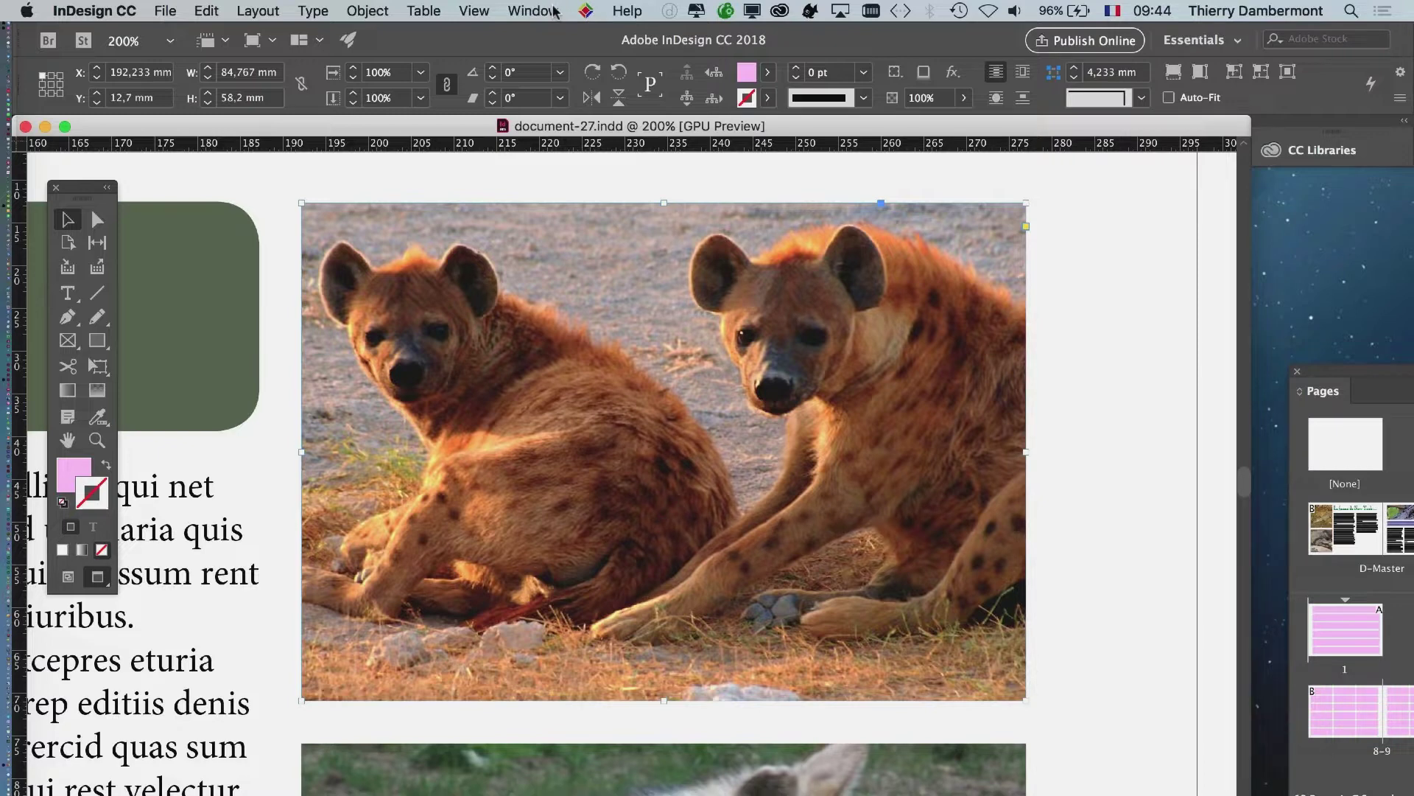
Step: Show the Links panel and move it lower over the document page
{"action": "left_click", "coordinate": [554, 11]}
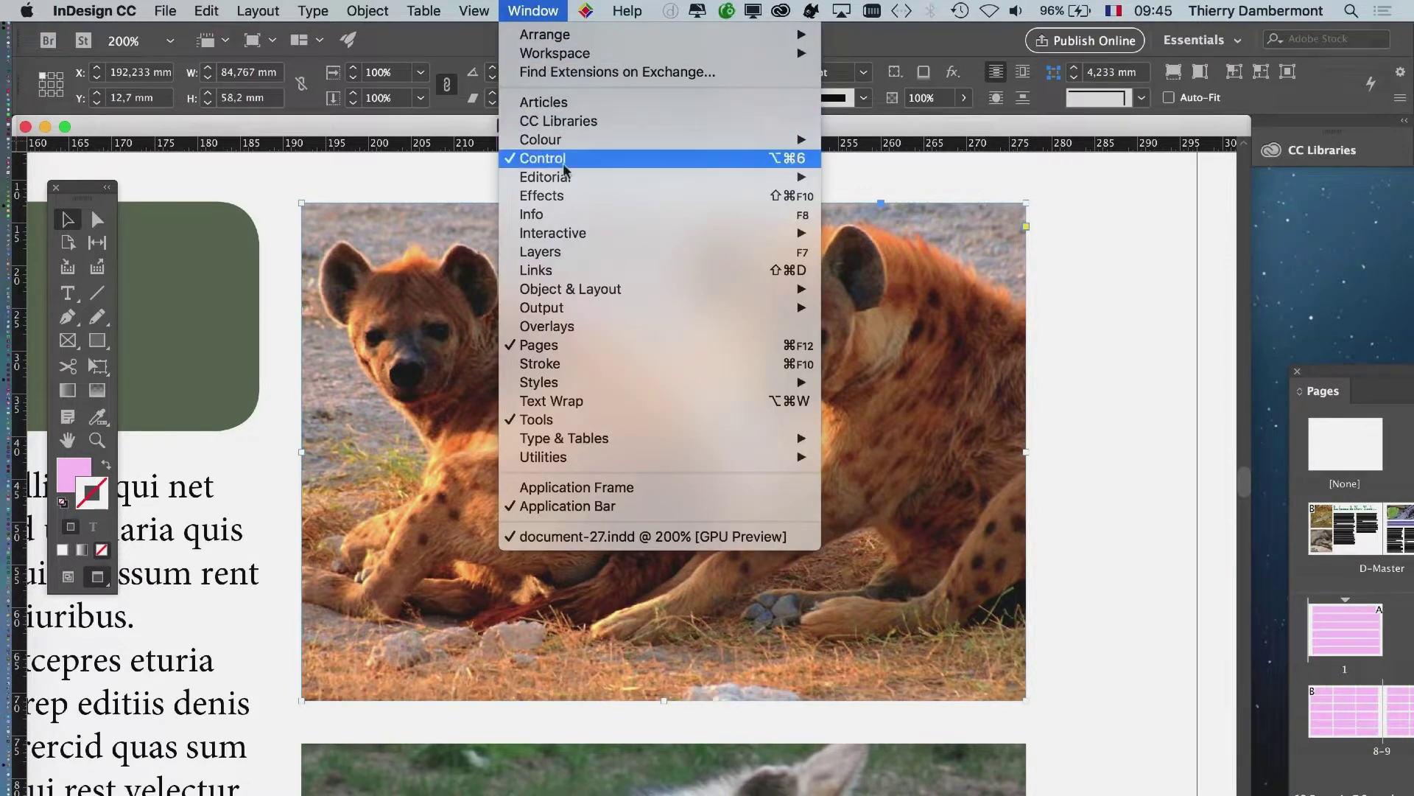
{"action": "left_click", "coordinate": [643, 274]}
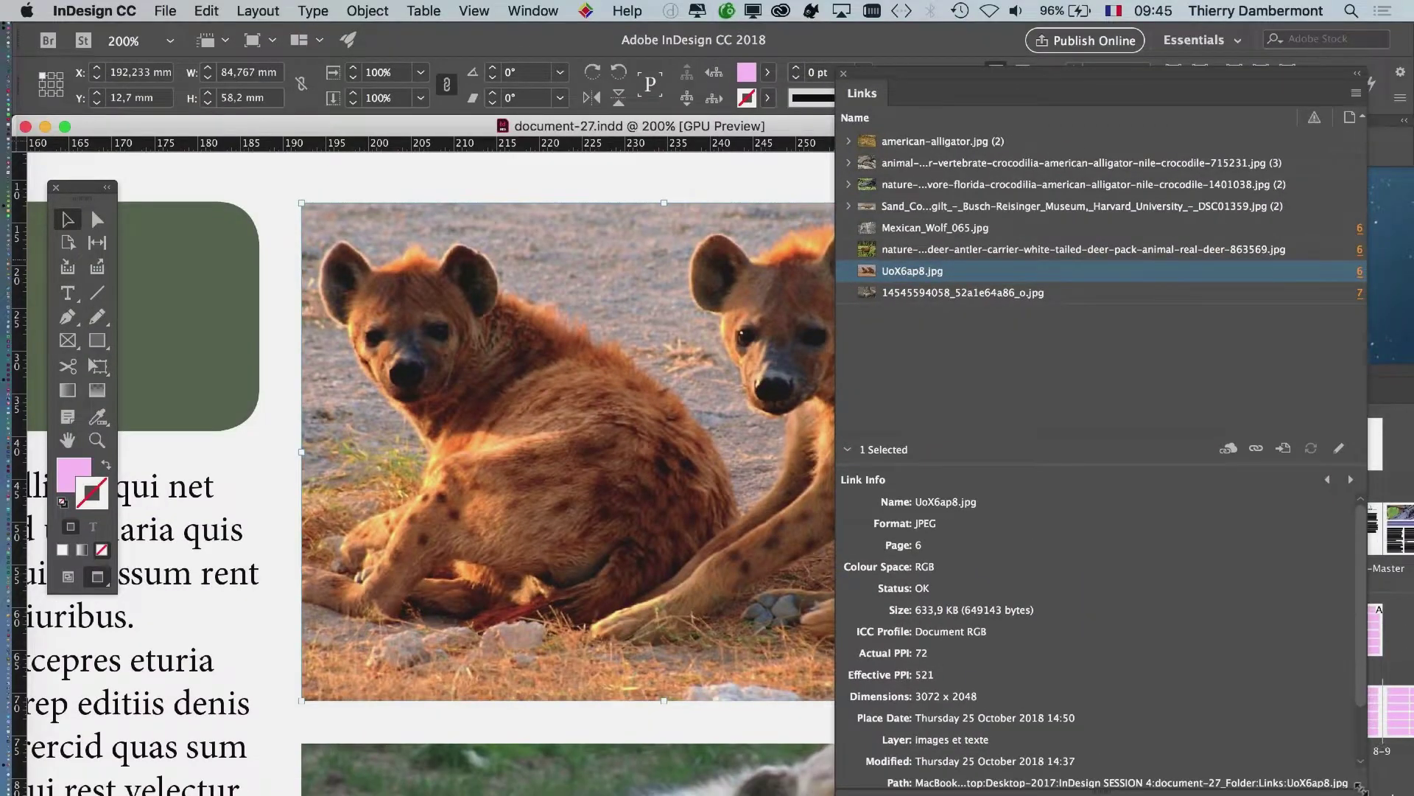
{"action": "left_click_drag", "start_coordinate": [1028, 86], "coordinate": [1018, 189]}
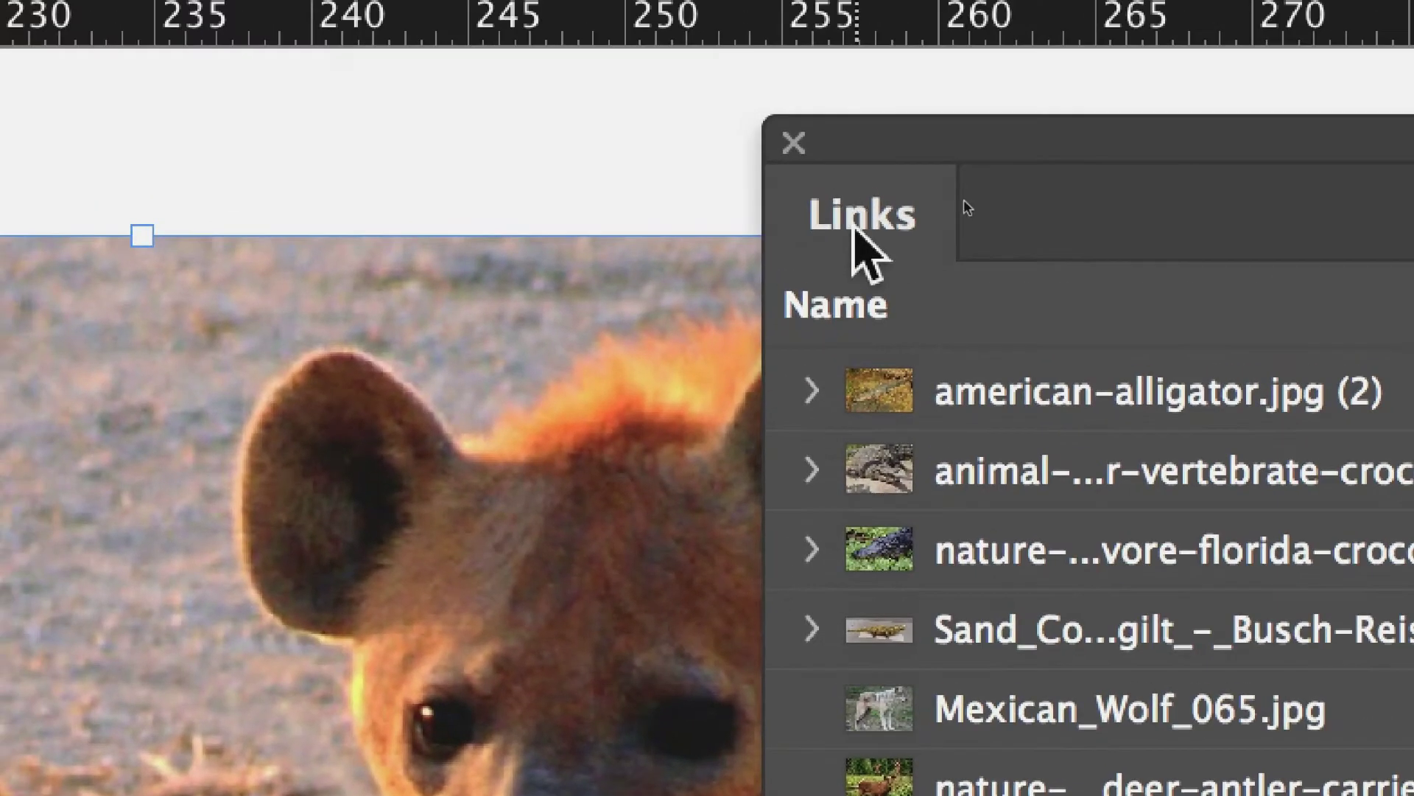
{"action": "left_click", "coordinate": [1209, 222]}
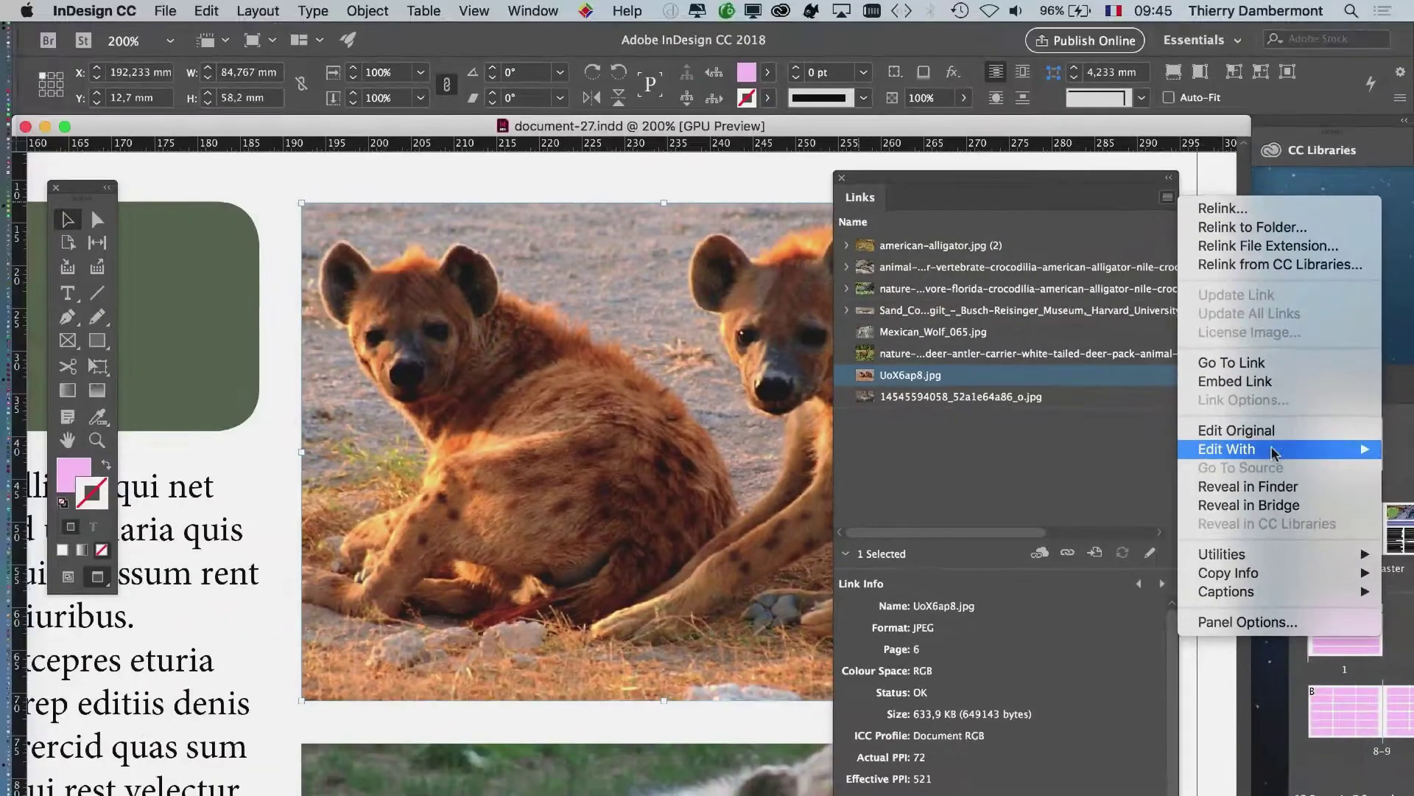
{"action": "mouse_move", "coordinate": [1272, 451]}
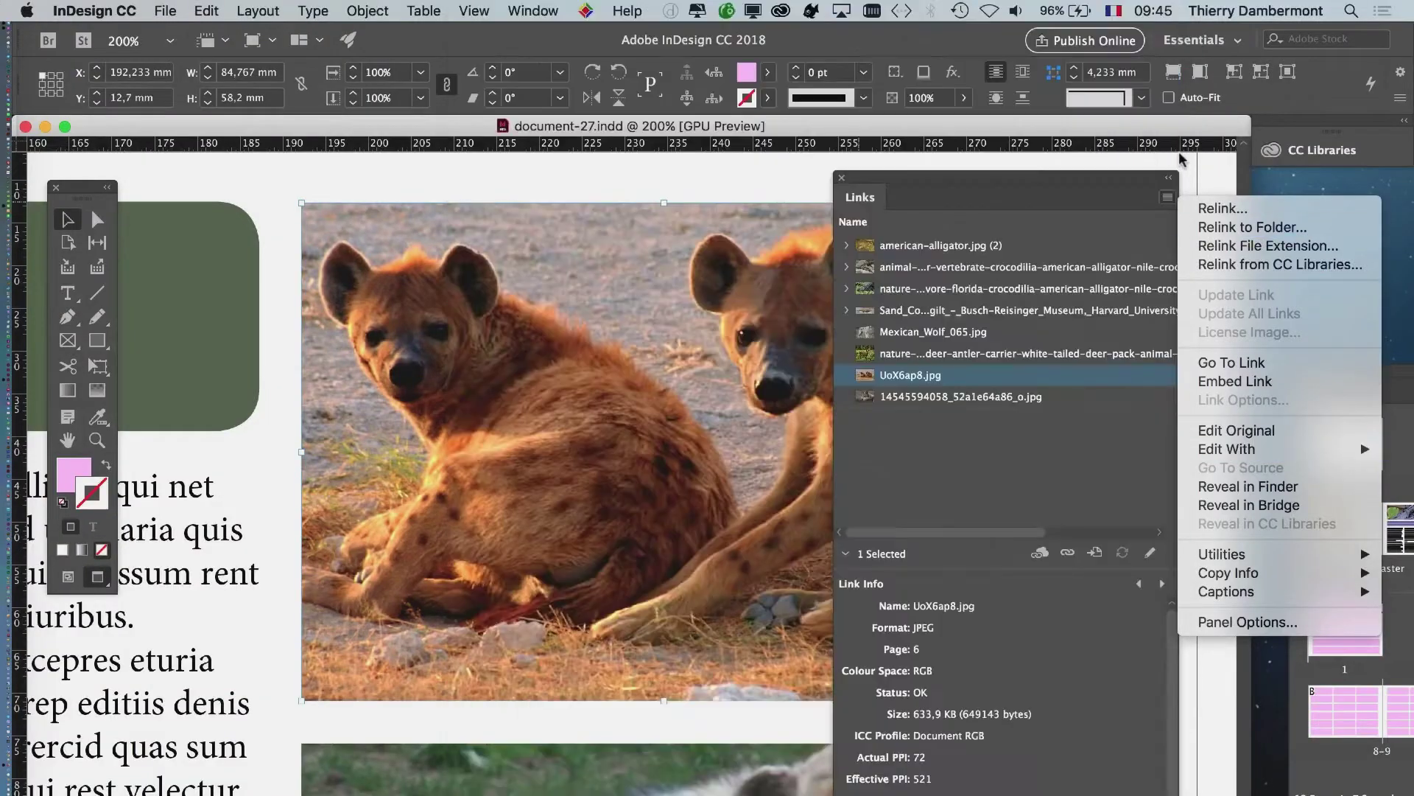
{"action": "left_click", "coordinate": [1046, 184]}
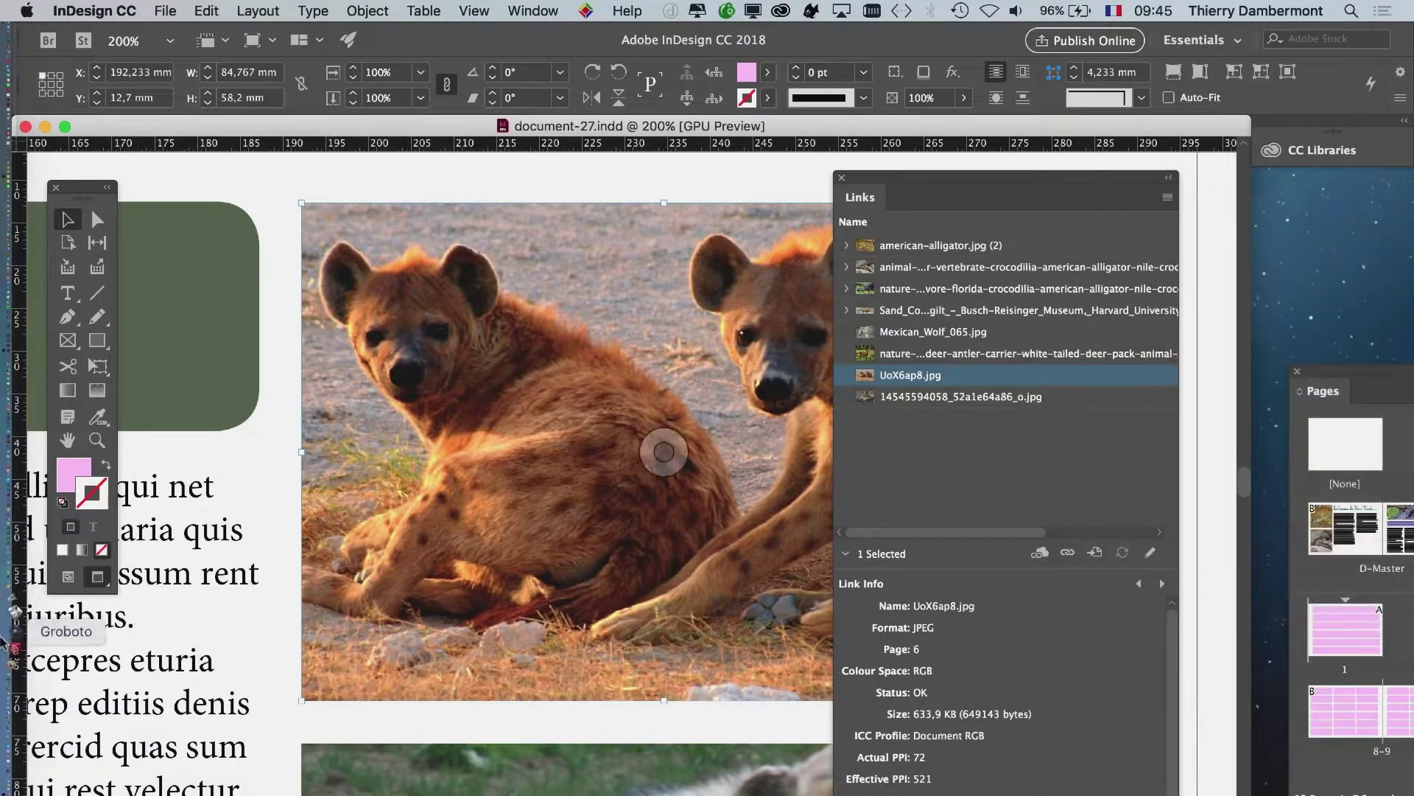
{"action": "mouse_move", "coordinate": [3, 713]}
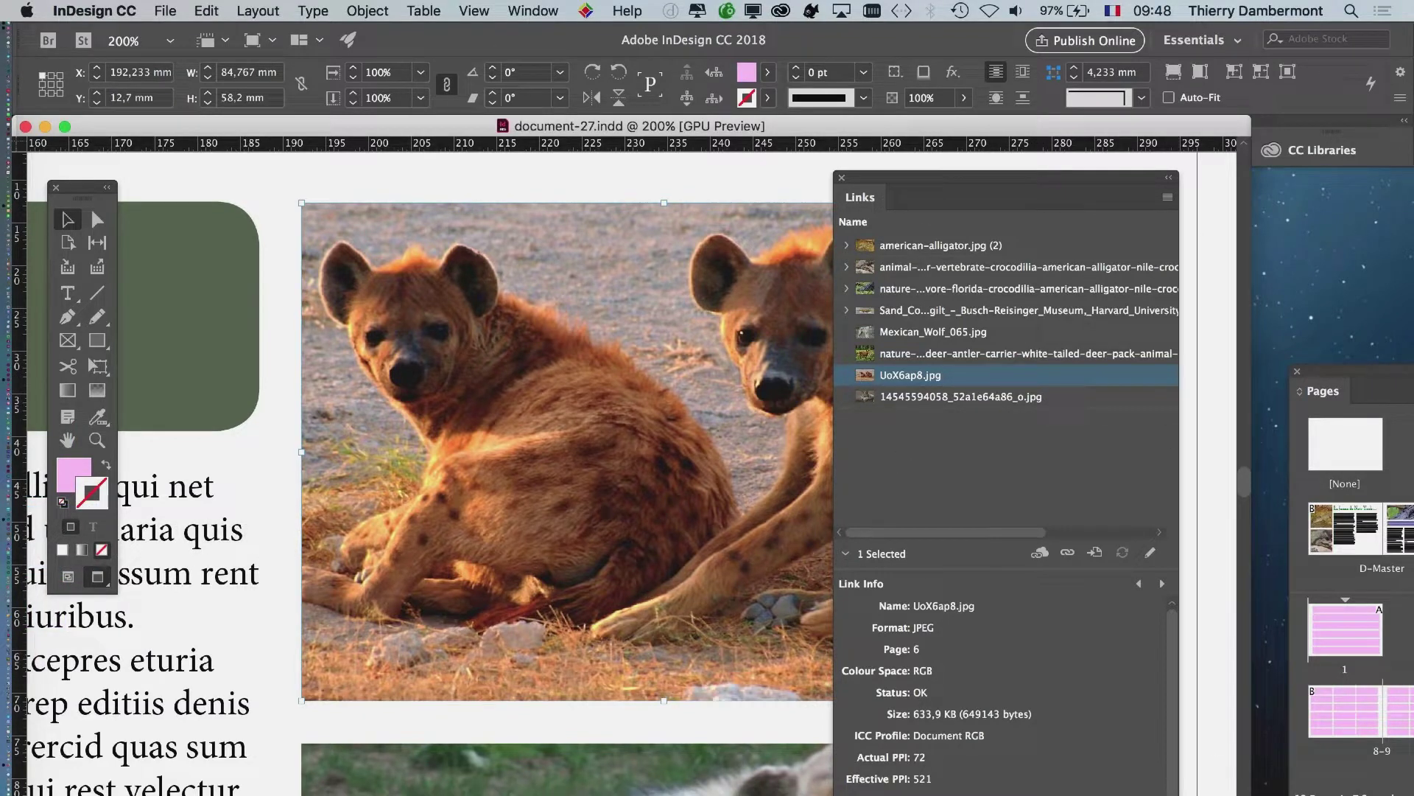
Step: Widen the Links panel and move it over the hyena photo so the long file names fit
{"action": "left_click_drag", "start_coordinate": [1177, 791], "coordinate": [1400, 792]}
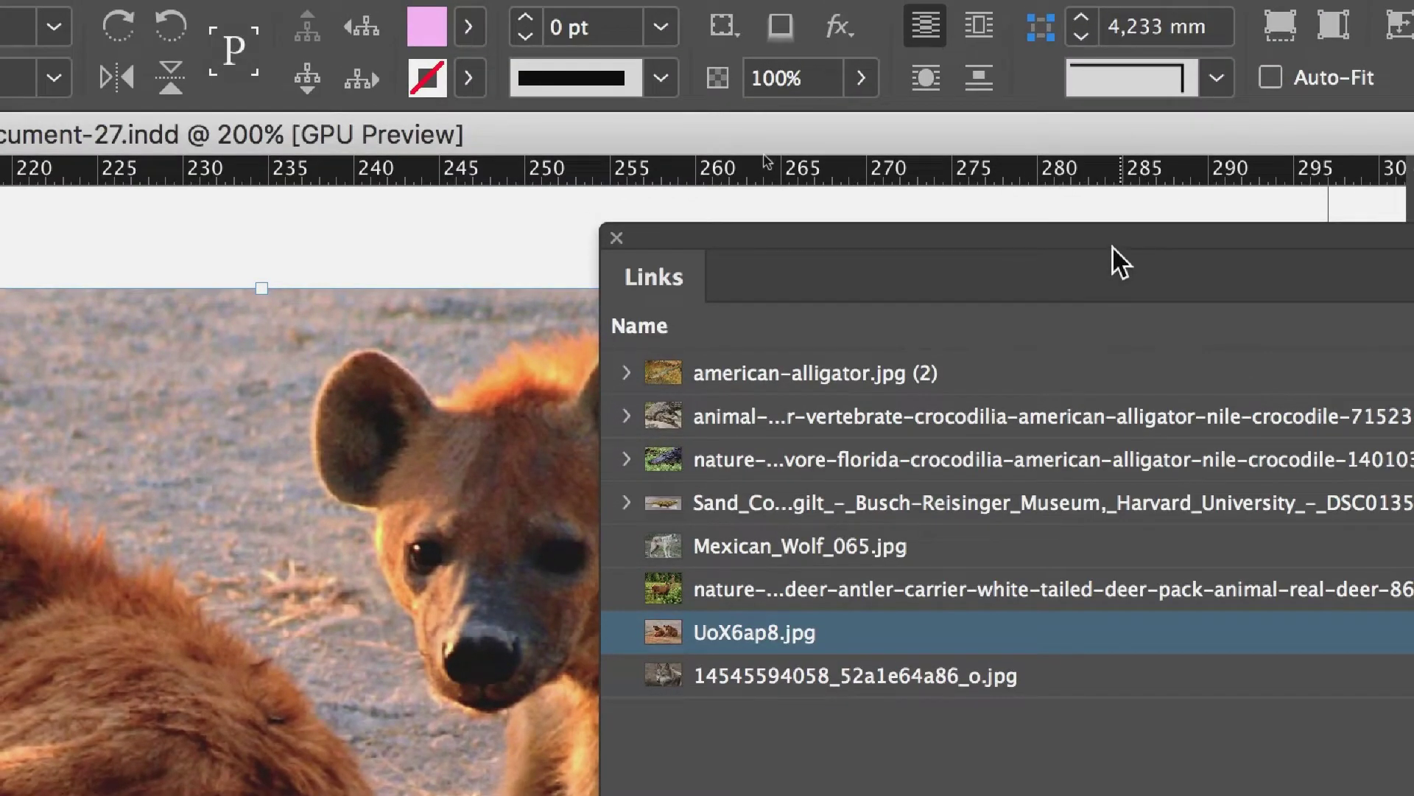
{"action": "left_click_drag", "start_coordinate": [1112, 248], "coordinate": [442, 206]}
{"action": "left_click_drag", "start_coordinate": [884, 243], "coordinate": [932, 193]}
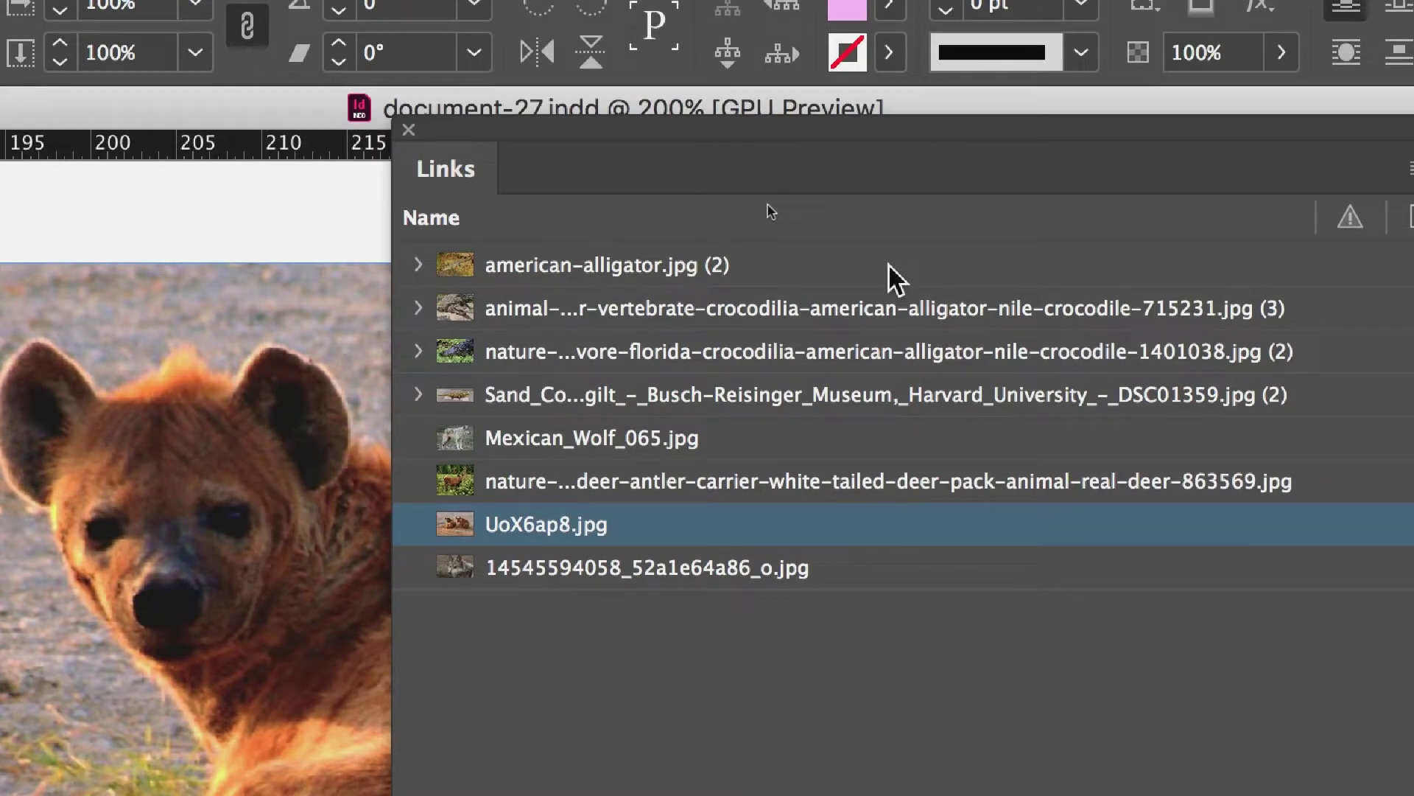
Step: Relink all the document's linked images to the Links folder inside document-27_Folder, matching the same filename and extension
{"action": "left_click", "coordinate": [889, 263]}
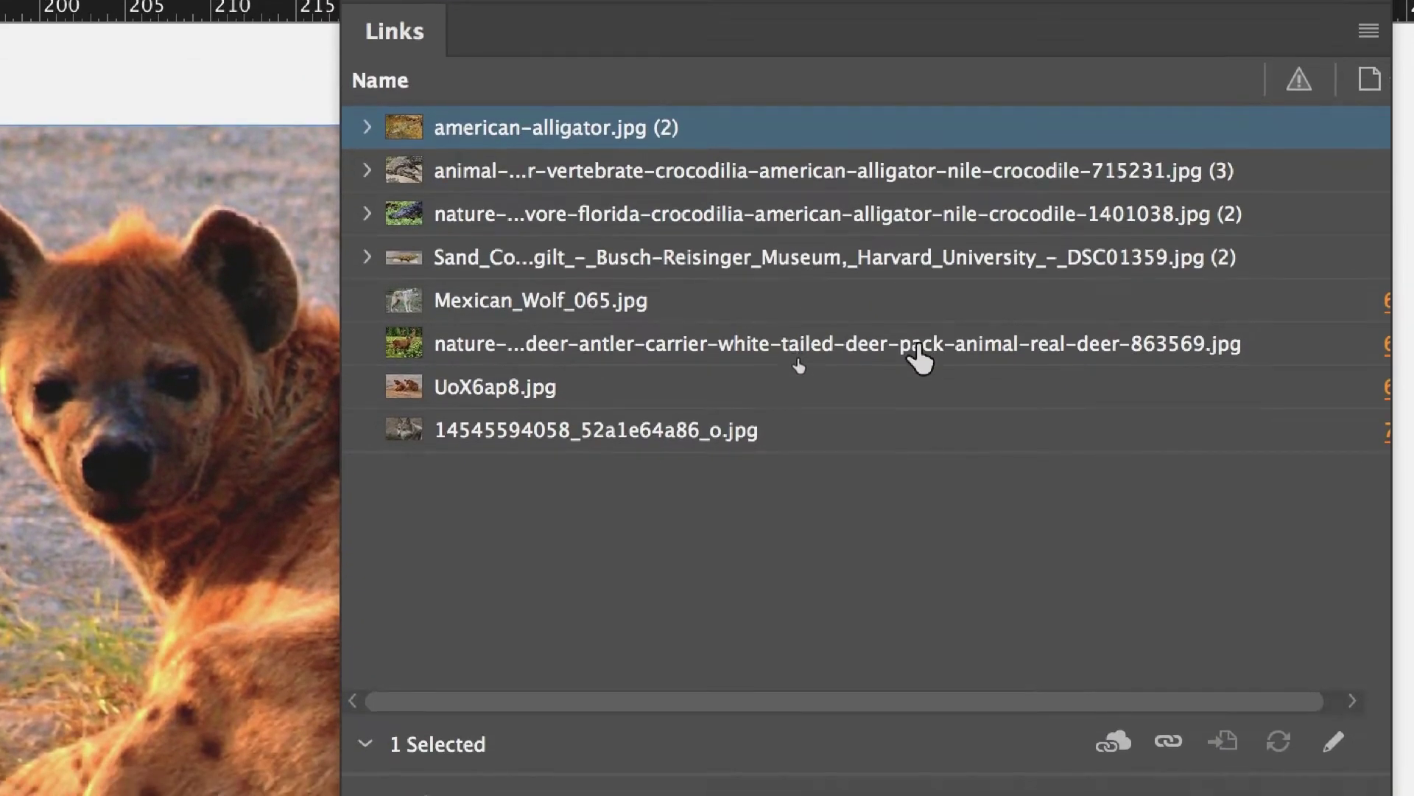
{"action": "key", "text": "super+a"}
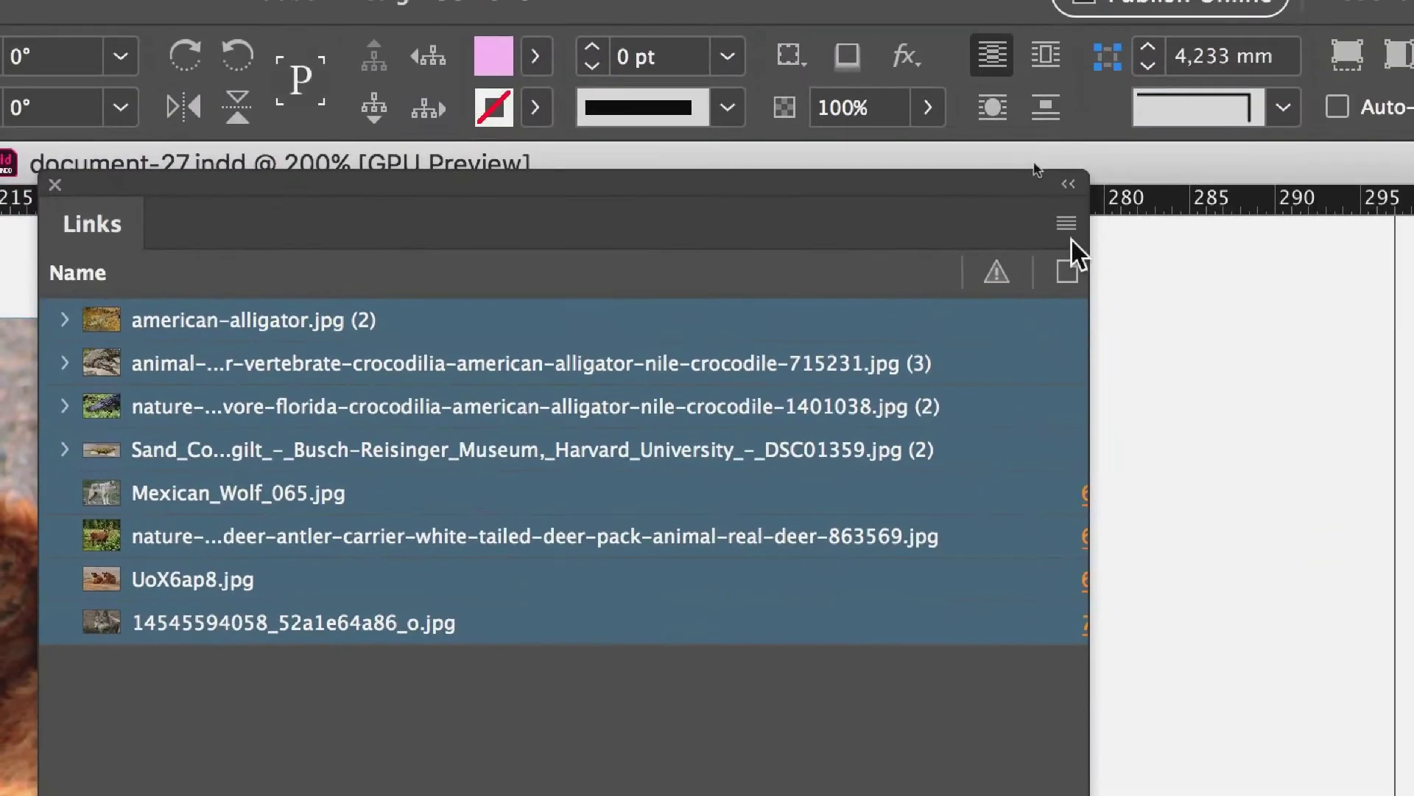
{"action": "left_click", "coordinate": [1067, 224]}
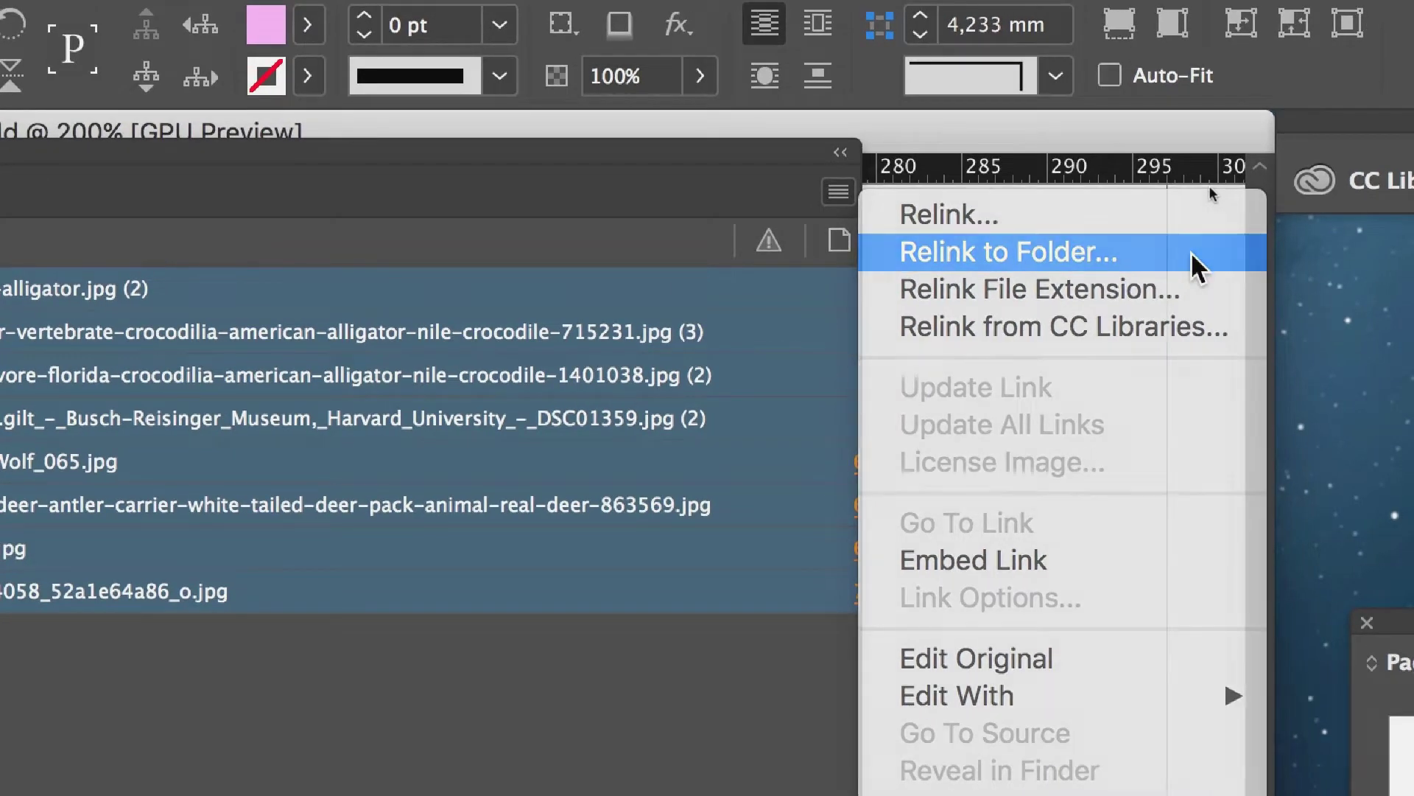
{"action": "left_click", "coordinate": [1197, 259]}
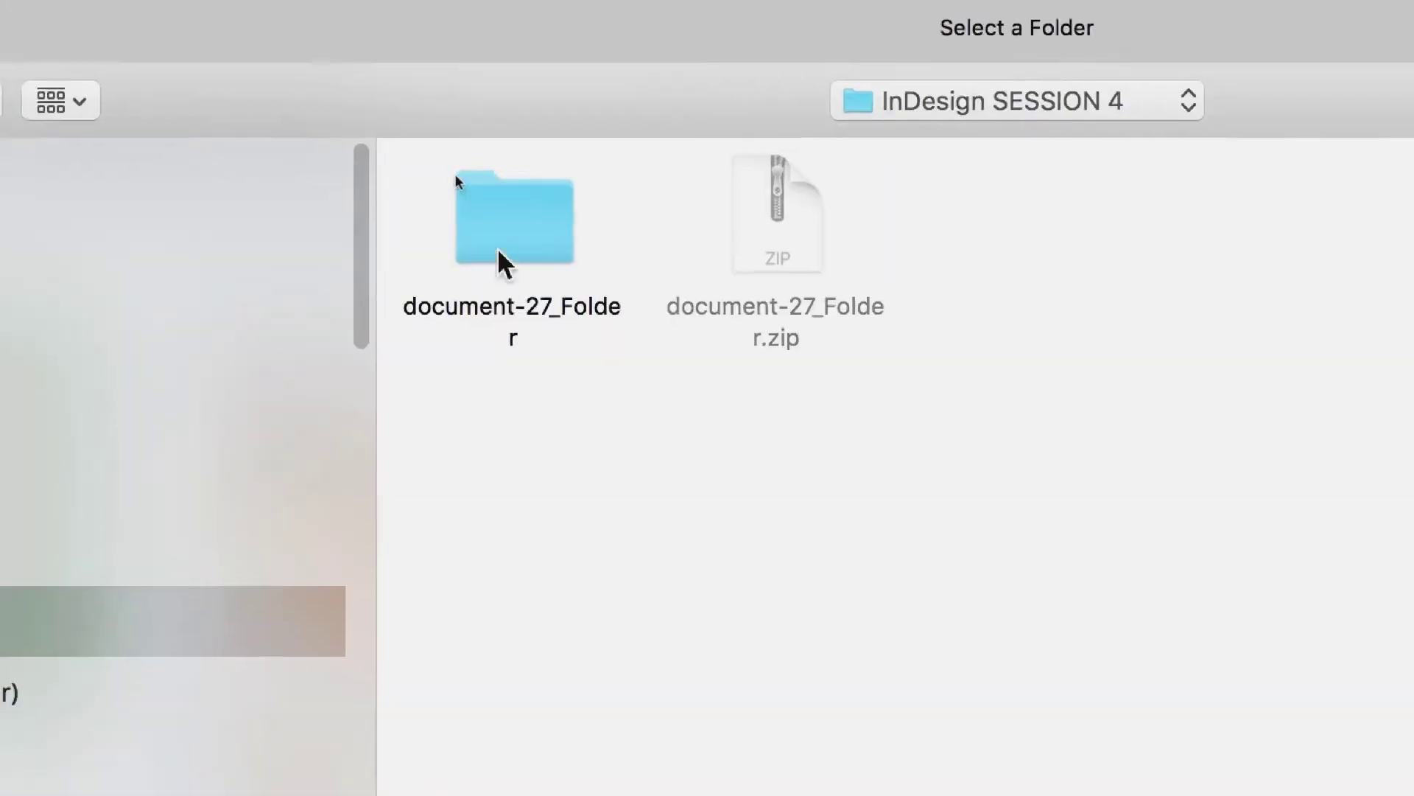
{"action": "double_click", "coordinate": [507, 249]}
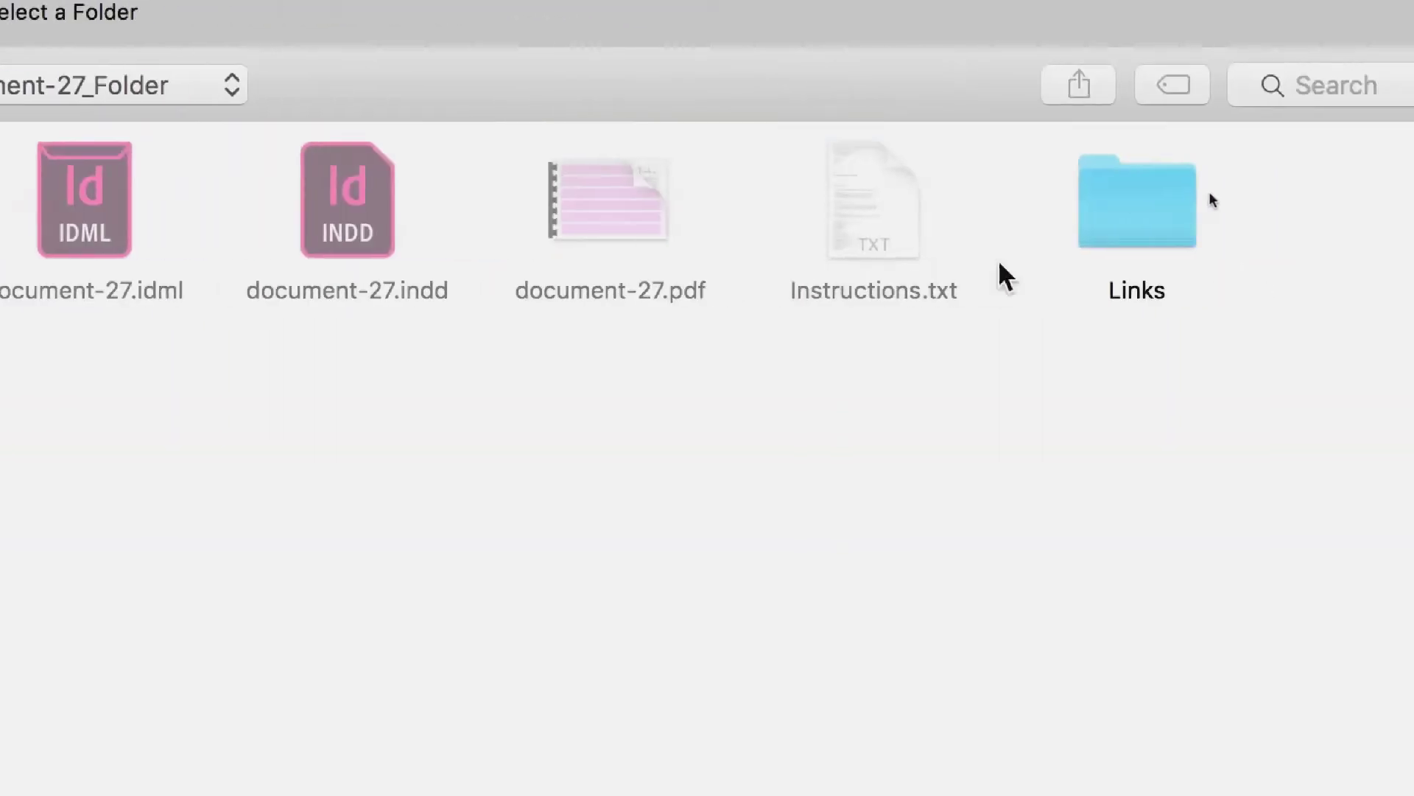
{"action": "double_click", "coordinate": [1043, 260]}
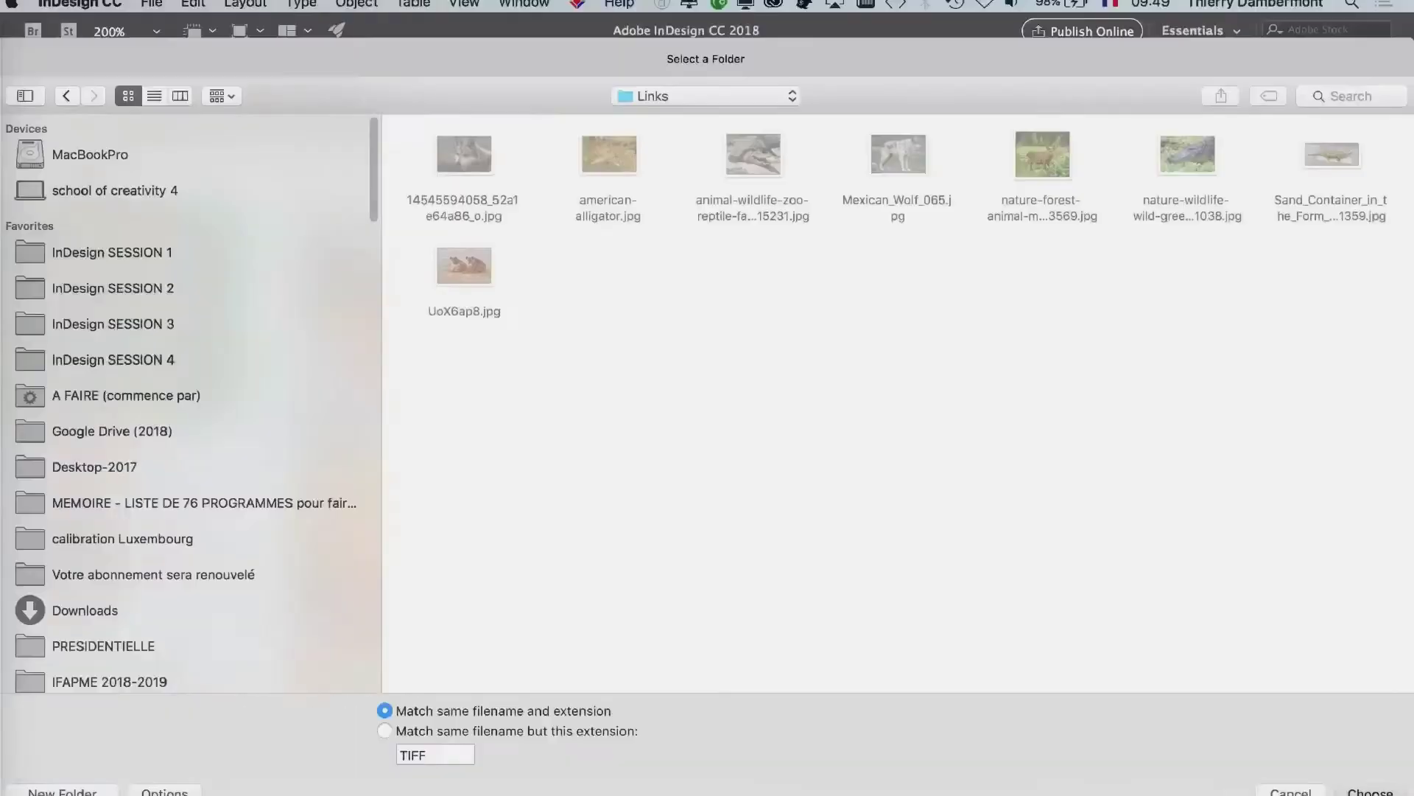
{"action": "left_click", "coordinate": [1368, 791]}
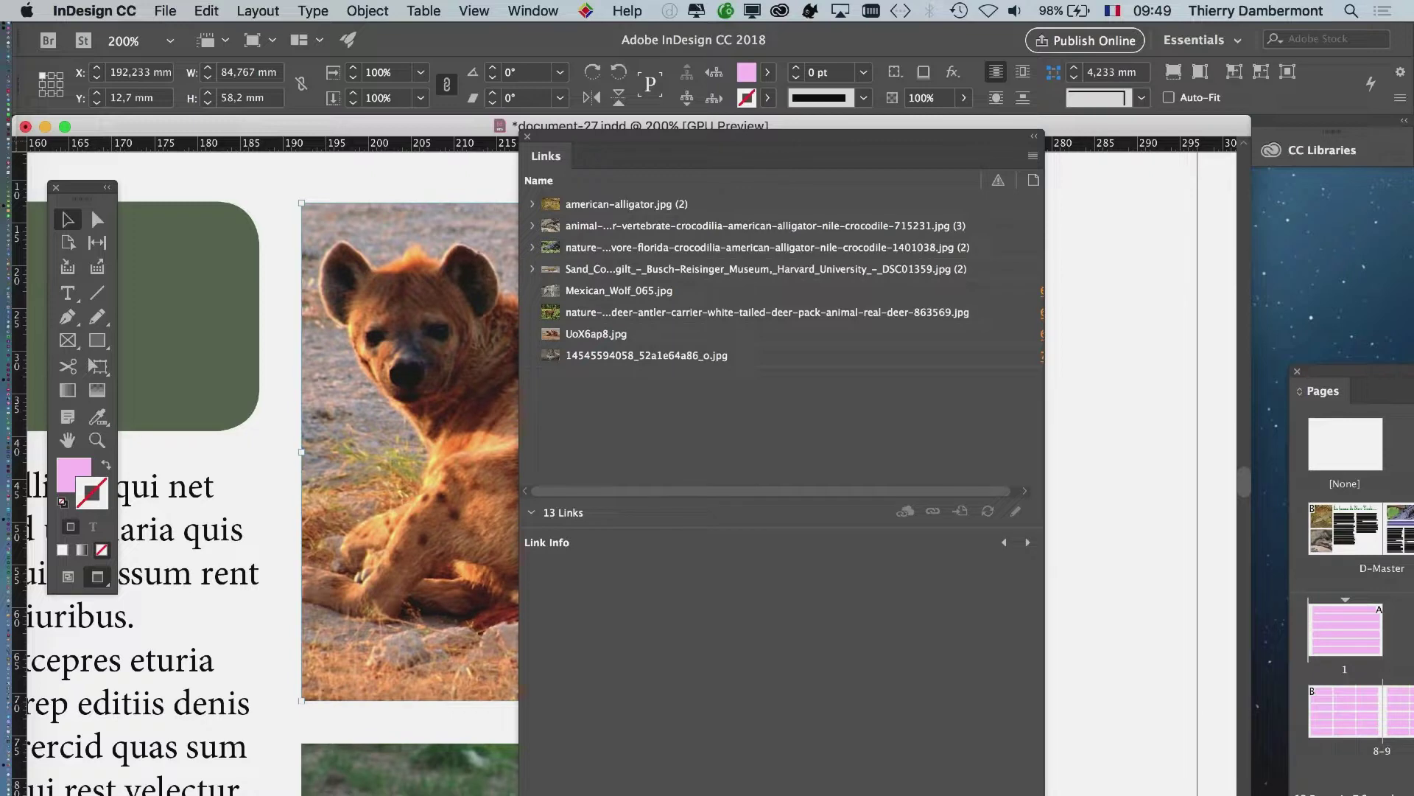
Step: Narrow the Links panel, move it clear of the hyena photo and select that photo's frame
{"action": "left_click_drag", "start_coordinate": [1043, 782], "coordinate": [863, 781]}
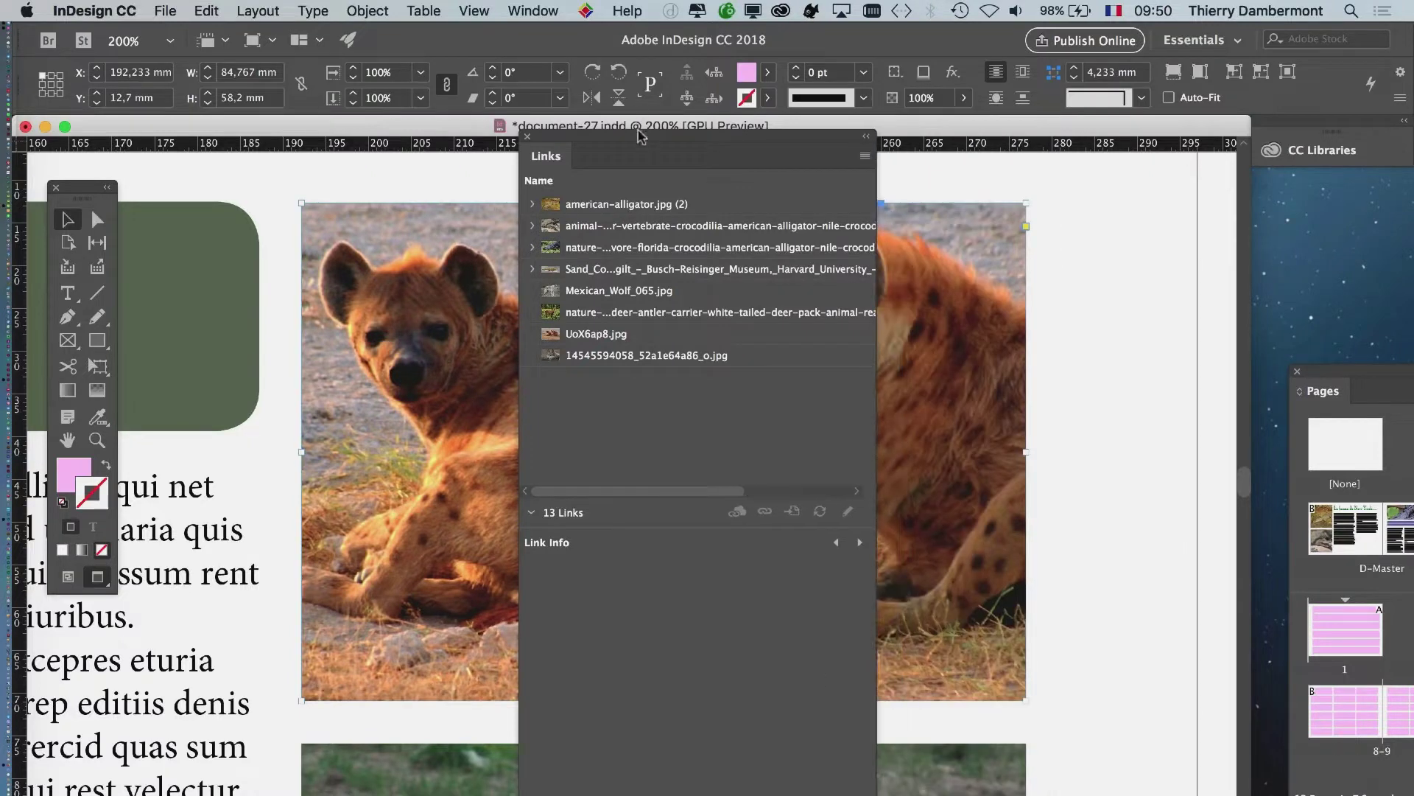
{"action": "left_click_drag", "start_coordinate": [639, 134], "coordinate": [1127, 129]}
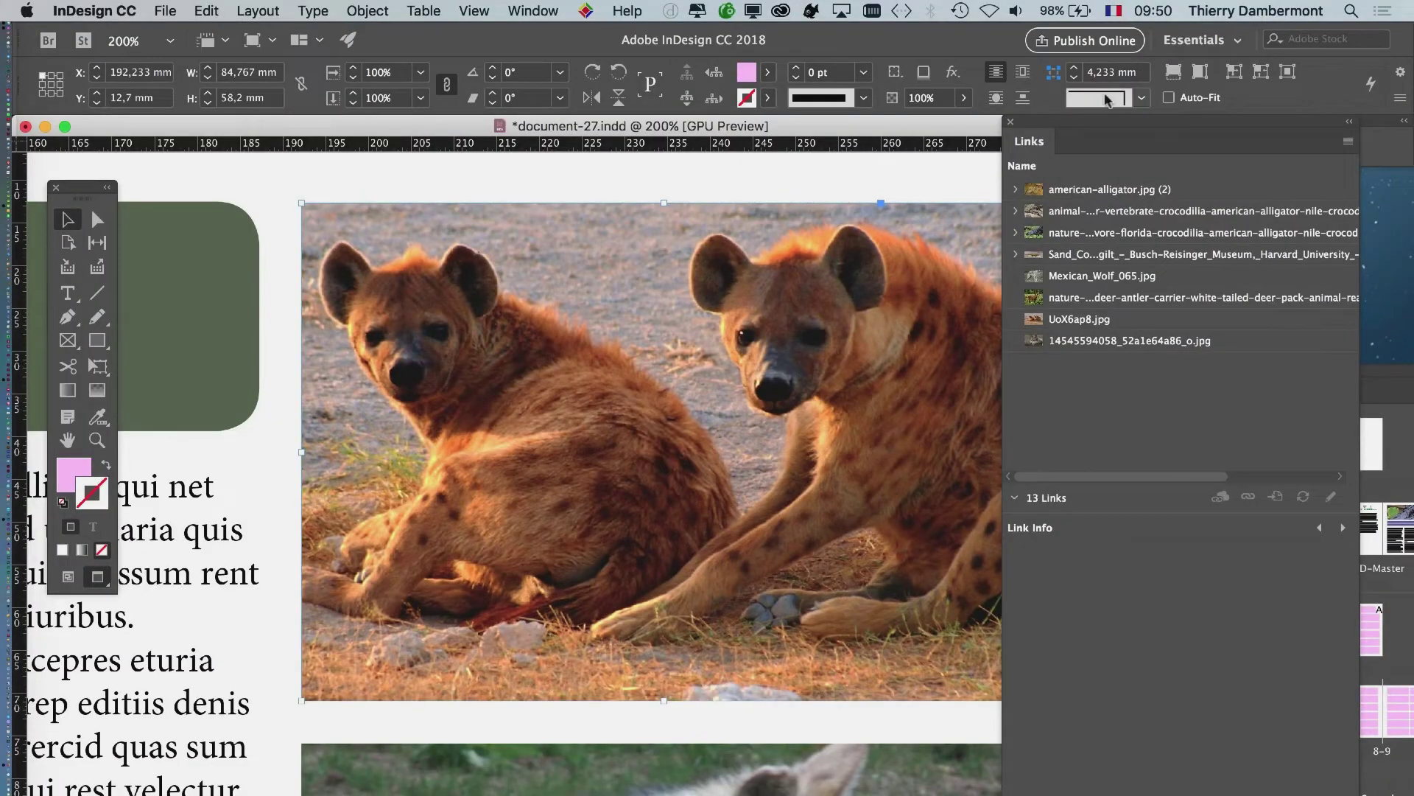
{"action": "left_click_drag", "start_coordinate": [1072, 123], "coordinate": [1227, 208]}
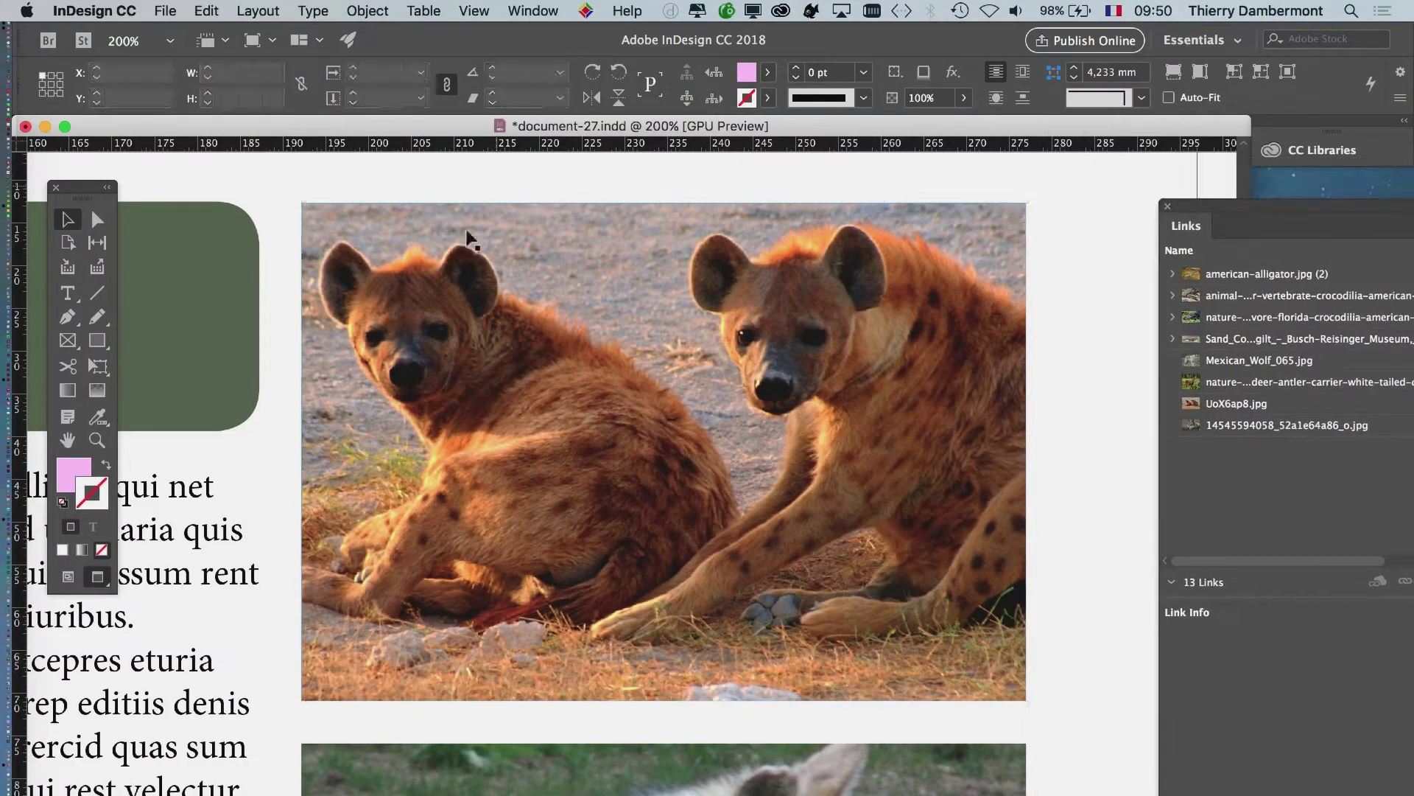
{"action": "left_click", "coordinate": [471, 259]}
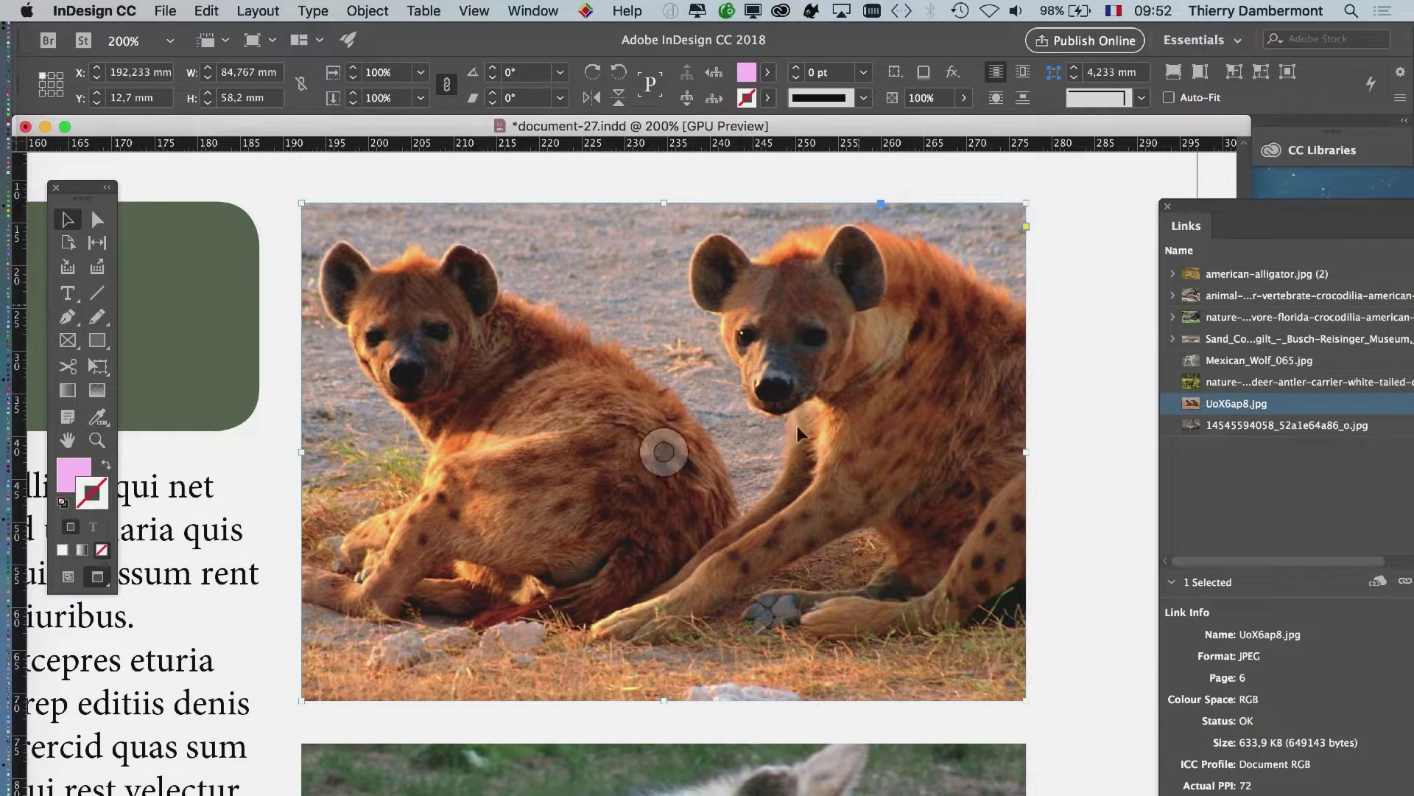
Step: Switch to Photoshop and hide all other applications
{"action": "key", "text": "super+Tab"}
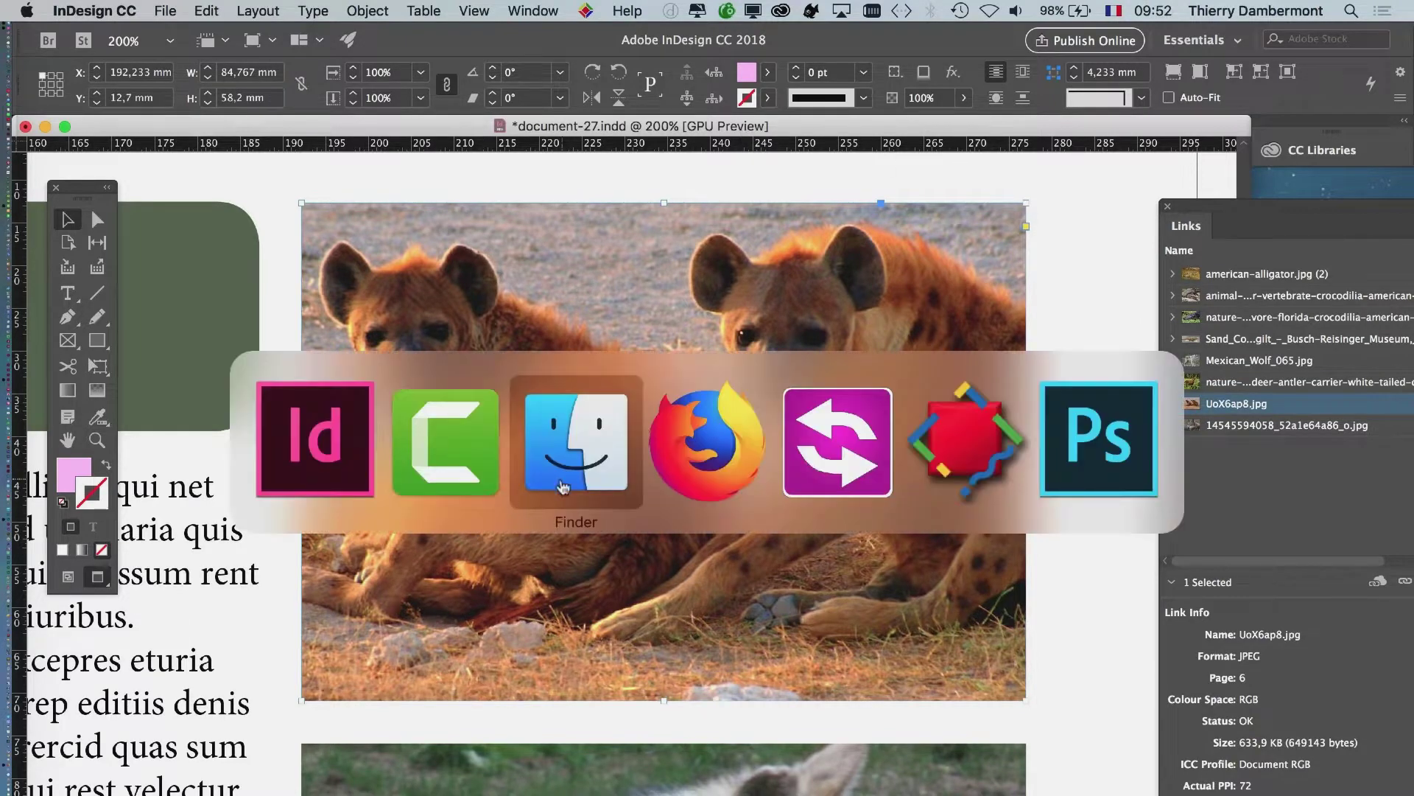
{"action": "left_click", "coordinate": [563, 486]}
{"action": "key", "text": "super+Tab"}
{"action": "left_click", "coordinate": [1088, 452]}
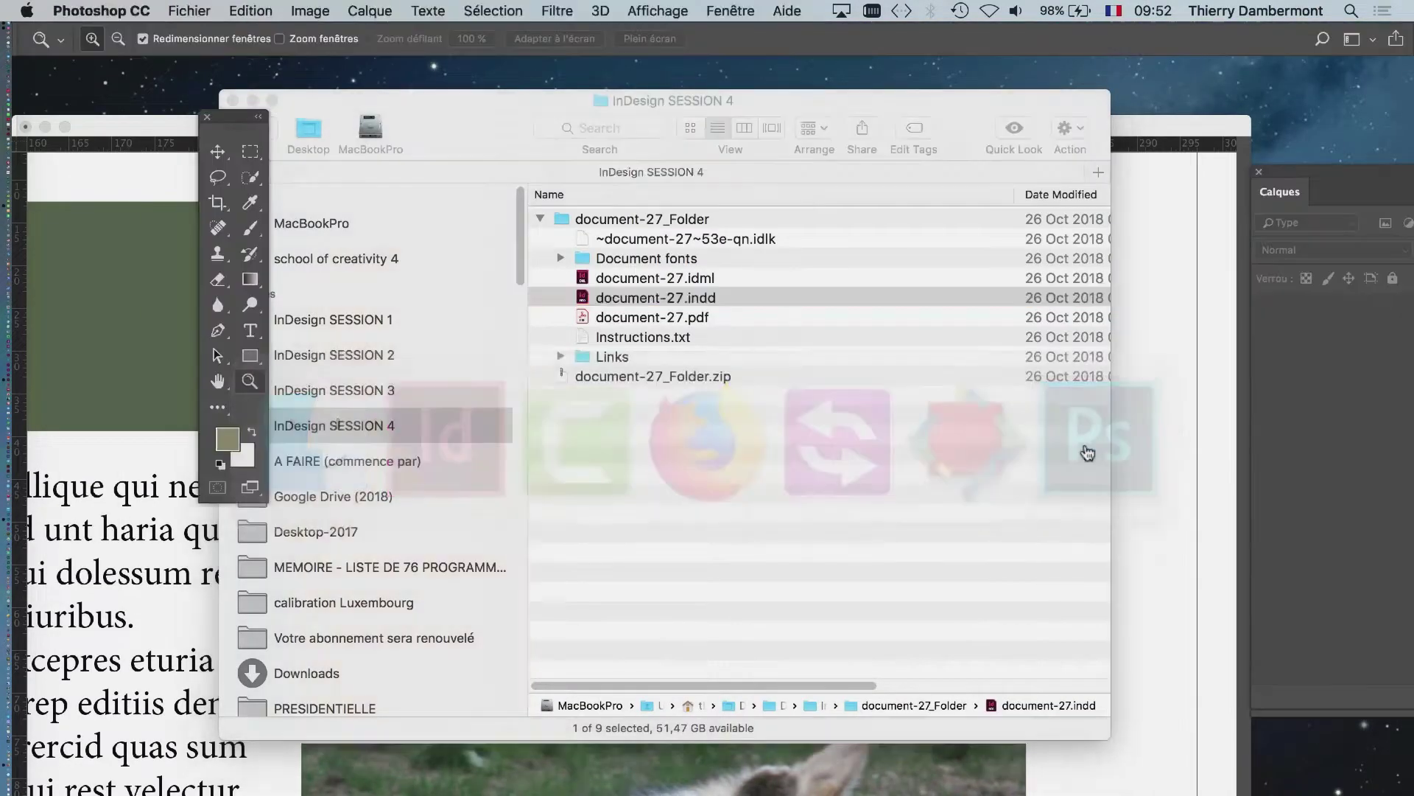
{"action": "key", "text": "super+alt+h"}
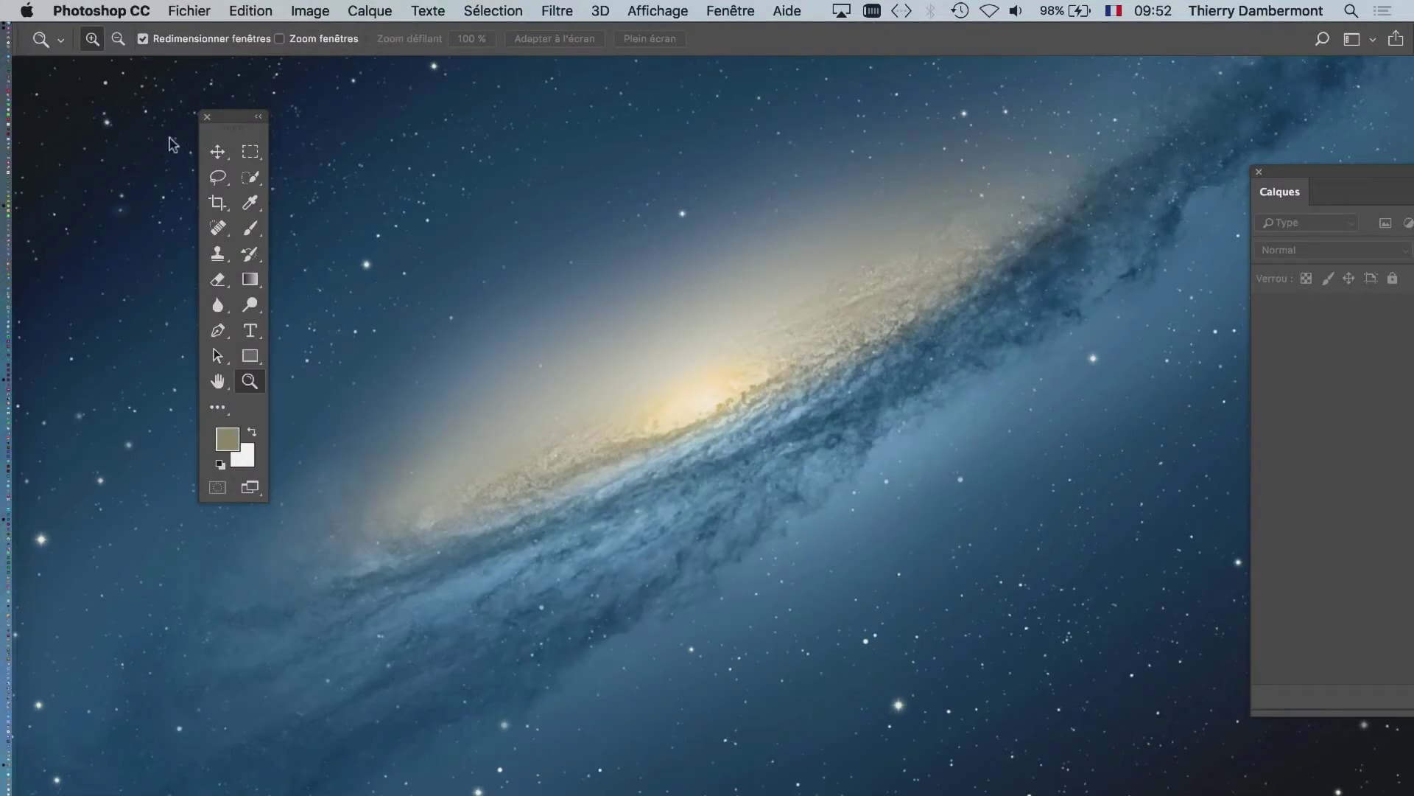
Step: Move the tool palette to the screen edge and open UoX6ap8.jpg from the Links folder
{"action": "left_click_drag", "start_coordinate": [228, 117], "coordinate": [72, 105]}
{"action": "left_click", "coordinate": [186, 8]}
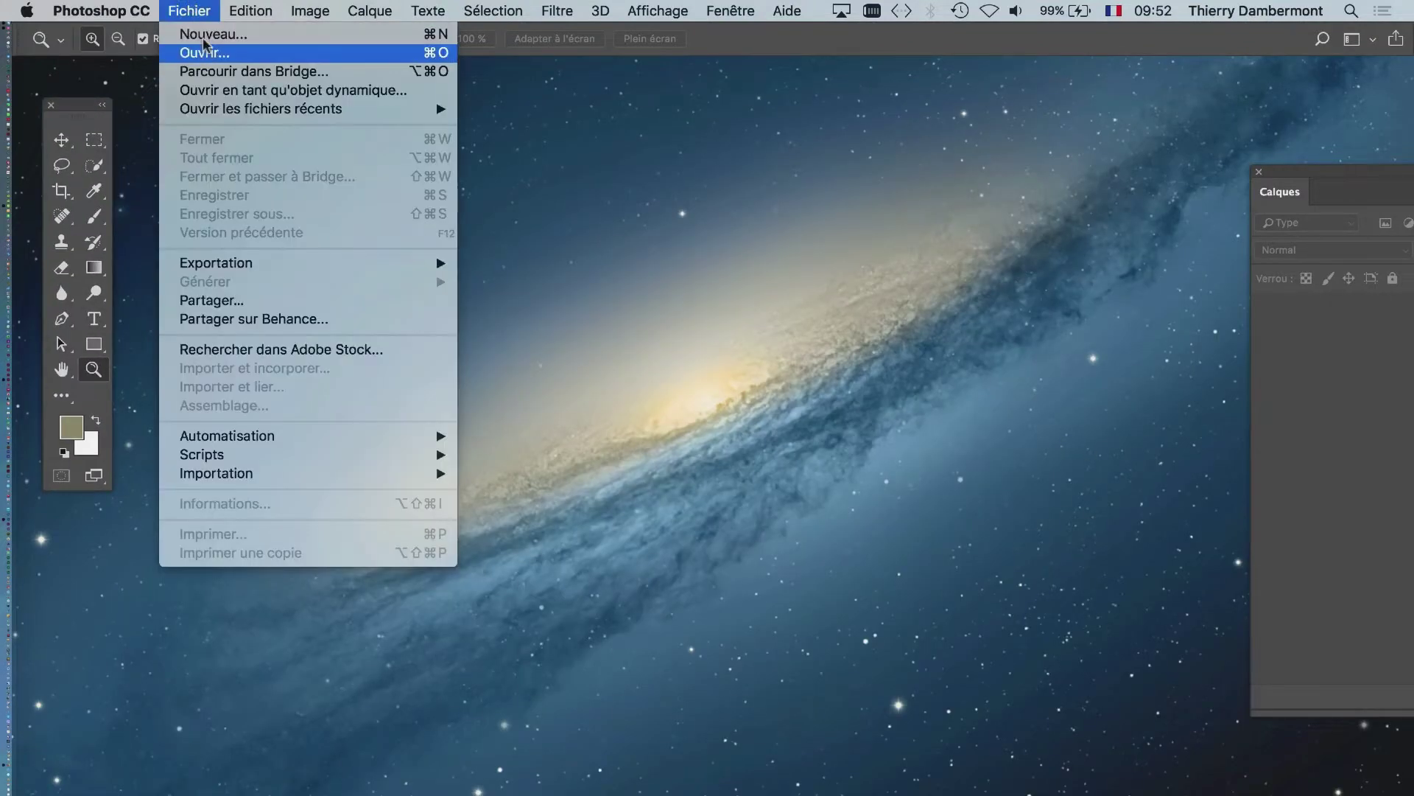
{"action": "left_click", "coordinate": [197, 51]}
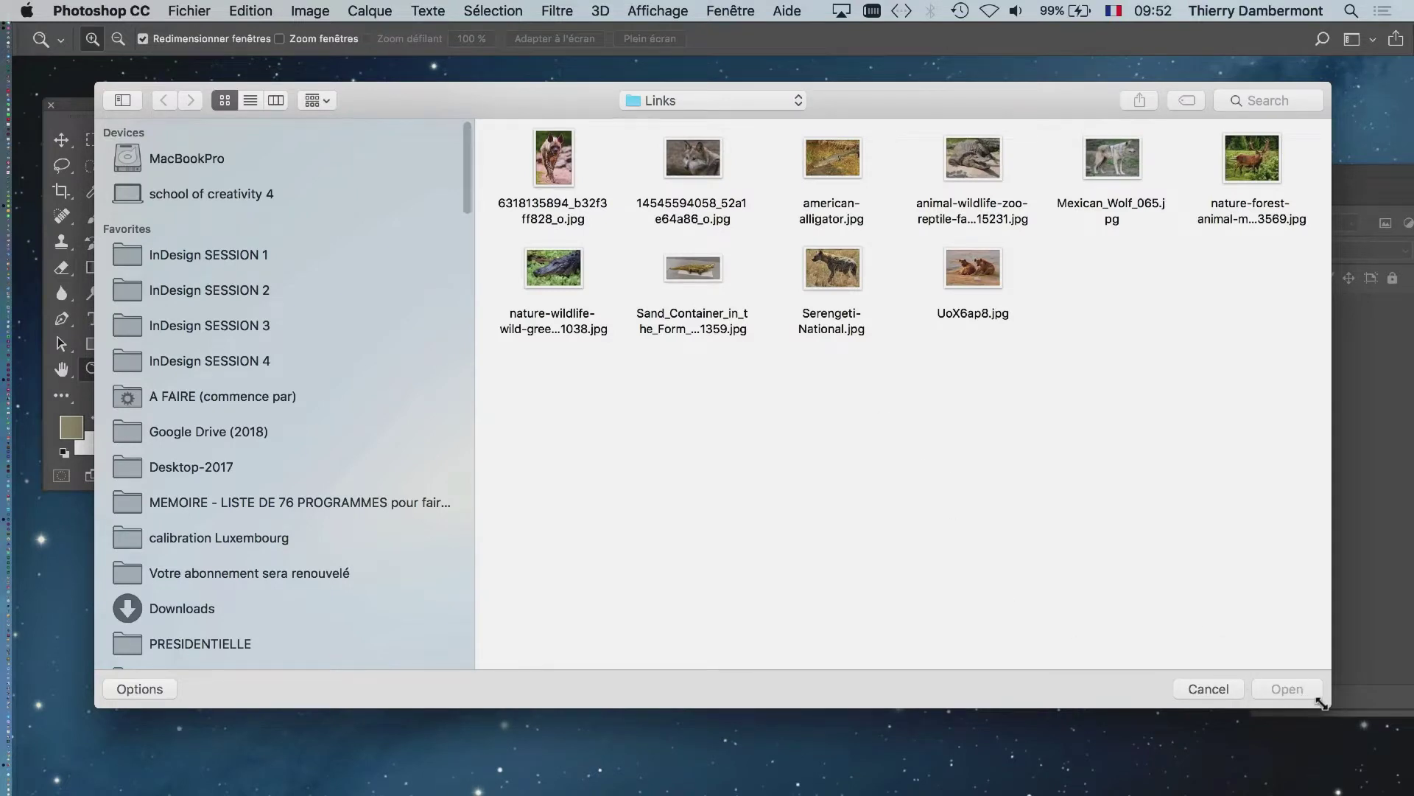
{"action": "left_click_drag", "start_coordinate": [1326, 705], "coordinate": [1342, 788]}
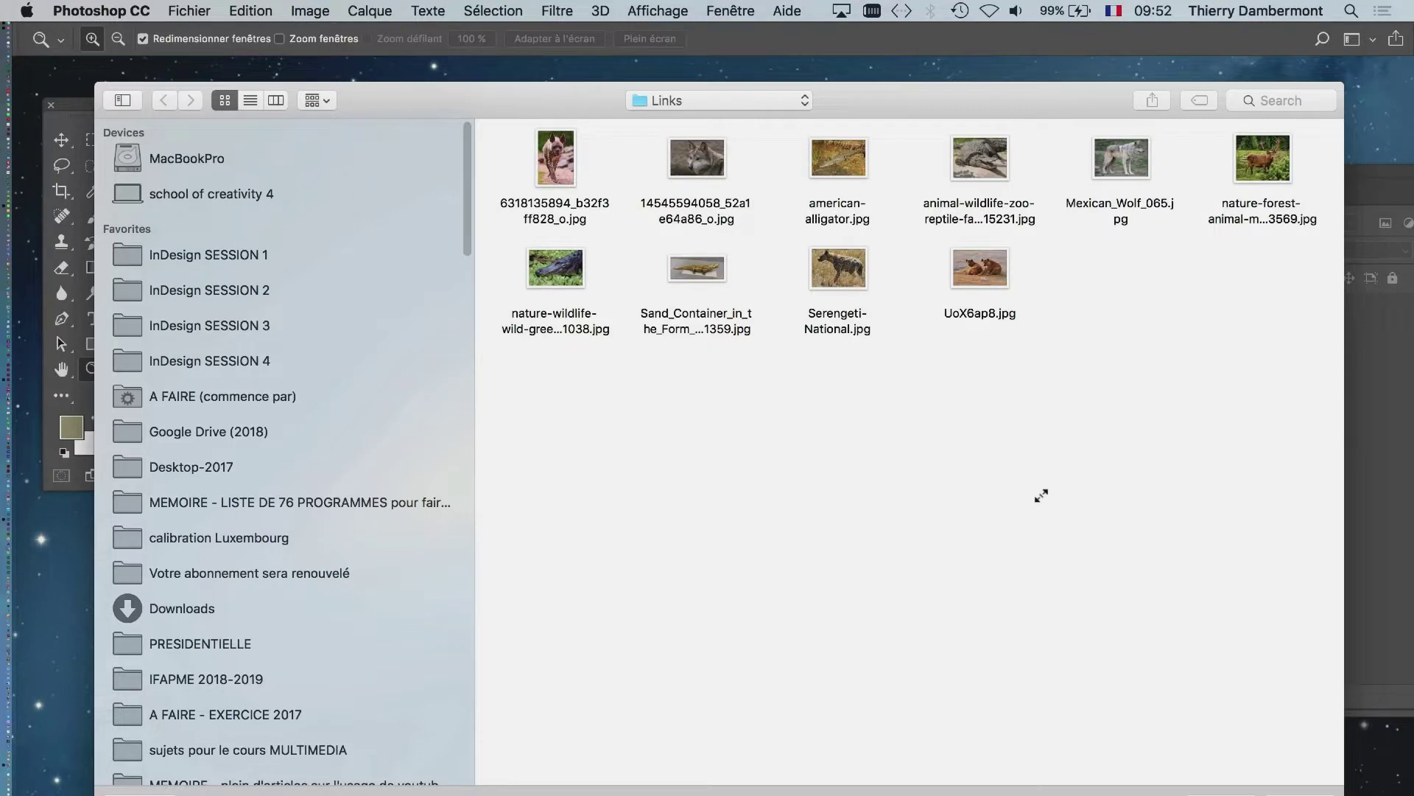
{"action": "left_click", "coordinate": [977, 282]}
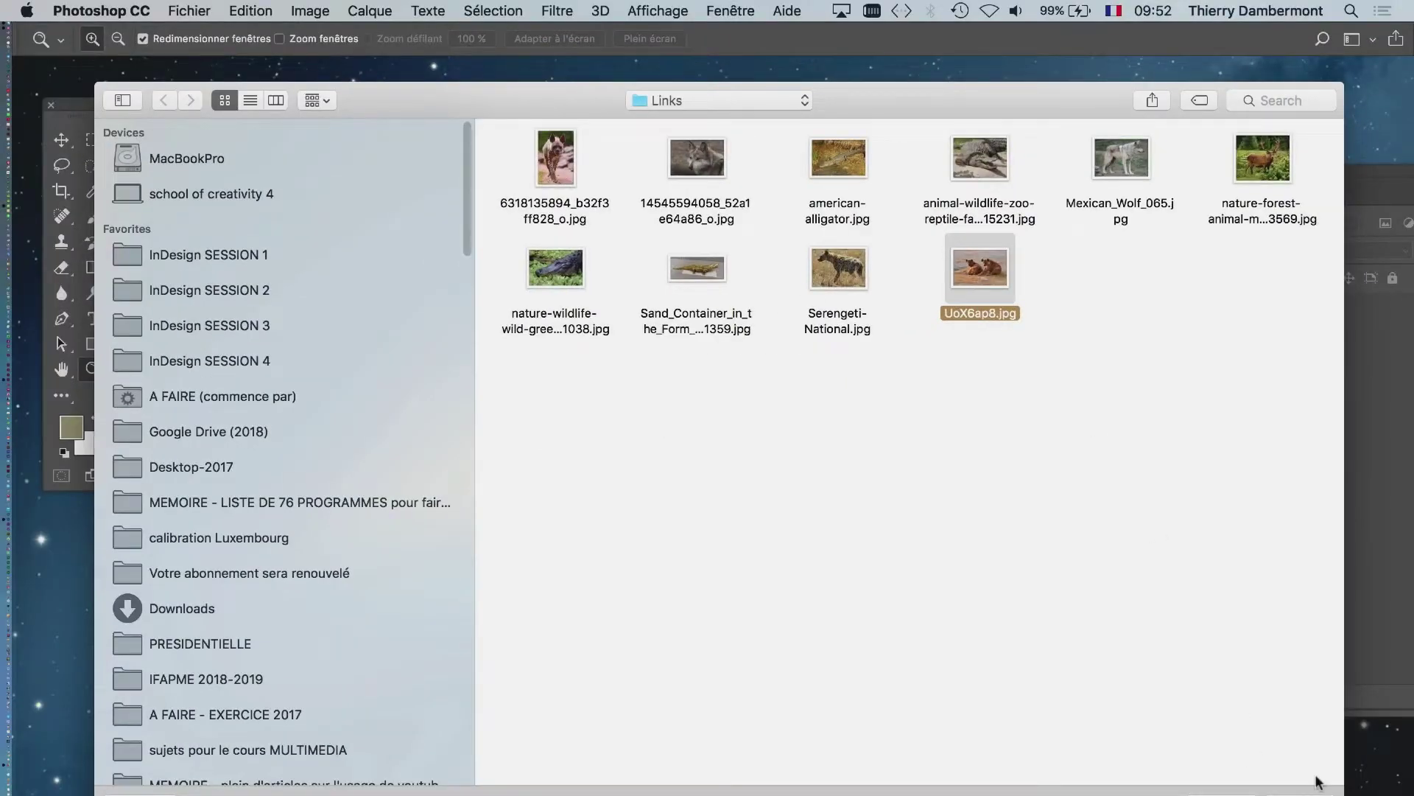
{"action": "key", "text": "Return"}
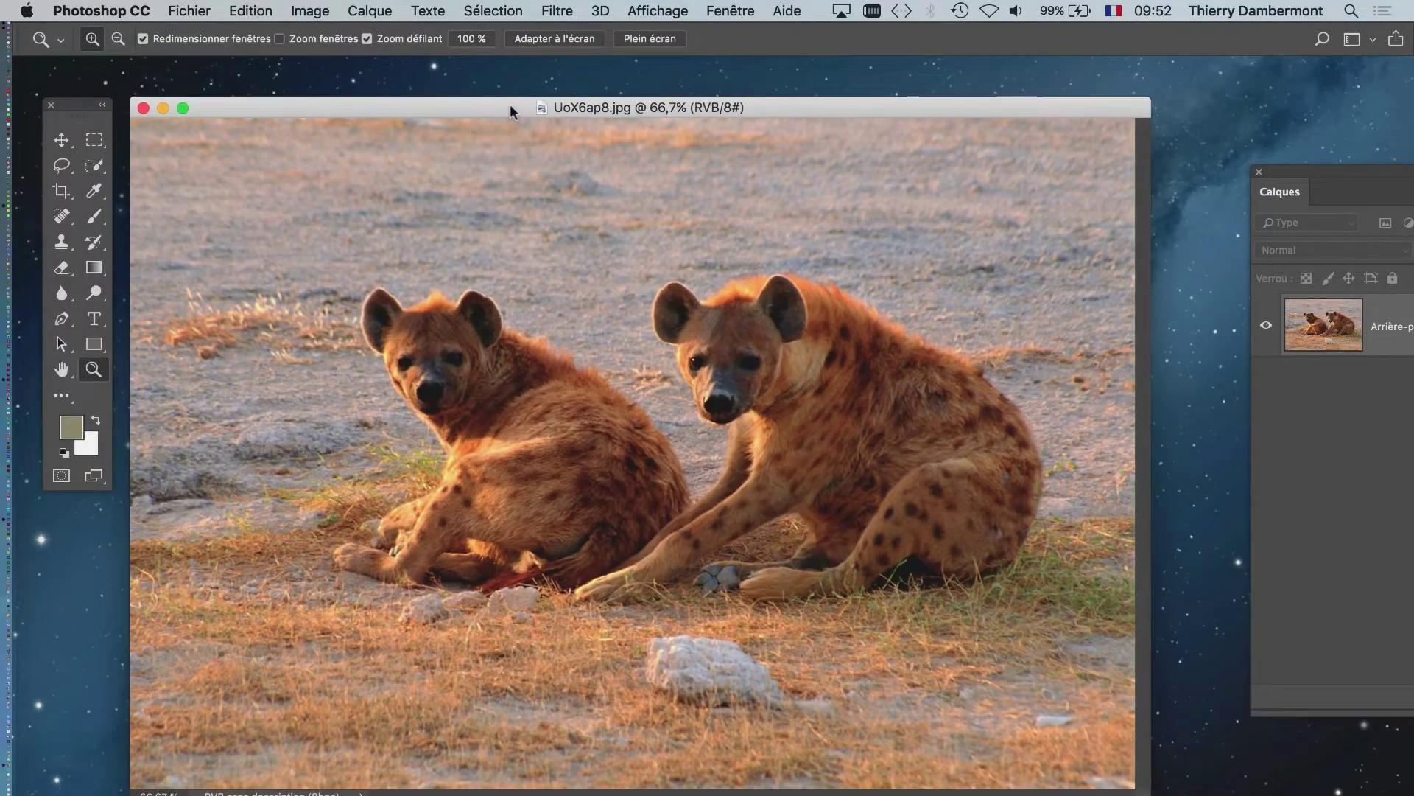
Step: Move the image window slightly higher and set its status bar to display the document profile
{"action": "left_click_drag", "start_coordinate": [801, 101], "coordinate": [810, 71]}
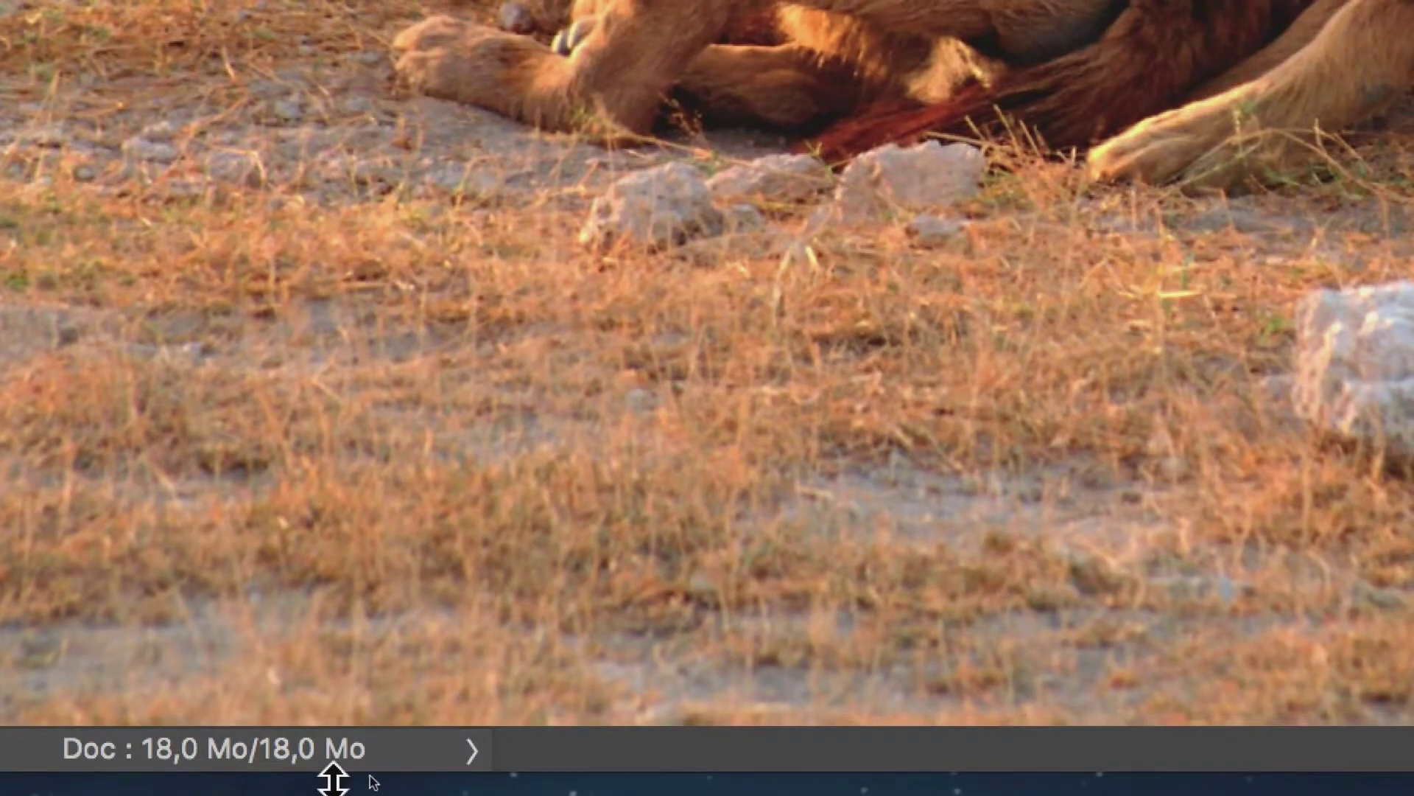
{"action": "left_click", "coordinate": [470, 751]}
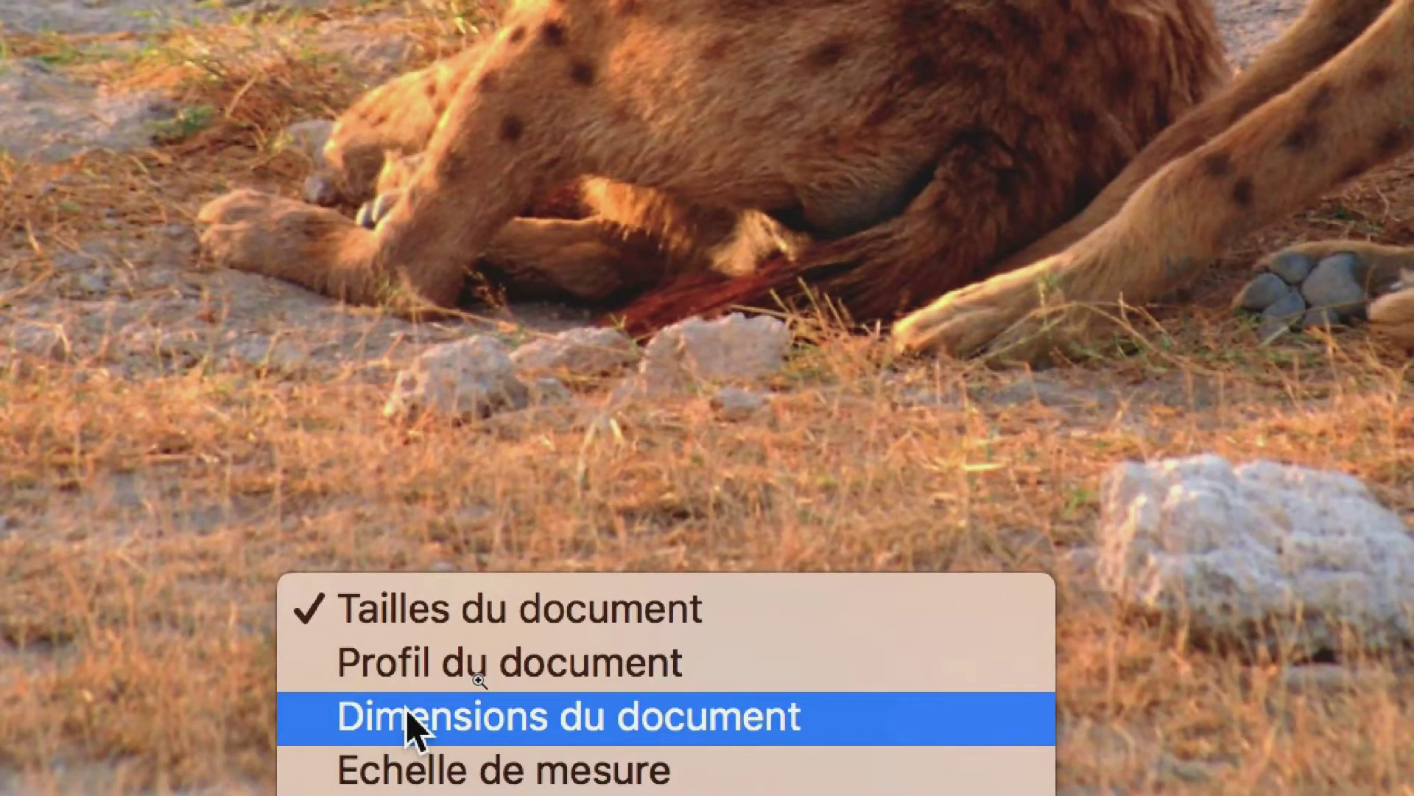
{"action": "left_click", "coordinate": [402, 663]}
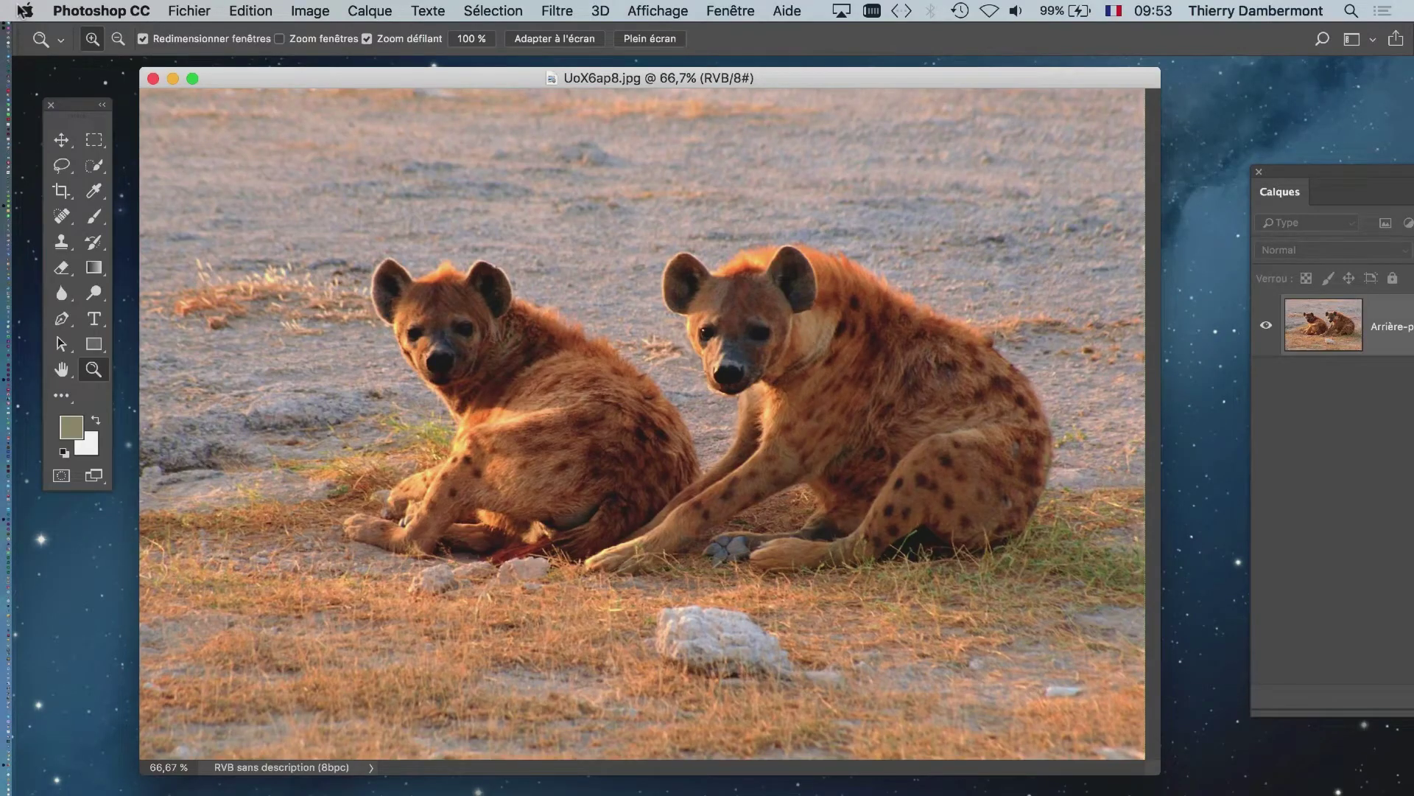
Step: Switch to System Preferences and open the Language & Region settings to examine the preferred languages
{"action": "left_click", "coordinate": [25, 10]}
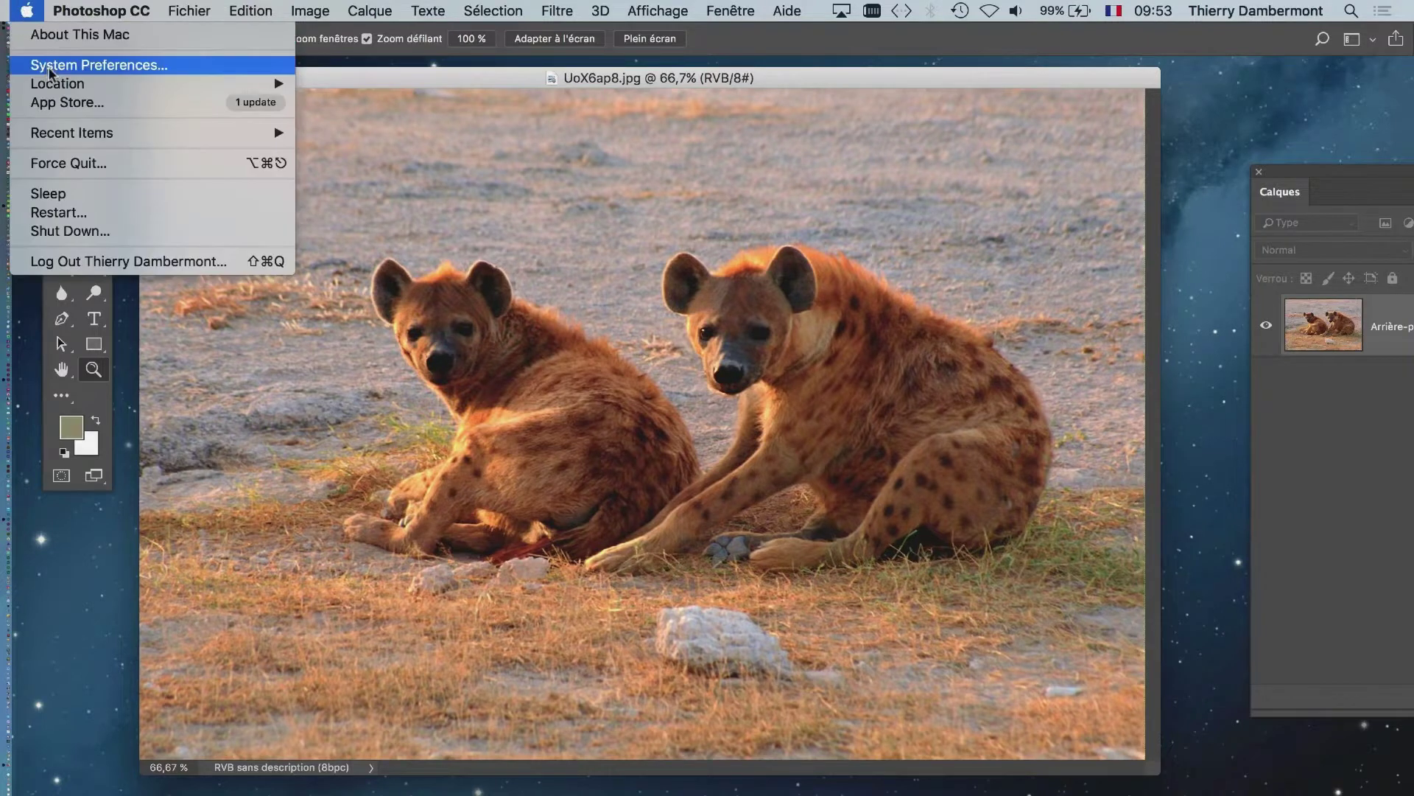
{"action": "left_click", "coordinate": [706, 277]}
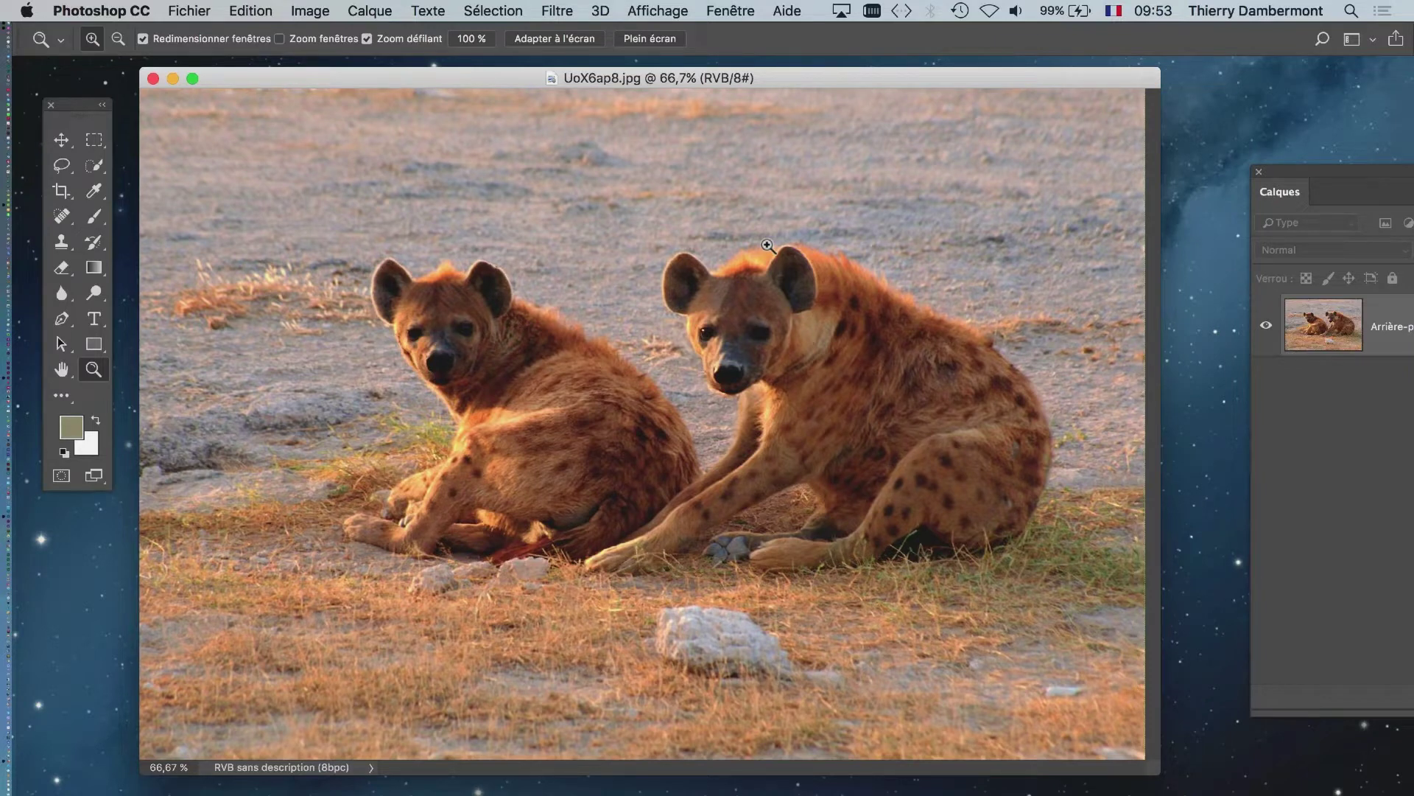
{"action": "key", "text": "Tab"}
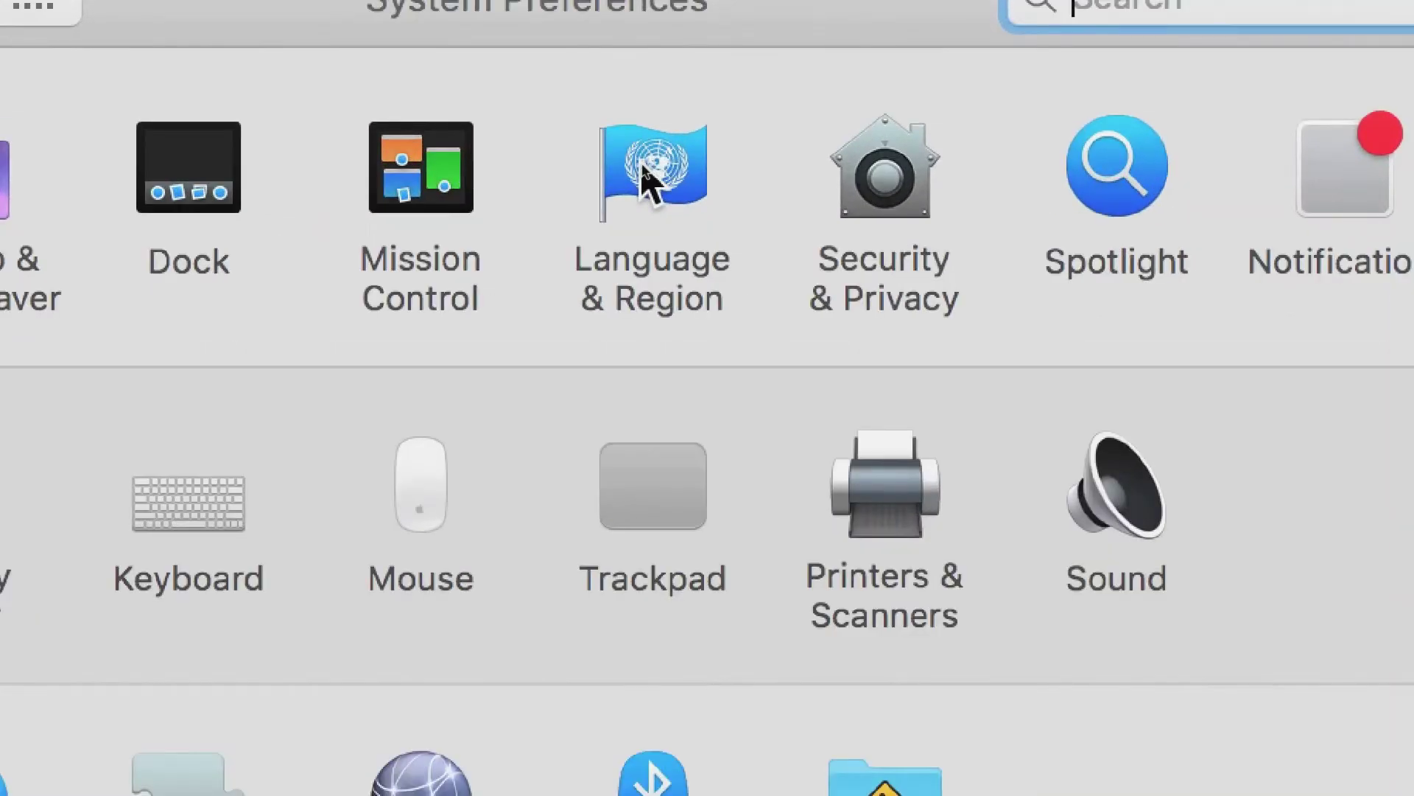
{"action": "left_click", "coordinate": [645, 180]}
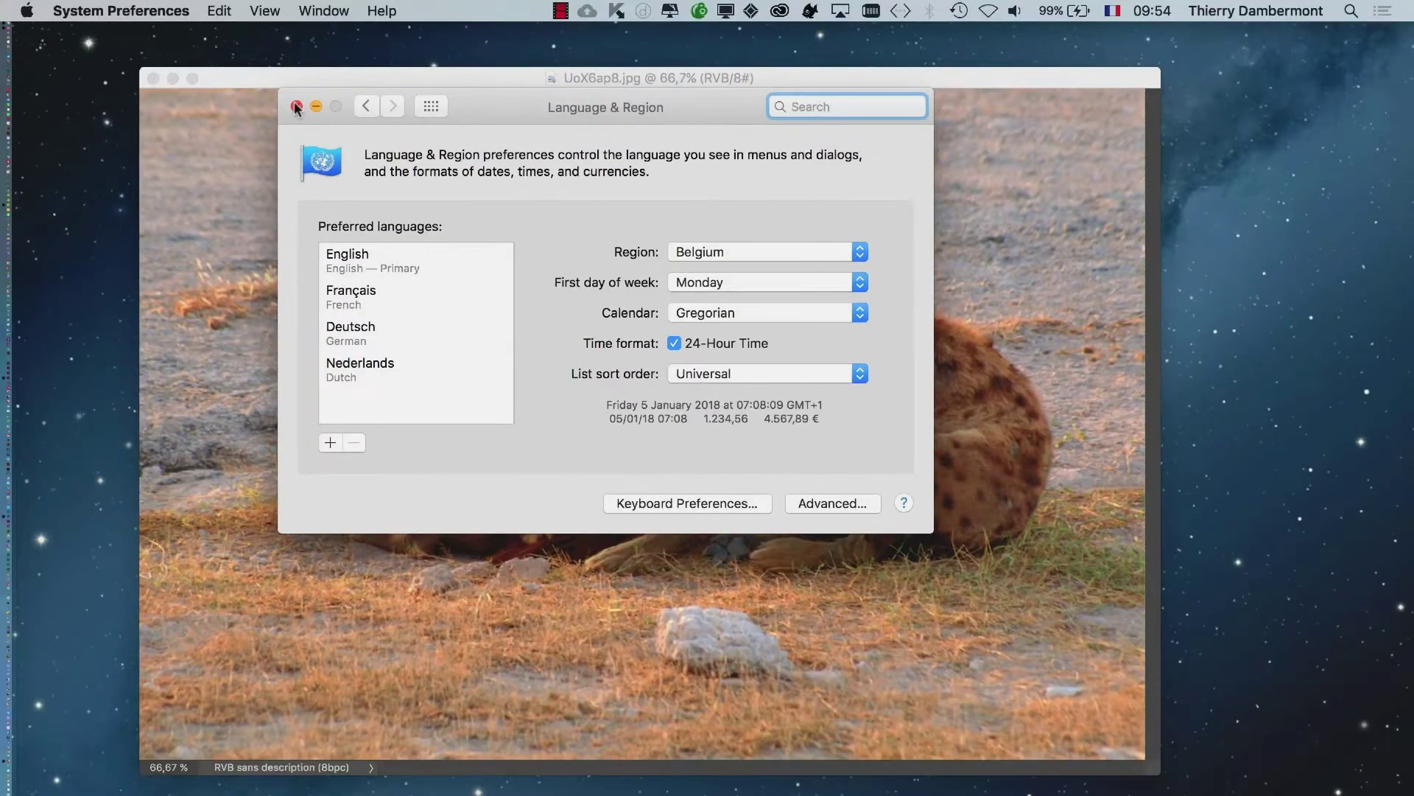
Step: Close System Preferences and set Photoshop's user interface language to international English (Anglais : international) in its Interface preferences
{"action": "left_click", "coordinate": [296, 106]}
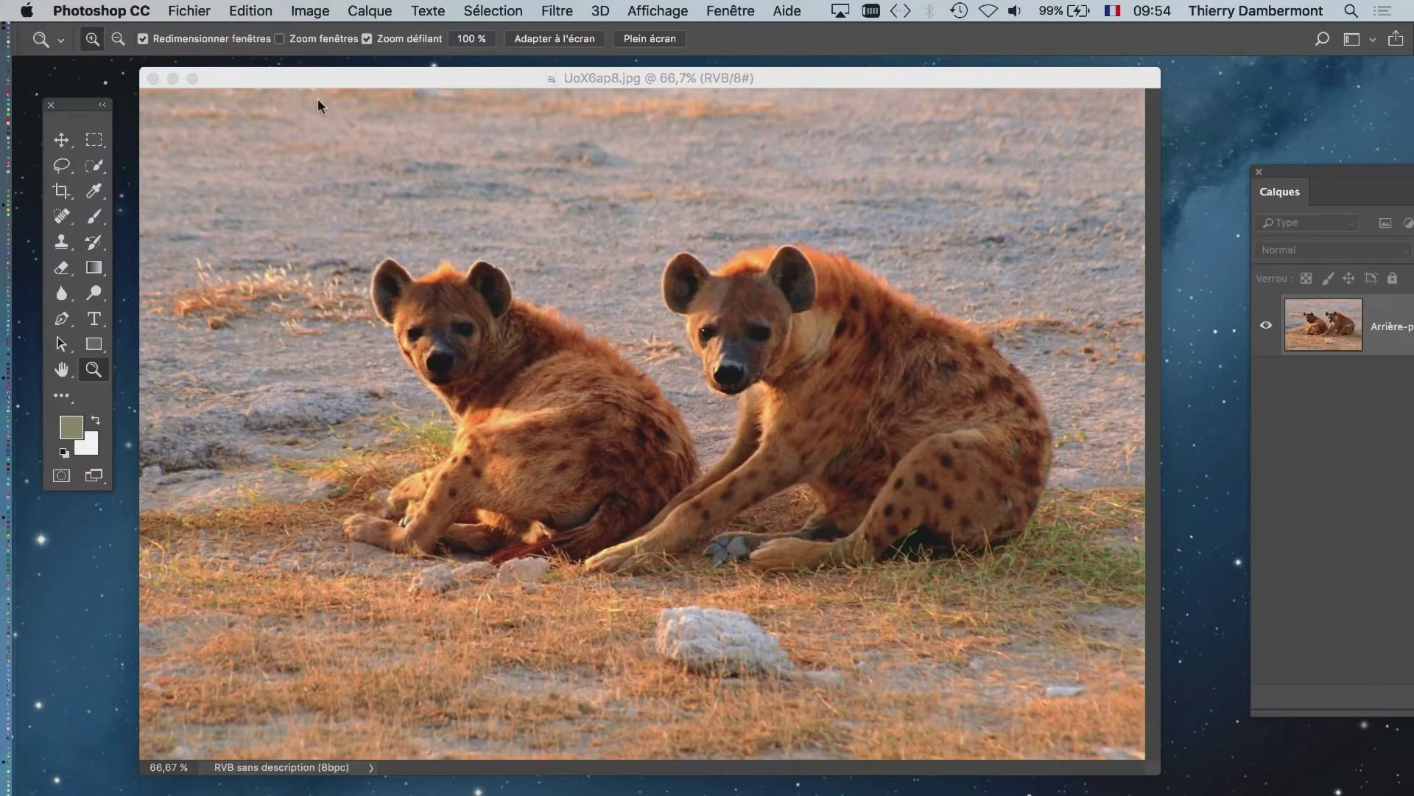
{"action": "left_click", "coordinate": [122, 13]}
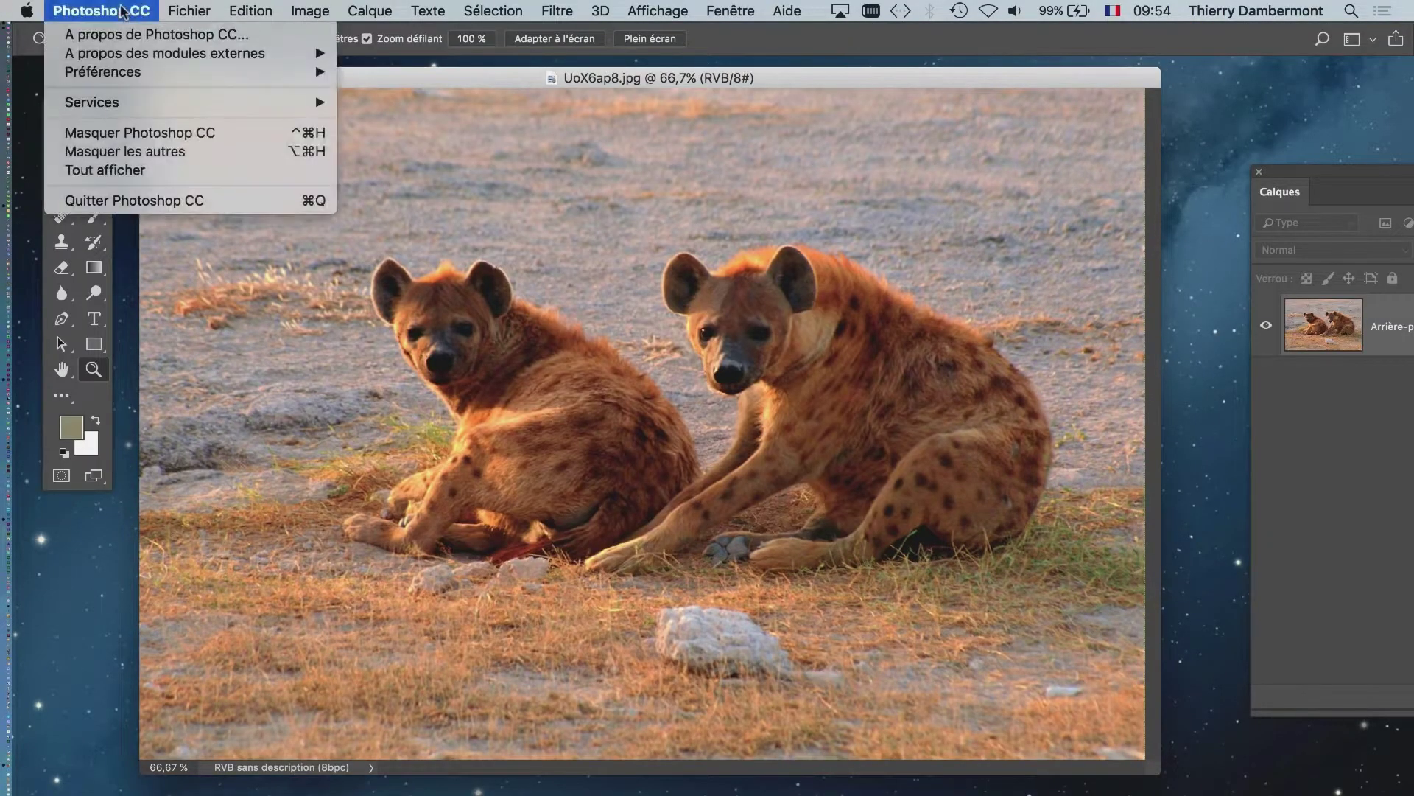
{"action": "mouse_move", "coordinate": [142, 73]}
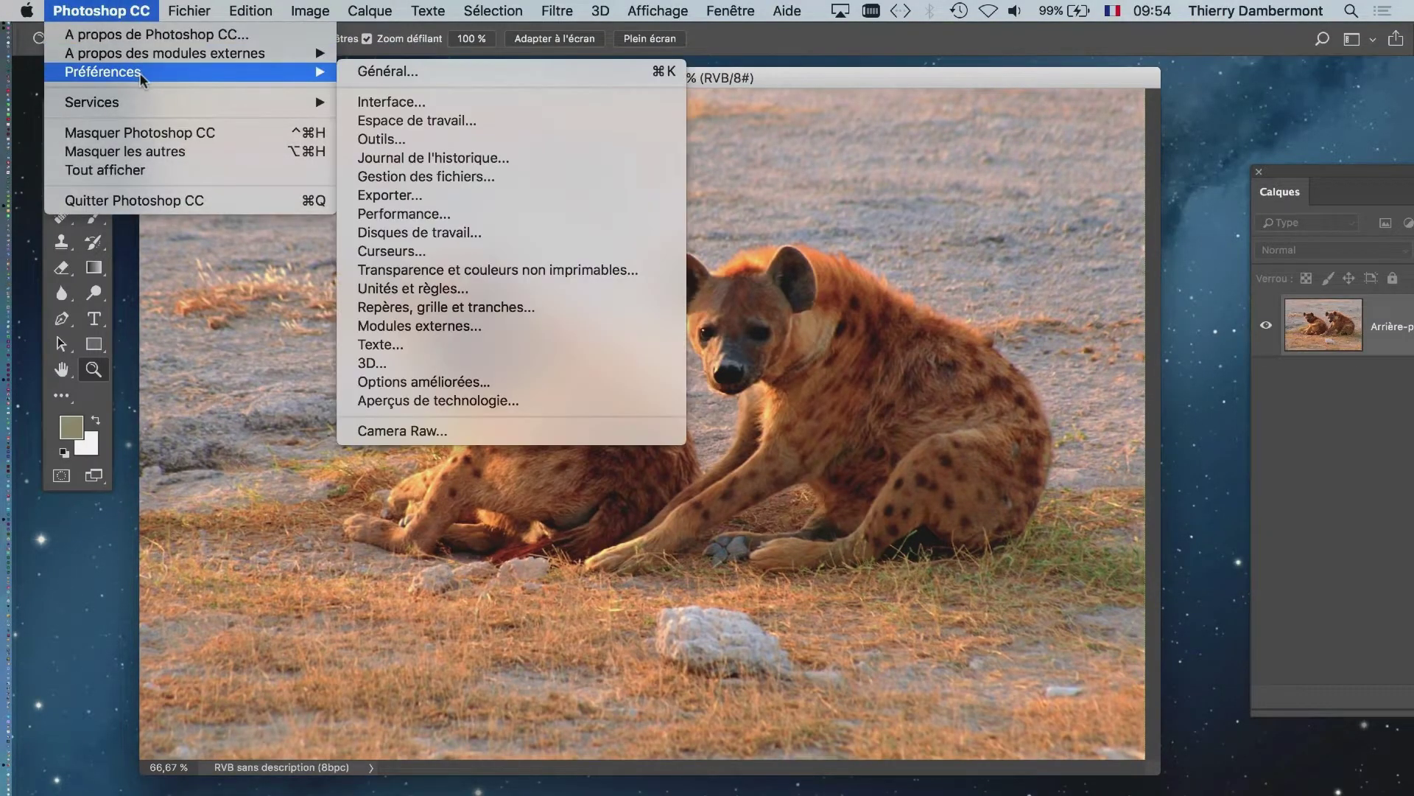
{"action": "left_click", "coordinate": [467, 72]}
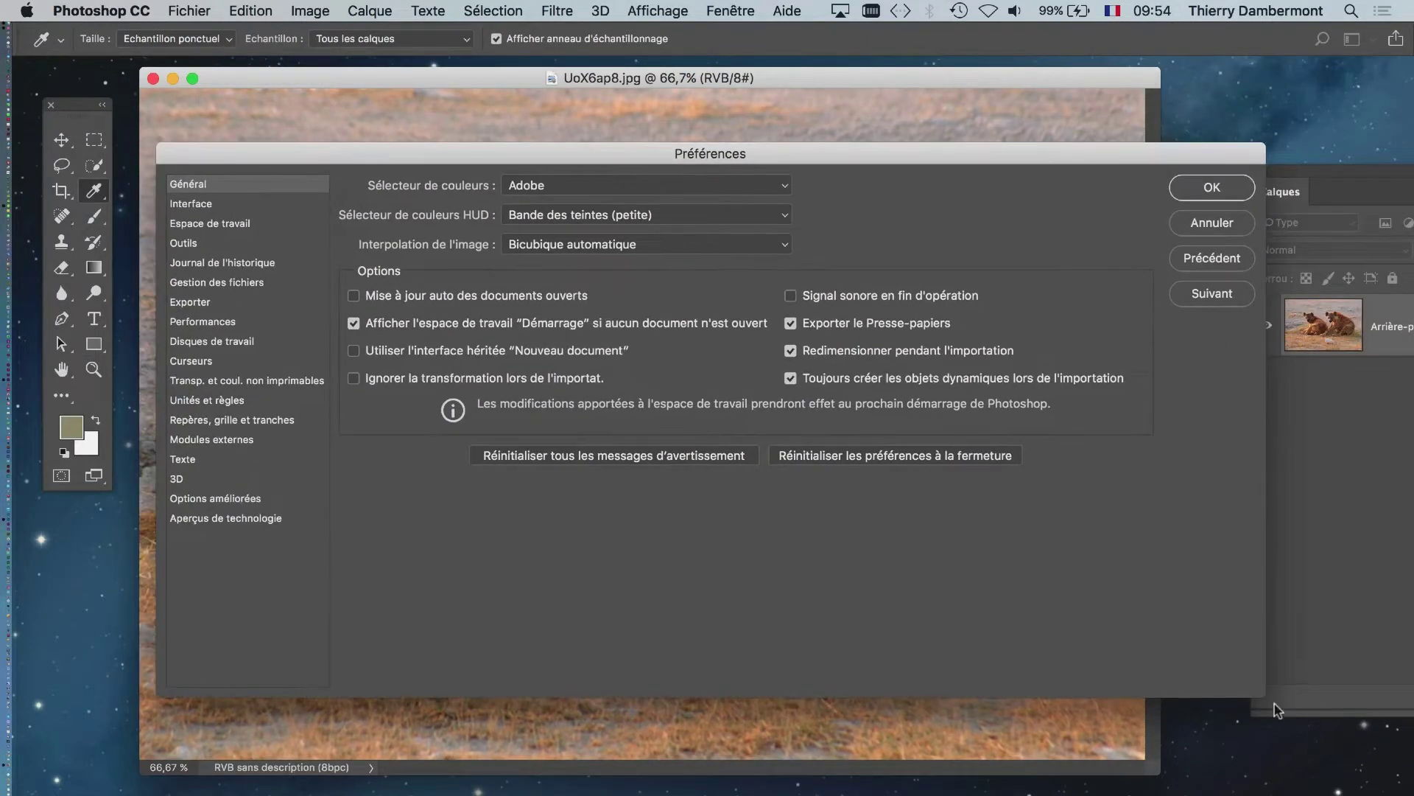
{"action": "left_click", "coordinate": [220, 206]}
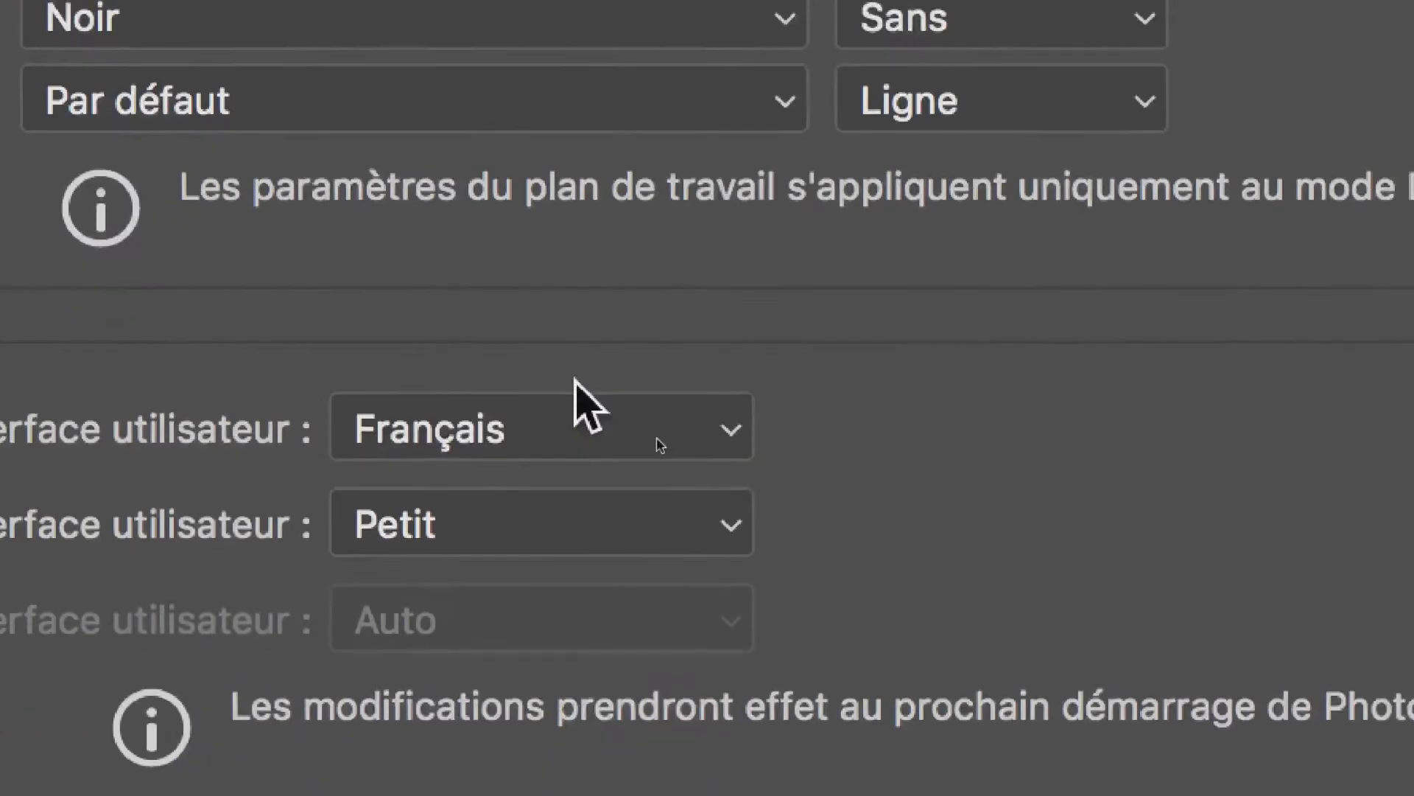
{"action": "left_click", "coordinate": [570, 391]}
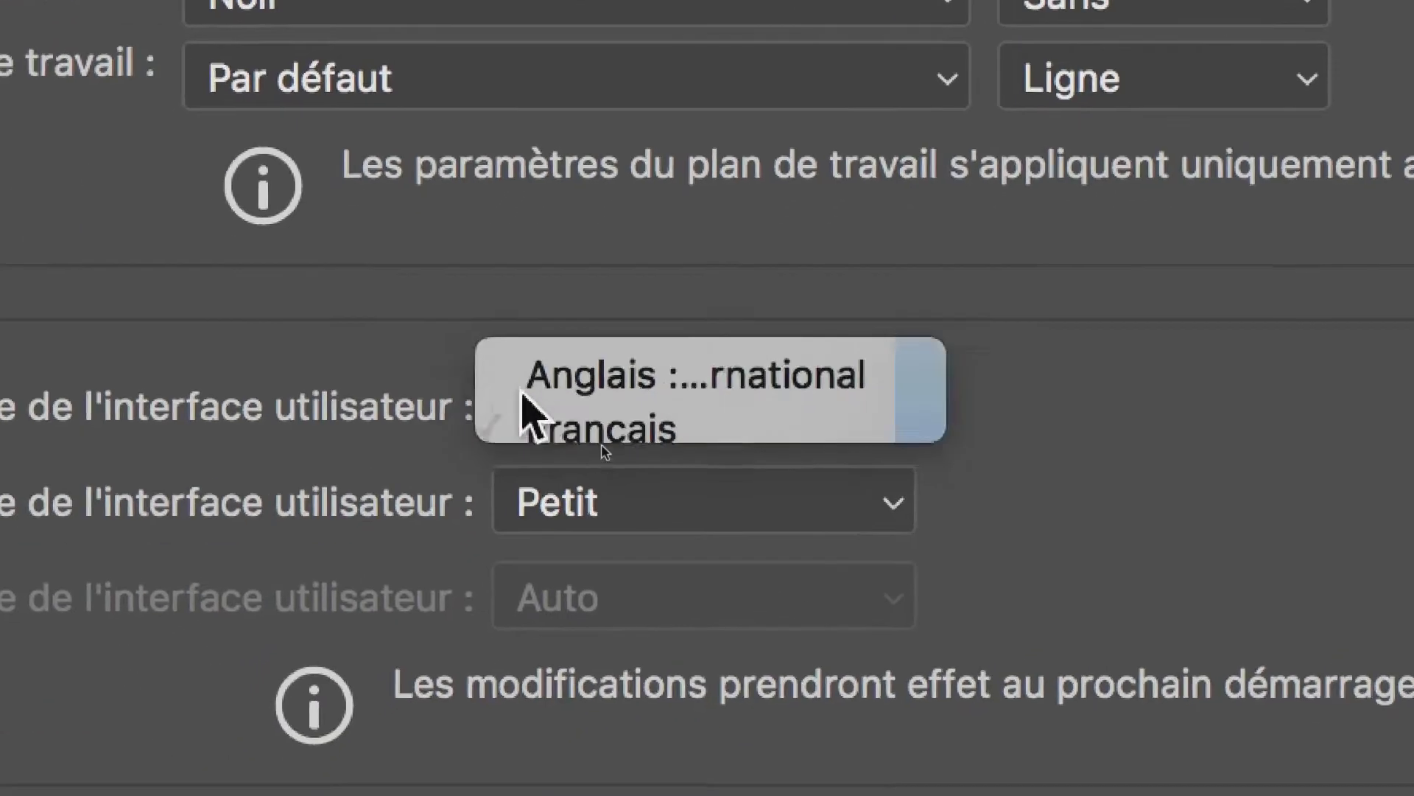
{"action": "left_click", "coordinate": [392, 409]}
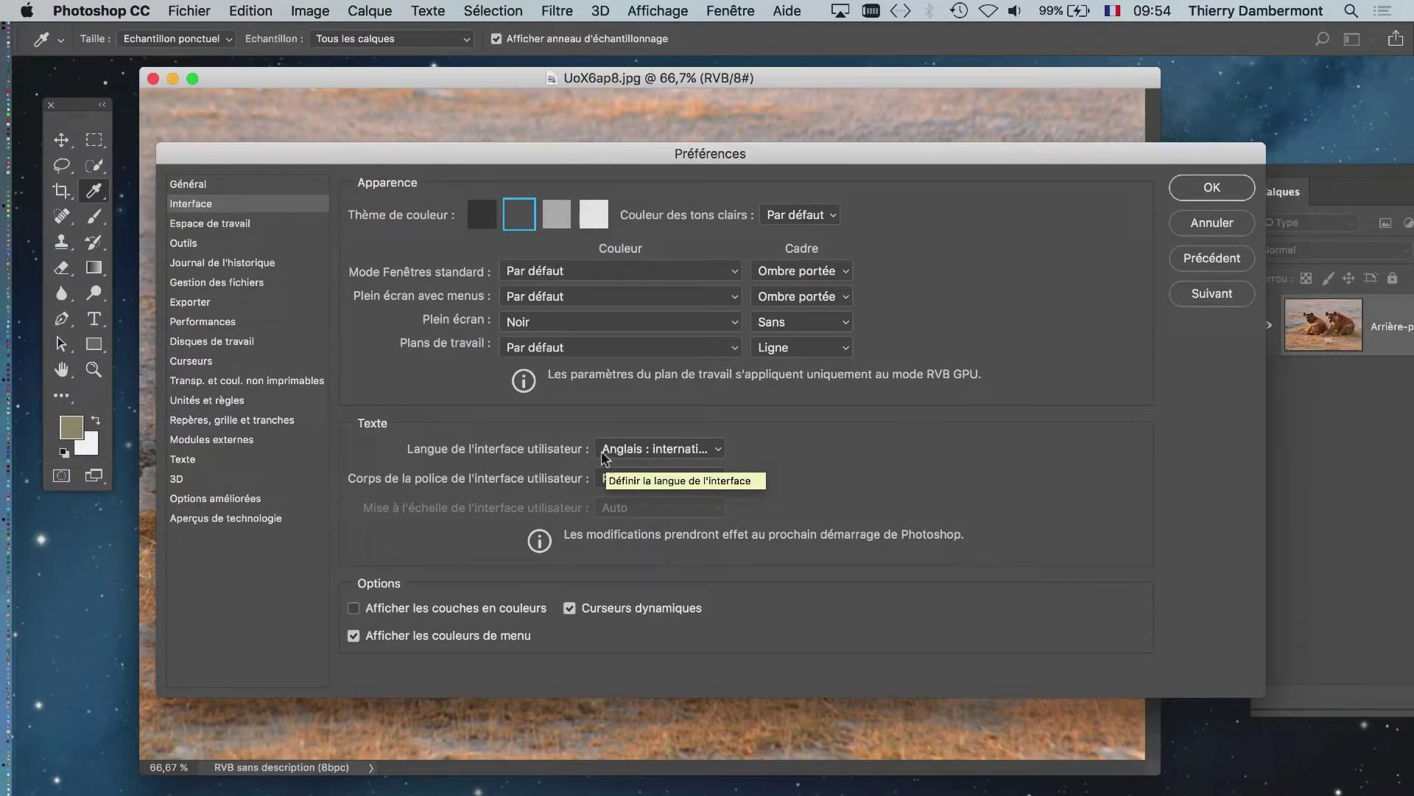
{"action": "left_click", "coordinate": [1215, 189]}
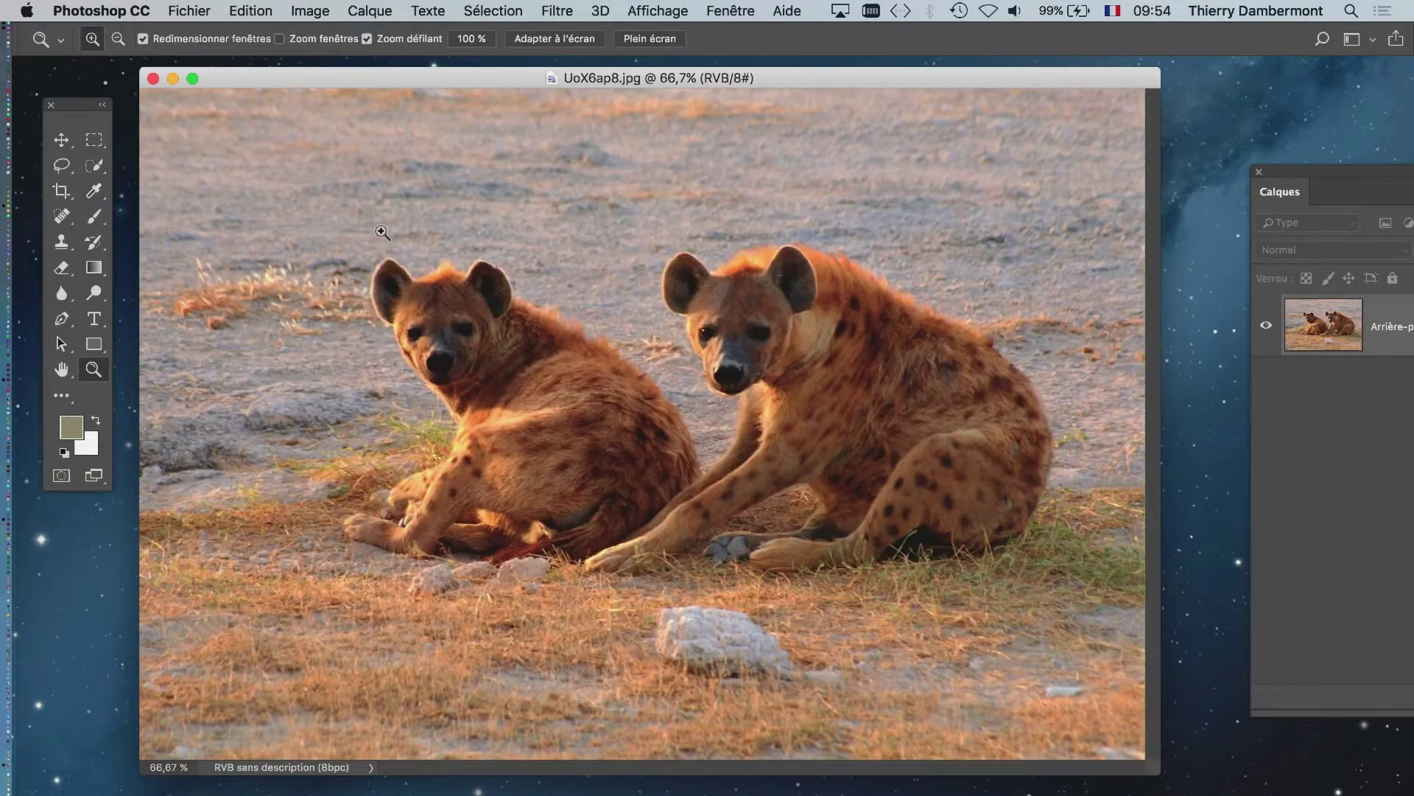
Step: Quit Photoshop and relaunch it to apply the new interface language
{"action": "left_click", "coordinate": [100, 11]}
{"action": "left_click", "coordinate": [149, 202]}
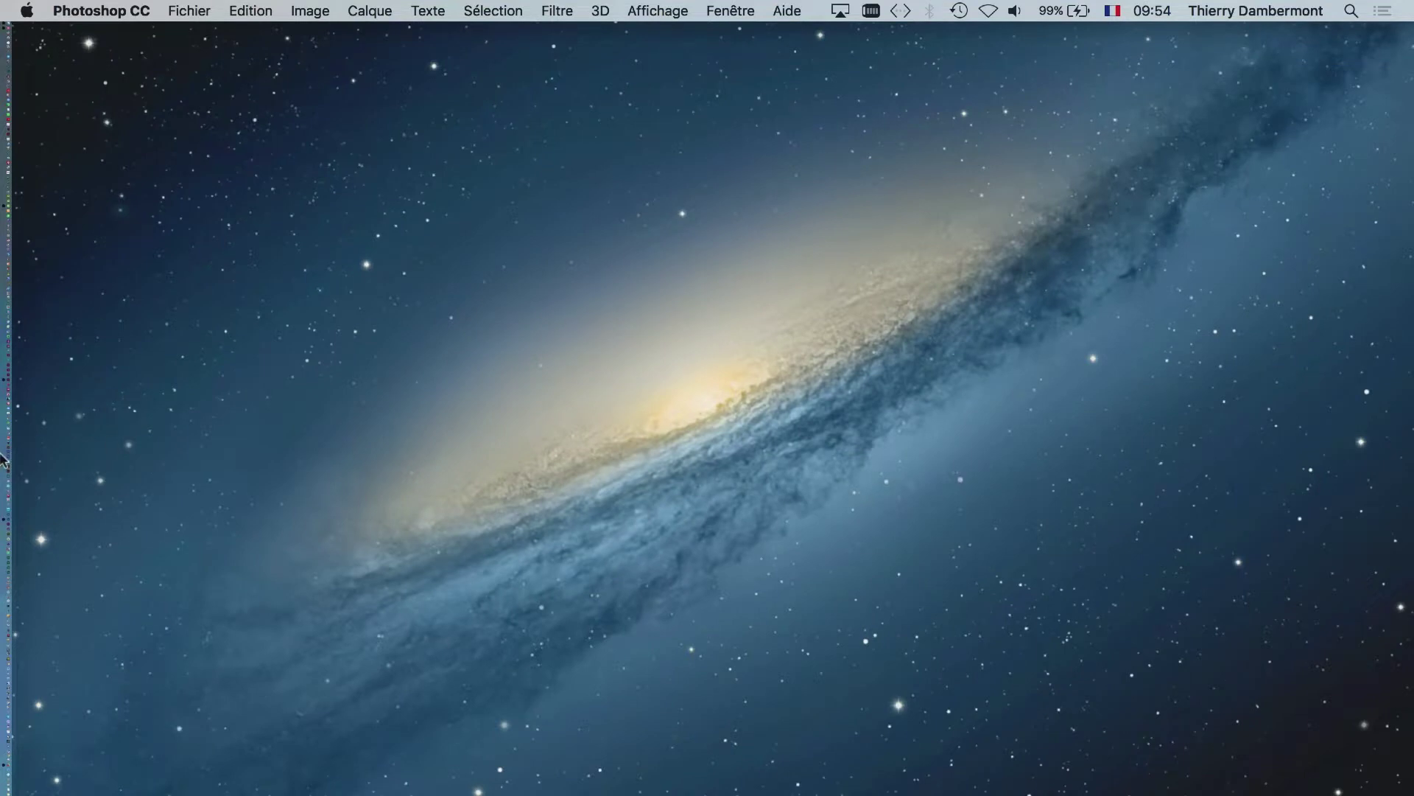
{"action": "mouse_move", "coordinate": [8, 442]}
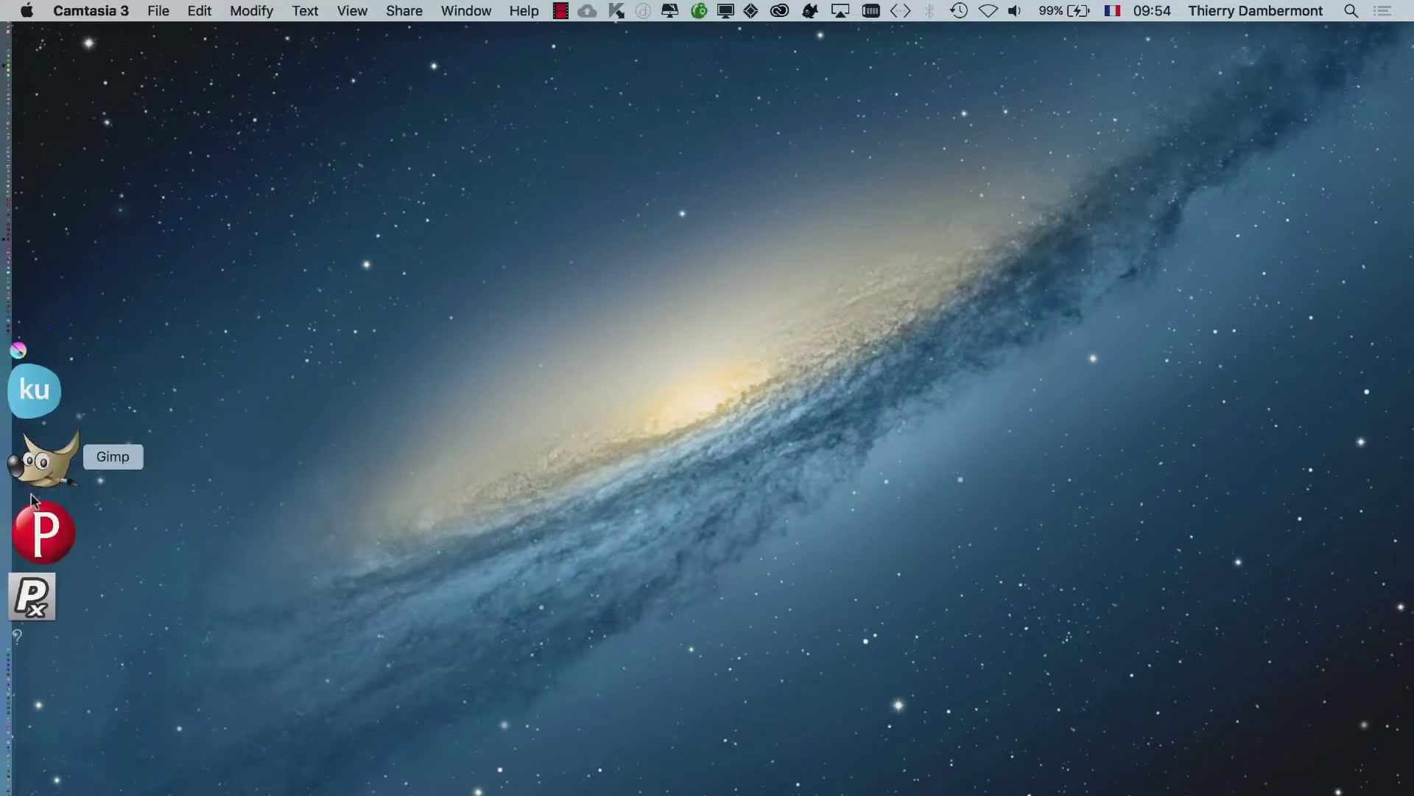
{"action": "left_click", "coordinate": [37, 524]}
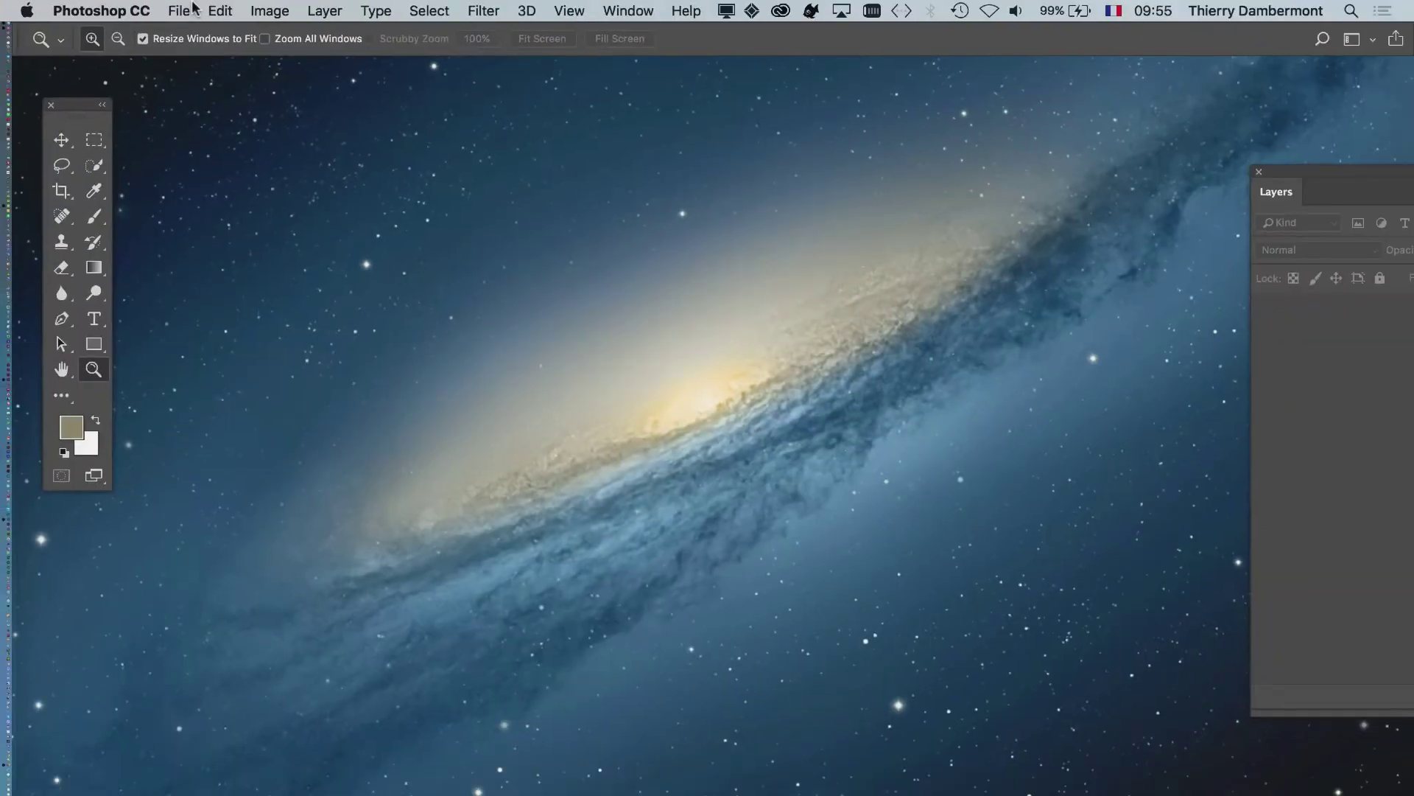
Step: Open UoX6ap8.jpg from the Links folder and move its image window slightly lower
{"action": "left_click", "coordinate": [193, 11]}
{"action": "left_click", "coordinate": [1006, 303]}
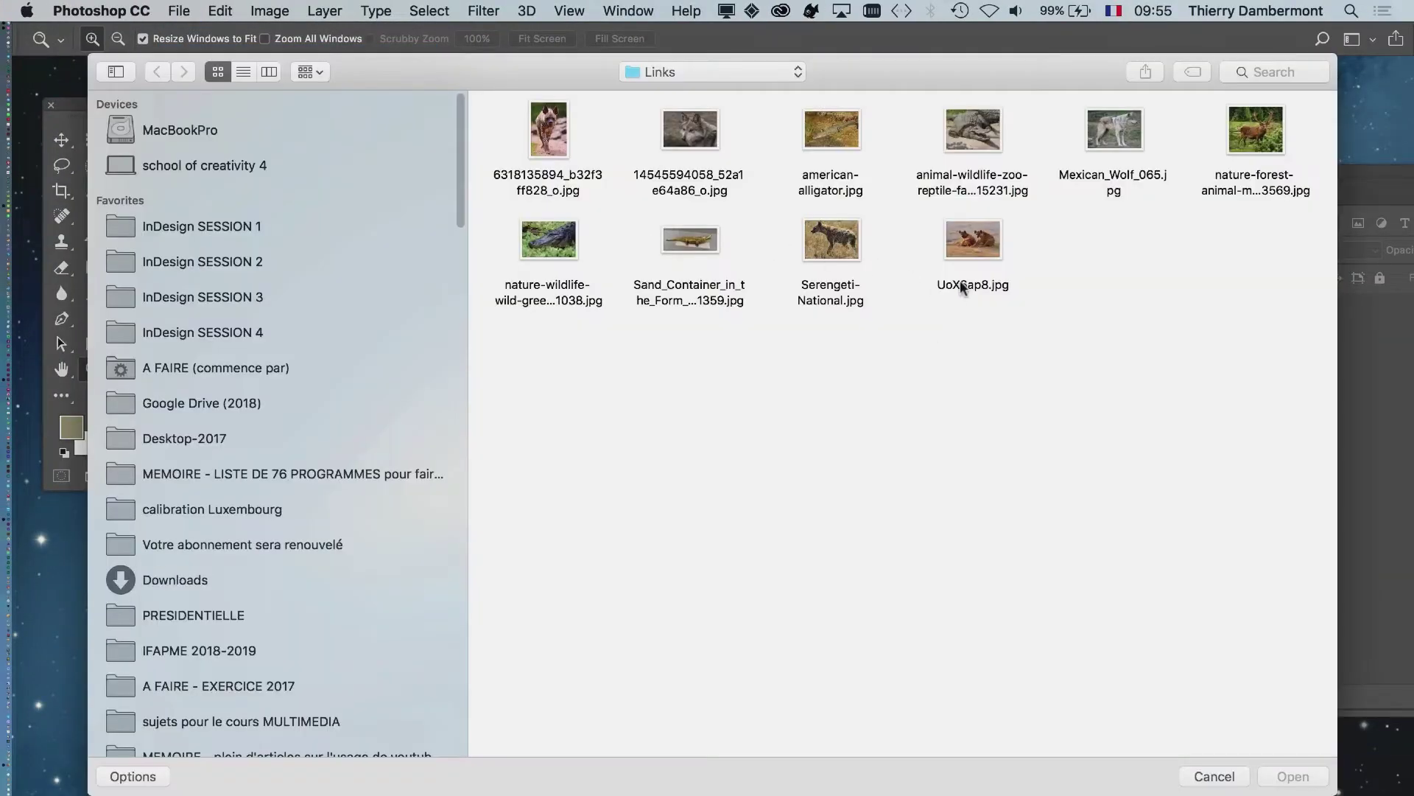
{"action": "left_click", "coordinate": [987, 240]}
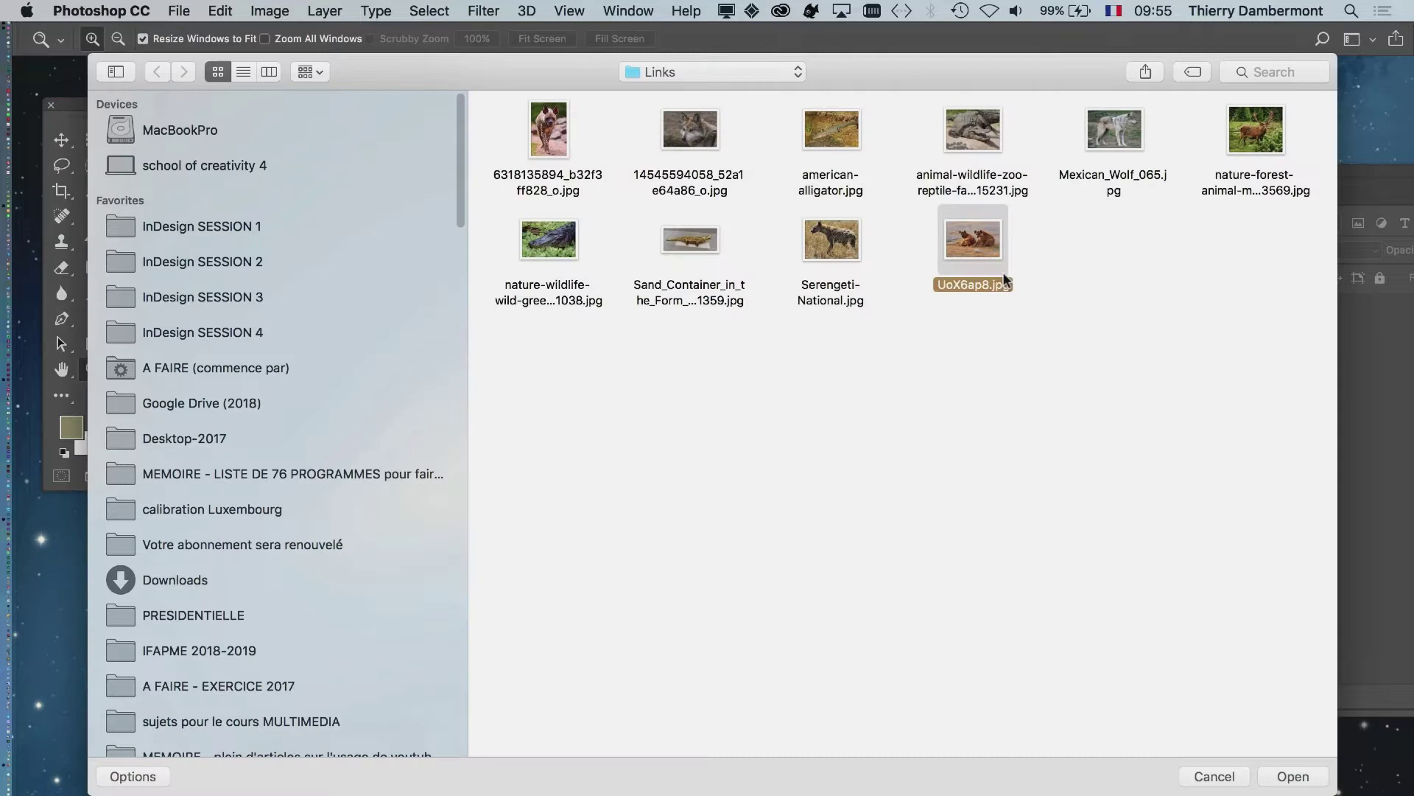
{"action": "left_click", "coordinate": [1310, 776]}
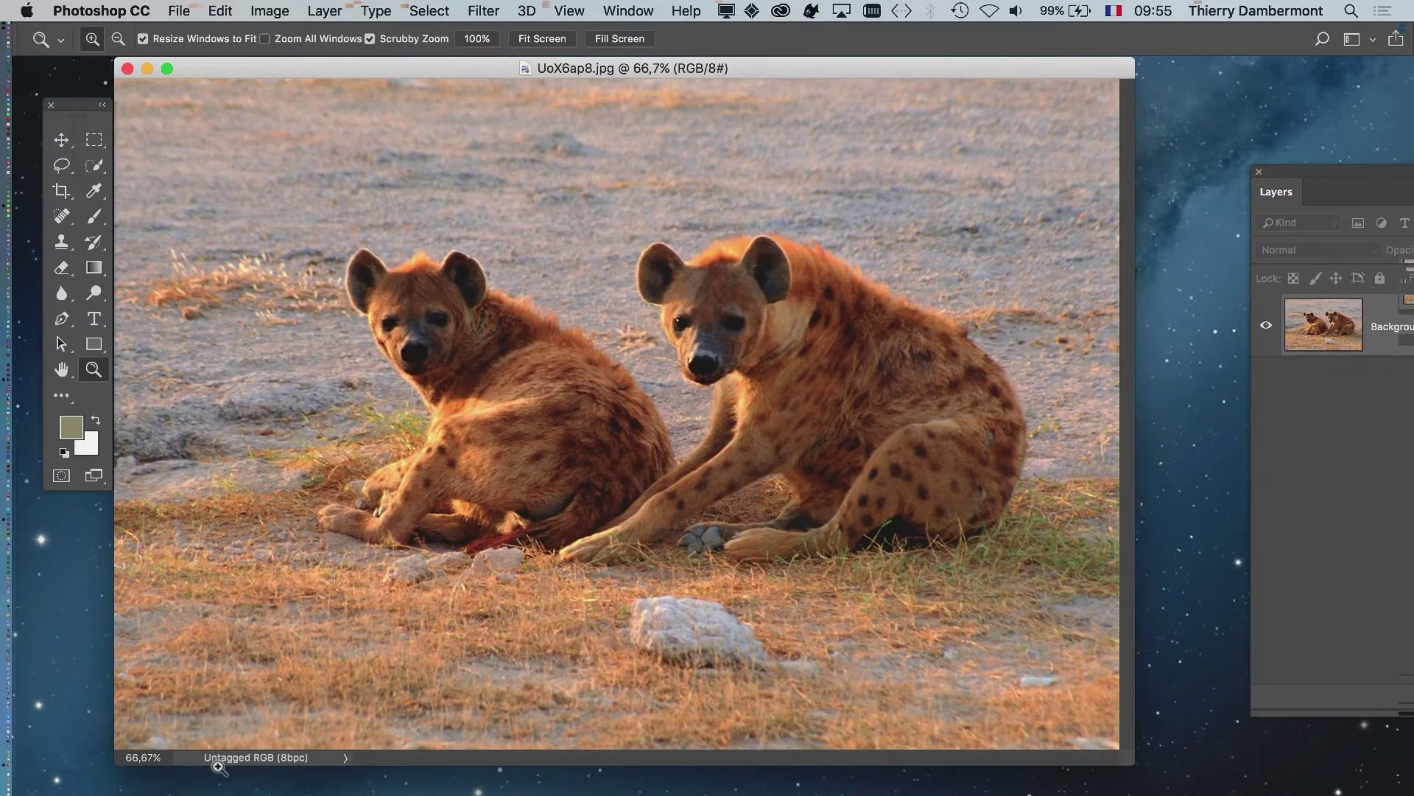
{"action": "left_click_drag", "start_coordinate": [785, 65], "coordinate": [796, 101]}
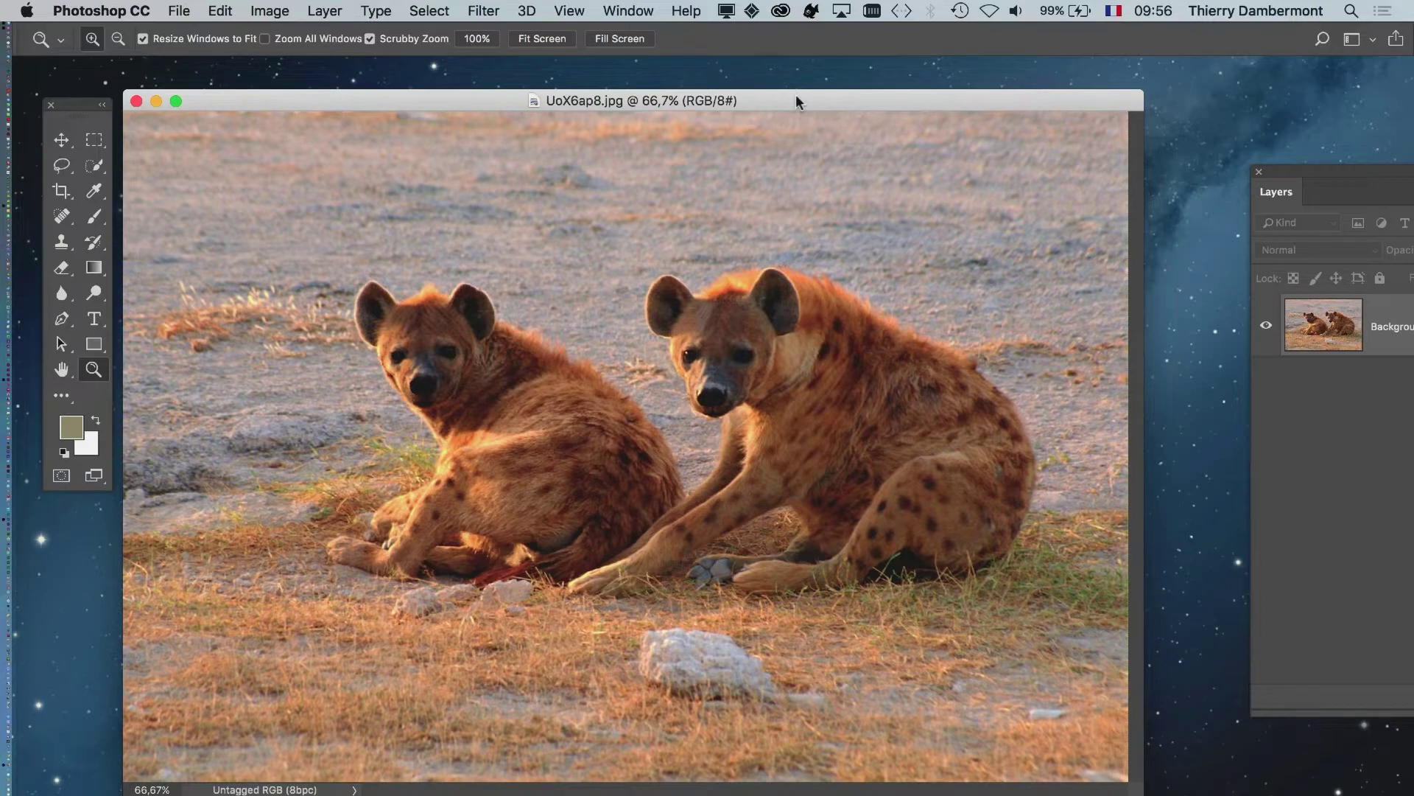
Step: Assign the sRGB IEC61966-2.1 profile to the hyena photo, comparing it with the preview, and widen its image window
{"action": "left_click", "coordinate": [220, 10]}
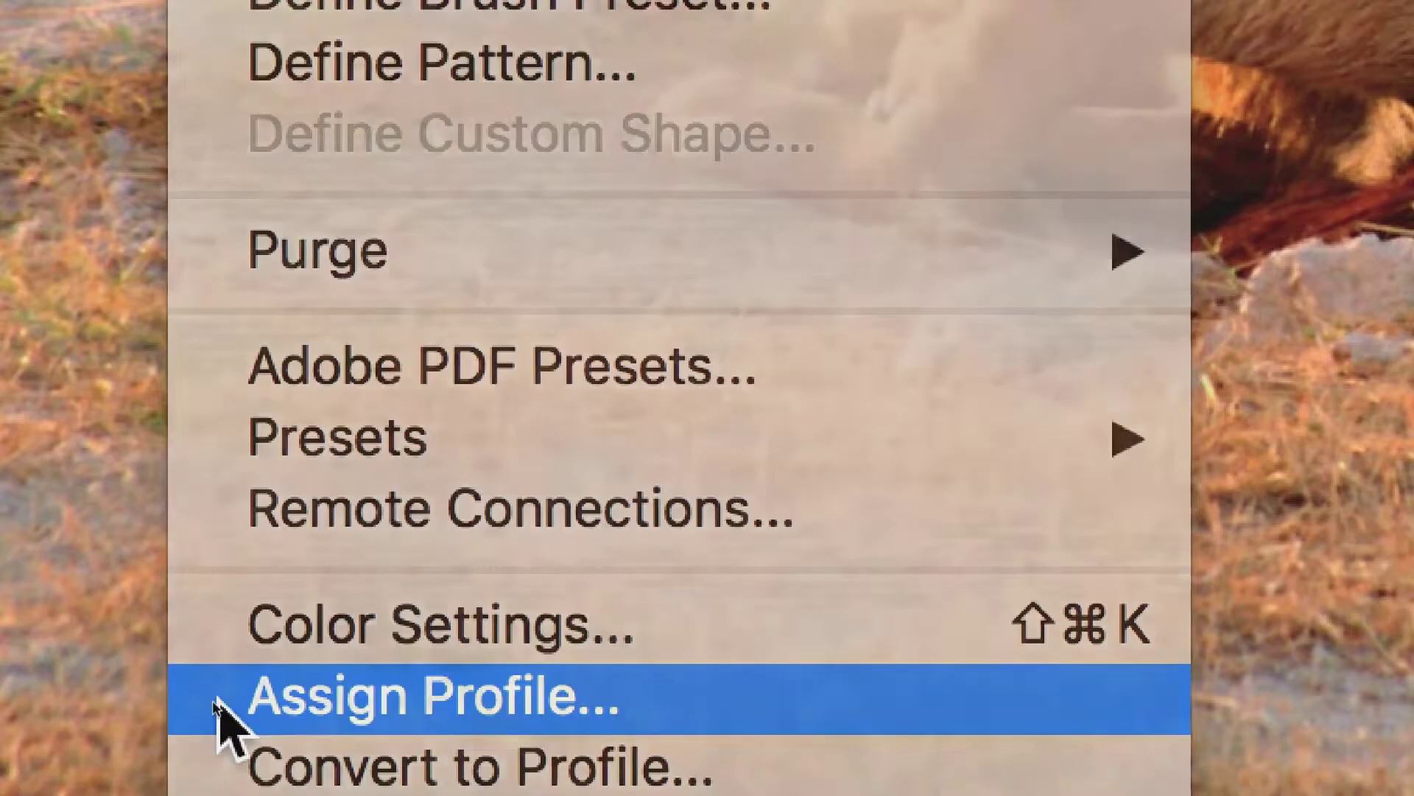
{"action": "left_click", "coordinate": [221, 718]}
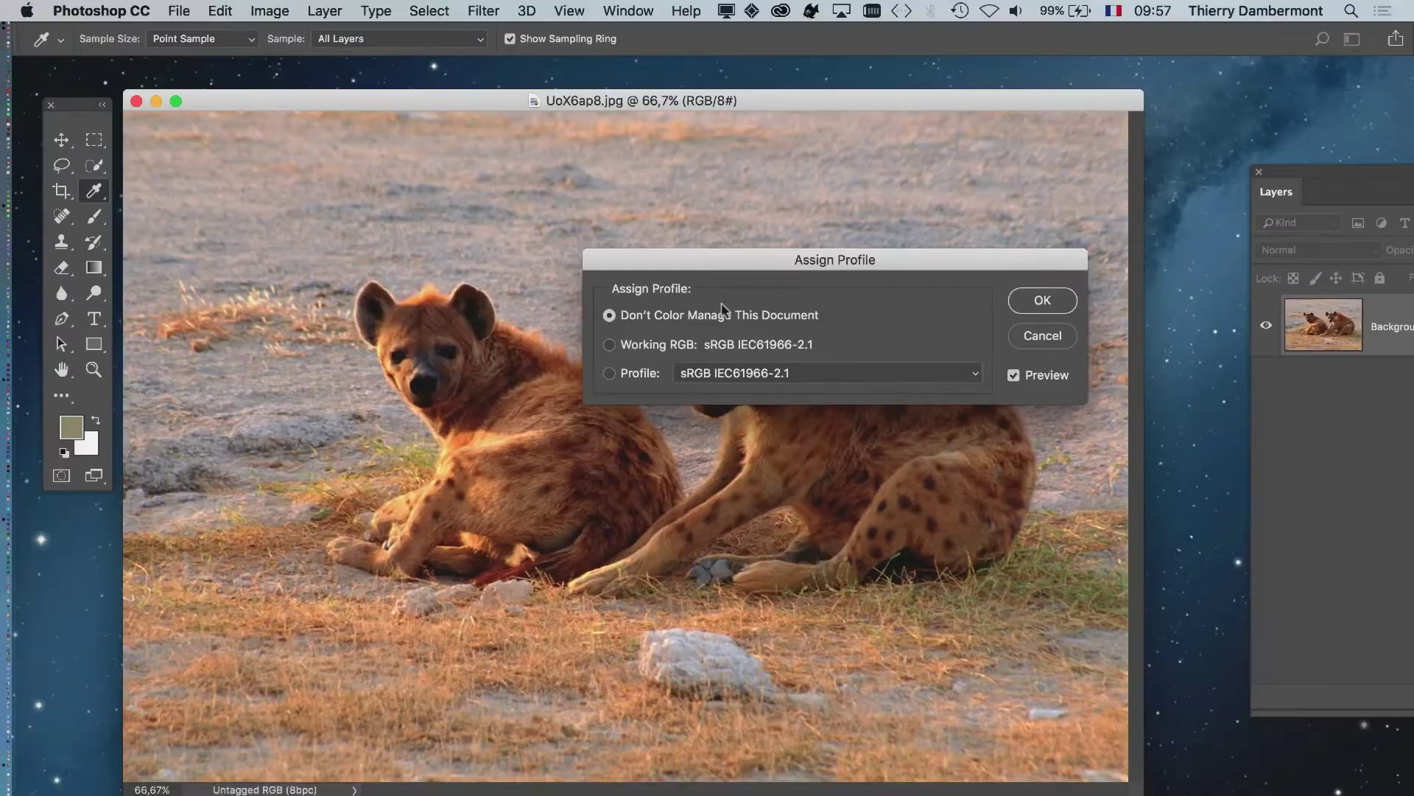
{"action": "left_click_drag", "start_coordinate": [707, 259], "coordinate": [889, 226]}
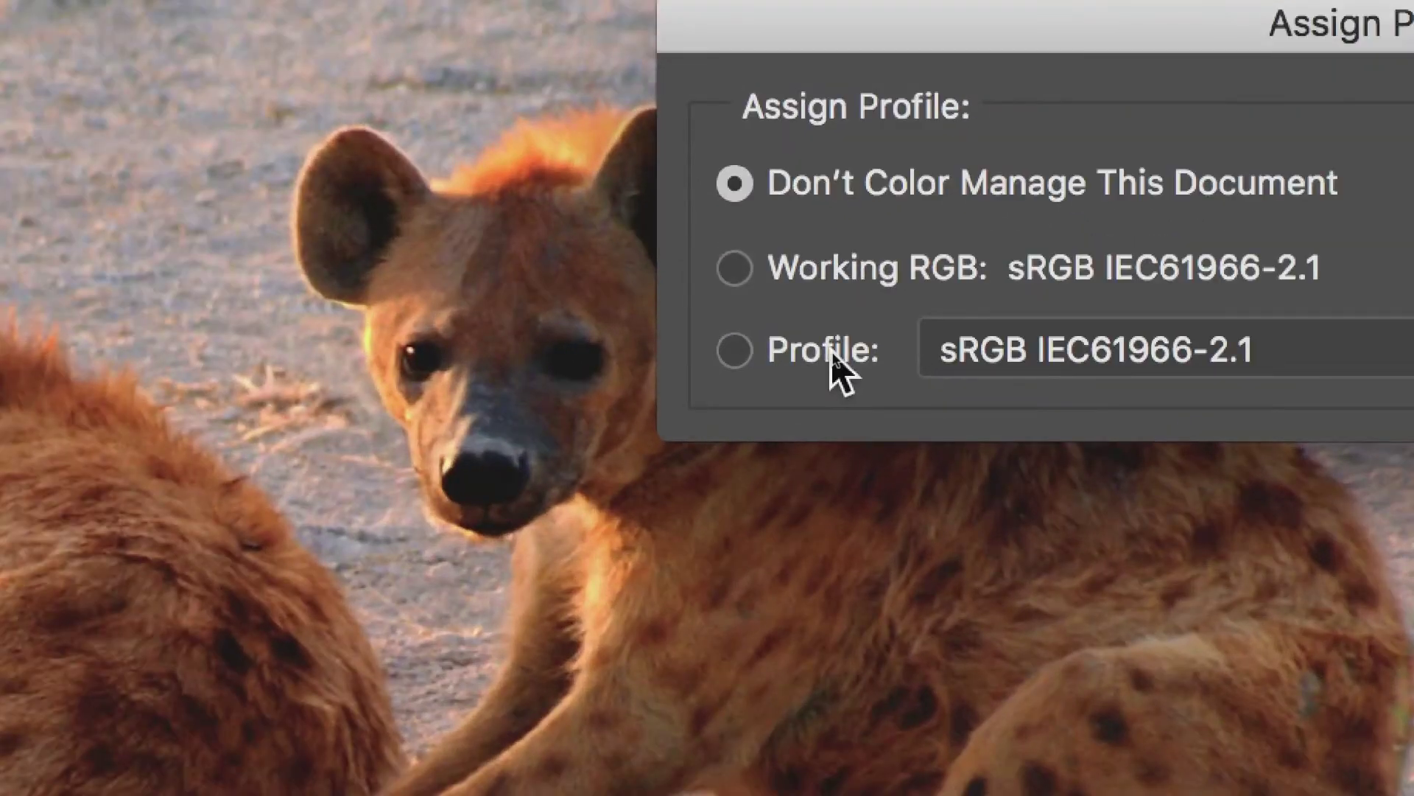
{"action": "left_click", "coordinate": [832, 353]}
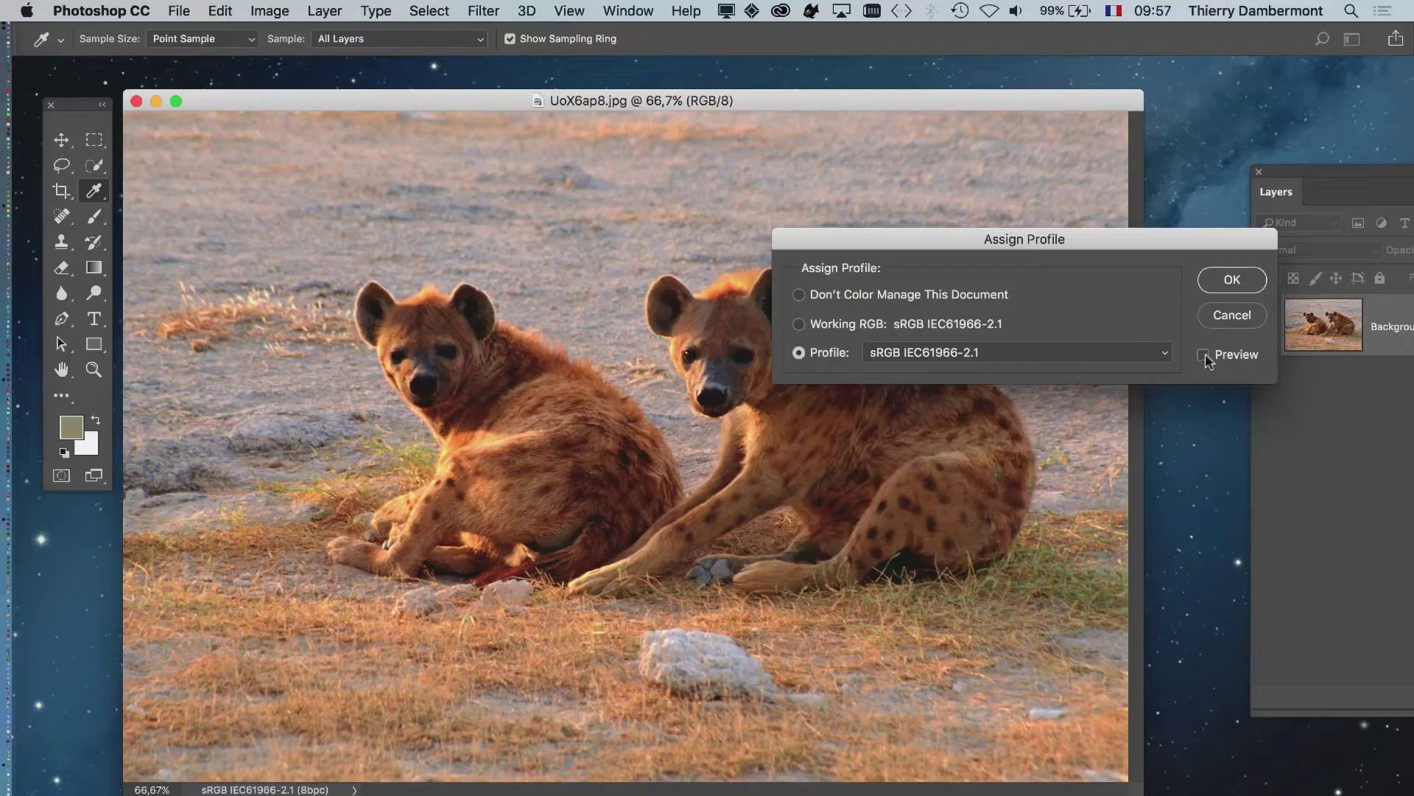
{"action": "left_click", "coordinate": [1203, 355]}
{"action": "left_click", "coordinate": [1231, 278]}
{"action": "key", "text": "z"}
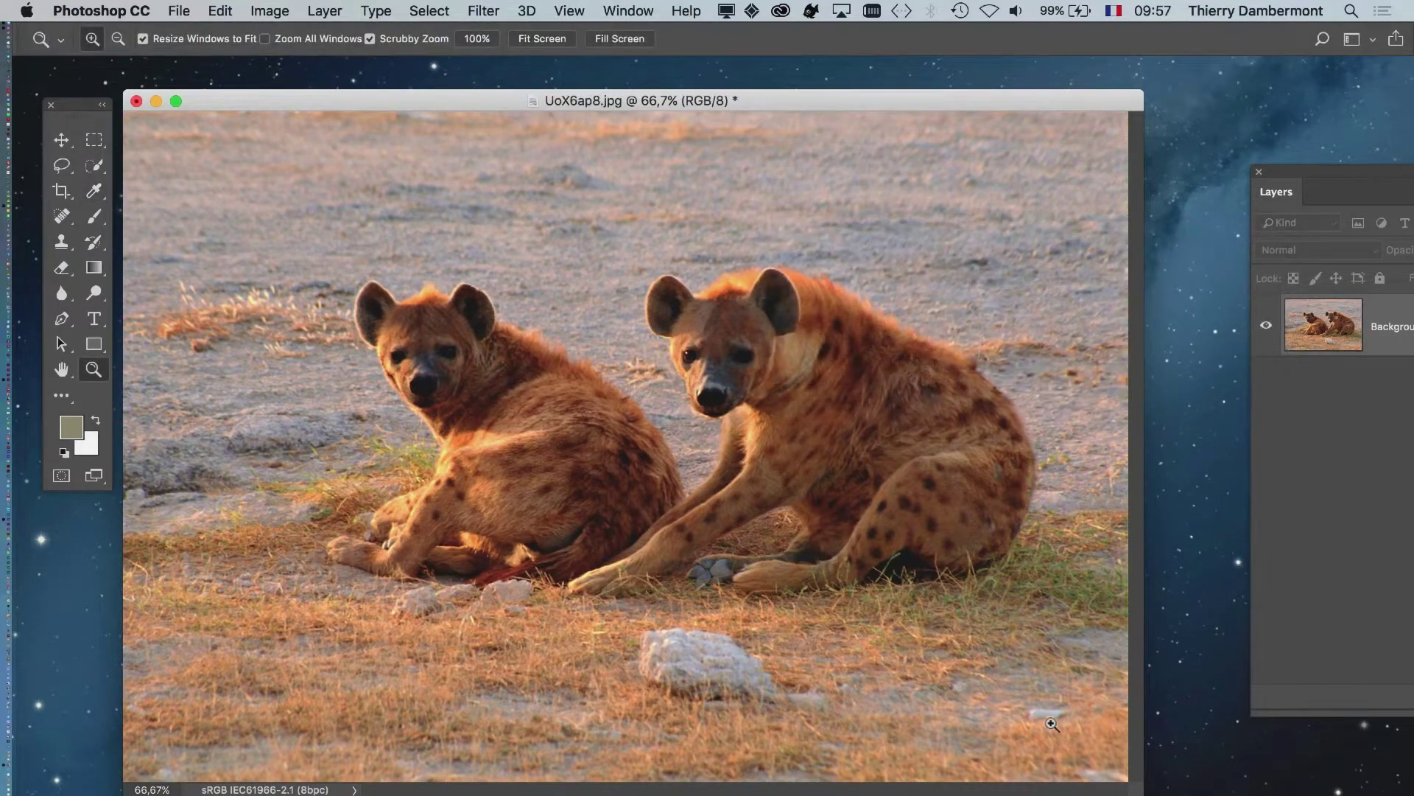
{"action": "left_click_drag", "start_coordinate": [1138, 790], "coordinate": [1196, 793]}
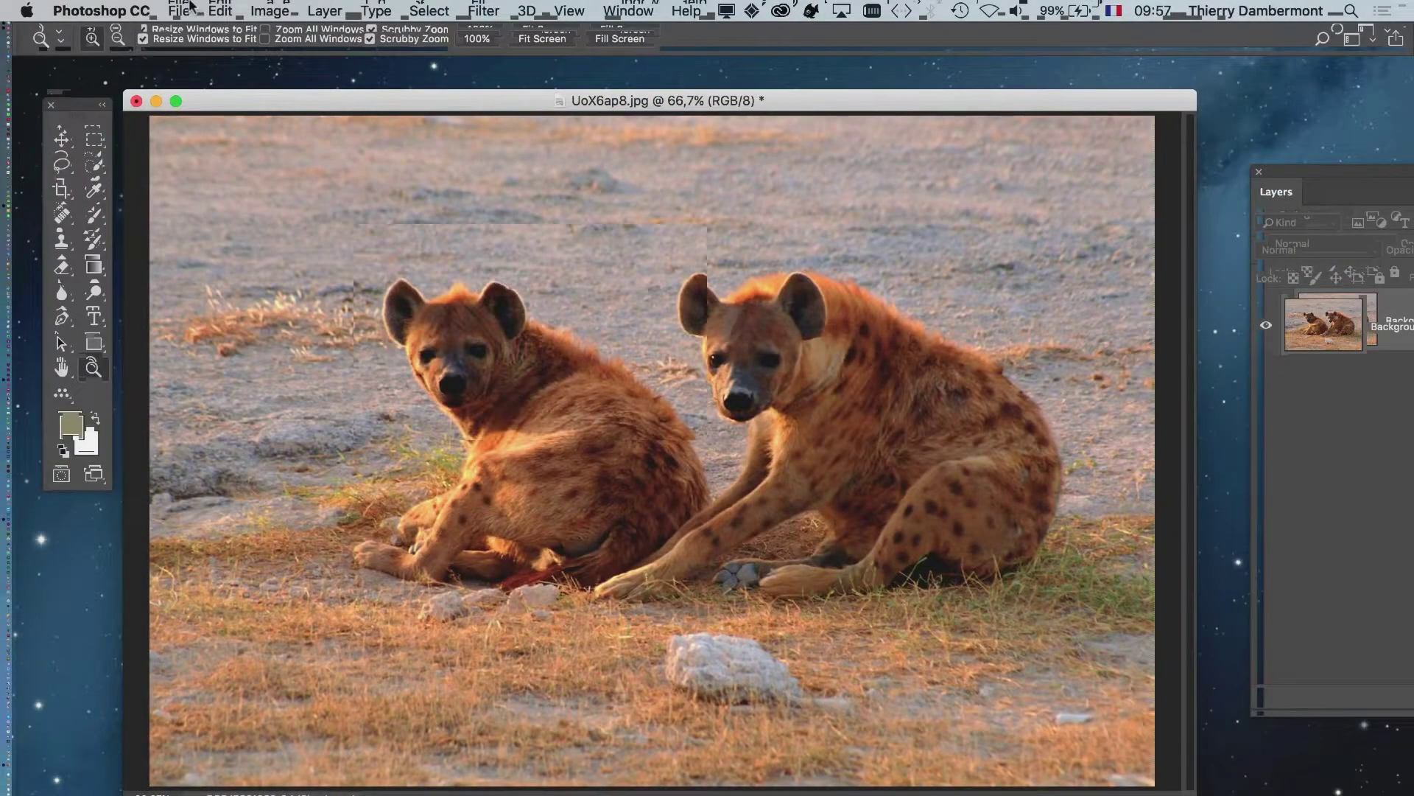
Step: Reopen Assign Profile, examine the list of available RGB profiles, and apply sRGB IEC61966-2.1 to the photo again
{"action": "left_click", "coordinate": [193, 10]}
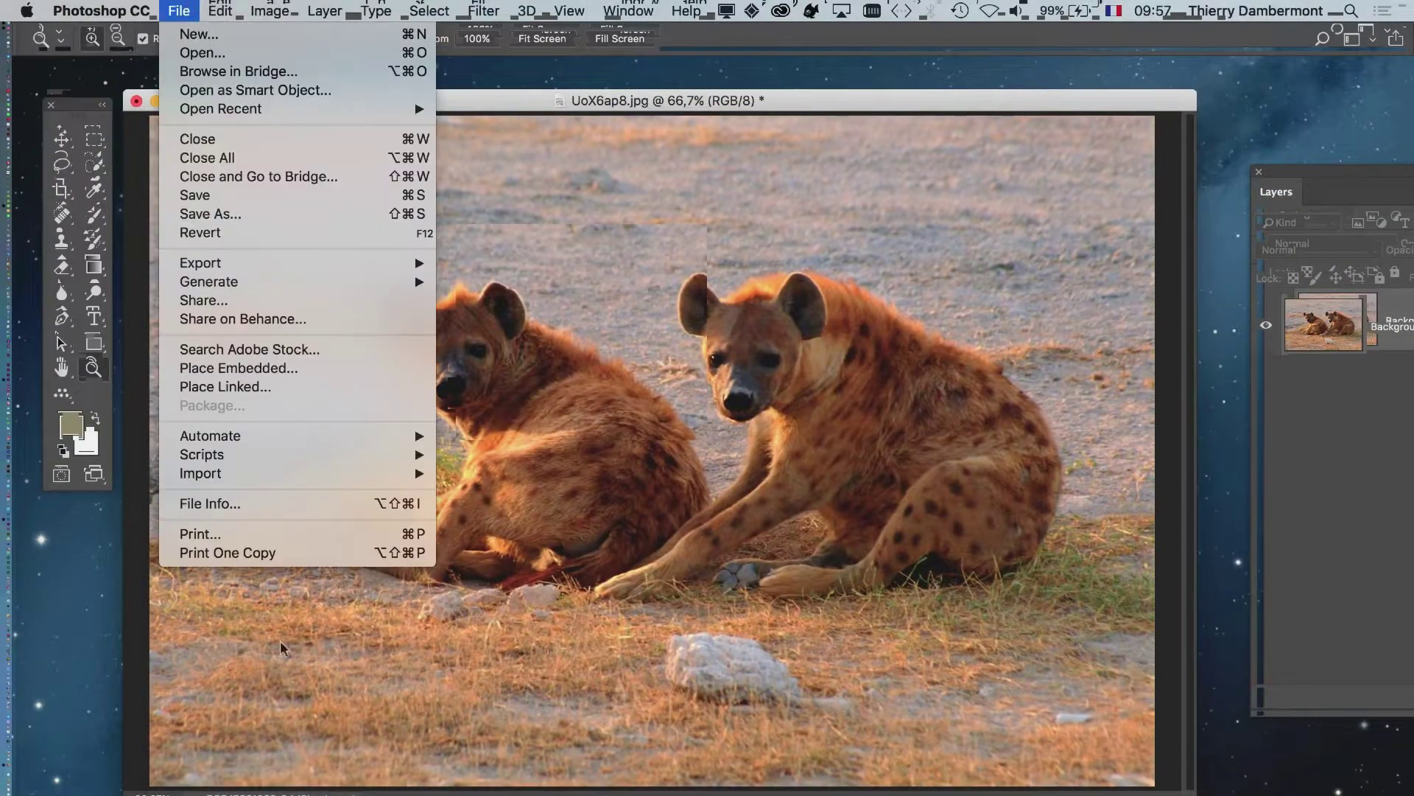
{"action": "left_click", "coordinate": [243, 694]}
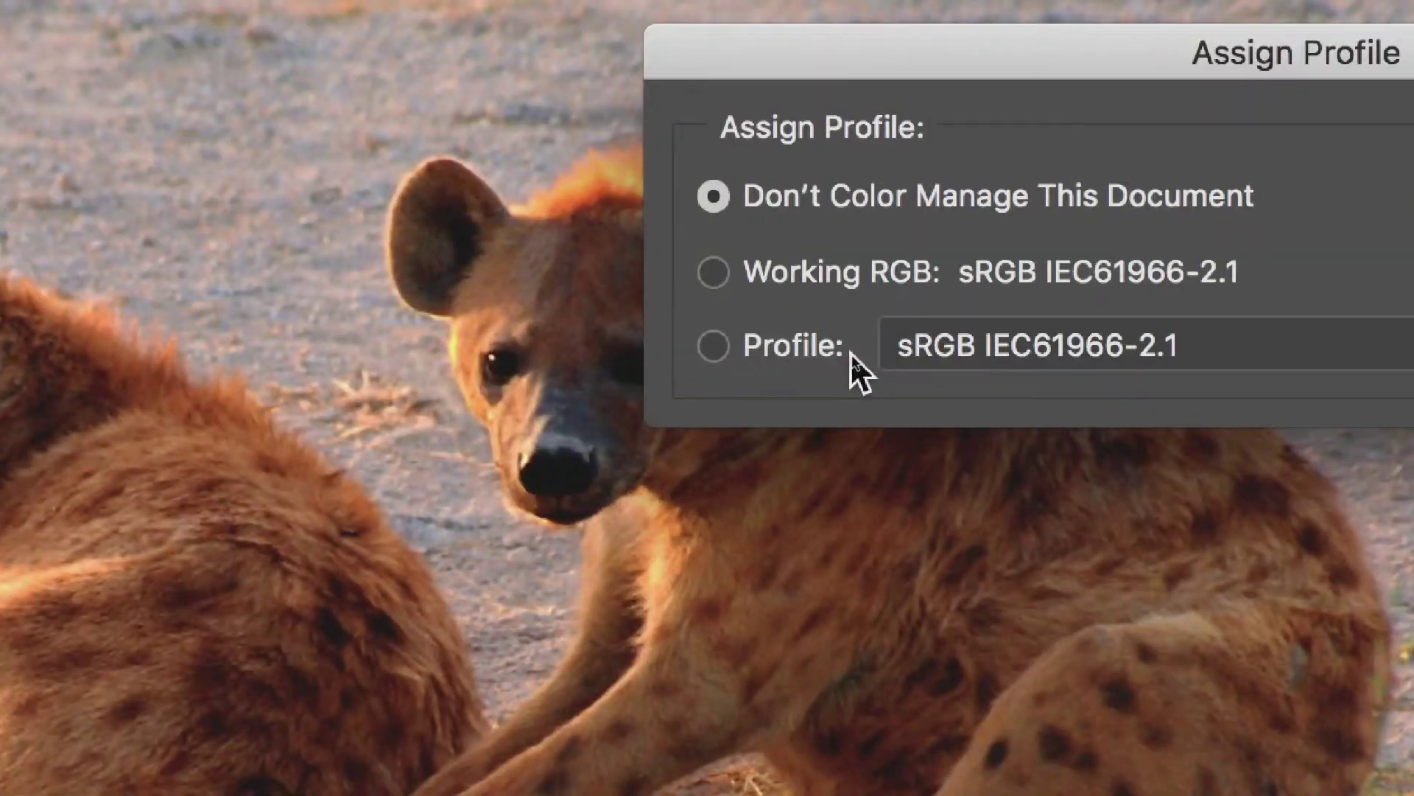
{"action": "left_click", "coordinate": [850, 352]}
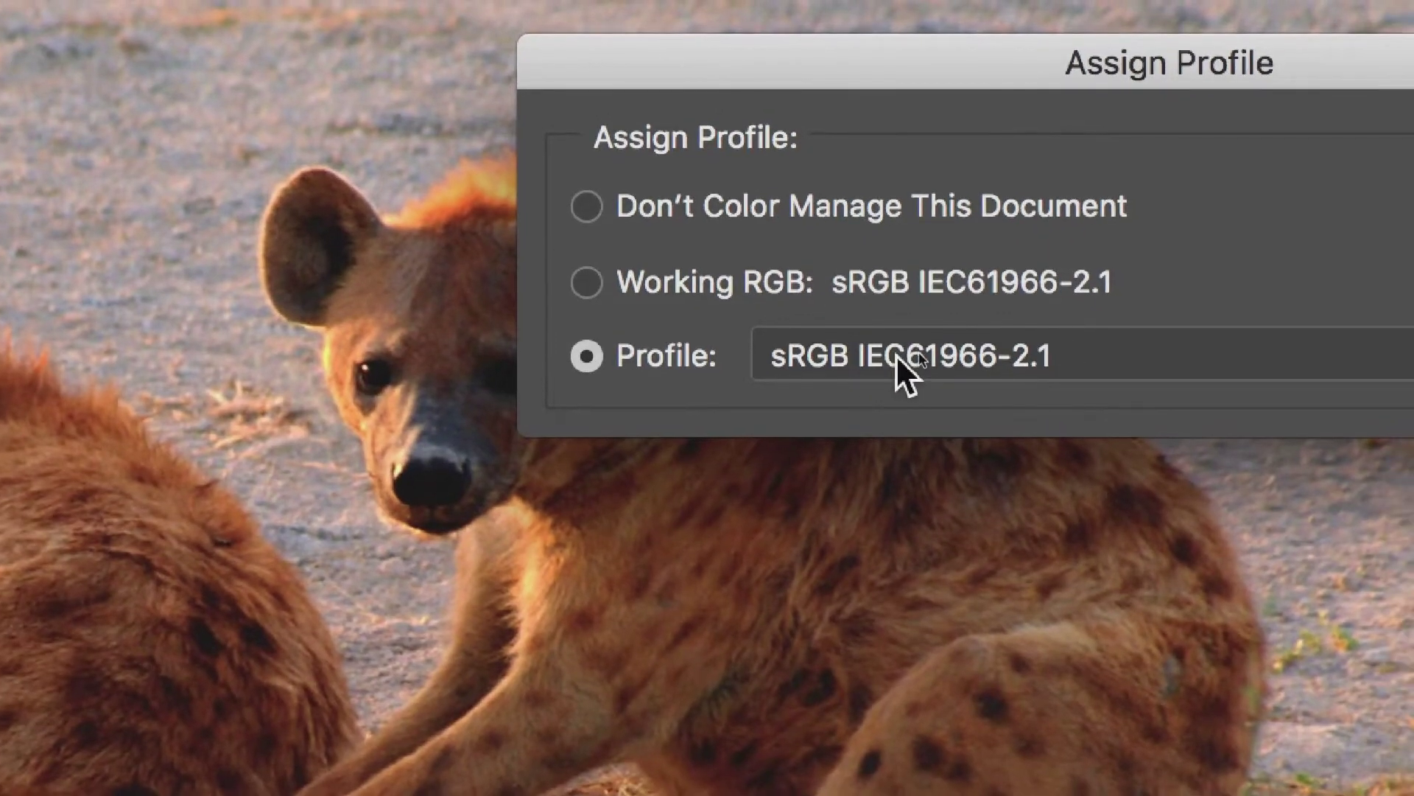
{"action": "left_click", "coordinate": [896, 357]}
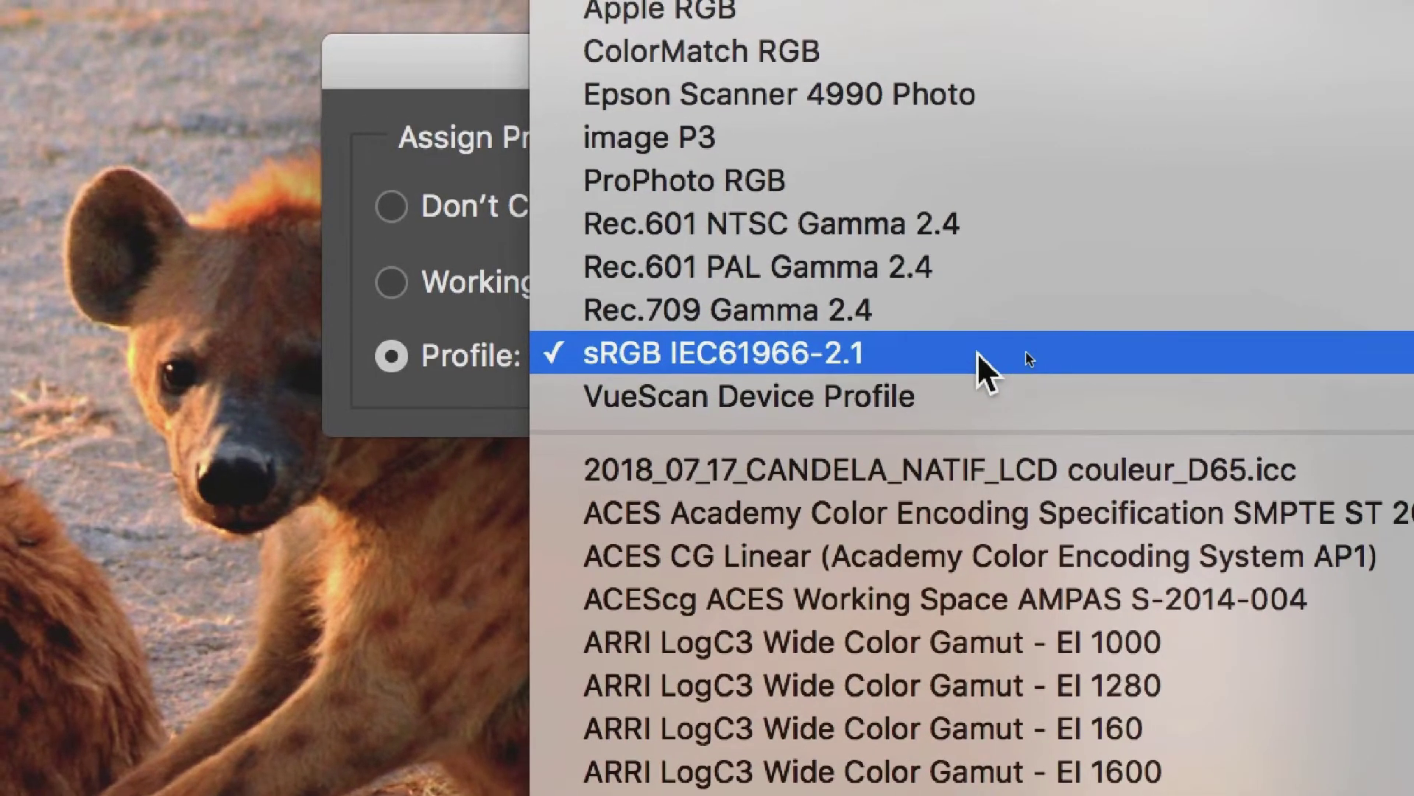
{"action": "left_click", "coordinate": [1029, 358]}
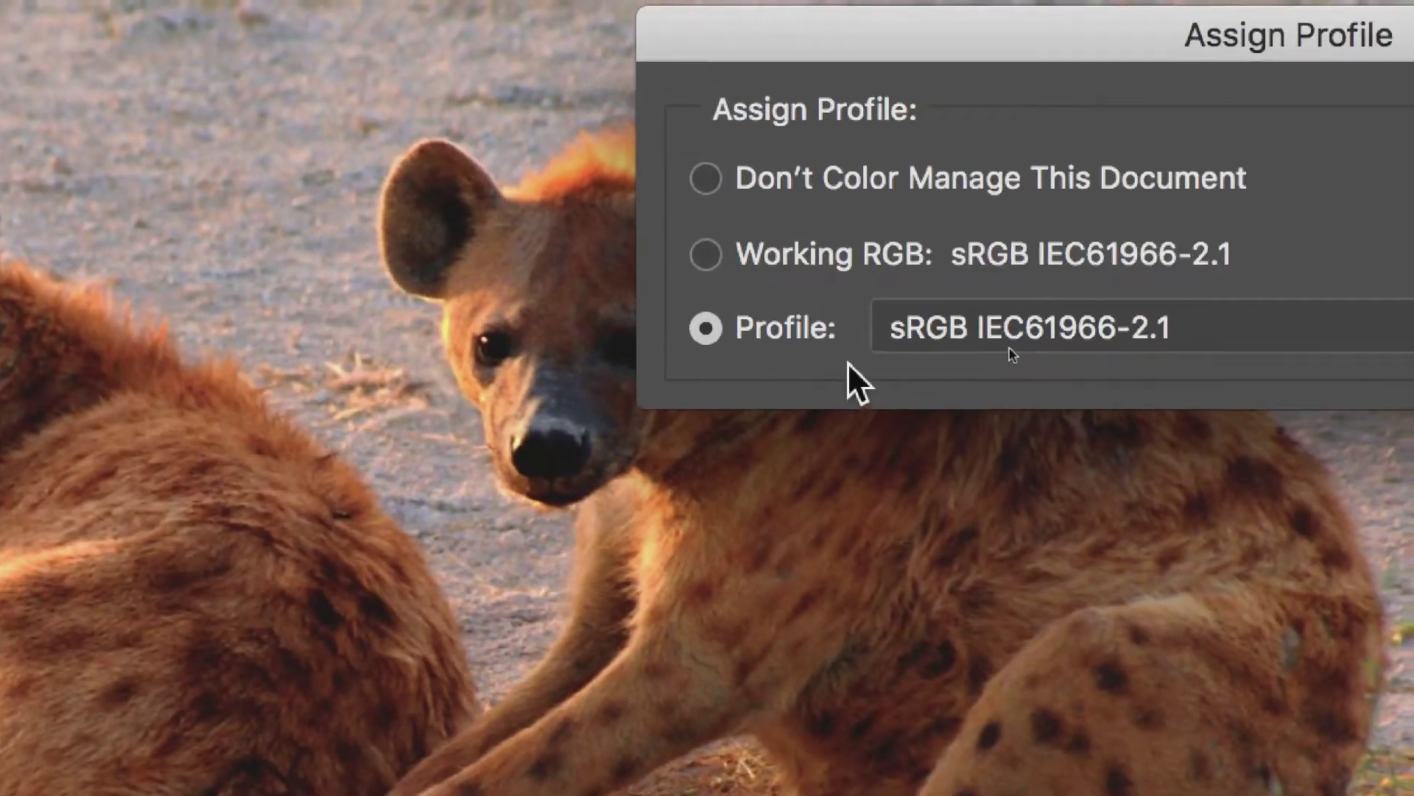
{"action": "left_click", "coordinate": [1008, 353]}
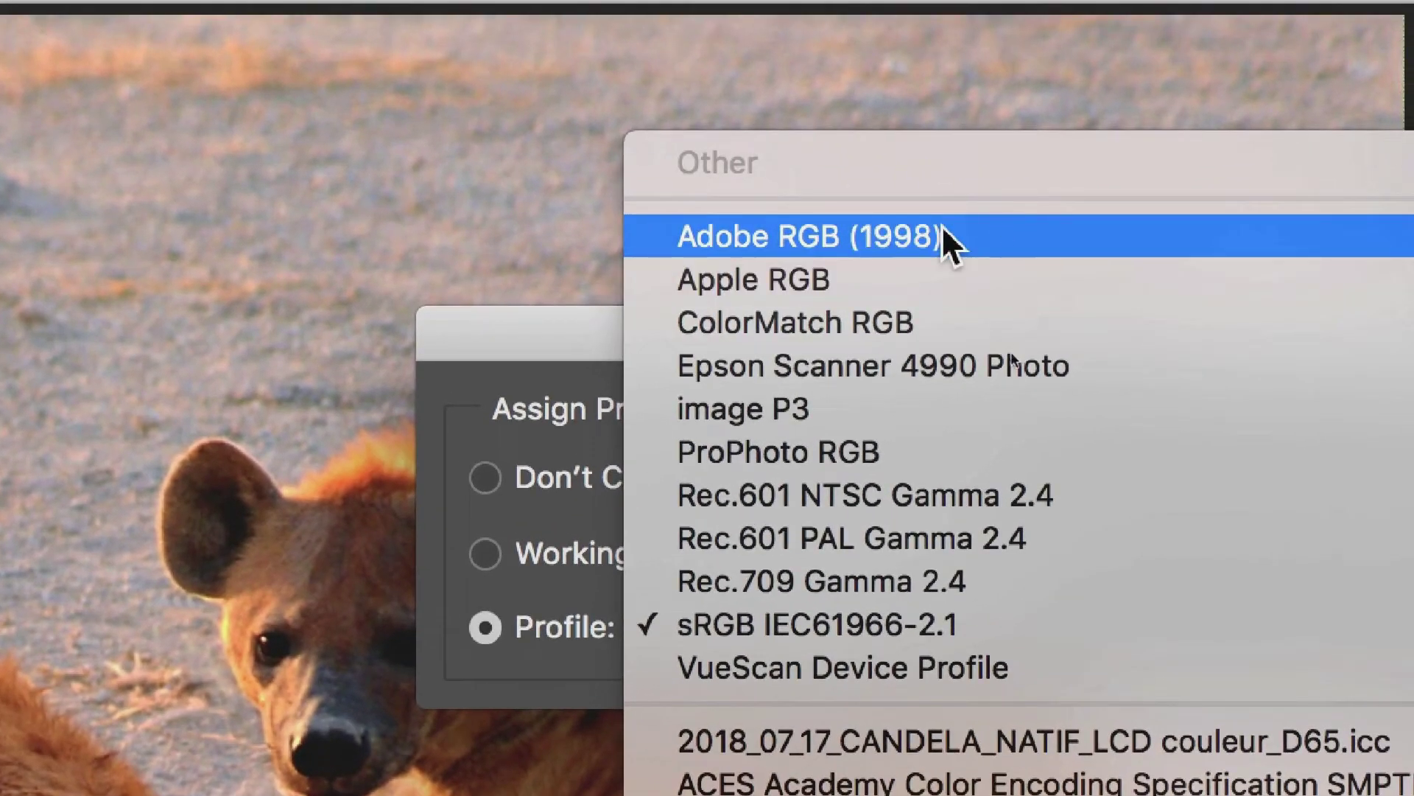
{"action": "left_click", "coordinate": [1024, 628]}
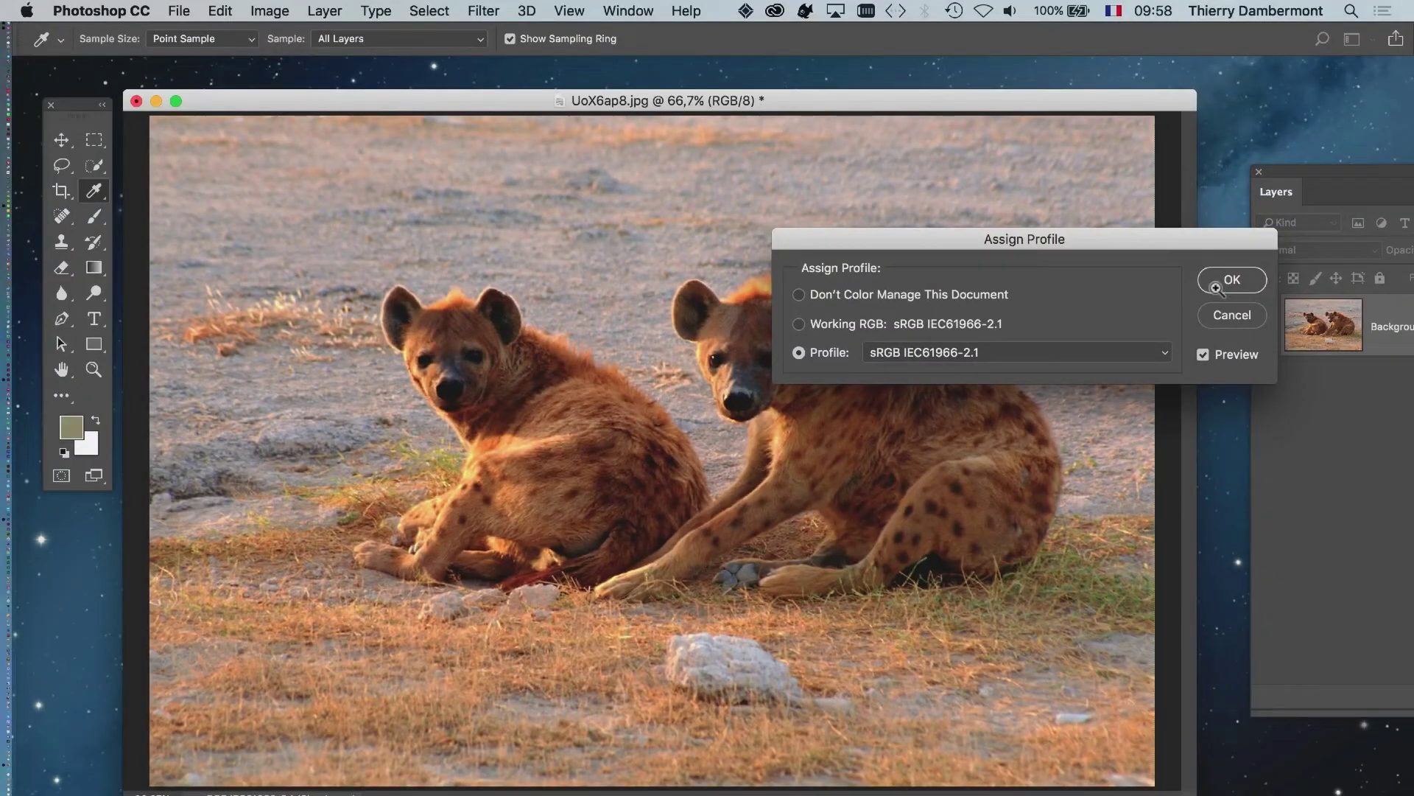
{"action": "left_click", "coordinate": [1216, 287]}
{"action": "key", "text": "z"}
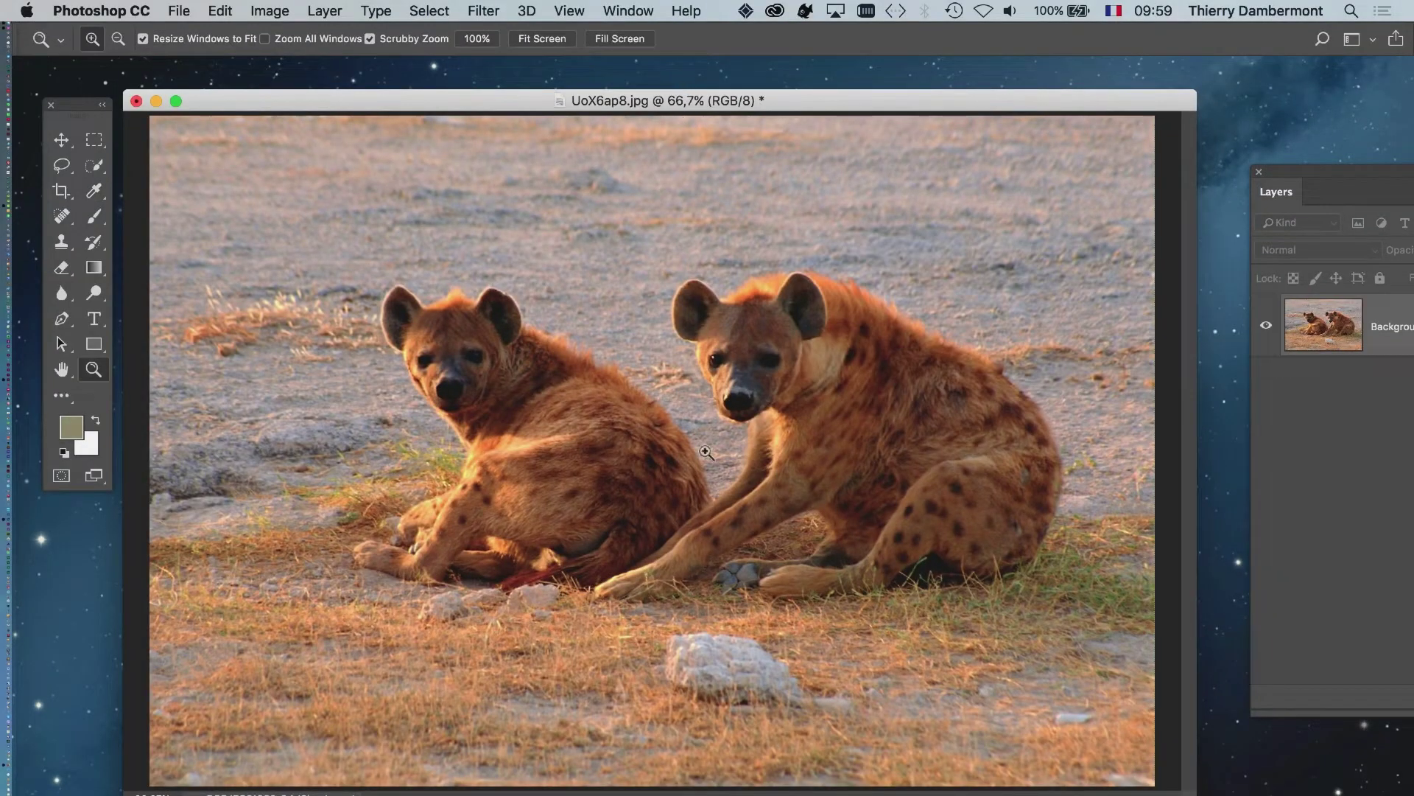
Step: Shift the image window slightly up, and make the Layers panel narrower and taller, placed over the photo's edge
{"action": "left_click_drag", "start_coordinate": [978, 104], "coordinate": [943, 96]}
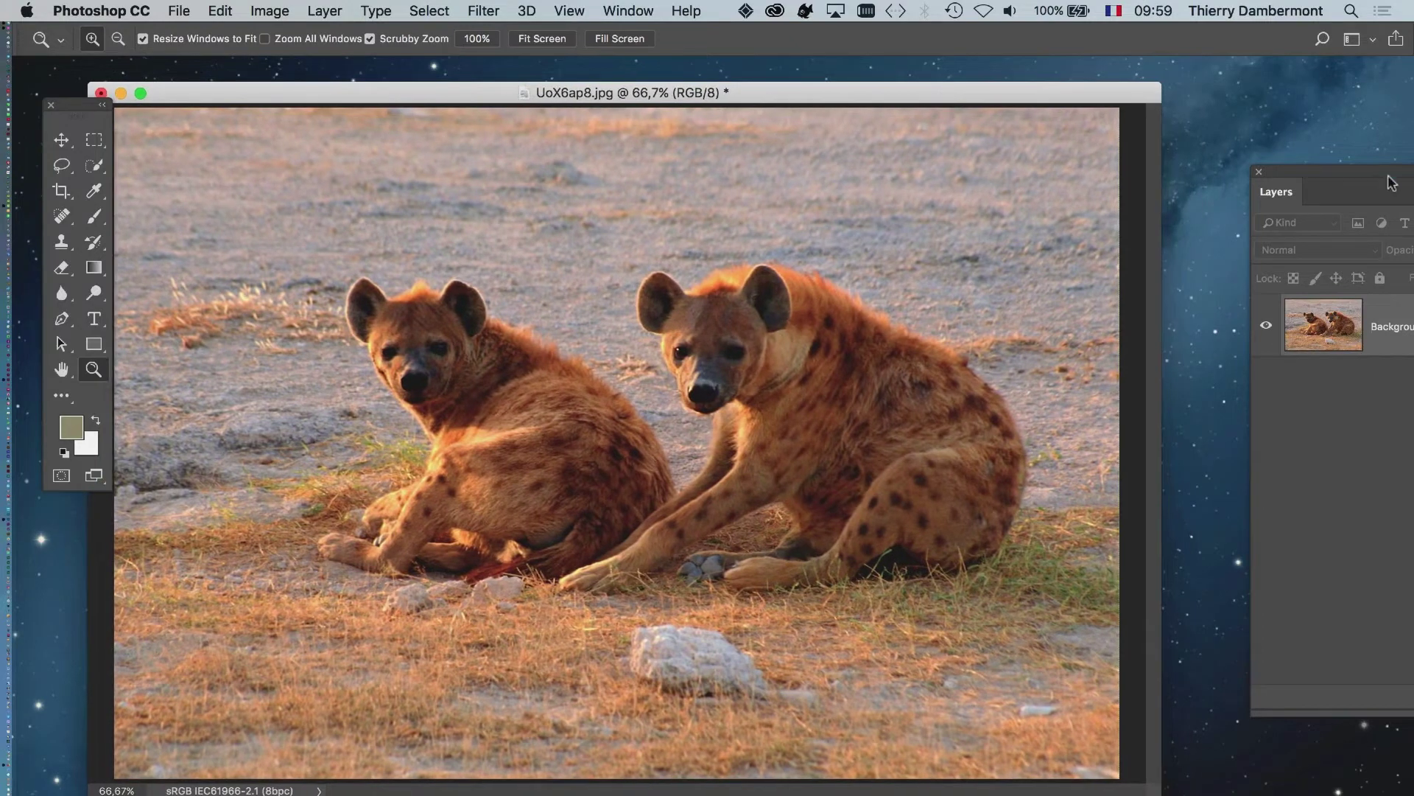
{"action": "left_click_drag", "start_coordinate": [1388, 177], "coordinate": [909, 156]}
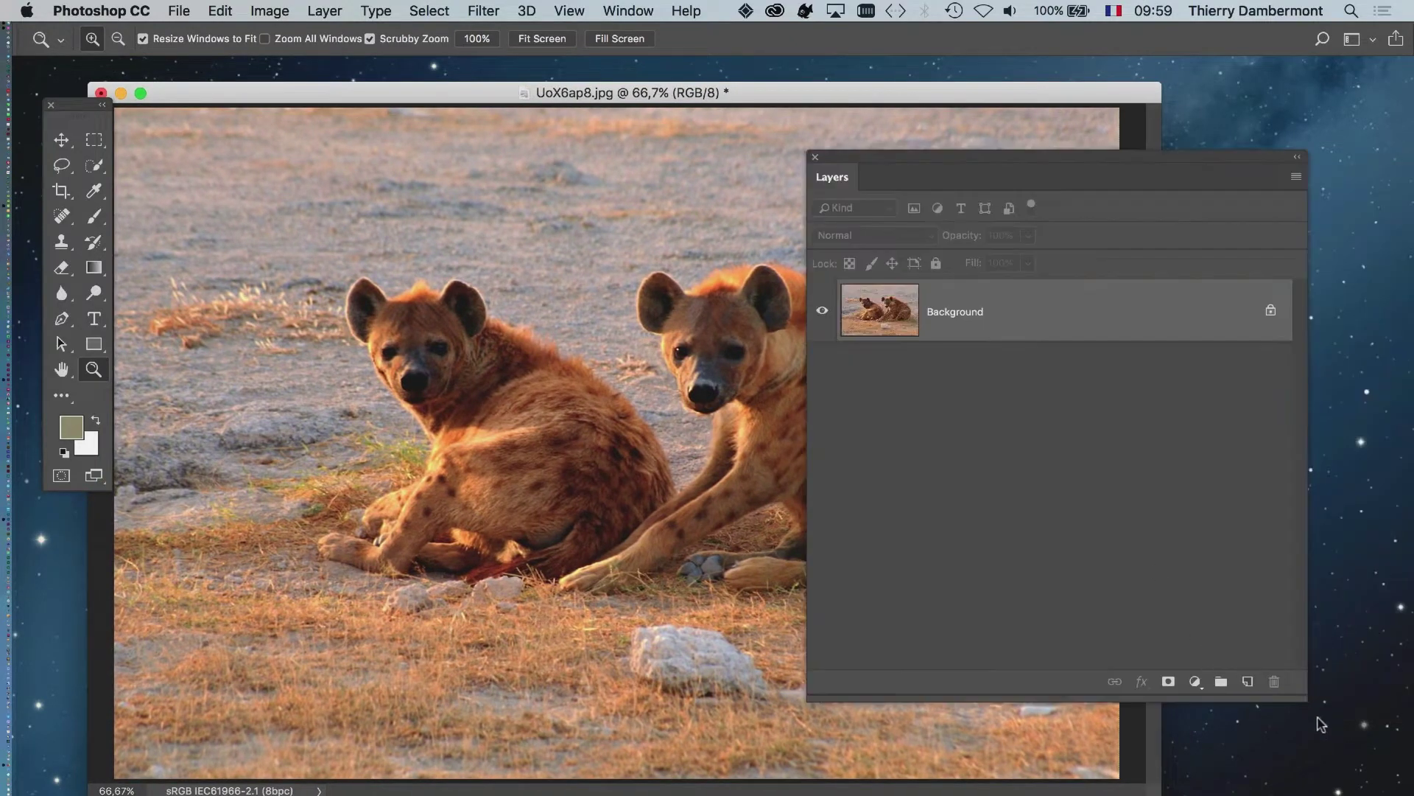
{"action": "left_click_drag", "start_coordinate": [1302, 699], "coordinate": [1112, 769]}
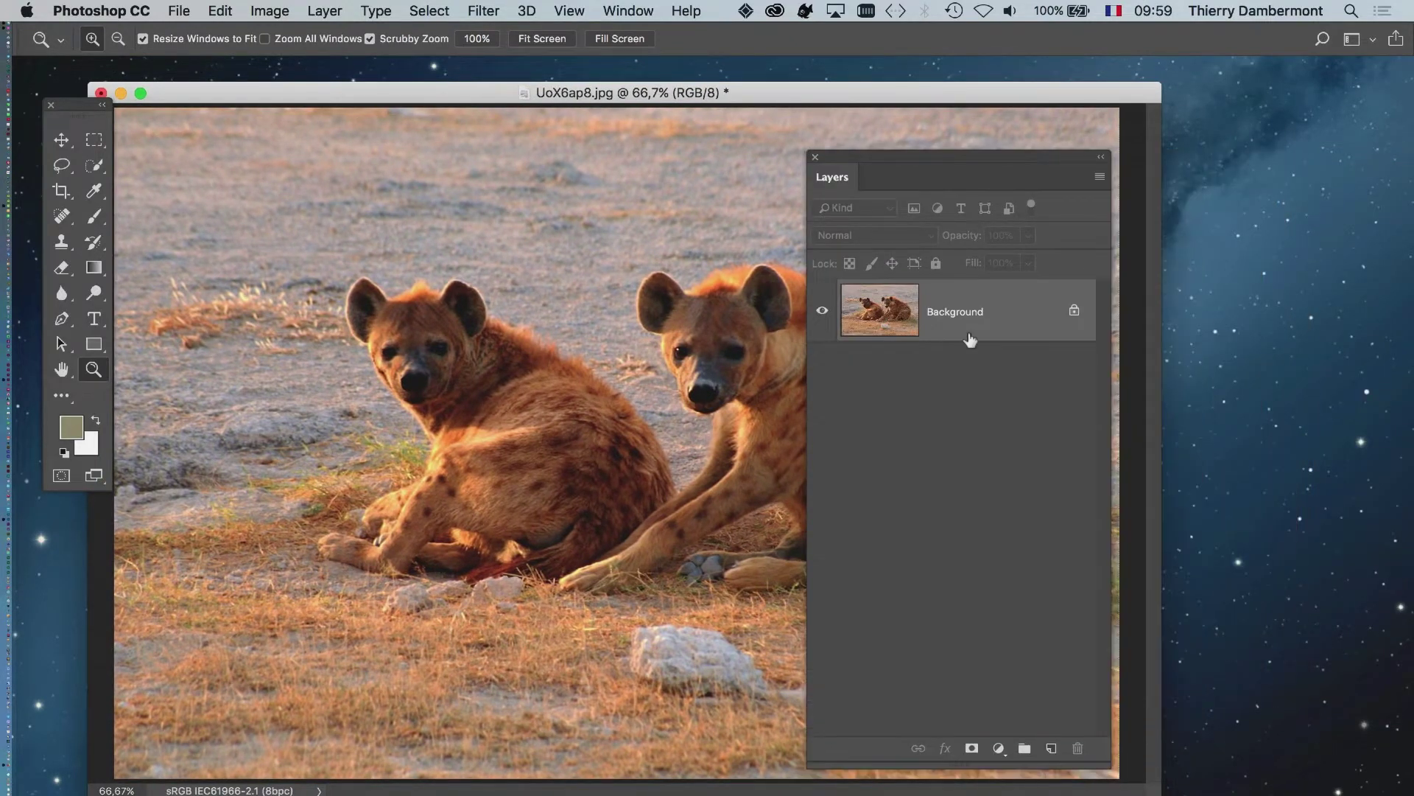
{"action": "left_click_drag", "start_coordinate": [884, 164], "coordinate": [1080, 136]}
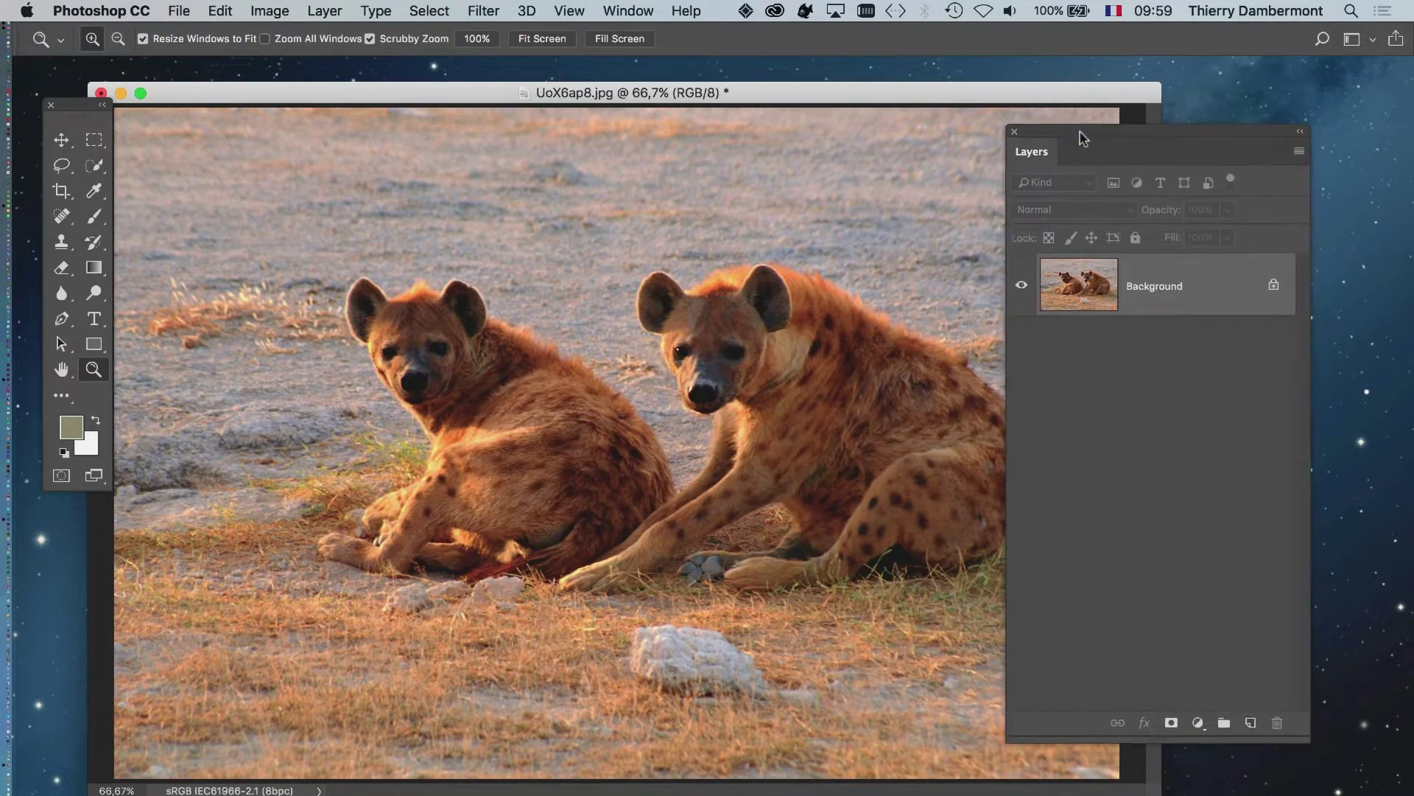
{"action": "left_click_drag", "start_coordinate": [1172, 309], "coordinate": [1171, 303]}
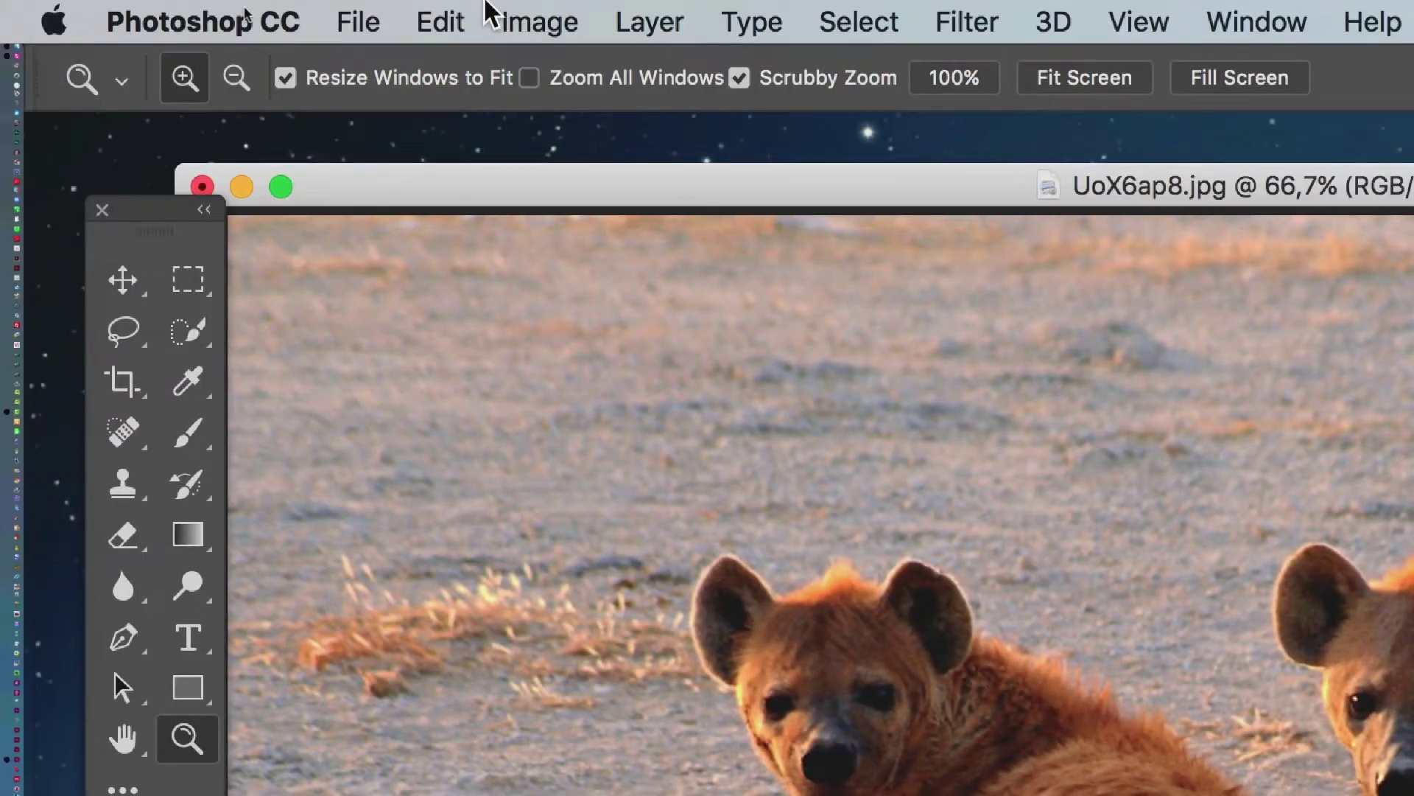
{"action": "left_click", "coordinate": [461, 17]}
{"action": "mouse_move", "coordinate": [487, 9]}
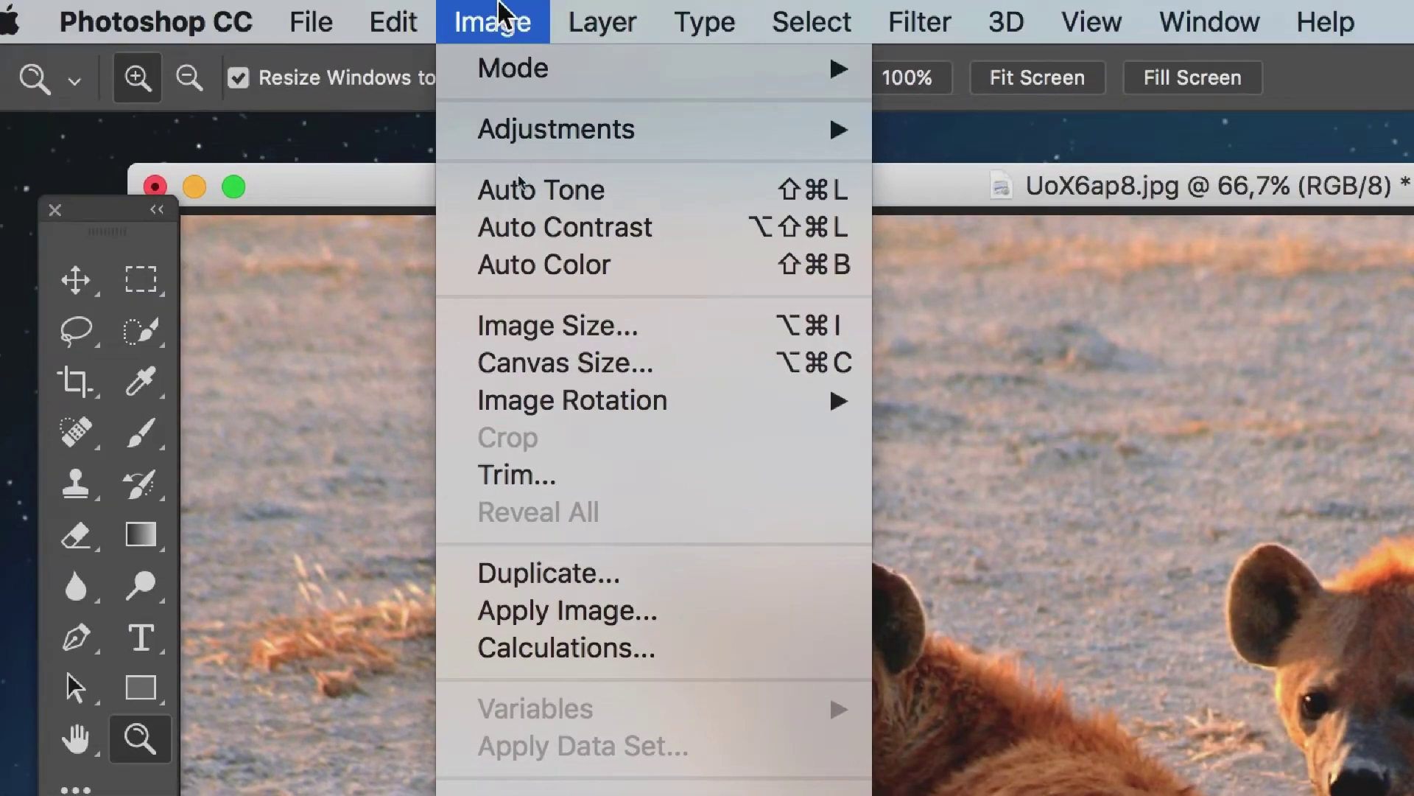
{"action": "mouse_move", "coordinate": [556, 129]}
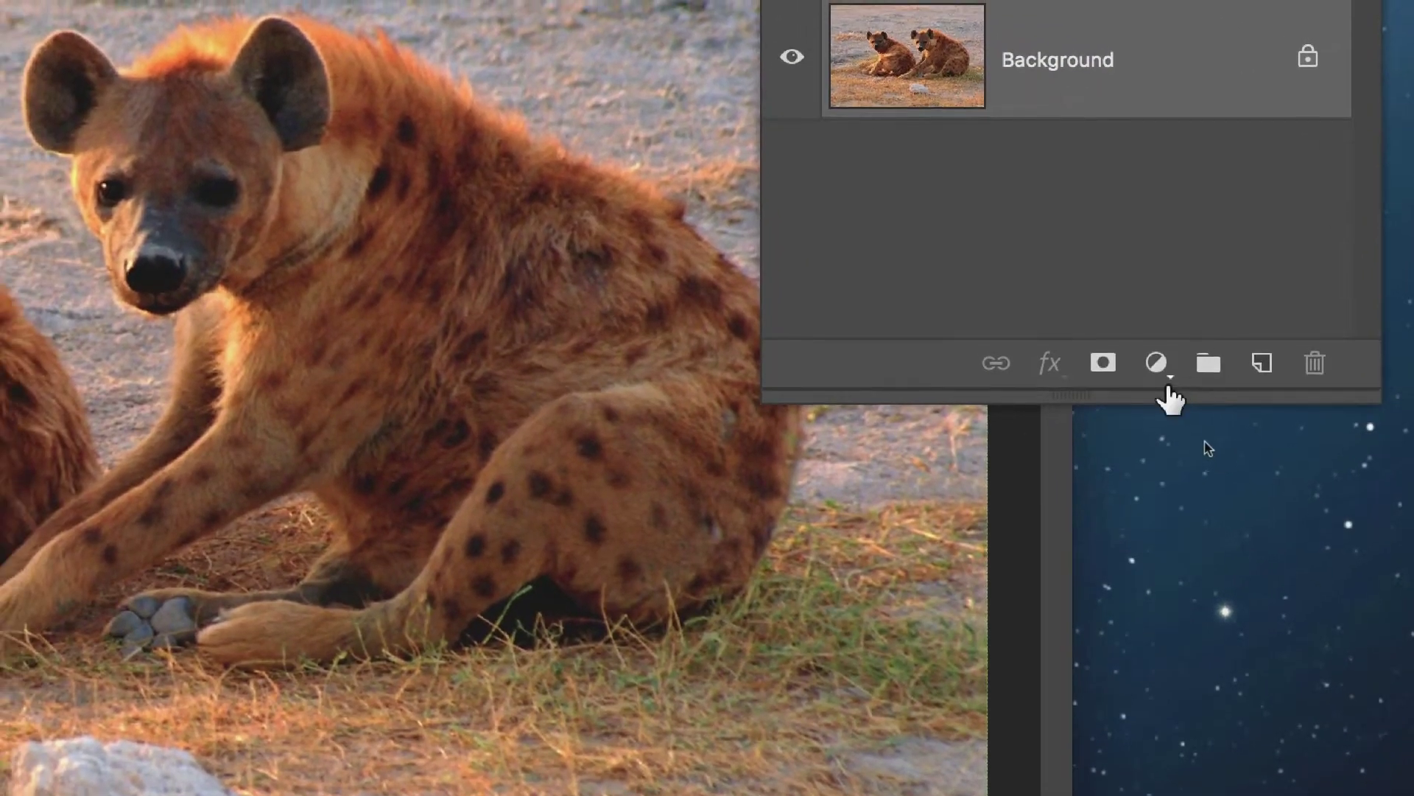
{"action": "left_click", "coordinate": [1155, 362]}
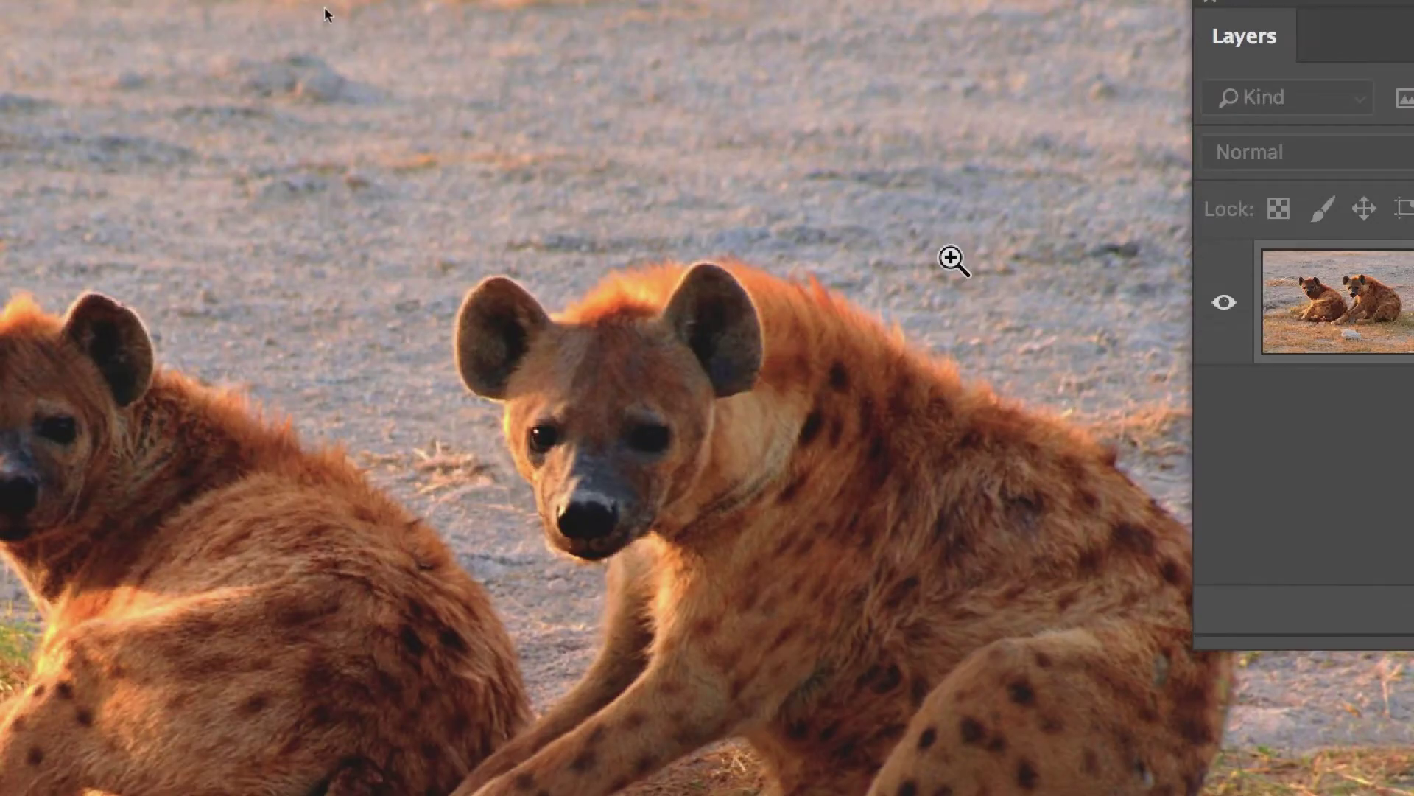
Step: Add a Black & White adjustment layer above the Background layer, keeping the default name and options
{"action": "left_click", "coordinate": [520, 25]}
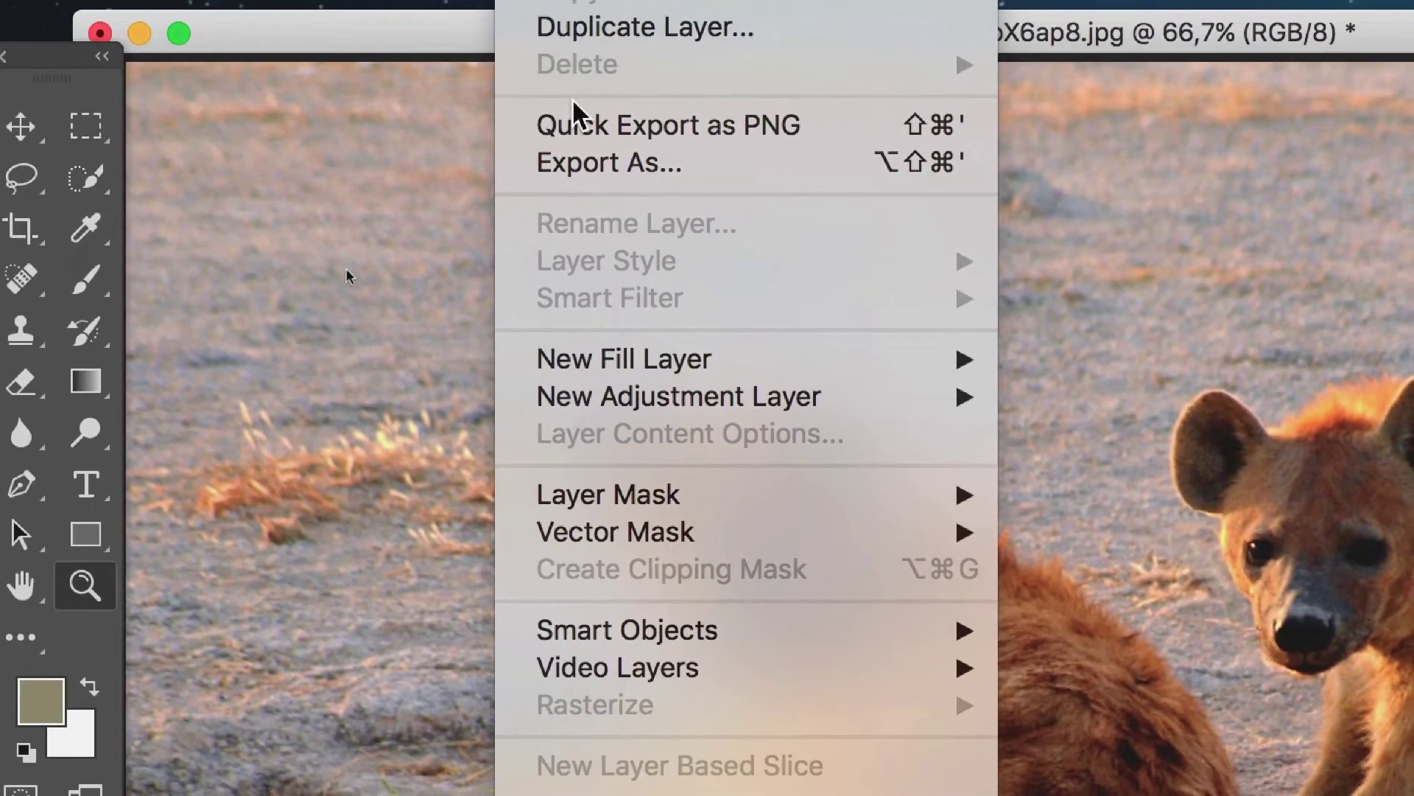
{"action": "mouse_move", "coordinate": [784, 549]}
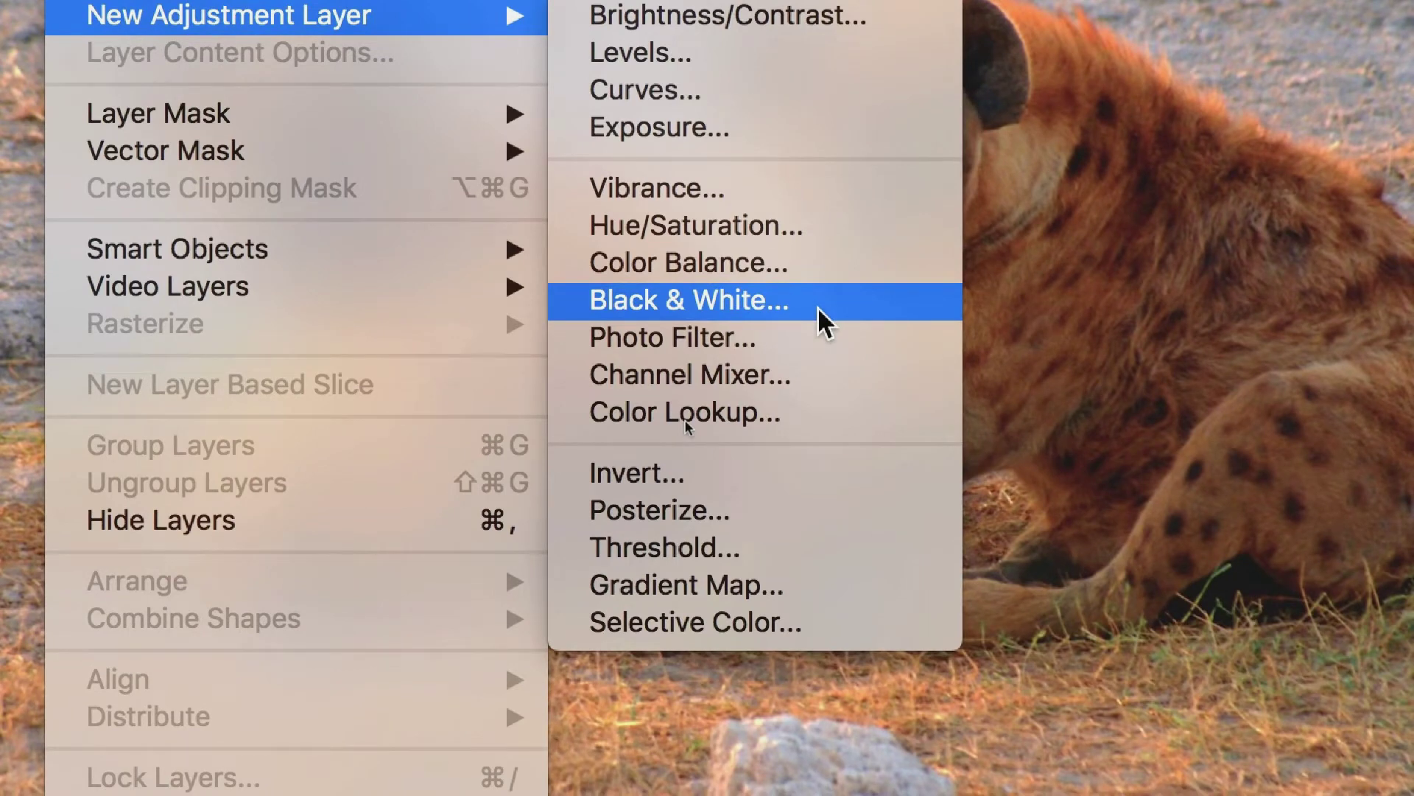
{"action": "left_click", "coordinate": [818, 307]}
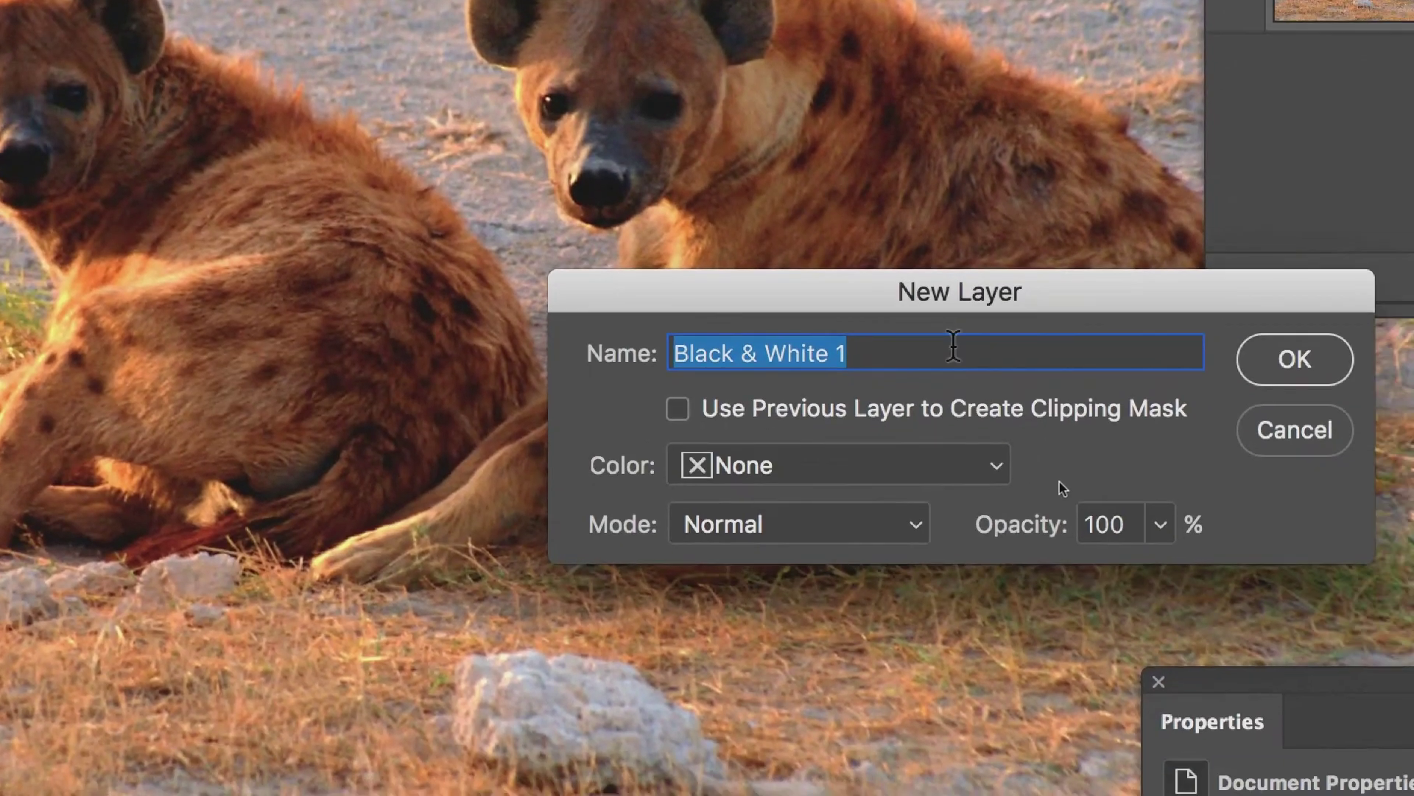
{"action": "key", "text": "Return"}
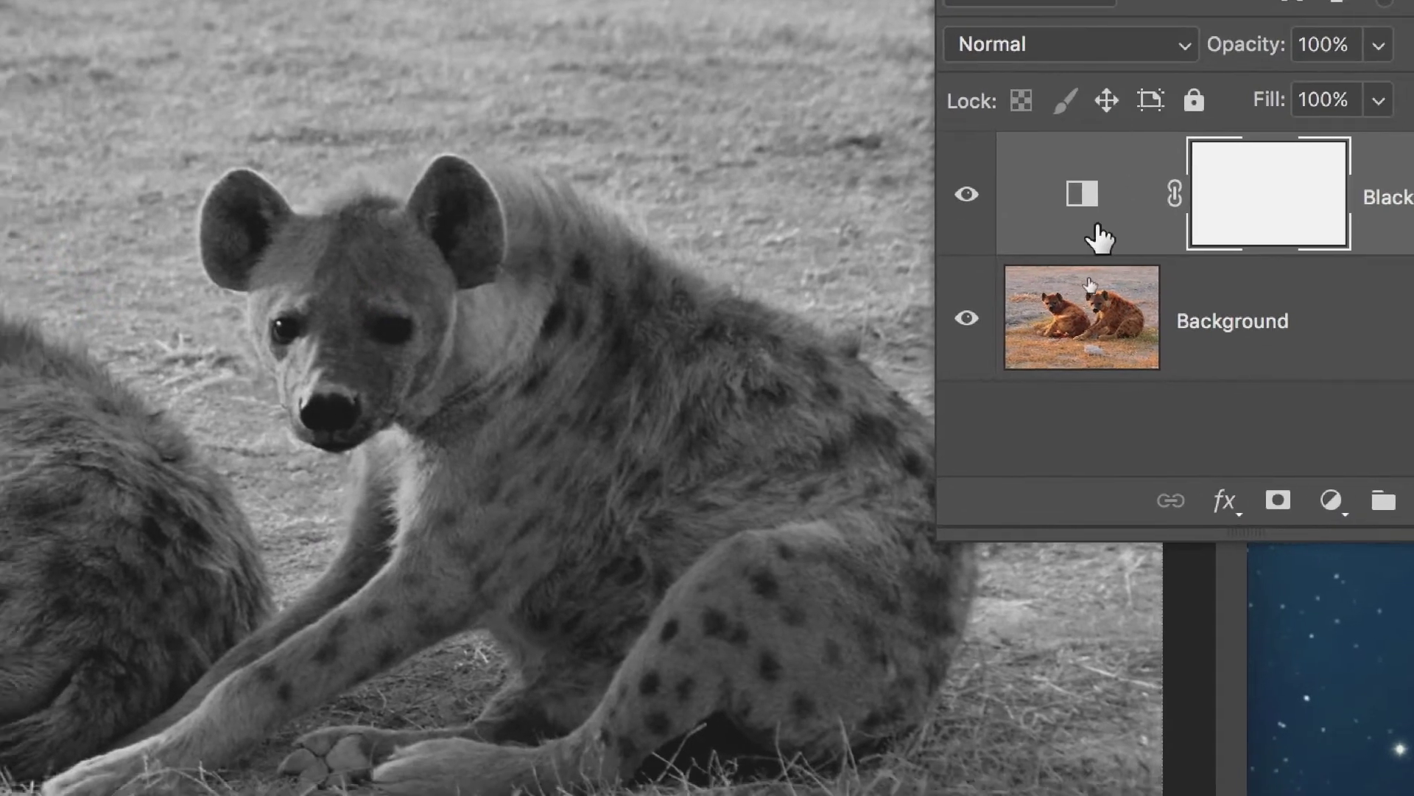
Step: Move the Layers panel beside the photo's edge, and place the Properties panel over the second hyena
{"action": "left_click_drag", "start_coordinate": [1098, 236], "coordinate": [1093, 366]}
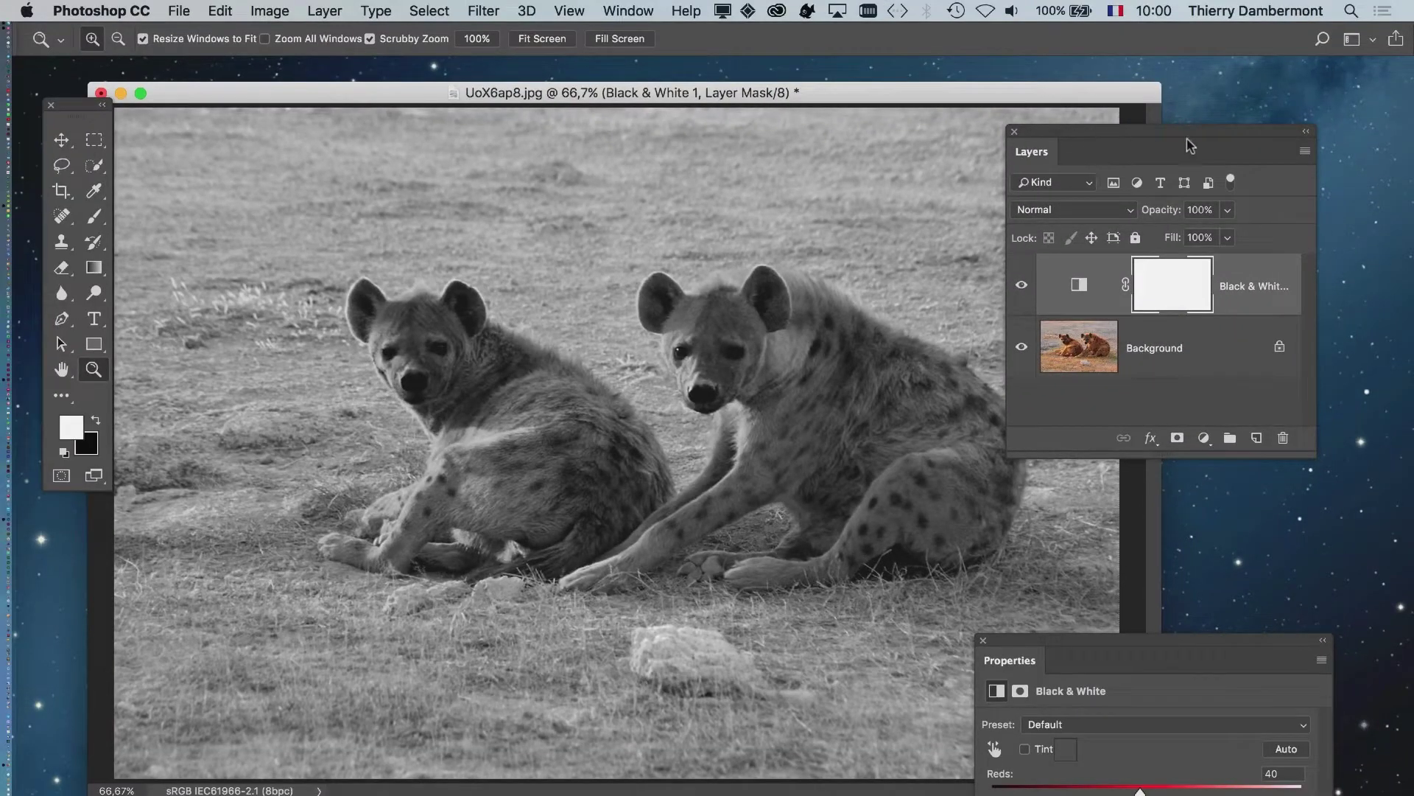
{"action": "left_click_drag", "start_coordinate": [1190, 145], "coordinate": [1329, 157]}
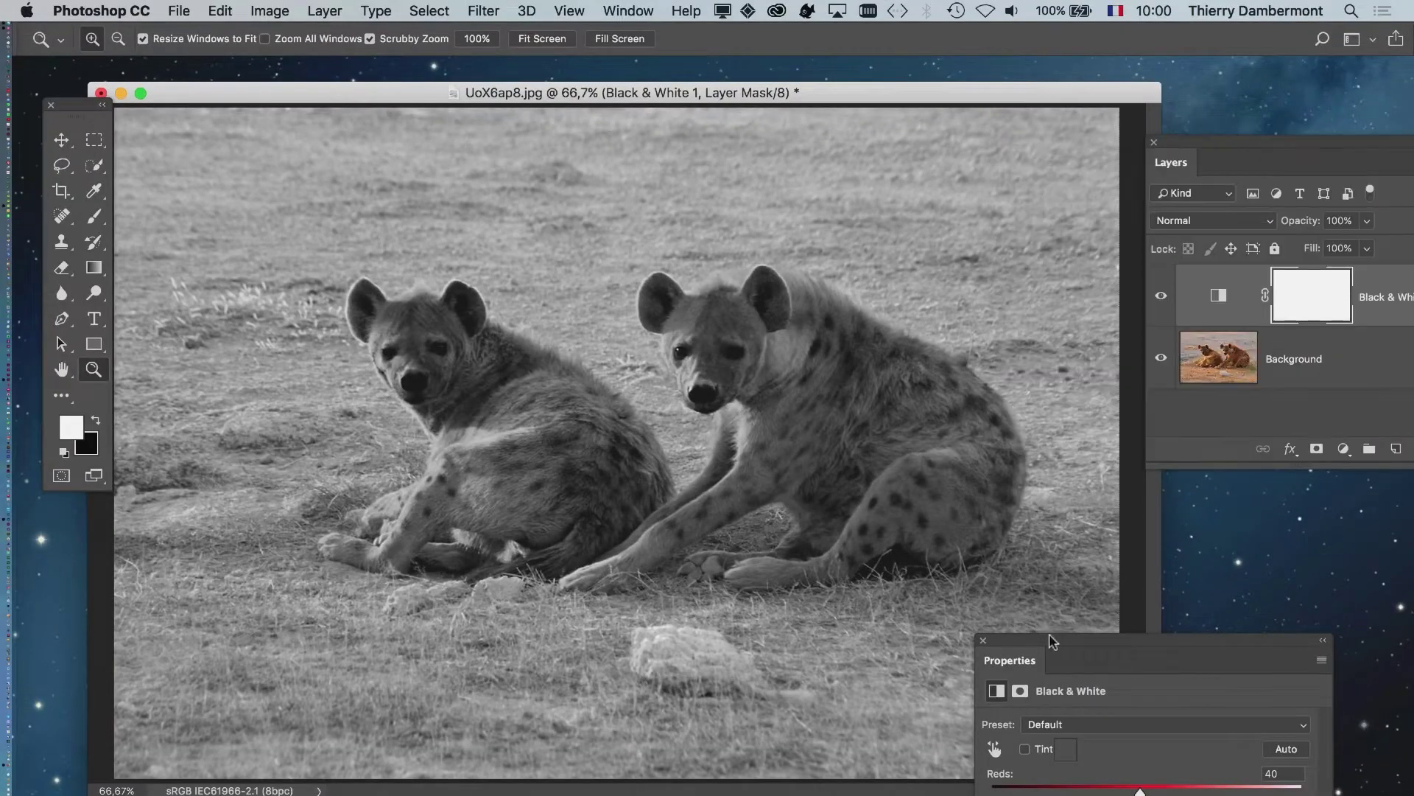
{"action": "mouse_move", "coordinate": [1054, 643]}
{"action": "left_mouse_down"}
{"action": "mouse_move", "coordinate": [764, 79]}
{"action": "mouse_move", "coordinate": [731, 169]}
{"action": "left_mouse_up"}
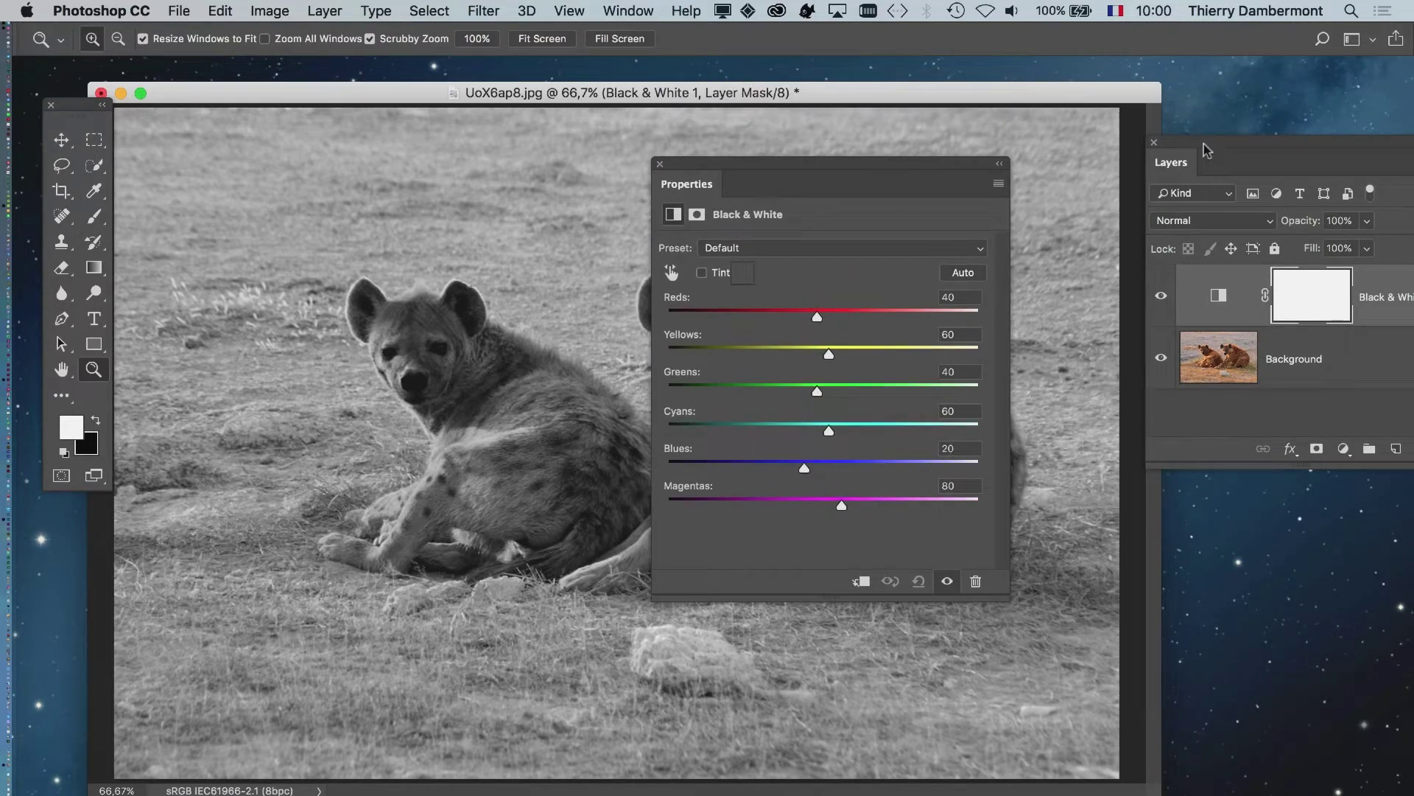
{"action": "left_click_drag", "start_coordinate": [1205, 146], "coordinate": [1127, 146]}
{"action": "left_click_drag", "start_coordinate": [1151, 313], "coordinate": [1144, 305]}
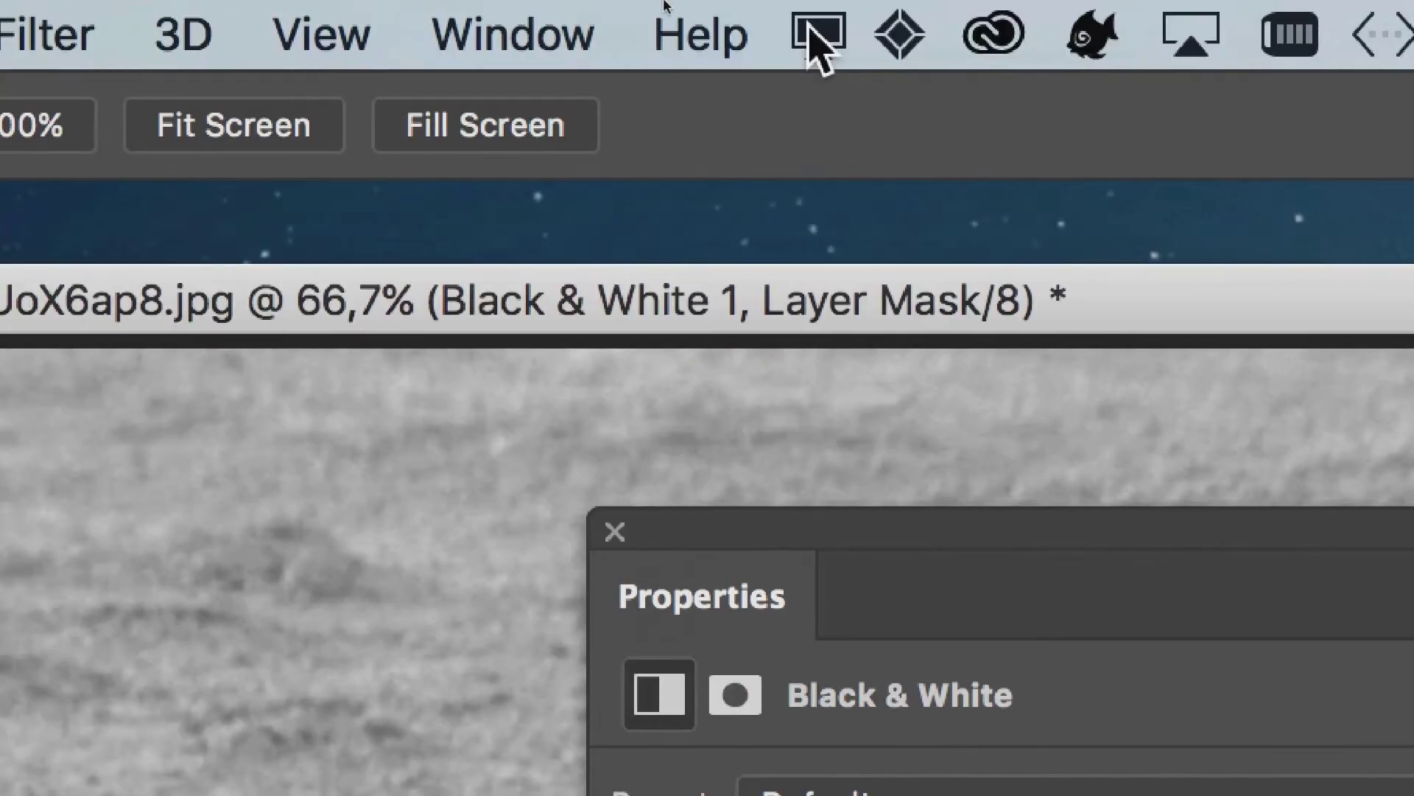
Step: Check the Properties entry in the list of available panels, and move the Properties panel off the hyenas, over the Layers panel
{"action": "left_click", "coordinate": [582, 32]}
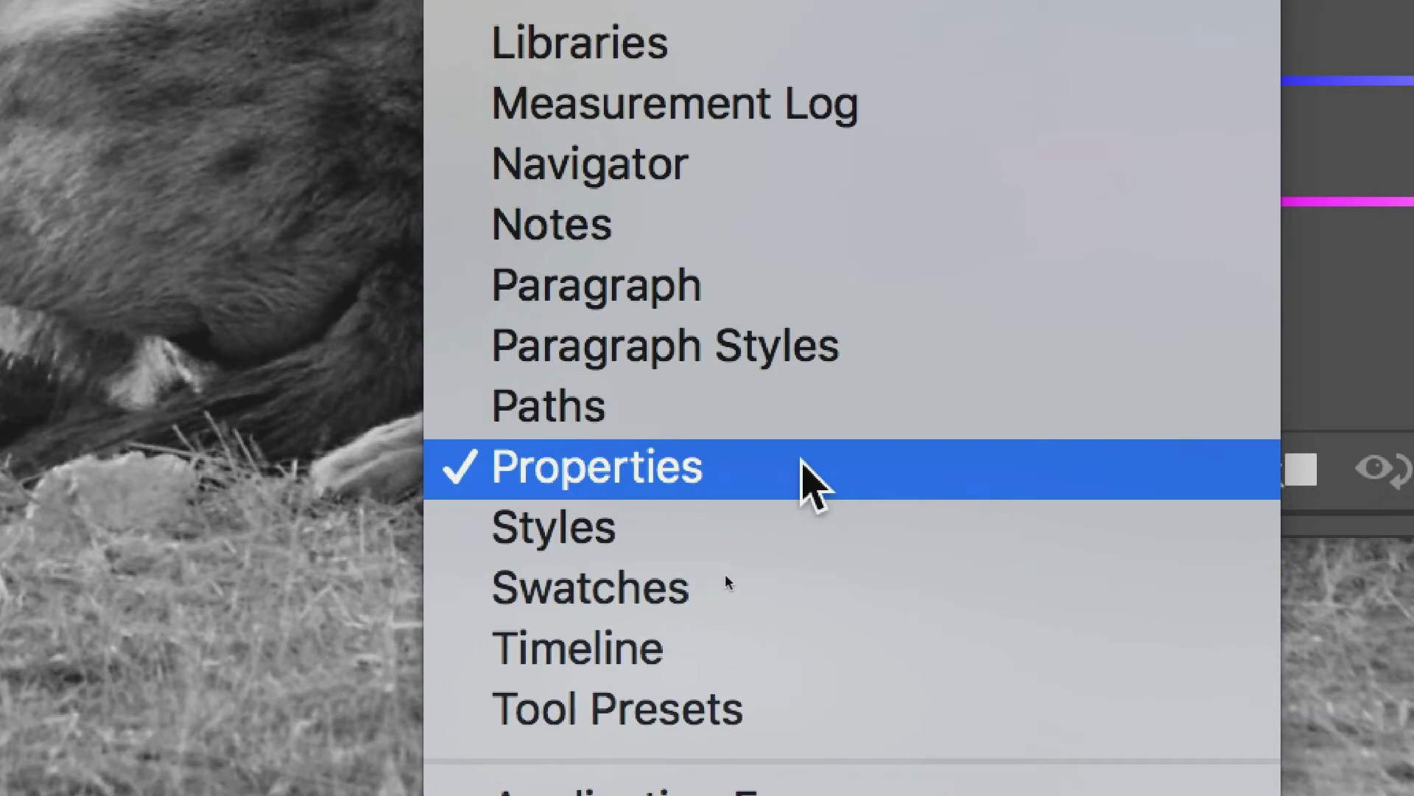
{"action": "left_click", "coordinate": [976, 433]}
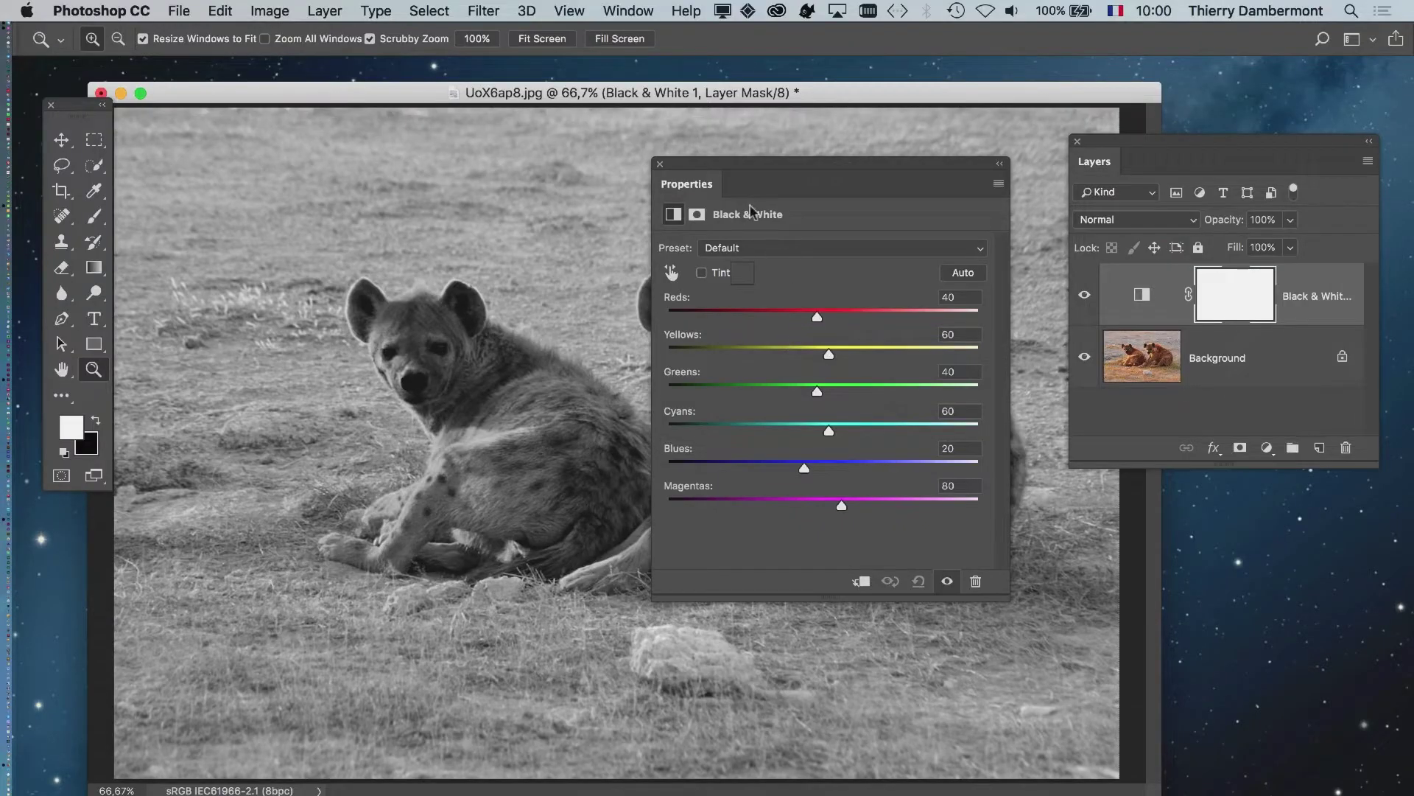
{"action": "left_click_drag", "start_coordinate": [758, 165], "coordinate": [774, 447]}
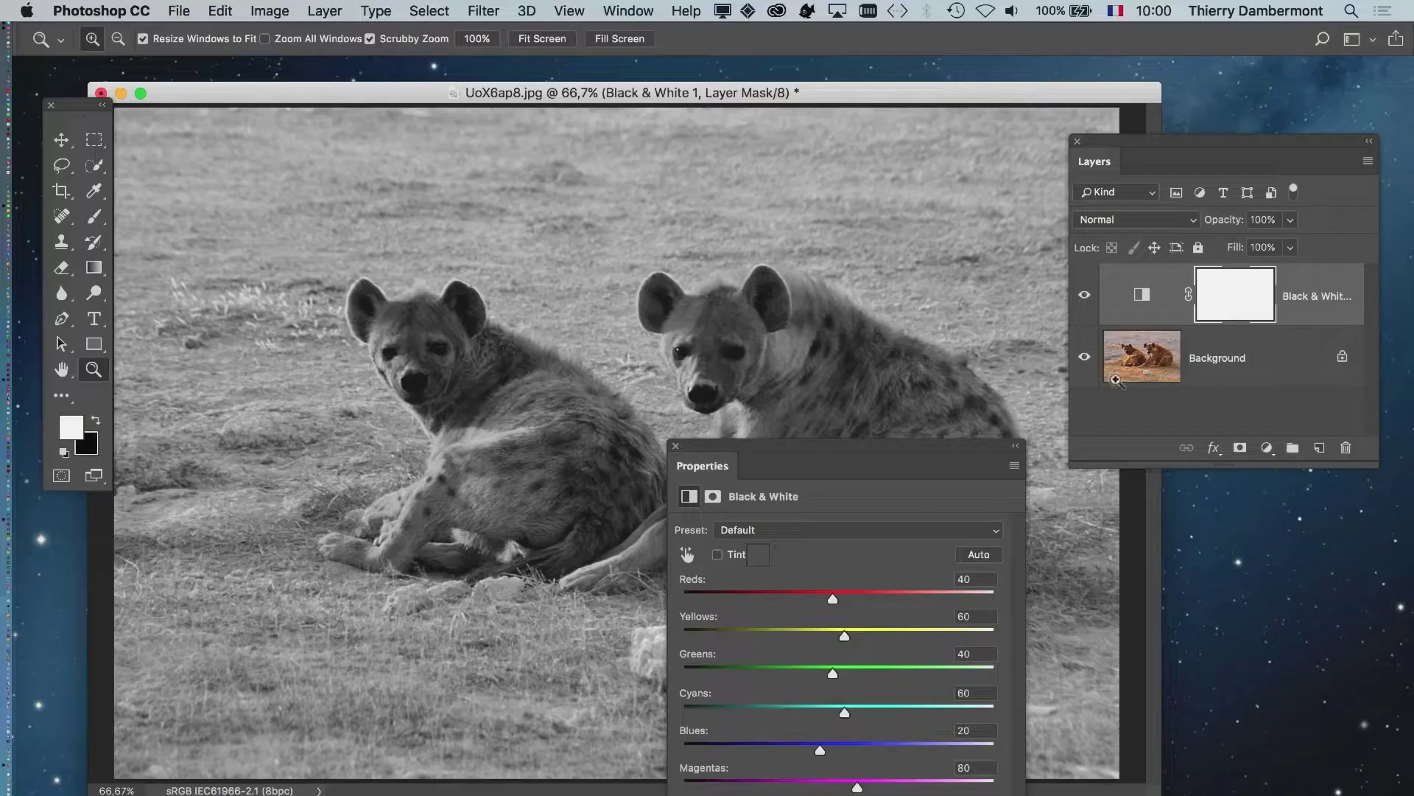
{"action": "left_click_drag", "start_coordinate": [844, 449], "coordinate": [1098, 81]}
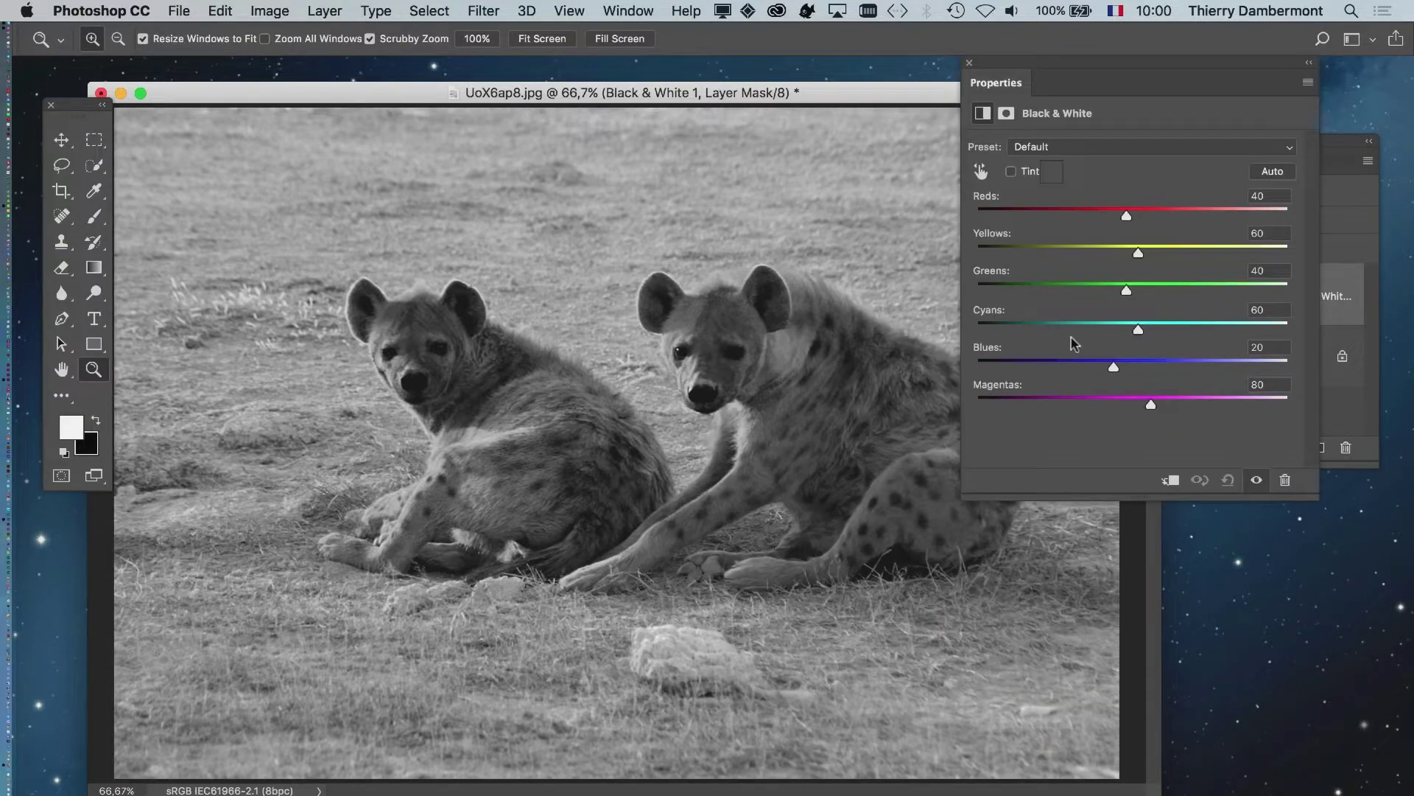
Step: Set the Black & White mix to Reds 56, Yellows 107, Greens 72, Cyans 25, Blues 42 and Magentas -7
{"action": "mouse_move", "coordinate": [1151, 215]}
{"action": "left_mouse_down"}
{"action": "mouse_move", "coordinate": [1182, 215]}
{"action": "mouse_move", "coordinate": [1144, 215]}
{"action": "left_mouse_up"}
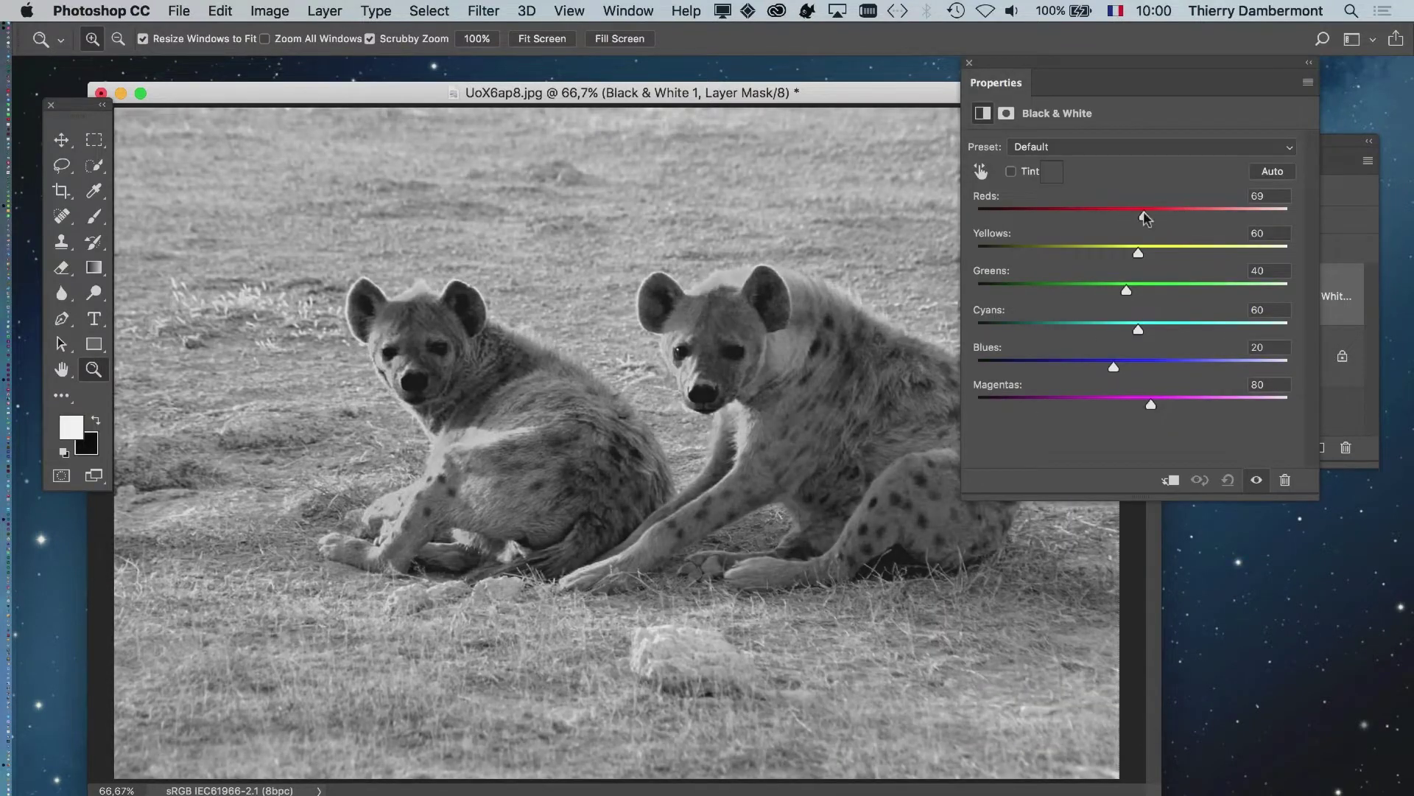
{"action": "left_click_drag", "start_coordinate": [1213, 253], "coordinate": [1097, 404]}
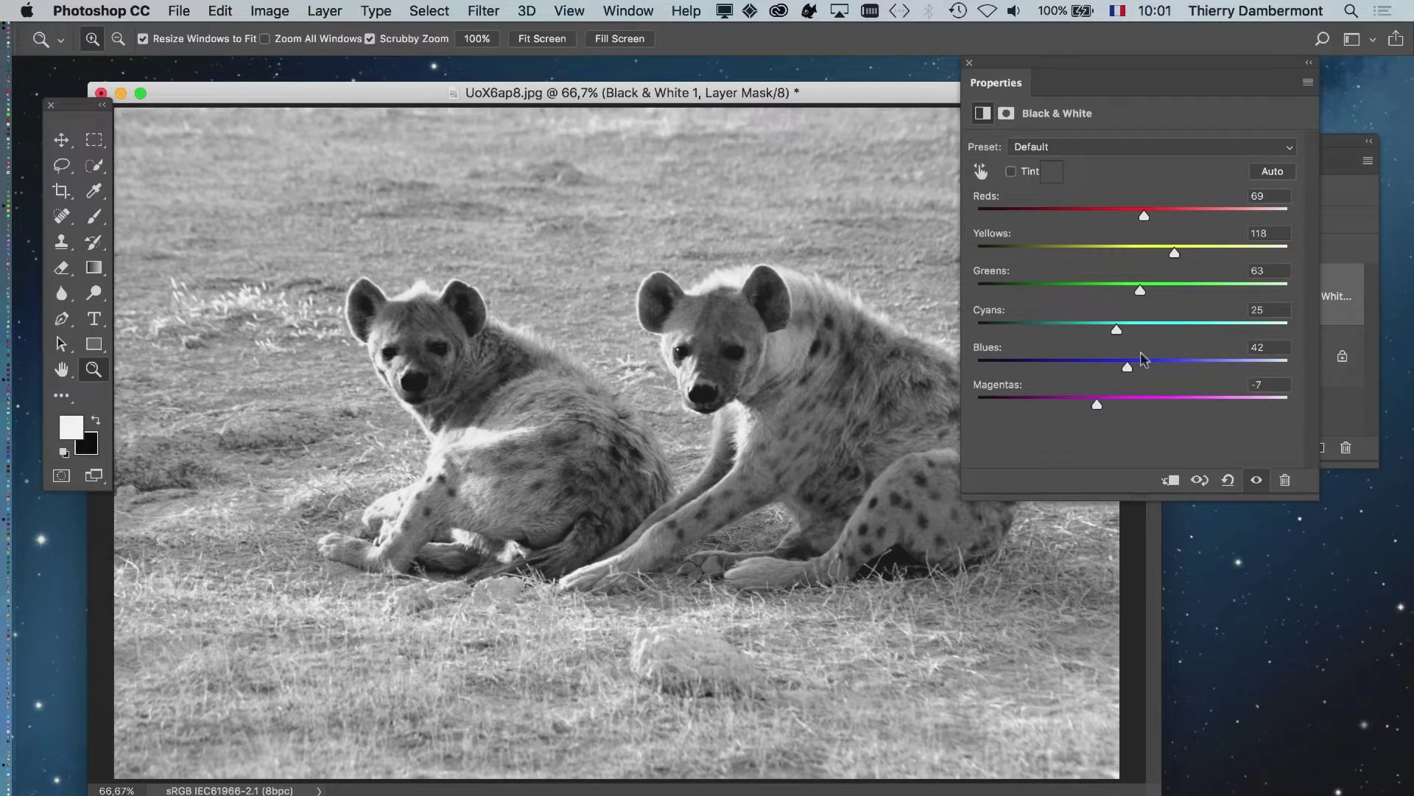
{"action": "left_click_drag", "start_coordinate": [1144, 215], "coordinate": [1147, 289]}
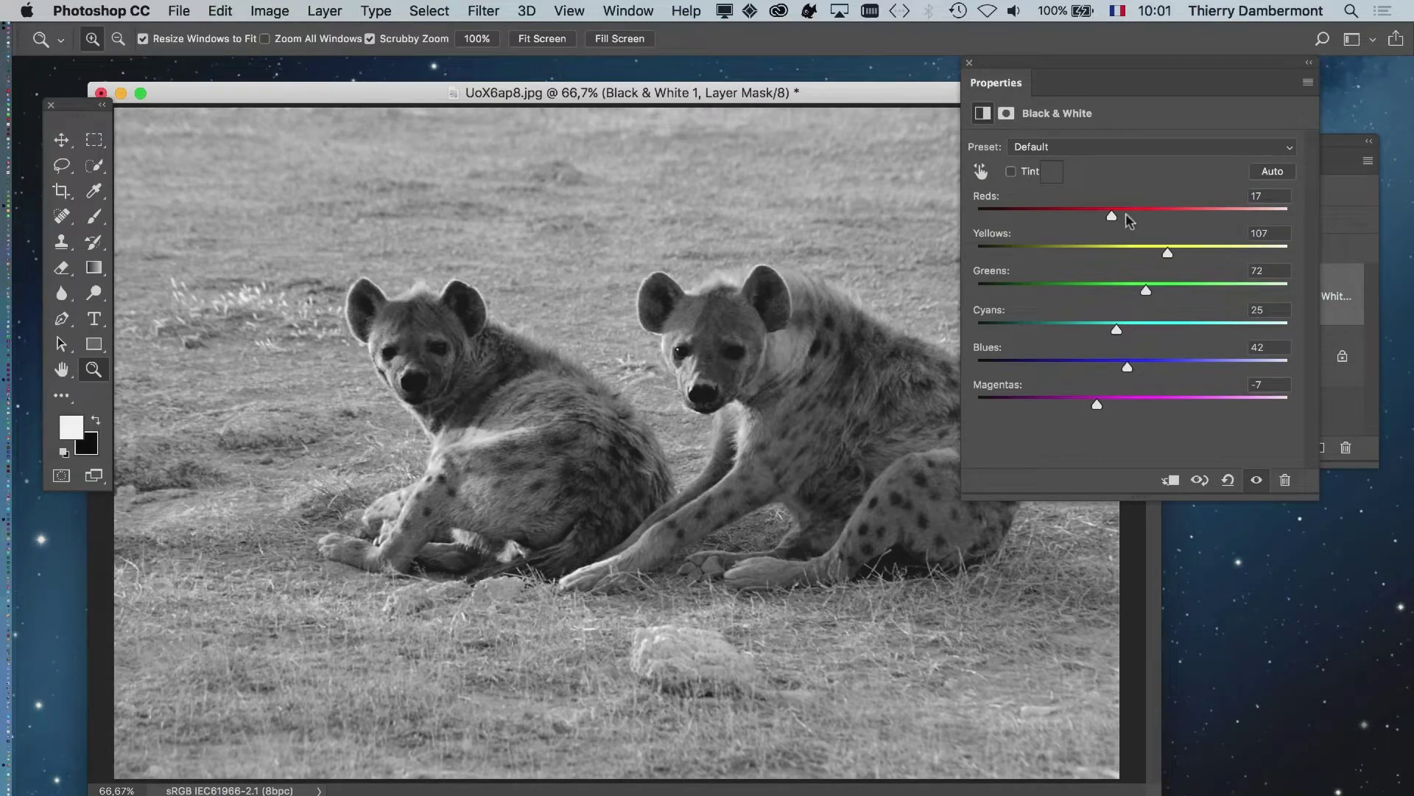
{"action": "left_click_drag", "start_coordinate": [1129, 218], "coordinate": [1139, 217]}
Step: Set Reds to 136 and Yellows to 58 in the Black & White adjustment, and place the Properties panel below the Layers panel
{"action": "left_click_drag", "start_coordinate": [1088, 69], "coordinate": [766, 493]}
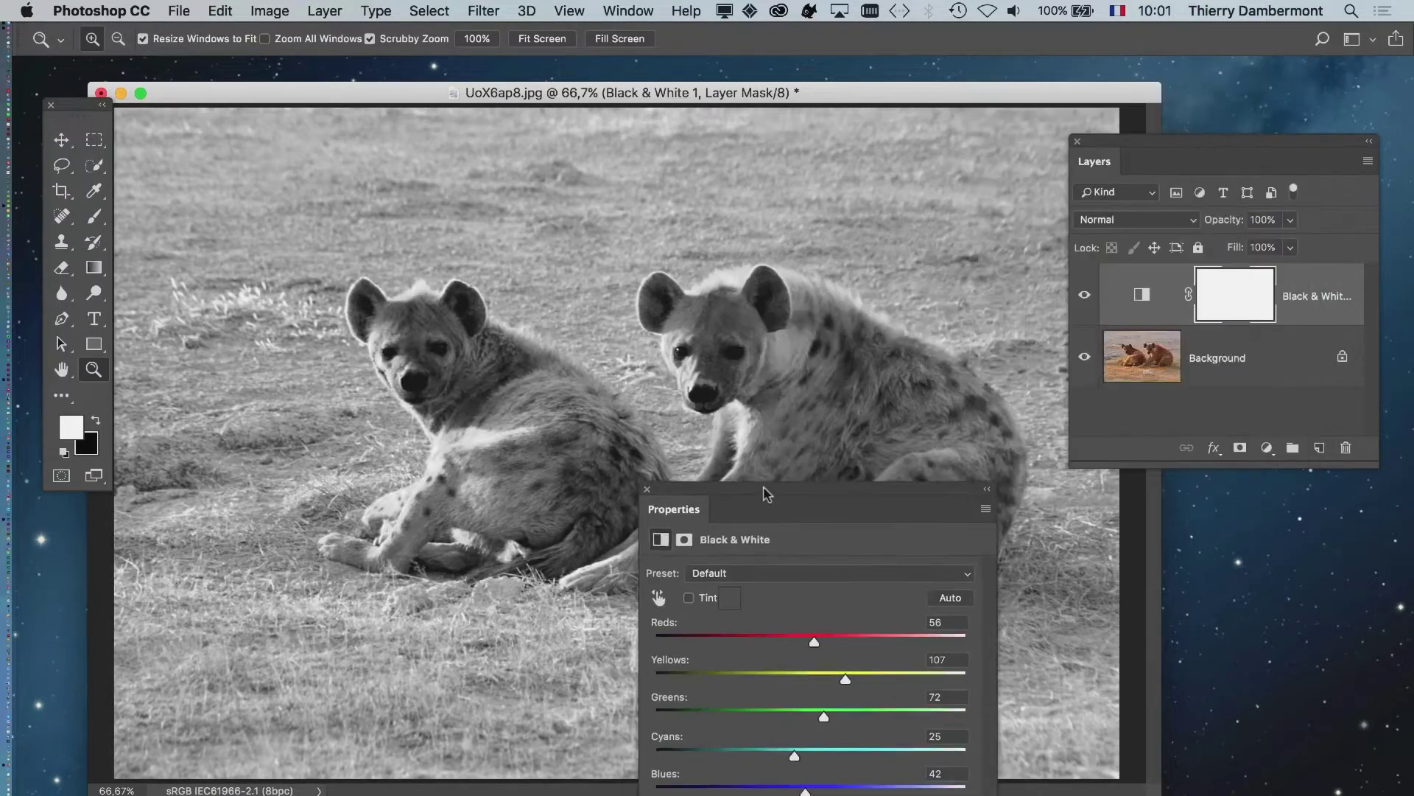
{"action": "left_click_drag", "start_coordinate": [1136, 377], "coordinate": [1138, 377]}
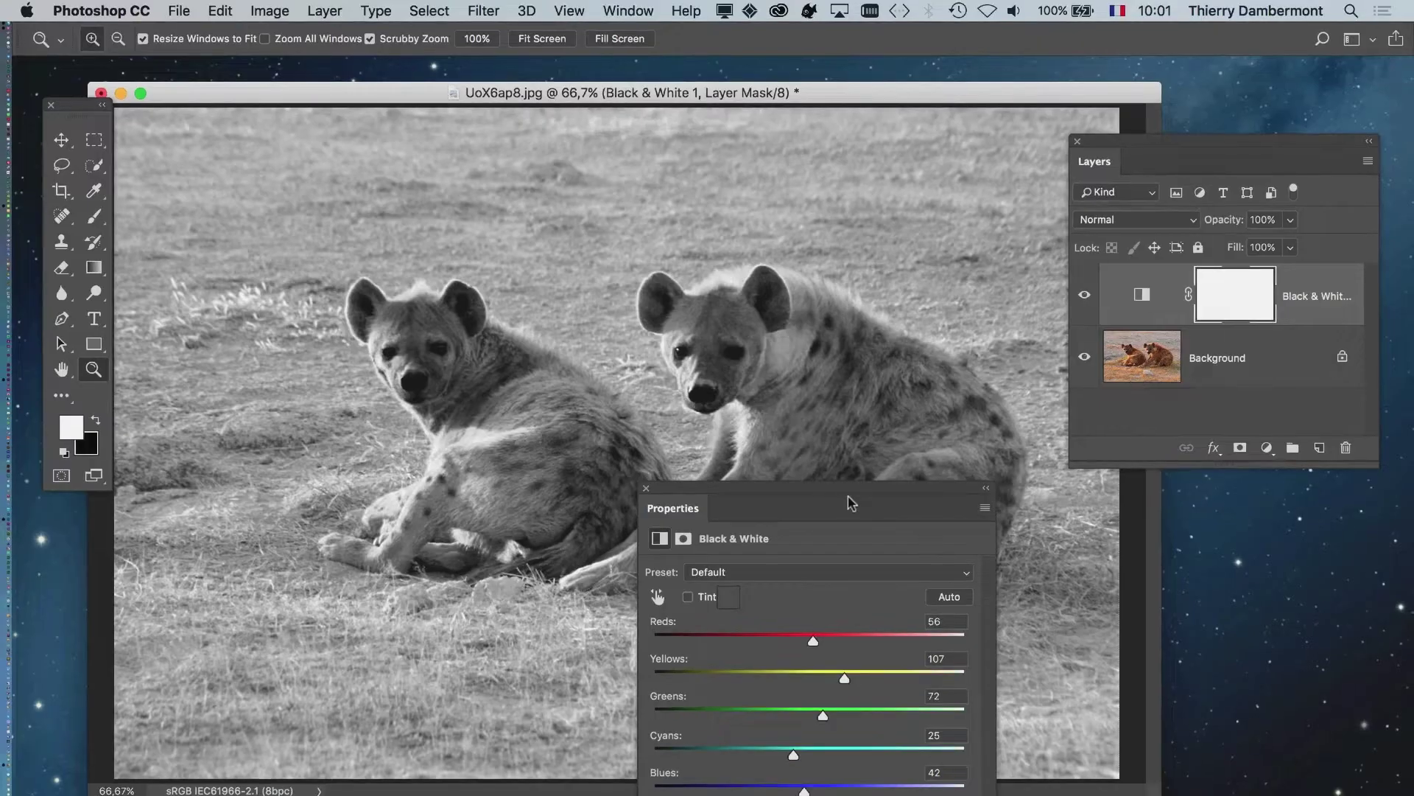
{"action": "left_click_drag", "start_coordinate": [851, 498], "coordinate": [1146, 112]}
{"action": "left_click_drag", "start_coordinate": [1114, 264], "coordinate": [1118, 263]}
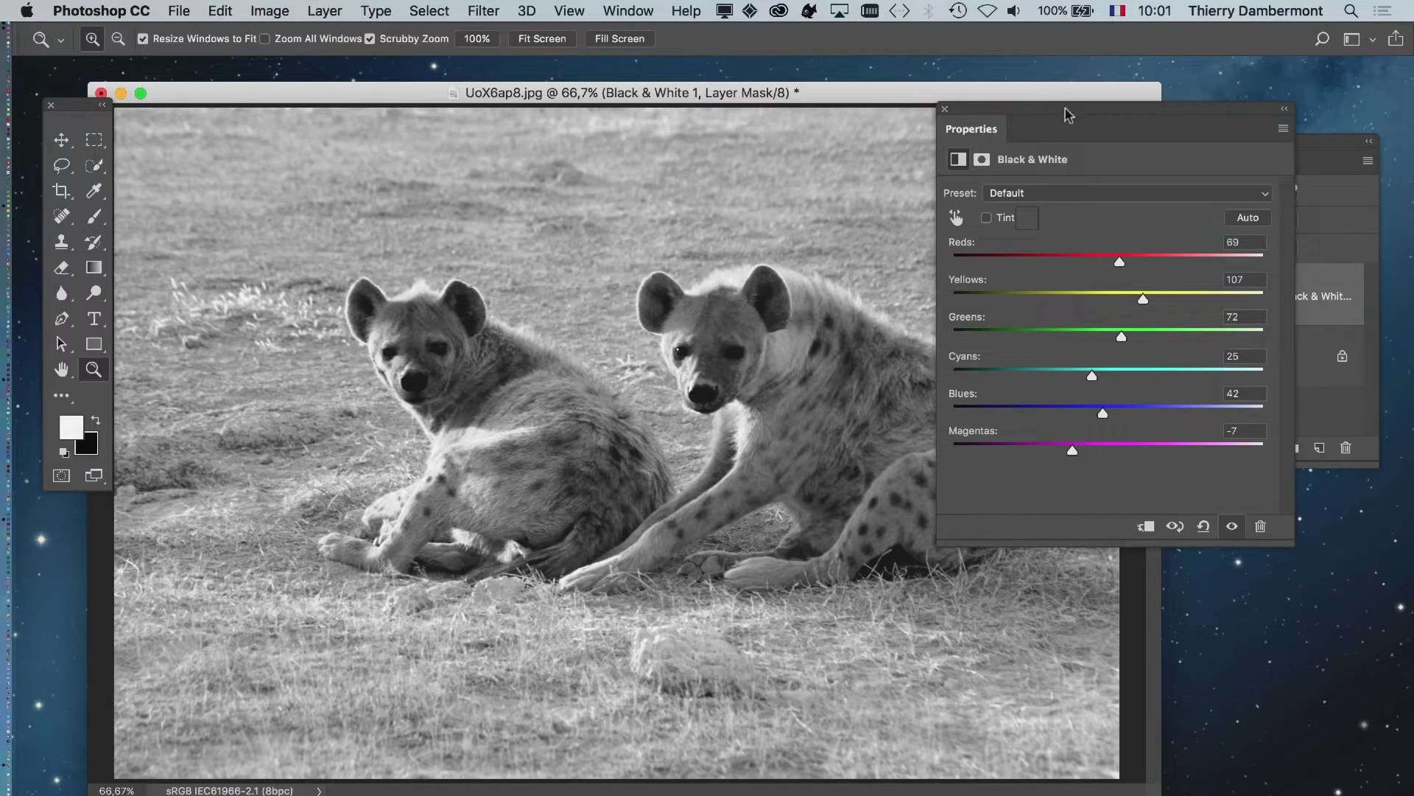
{"action": "left_click_drag", "start_coordinate": [1069, 112], "coordinate": [1226, 106]}
{"action": "left_click_drag", "start_coordinate": [1276, 296], "coordinate": [1320, 262]}
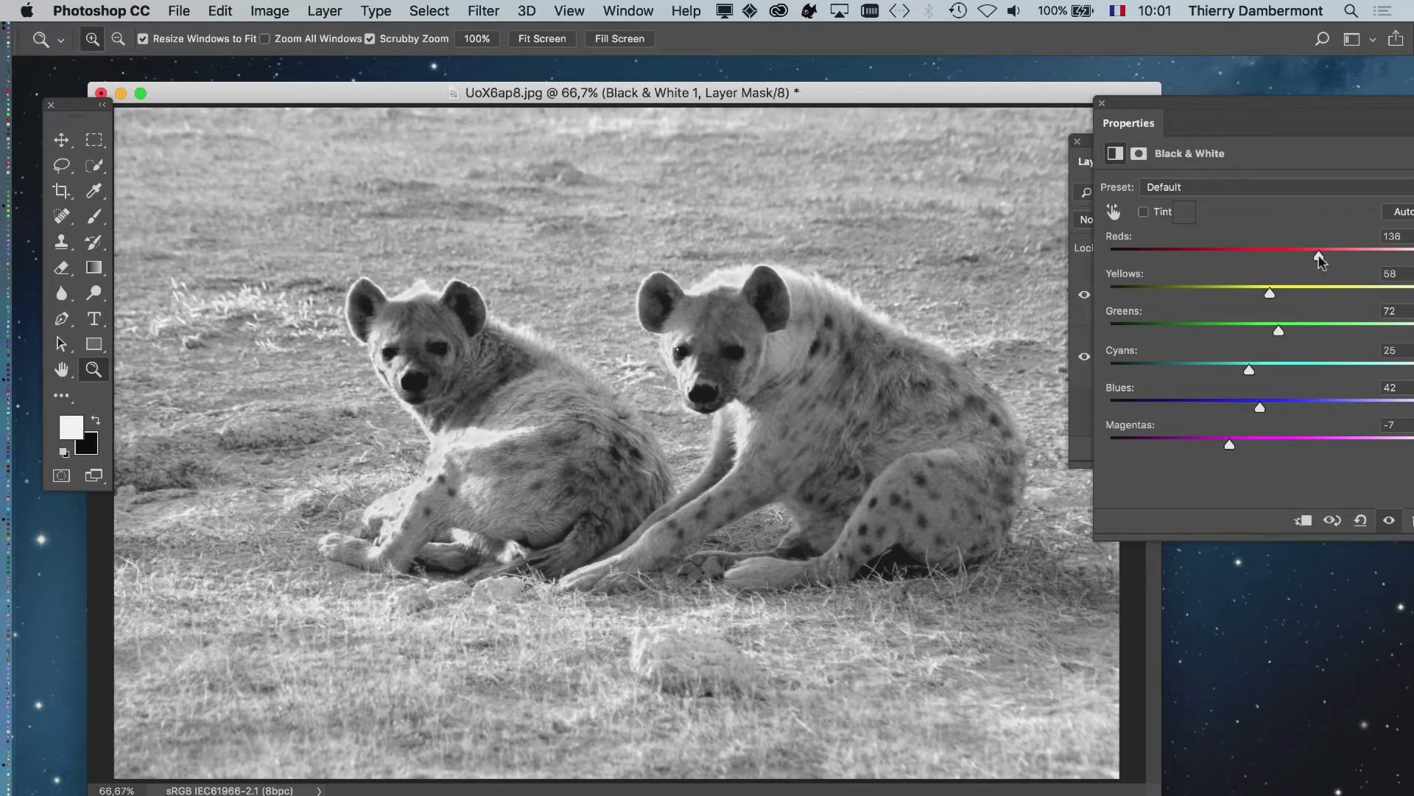
{"action": "left_click_drag", "start_coordinate": [1231, 109], "coordinate": [1119, 331]}
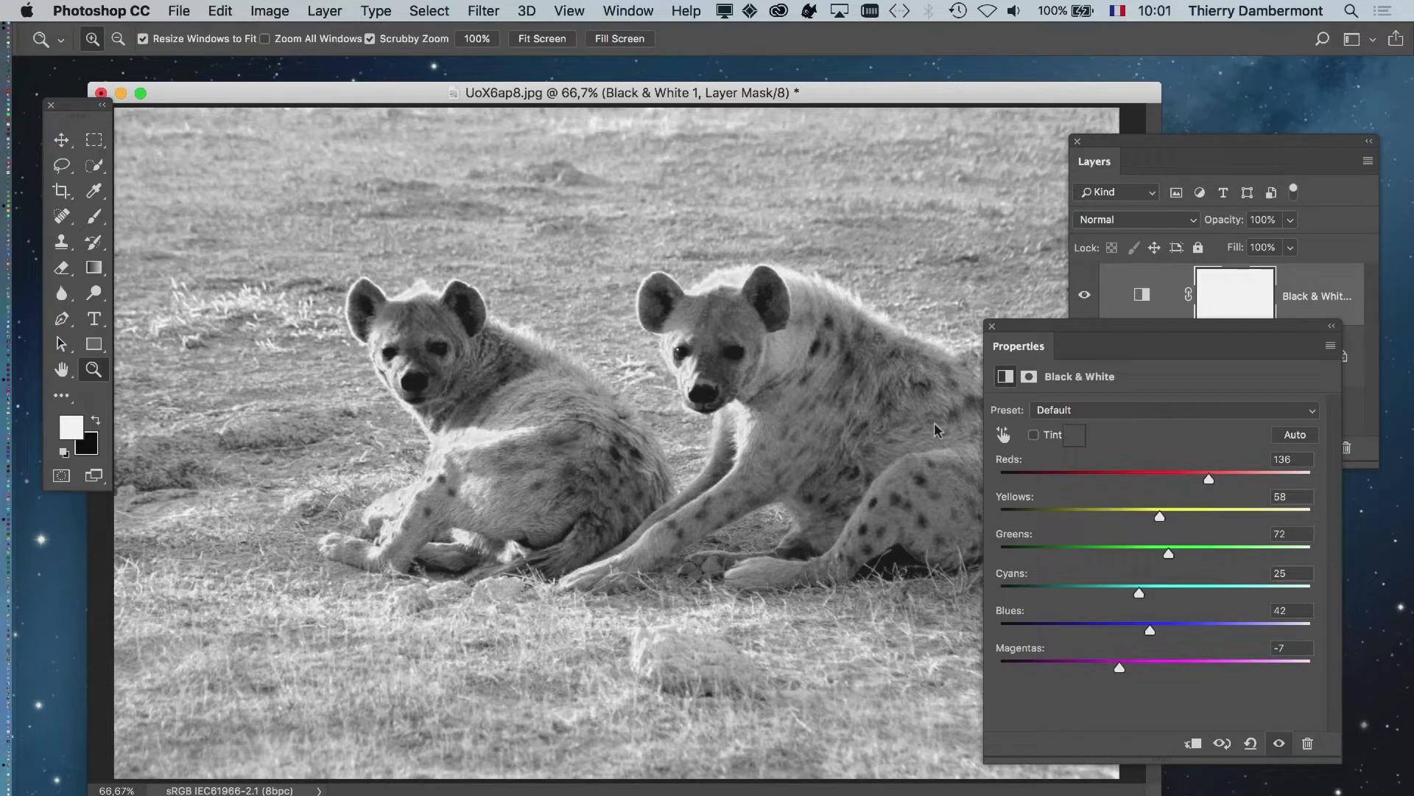
{"action": "left_click_drag", "start_coordinate": [1236, 336], "coordinate": [1172, 523]}
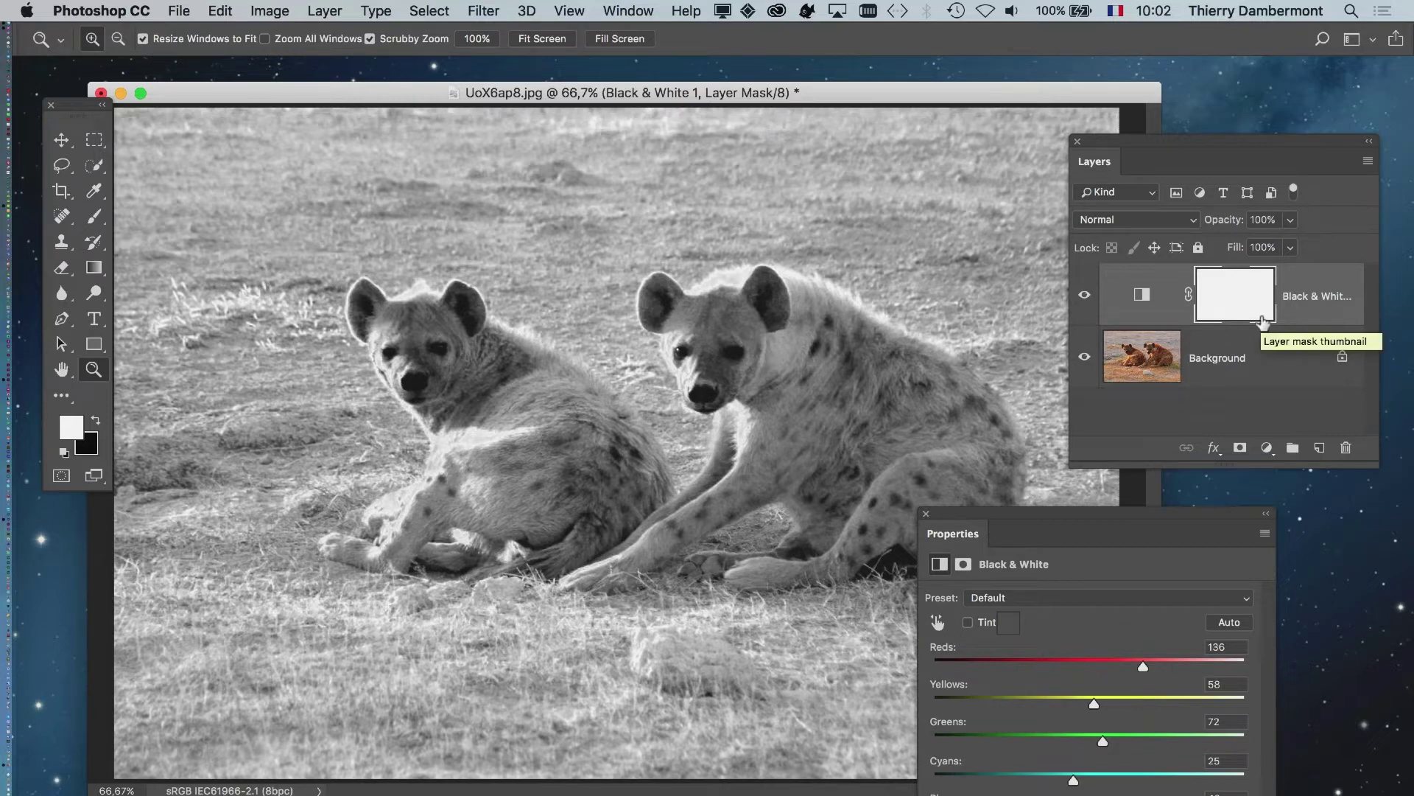
Step: Compare the photo with the Black & White layer hidden and shown, leaving the layer visible
{"action": "left_click", "coordinate": [1086, 296]}
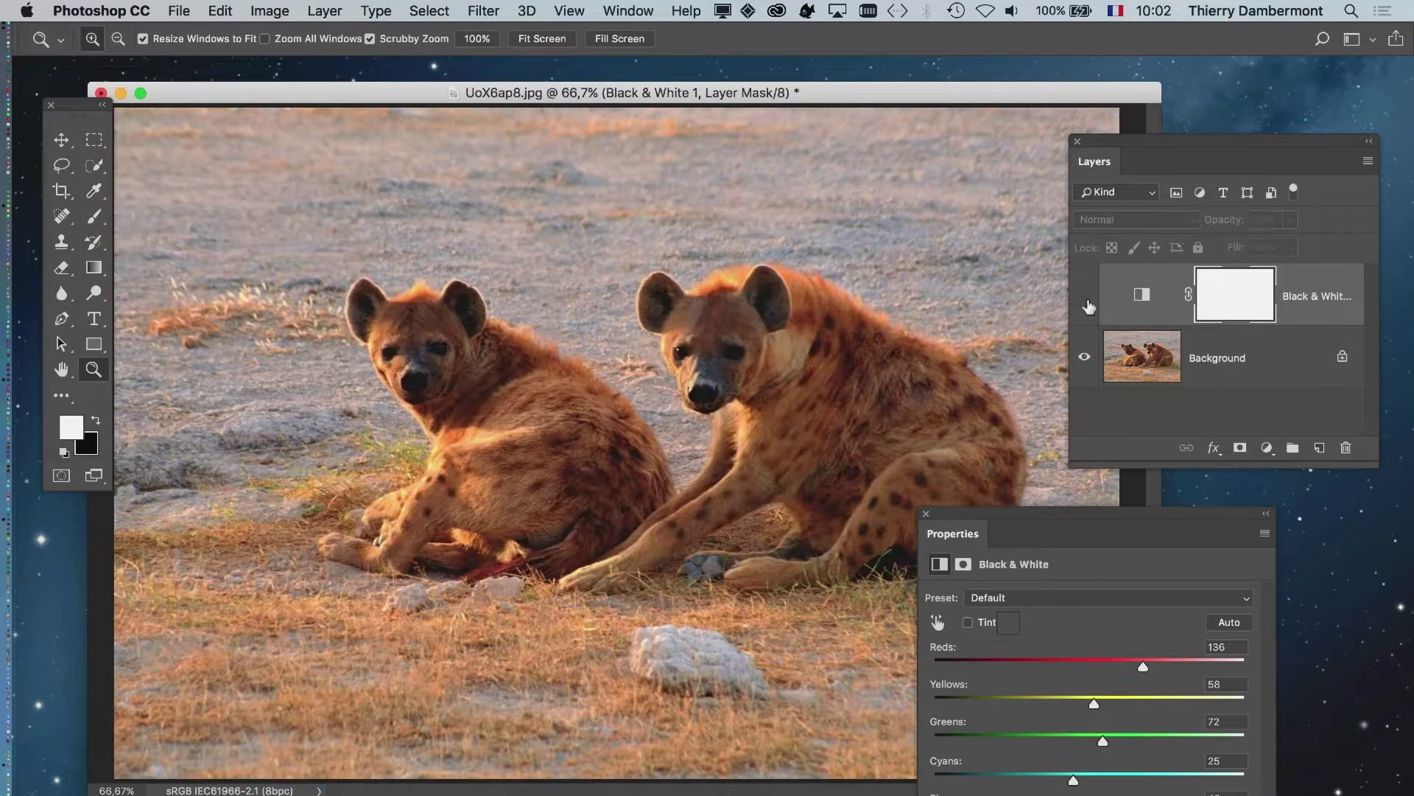
{"action": "left_click", "coordinate": [1085, 296]}
{"action": "left_click", "coordinate": [1087, 298]}
{"action": "left_click", "coordinate": [1086, 298]}
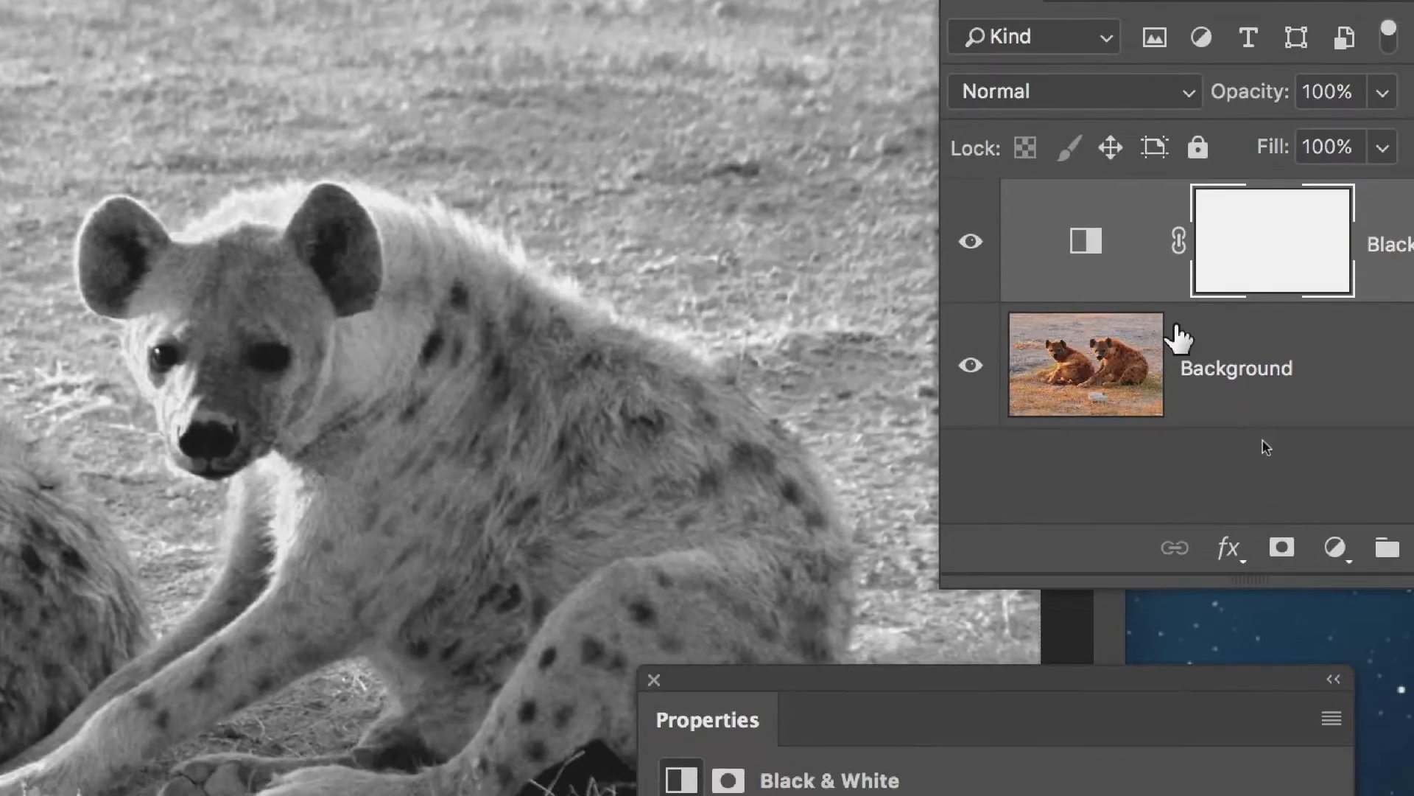
Step: Add a Hue/Saturation adjustment layer above the Black & White layer, and check the alternative layer commands for creating one
{"action": "left_click", "coordinate": [1334, 546]}
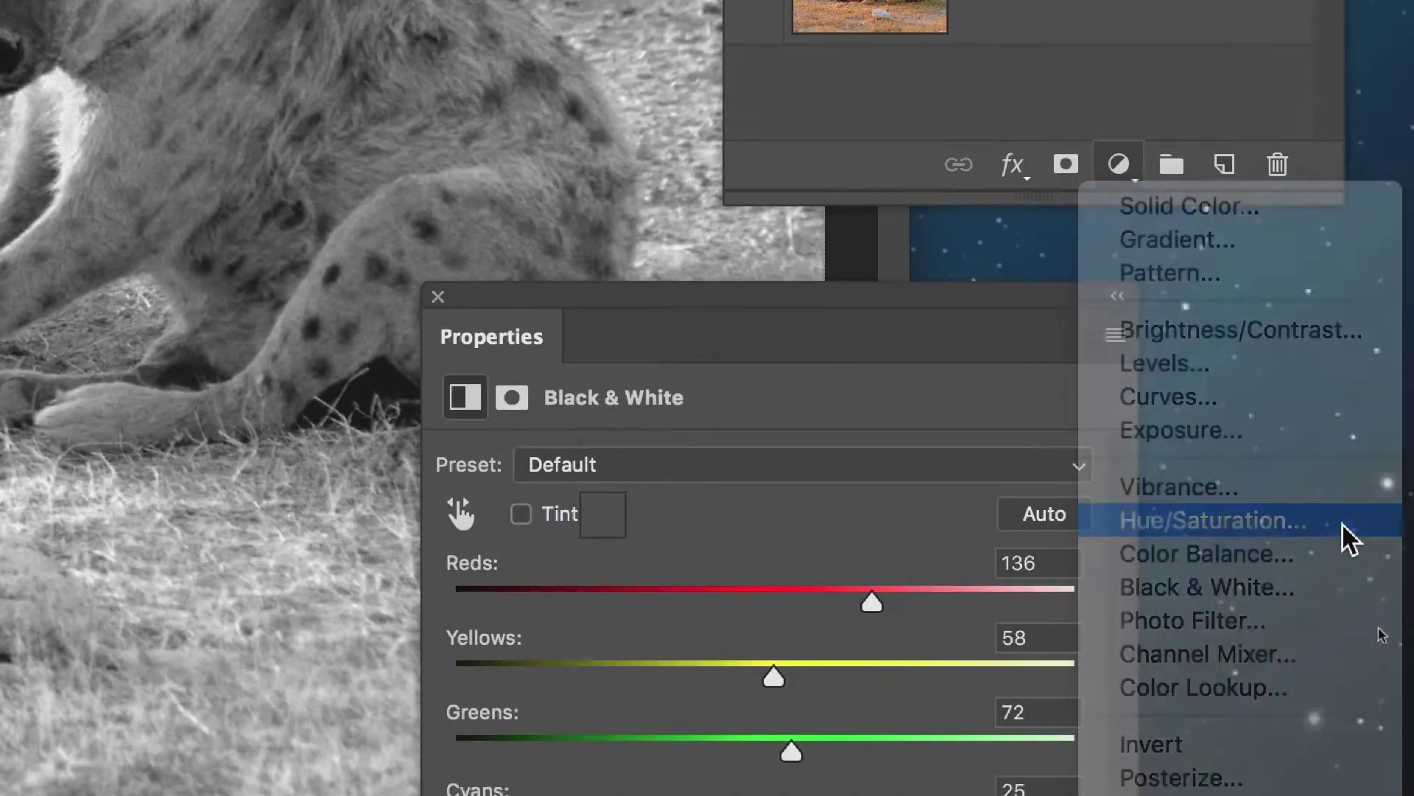
{"action": "left_click", "coordinate": [1359, 563]}
{"action": "left_click_drag", "start_coordinate": [1074, 121], "coordinate": [1075, 118]}
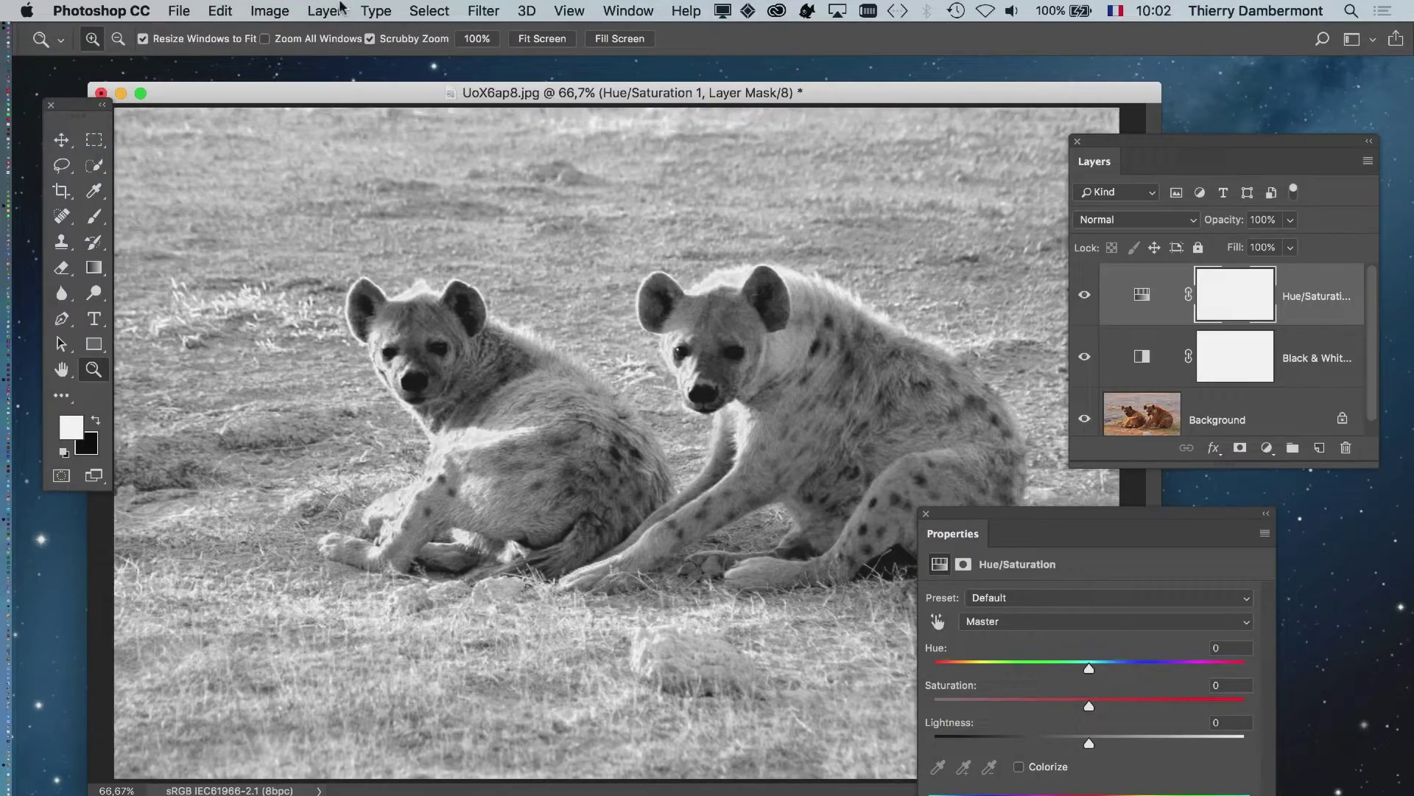
{"action": "left_click", "coordinate": [335, 9]}
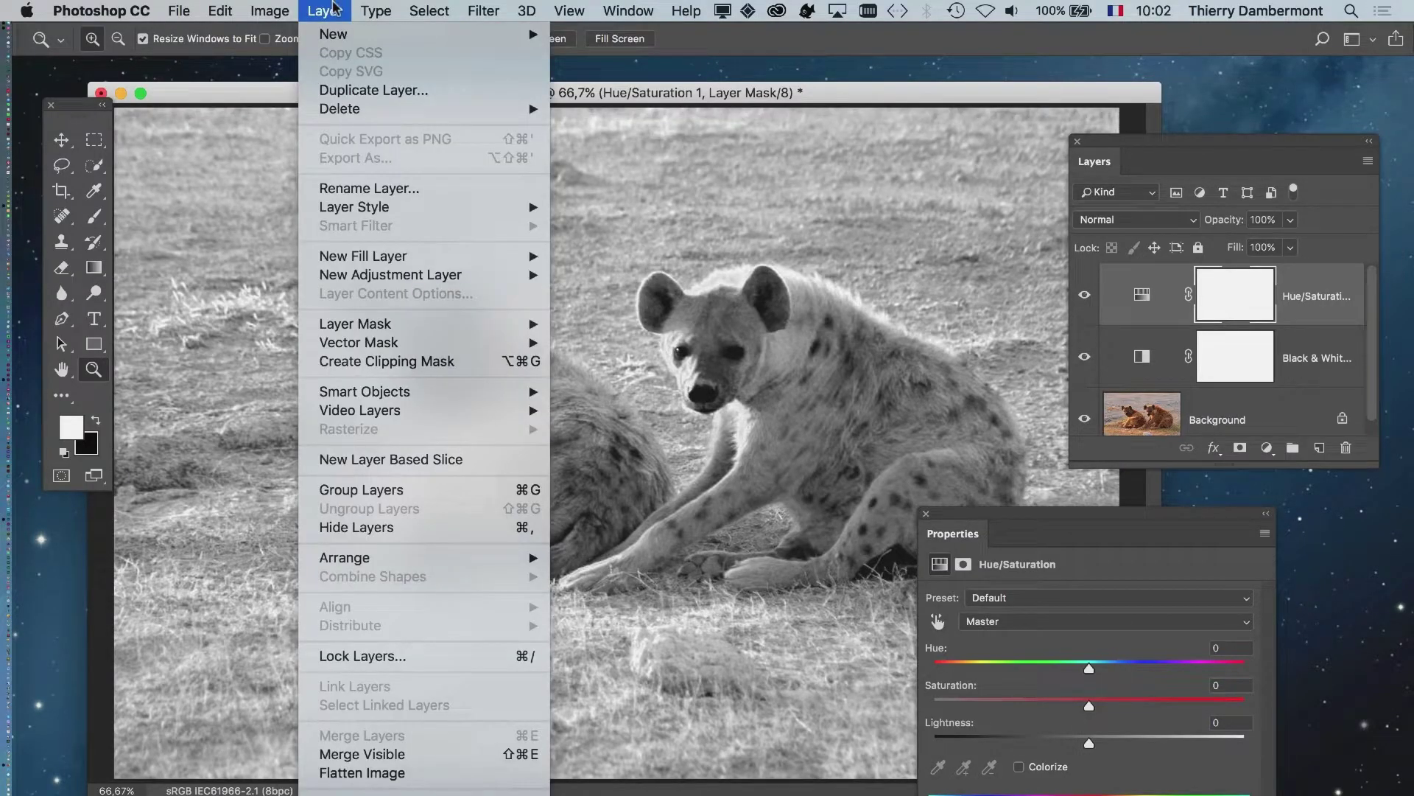
{"action": "mouse_move", "coordinate": [376, 274]}
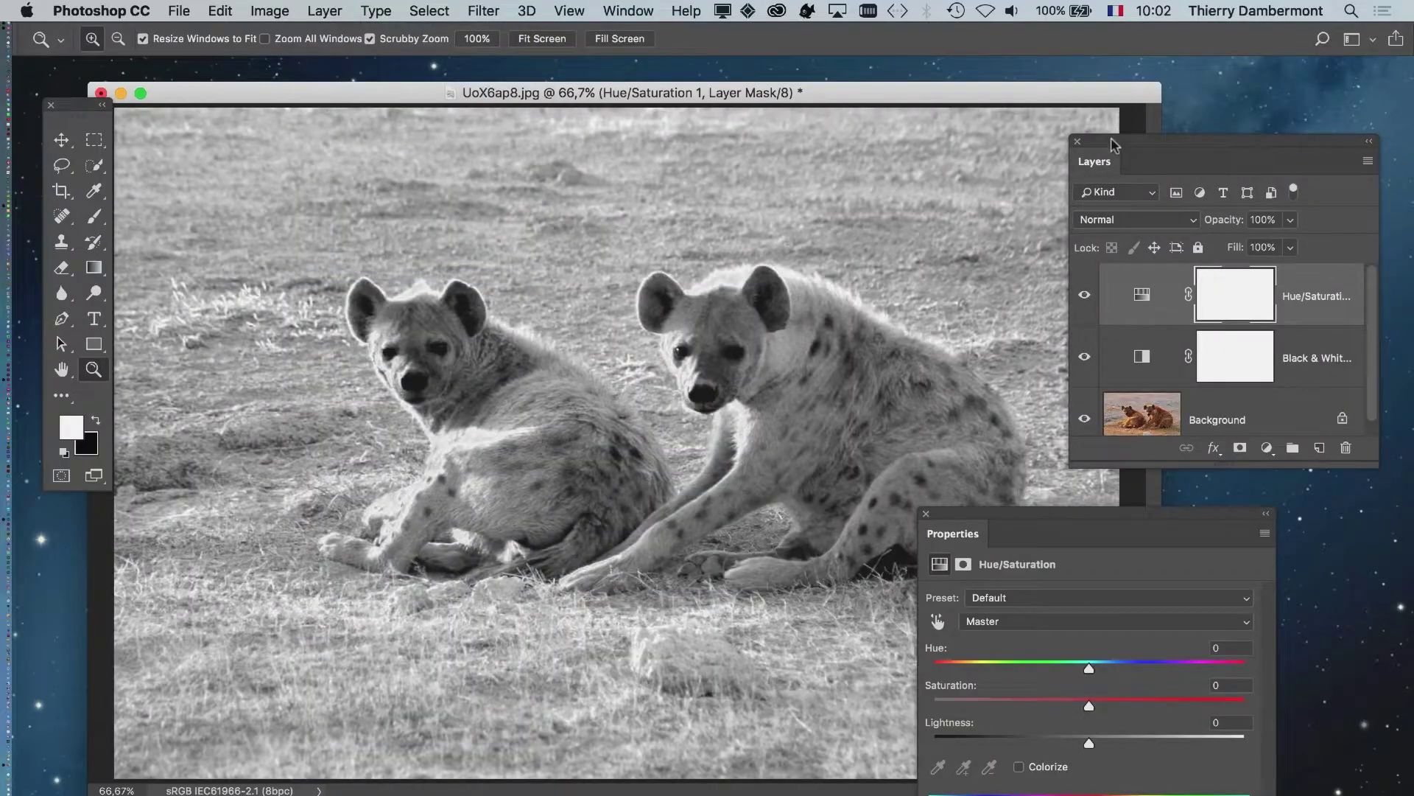
Step: Move the Layers and Properties panels apart, and colorize the photo through Hue/Saturation with Hue 216 and Saturation 65
{"action": "left_click_drag", "start_coordinate": [1116, 146], "coordinate": [82, 579]}
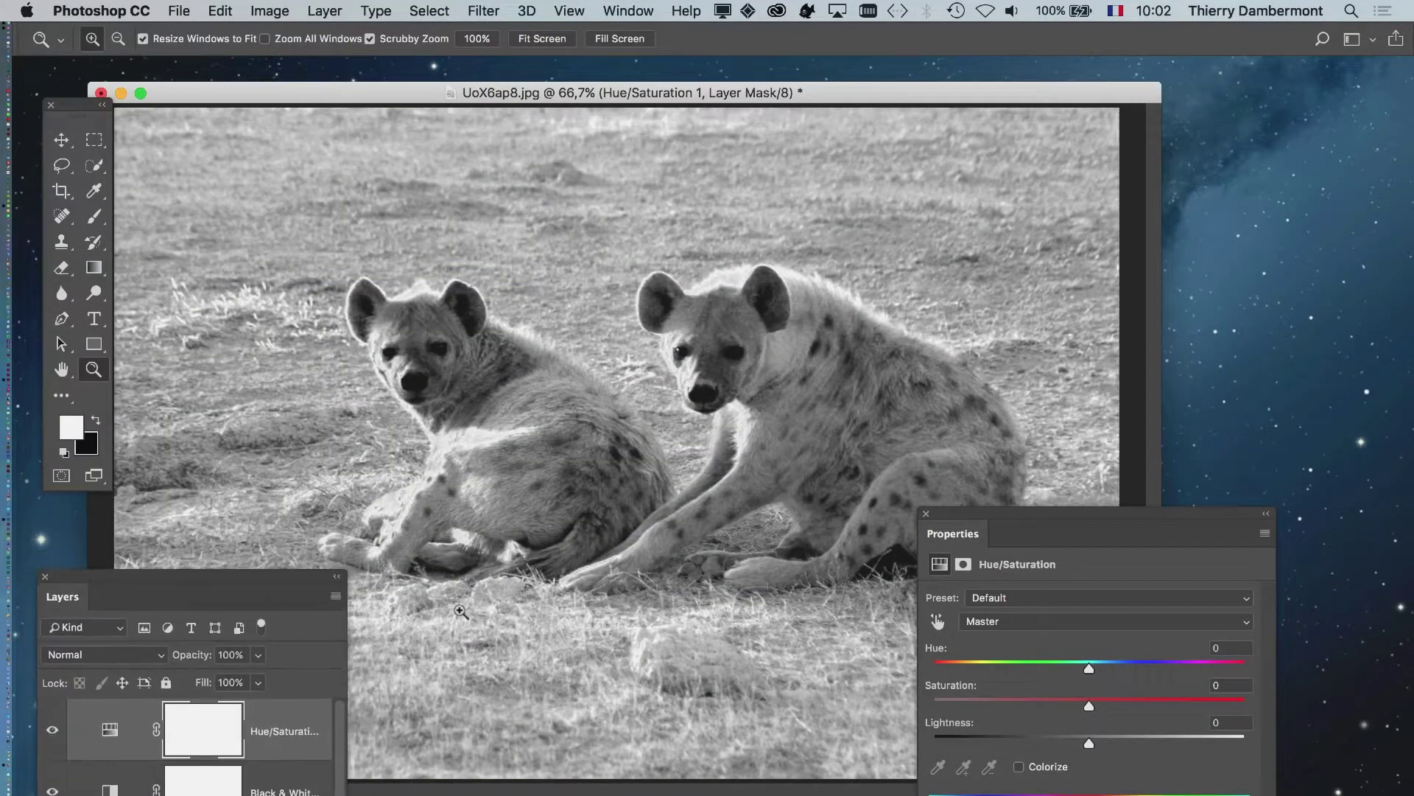
{"action": "left_click_drag", "start_coordinate": [1066, 517], "coordinate": [1103, 132]}
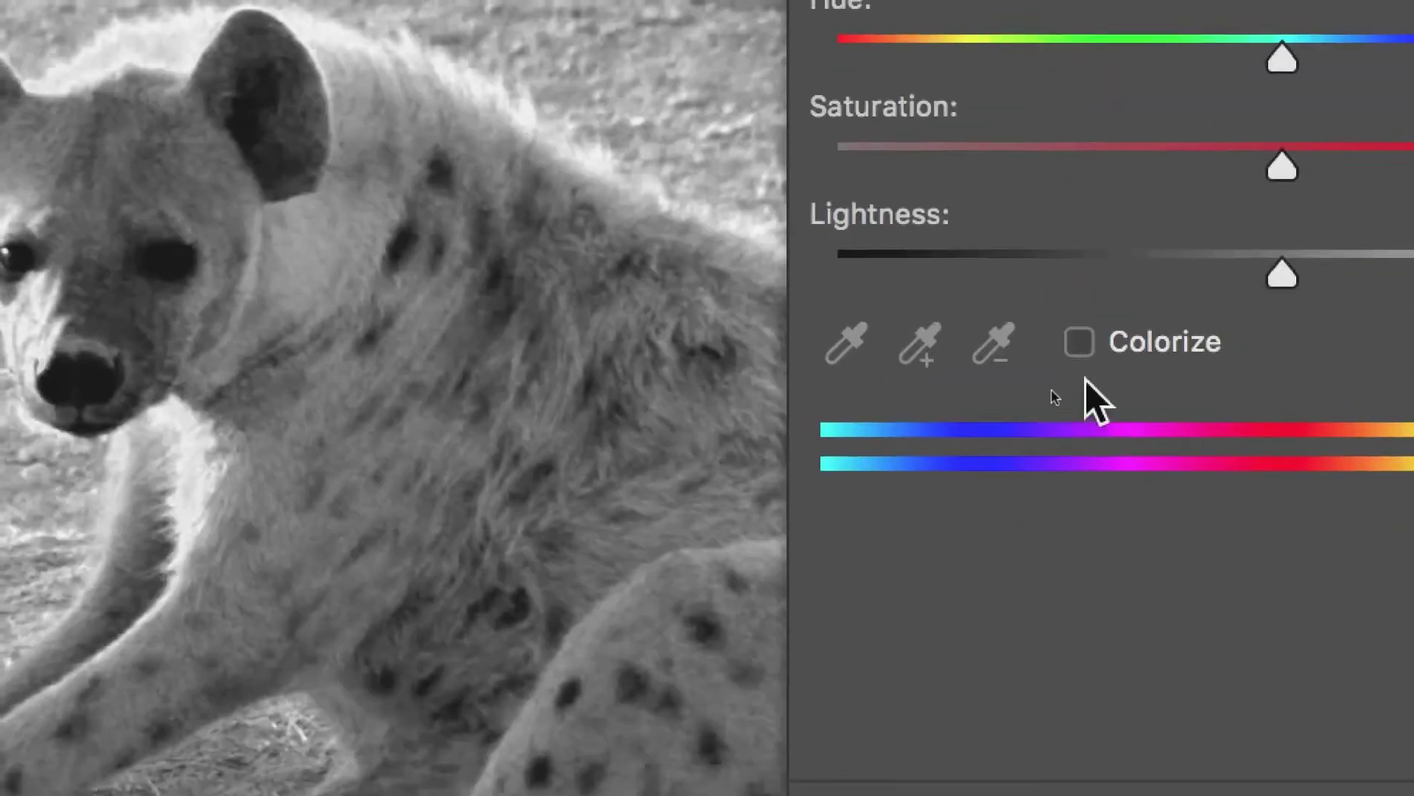
{"action": "left_click", "coordinate": [763, 449]}
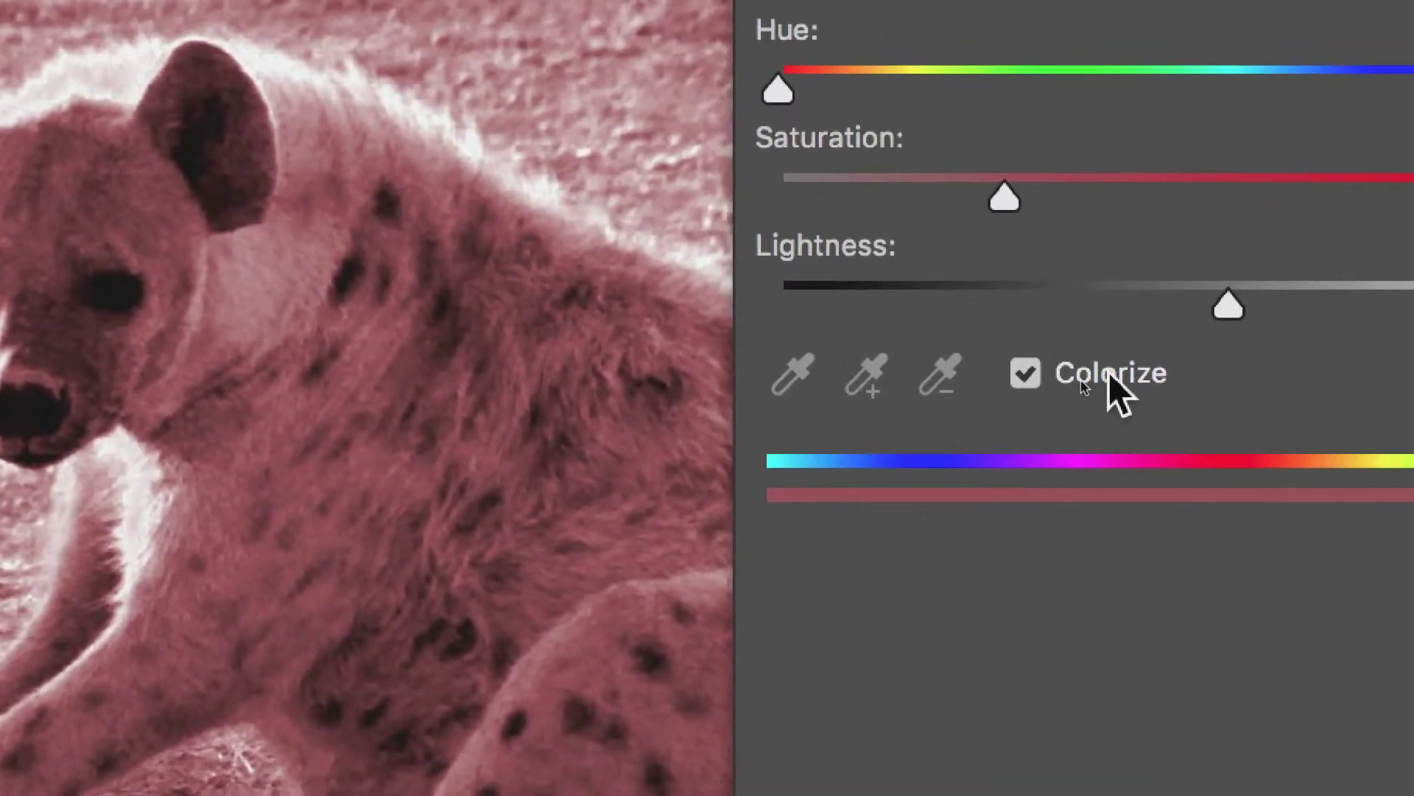
{"action": "left_click_drag", "start_coordinate": [1034, 283], "coordinate": [1182, 282]}
{"action": "left_click", "coordinate": [1081, 318]}
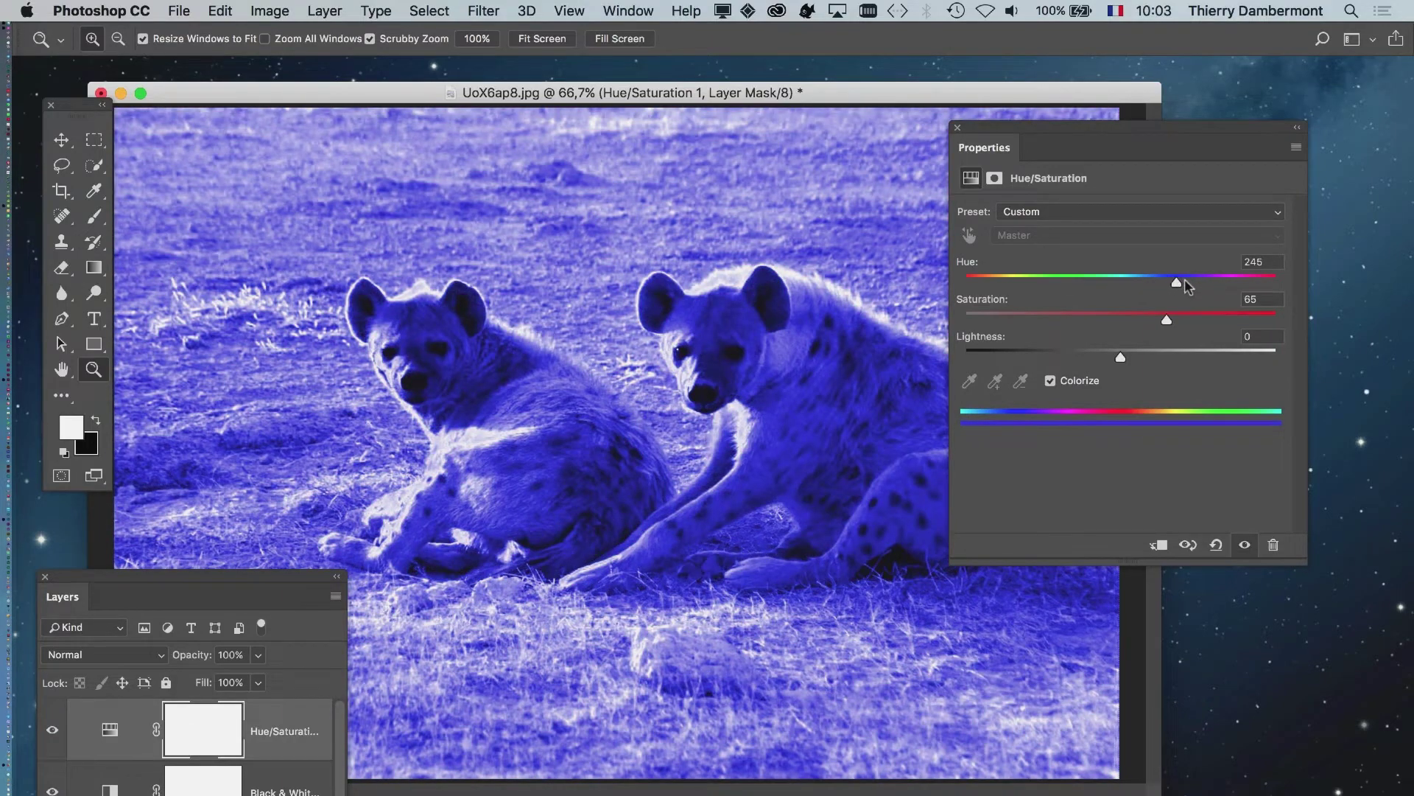
{"action": "left_click", "coordinate": [1153, 283]}
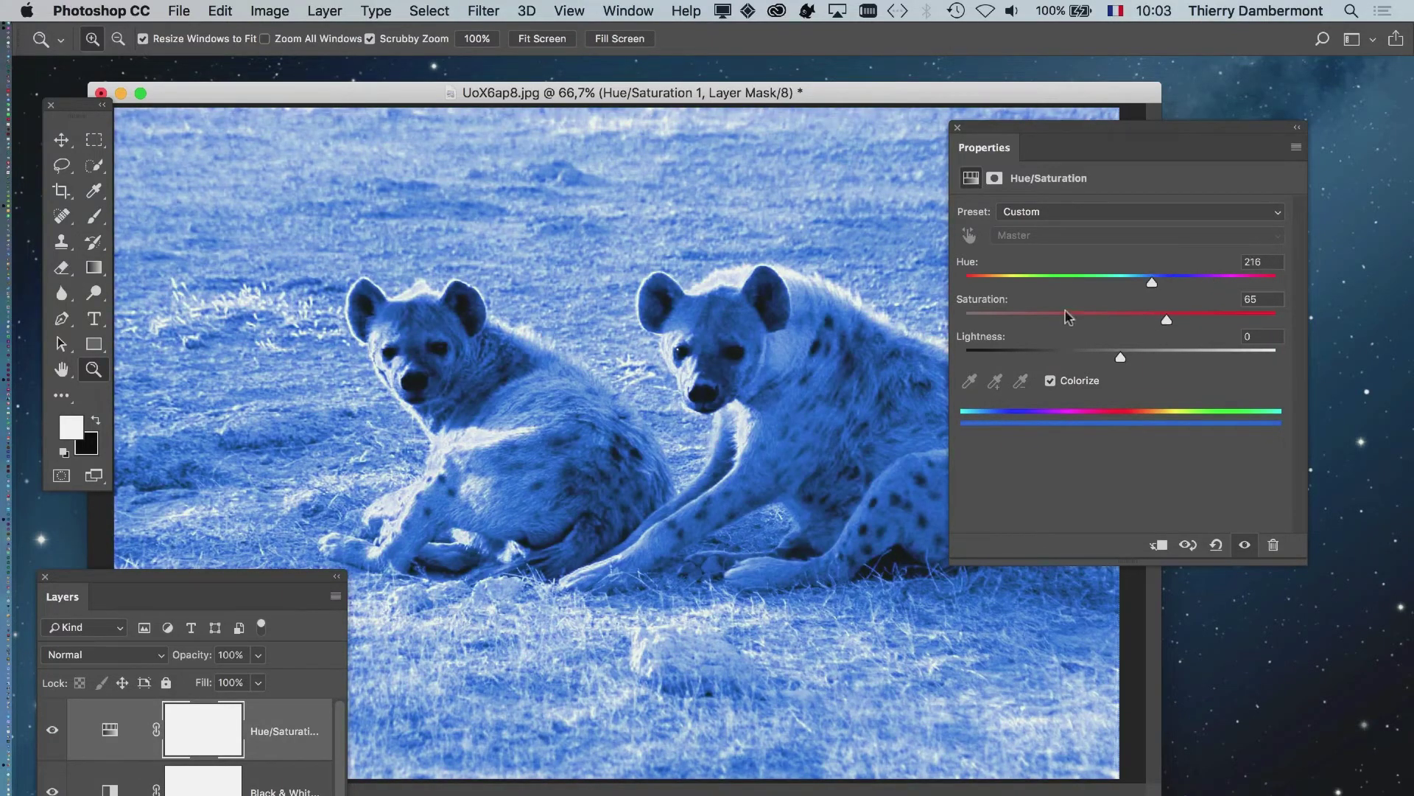
Step: Set the Hue/Saturation colorize tint to Saturation 25 and Hue 234
{"action": "mouse_move", "coordinate": [1068, 316]}
{"action": "left_mouse_down"}
{"action": "mouse_move", "coordinate": [1008, 316]}
{"action": "mouse_move", "coordinate": [1256, 318]}
{"action": "mouse_move", "coordinate": [1023, 314]}
{"action": "mouse_move", "coordinate": [1040, 315]}
{"action": "left_mouse_up"}
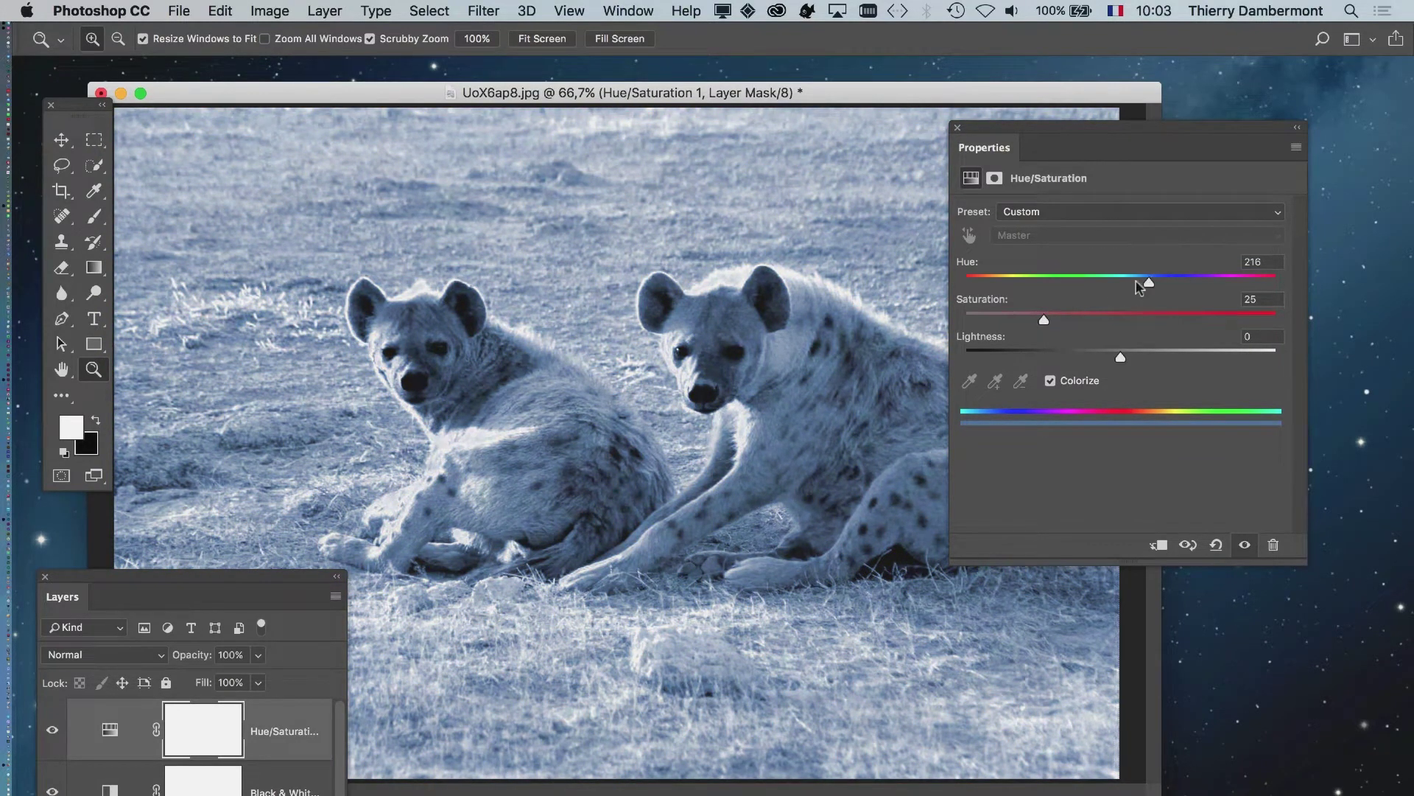
{"action": "mouse_move", "coordinate": [1149, 283]}
{"action": "left_mouse_down"}
{"action": "mouse_move", "coordinate": [1069, 285]}
{"action": "mouse_move", "coordinate": [1178, 289]}
{"action": "mouse_move", "coordinate": [1140, 286]}
{"action": "mouse_move", "coordinate": [1162, 289]}
{"action": "left_mouse_up"}
{"action": "left_click_drag", "start_coordinate": [1159, 283], "coordinate": [1168, 283]}
Step: Move the Layers and Properties panels off the photo and open the Hue/Saturation layer's settings
{"action": "left_click_drag", "start_coordinate": [1009, 132], "coordinate": [1105, 213]}
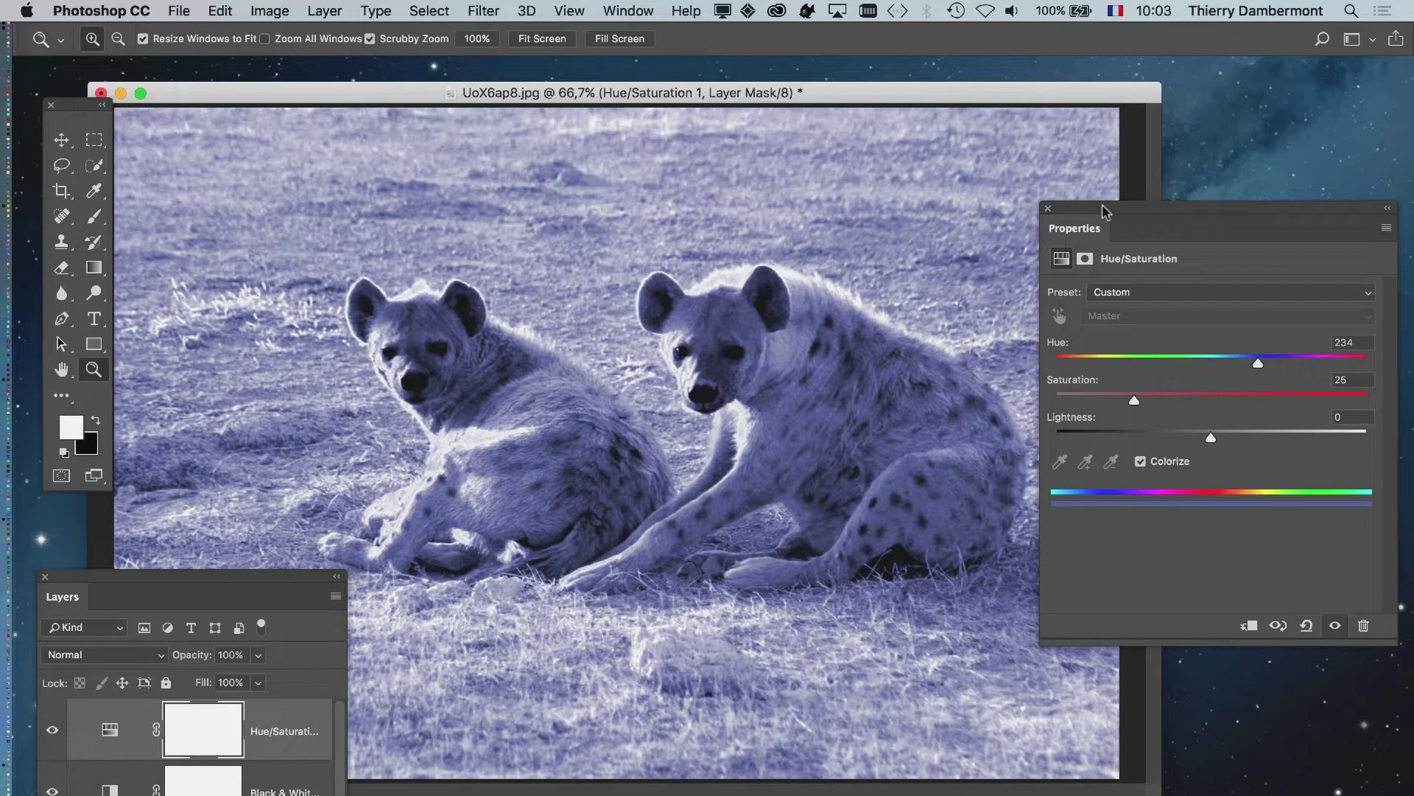
{"action": "left_click_drag", "start_coordinate": [1106, 212], "coordinate": [1312, 699]}
{"action": "left_click_drag", "start_coordinate": [236, 575], "coordinate": [1188, 143]}
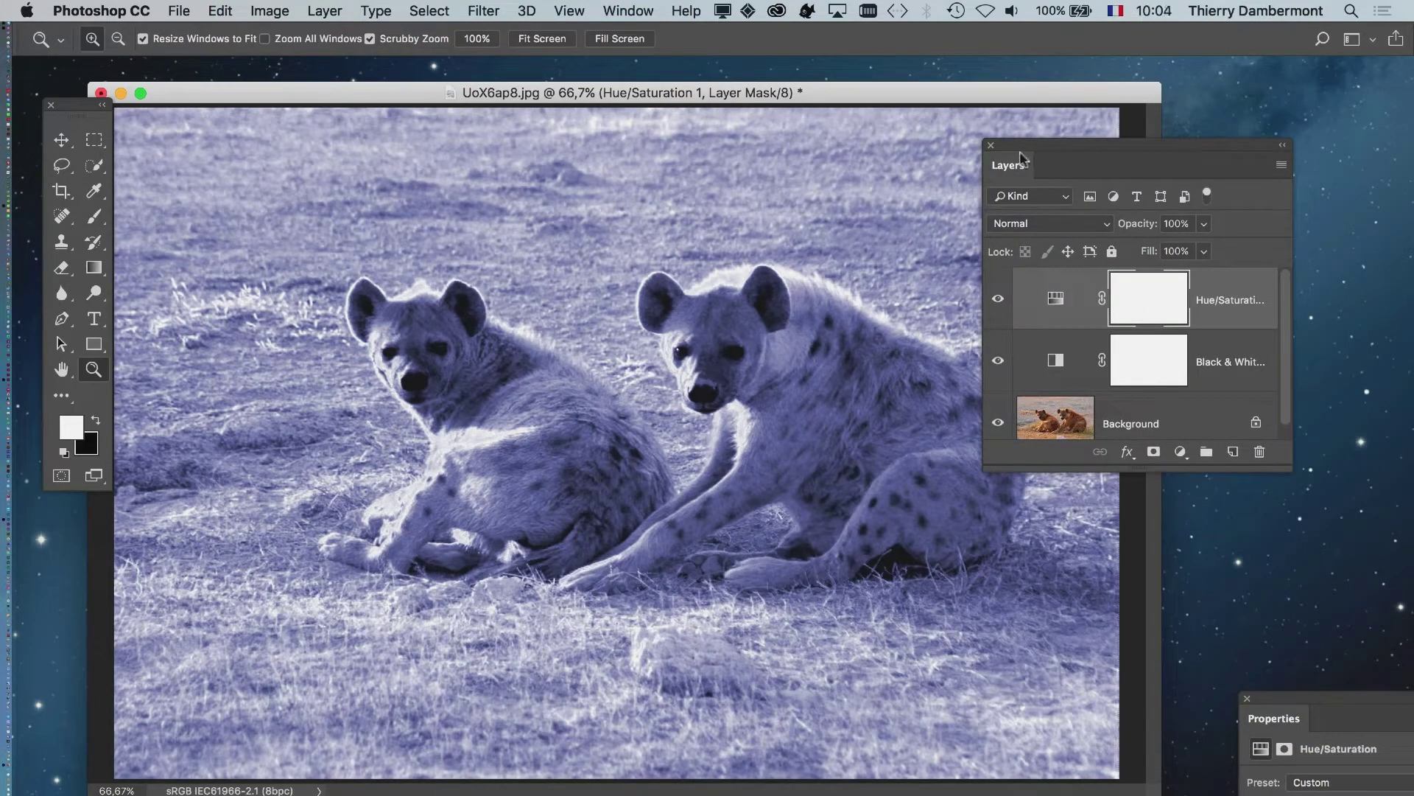
{"action": "left_click_drag", "start_coordinate": [1049, 143], "coordinate": [1106, 151]}
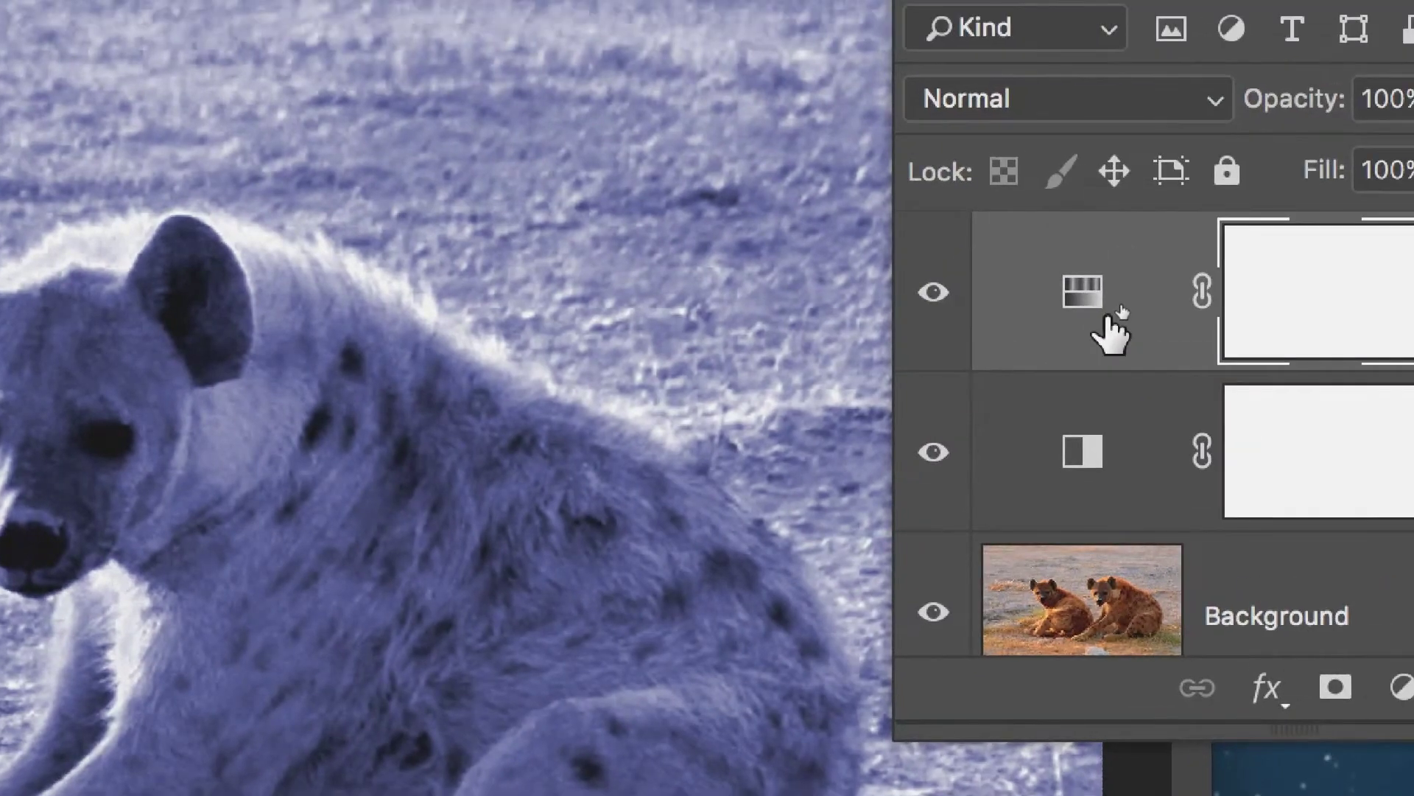
{"action": "double_click", "coordinate": [1107, 317]}
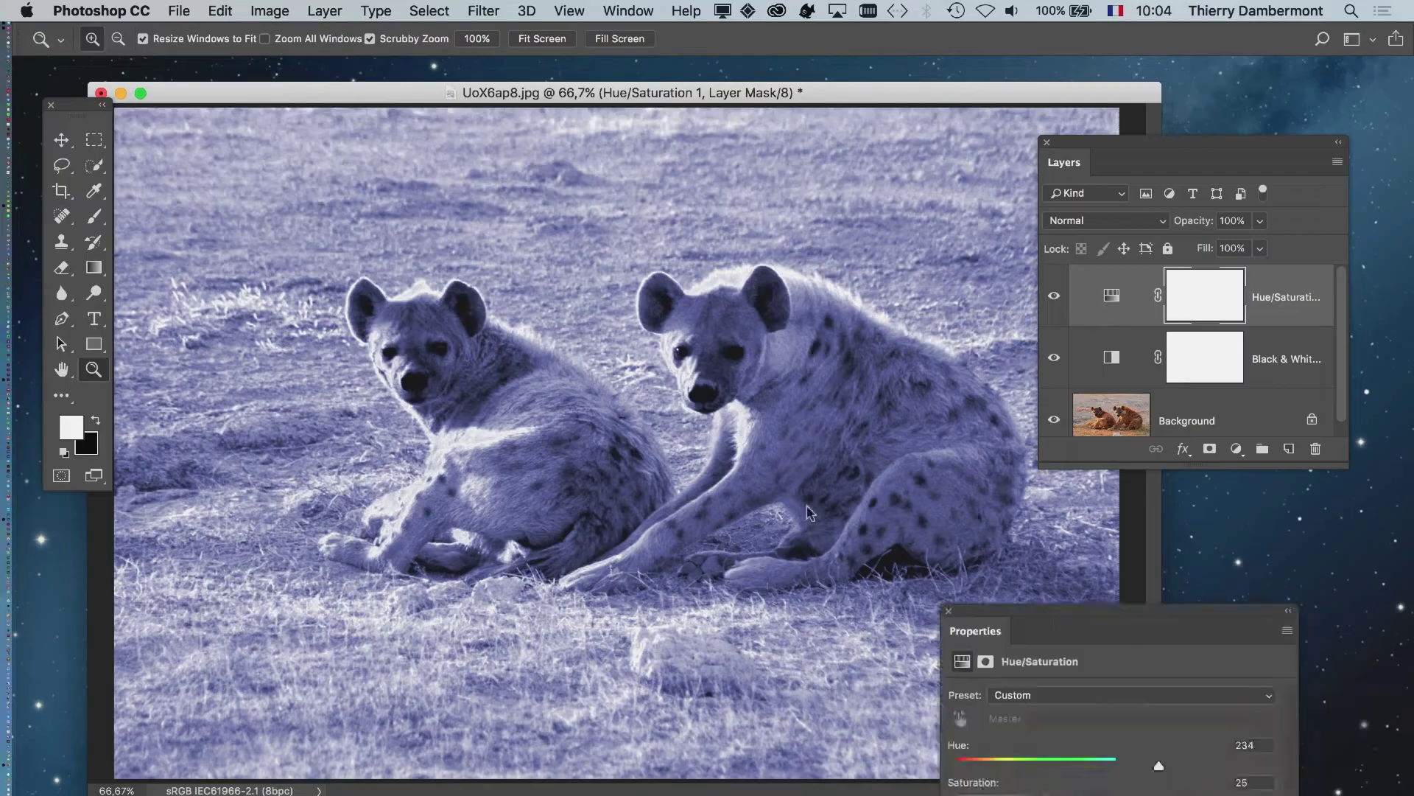
{"action": "left_click_drag", "start_coordinate": [1048, 605], "coordinate": [506, 316]}
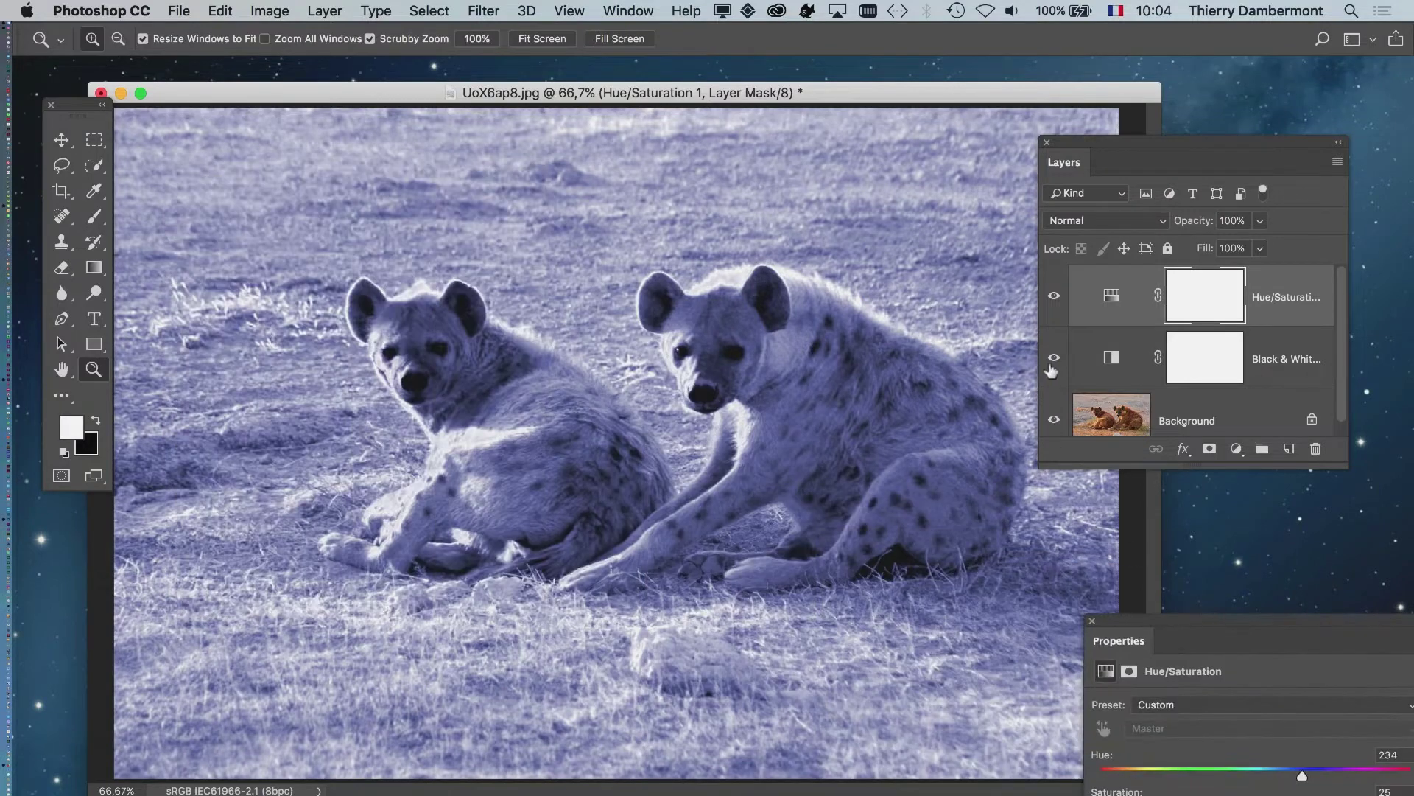
Step: Compare the blue-tinted photo with the Black & White layer hidden and shown, leaving the layer visible
{"action": "left_click", "coordinate": [1053, 358]}
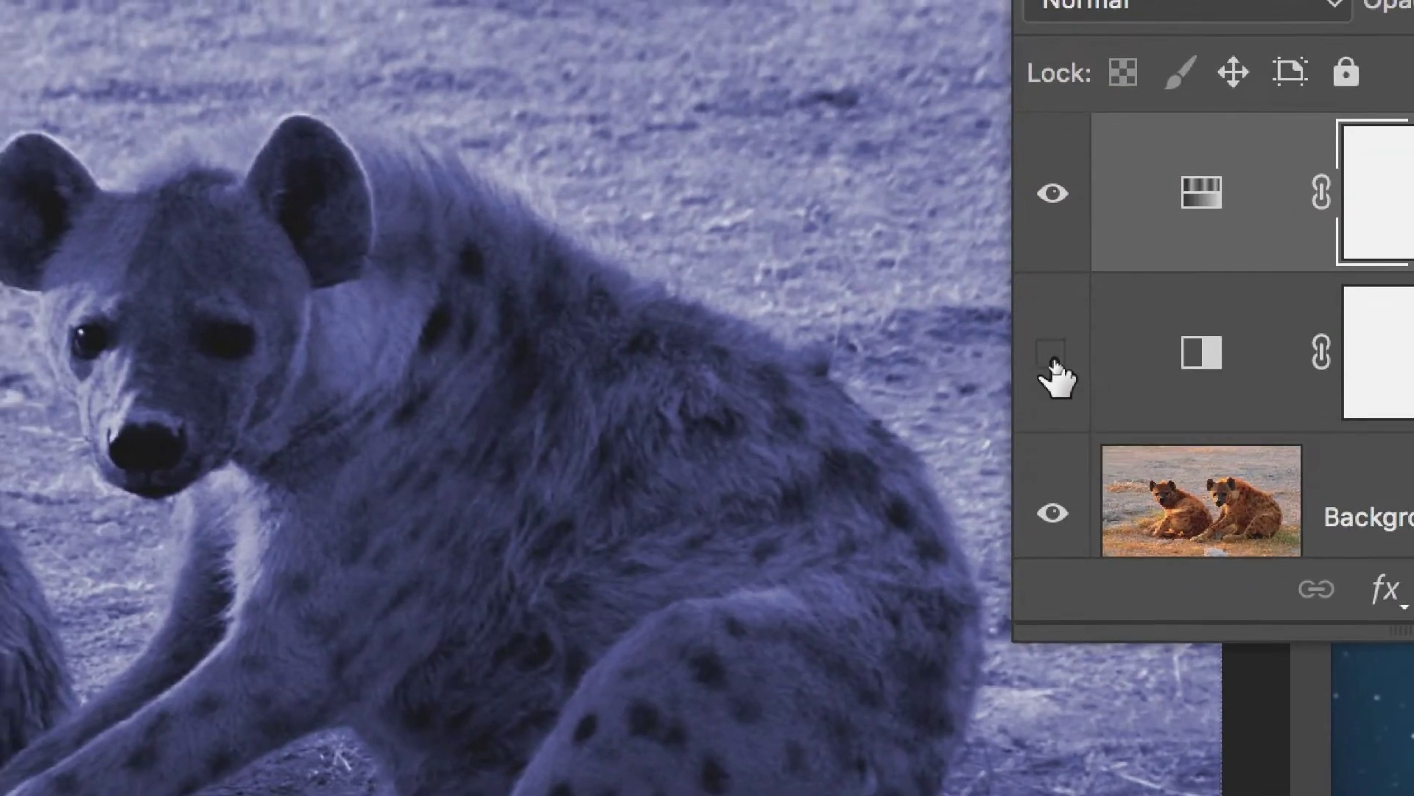
{"action": "left_click", "coordinate": [1038, 354]}
{"action": "left_click", "coordinate": [1039, 353]}
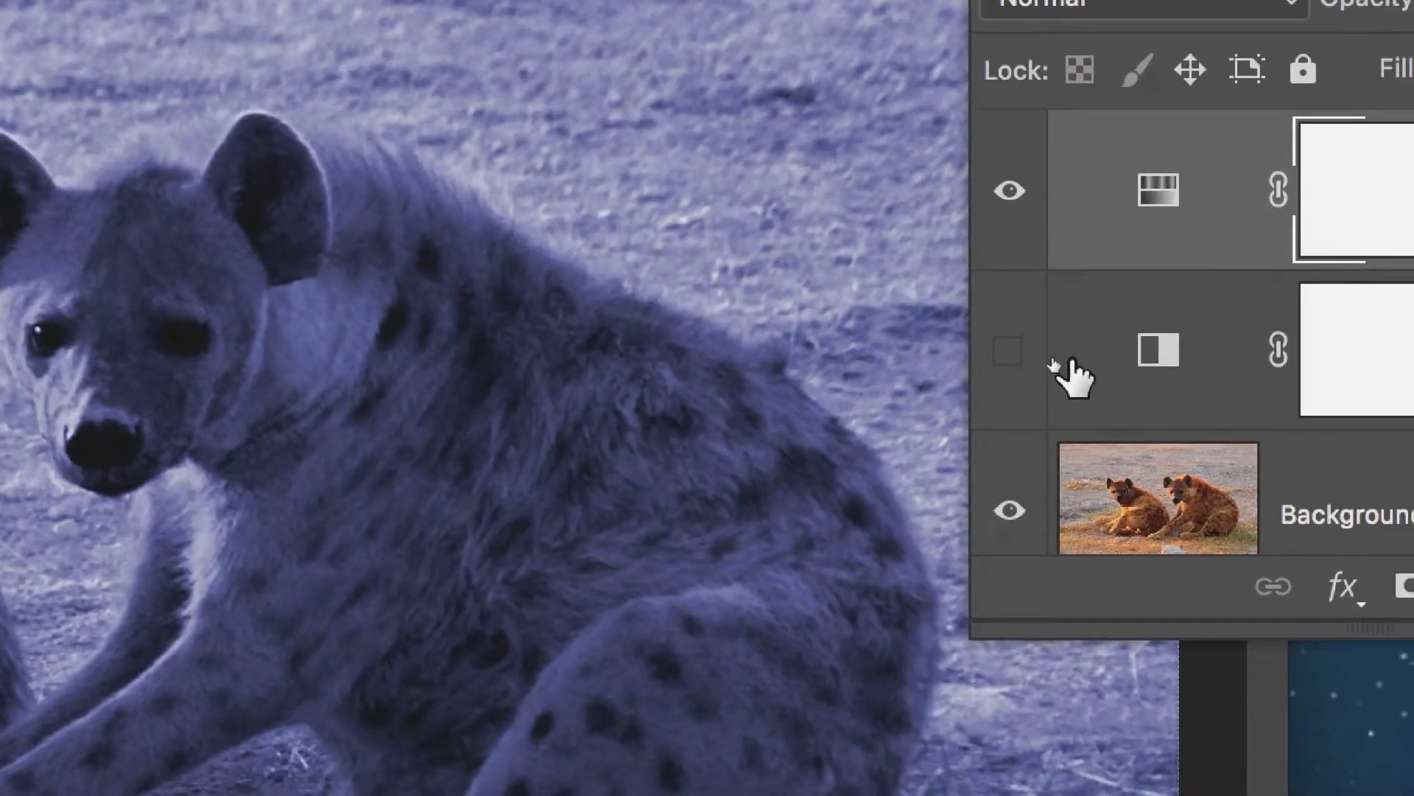
{"action": "left_click", "coordinate": [1008, 354]}
{"action": "left_click", "coordinate": [1008, 354]}
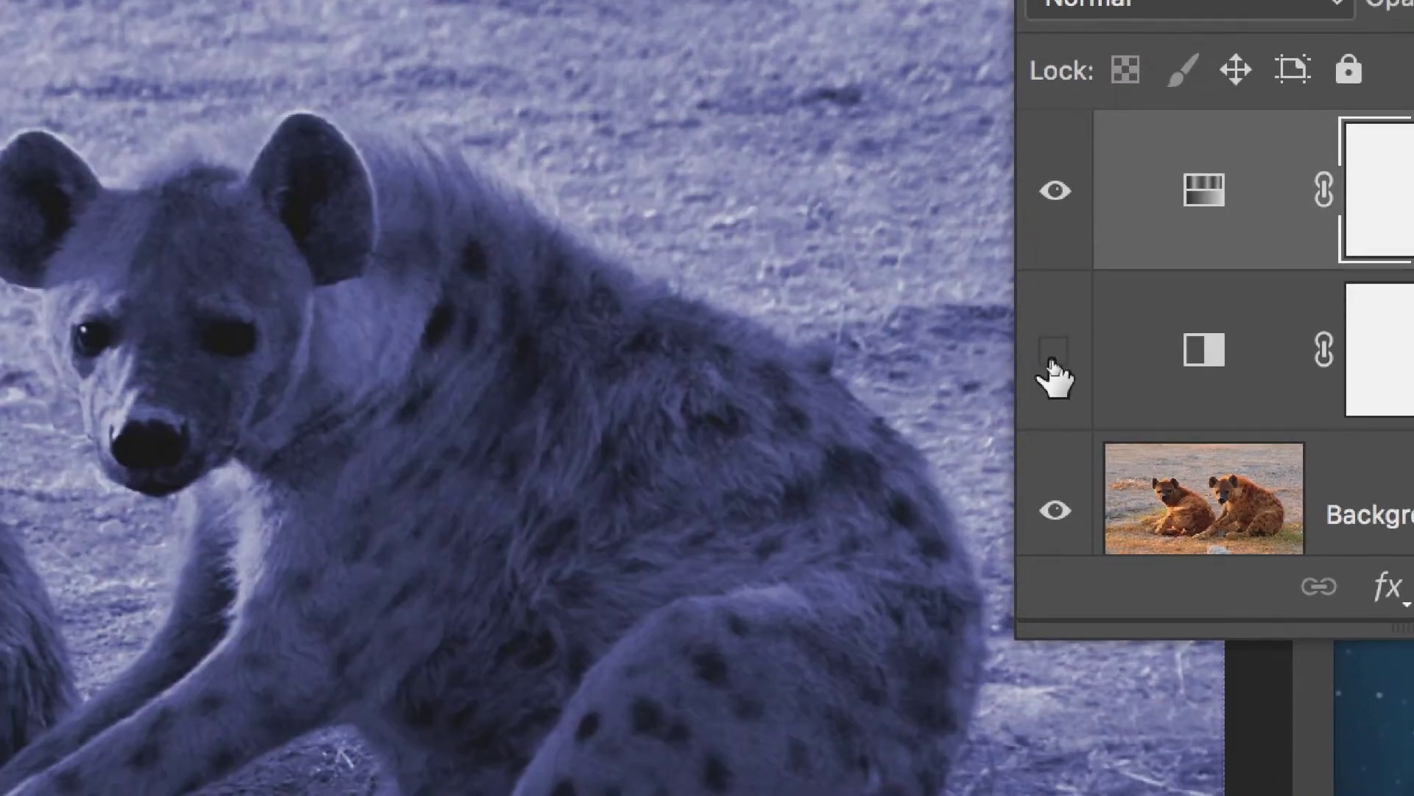
{"action": "left_click", "coordinate": [1053, 355]}
{"action": "left_click", "coordinate": [1052, 355]}
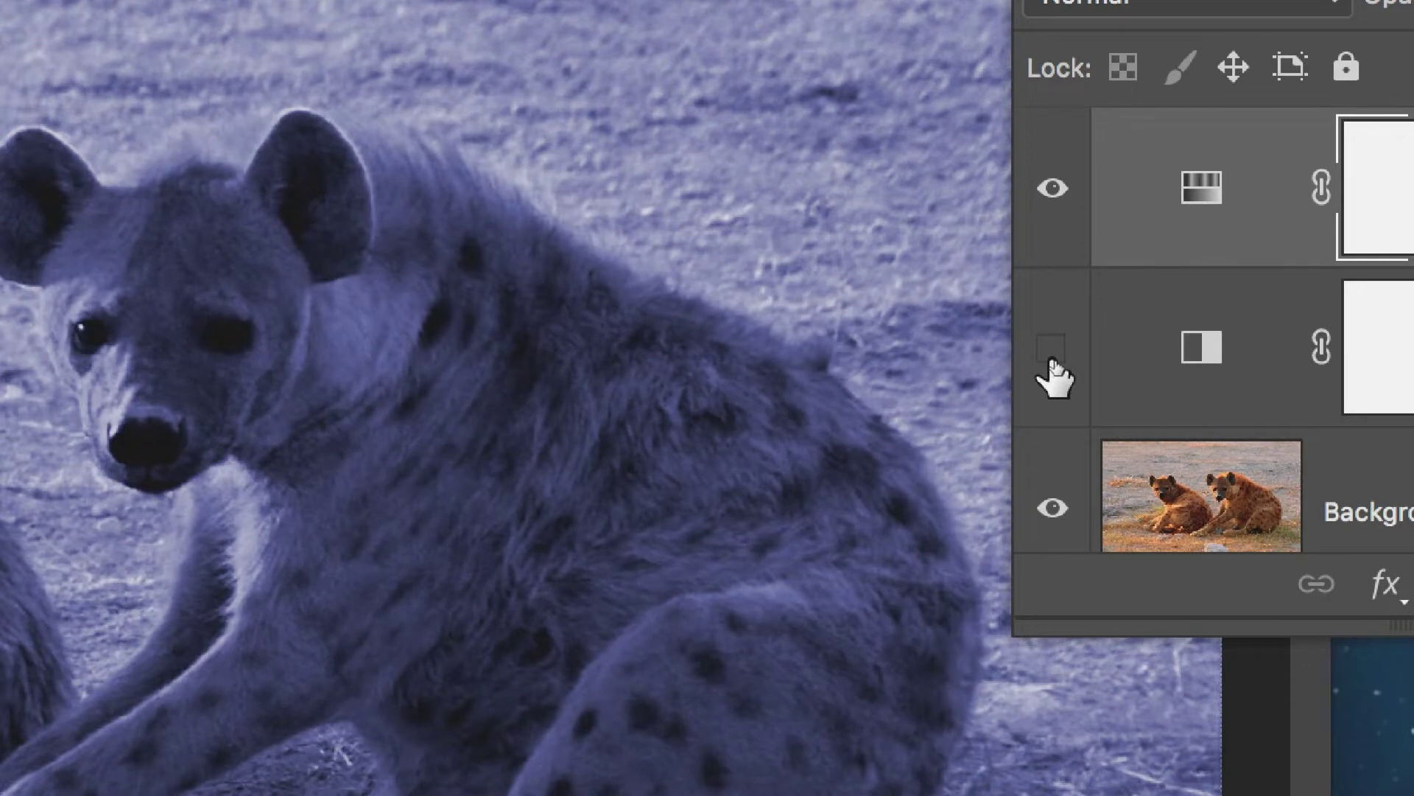
{"action": "left_click", "coordinate": [1053, 357]}
{"action": "left_click", "coordinate": [1052, 356]}
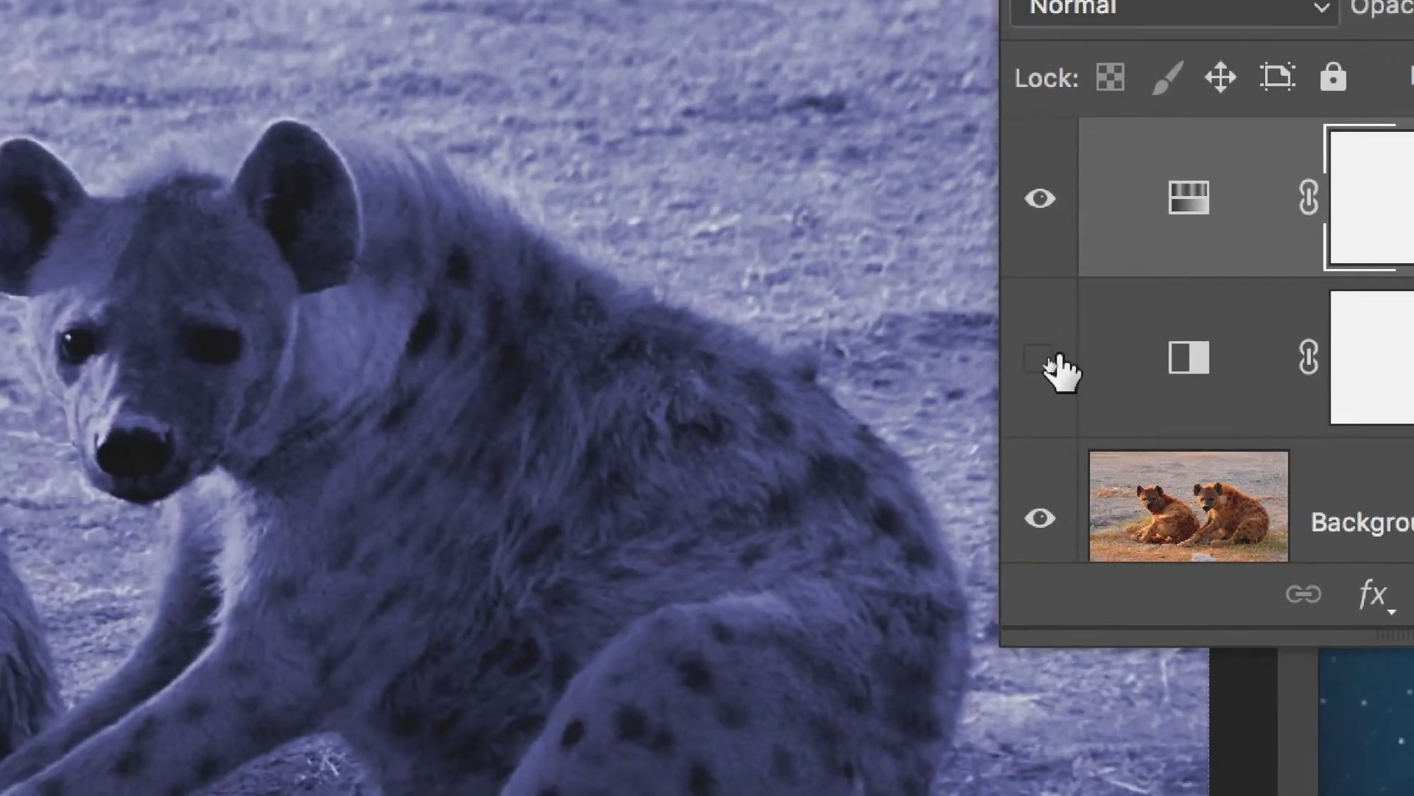
{"action": "left_click", "coordinate": [1053, 358]}
{"action": "left_click", "coordinate": [1045, 361]}
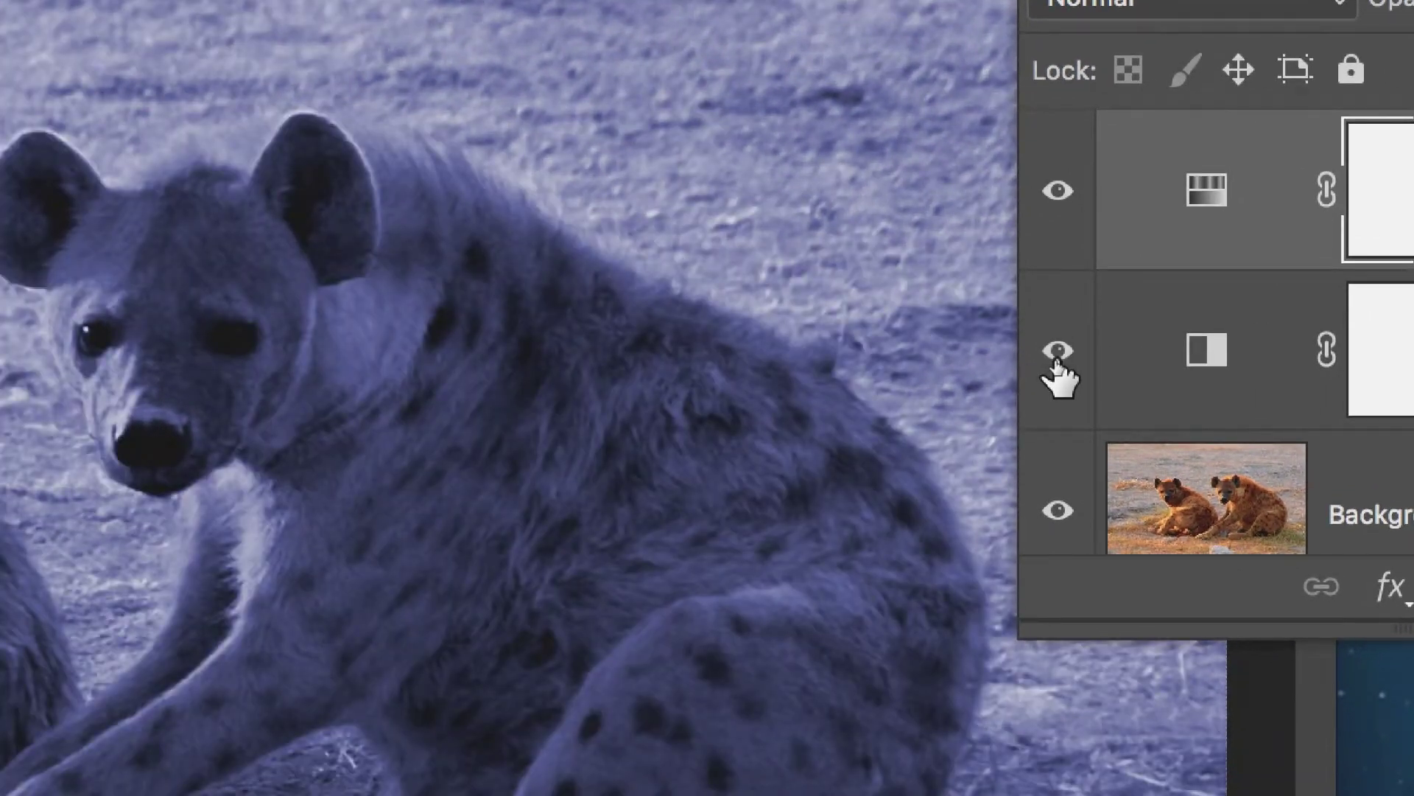
{"action": "left_click", "coordinate": [1045, 361]}
{"action": "left_click", "coordinate": [1059, 362]}
{"action": "left_click", "coordinate": [1058, 355]}
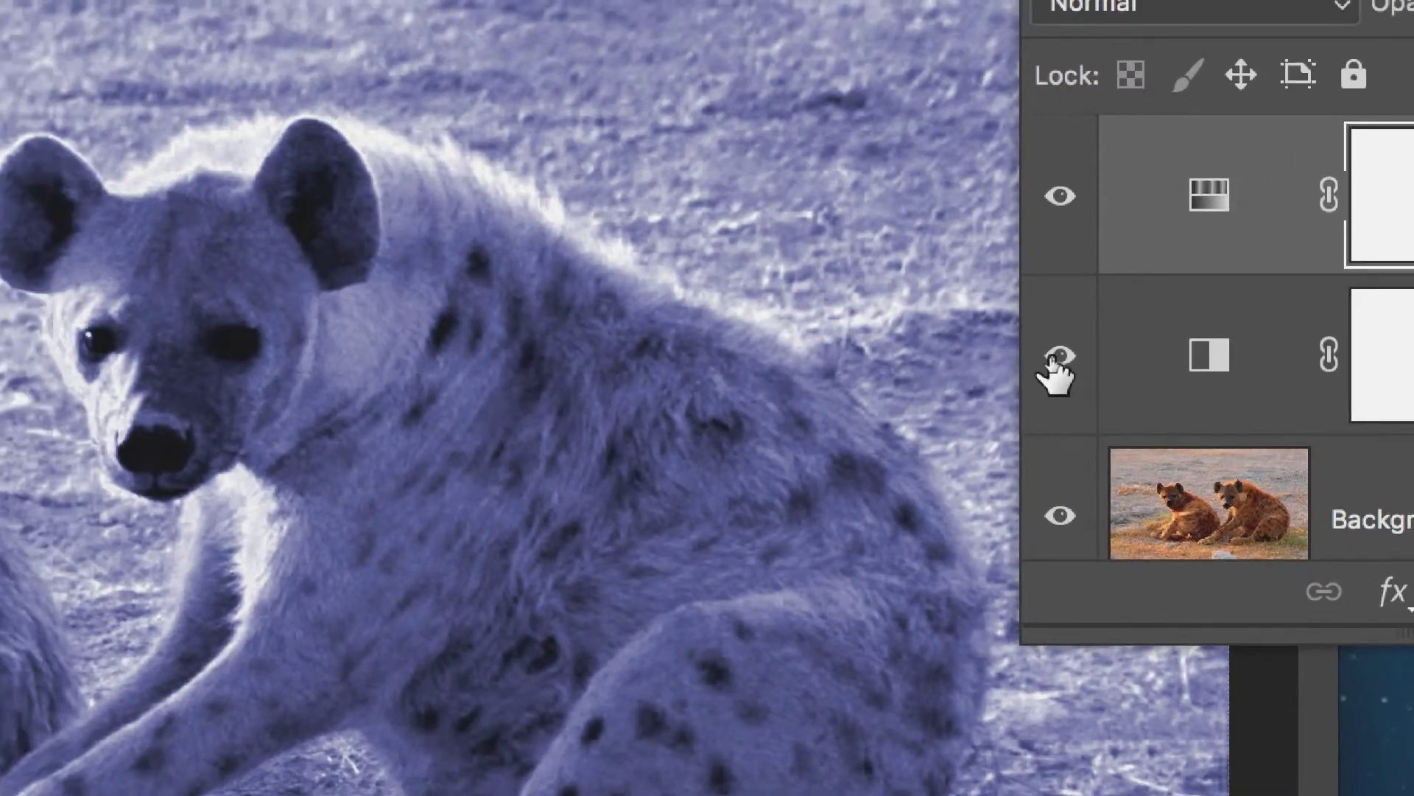
{"action": "left_click", "coordinate": [993, 340]}
{"action": "left_click", "coordinate": [993, 340]}
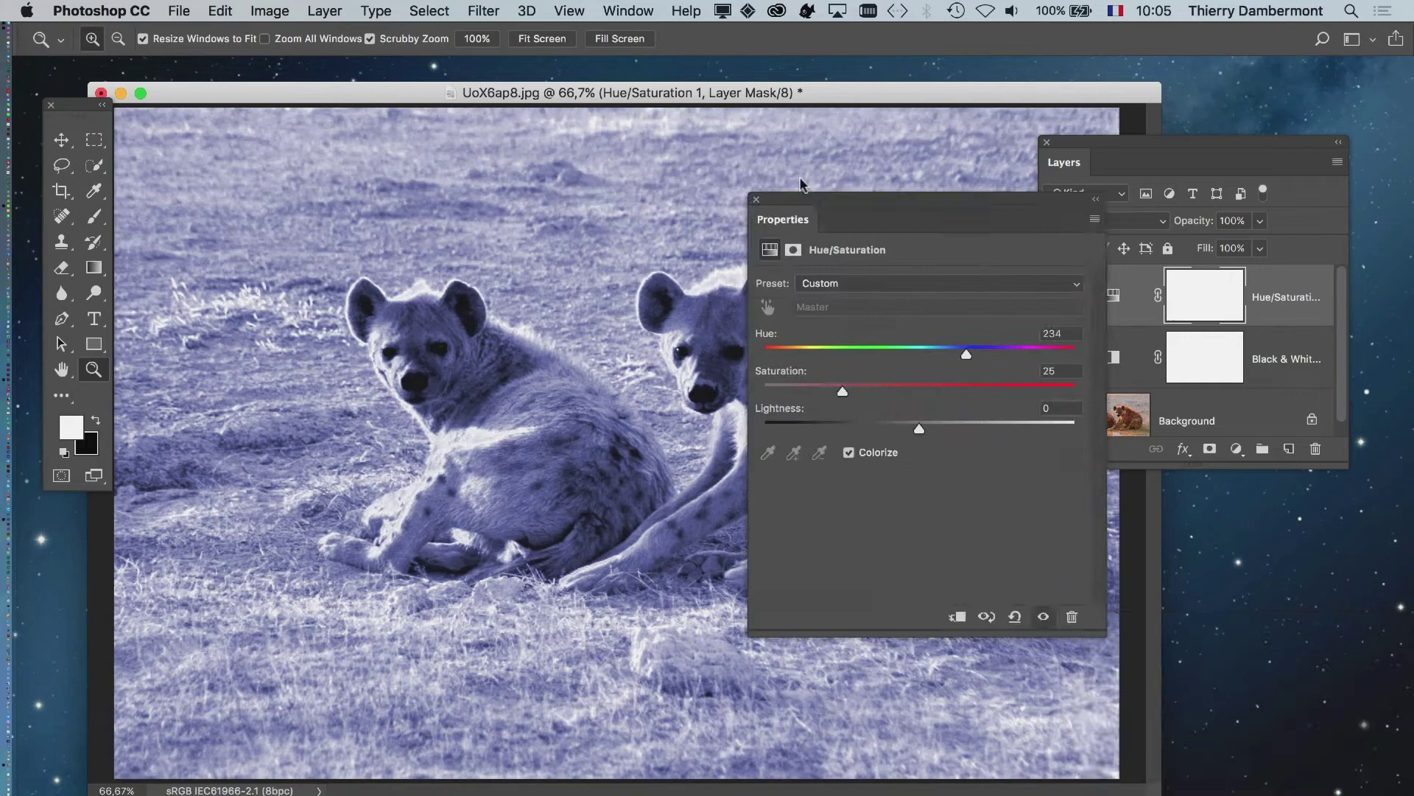
{"action": "left_click_drag", "start_coordinate": [801, 184], "coordinate": [154, 581]}
{"action": "left_click", "coordinate": [1055, 359]}
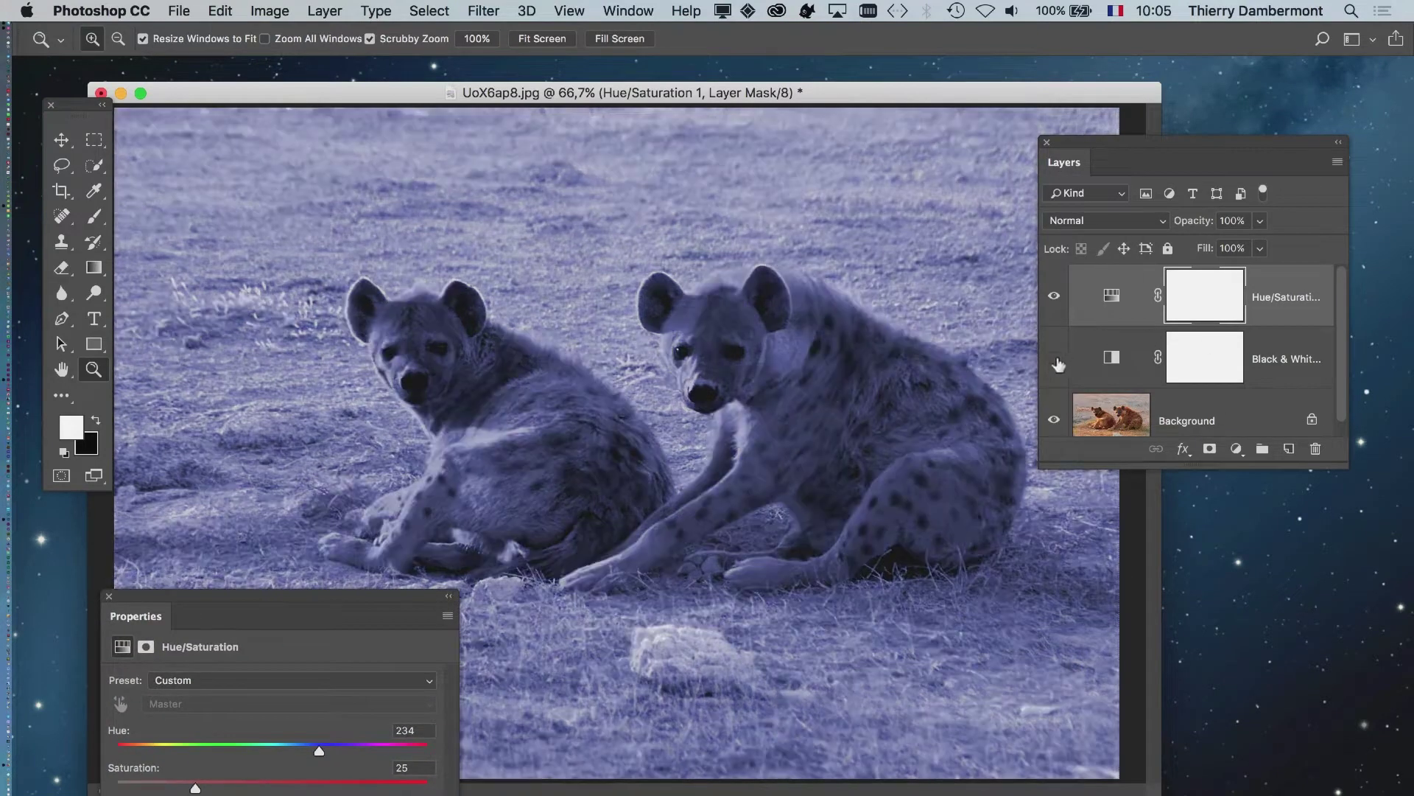
{"action": "left_click", "coordinate": [1056, 360]}
Step: Enlarge the Layers panel and add a Curves adjustment layer in Normal mode above the Hue/Saturation layer
{"action": "left_click_drag", "start_coordinate": [259, 603], "coordinate": [1300, 622]}
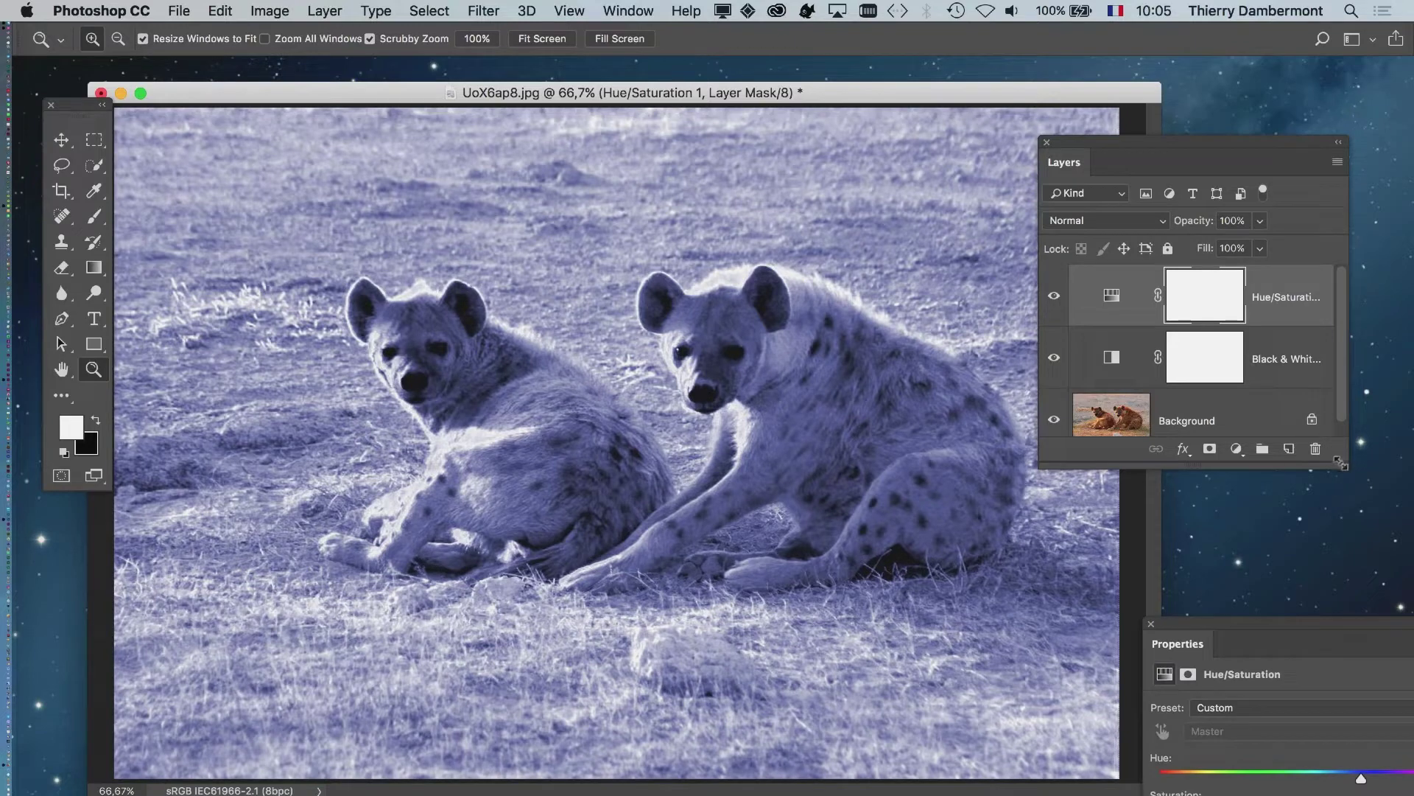
{"action": "left_click_drag", "start_coordinate": [1339, 462], "coordinate": [1341, 567]}
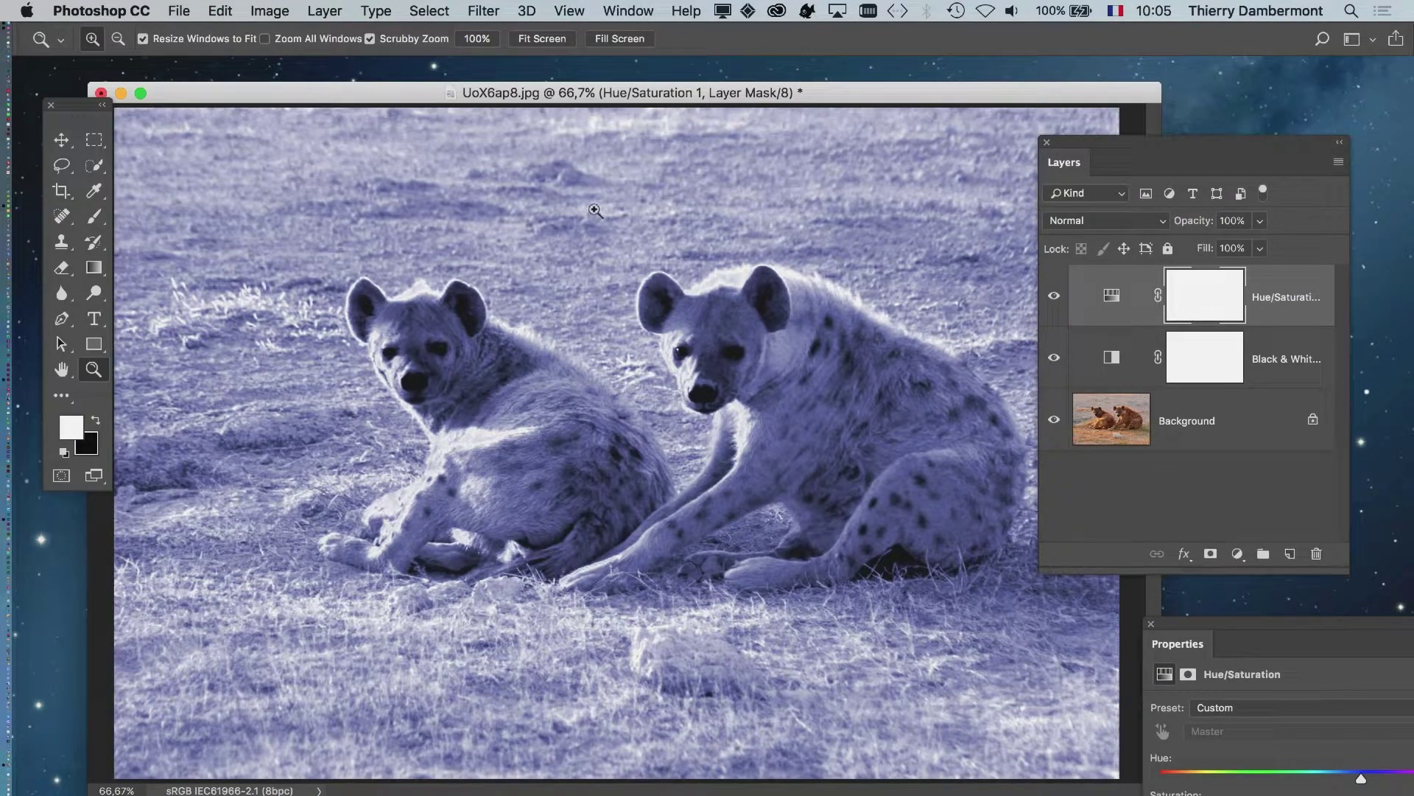
{"action": "left_click", "coordinate": [325, 11]}
{"action": "mouse_move", "coordinate": [500, 277]}
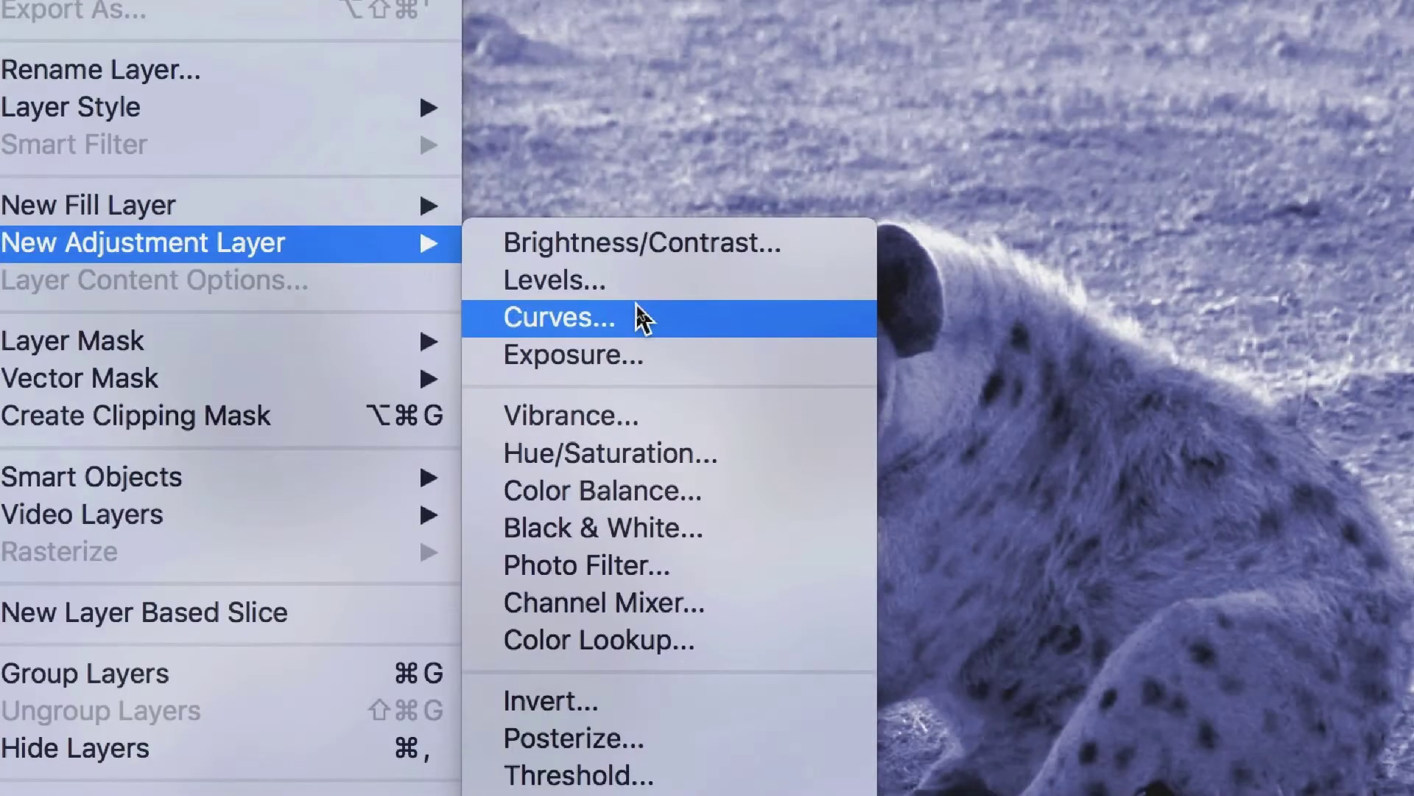
{"action": "left_click", "coordinate": [643, 318]}
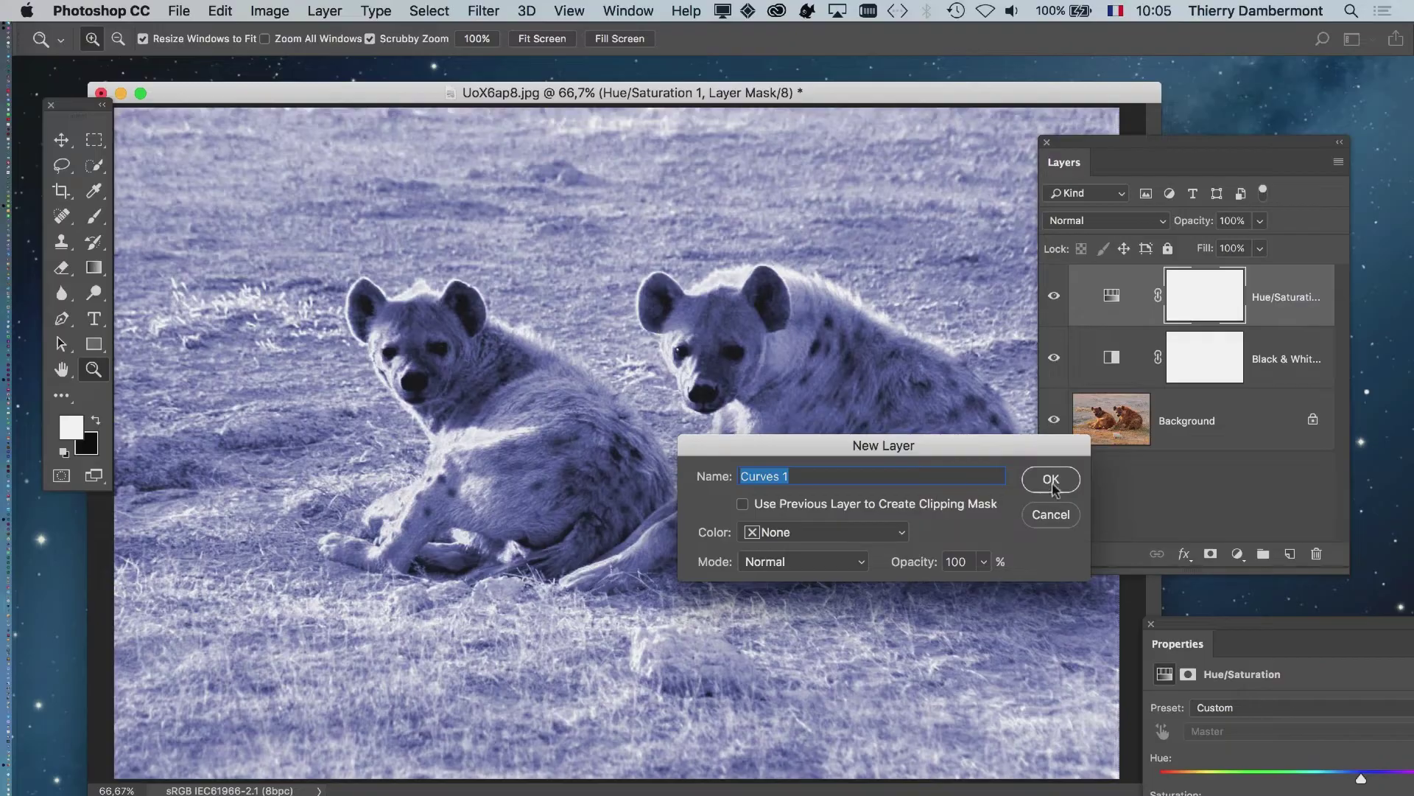
{"action": "left_click", "coordinate": [1055, 482]}
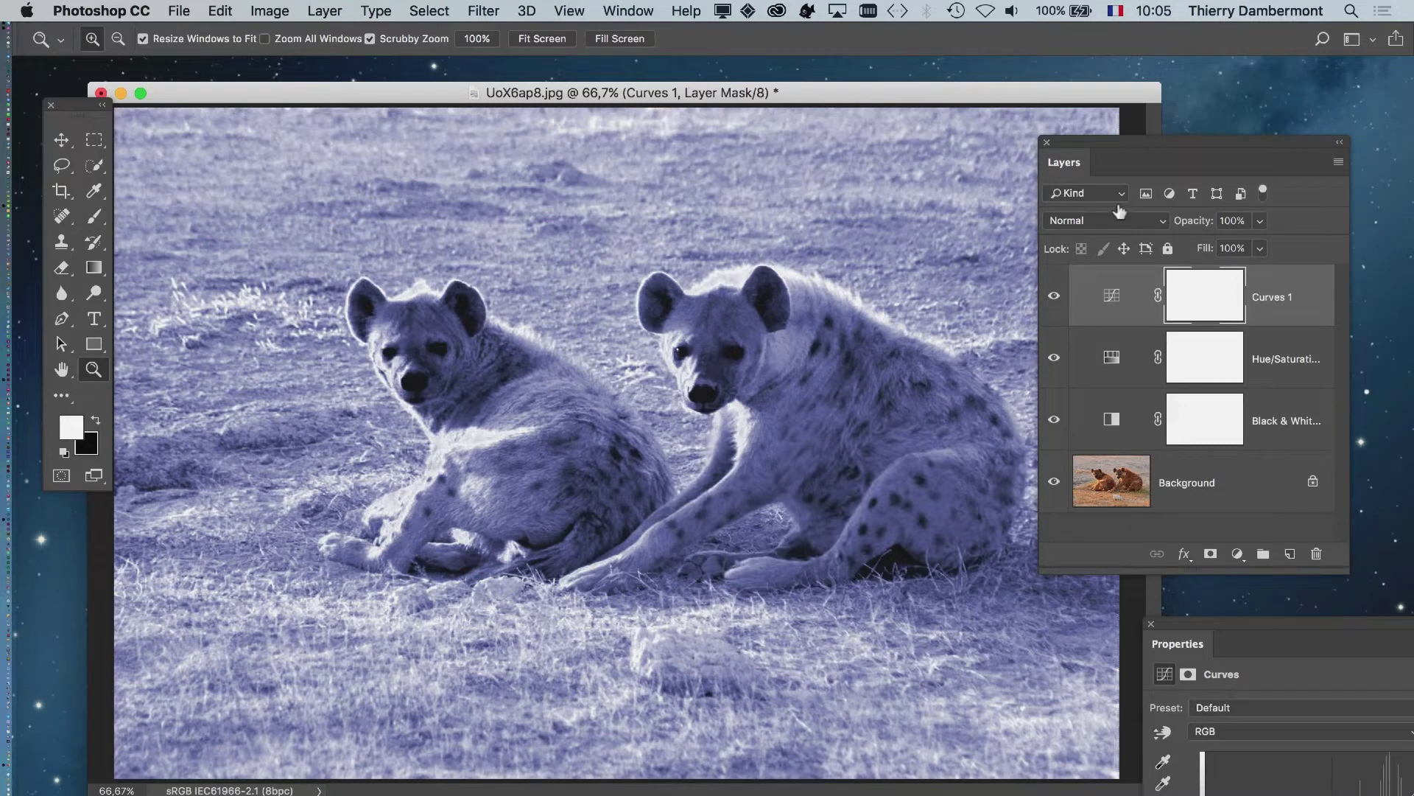
Step: Make room for the Curves settings and shape a contrast-boosting RGB S-curve with darker shadows and brighter highlights
{"action": "left_click_drag", "start_coordinate": [1246, 625], "coordinate": [927, 196]}
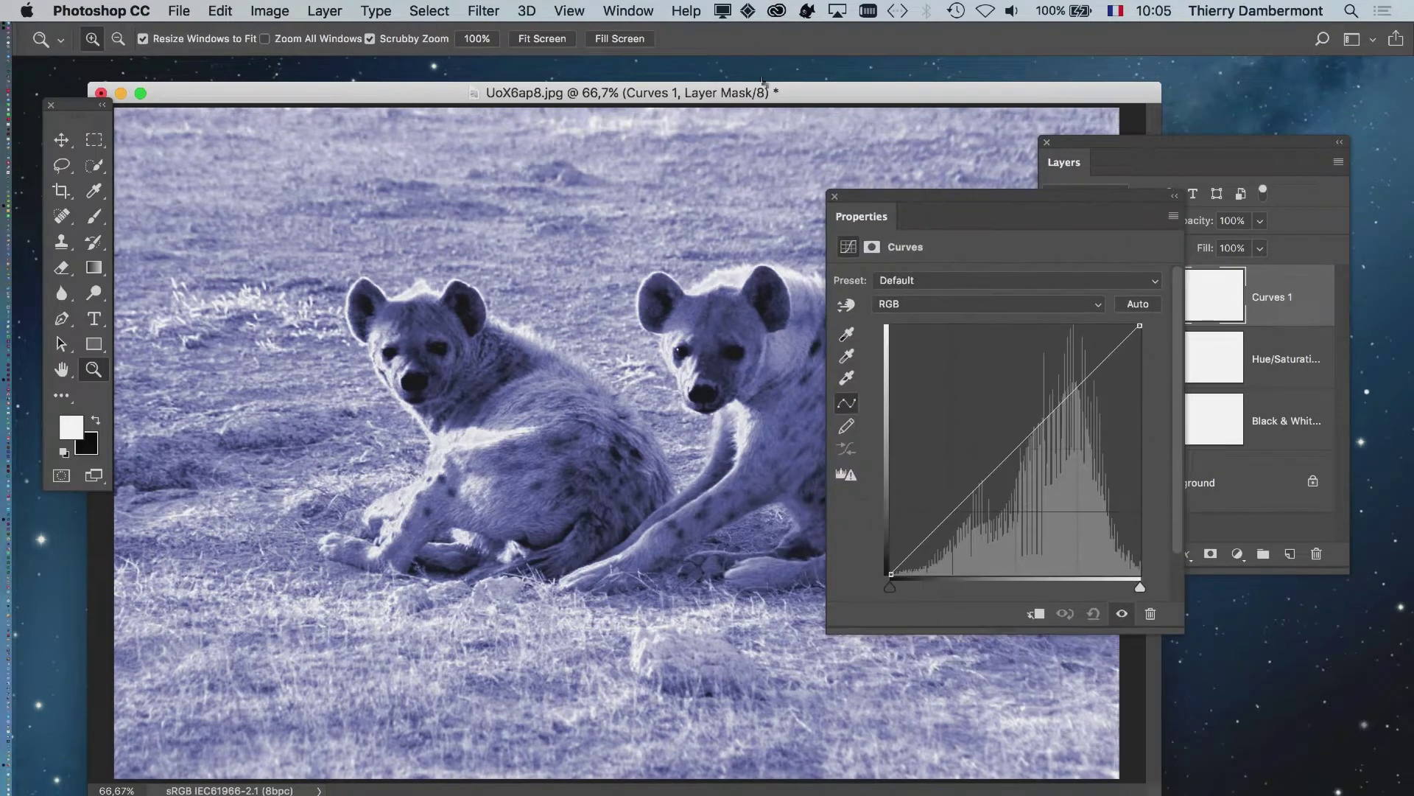
{"action": "left_click_drag", "start_coordinate": [747, 97], "coordinate": [671, 98]}
{"action": "left_click_drag", "start_coordinate": [1095, 142], "coordinate": [267, 775]}
{"action": "left_click_drag", "start_coordinate": [894, 196], "coordinate": [1076, 155]}
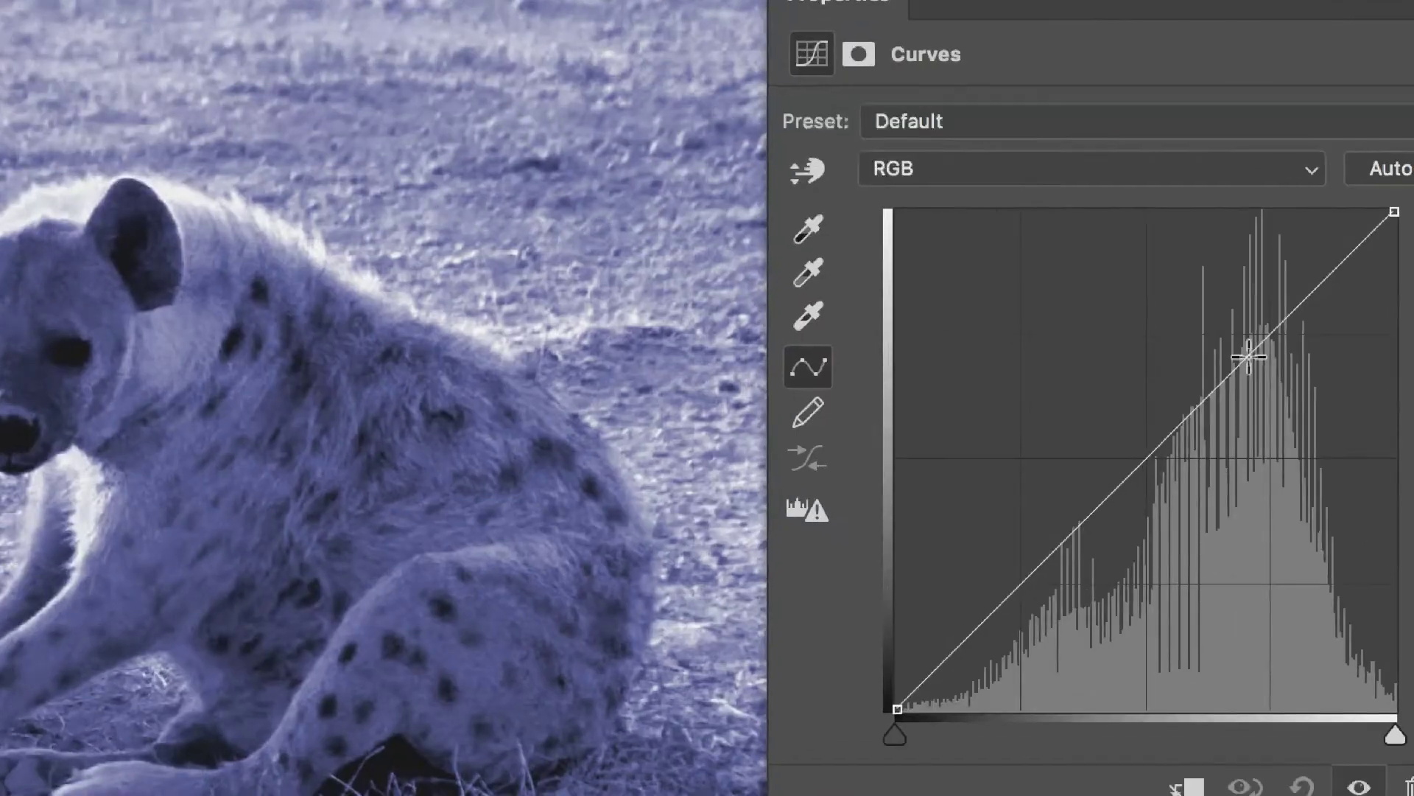
{"action": "left_click", "coordinate": [1249, 357]}
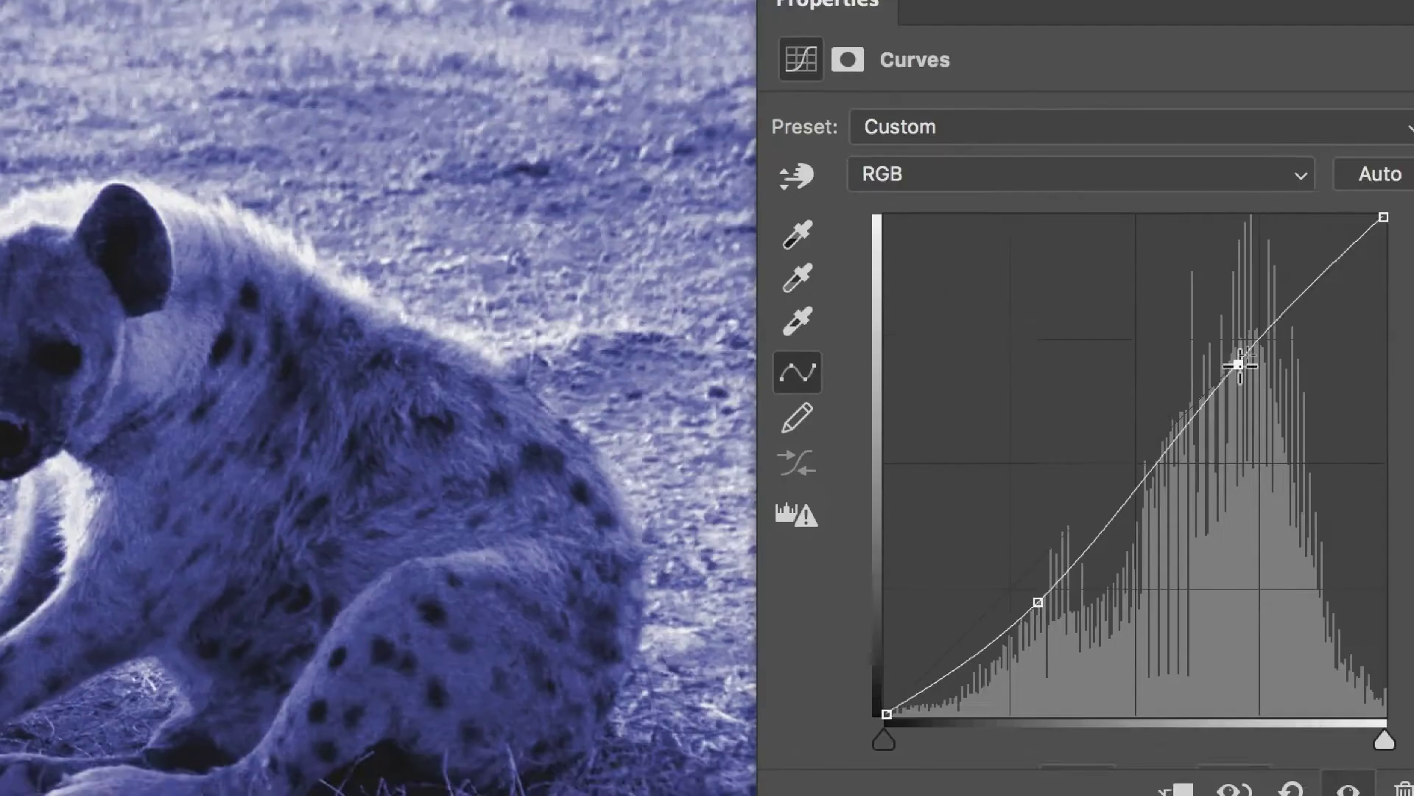
{"action": "left_click_drag", "start_coordinate": [1348, 230], "coordinate": [1332, 164]}
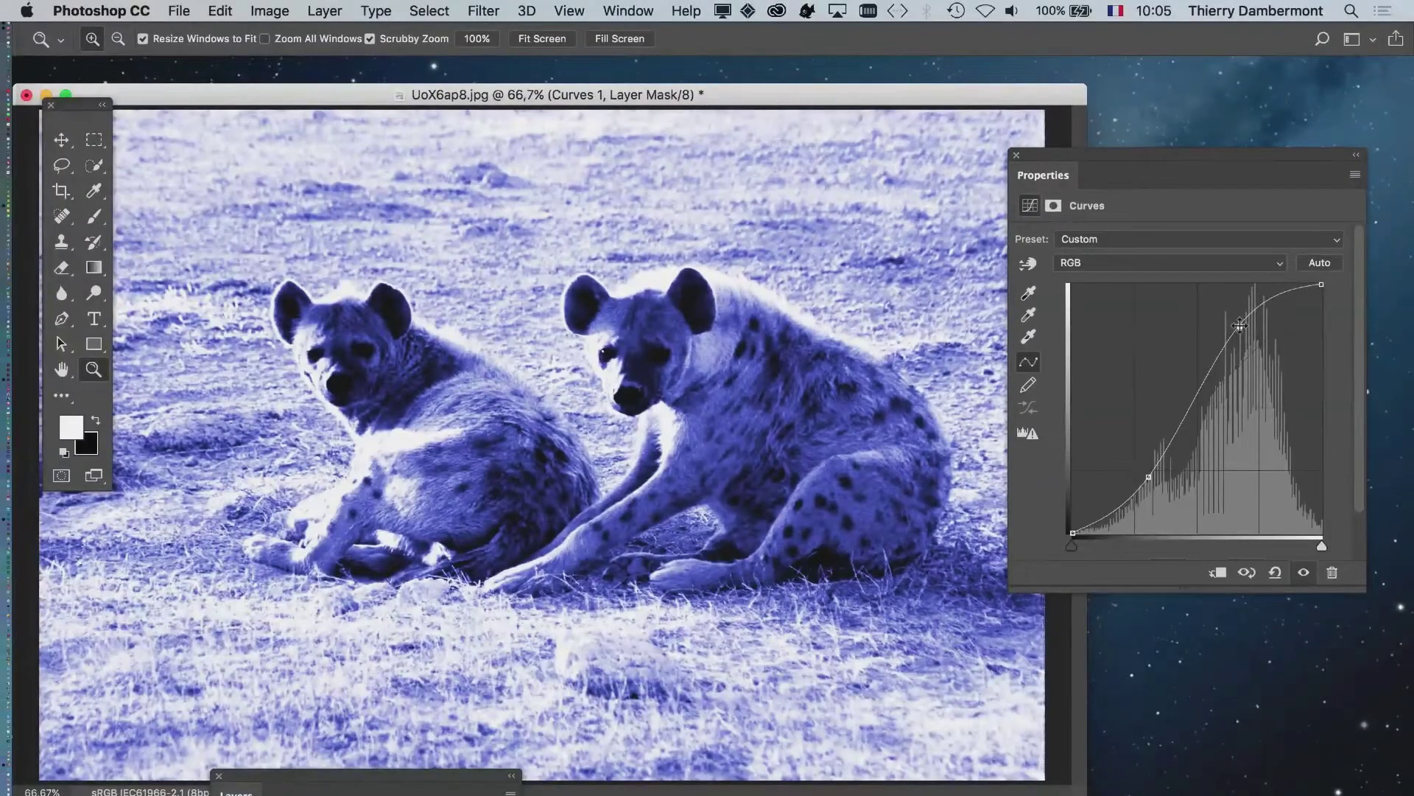
{"action": "left_click_drag", "start_coordinate": [1112, 156], "coordinate": [1110, 134]}
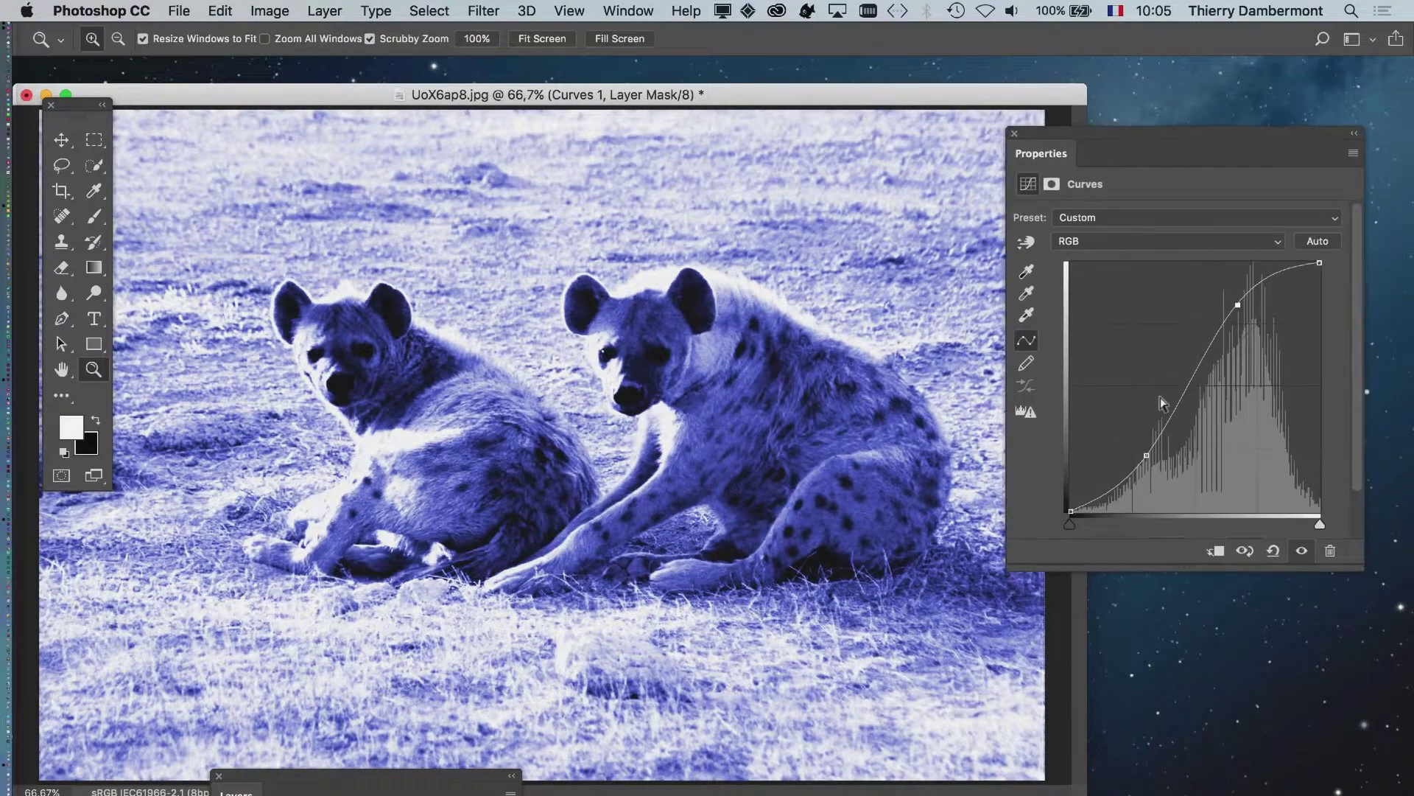
{"action": "left_click_drag", "start_coordinate": [1146, 456], "coordinate": [1151, 459]}
Step: Bring the Layers panel beside the photo and set the Curves layer's blending mode to Luminosity
{"action": "left_click_drag", "start_coordinate": [1051, 135], "coordinate": [1197, 381]}
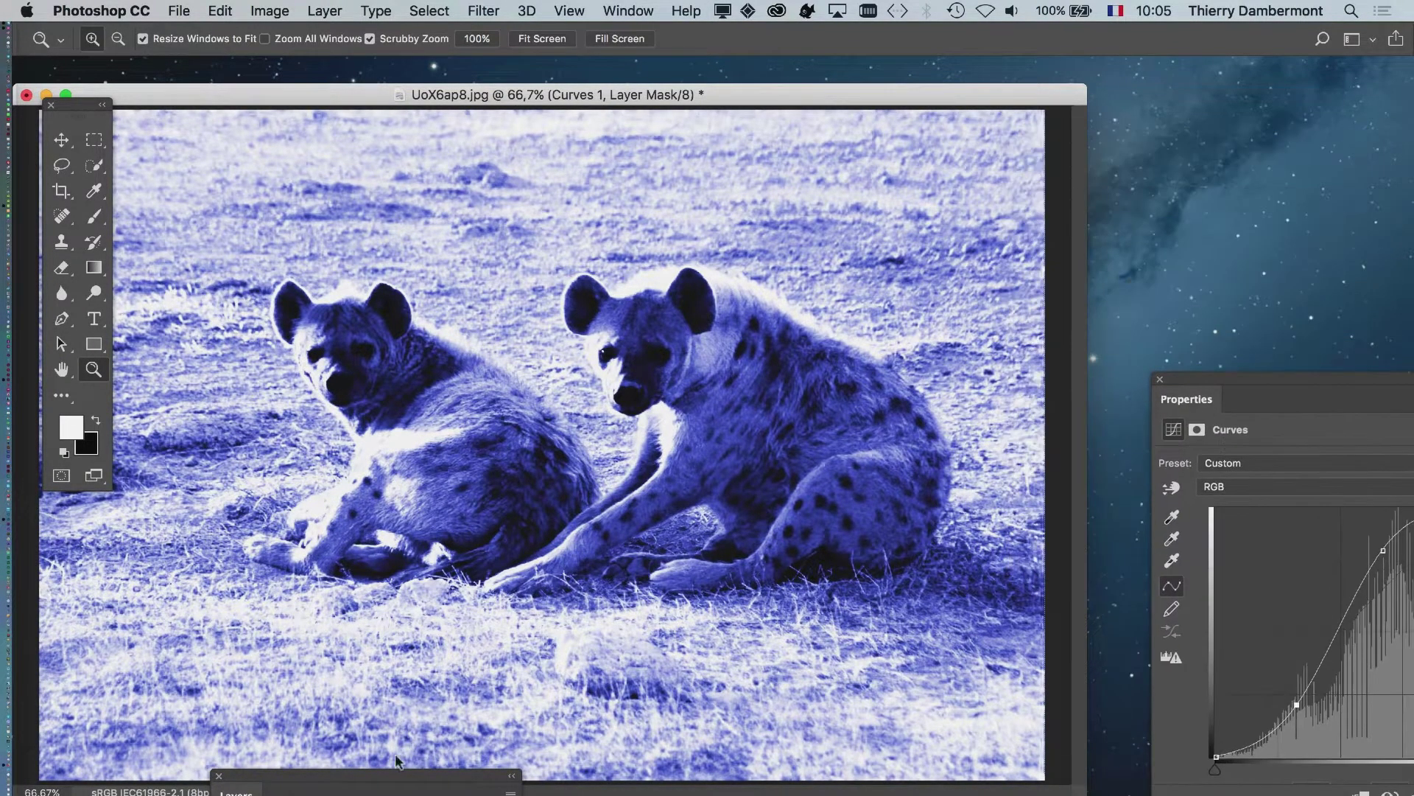
{"action": "left_click_drag", "start_coordinate": [398, 782], "coordinate": [1103, 188]}
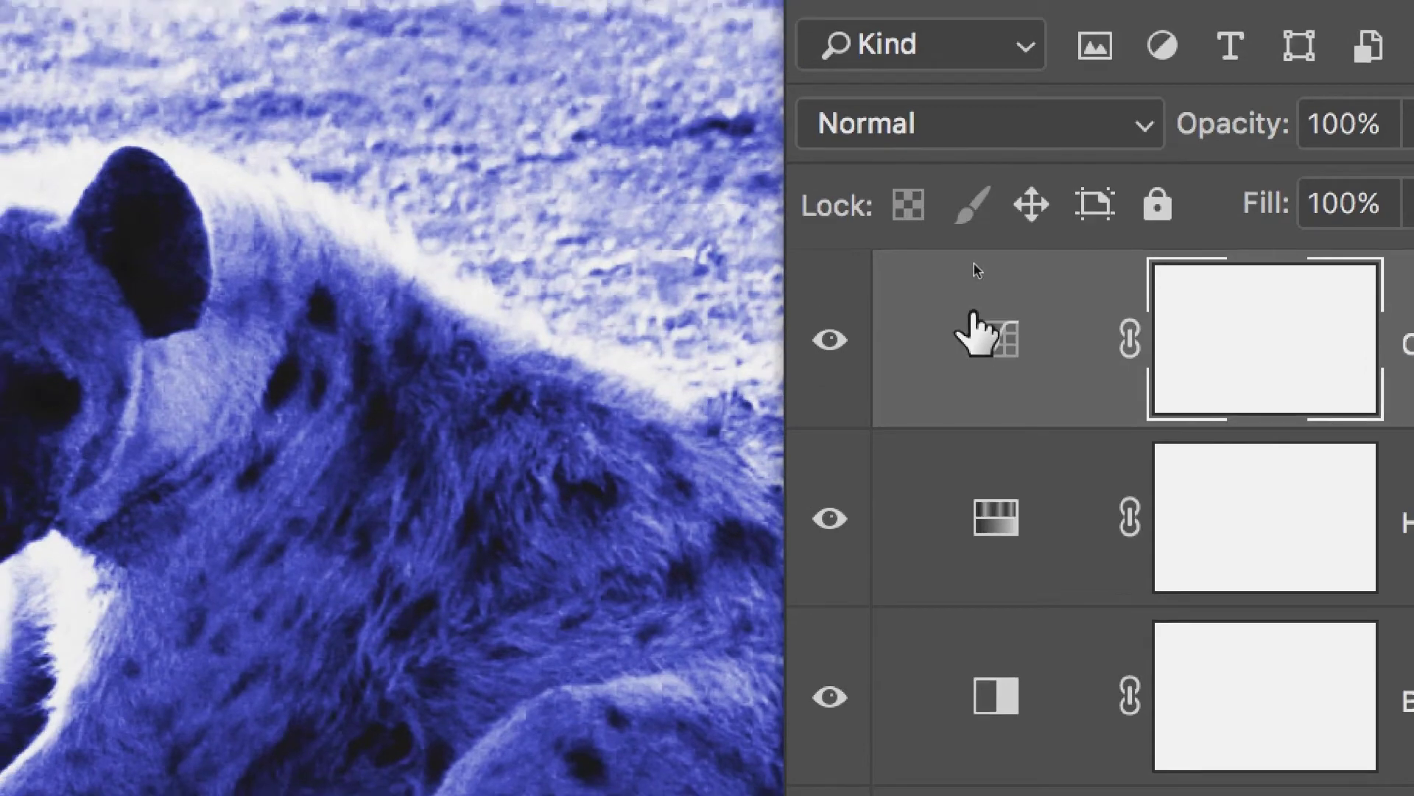
{"action": "left_click", "coordinate": [958, 123]}
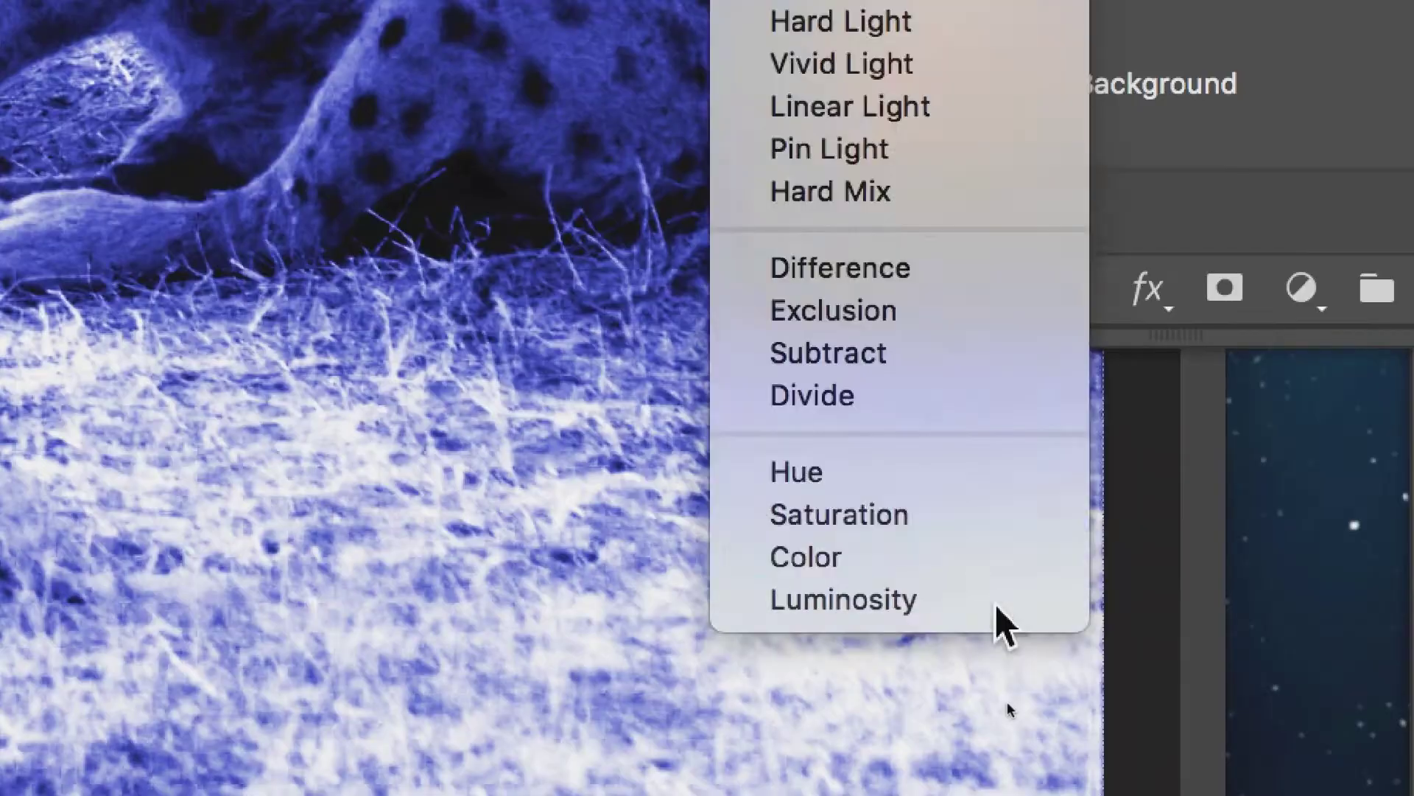
{"action": "left_click", "coordinate": [994, 615]}
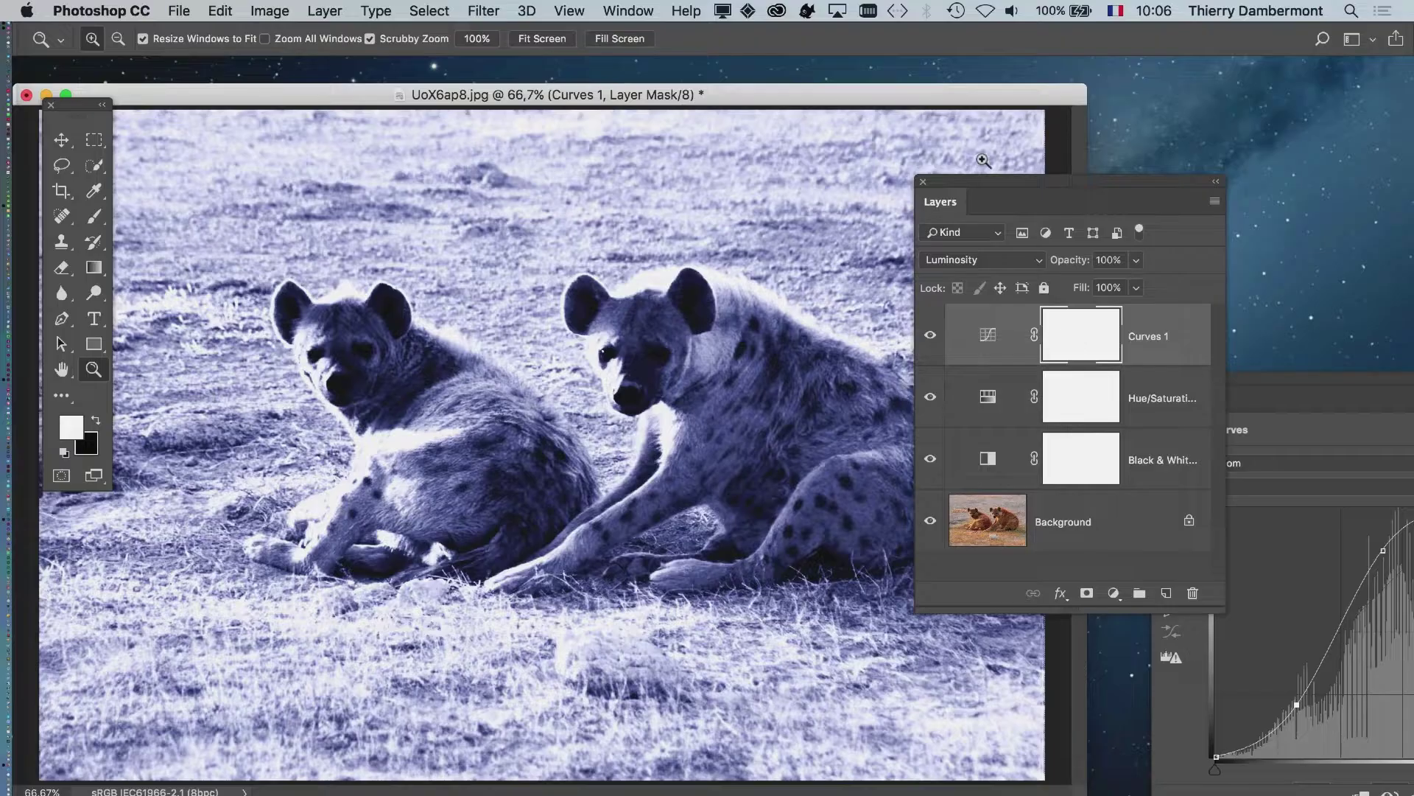
Step: Flatten the Curves layer's RGB curve for softer contrast by raising its shadow point and lowering its highlight point
{"action": "left_click_drag", "start_coordinate": [988, 183], "coordinate": [234, 678]}
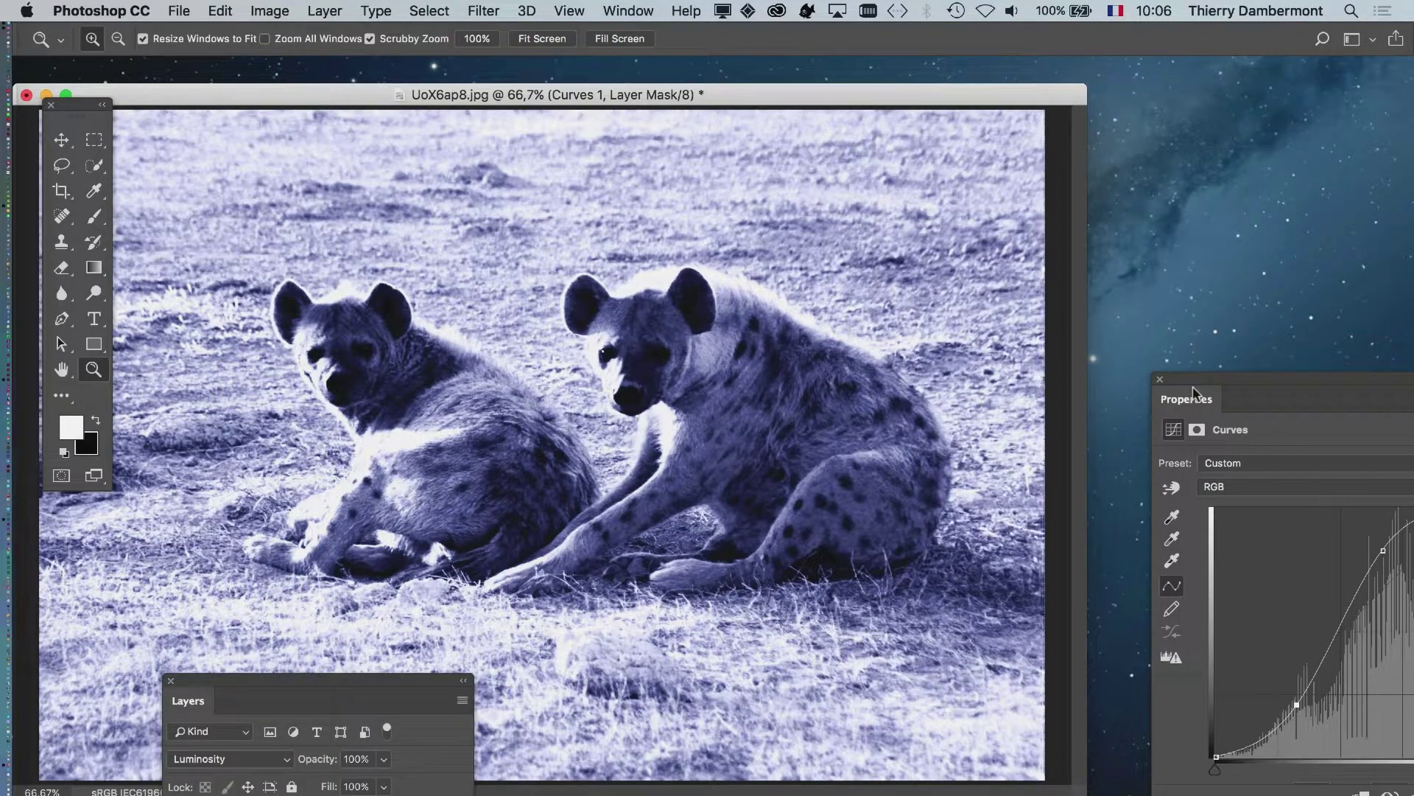
{"action": "left_click_drag", "start_coordinate": [1193, 392], "coordinate": [915, 151]}
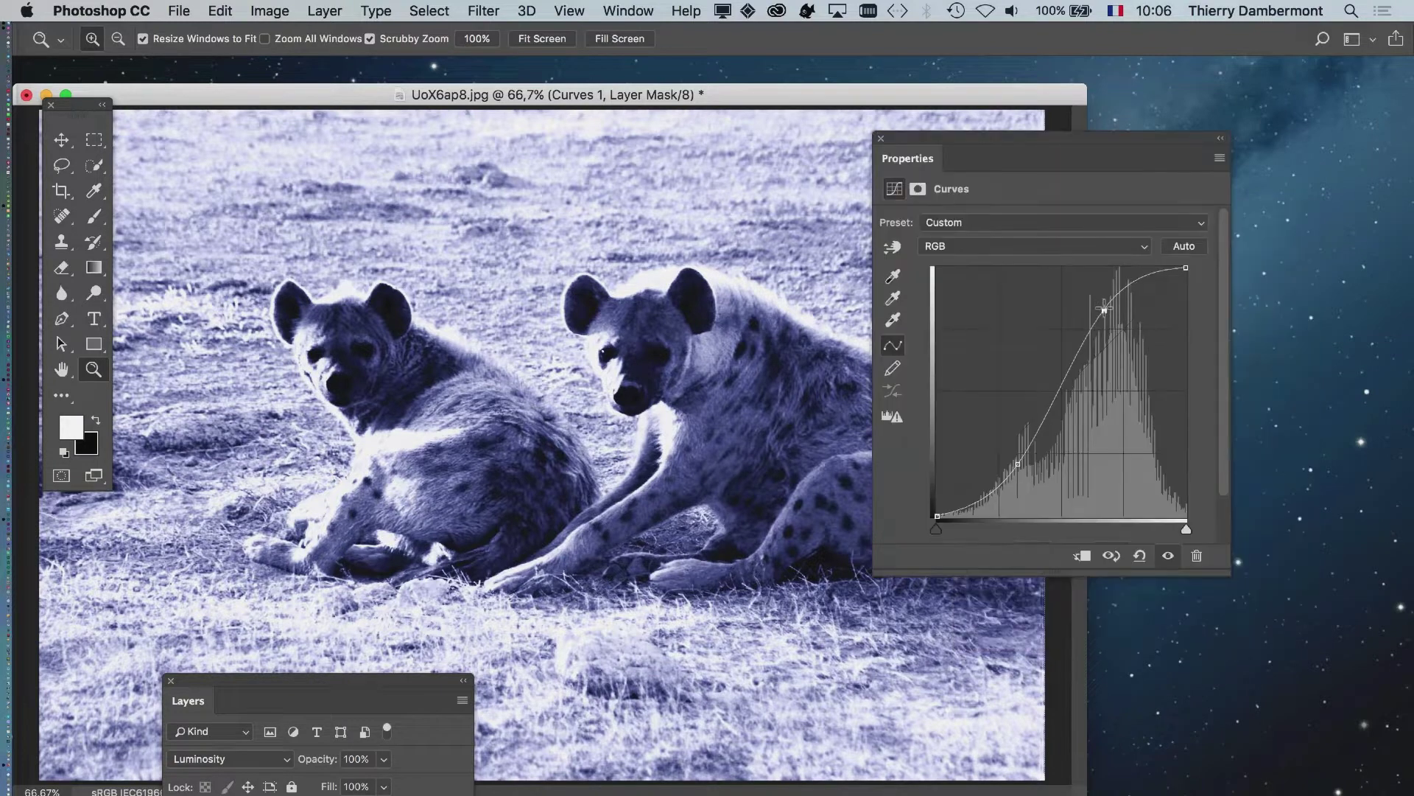
{"action": "mouse_move", "coordinate": [1104, 310]}
{"action": "left_mouse_down"}
{"action": "mouse_move", "coordinate": [1120, 341]}
{"action": "mouse_move", "coordinate": [1098, 311]}
{"action": "left_mouse_up"}
{"action": "mouse_move", "coordinate": [1015, 466]}
{"action": "left_mouse_down"}
{"action": "mouse_move", "coordinate": [1019, 482]}
{"action": "mouse_move", "coordinate": [1001, 444]}
{"action": "left_mouse_up"}
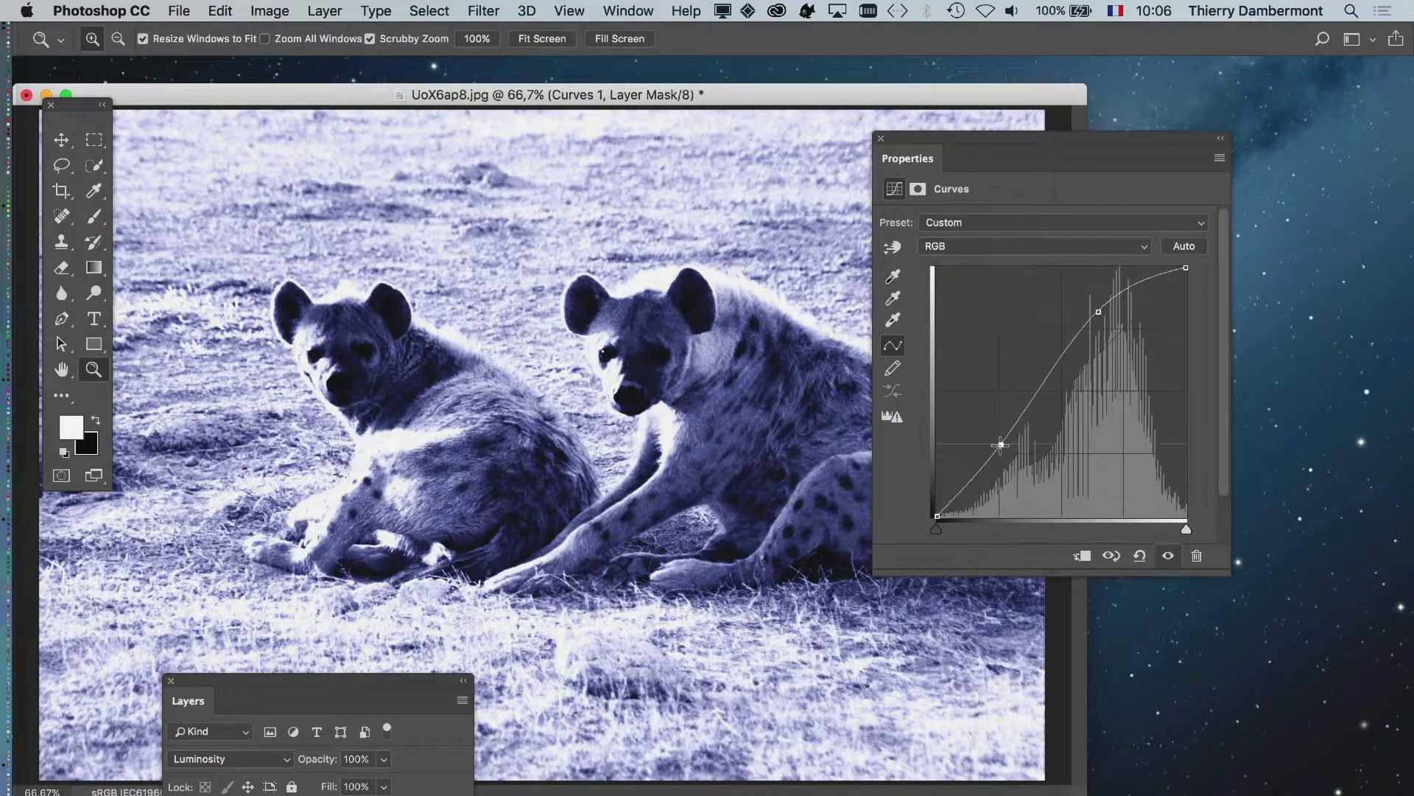
{"action": "left_click_drag", "start_coordinate": [1098, 312], "coordinate": [1110, 354]}
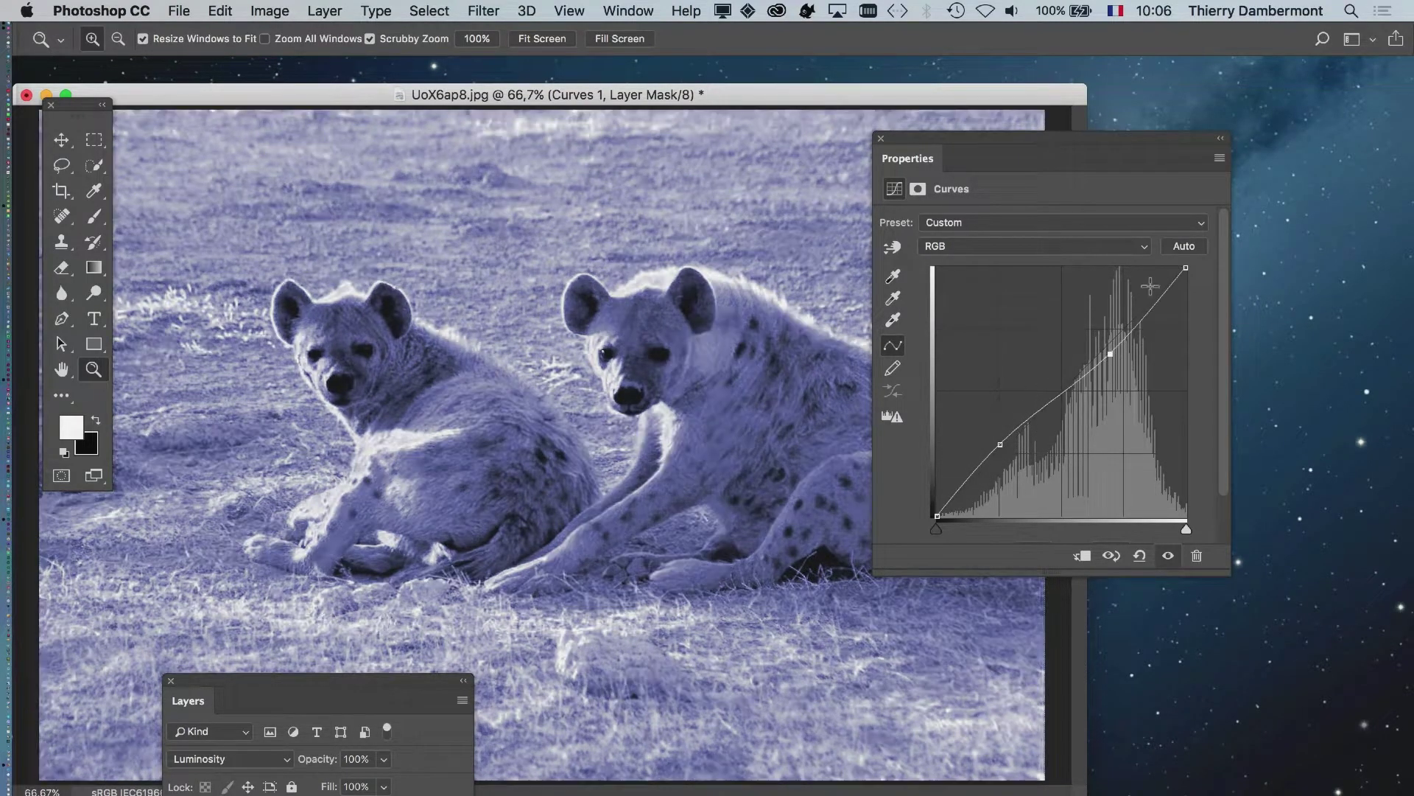
{"action": "left_click_drag", "start_coordinate": [998, 444], "coordinate": [1014, 442]}
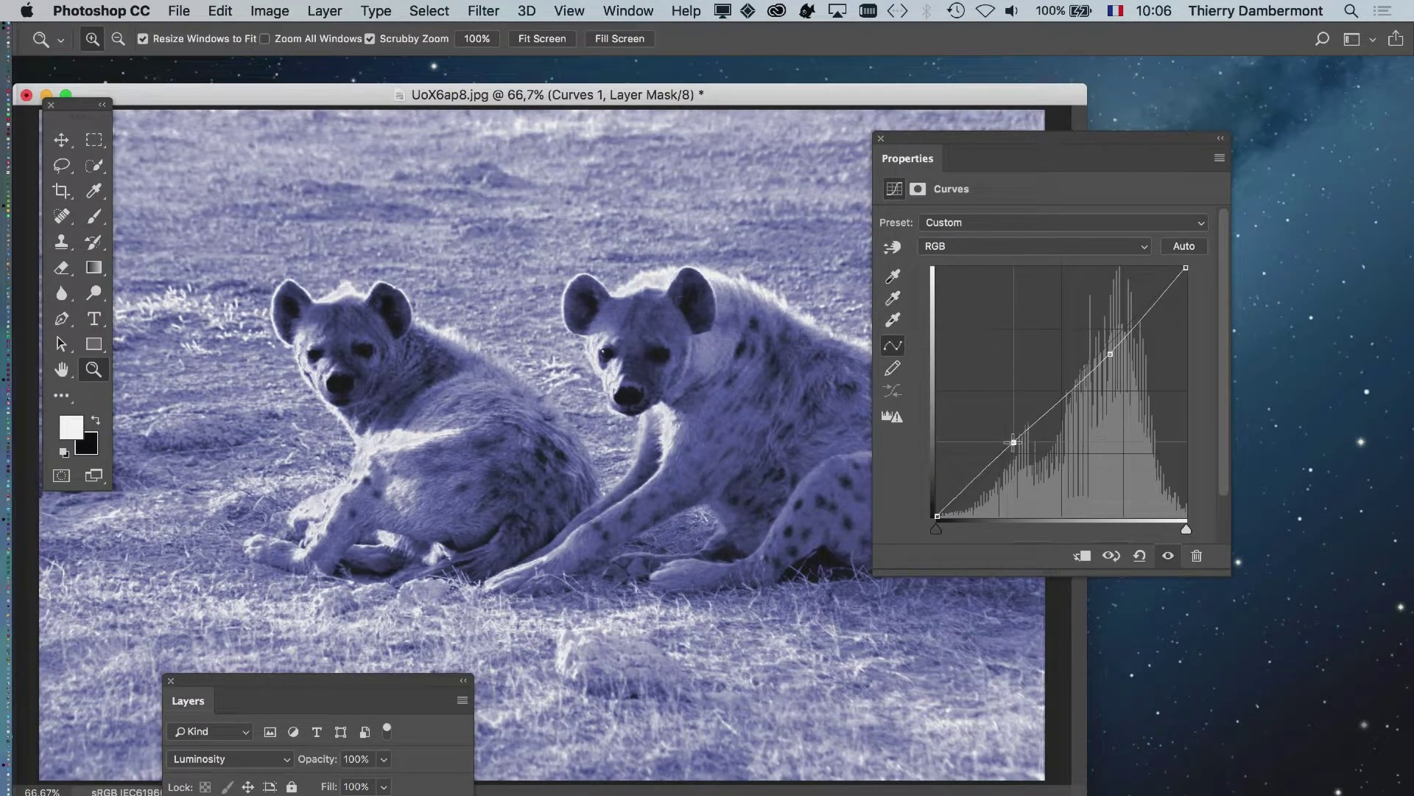
{"action": "left_click_drag", "start_coordinate": [1111, 352], "coordinate": [1113, 356]}
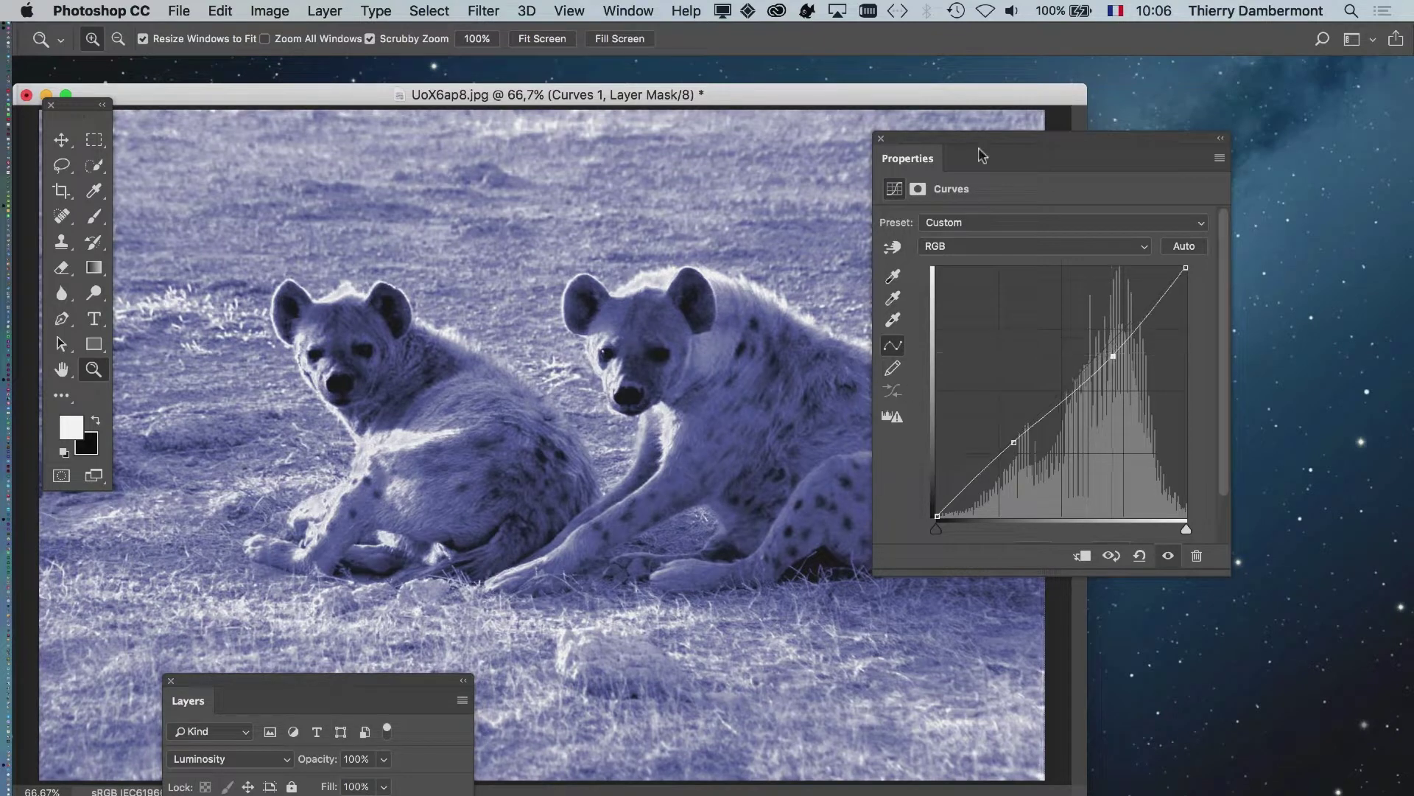
Step: Show the Black & White, Hue/Saturation and Curves layers one after another over the original photo to compare each adjustment's effect
{"action": "left_click_drag", "start_coordinate": [905, 142], "coordinate": [1133, 593]}
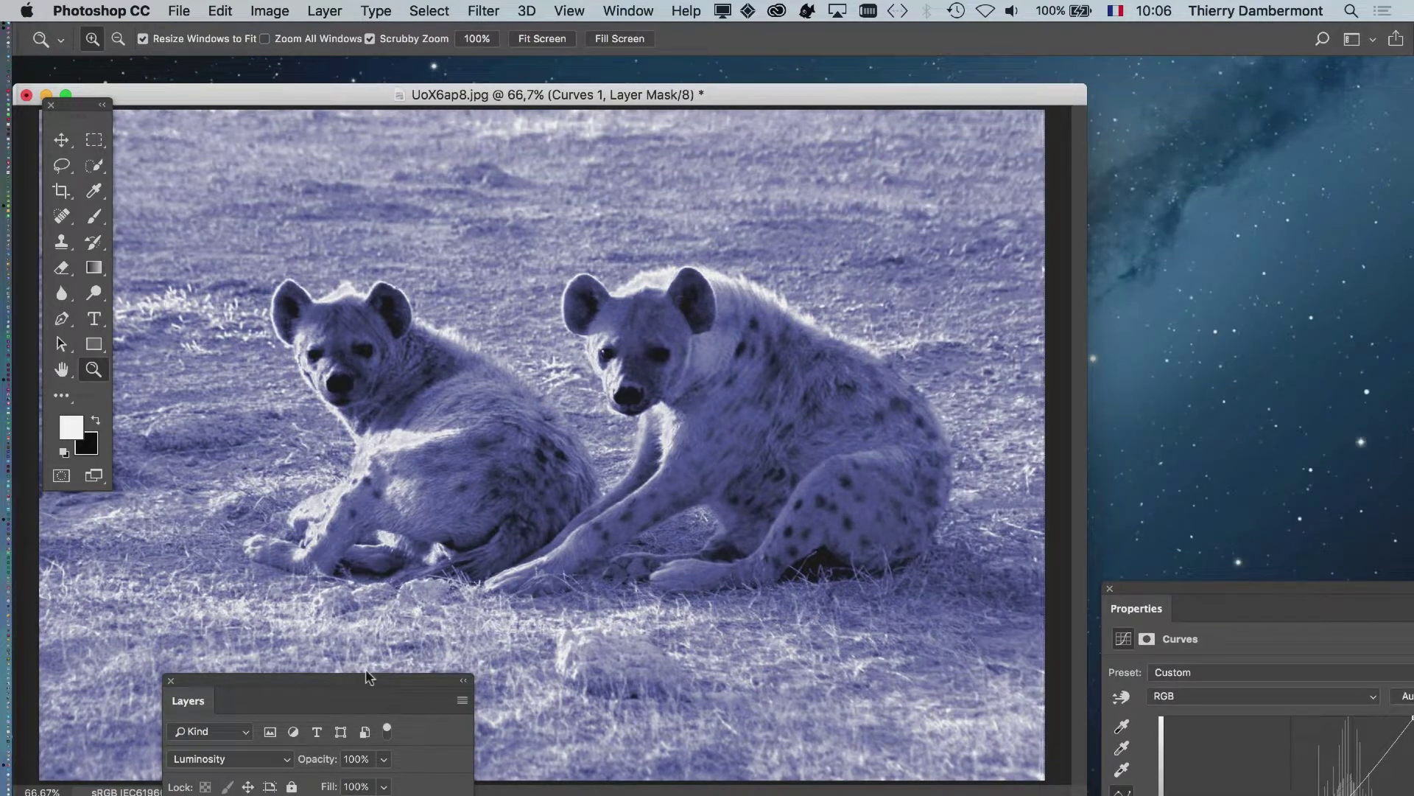
{"action": "left_click_drag", "start_coordinate": [407, 679], "coordinate": [1293, 100]}
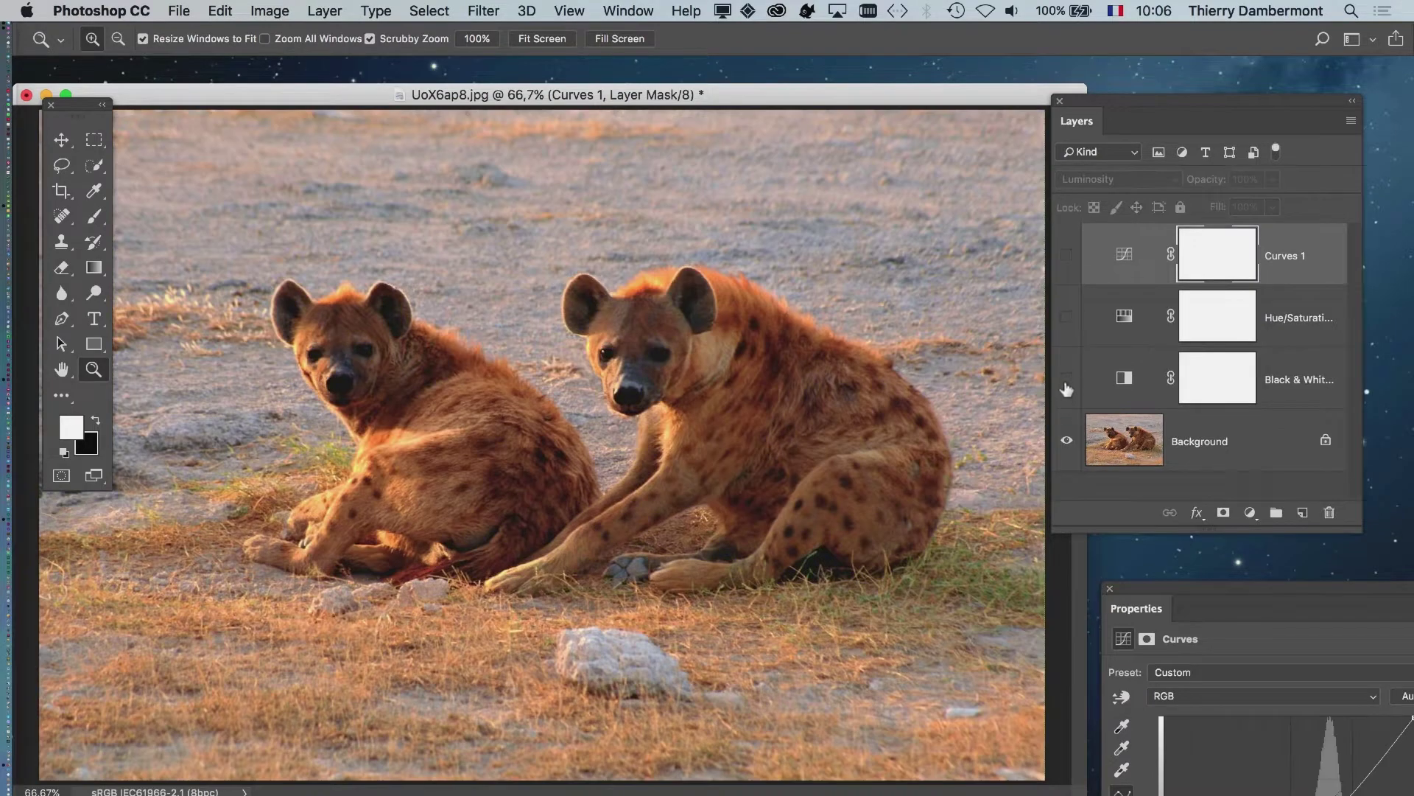
{"action": "left_click", "coordinate": [1066, 379]}
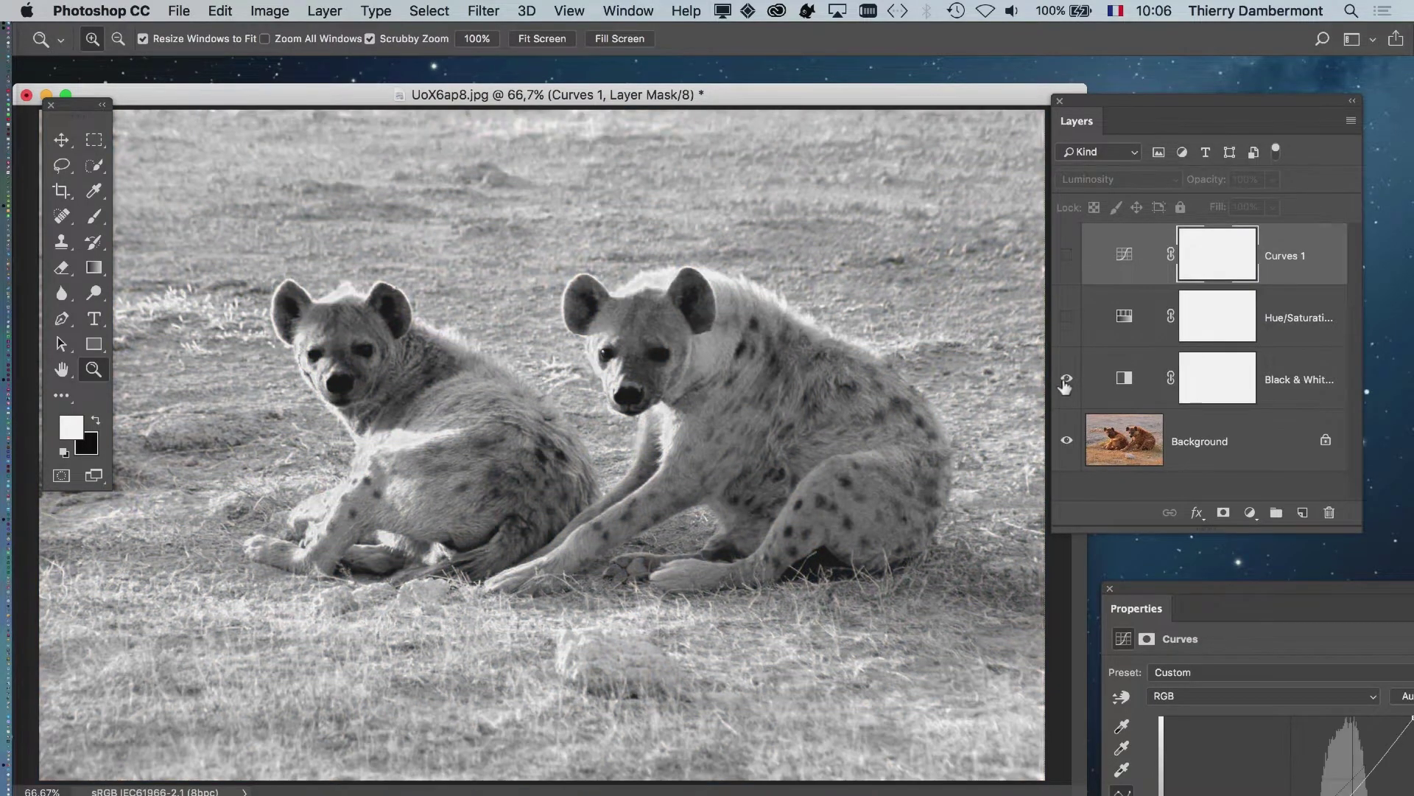
{"action": "left_click", "coordinate": [1066, 318]}
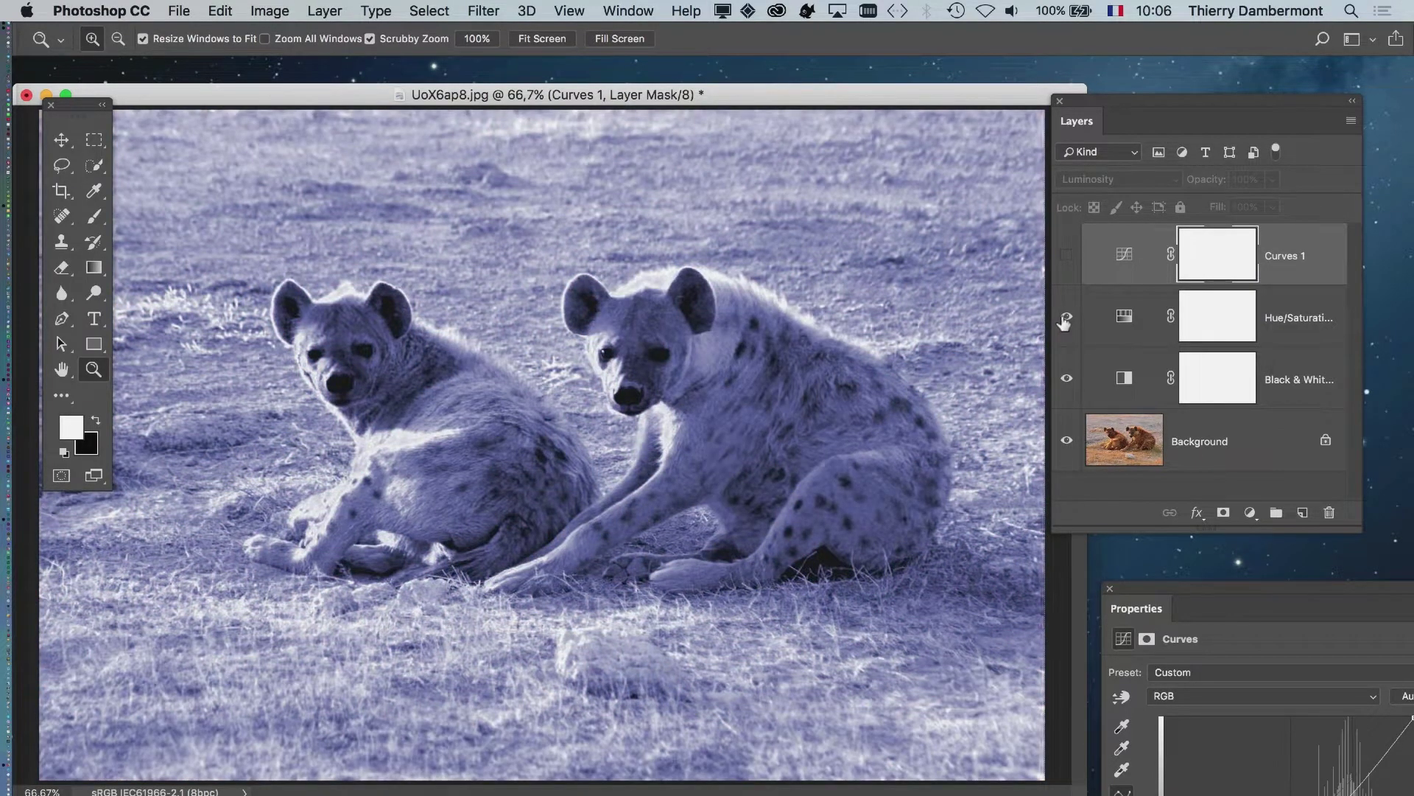
{"action": "left_click", "coordinate": [1066, 258]}
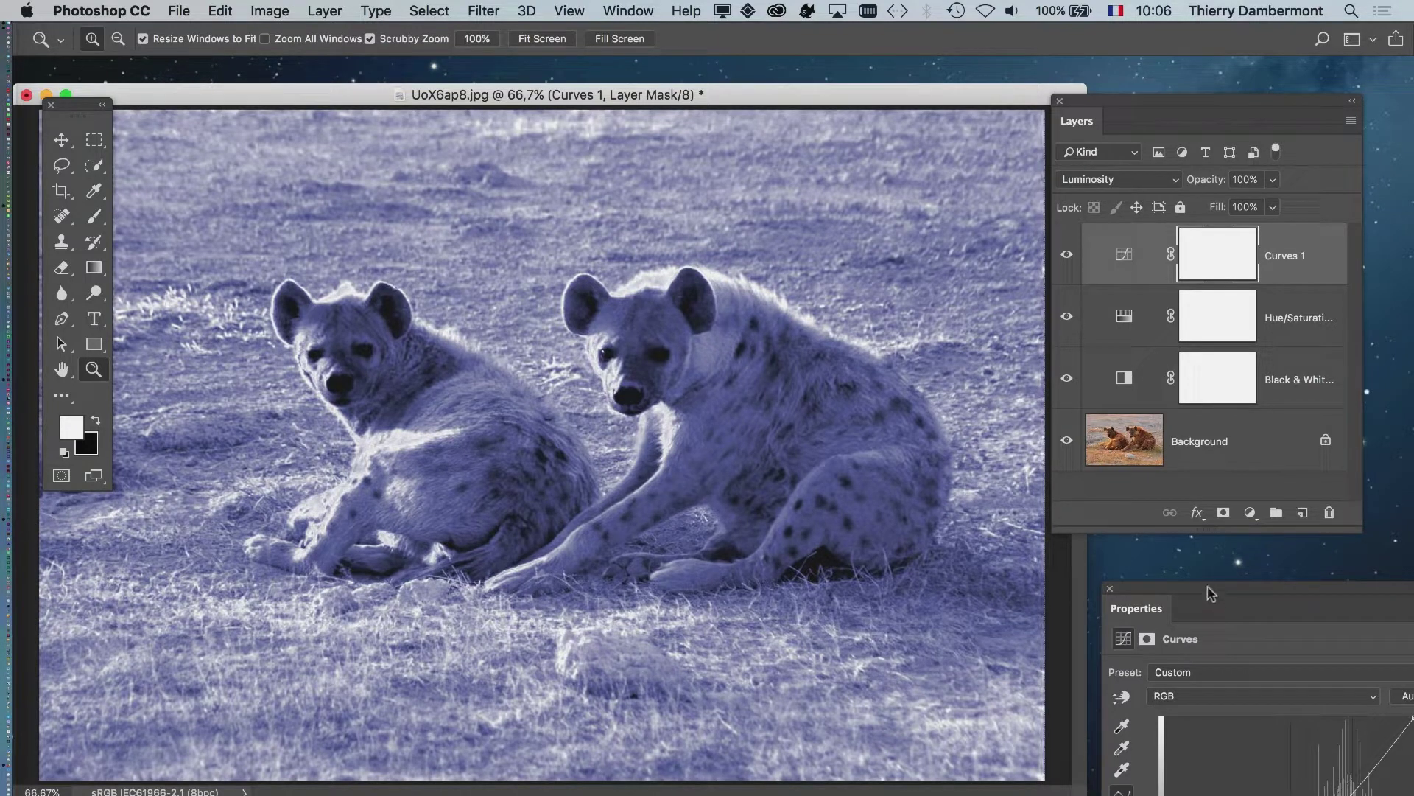
{"action": "left_click", "coordinate": [1065, 256]}
{"action": "left_click", "coordinate": [1065, 257]}
Step: Darken the midtones on the Curves layer's RGB curve and add a deep-shadow point and a raised highlight point for stronger contrast
{"action": "left_click_drag", "start_coordinate": [1194, 593], "coordinate": [998, 206]}
{"action": "left_click_drag", "start_coordinate": [1149, 423], "coordinate": [1150, 436]}
{"action": "left_click_drag", "start_coordinate": [1048, 501], "coordinate": [1049, 509]}
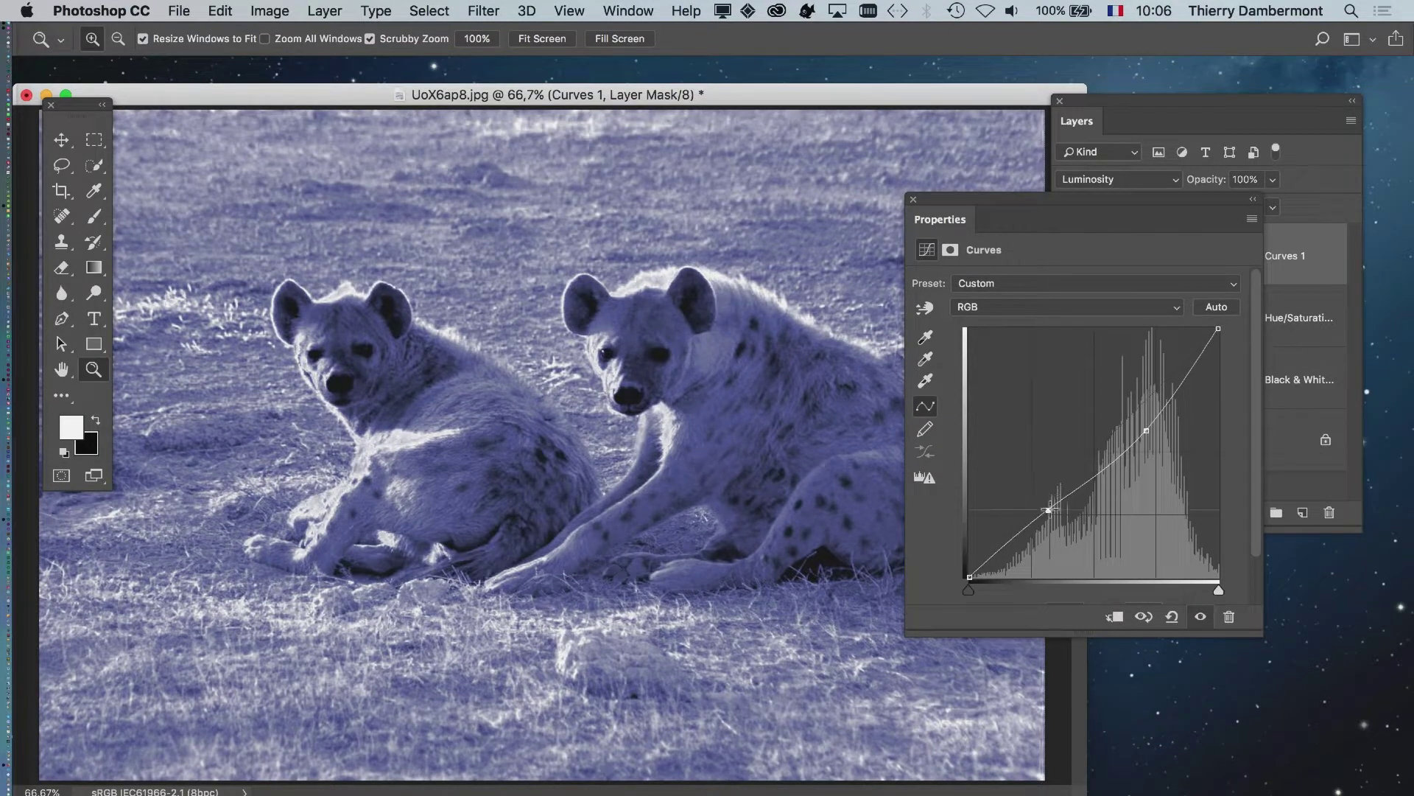
{"action": "mouse_move", "coordinate": [1186, 380]}
{"action": "left_mouse_down"}
{"action": "mouse_move", "coordinate": [1183, 360]}
{"action": "mouse_move", "coordinate": [1192, 376]}
{"action": "left_mouse_up"}
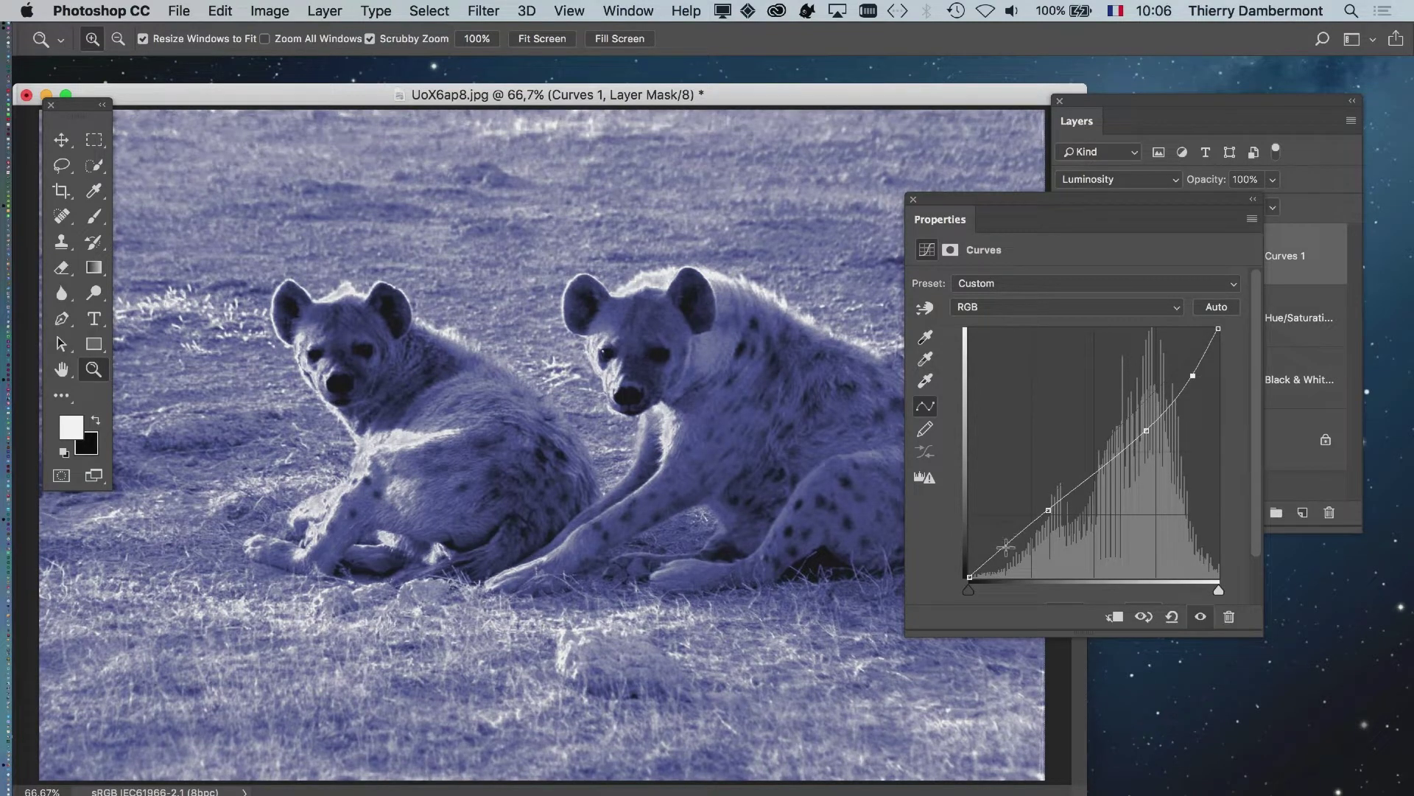
{"action": "left_click_drag", "start_coordinate": [1002, 547], "coordinate": [1065, 508]}
{"action": "left_click_drag", "start_coordinate": [1150, 433], "coordinate": [1152, 435]}
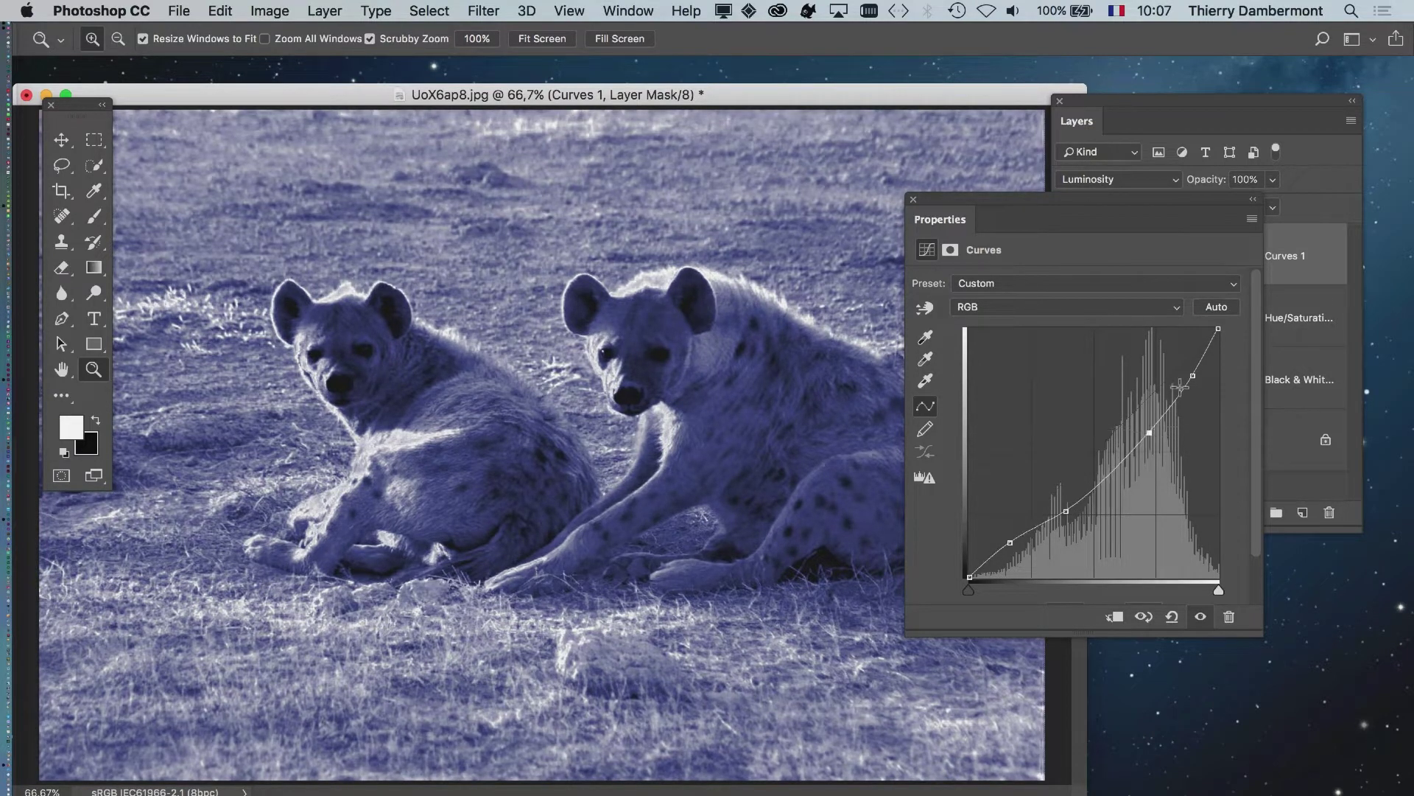
{"action": "mouse_move", "coordinate": [1189, 376]}
{"action": "left_mouse_down"}
{"action": "mouse_move", "coordinate": [1199, 380]}
{"action": "mouse_move", "coordinate": [1187, 363]}
{"action": "left_mouse_up"}
Step: Uncover the Layers panel and compare the photo repeatedly with and without the Curves layer
{"action": "left_click_drag", "start_coordinate": [1073, 197], "coordinate": [1196, 618]}
{"action": "left_click", "coordinate": [1067, 255]}
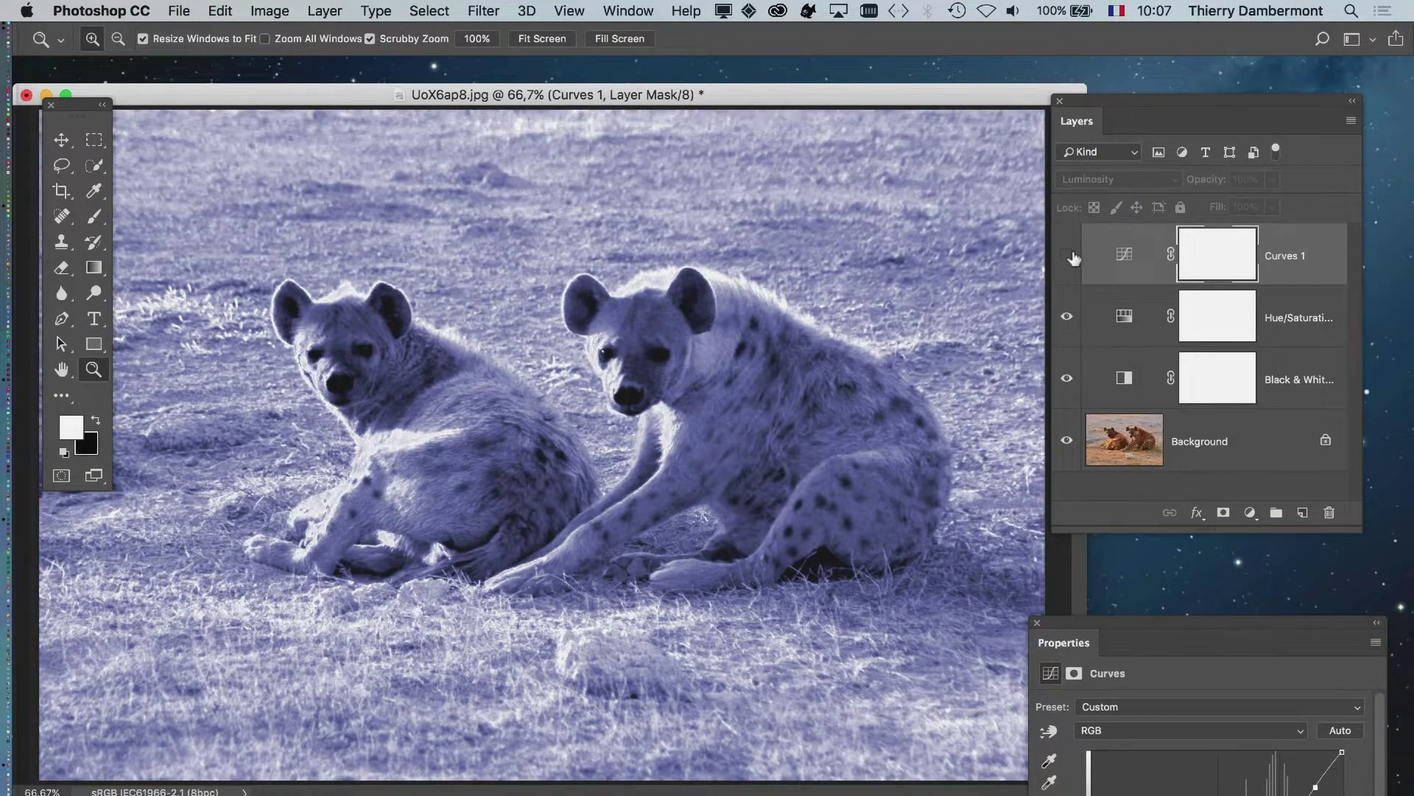
{"action": "left_click", "coordinate": [1067, 255]}
{"action": "left_click", "coordinate": [1068, 255]}
{"action": "left_click", "coordinate": [1069, 255]}
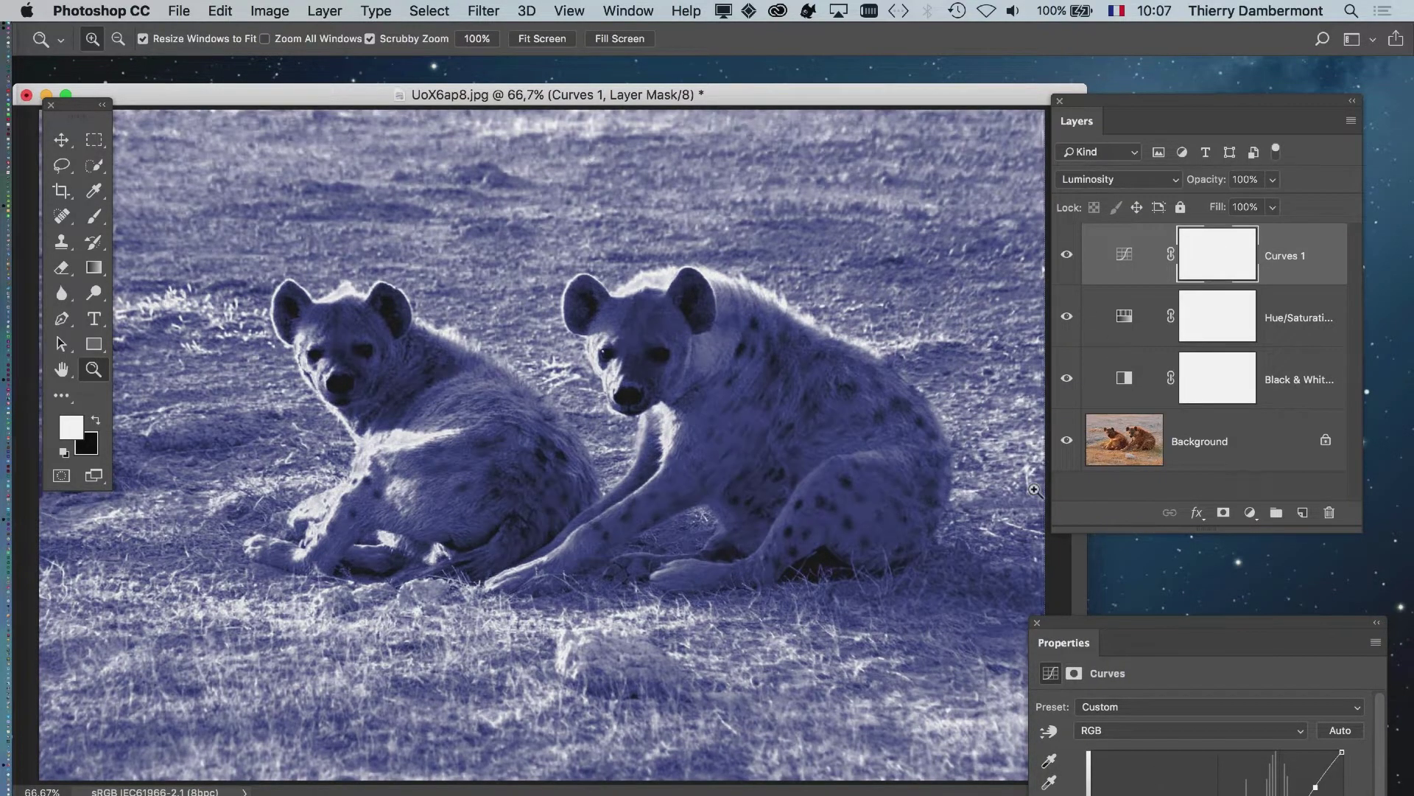
{"action": "left_click", "coordinate": [1068, 255]}
{"action": "left_click", "coordinate": [1068, 255]}
{"action": "left_click_drag", "start_coordinate": [1127, 632], "coordinate": [1139, 602]}
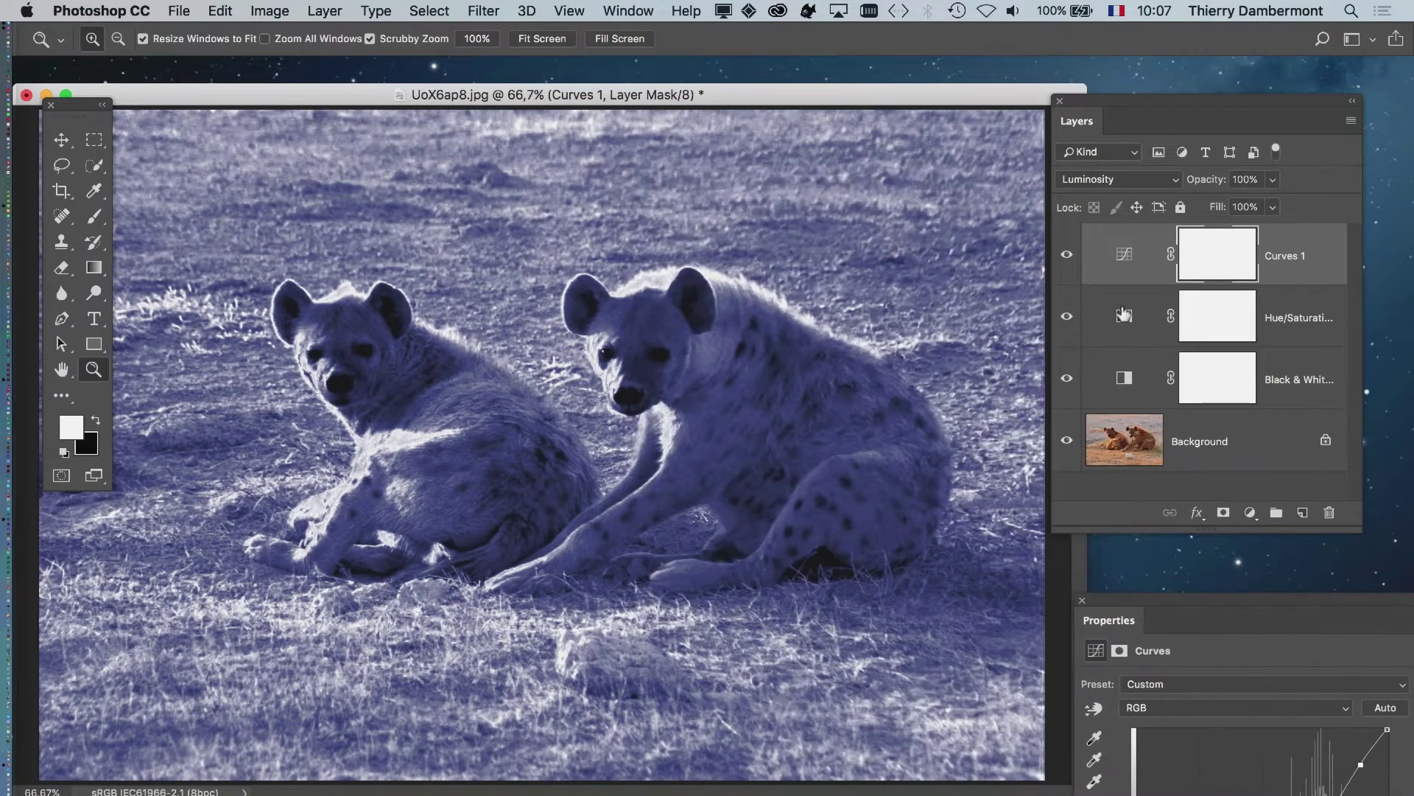
{"action": "left_click", "coordinate": [1068, 256]}
{"action": "left_click", "coordinate": [1069, 256]}
{"action": "left_click", "coordinate": [1068, 256]}
{"action": "left_click", "coordinate": [1068, 255]}
Step: Enlarge the Layers panel so full layer names fit, and arrange it and the photo window to keep both hyenas in view
{"action": "left_click_drag", "start_coordinate": [1174, 101], "coordinate": [1061, 143]}
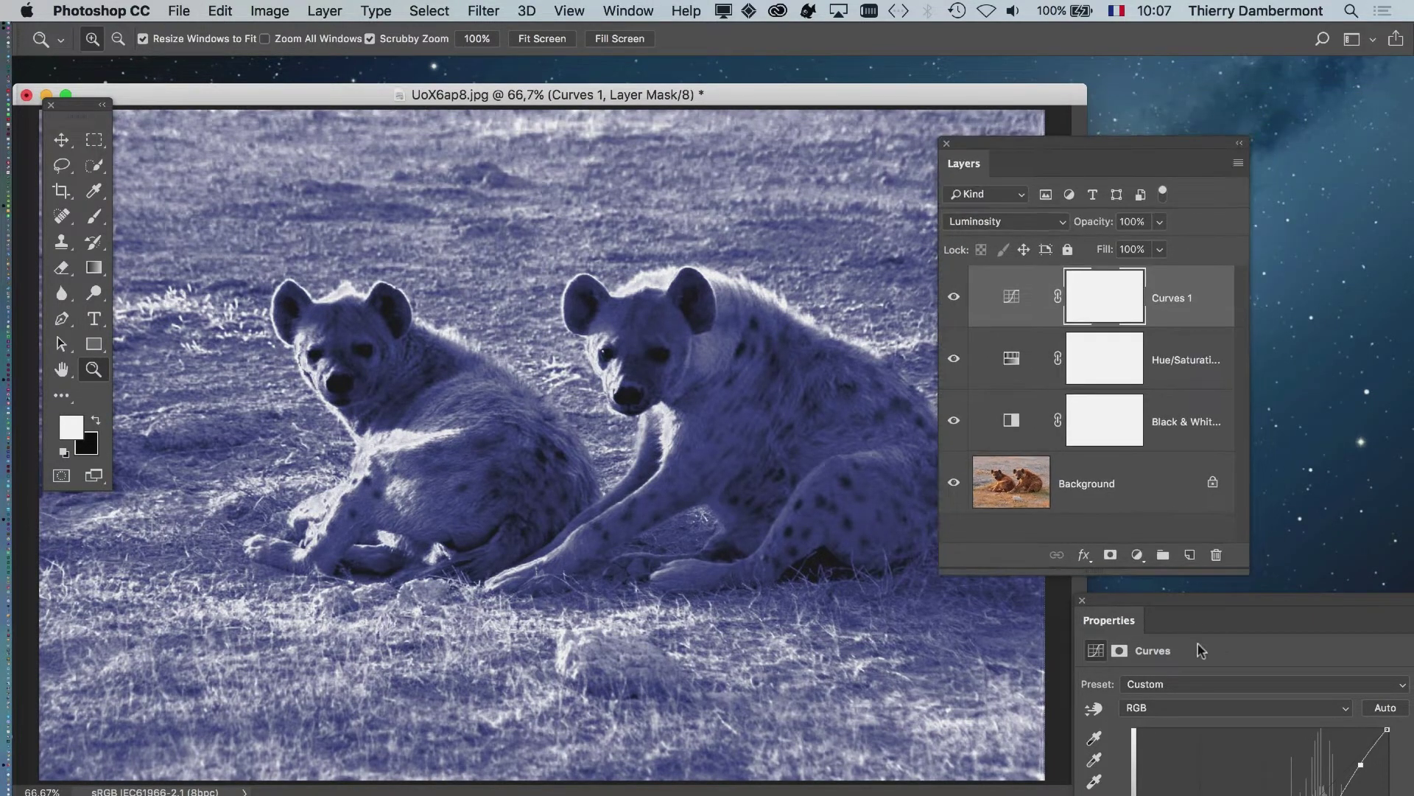
{"action": "left_click_drag", "start_coordinate": [1248, 572], "coordinate": [1321, 649]}
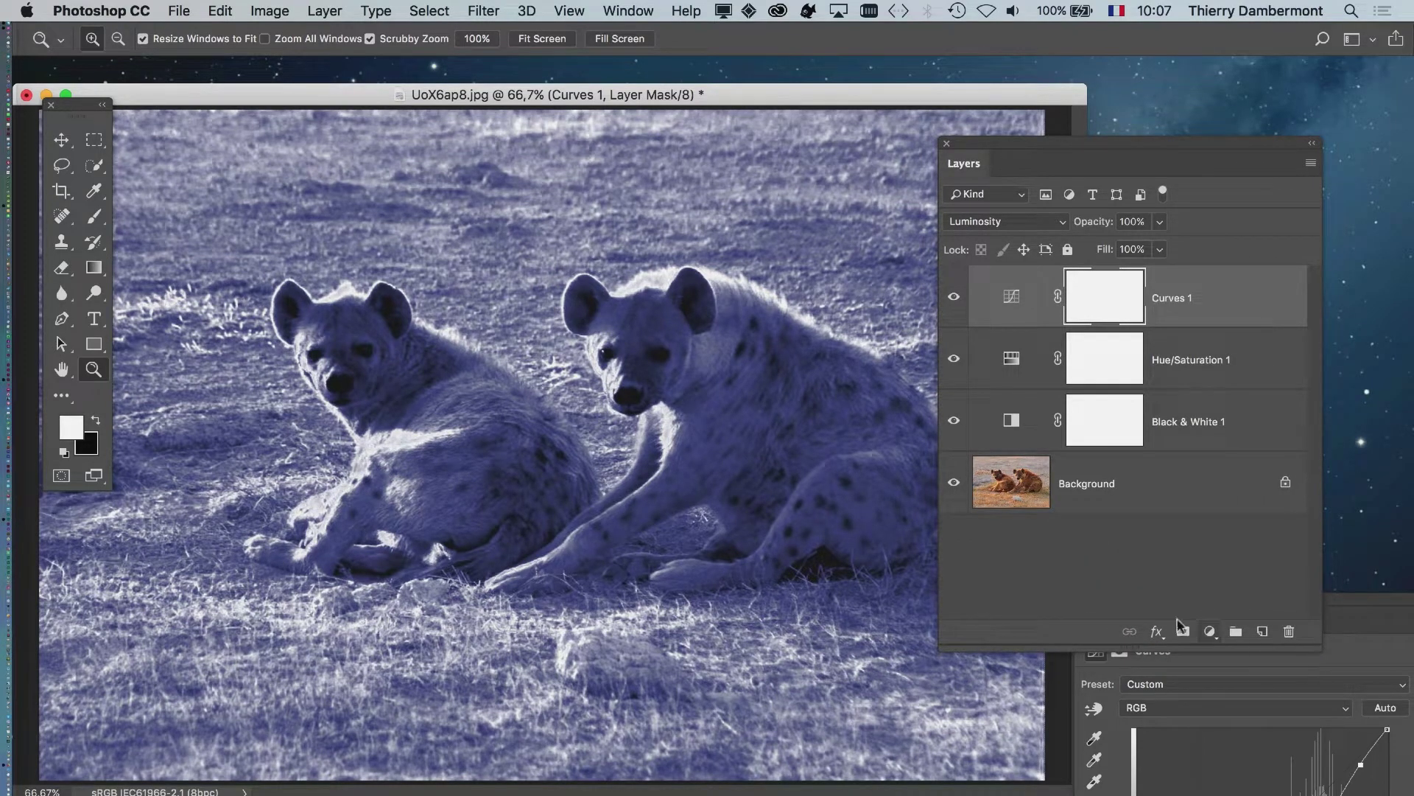
{"action": "left_click", "coordinate": [180, 10]}
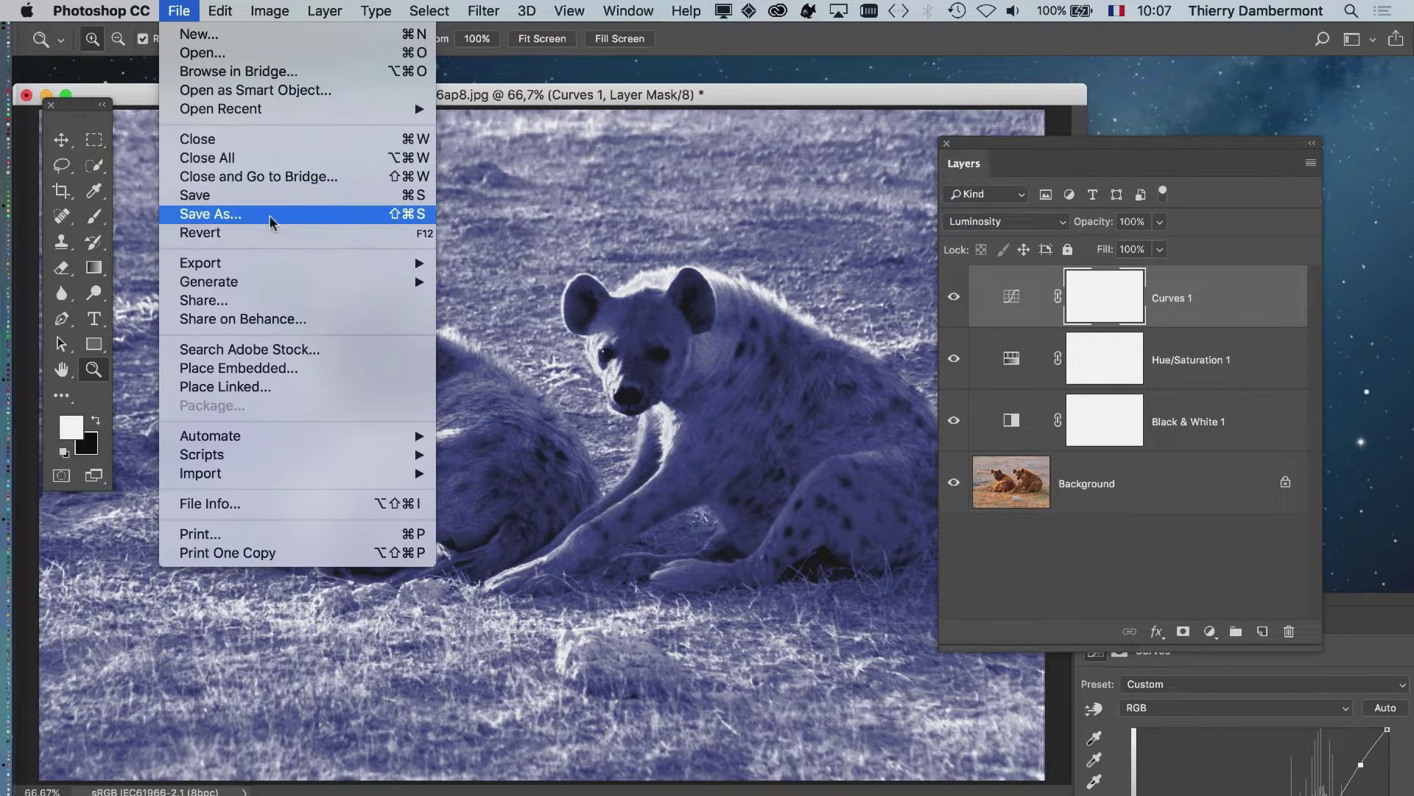
{"action": "left_click", "coordinate": [496, 100]}
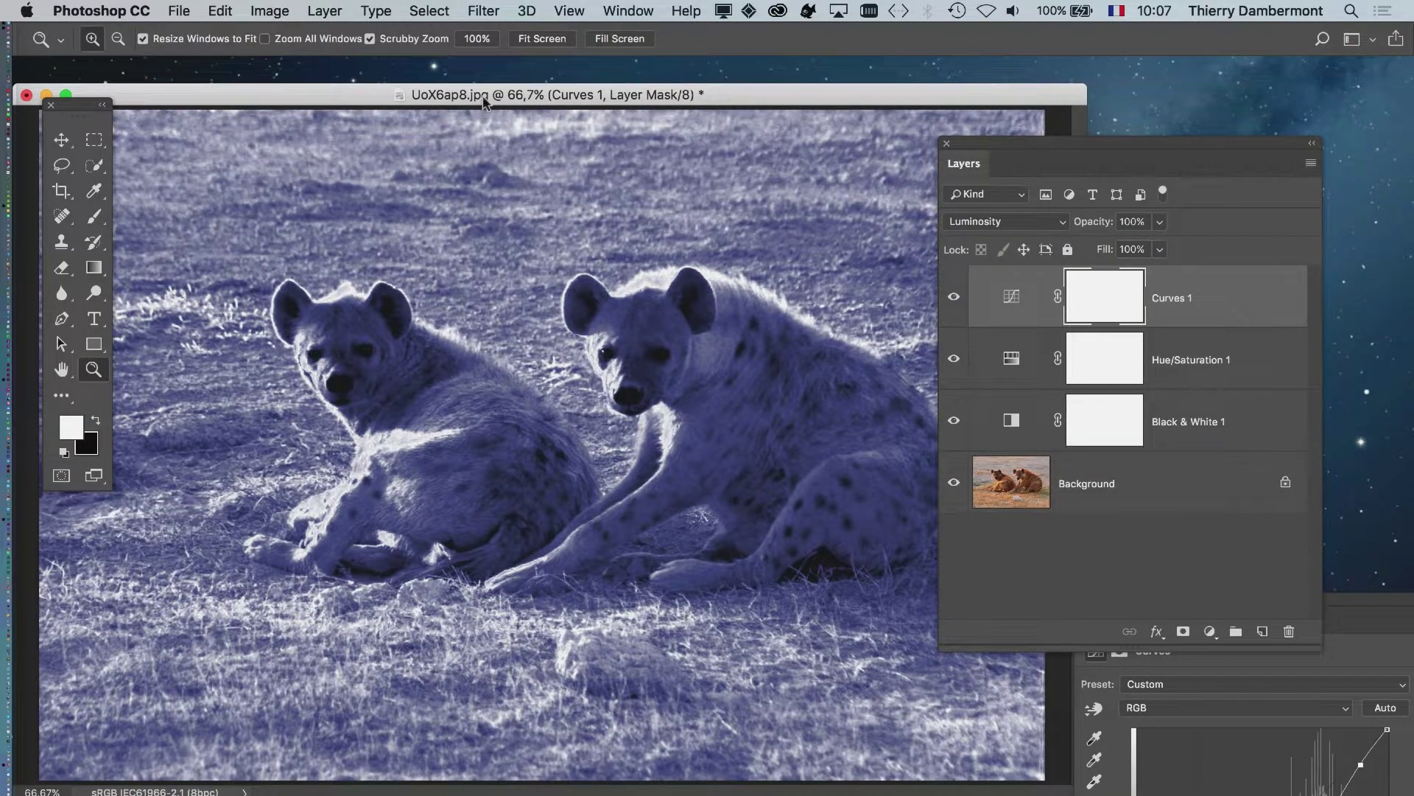
{"action": "left_click_drag", "start_coordinate": [484, 98], "coordinate": [550, 102]}
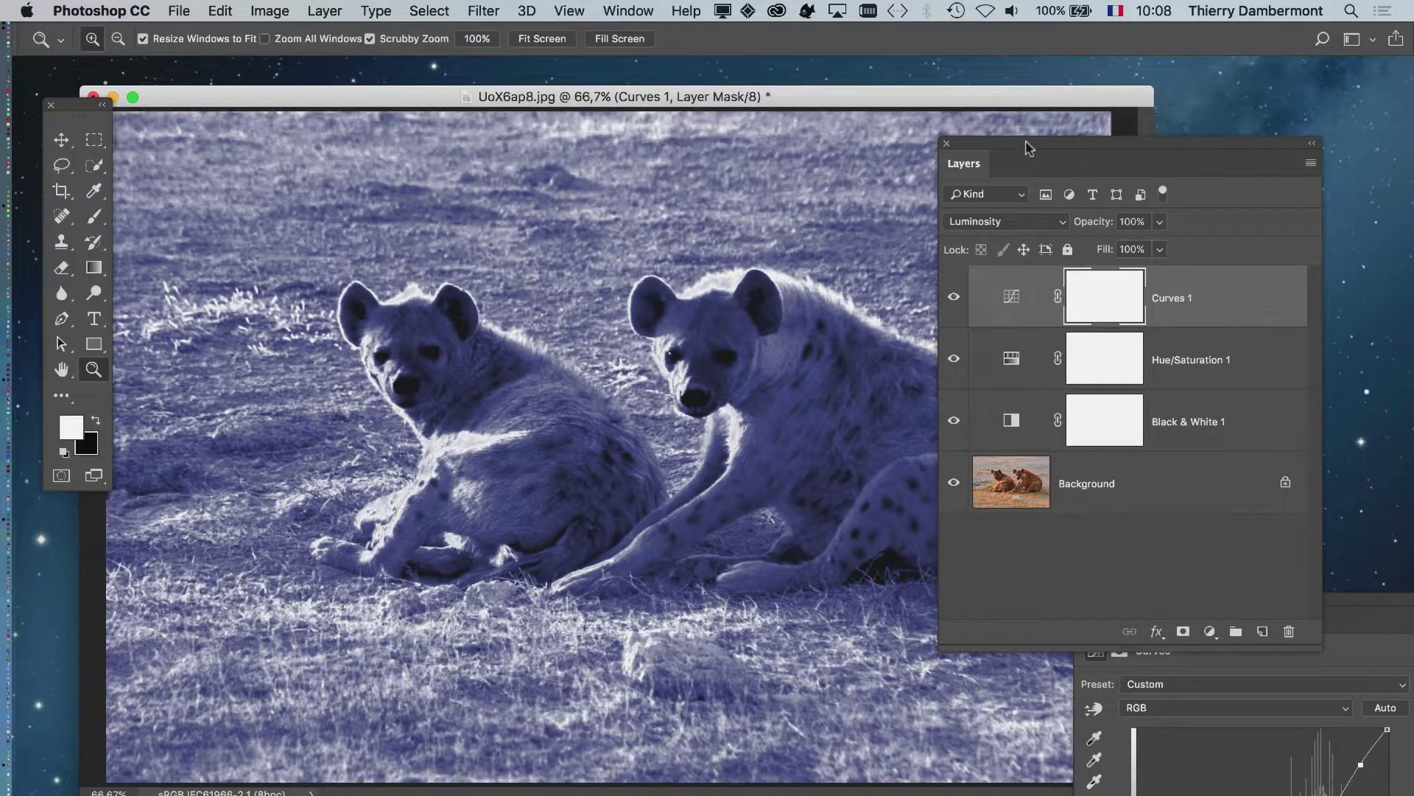
{"action": "left_click_drag", "start_coordinate": [1029, 148], "coordinate": [1139, 188]}
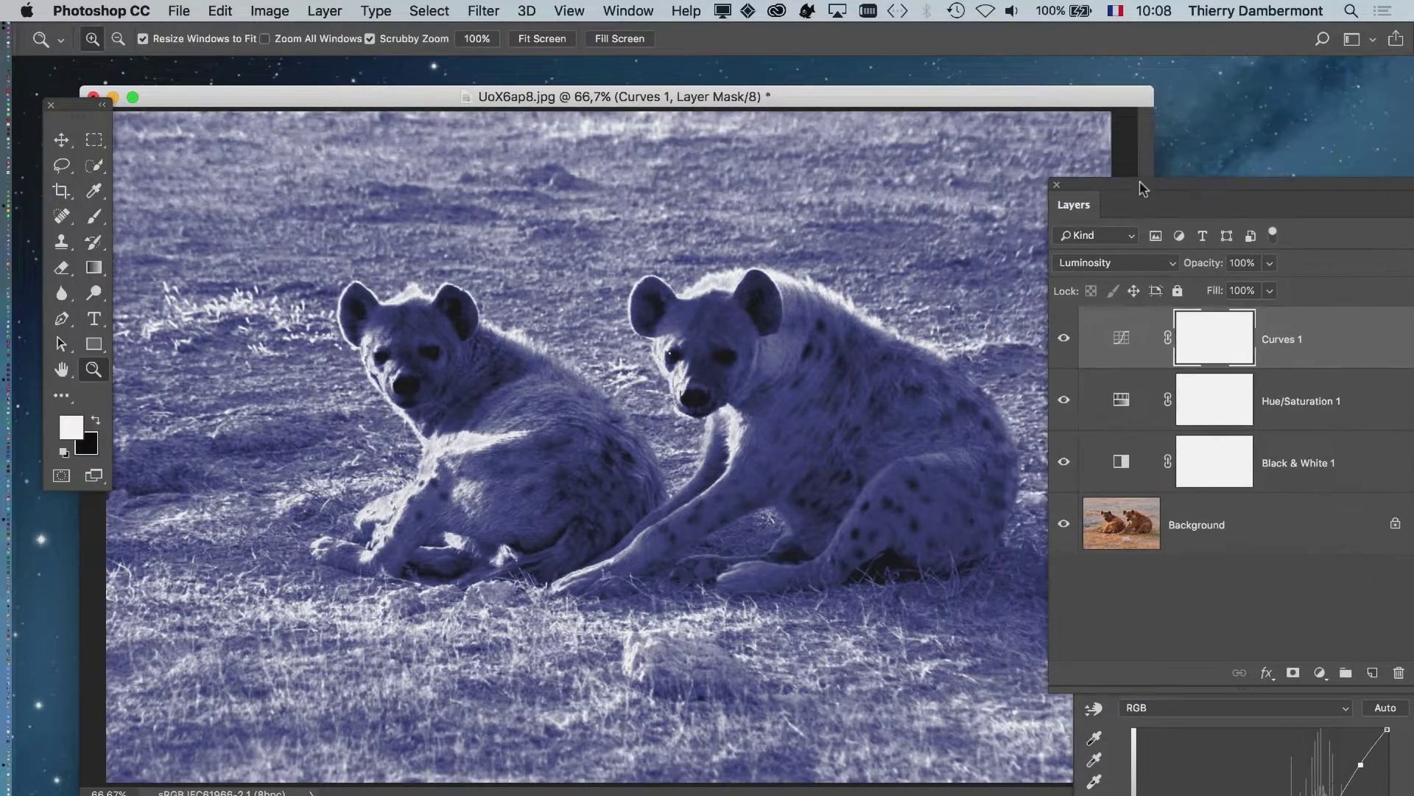
Step: Start saving the layered photo in Photoshop format and choose the Links folder inside InDesign SESSION 4's document-27_Folder as destination
{"action": "left_click", "coordinate": [179, 11]}
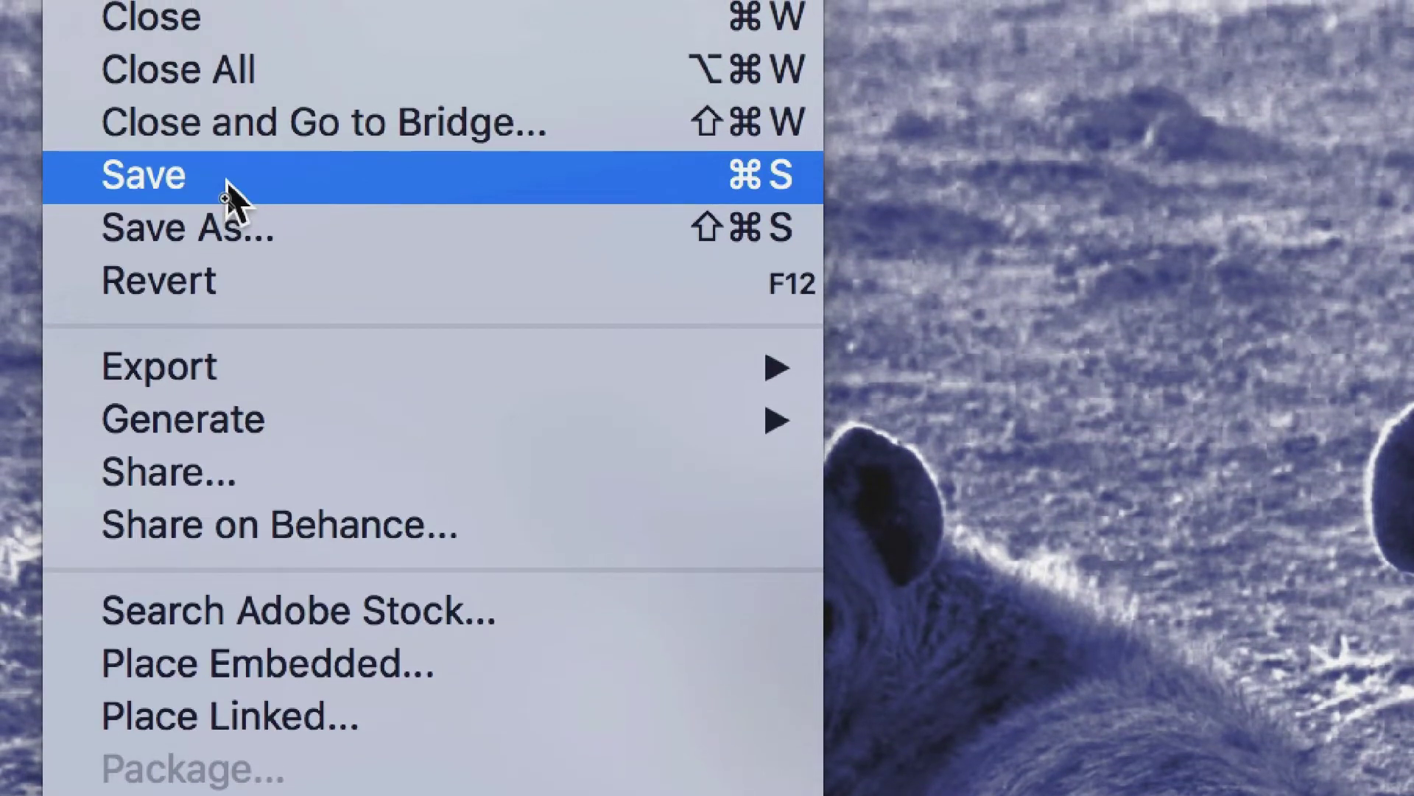
{"action": "left_click", "coordinate": [235, 193]}
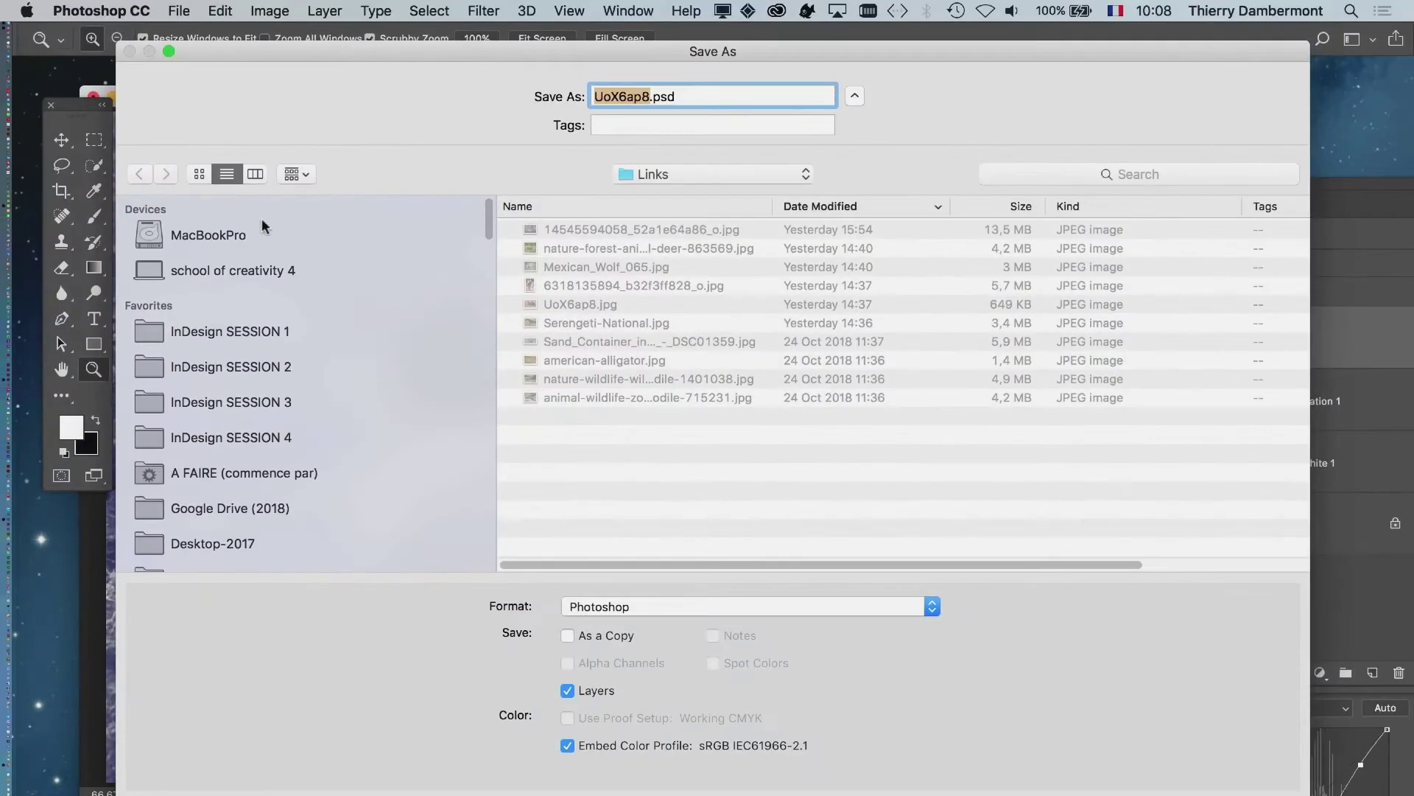
{"action": "left_click", "coordinate": [315, 436]}
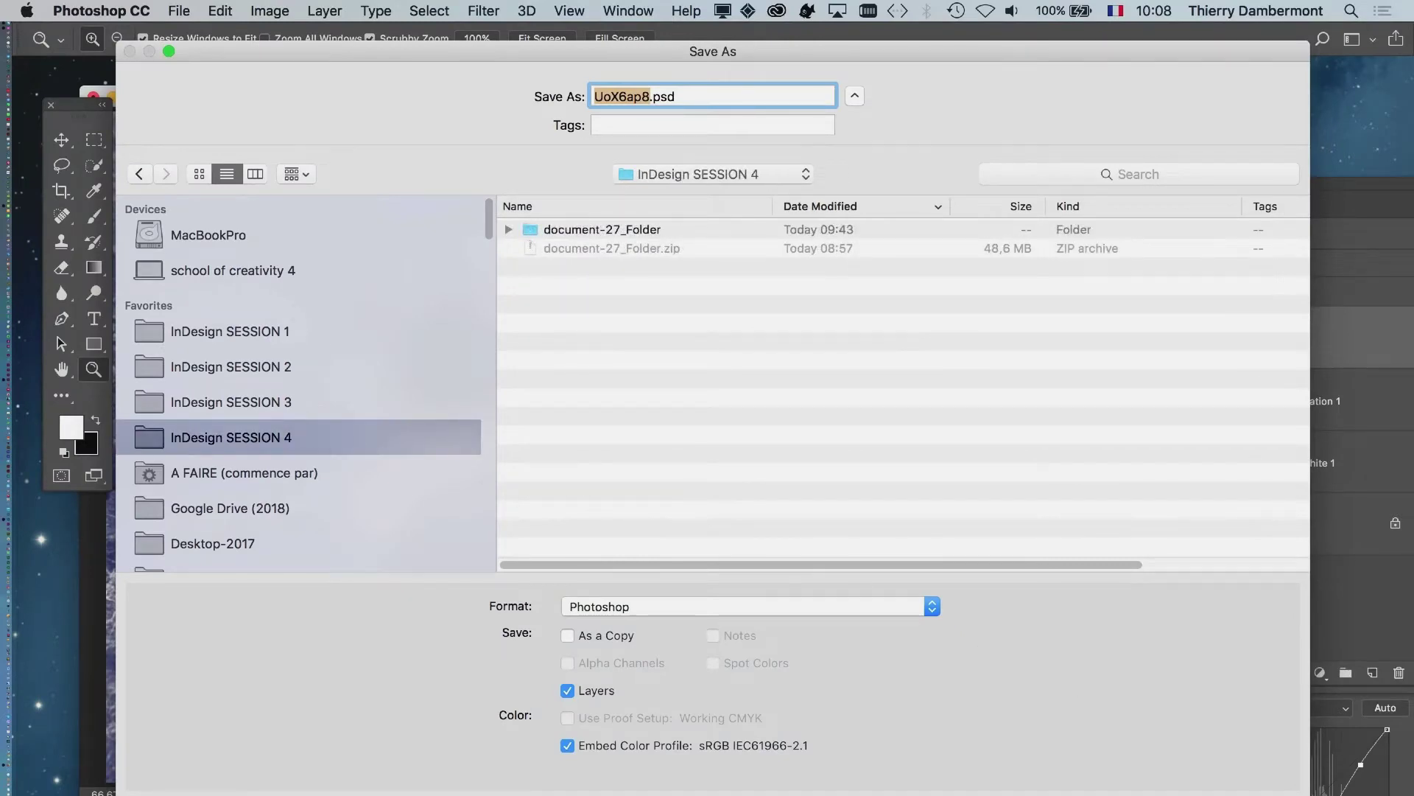
{"action": "left_click_drag", "start_coordinate": [1308, 794], "coordinate": [922, 648]}
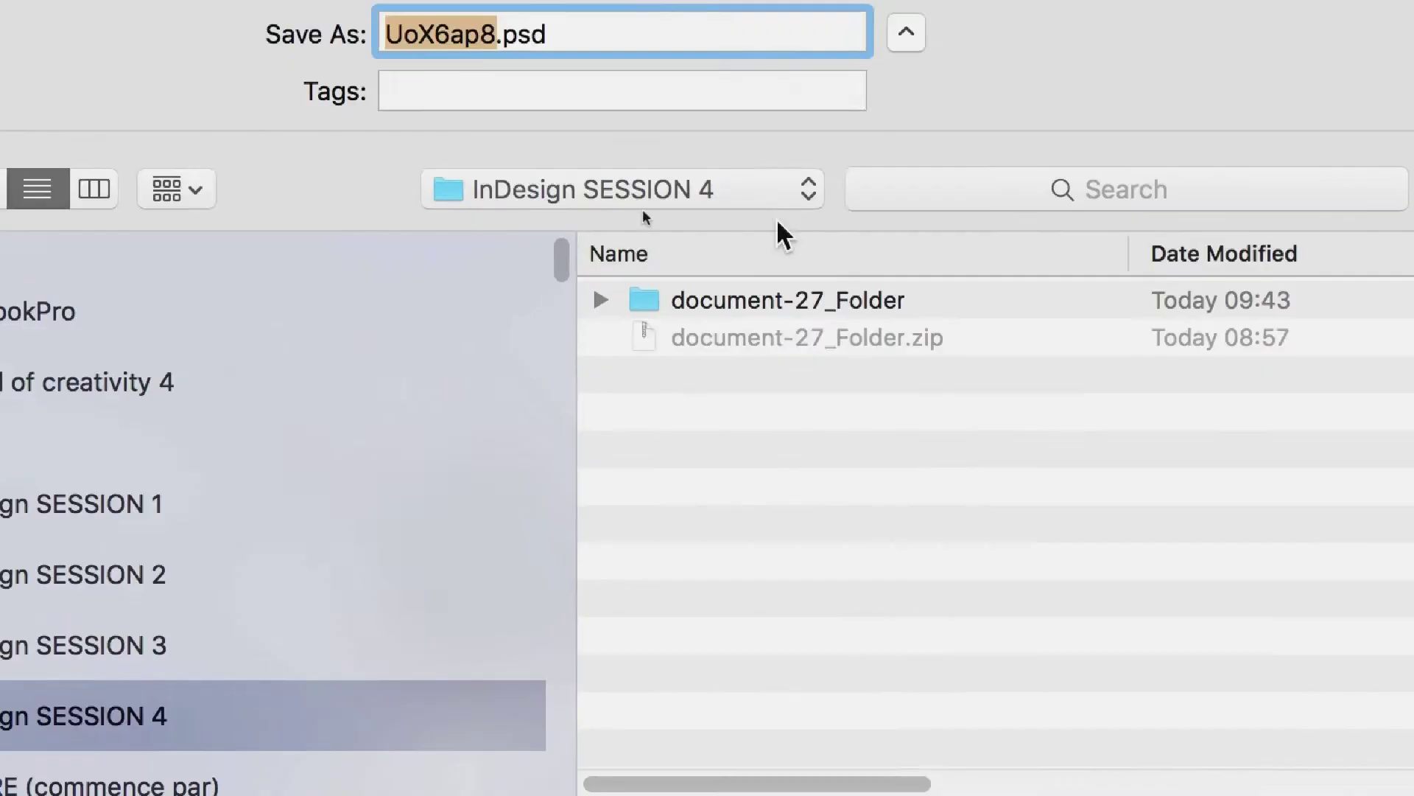
{"action": "left_click", "coordinate": [1369, 26]}
{"action": "double_click", "coordinate": [841, 252]}
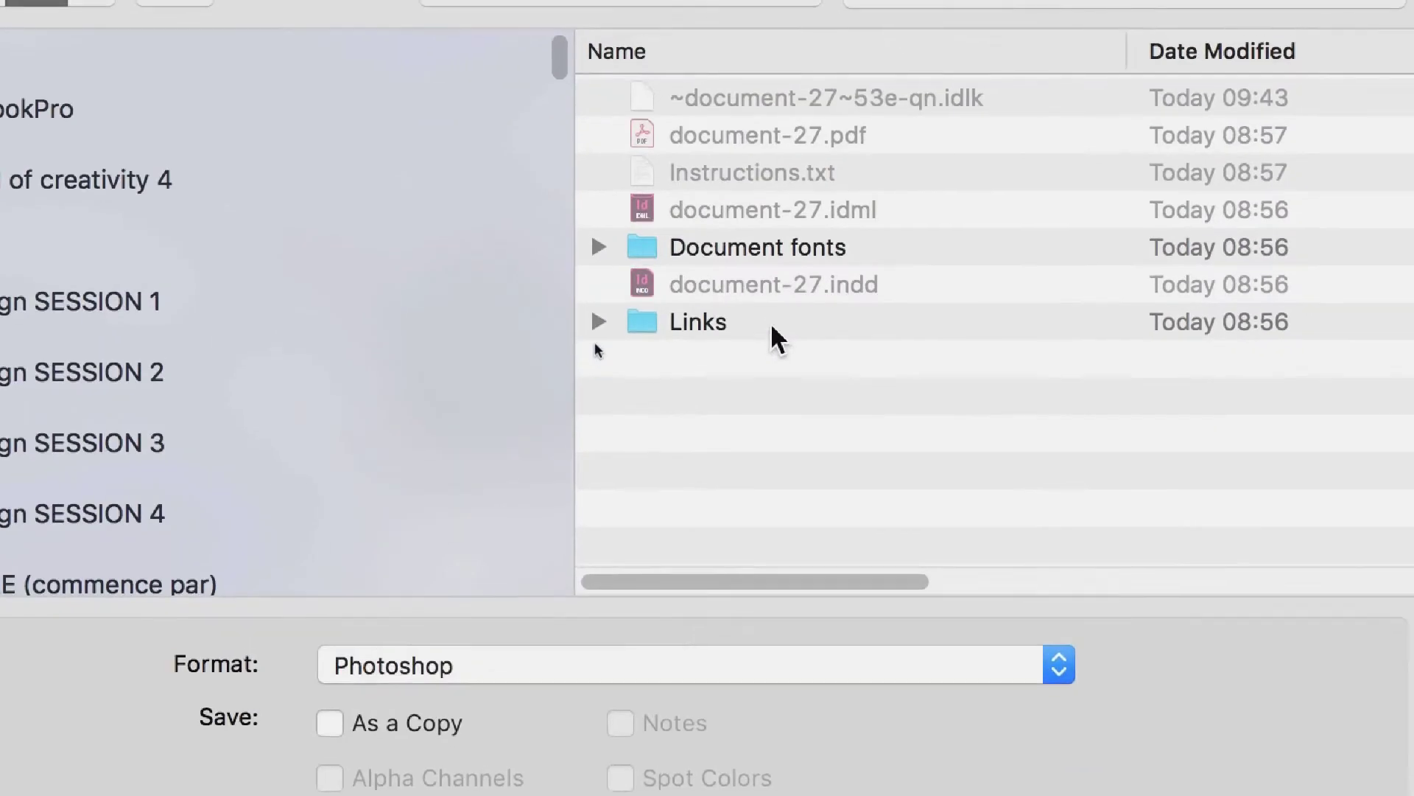
{"action": "double_click", "coordinate": [771, 325]}
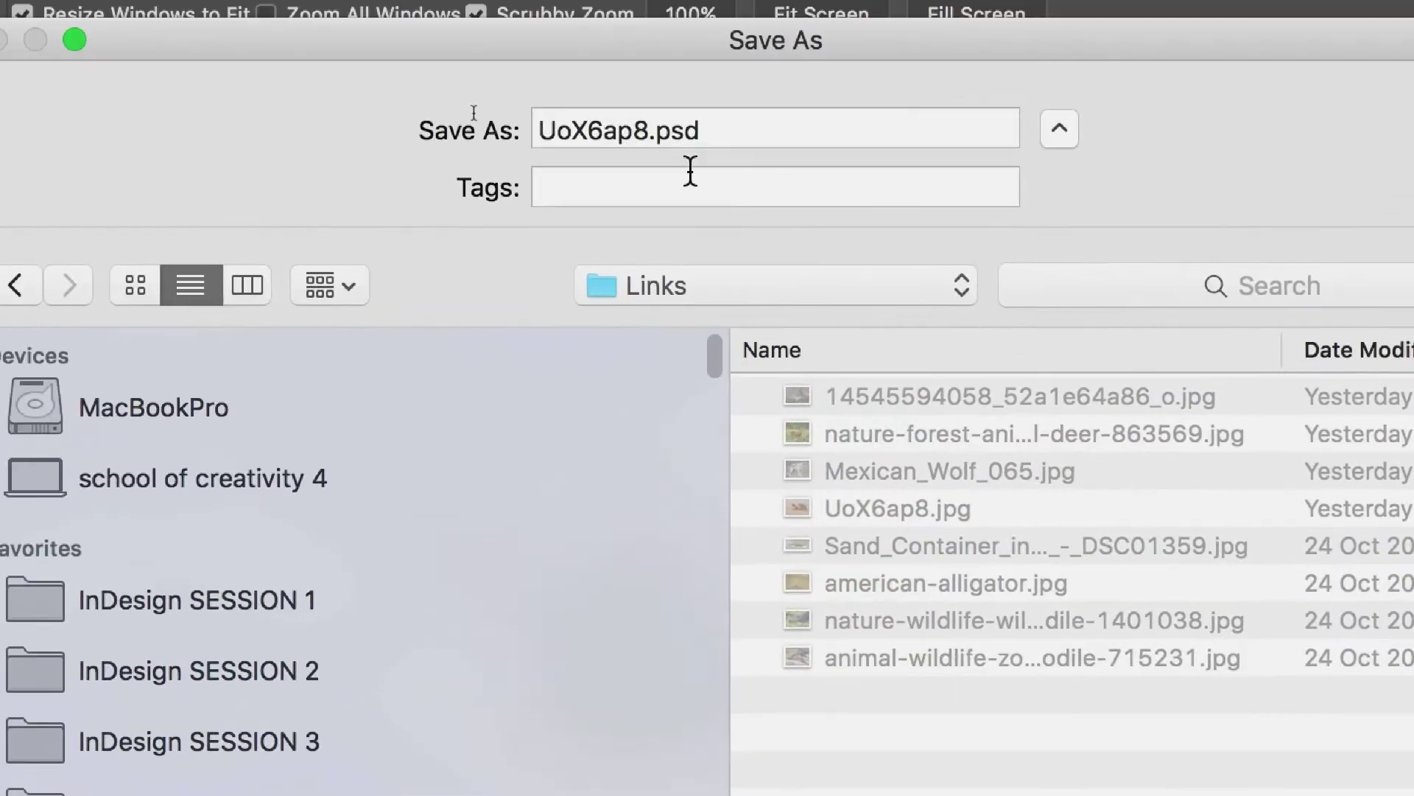
Step: Examine the .psd extension in the proposed file name without altering the name
{"action": "left_click_drag", "start_coordinate": [699, 131], "coordinate": [668, 182]}
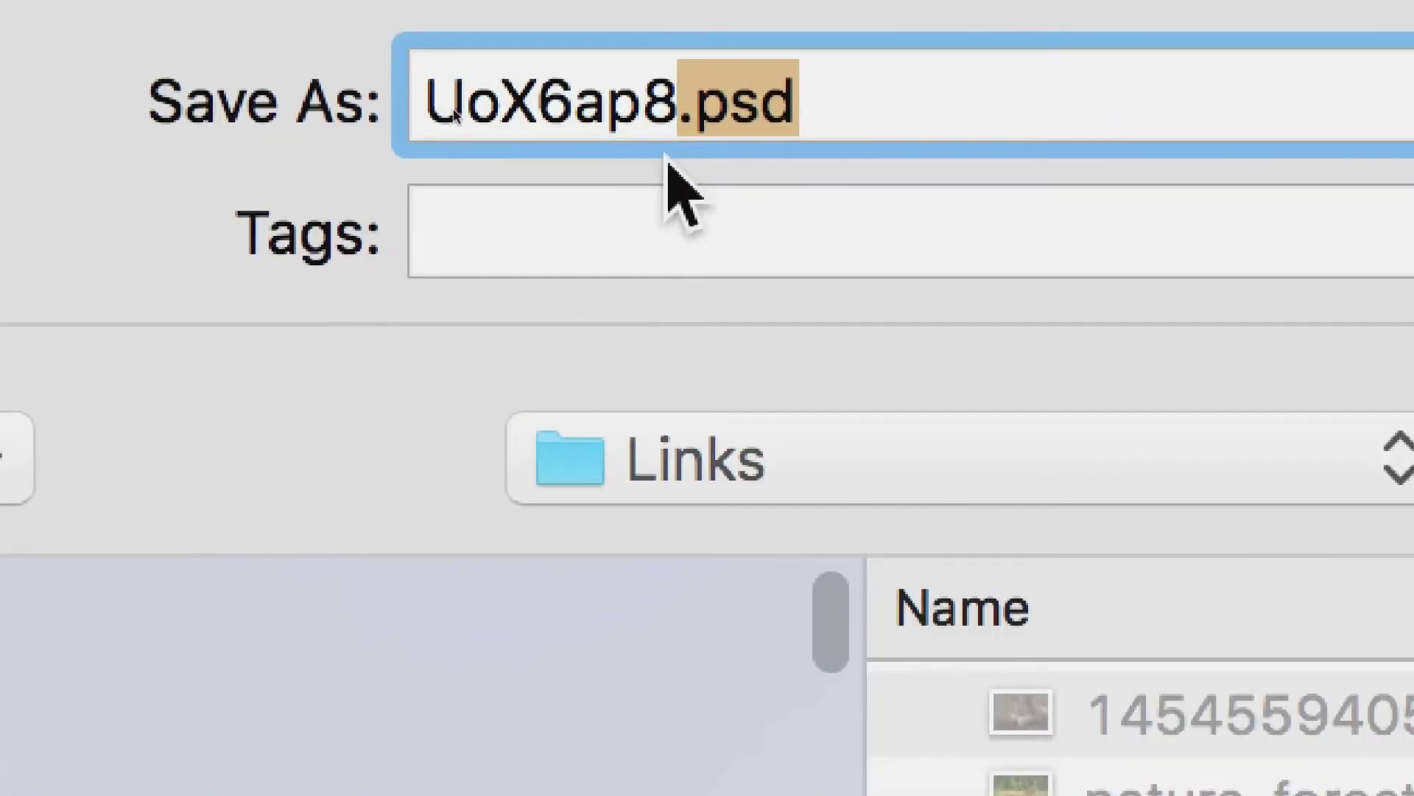
{"action": "left_click", "coordinate": [671, 124]}
{"action": "left_click_drag", "start_coordinate": [839, 103], "coordinate": [755, 103]}
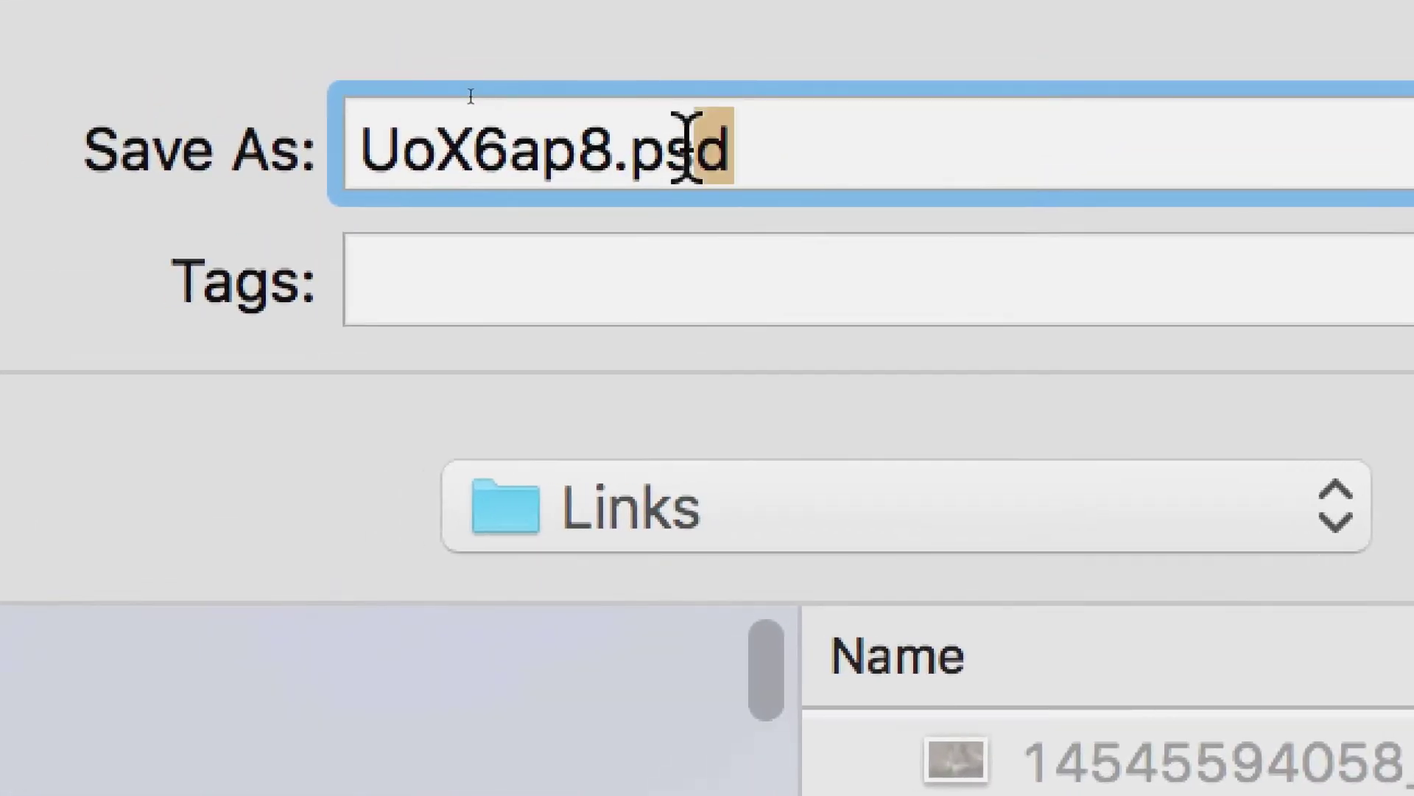
{"action": "left_click_drag", "start_coordinate": [687, 144], "coordinate": [620, 147]}
{"action": "left_click", "coordinate": [713, 159]}
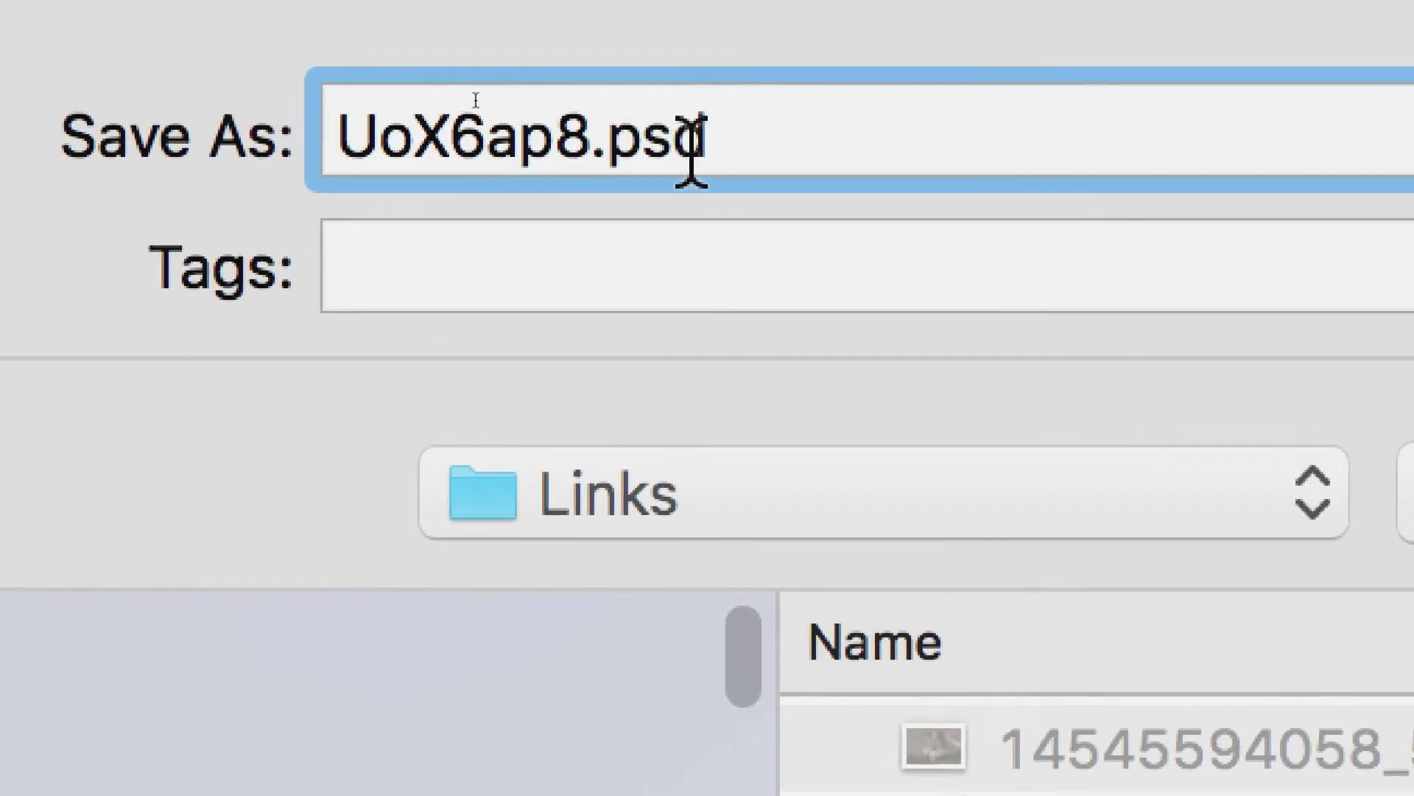
{"action": "left_click_drag", "start_coordinate": [703, 147], "coordinate": [593, 150]}
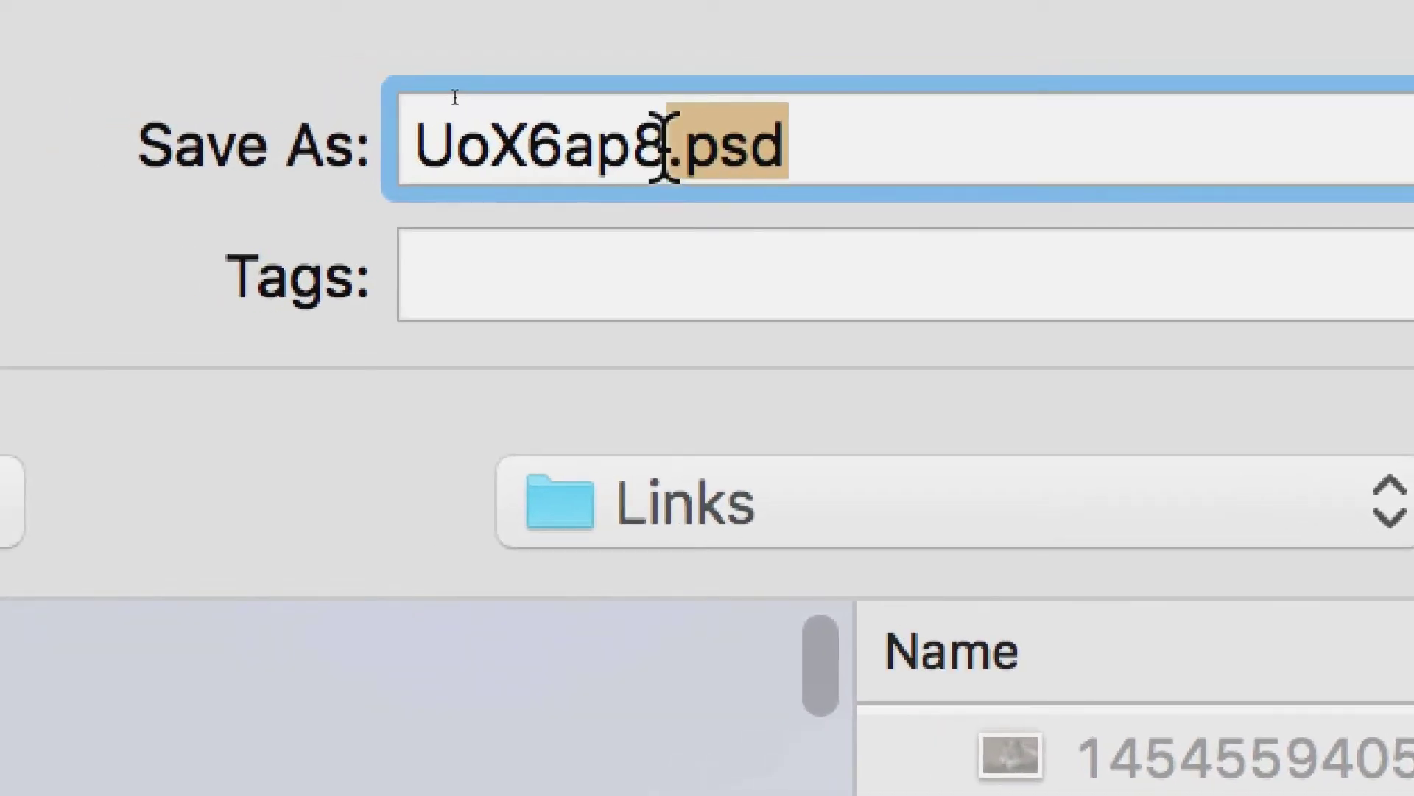
{"action": "triple_click", "coordinate": [803, 169]}
{"action": "left_click", "coordinate": [802, 156]}
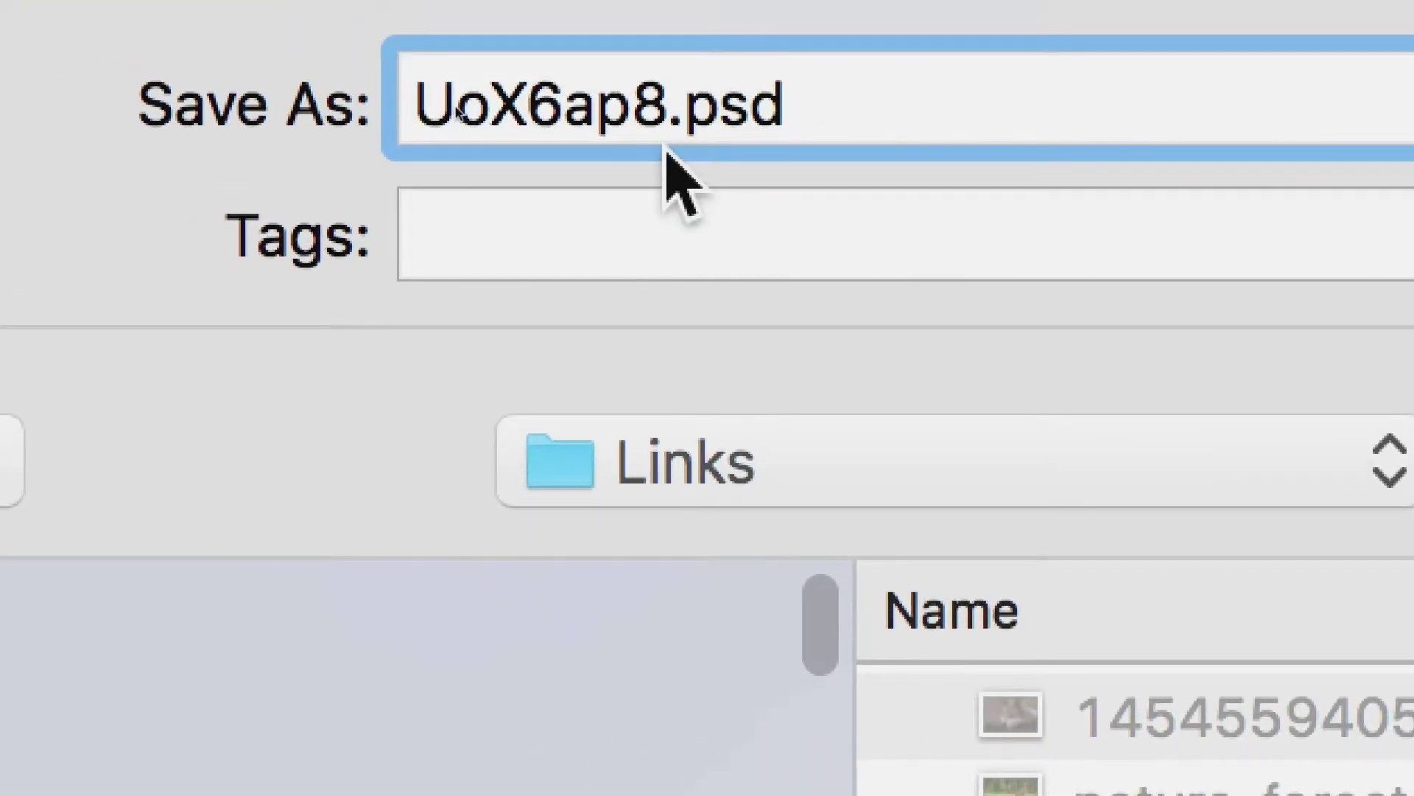
{"action": "left_click", "coordinate": [728, 121], "text": "shift"}
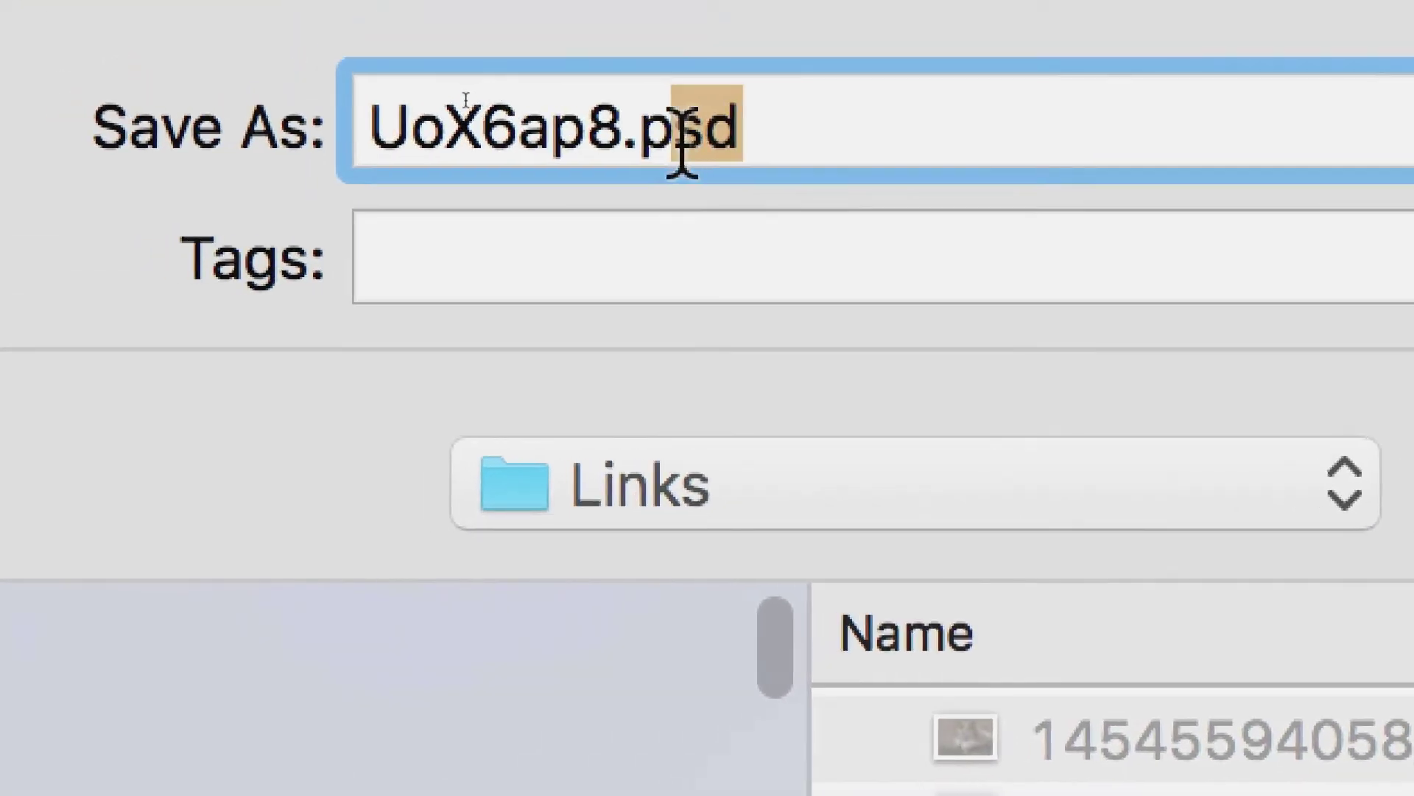
{"action": "key", "text": "shift+Left"}
{"action": "key", "text": "shift+Left"}
{"action": "key", "text": "super+a"}
{"action": "left_click", "coordinate": [780, 160]}
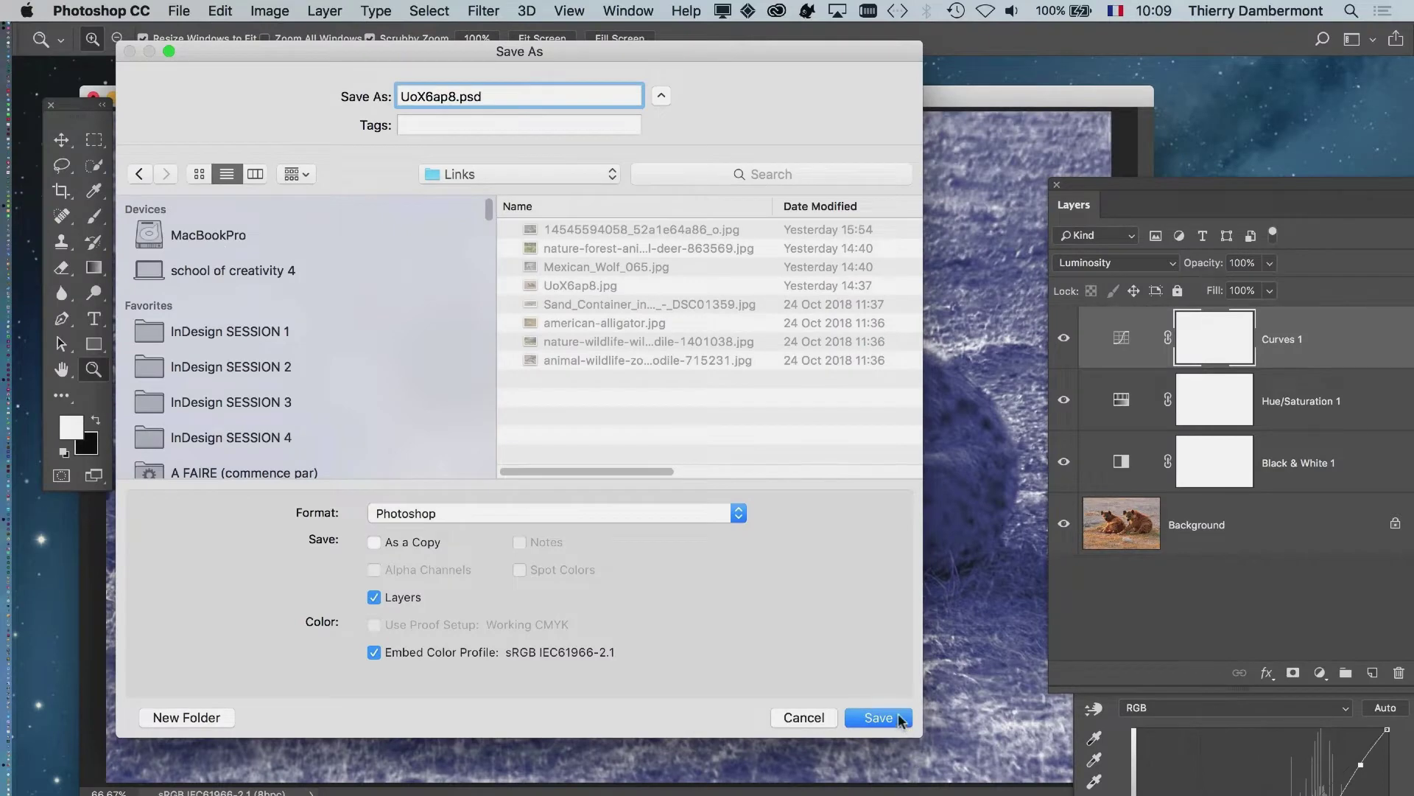
Step: Save the photo as UoX6ap8.psd with layers, the embedded color profile and Maximize Compatibility
{"action": "left_click", "coordinate": [879, 718]}
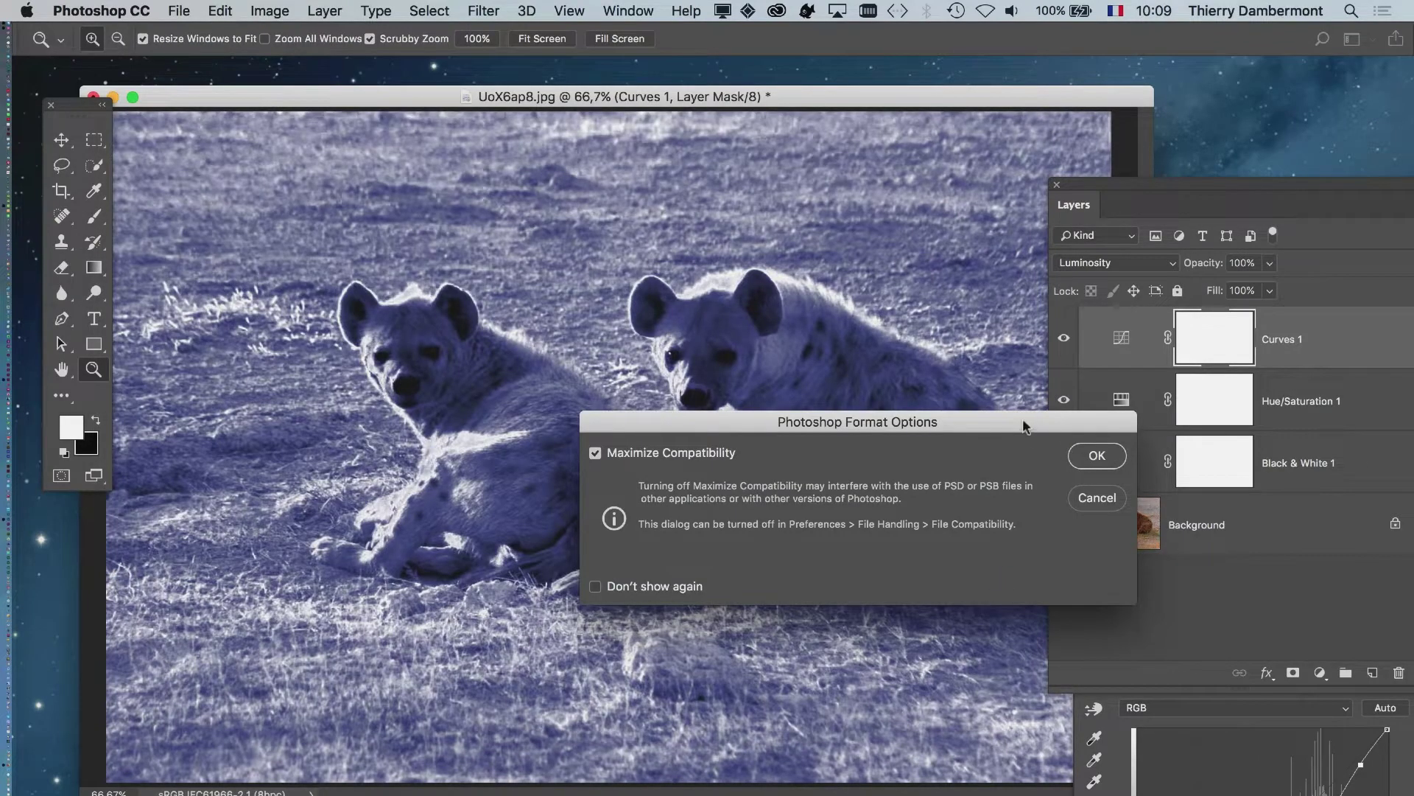
{"action": "left_click_drag", "start_coordinate": [1023, 425], "coordinate": [713, 212]}
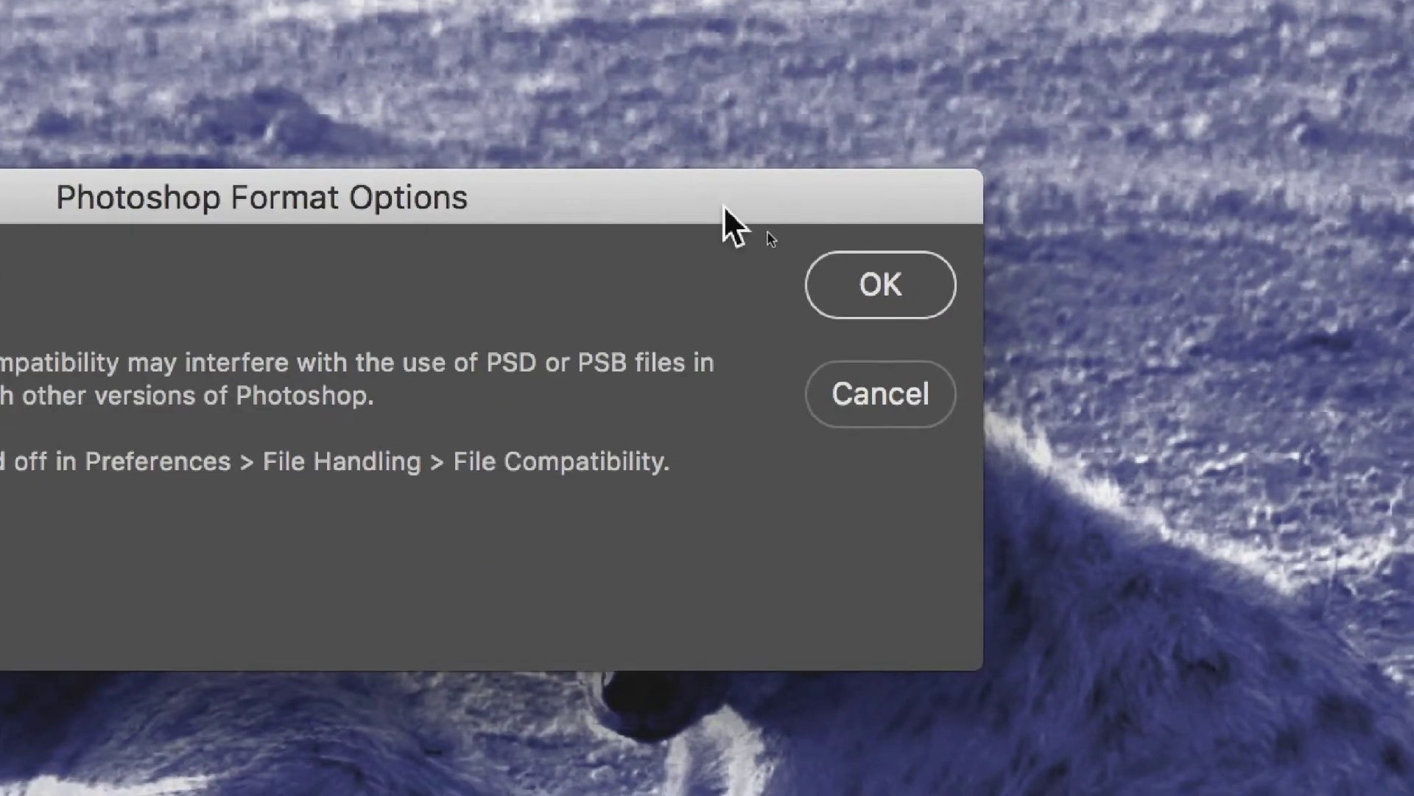
{"action": "key", "text": "Return"}
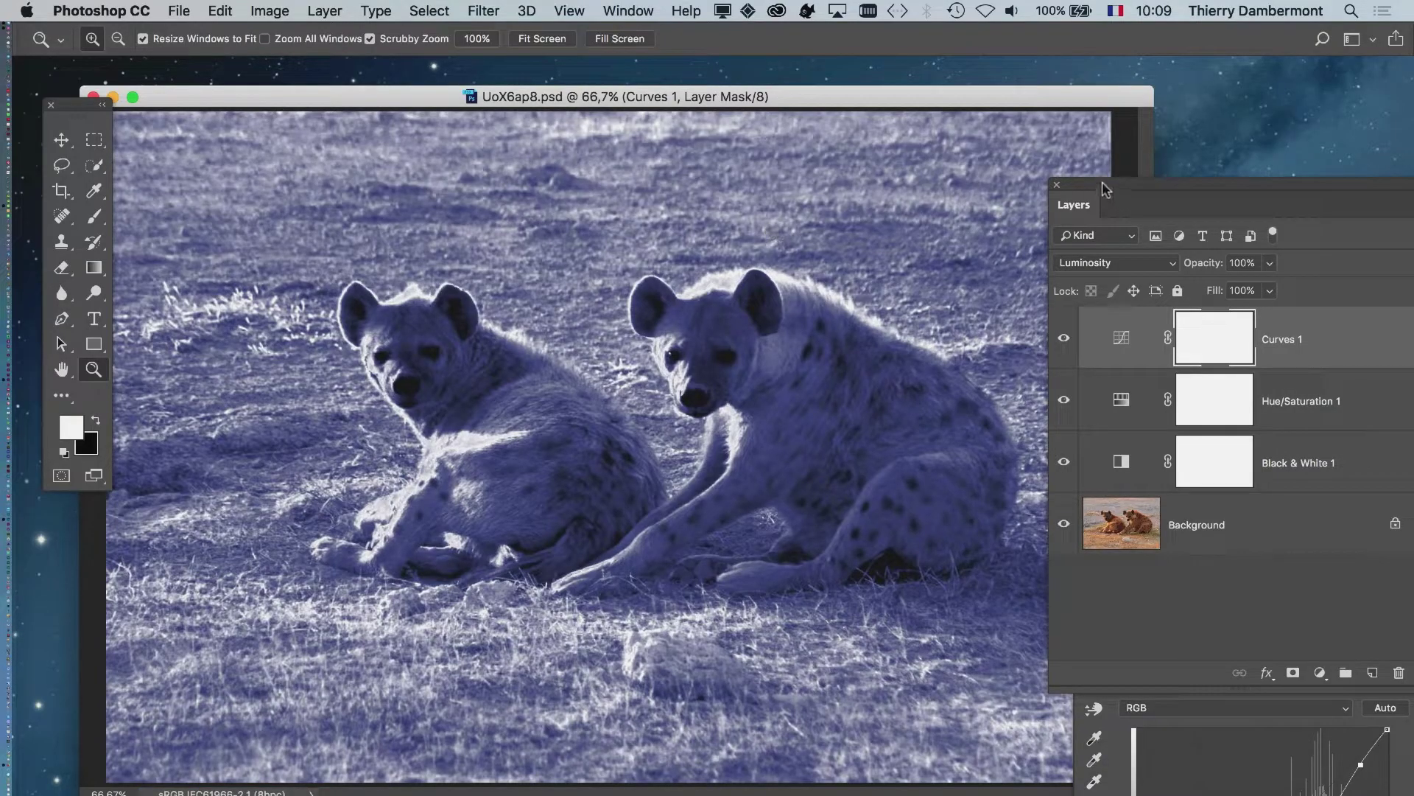
Step: Clear the view of the photo by moving the Layers panel aside and closing the Properties panel
{"action": "left_click_drag", "start_coordinate": [1104, 189], "coordinate": [93, 671]}
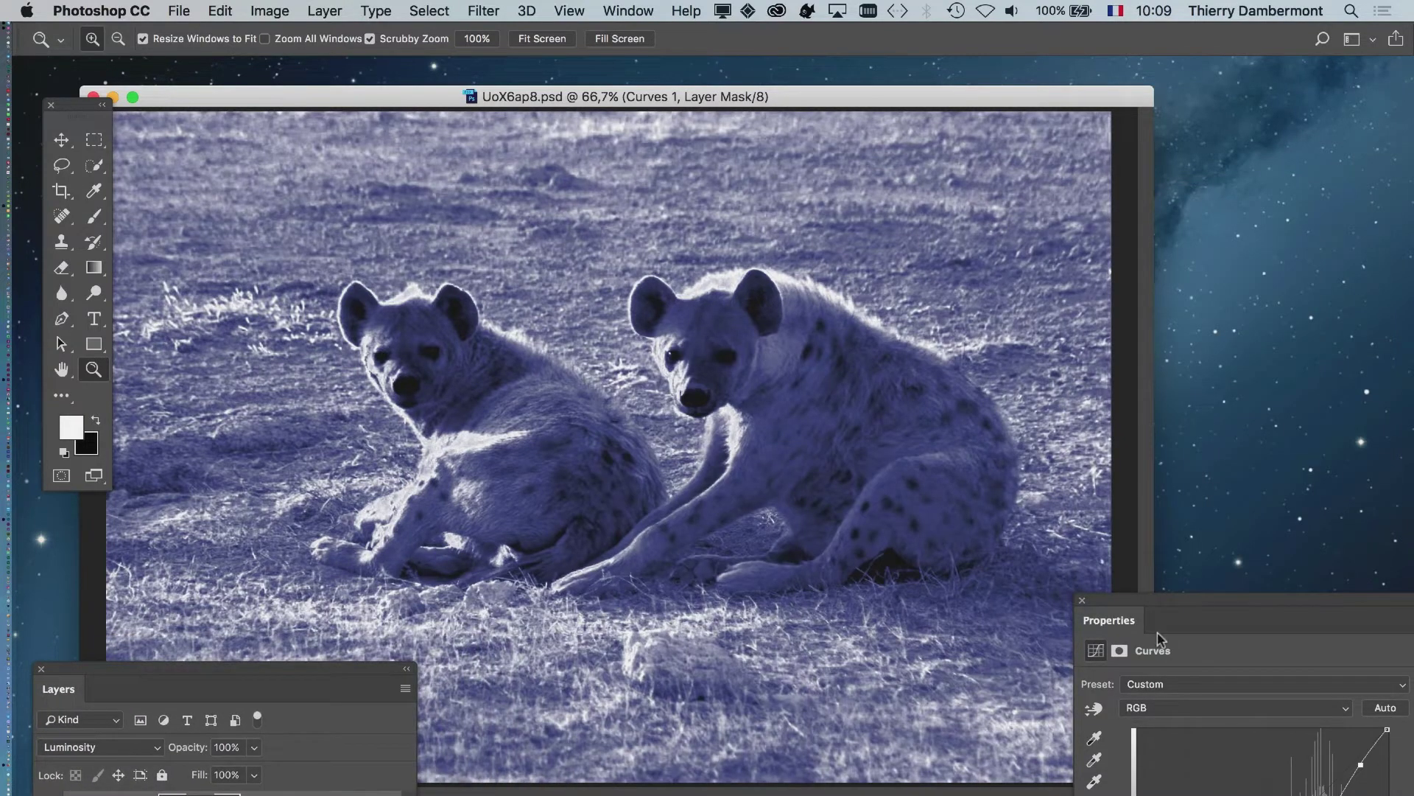
{"action": "left_click_drag", "start_coordinate": [1157, 631], "coordinate": [1073, 285]}
{"action": "left_click", "coordinate": [1028, 284]}
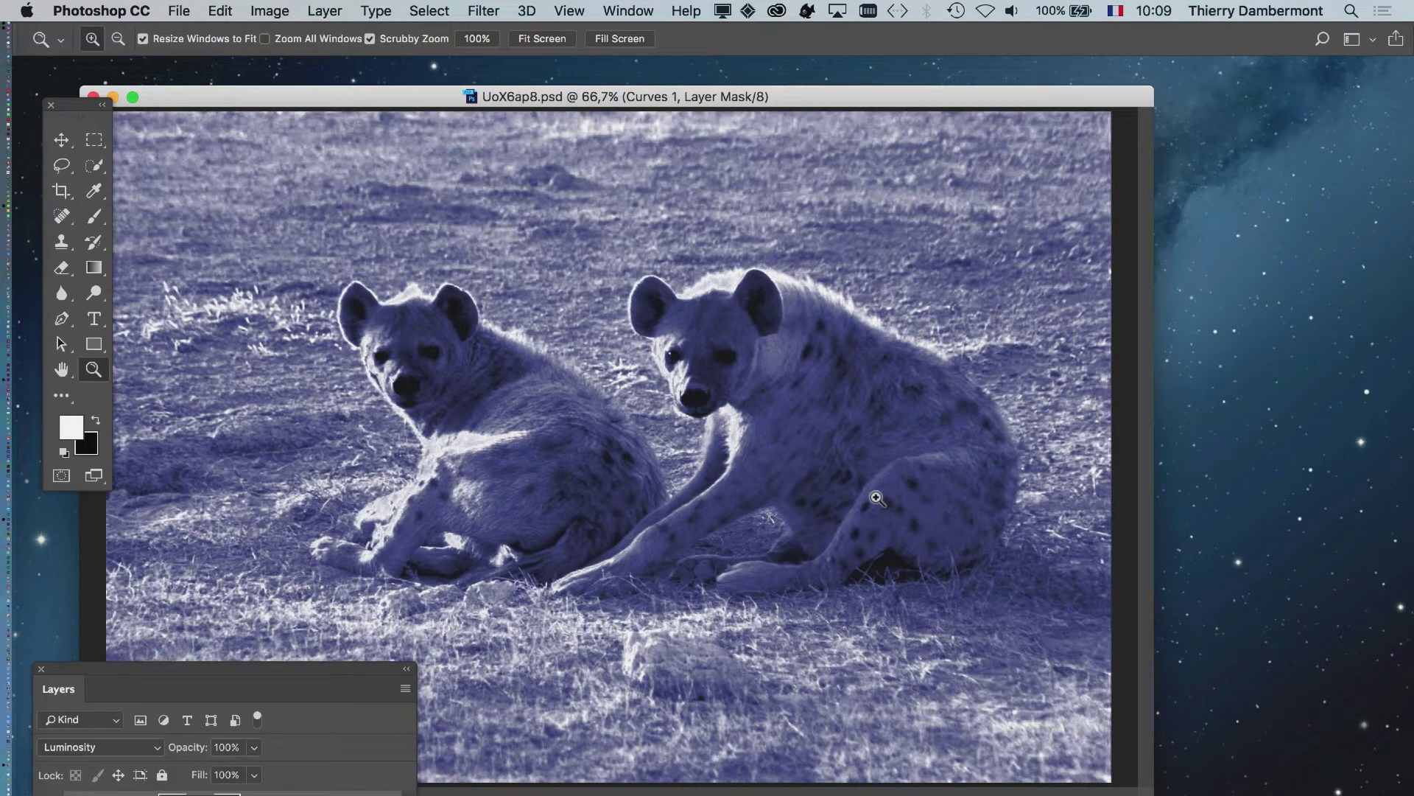
Step: Switch to InDesign and relink the placed hyena picture UoX6ap8.jpg to UoX6ap8.psd in the Links folder
{"action": "key", "text": "super+Tab"}
{"action": "key", "text": "super+Tab"}
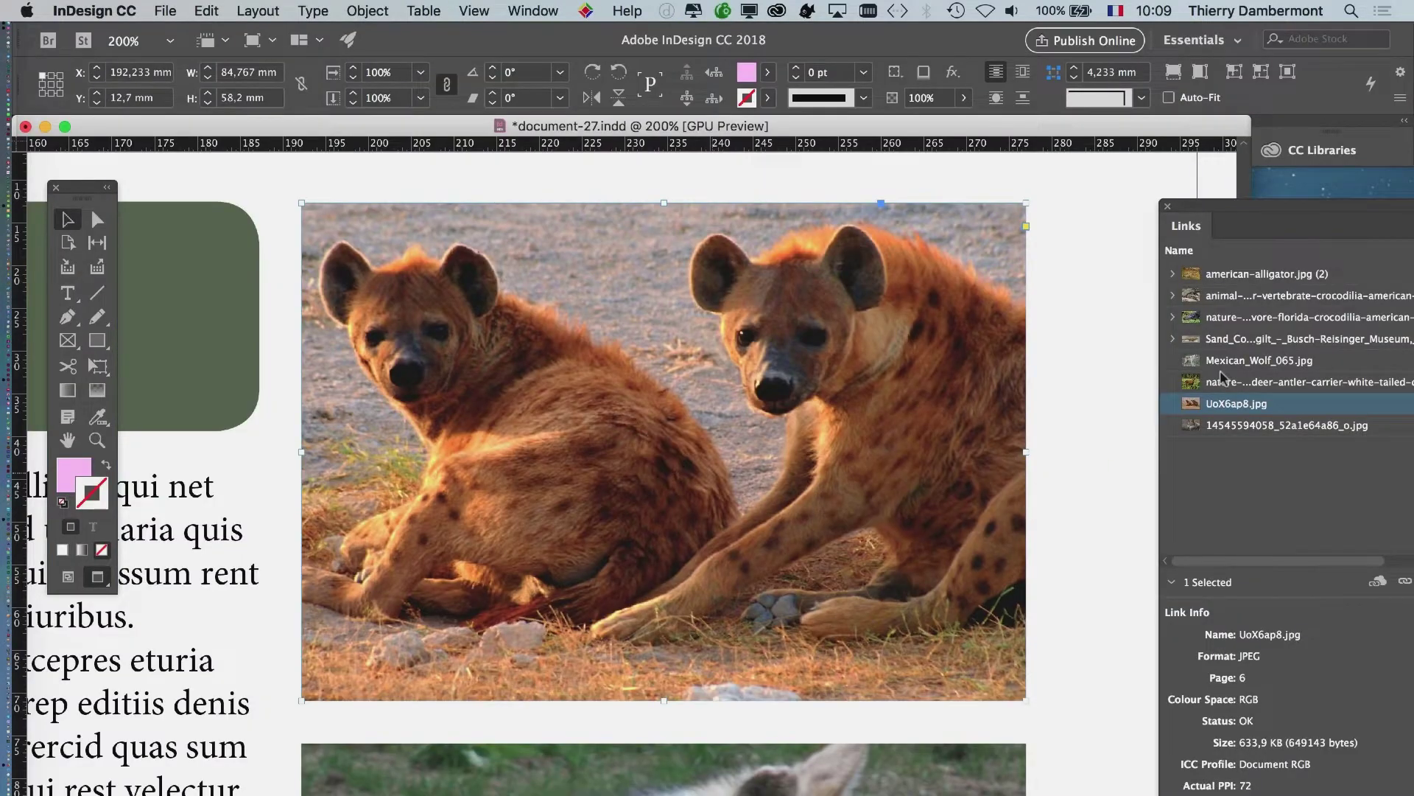
{"action": "left_click_drag", "start_coordinate": [1267, 208], "coordinate": [935, 247]}
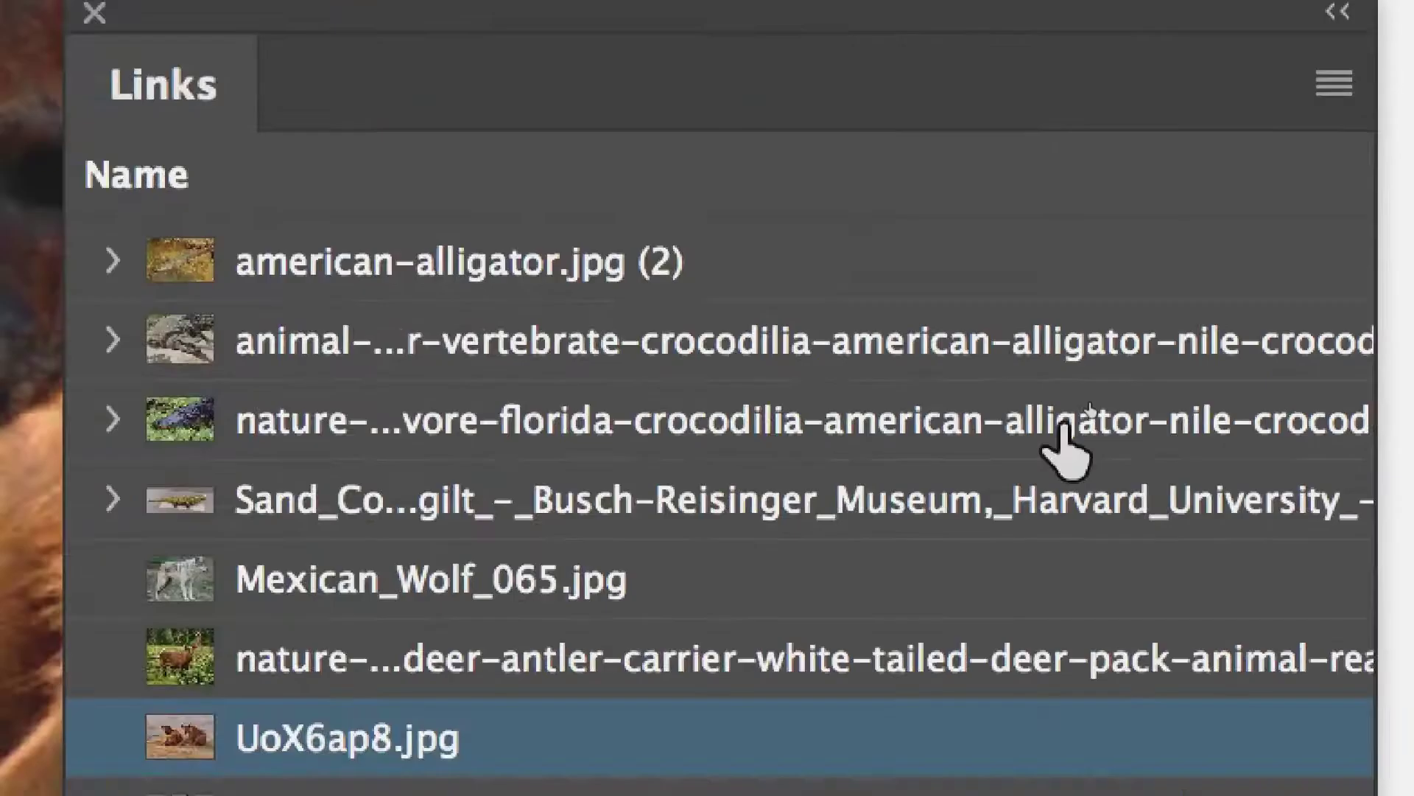
{"action": "left_click", "coordinate": [1337, 76]}
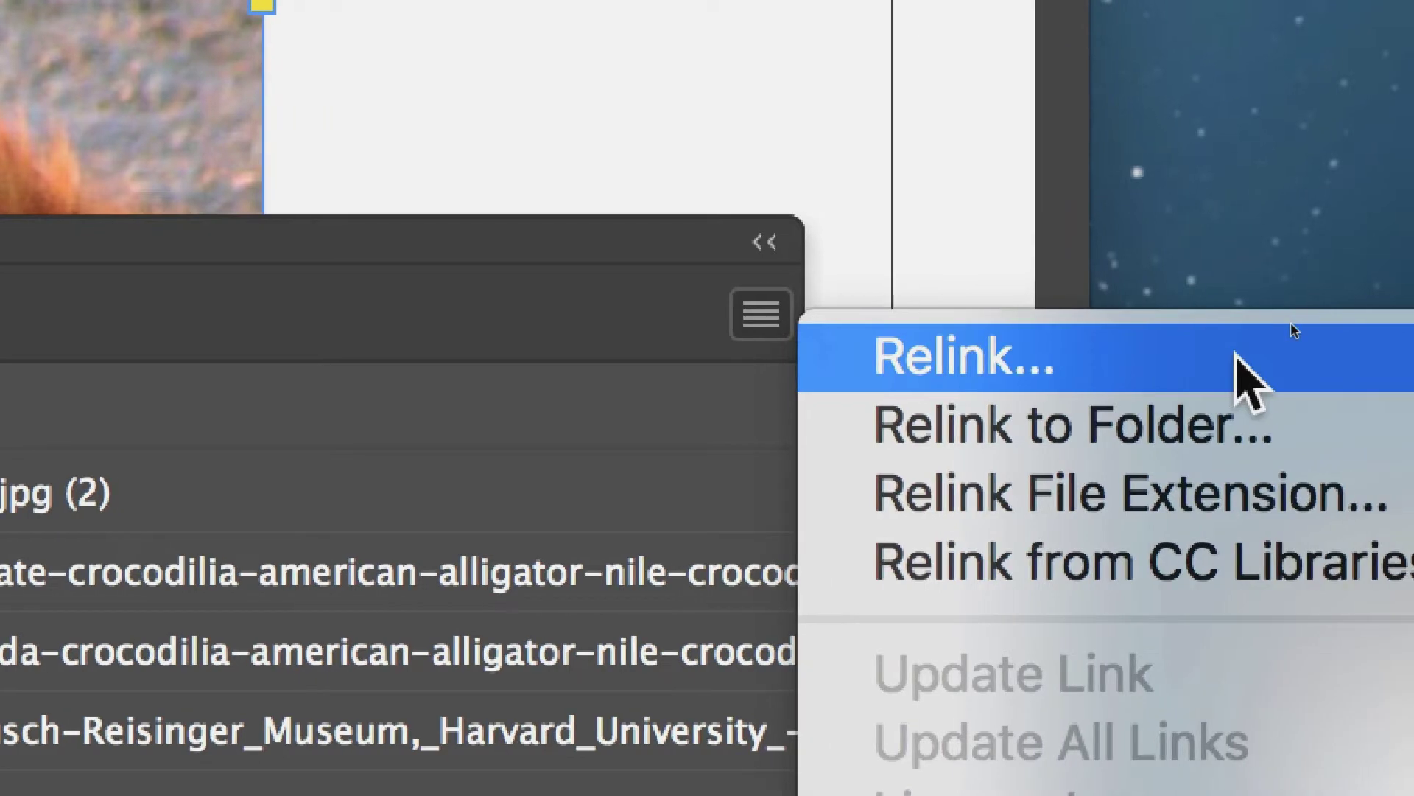
{"action": "left_click", "coordinate": [1290, 326]}
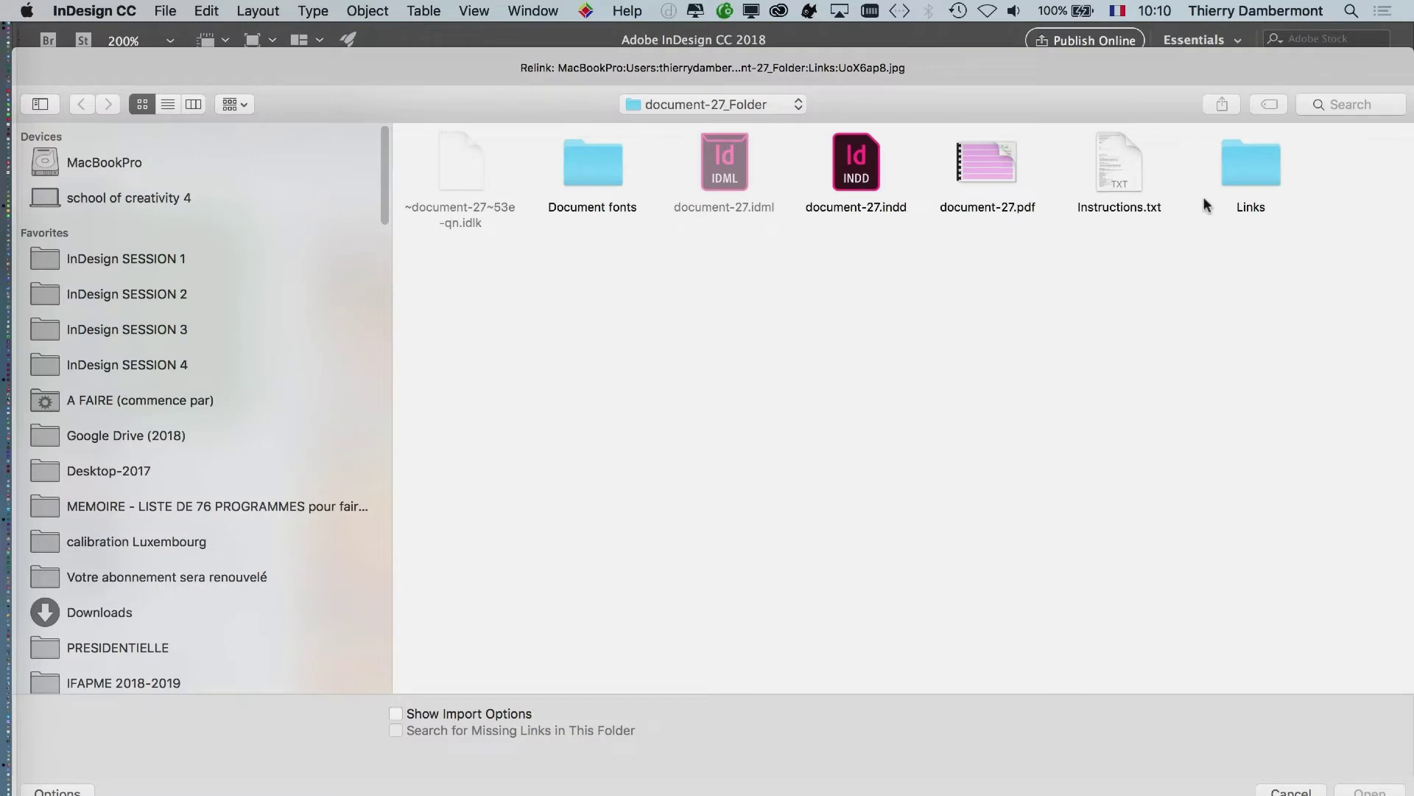
{"action": "double_click", "coordinate": [1250, 165]}
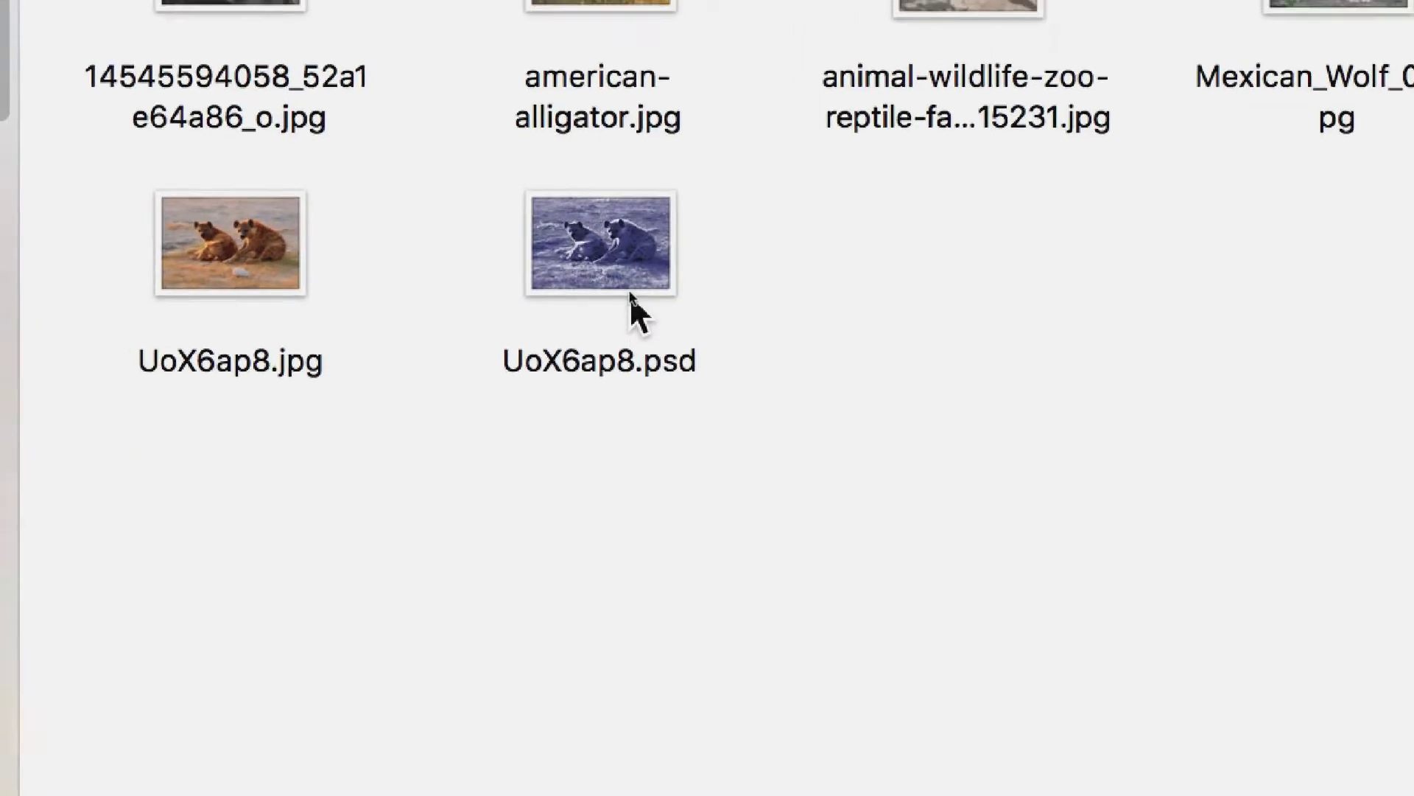
{"action": "left_click", "coordinate": [630, 293]}
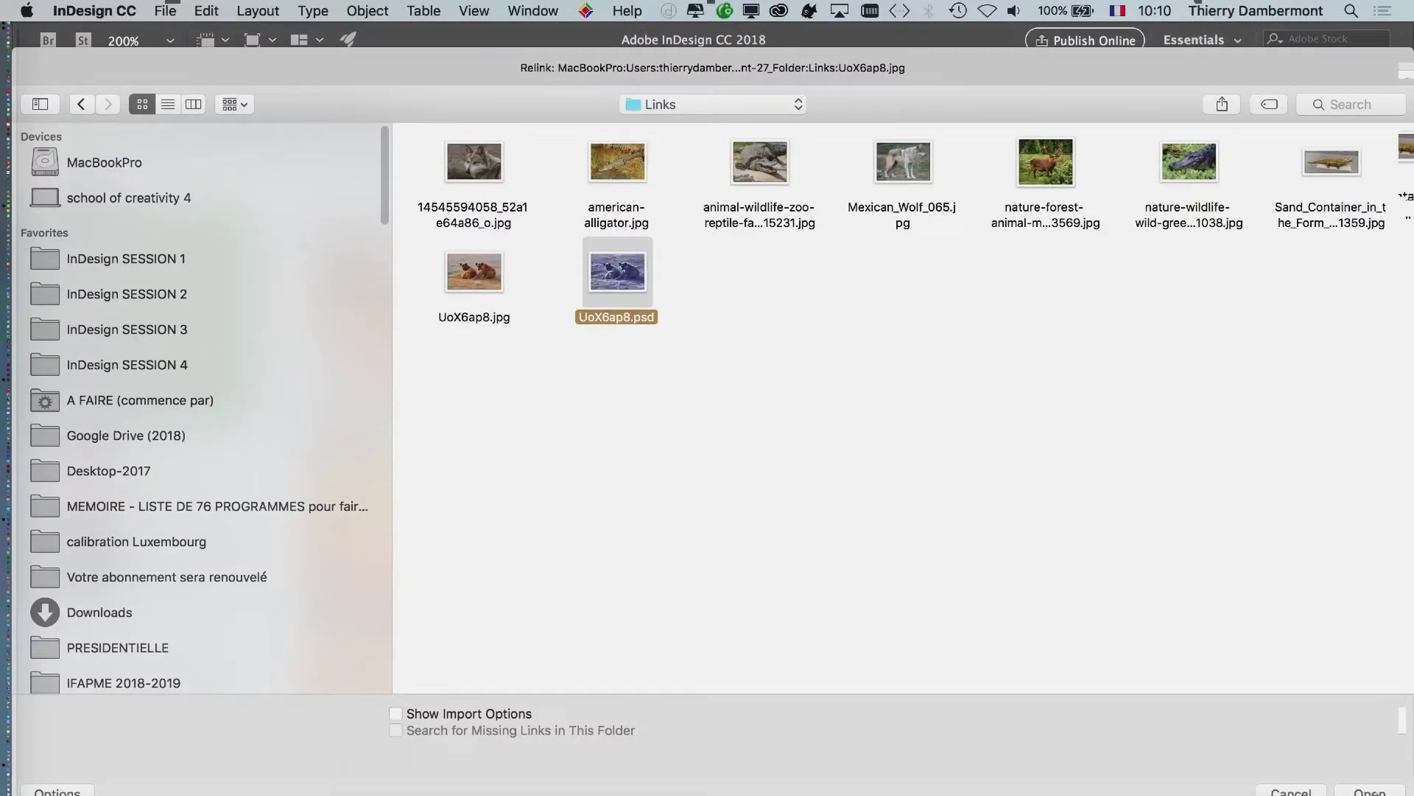
{"action": "left_click", "coordinate": [1370, 792]}
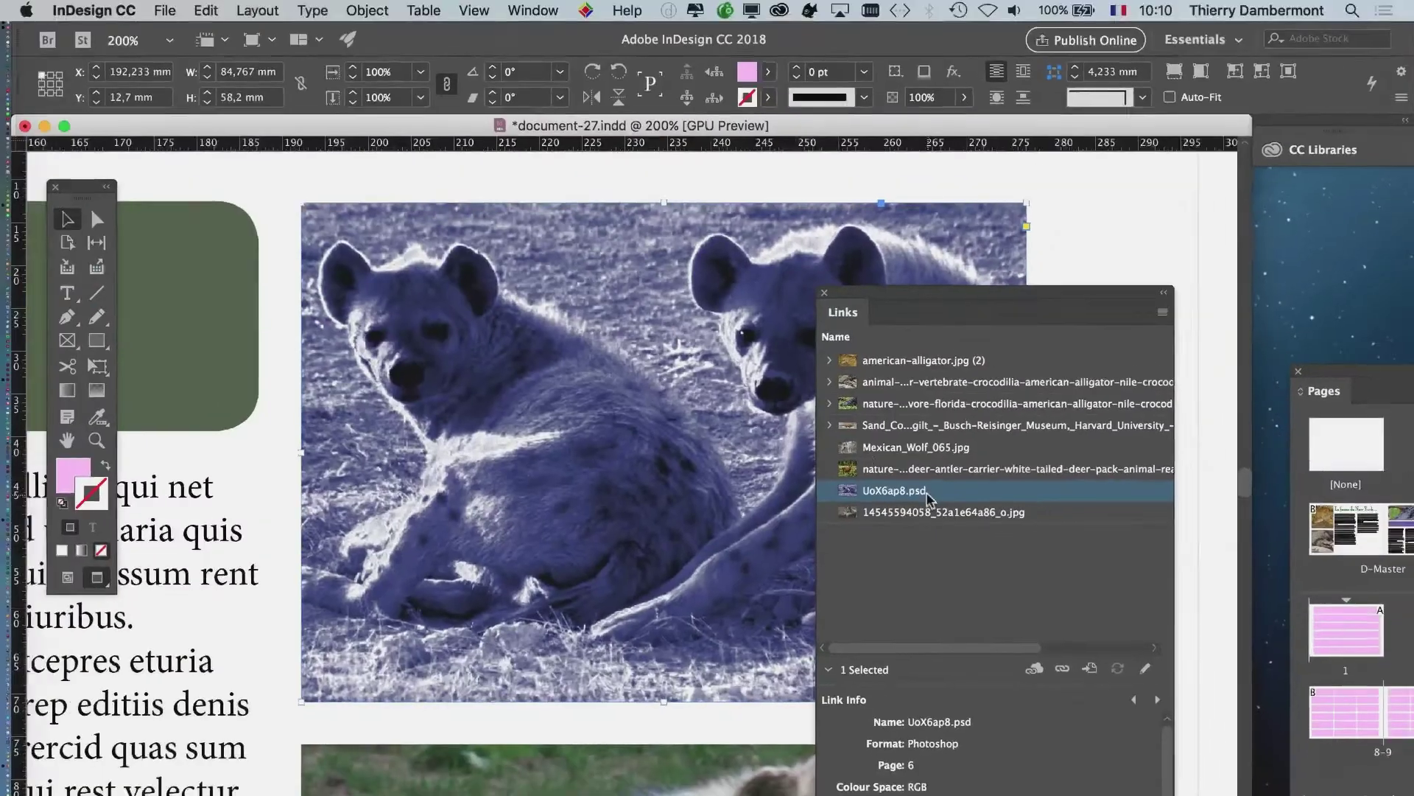
Step: Switch to Photoshop, inspect the photo's layer stack down to the Background layer, and close the Layers panel
{"action": "key", "text": "super+Tab"}
{"action": "left_click", "coordinate": [487, 455]}
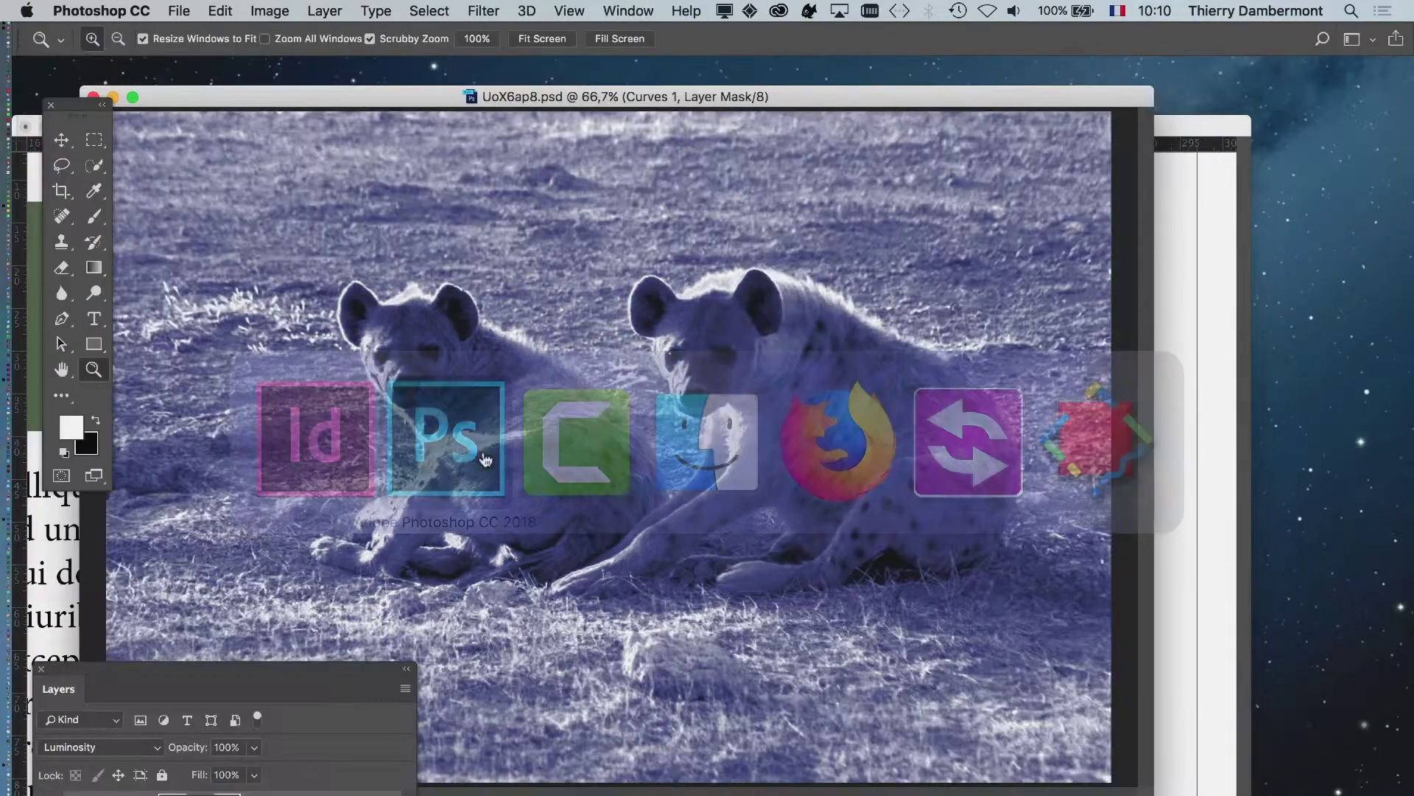
{"action": "key", "text": "super+alt+h"}
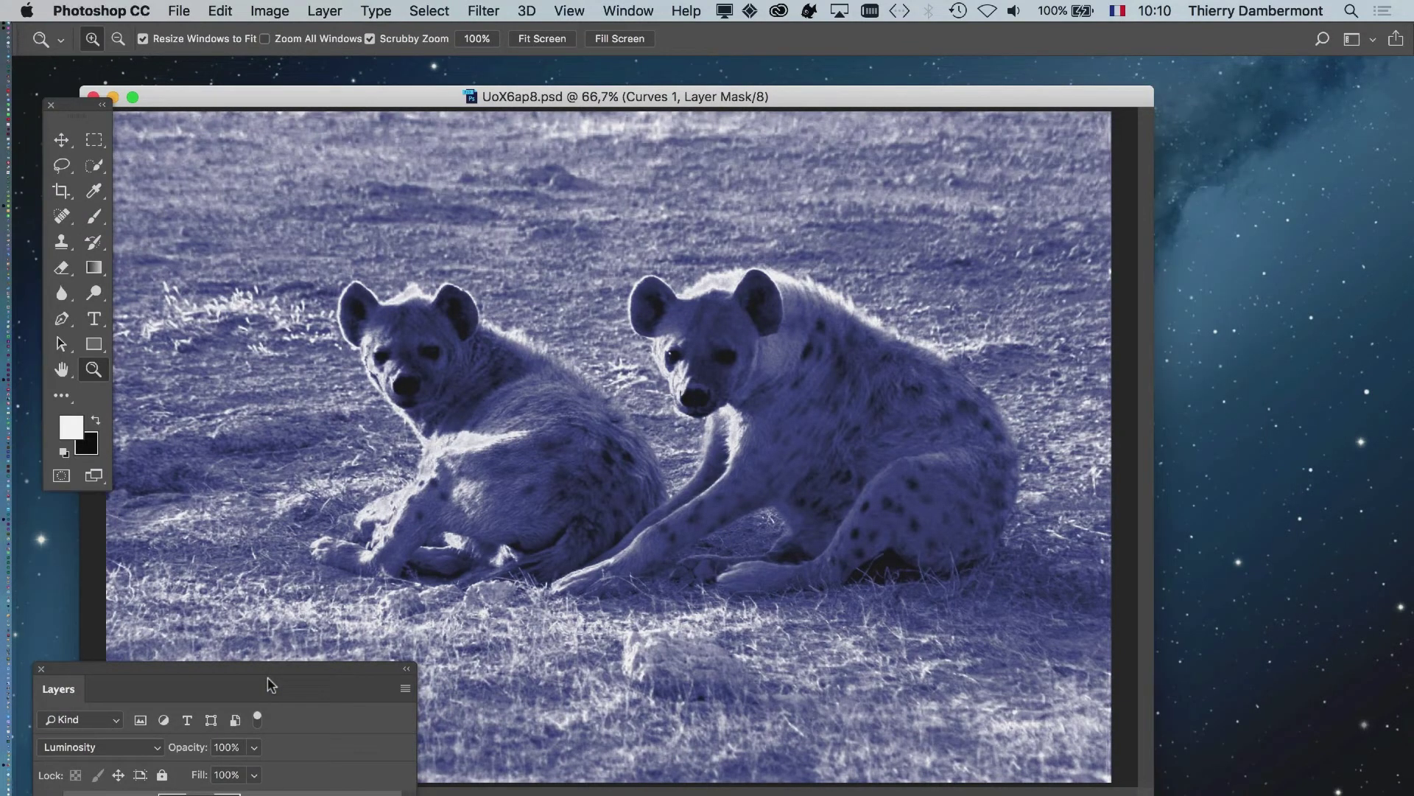
{"action": "left_click_drag", "start_coordinate": [269, 679], "coordinate": [1132, 82]}
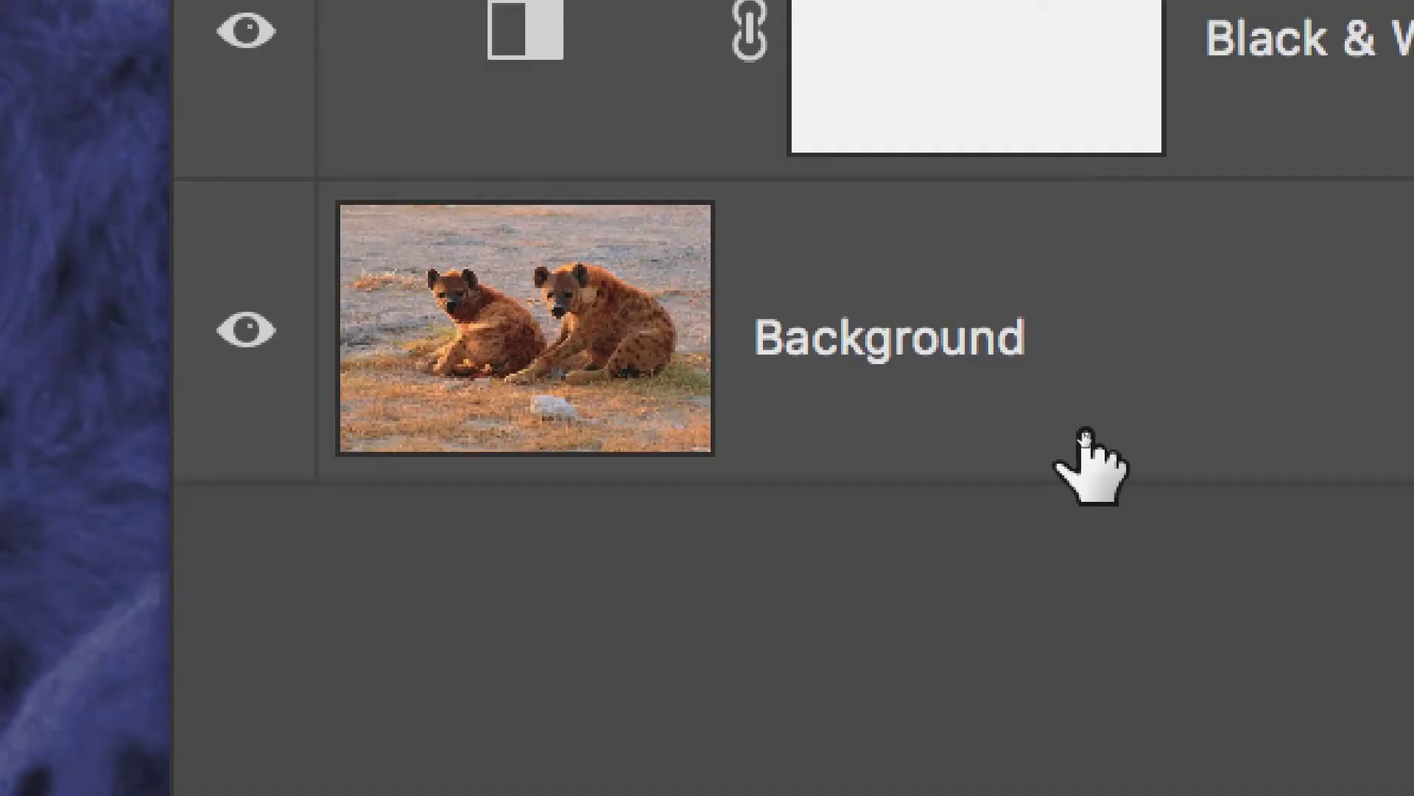
{"action": "left_click", "coordinate": [1085, 436]}
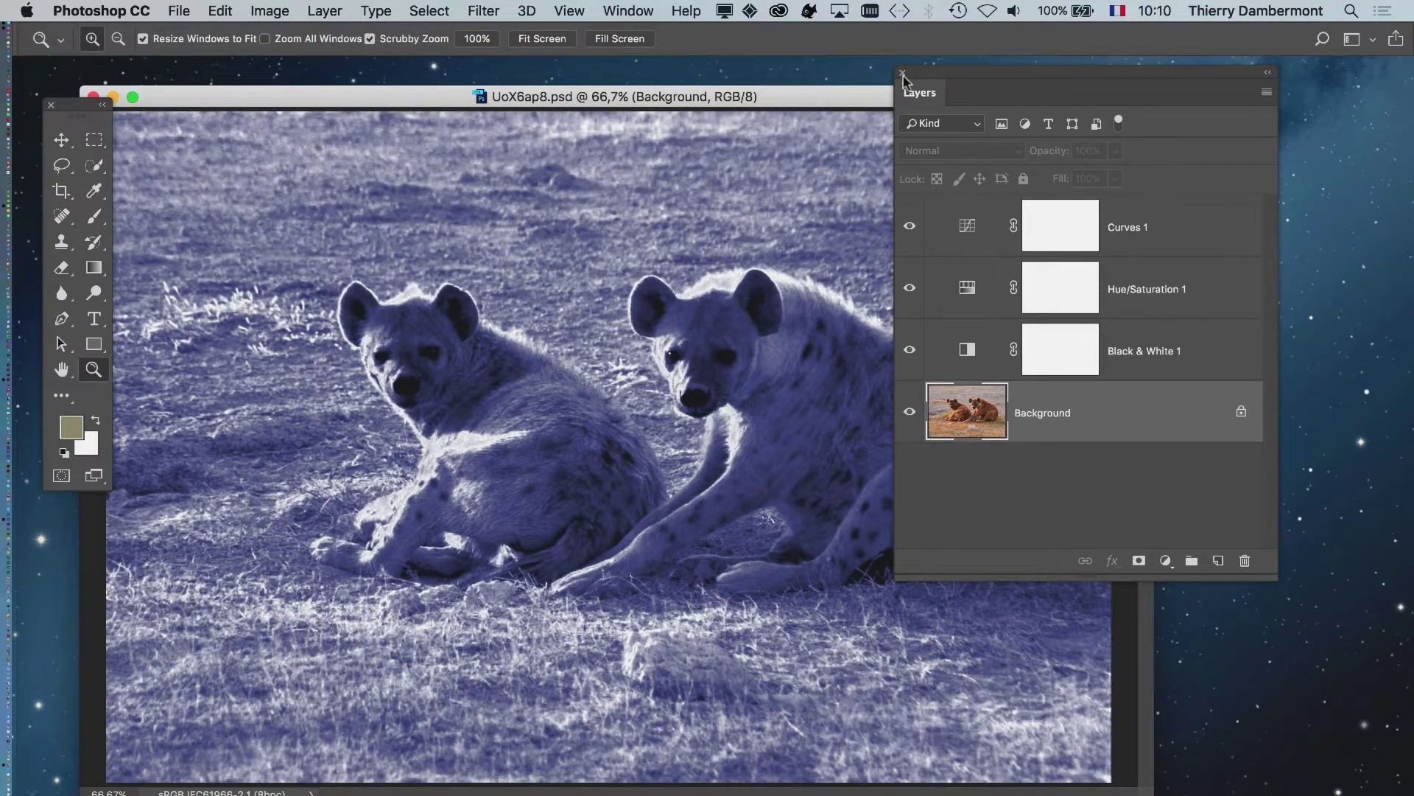
{"action": "left_click", "coordinate": [902, 73]}
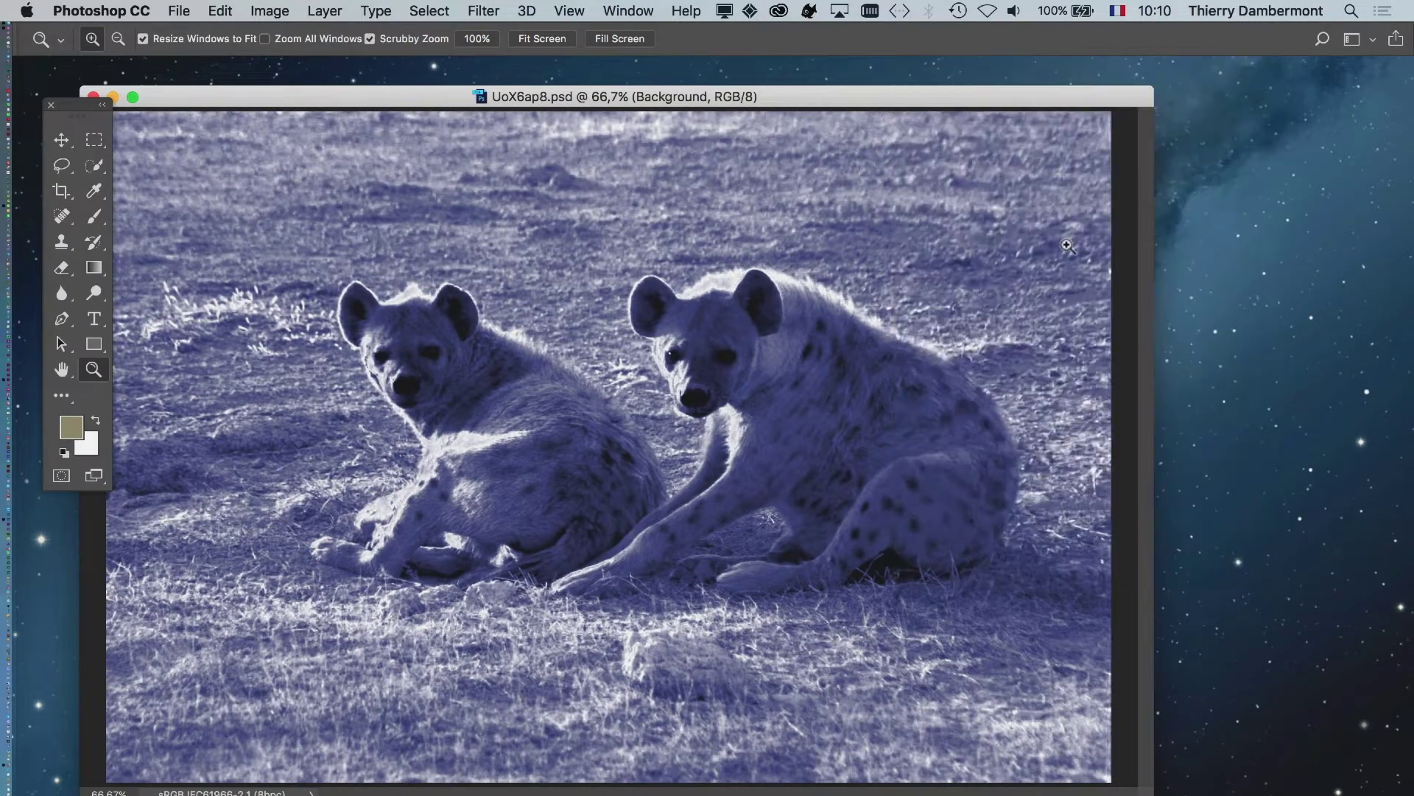
Step: Switch to InDesign, move the Links panel aside and examine the relinked hyena picture on its page
{"action": "key", "text": "super+Tab"}
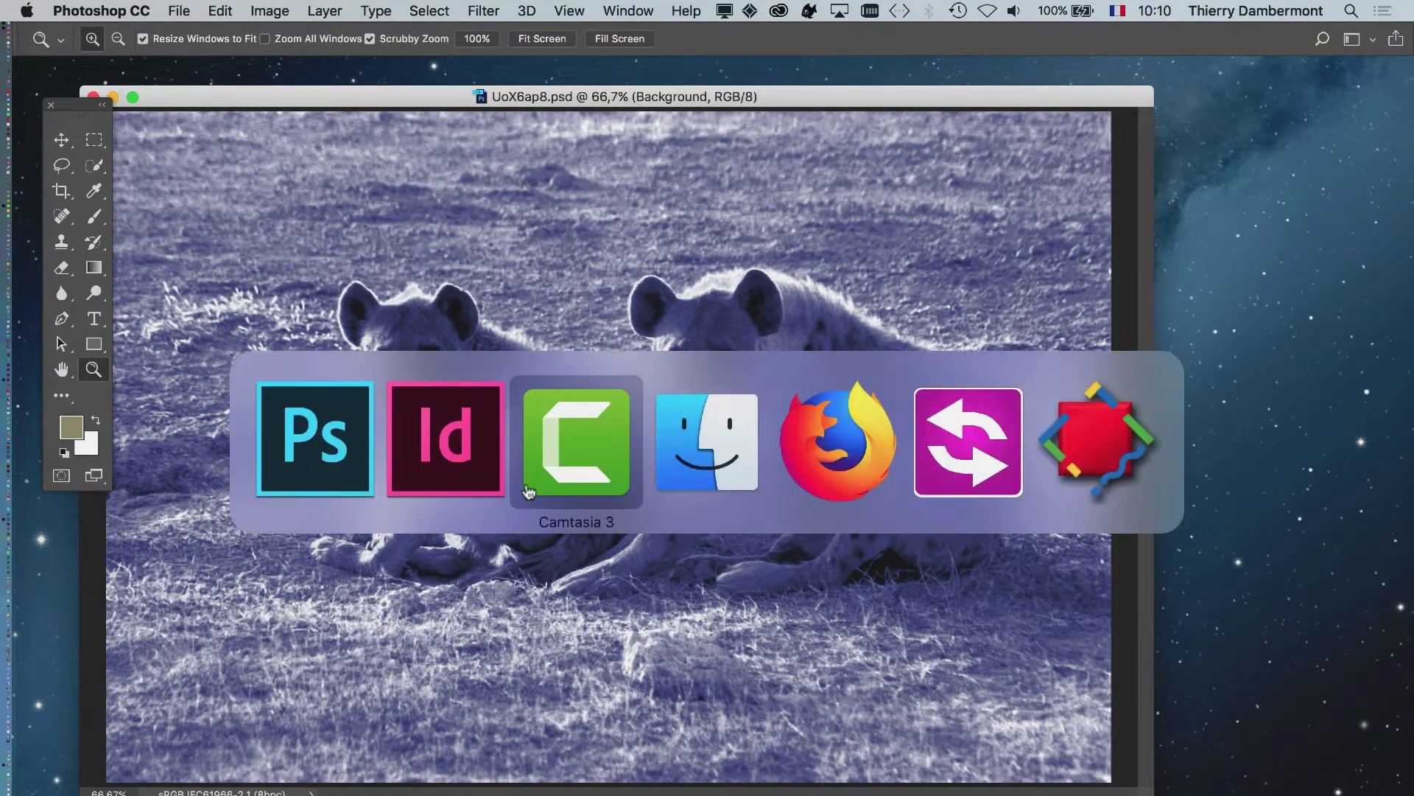
{"action": "left_click", "coordinate": [473, 433]}
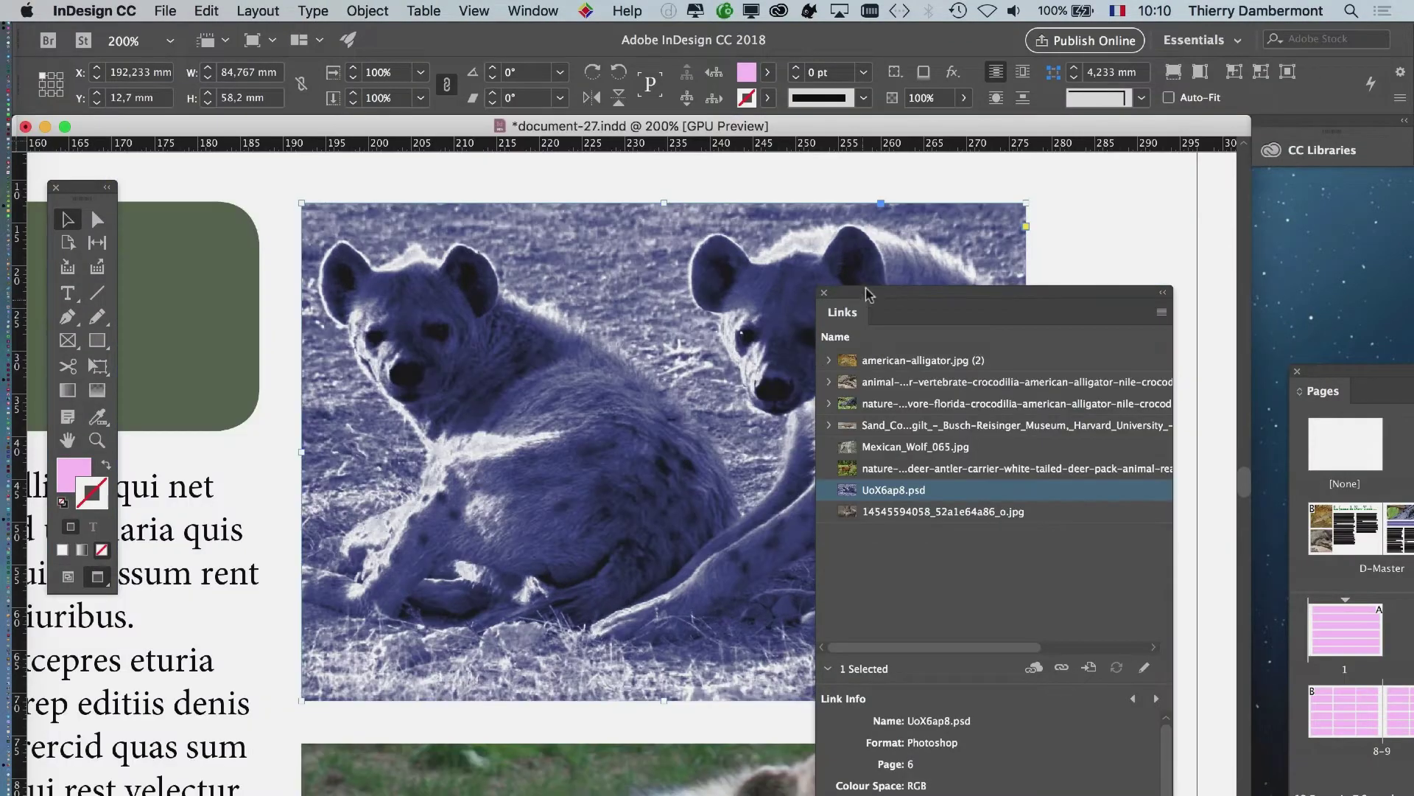
{"action": "left_click_drag", "start_coordinate": [867, 293], "coordinate": [1108, 275]}
{"action": "scroll", "coordinate": [803, 479], "scroll_direction": "down", "scroll_amount": 2}
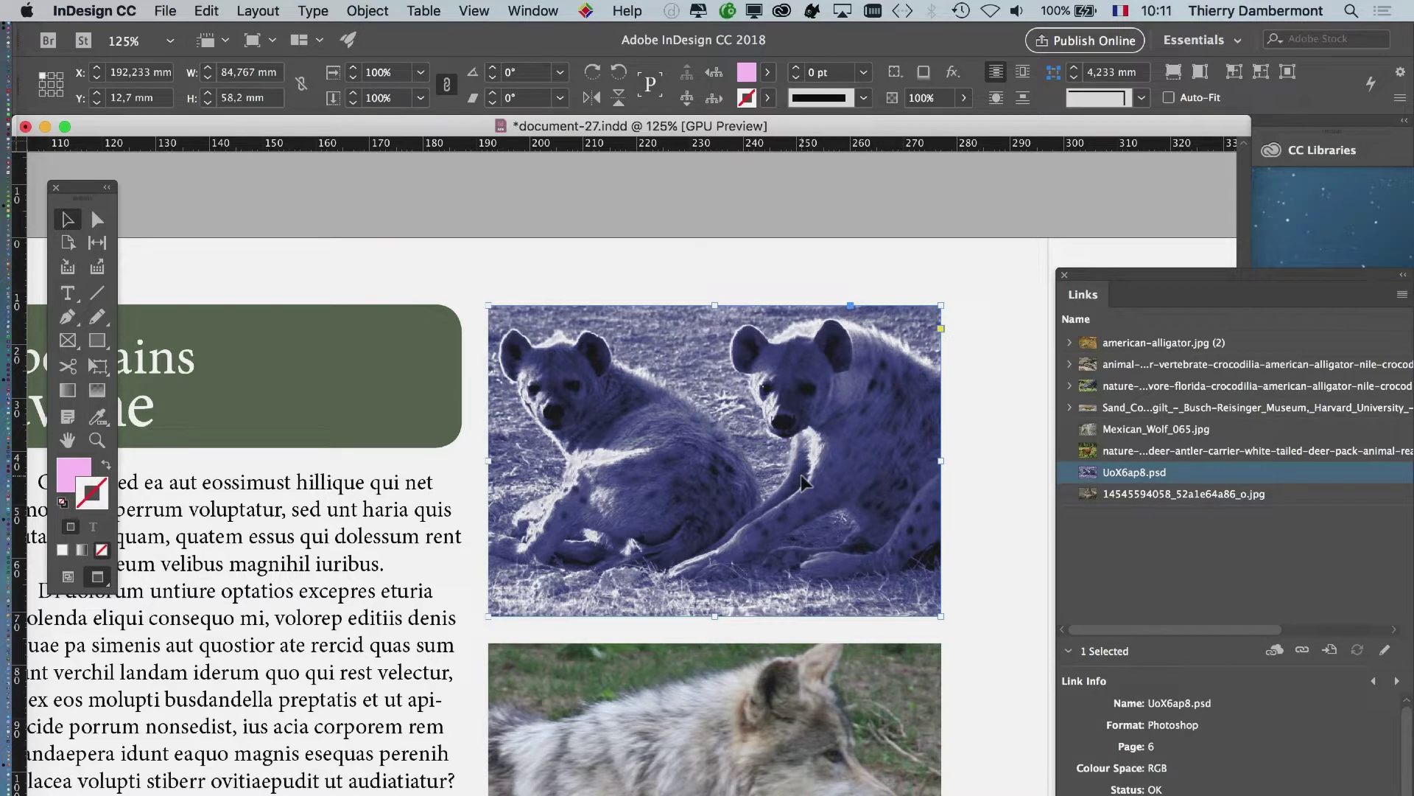
{"action": "scroll", "coordinate": [696, 585], "scroll_direction": "right", "scroll_amount": 5}
{"action": "scroll", "coordinate": [696, 585], "scroll_direction": "down", "scroll_amount": 3}
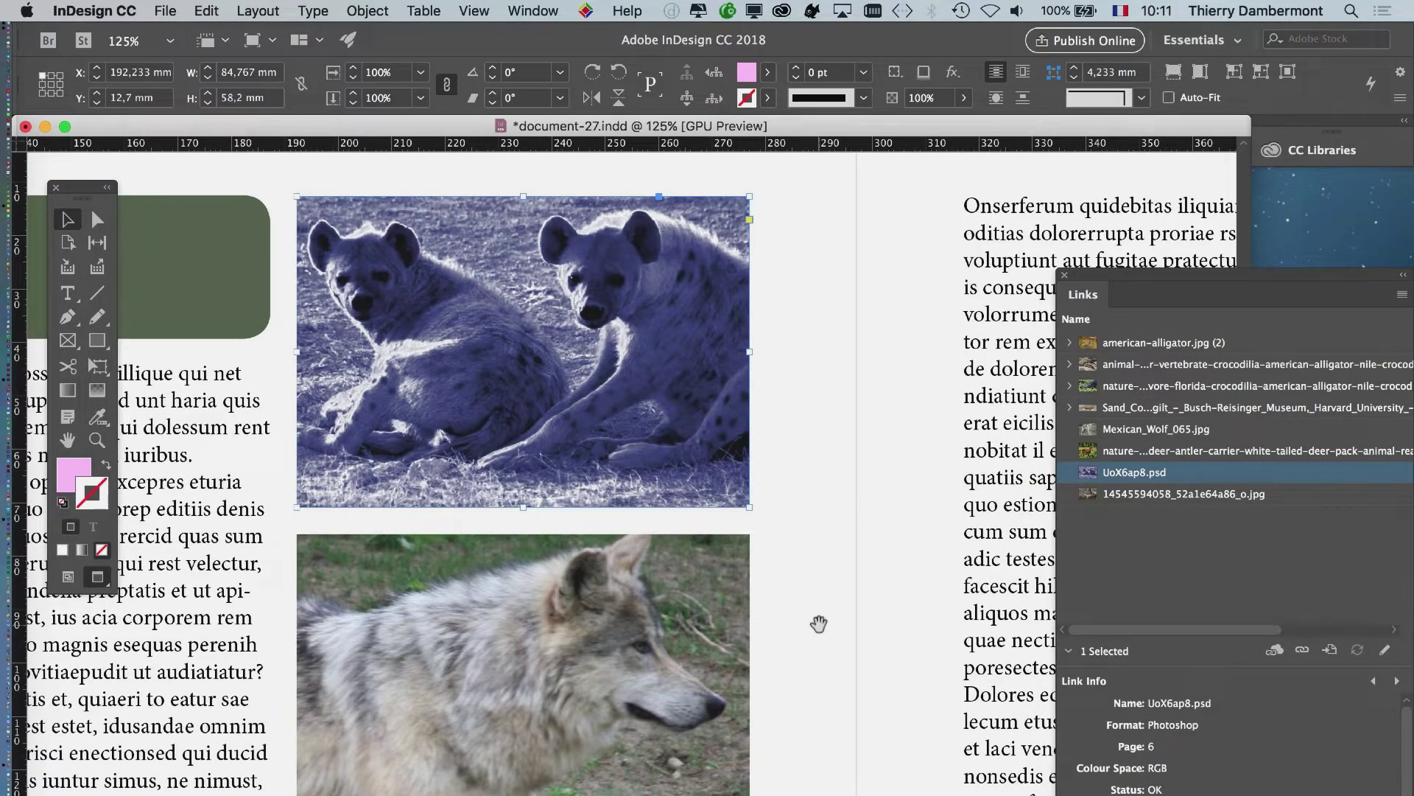
Step: In Photoshop, set the Hue/Saturation 1 adjustment layer to hue 147 and saturation 27, and save the PSD
{"action": "key", "text": "super+Tab"}
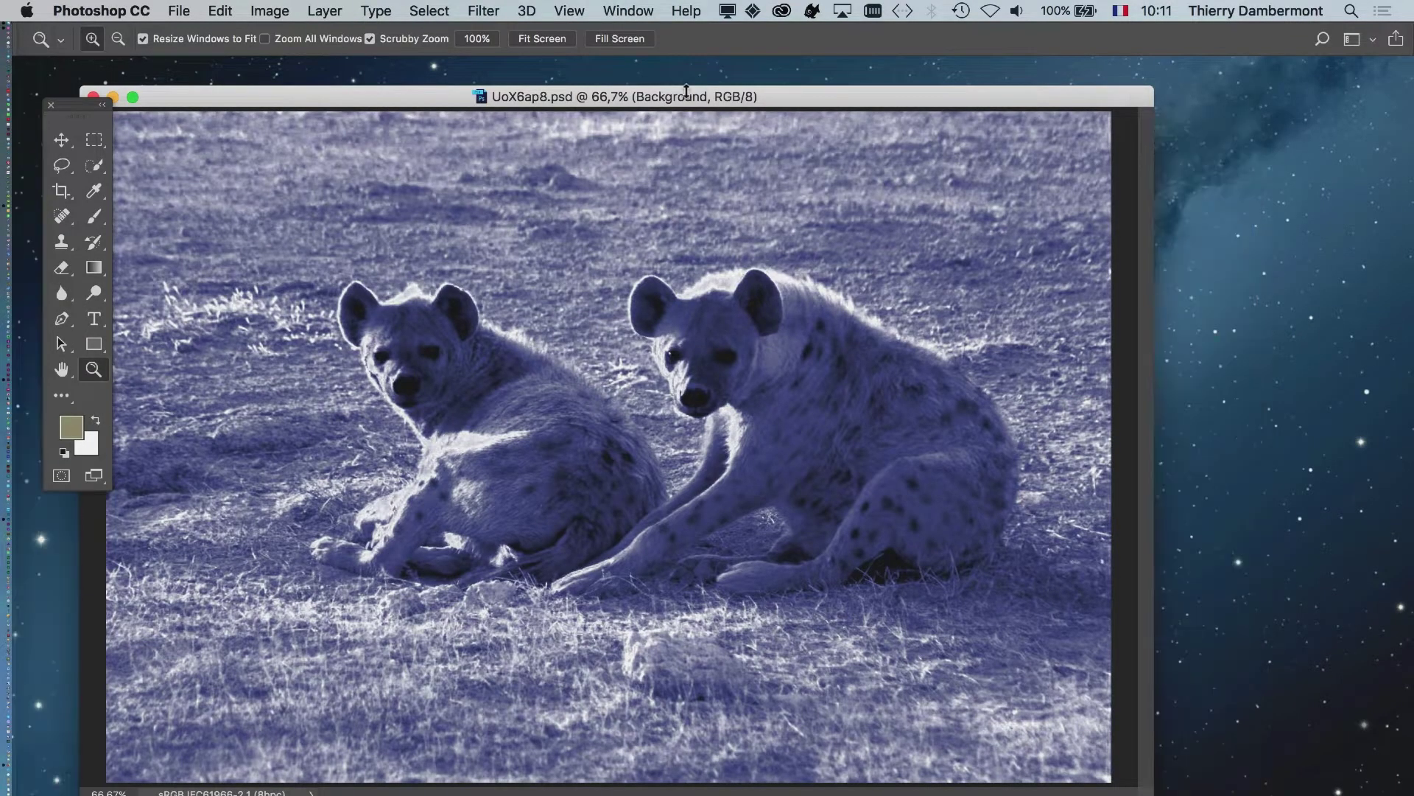
{"action": "left_click", "coordinate": [645, 12]}
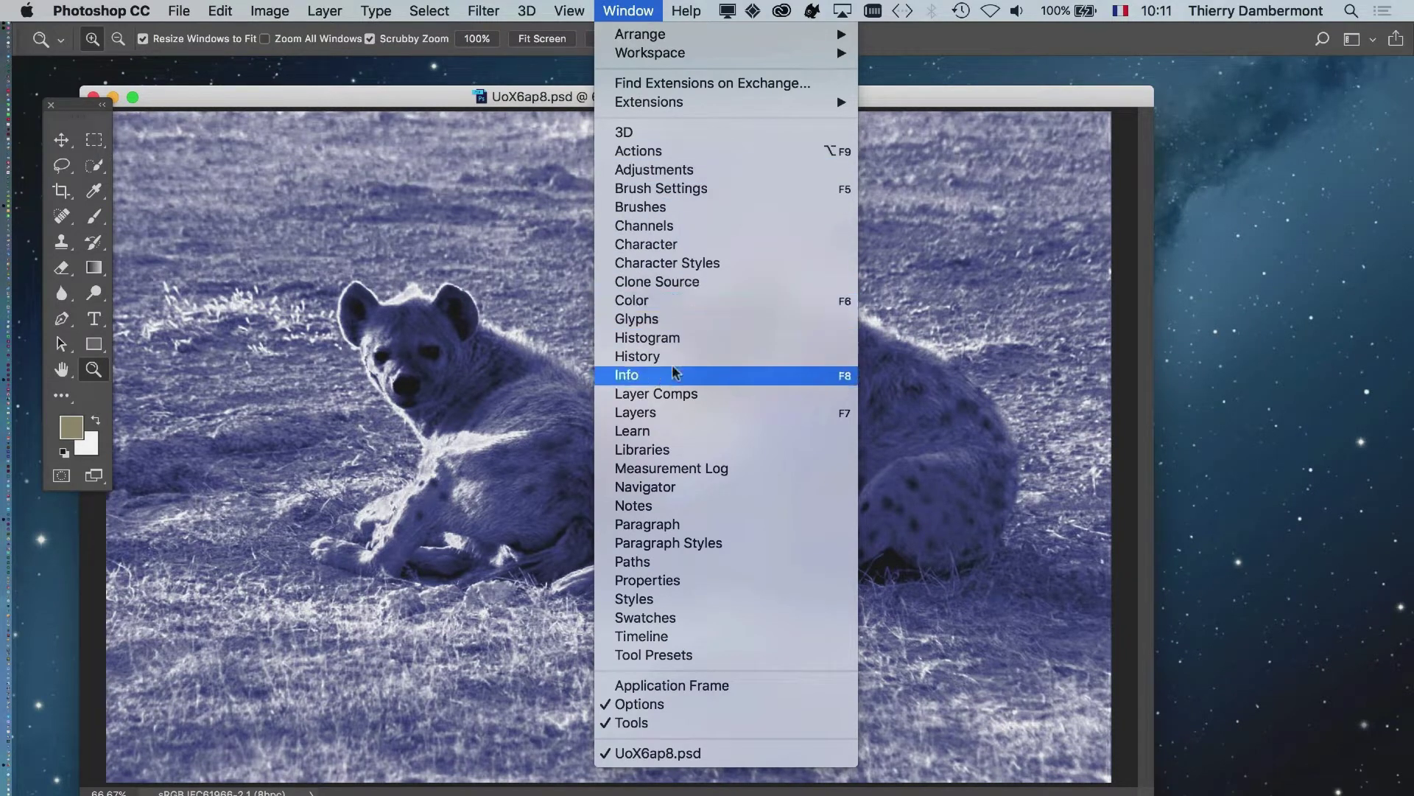
{"action": "left_click", "coordinate": [688, 412]}
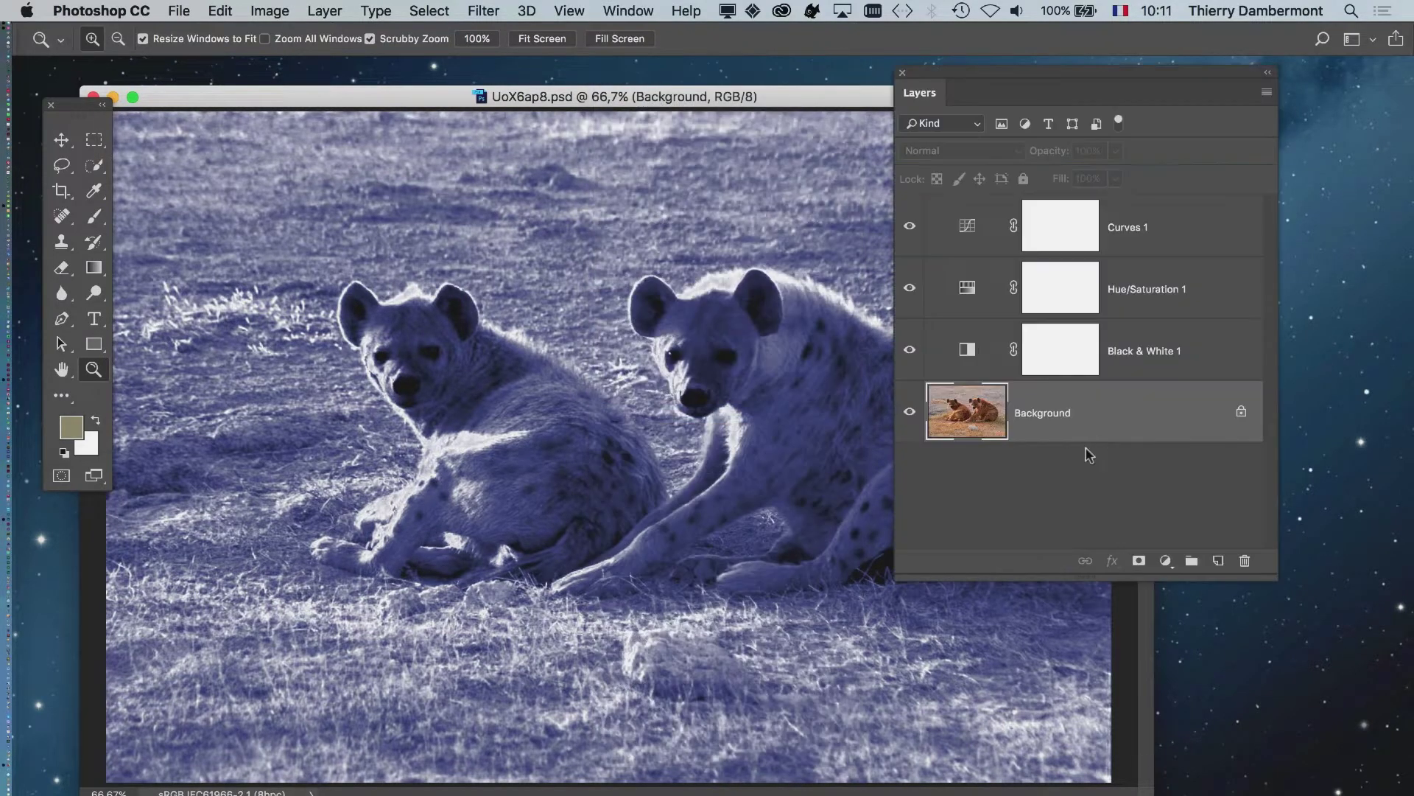
{"action": "left_click", "coordinate": [971, 288]}
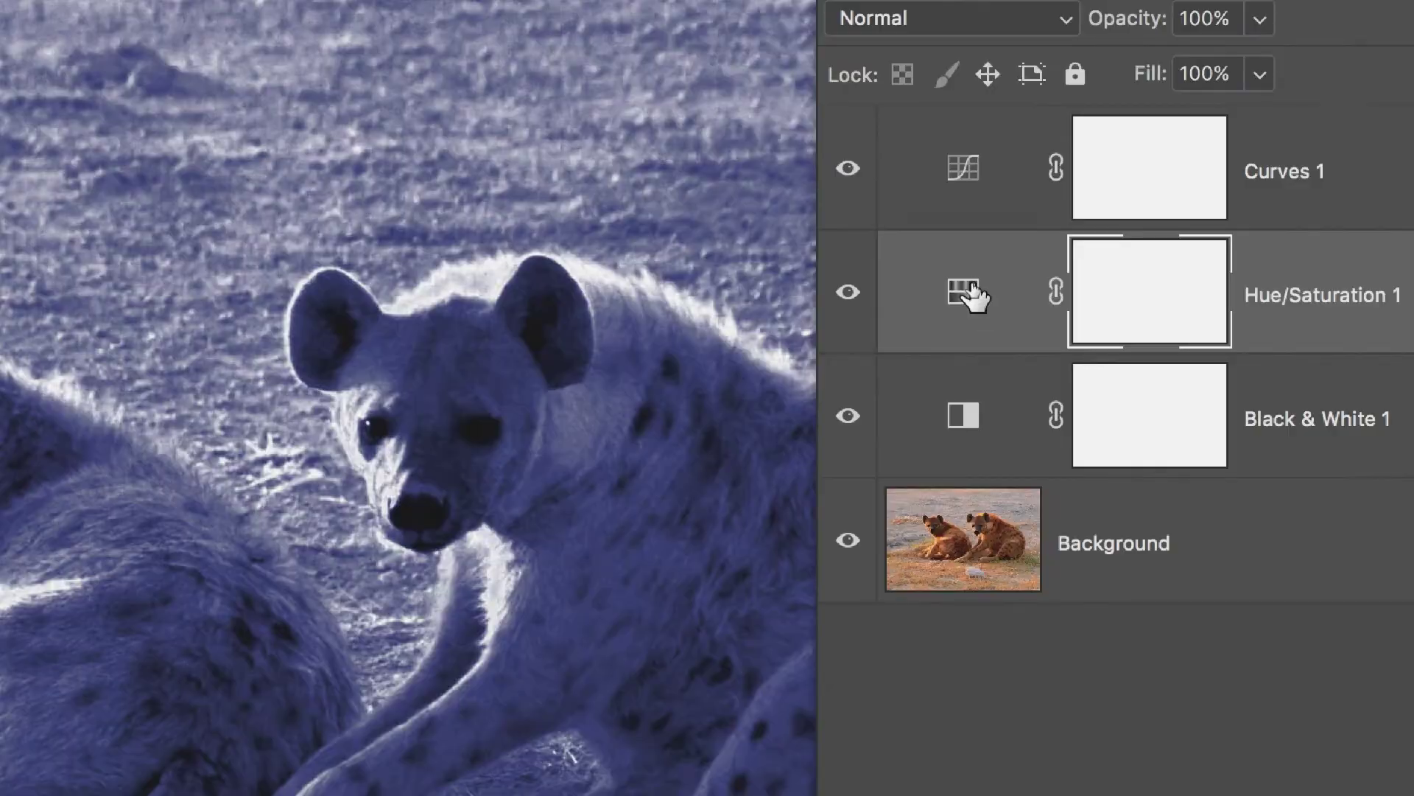
{"action": "left_click", "coordinate": [967, 293]}
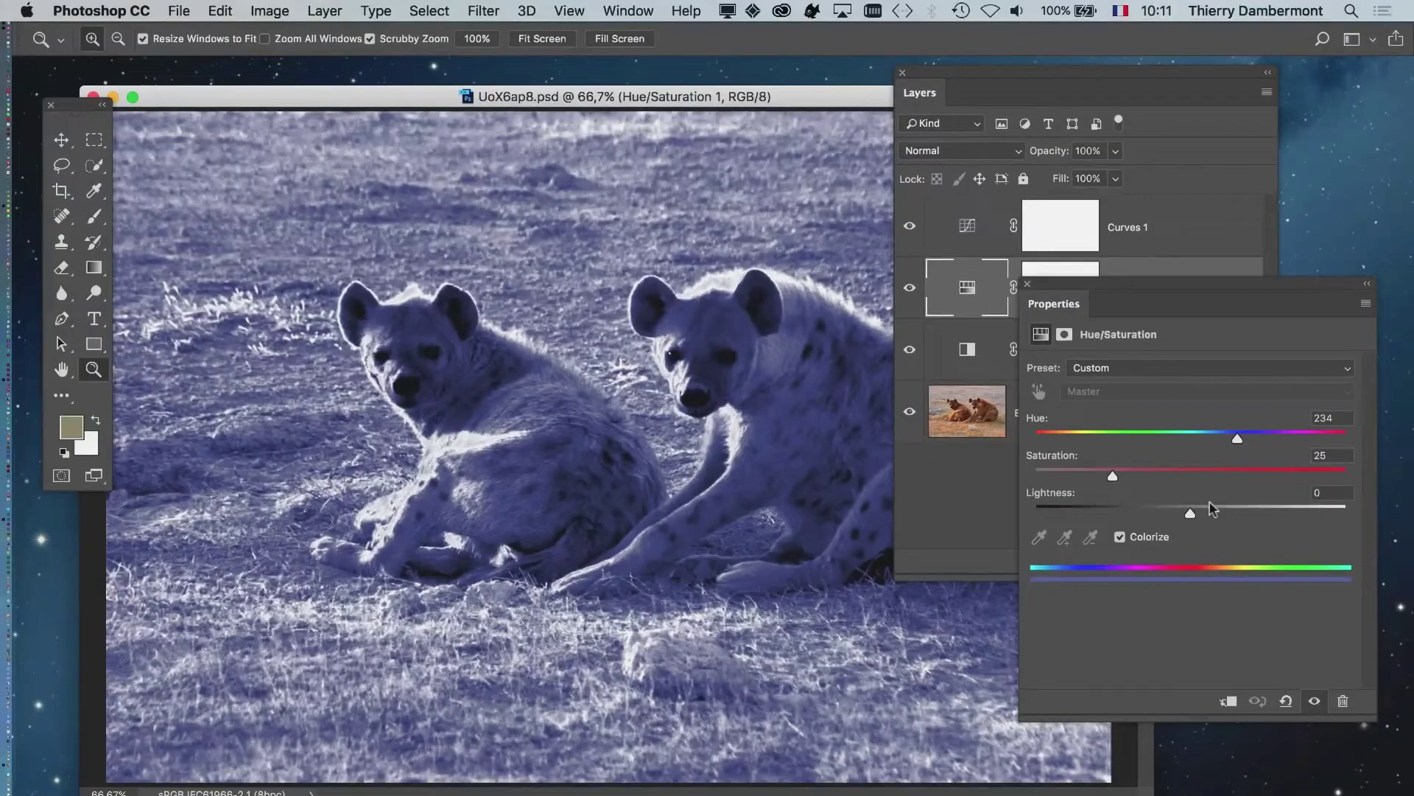
{"action": "mouse_move", "coordinate": [1257, 441]}
{"action": "left_mouse_down"}
{"action": "mouse_move", "coordinate": [1153, 441]}
{"action": "mouse_move", "coordinate": [1339, 441]}
{"action": "mouse_move", "coordinate": [1279, 441]}
{"action": "left_mouse_up"}
{"action": "left_click", "coordinate": [1157, 438]}
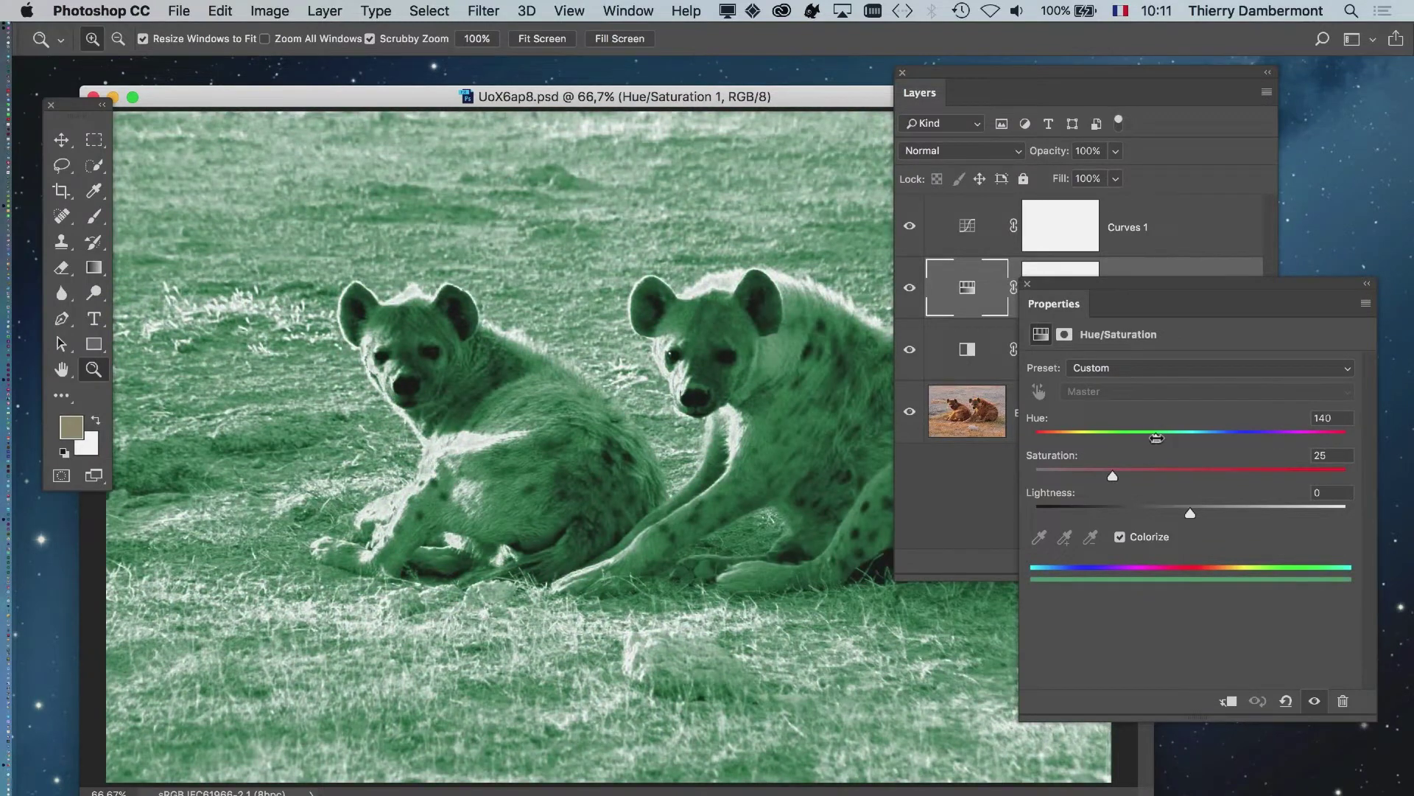
{"action": "left_click_drag", "start_coordinate": [1156, 437], "coordinate": [1099, 474]}
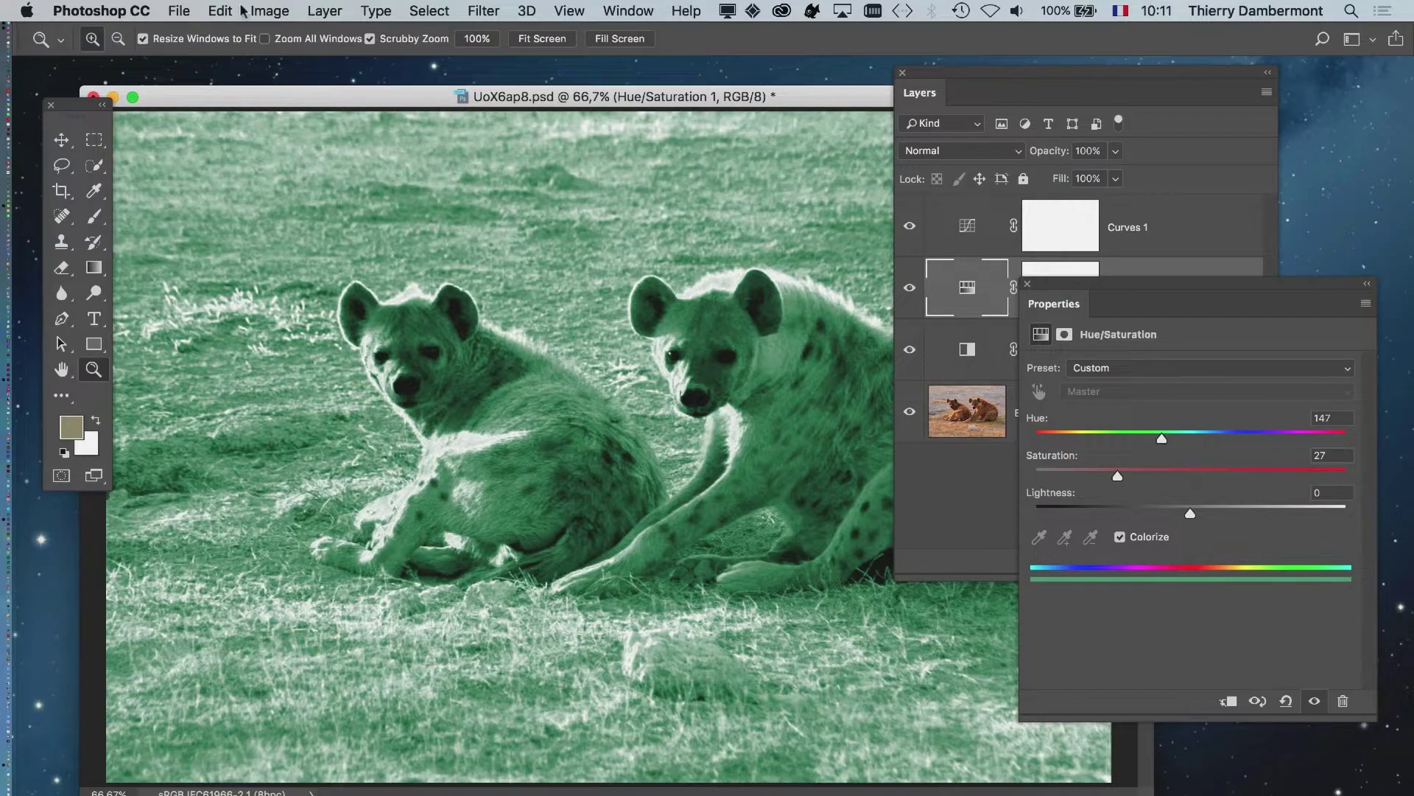
{"action": "left_click", "coordinate": [172, 9]}
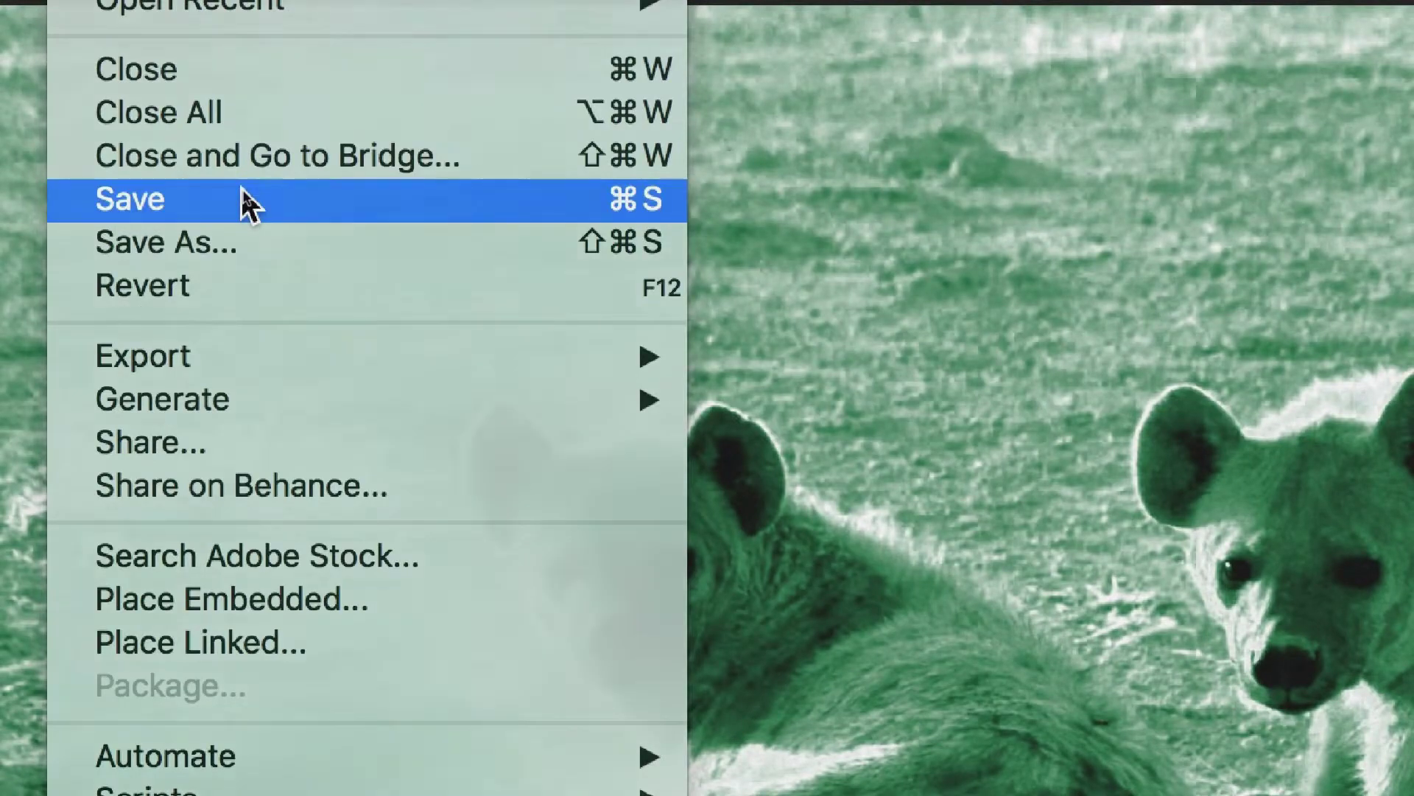
{"action": "left_click", "coordinate": [247, 200]}
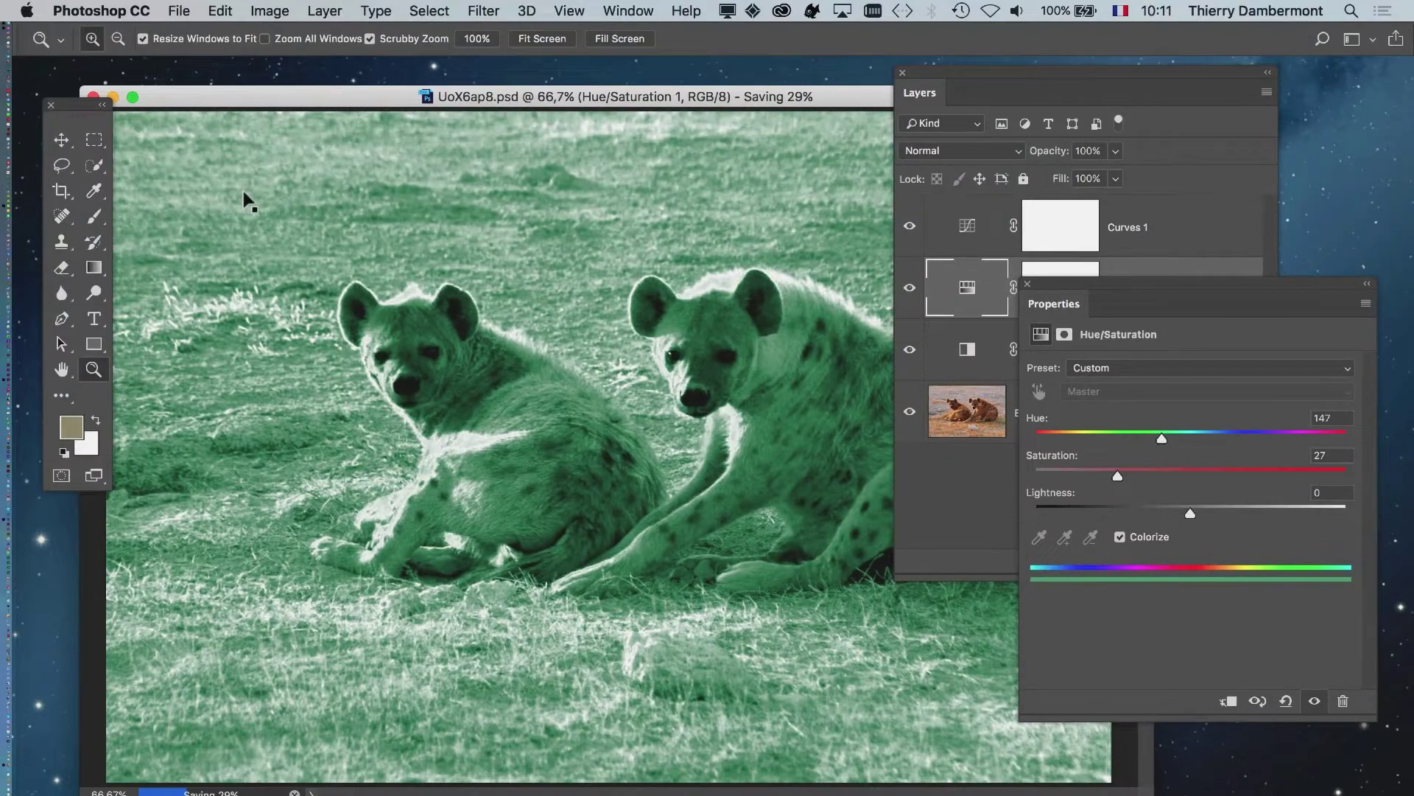
Step: Compare the placed picture and link status of UoX6ap8.psd in InDesign with the recoloured photo in Photoshop
{"action": "key", "text": "super+Tab"}
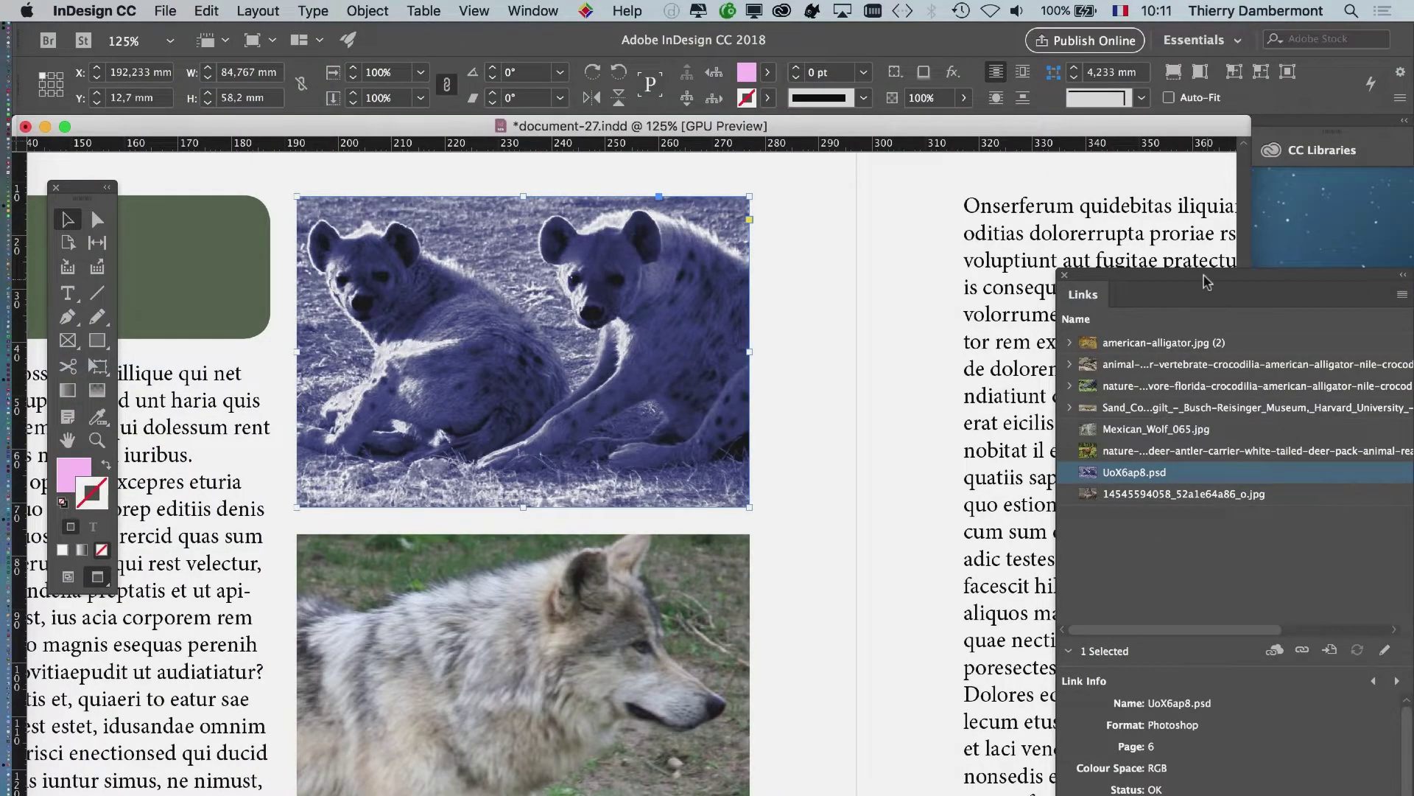
{"action": "left_click_drag", "start_coordinate": [1206, 281], "coordinate": [1021, 219]}
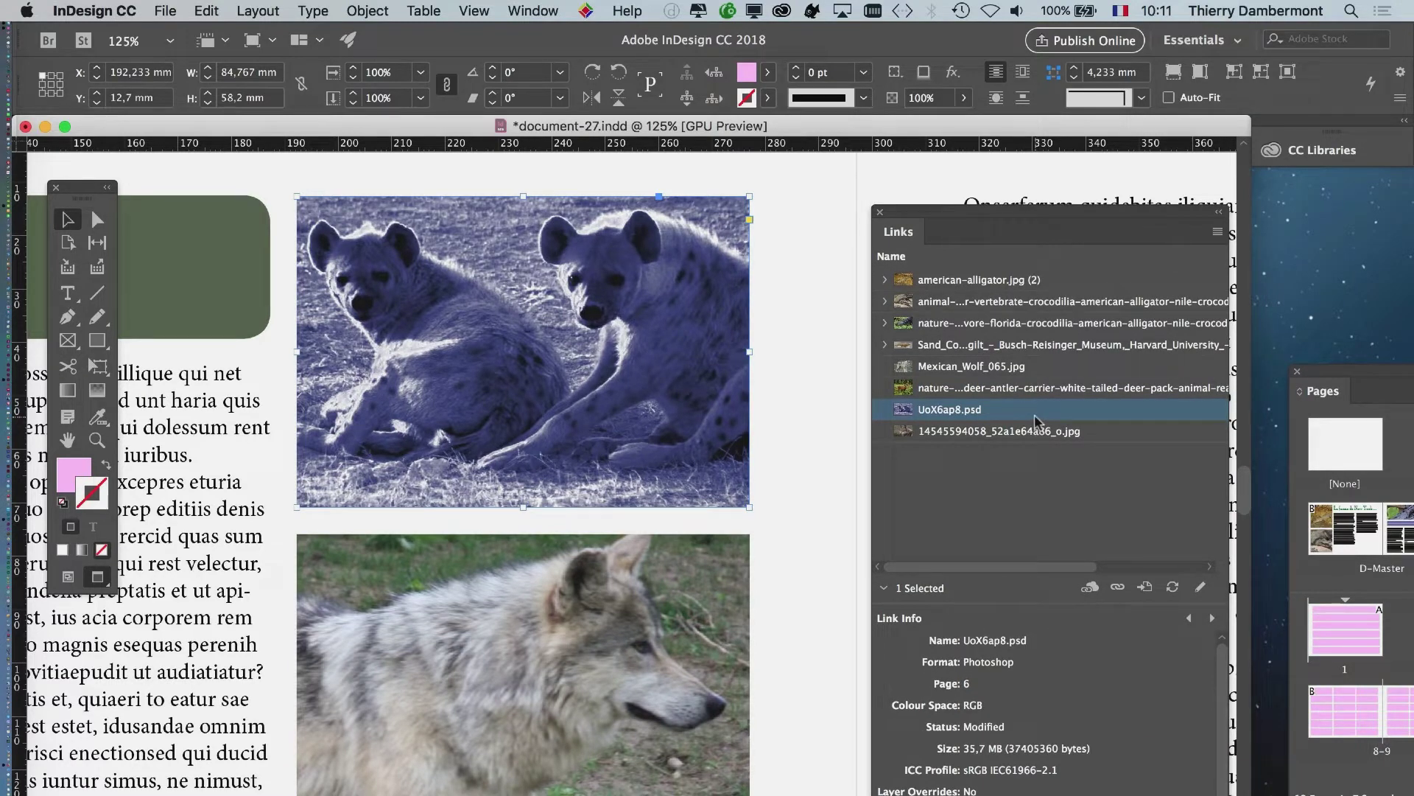
{"action": "key", "text": "super+Tab"}
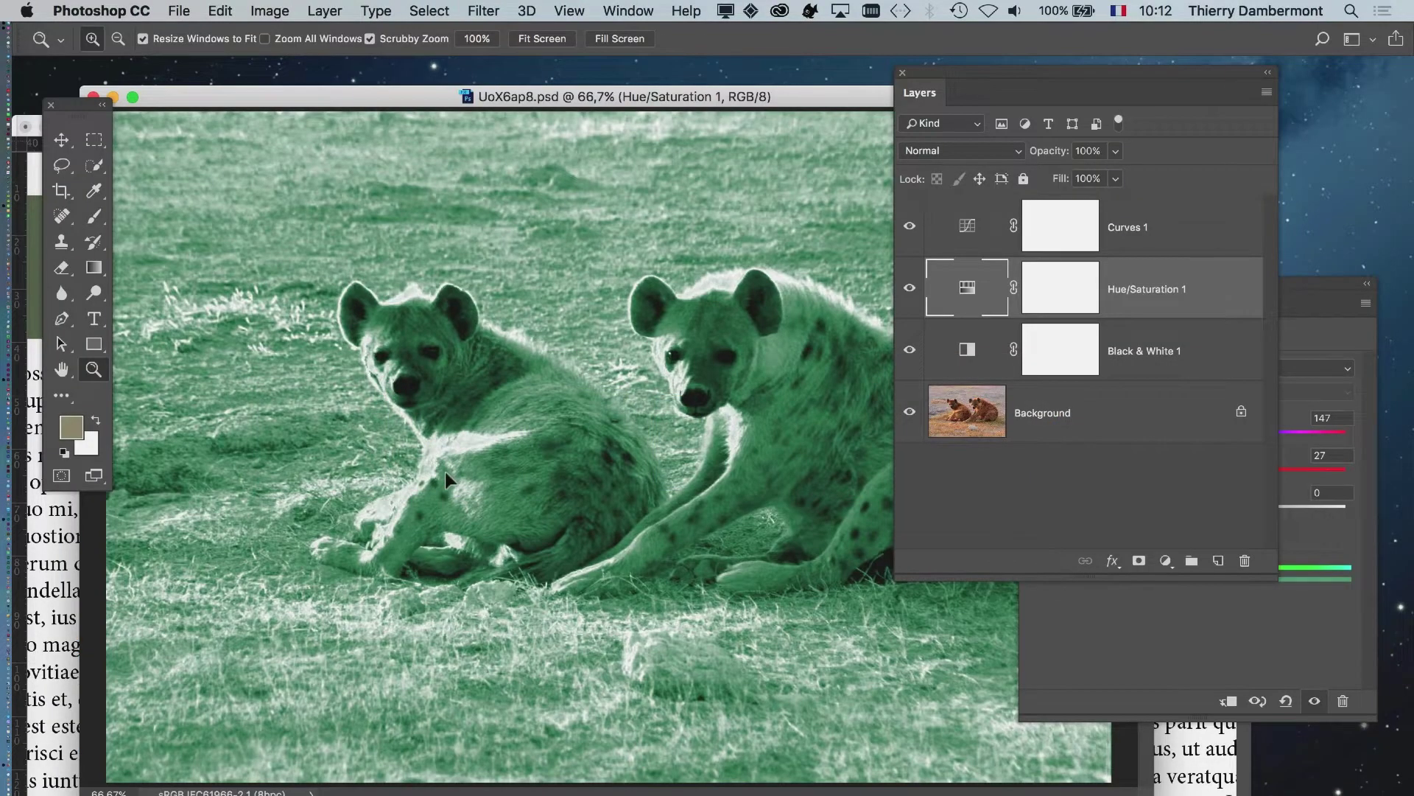
{"action": "key", "text": "super+Tab"}
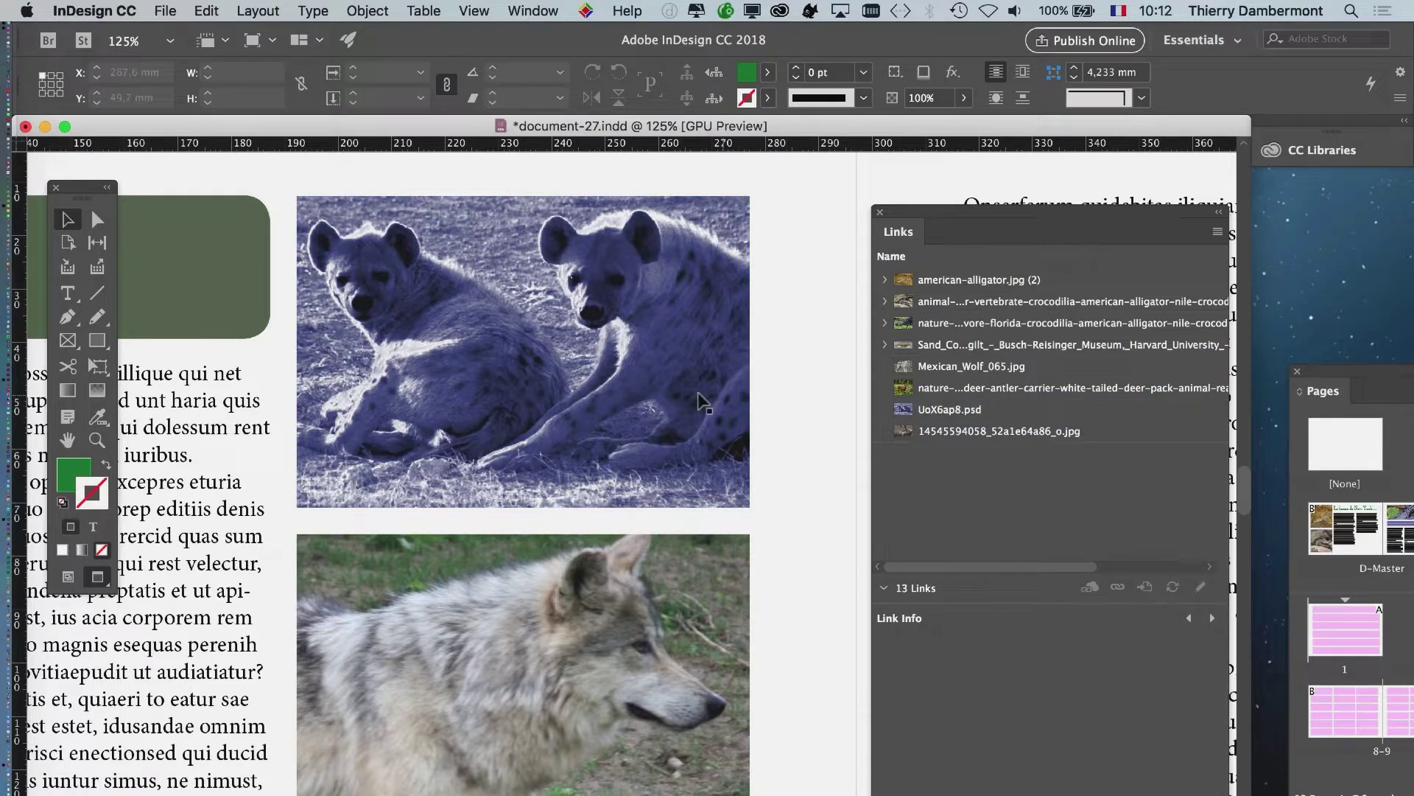
{"action": "left_click", "coordinate": [781, 417]}
Step: Widen InDesign's Links panel to show its status and page columns, and update the UoX6ap8.psd link
{"action": "left_click_drag", "start_coordinate": [951, 214], "coordinate": [890, 173]}
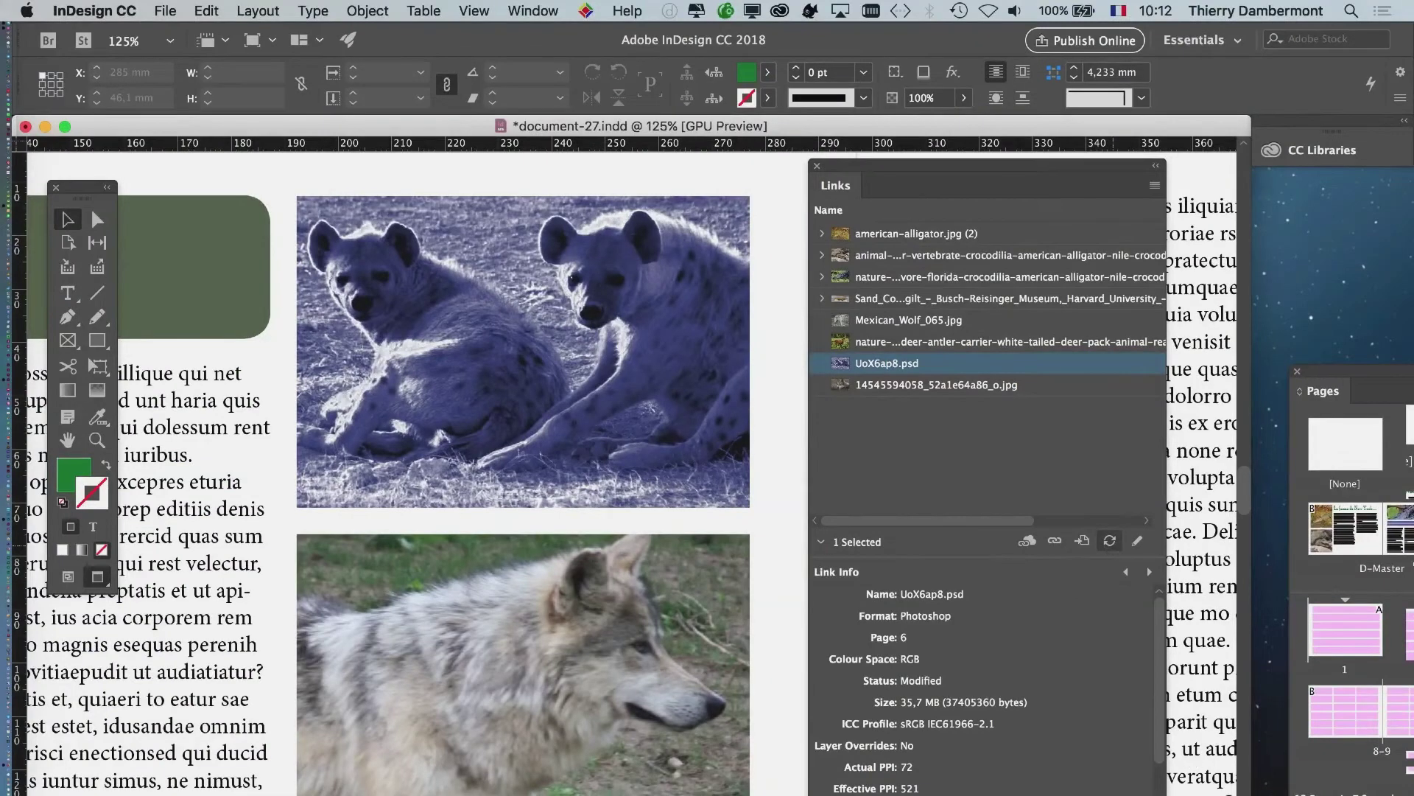
{"action": "left_click_drag", "start_coordinate": [1167, 442], "coordinate": [1399, 442]}
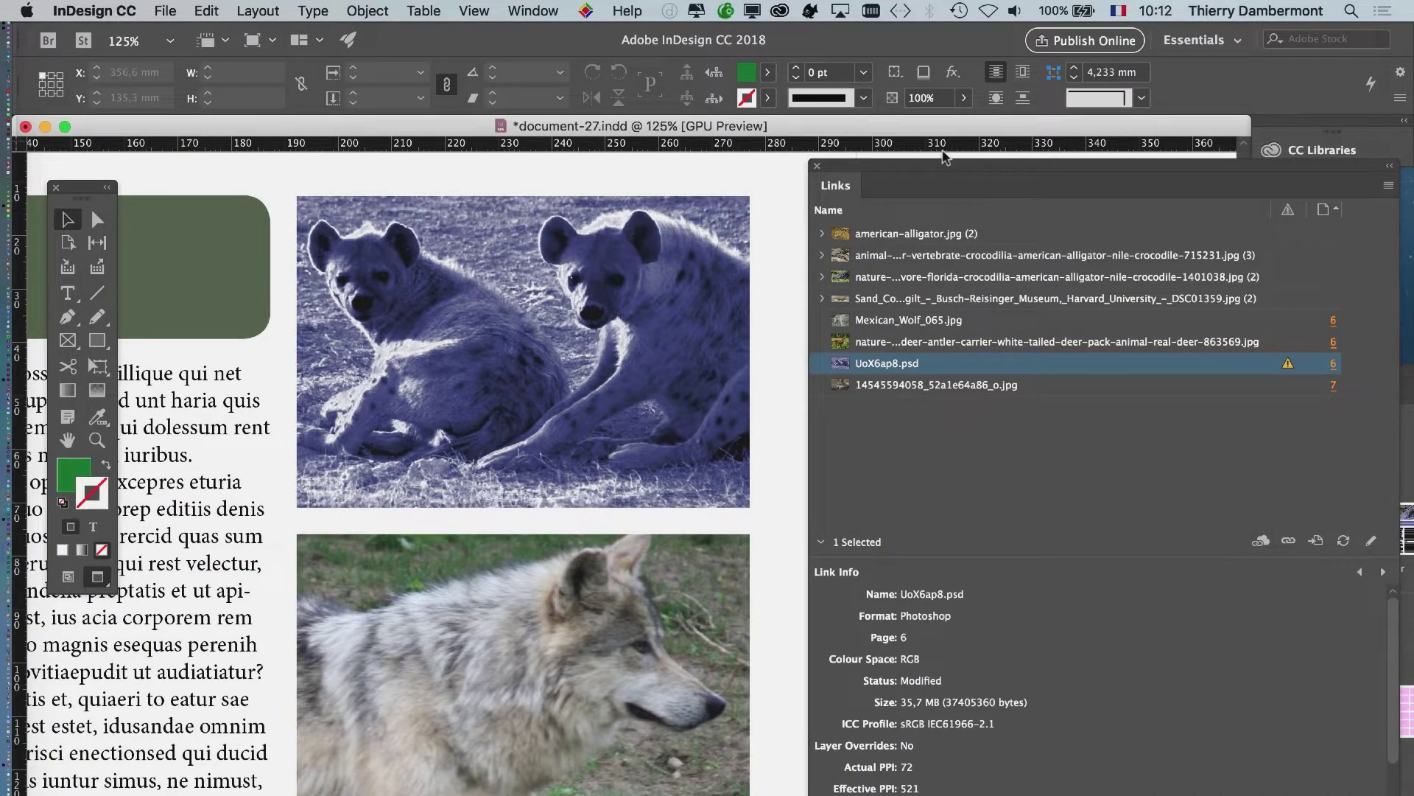
{"action": "left_click_drag", "start_coordinate": [957, 169], "coordinate": [900, 104]}
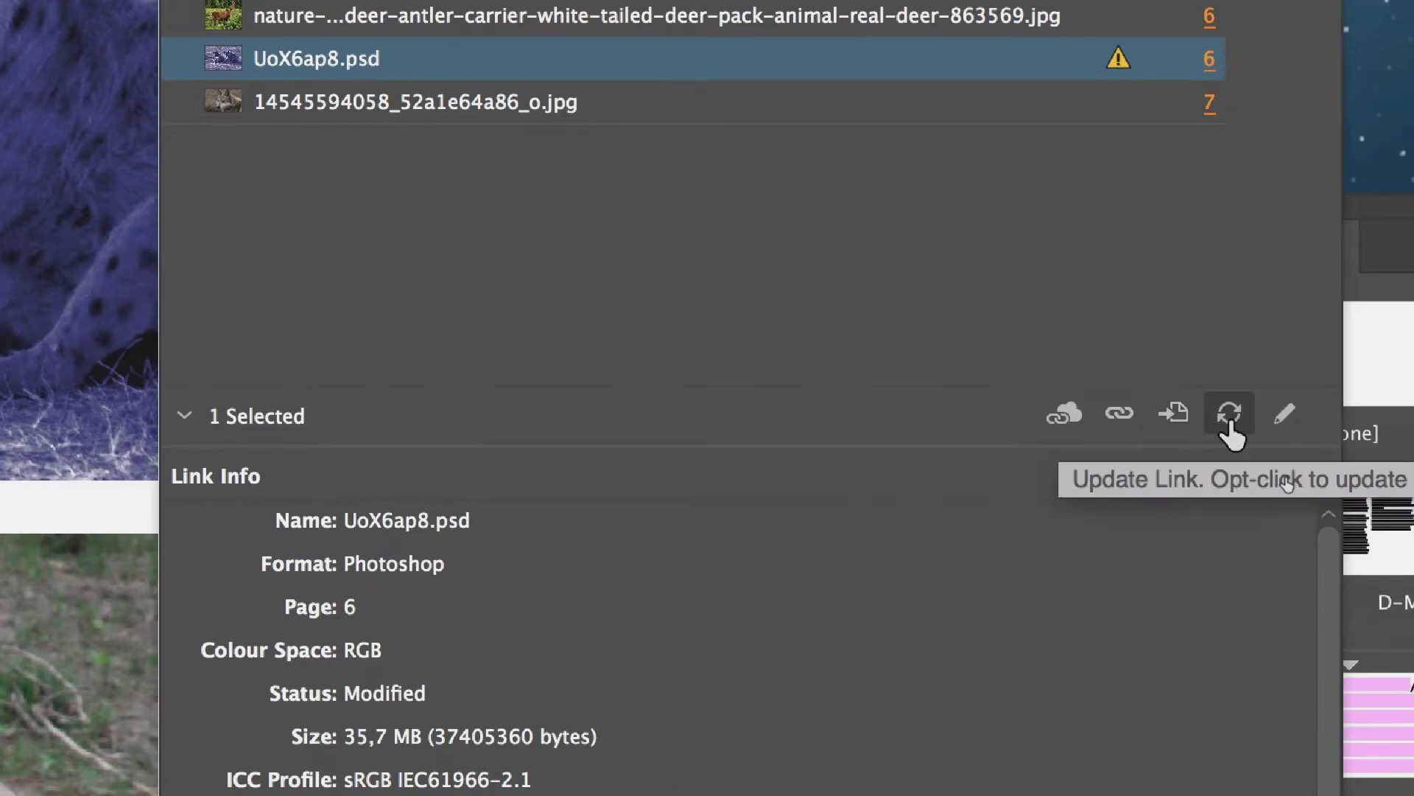
{"action": "left_click", "coordinate": [1229, 431]}
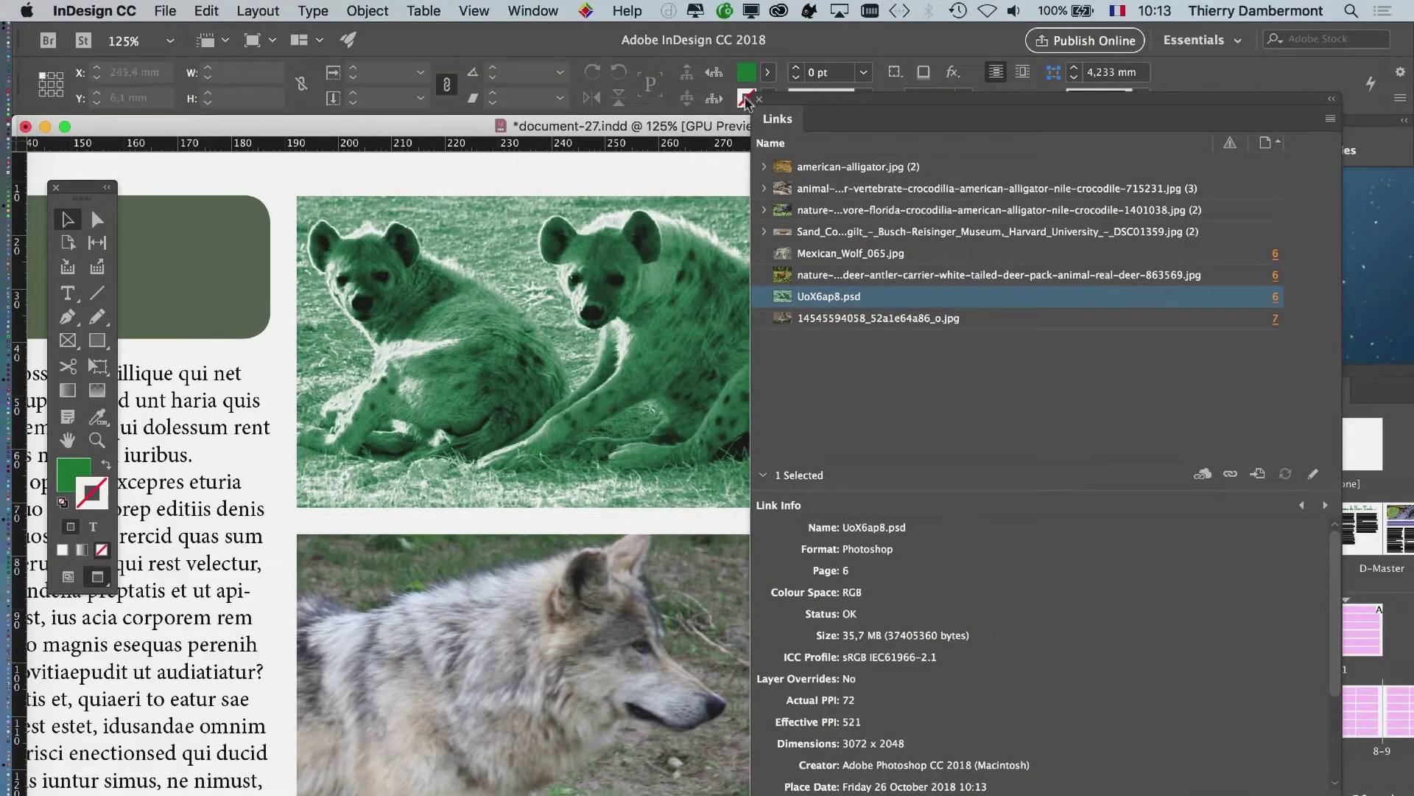
{"action": "left_click", "coordinate": [760, 101]}
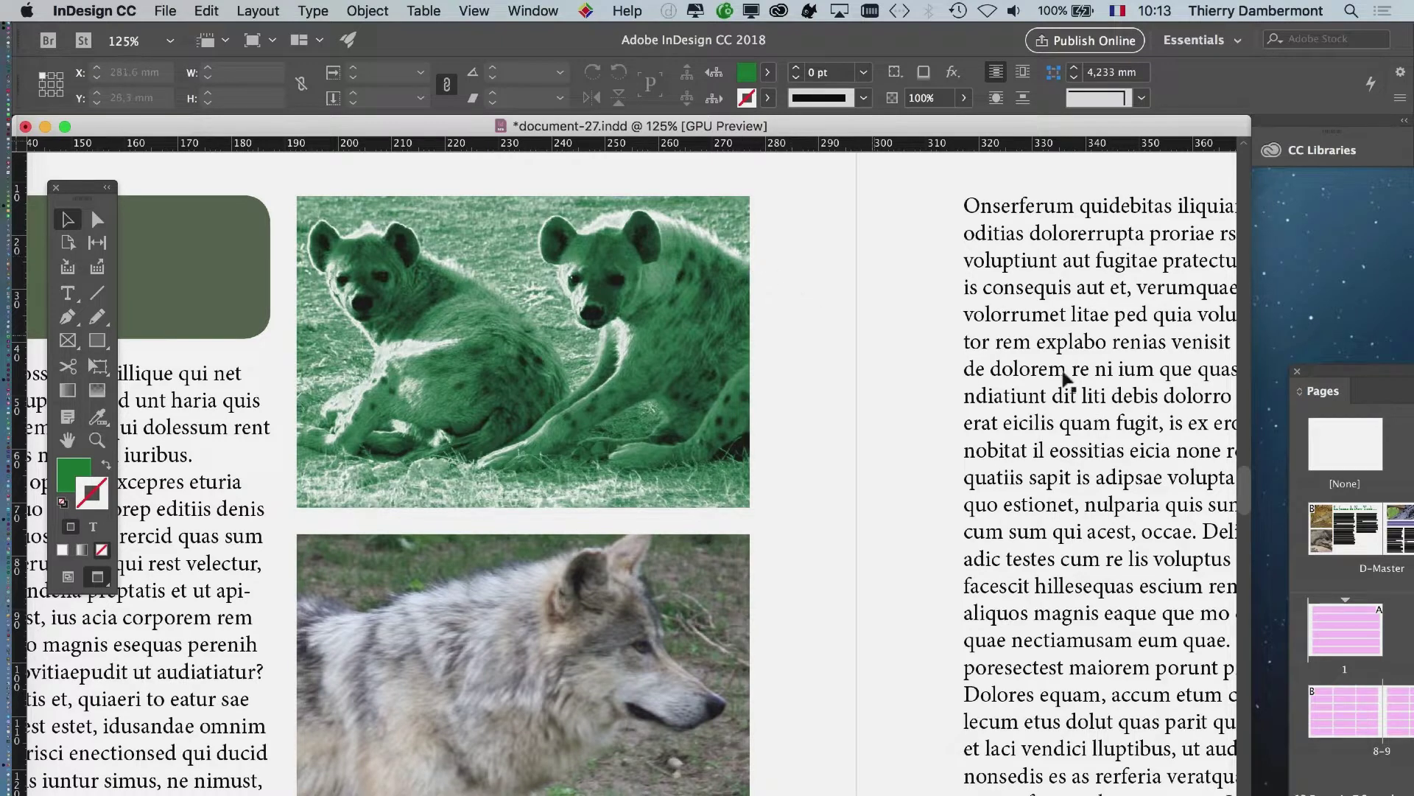
Step: Switch to Photoshop and bring up the curve settings of the Curves 1 adjustment layer in UoX6ap8.psd
{"action": "key", "text": "super+Tab"}
{"action": "left_click", "coordinate": [525, 456]}
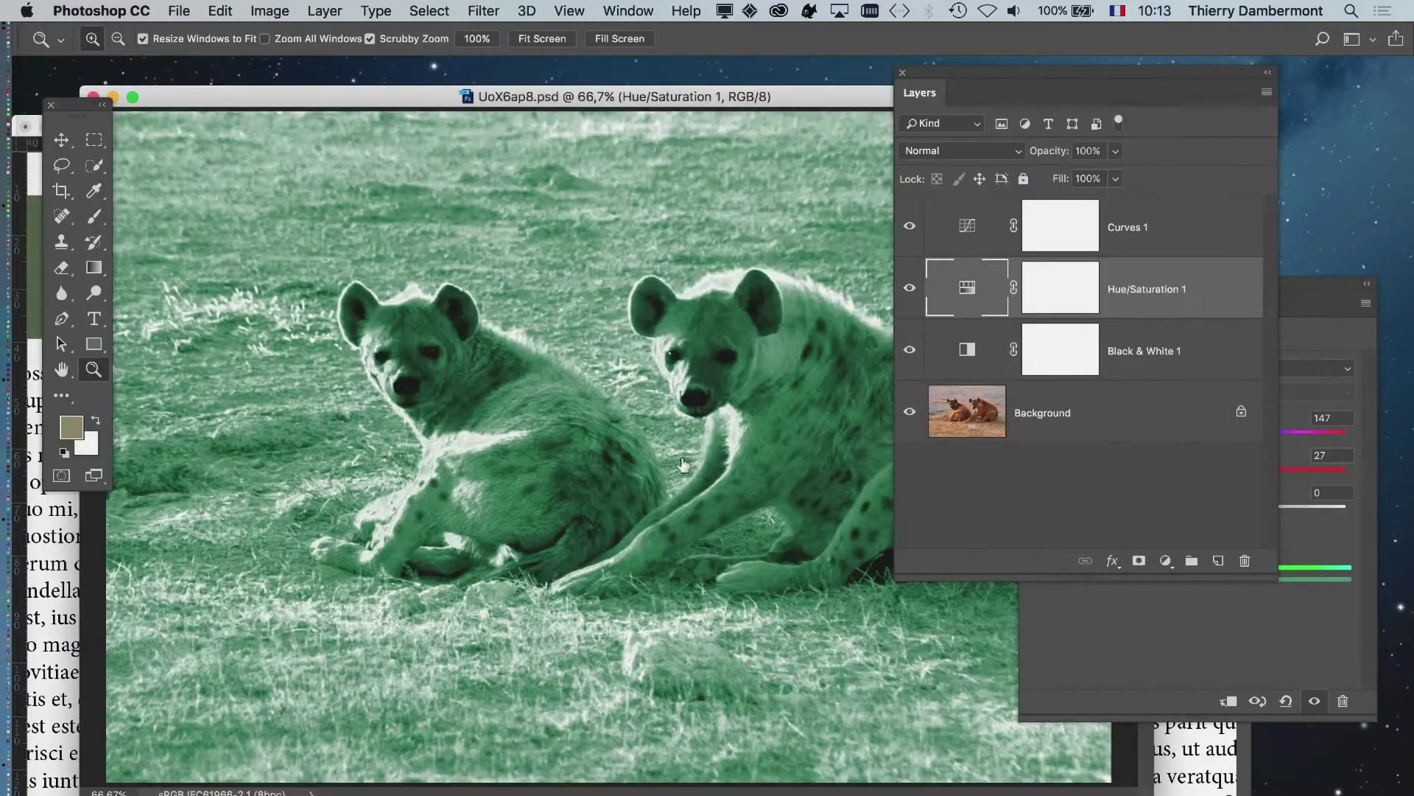
{"action": "left_click", "coordinate": [977, 230]}
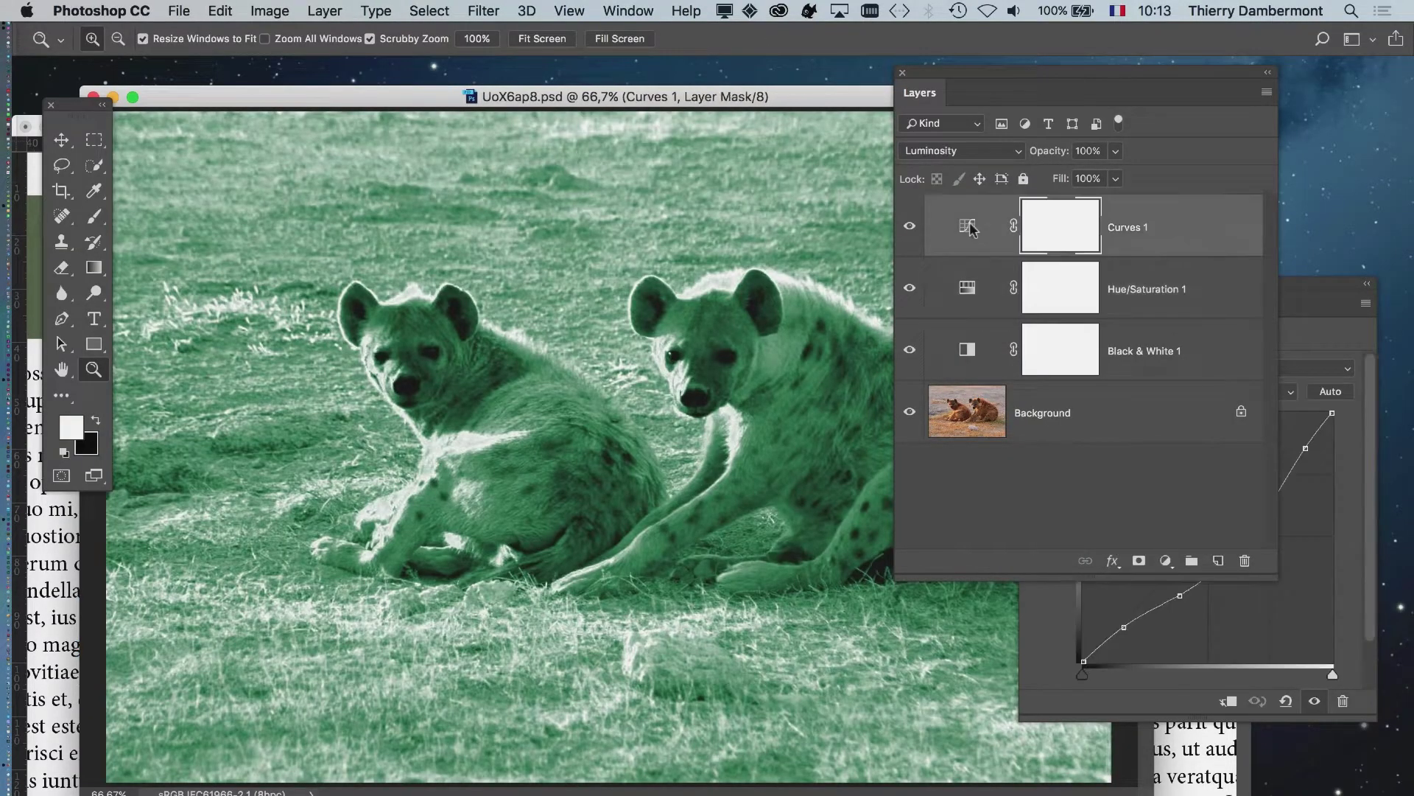
{"action": "left_click", "coordinate": [1287, 367]}
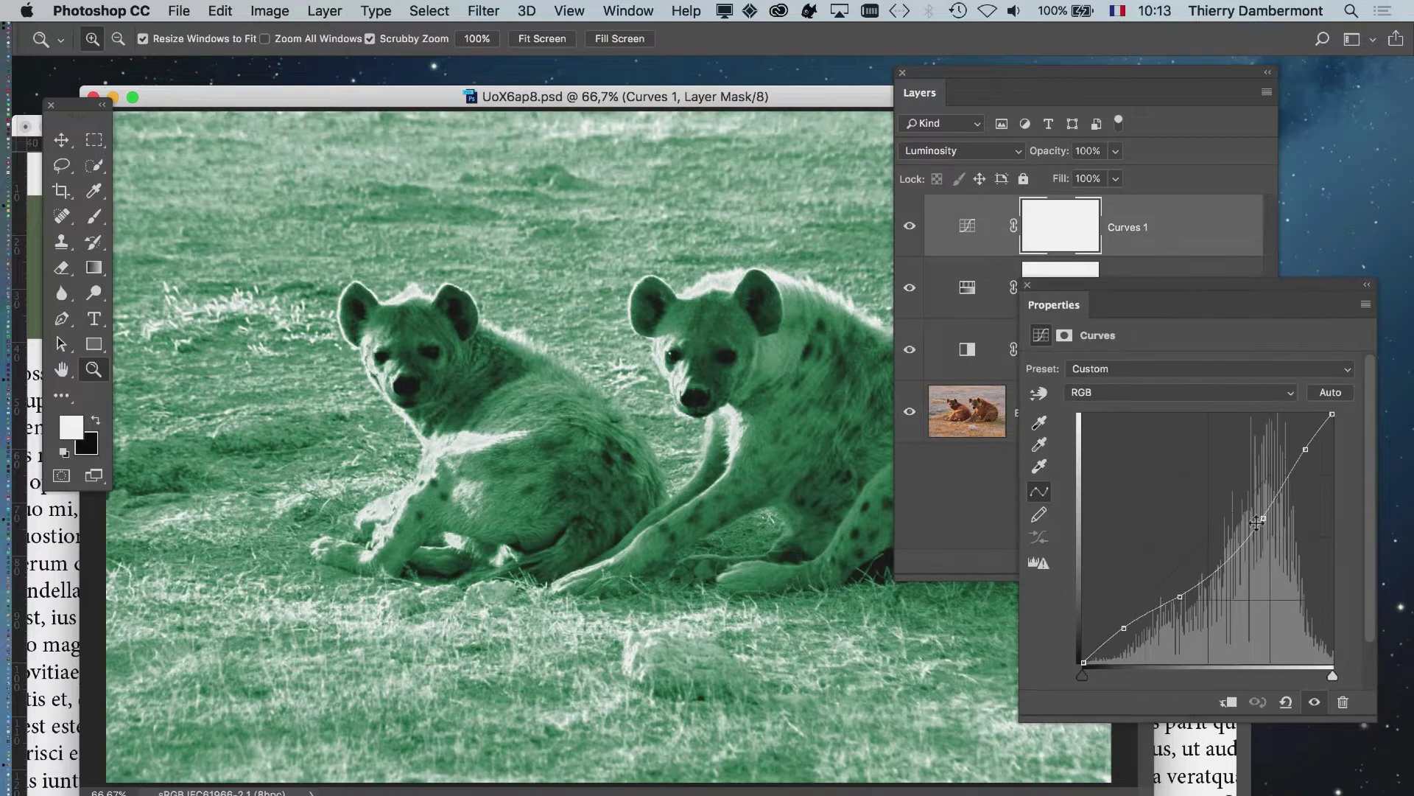
Step: Reshape the Curves 1 RGB curve by lowering its white endpoint and moving its upper points to darken the hyena photo, and save the PSD
{"action": "left_click_drag", "start_coordinate": [1263, 519], "coordinate": [1263, 489]}
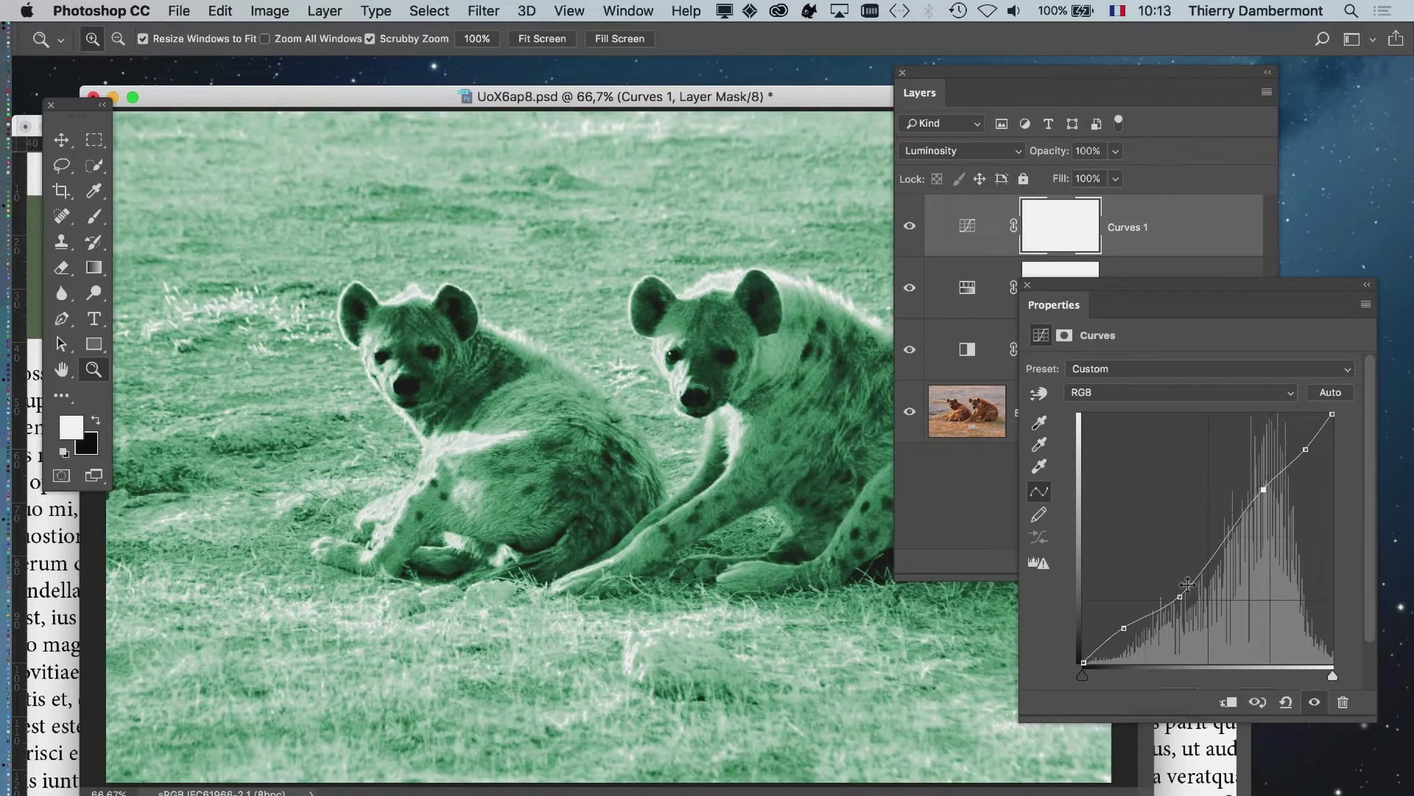
{"action": "left_click_drag", "start_coordinate": [1187, 584], "coordinate": [1258, 527]}
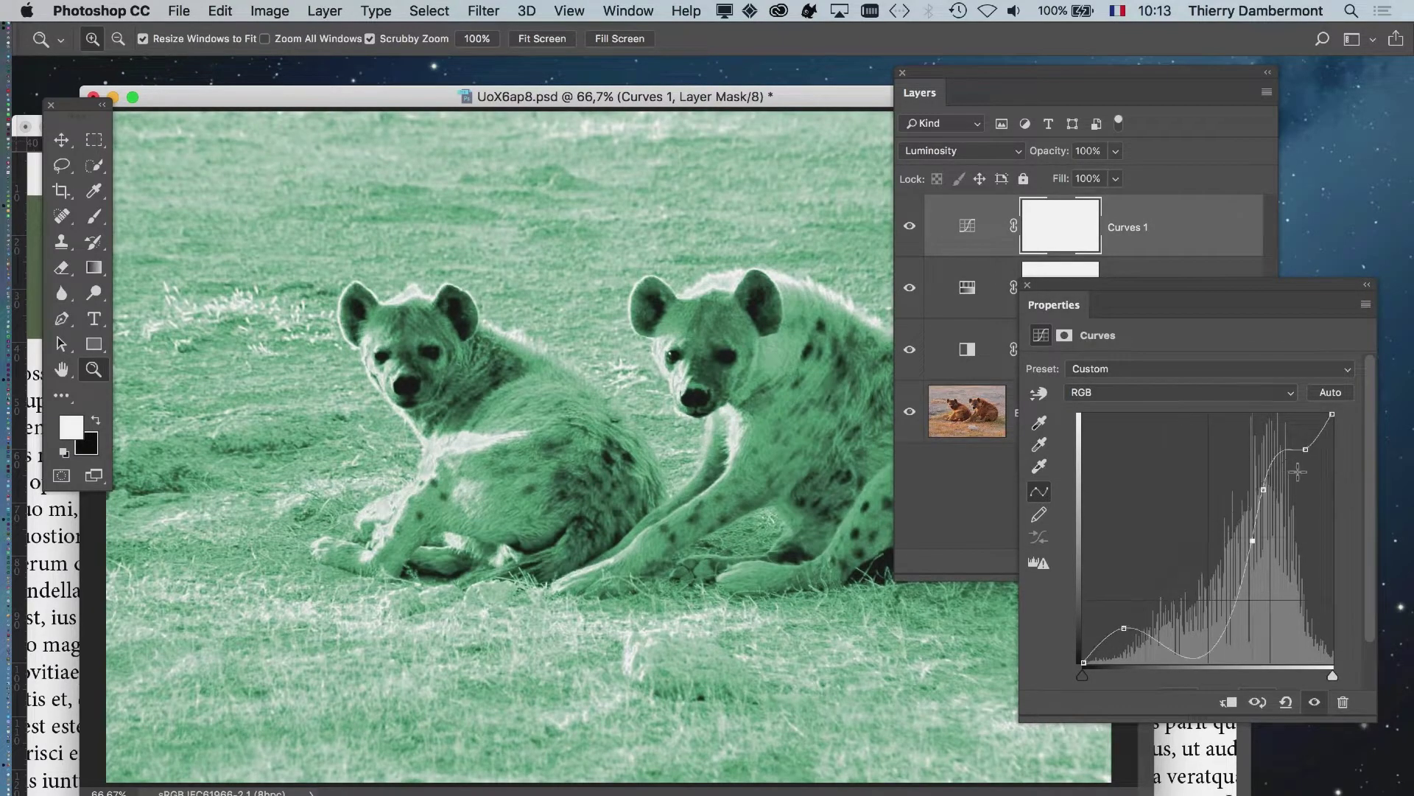
{"action": "left_click_drag", "start_coordinate": [1332, 414], "coordinate": [1213, 496]}
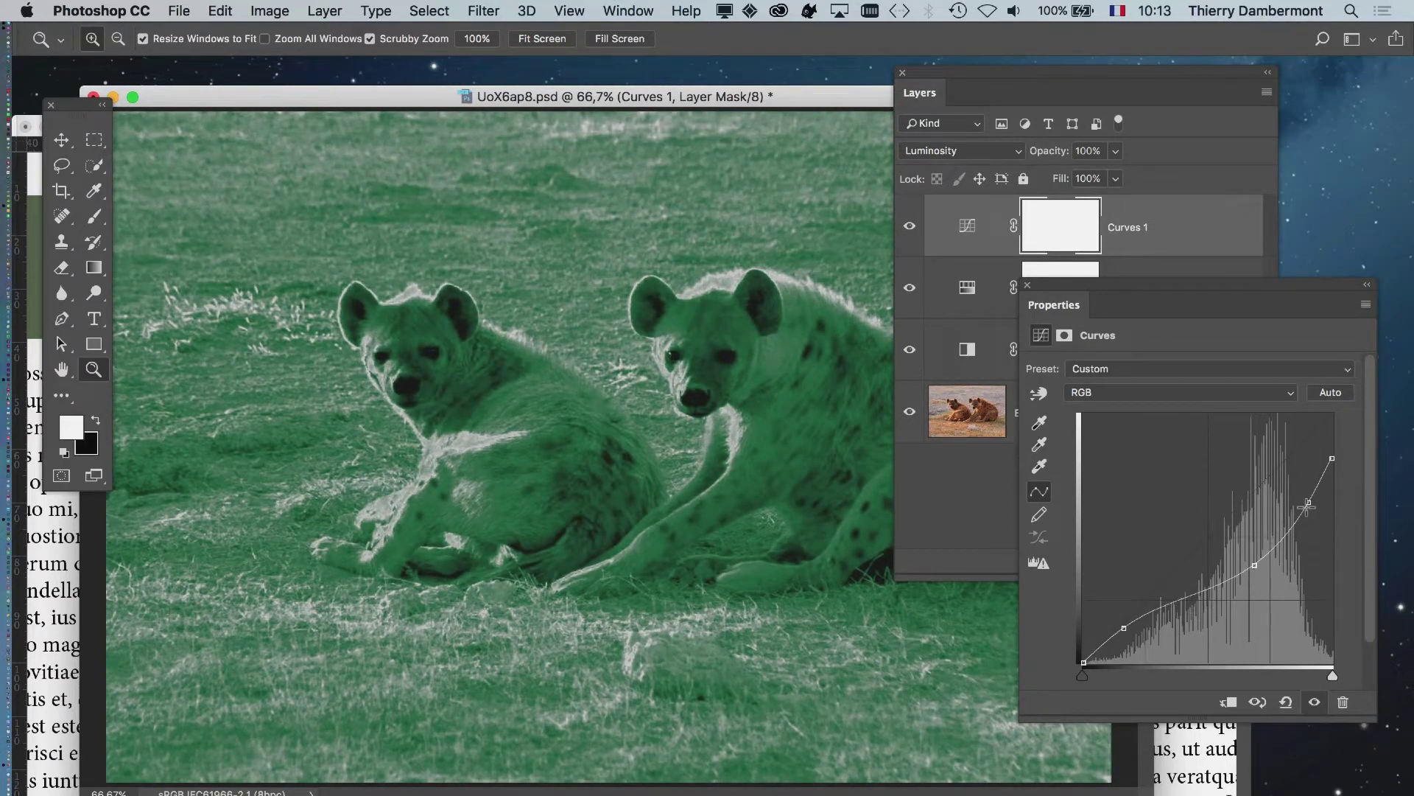
{"action": "left_click_drag", "start_coordinate": [1308, 503], "coordinate": [1297, 488]}
{"action": "key", "text": "super+s"}
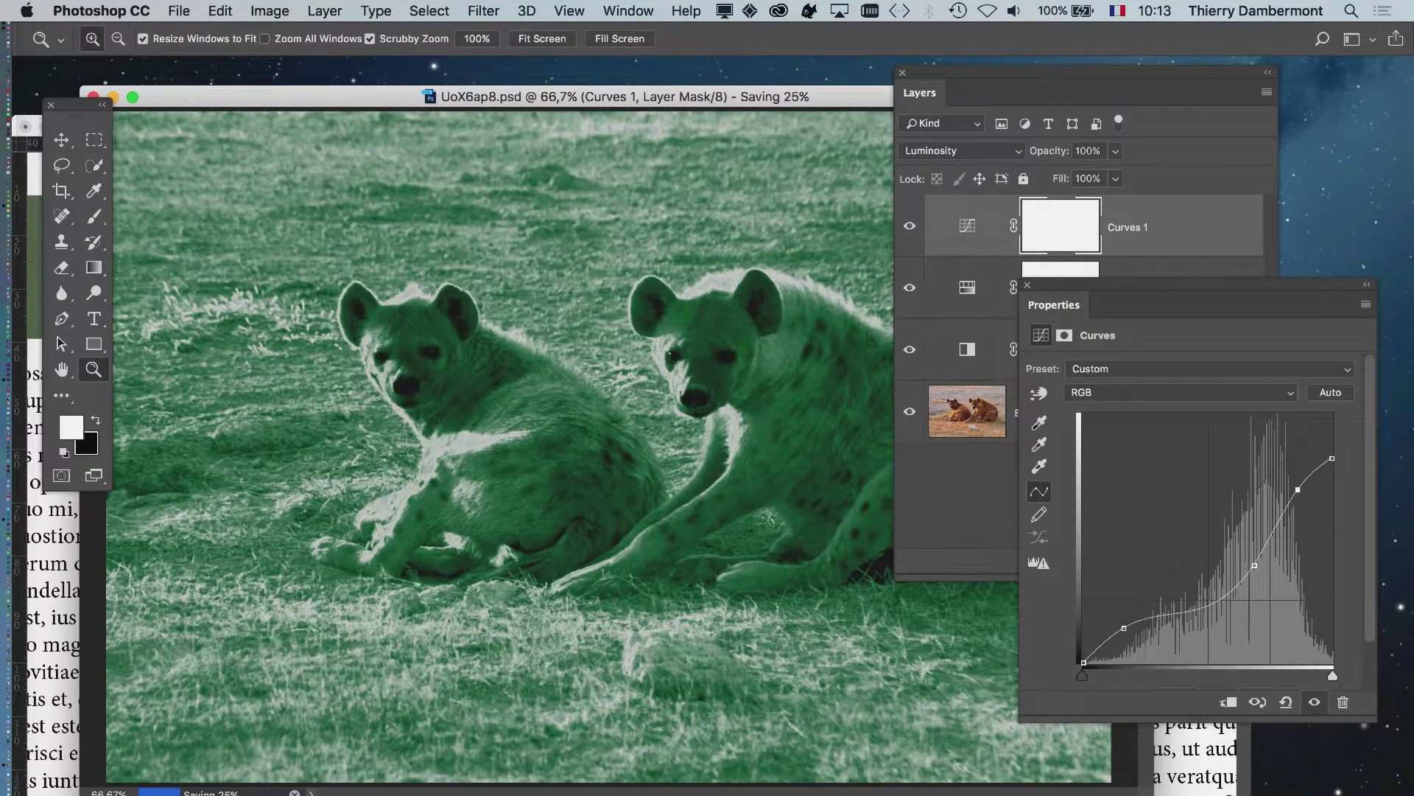
Step: Switch to InDesign, reopen the Links panel and update the modified UoX6ap8.psd link
{"action": "key", "text": "super+Tab"}
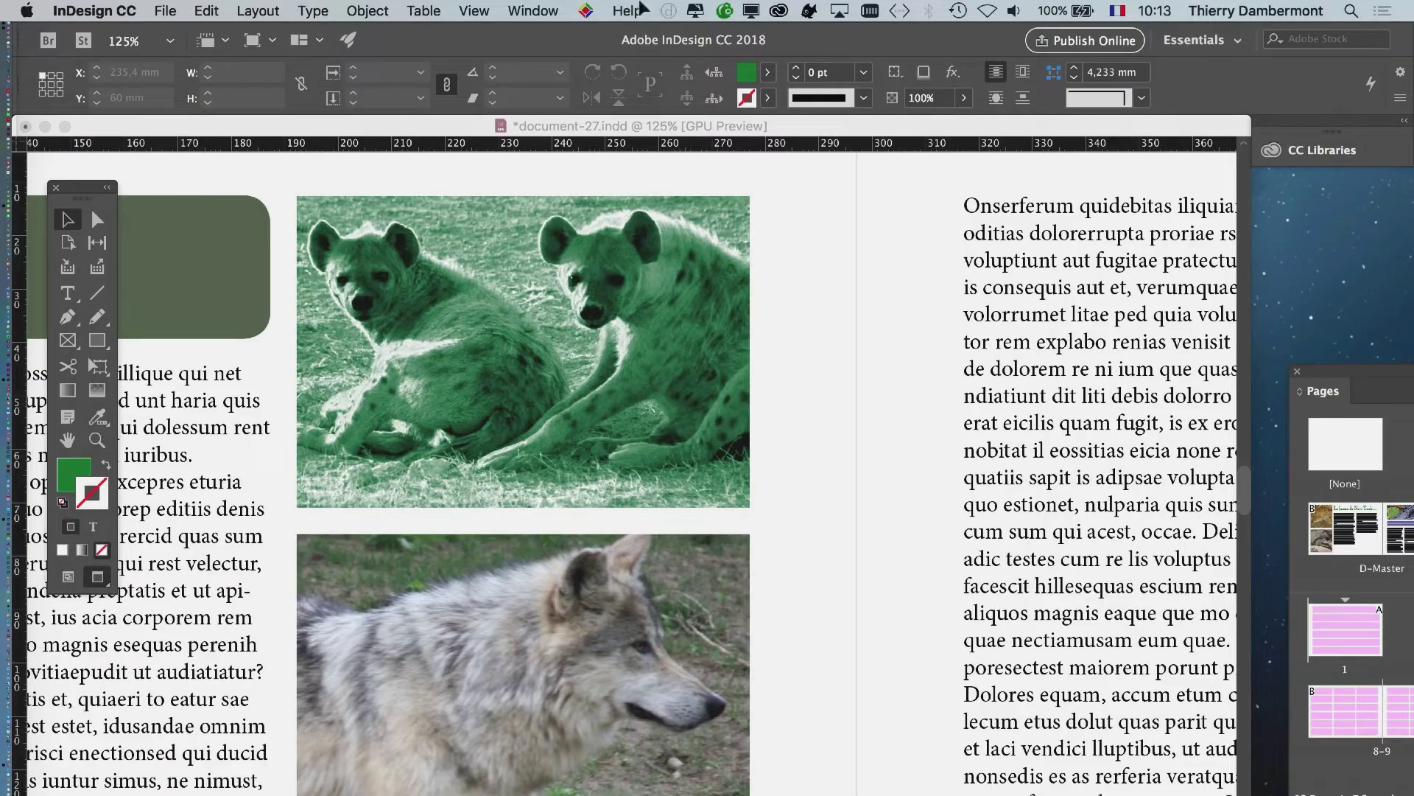
{"action": "left_click", "coordinate": [534, 10]}
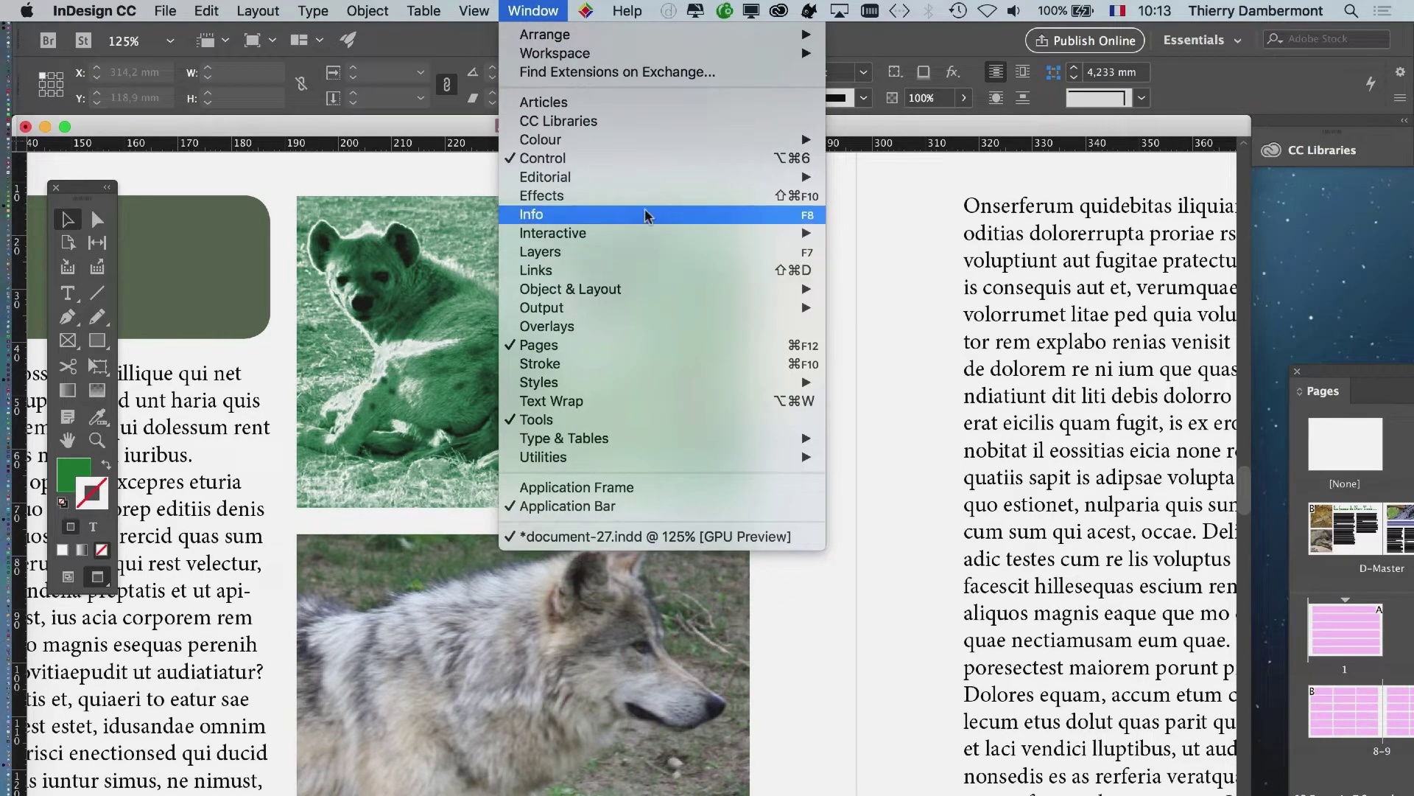
{"action": "left_click", "coordinate": [634, 269]}
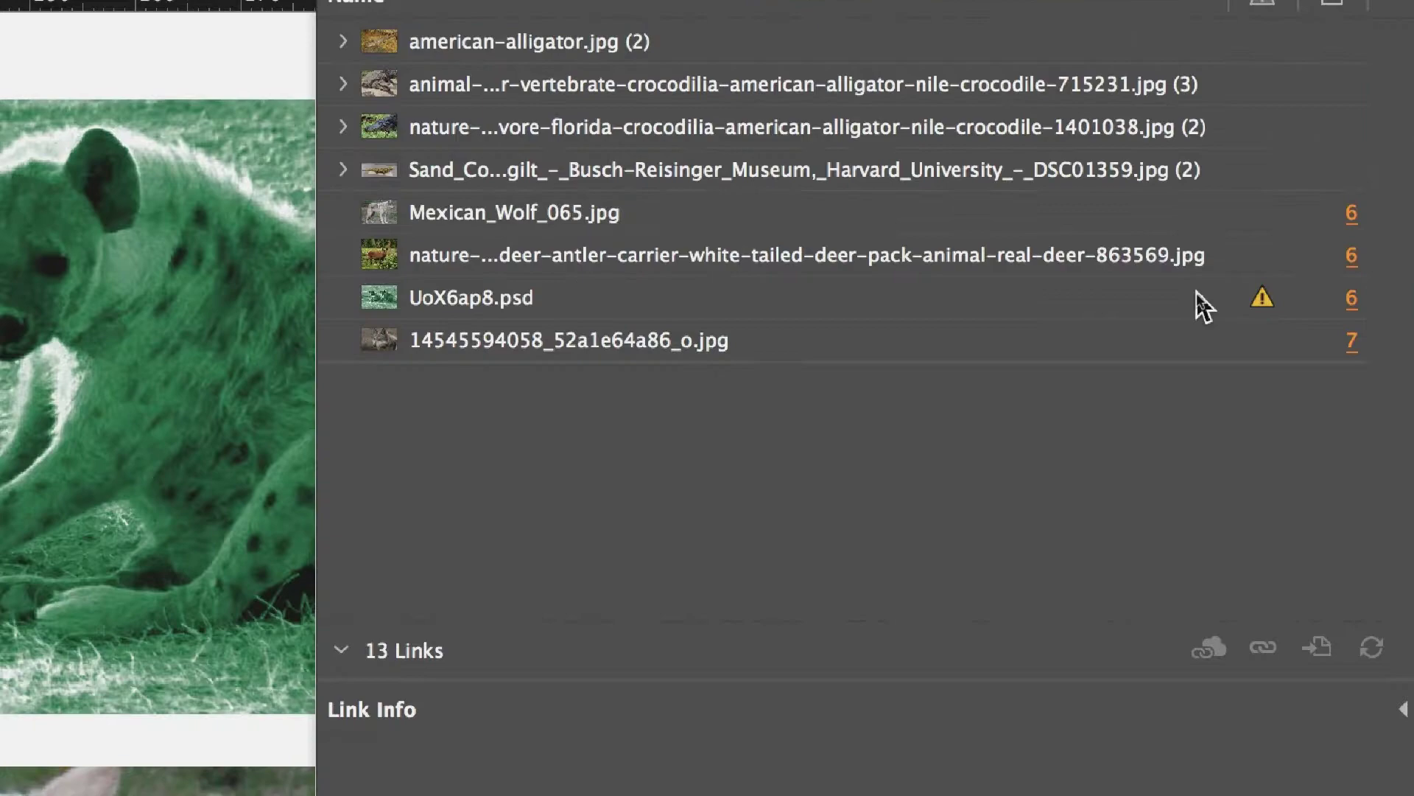
{"action": "left_click", "coordinate": [1197, 296]}
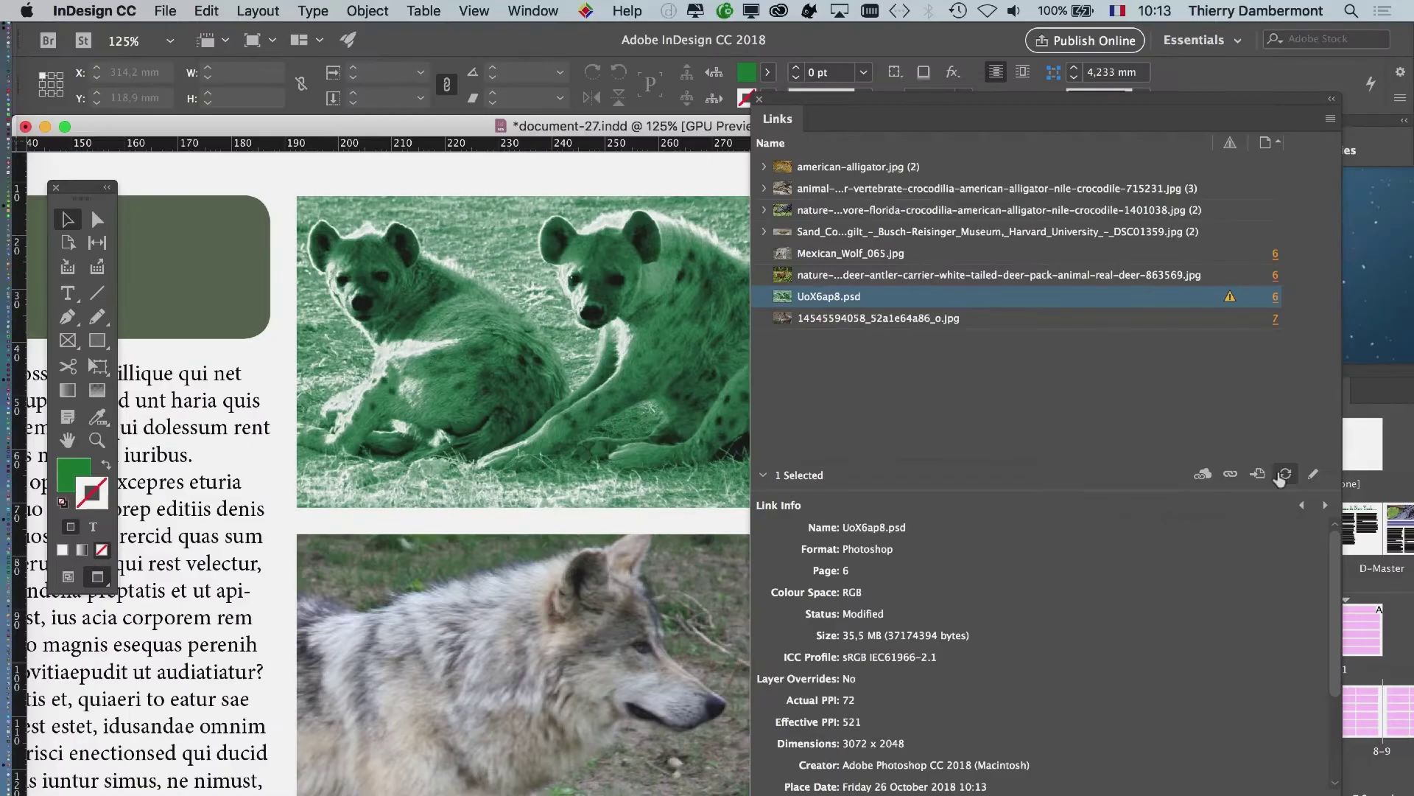
{"action": "left_click", "coordinate": [1274, 465]}
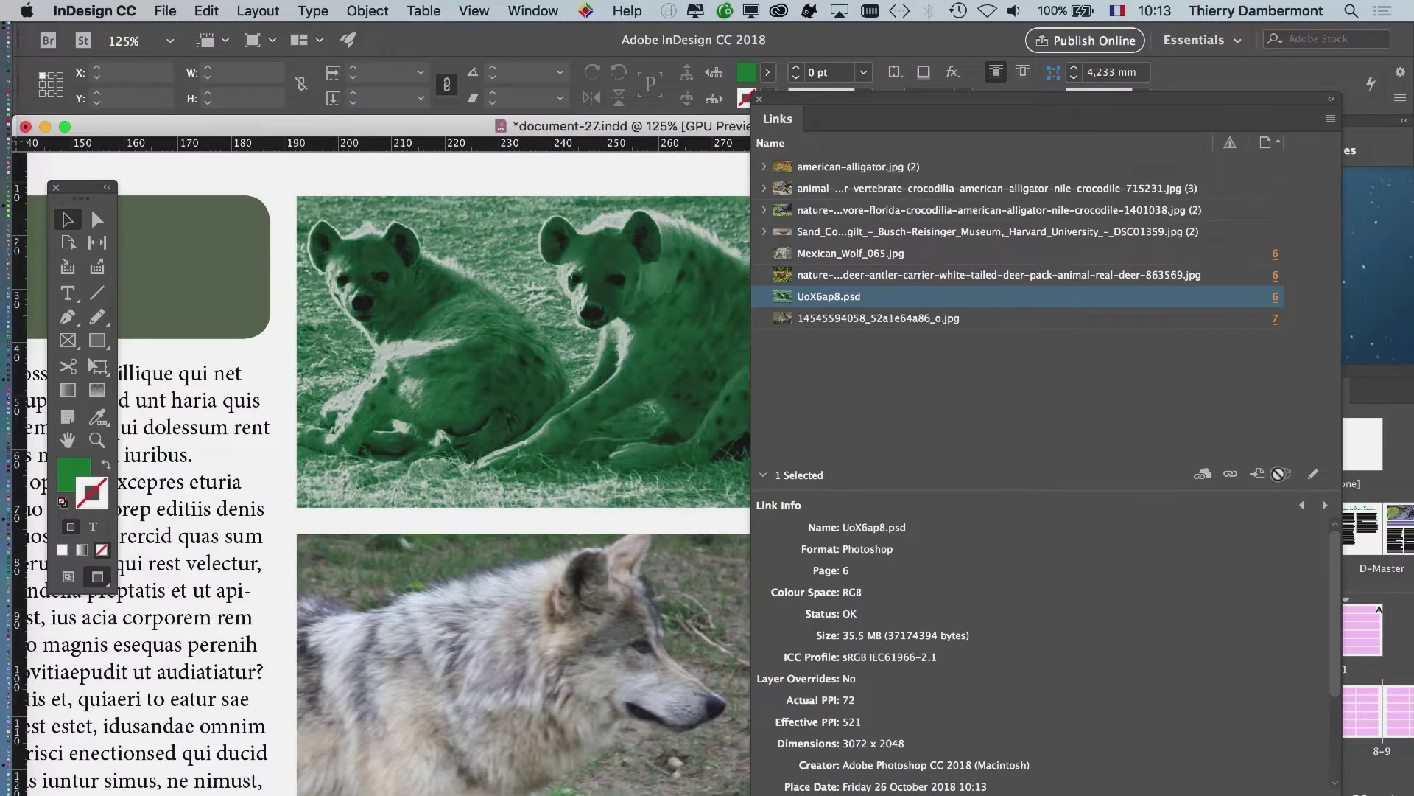
Step: Move the Links panel off the hyena picture and examine the updated image at 200%
{"action": "left_click_drag", "start_coordinate": [856, 98], "coordinate": [1057, 193]}
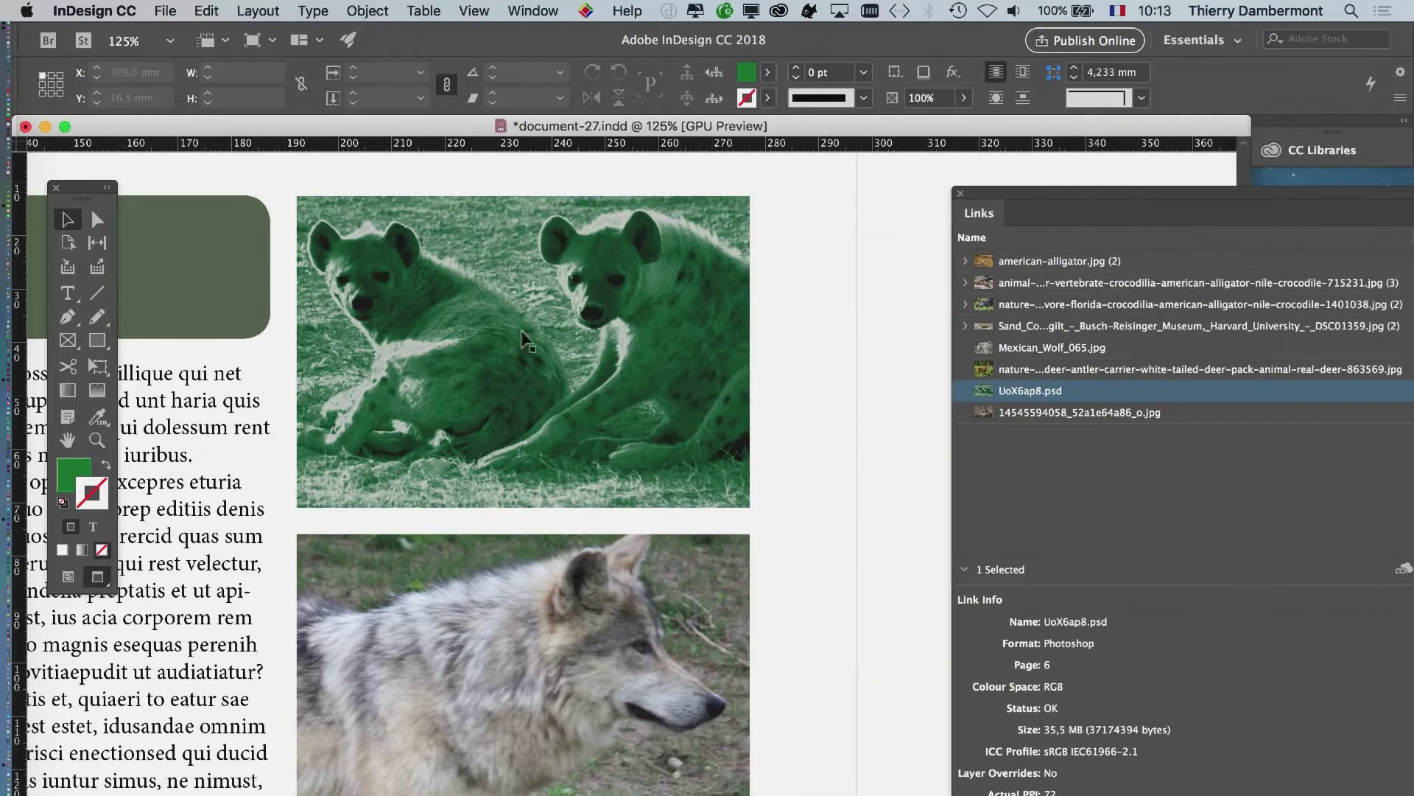
{"action": "key", "text": "super+equal"}
{"action": "key", "text": "super+equal"}
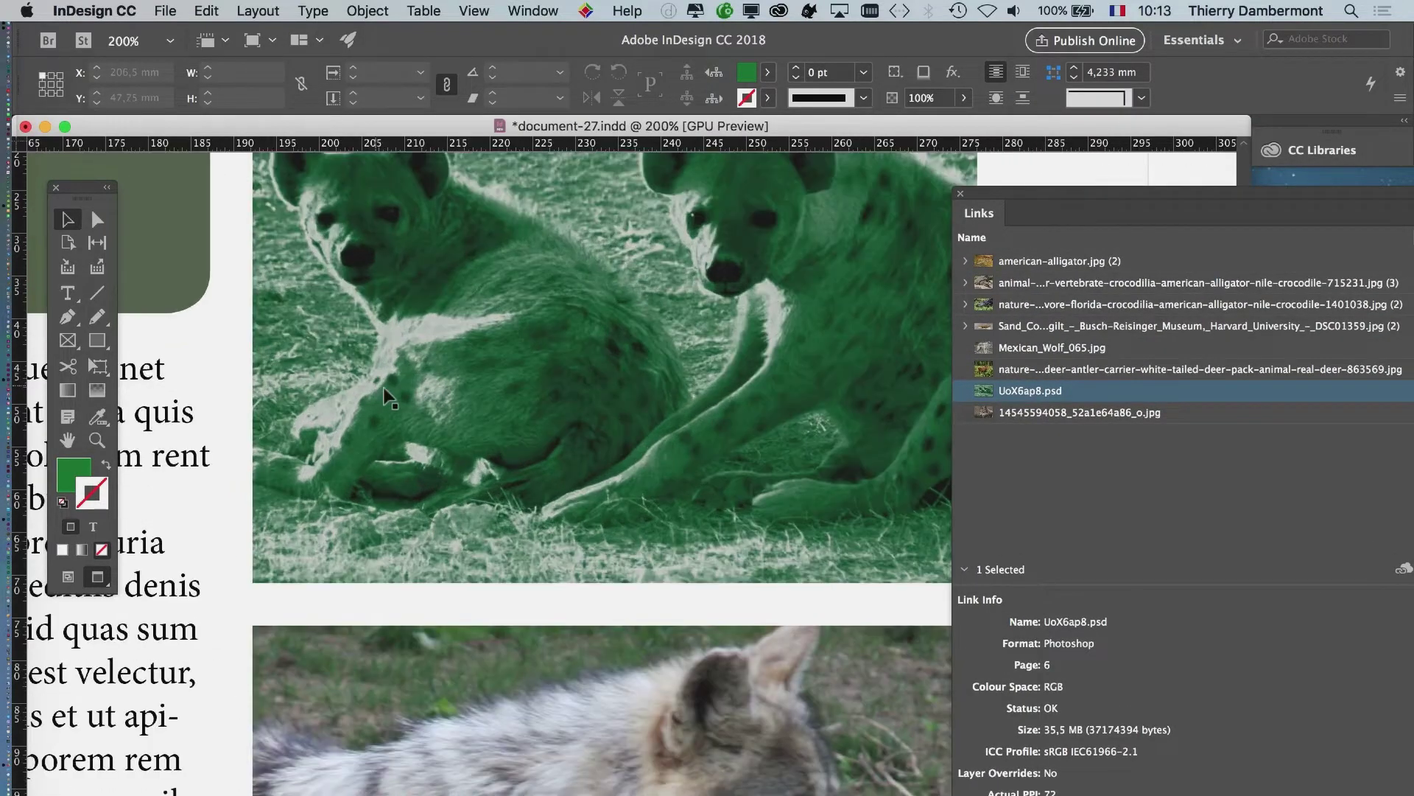
{"action": "scroll", "coordinate": [604, 383], "scroll_direction": "up", "scroll_amount": 3}
{"action": "left_click_drag", "start_coordinate": [1003, 193], "coordinate": [1232, 228]}
{"action": "scroll", "coordinate": [835, 359], "scroll_direction": "left", "scroll_amount": 3}
{"action": "scroll", "coordinate": [835, 359], "scroll_direction": "left", "scroll_amount": 2}
{"action": "scroll", "coordinate": [835, 358], "scroll_direction": "down", "scroll_amount": 1}
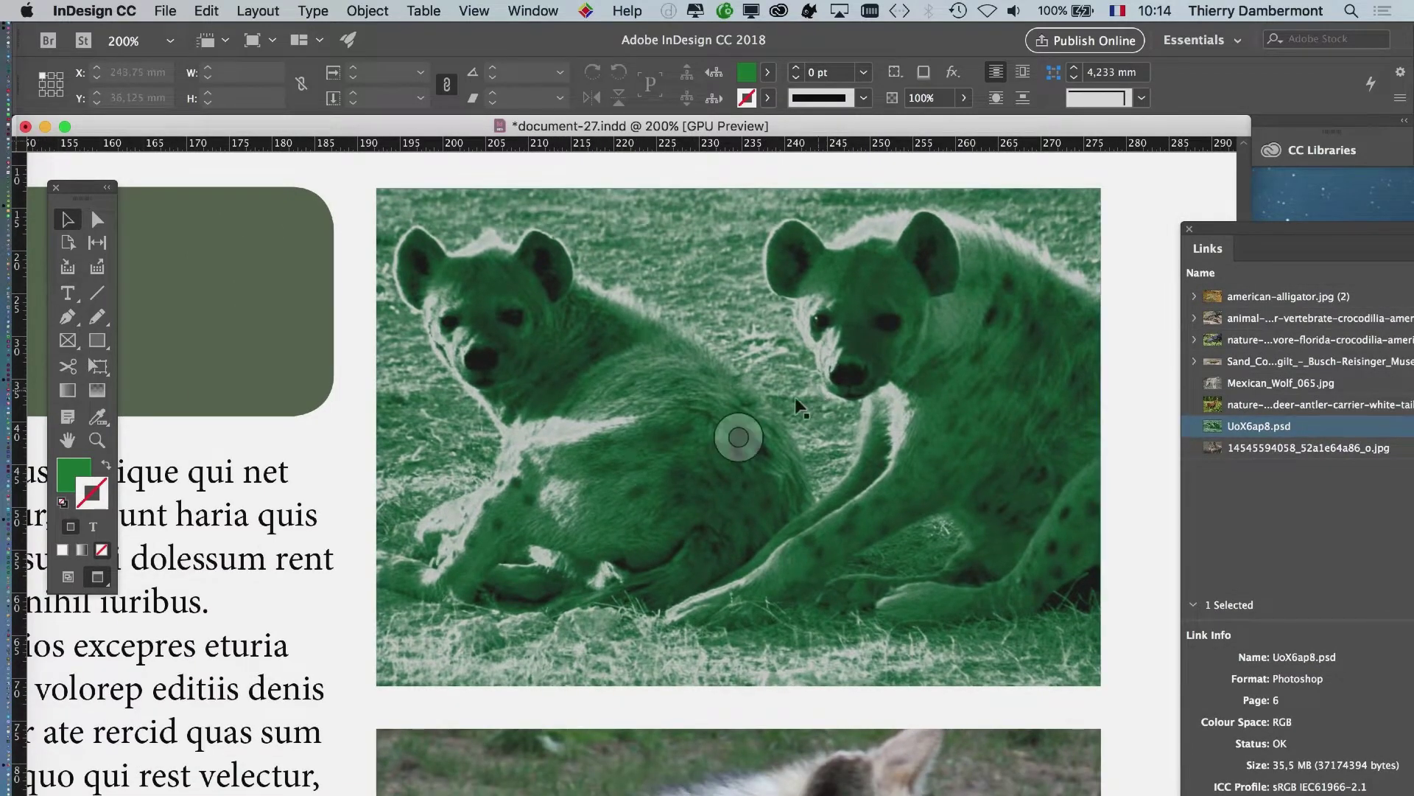
{"action": "left_click", "coordinate": [174, 8]}
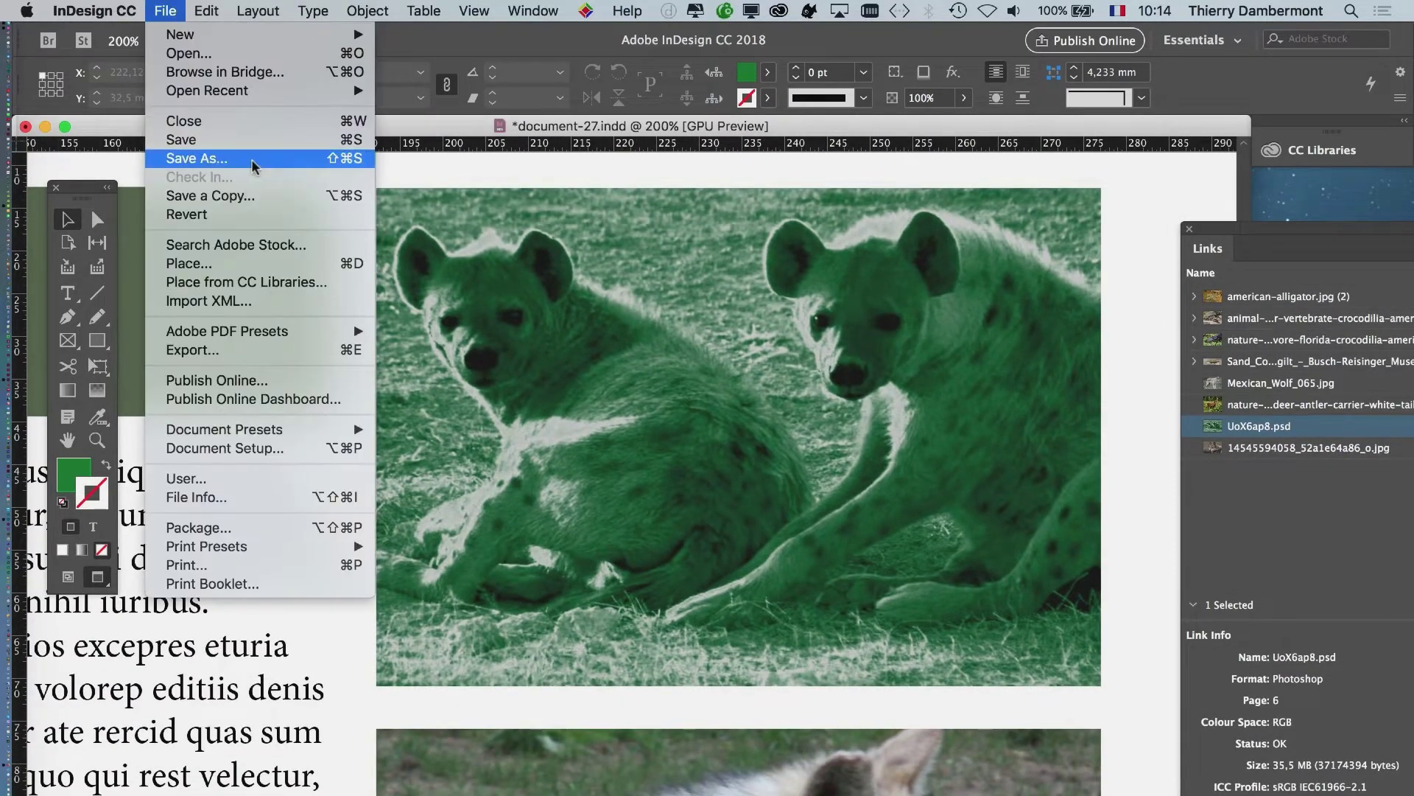
{"action": "left_click", "coordinate": [1158, 255]}
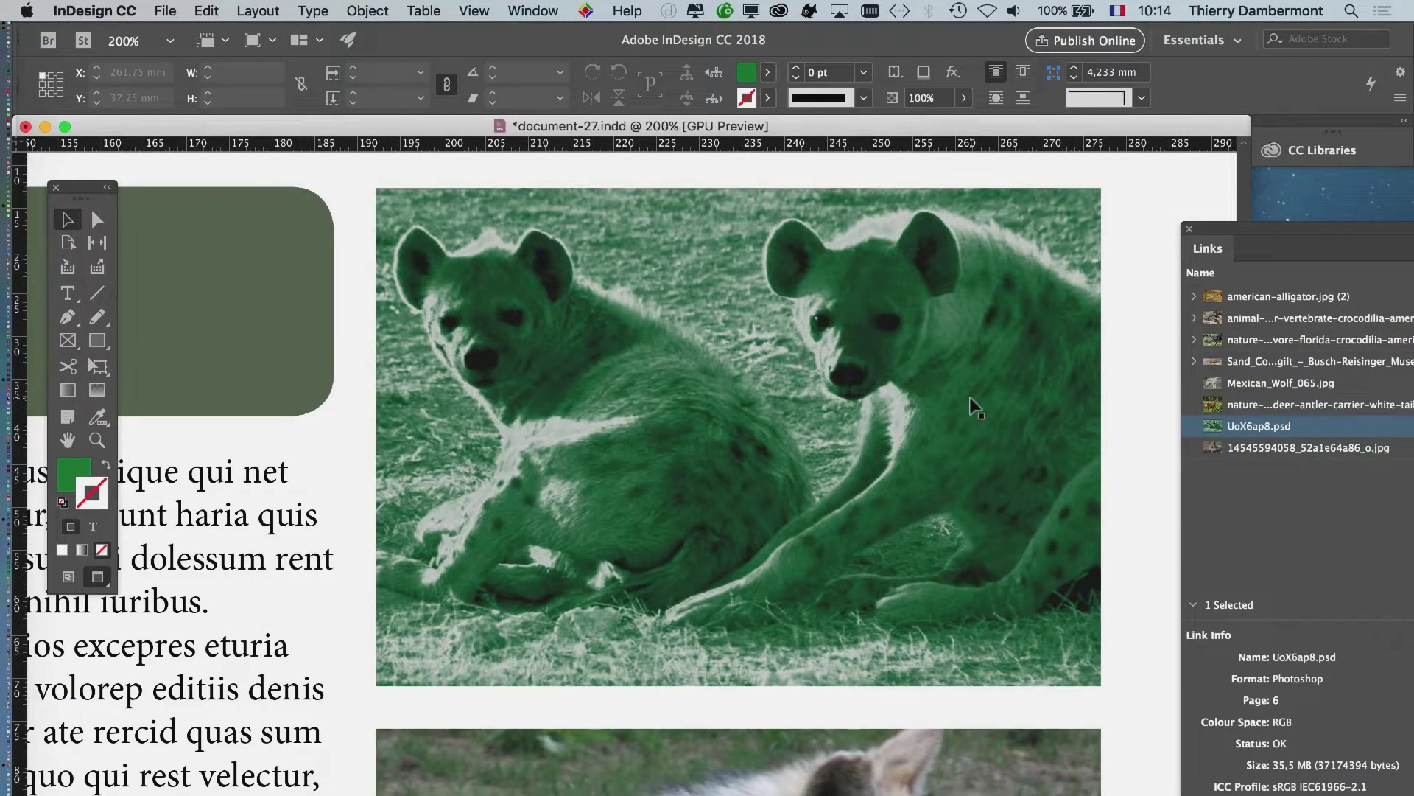
Step: Review the whole "Les beaux poulains de la savane" spread and the empty spread below it at 50%
{"action": "scroll", "coordinate": [976, 407], "scroll_direction": "down", "scroll_amount": 1, "text": "alt"}
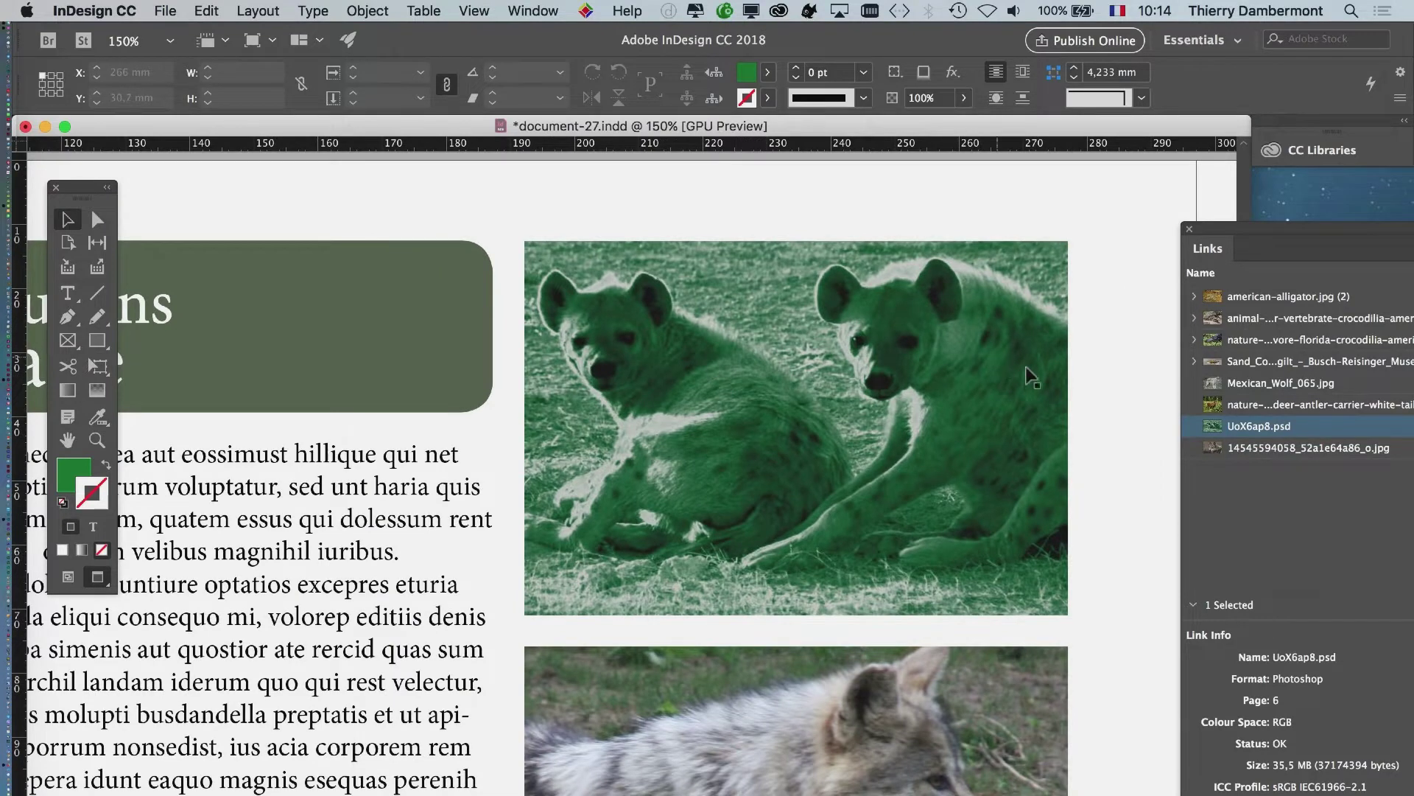
{"action": "left_click_drag", "start_coordinate": [866, 413], "coordinate": [914, 354]}
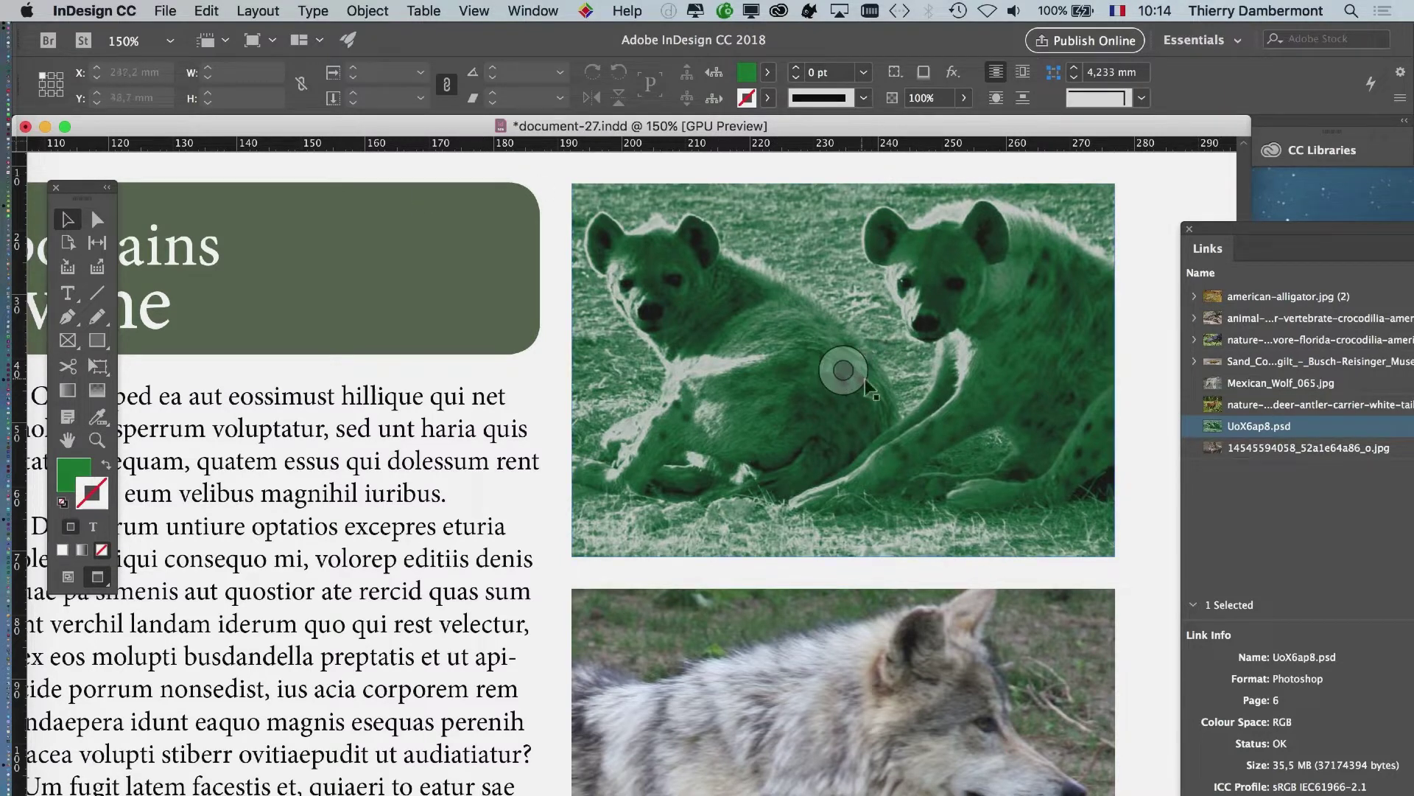
{"action": "scroll", "coordinate": [656, 361], "scroll_direction": "down", "scroll_amount": 1}
{"action": "scroll", "coordinate": [658, 366], "scroll_direction": "down", "scroll_amount": 2}
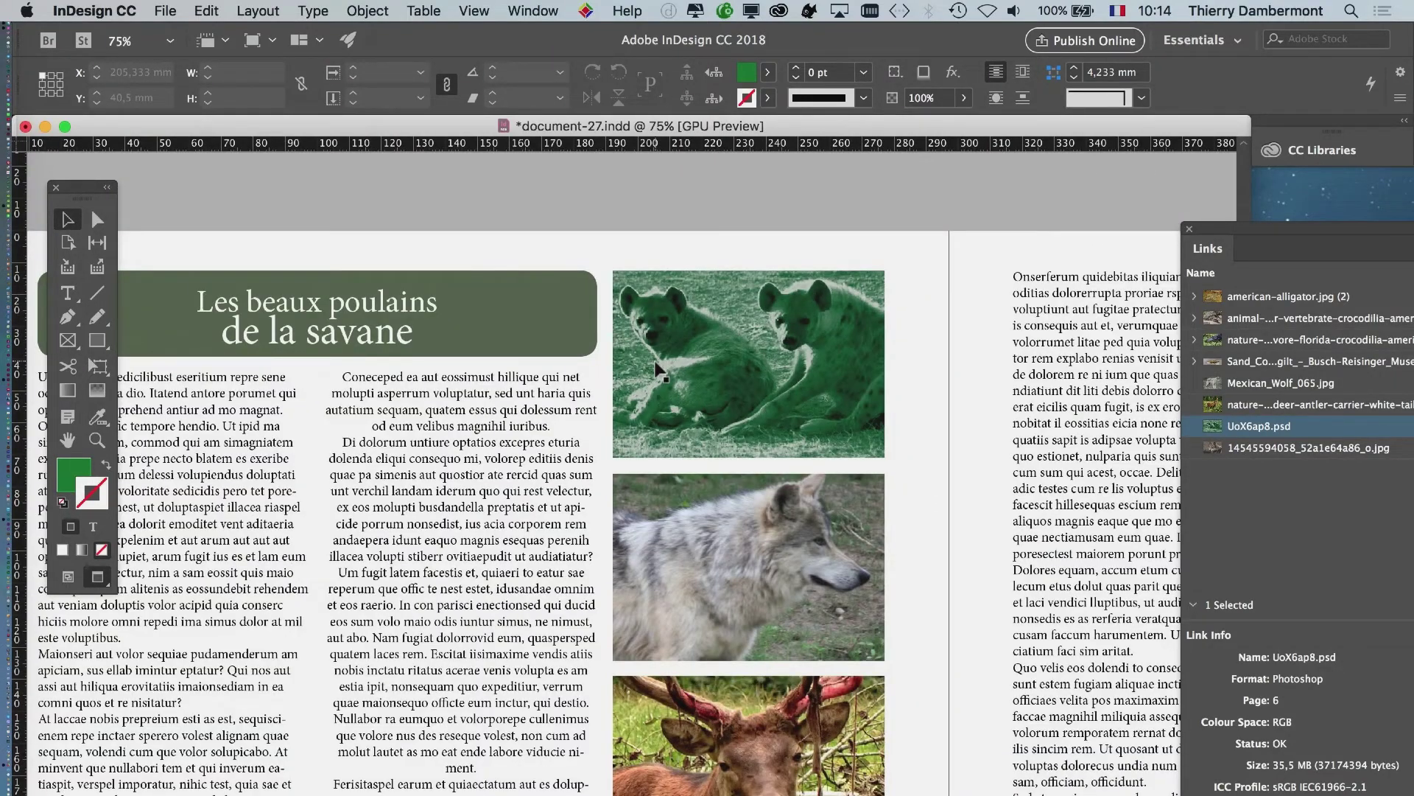
{"action": "scroll", "coordinate": [658, 369], "scroll_direction": "down", "scroll_amount": 1}
{"action": "scroll", "coordinate": [704, 482], "scroll_direction": "down", "scroll_amount": 5}
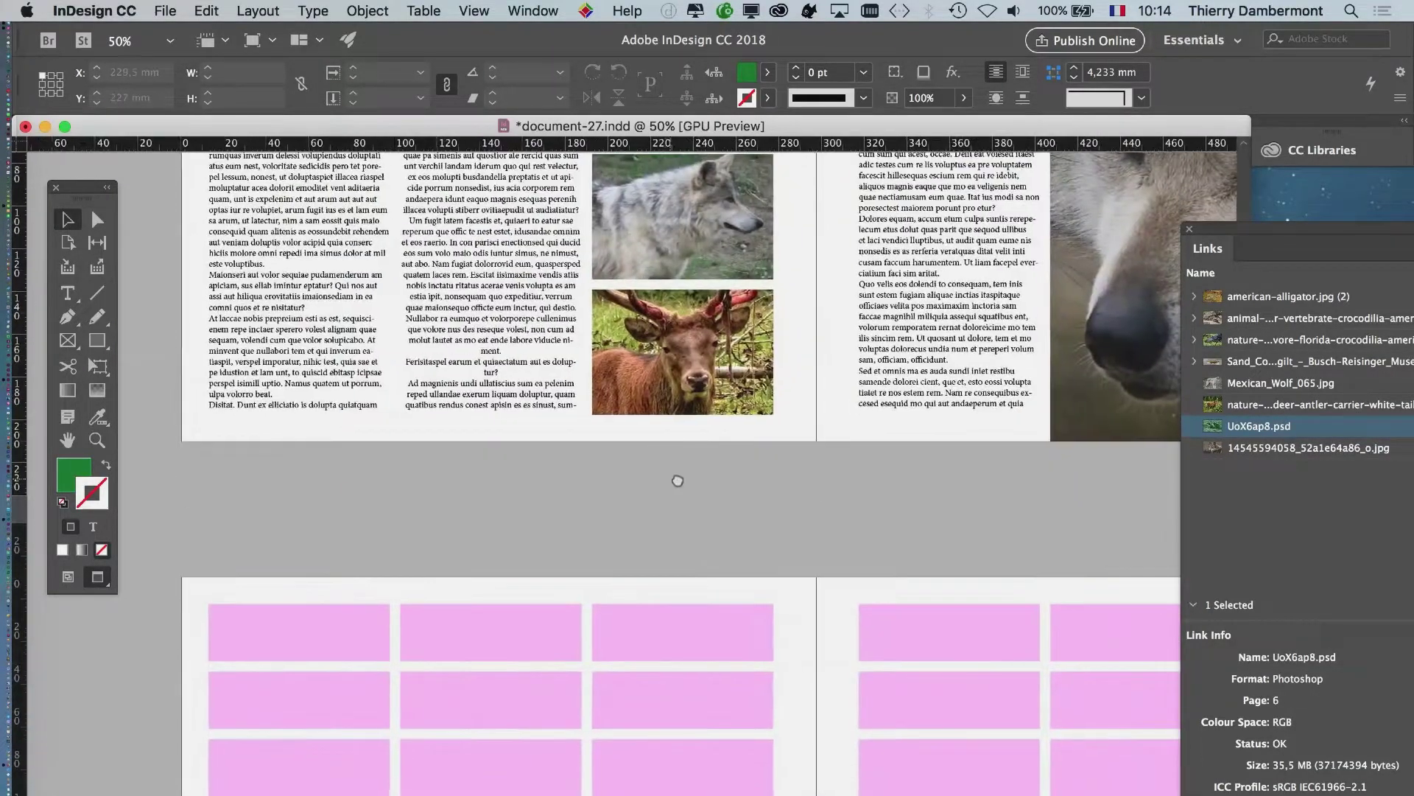
{"action": "scroll", "coordinate": [670, 383], "scroll_direction": "down", "scroll_amount": 3}
{"action": "scroll", "coordinate": [804, 448], "scroll_direction": "down", "scroll_amount": 1}
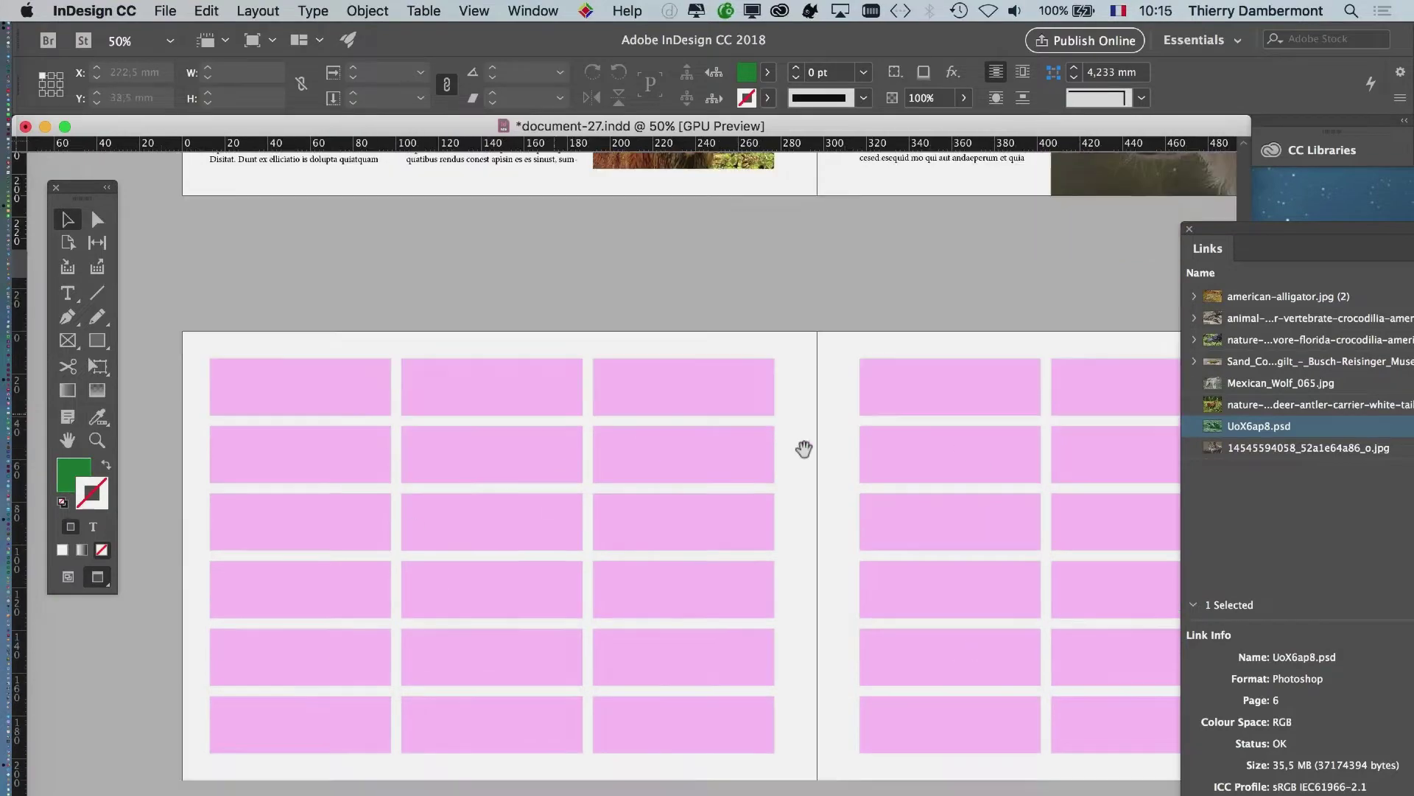
{"action": "scroll", "coordinate": [758, 464], "scroll_direction": "right", "scroll_amount": 3}
{"action": "scroll", "coordinate": [869, 640], "scroll_direction": "up", "scroll_amount": 5}
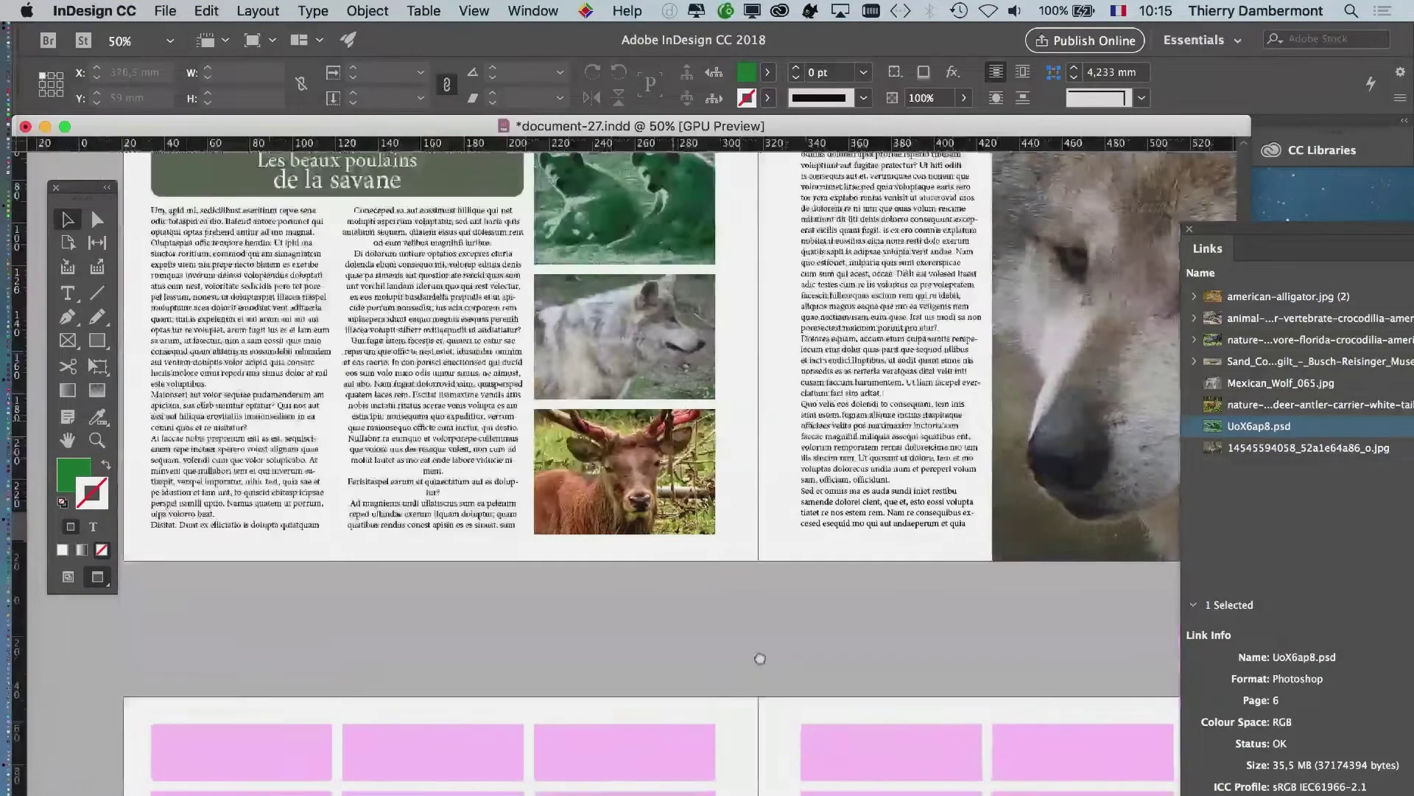
{"action": "scroll", "coordinate": [789, 547], "scroll_direction": "up", "scroll_amount": 3}
{"action": "scroll", "coordinate": [811, 546], "scroll_direction": "left", "scroll_amount": 2}
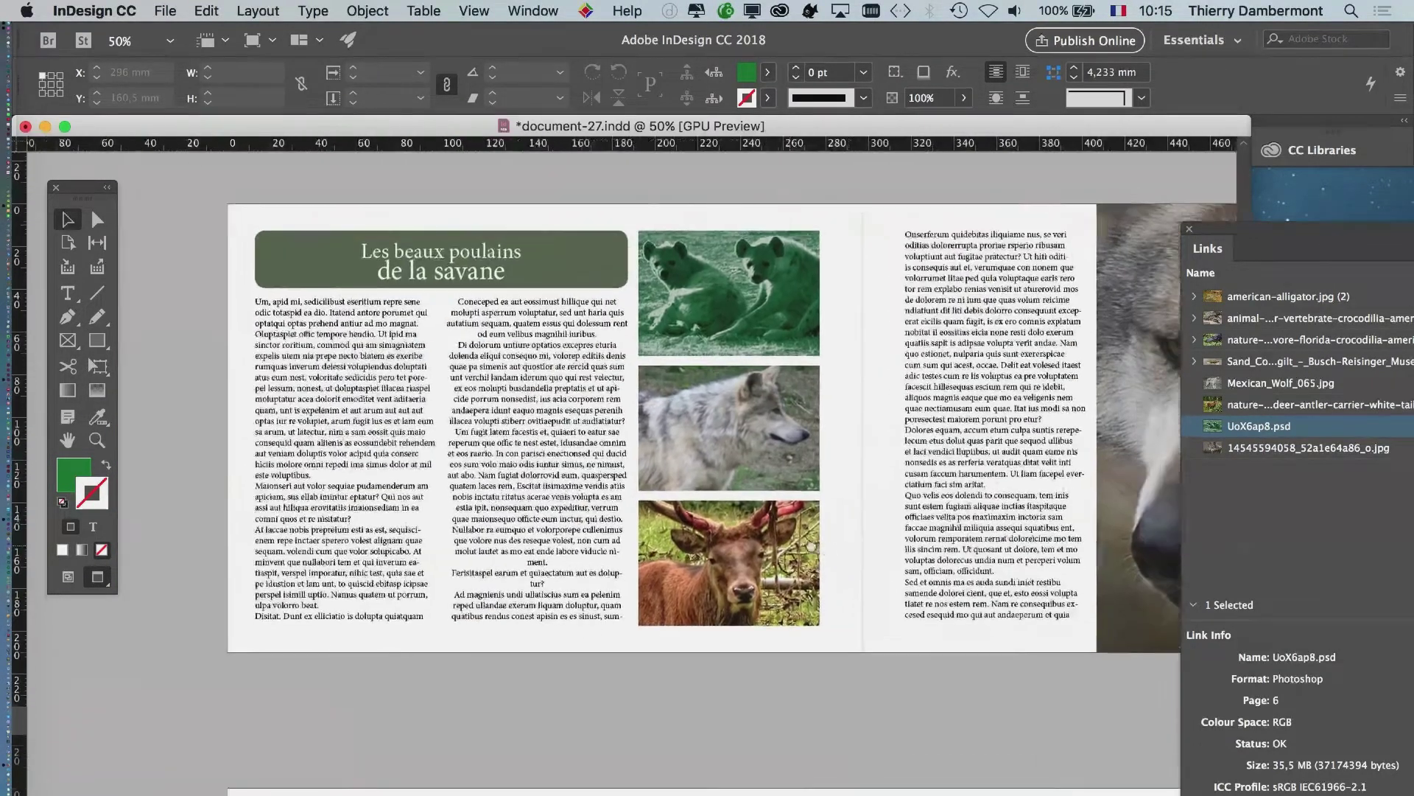
{"action": "scroll", "coordinate": [811, 547], "scroll_direction": "right", "scroll_amount": 2}
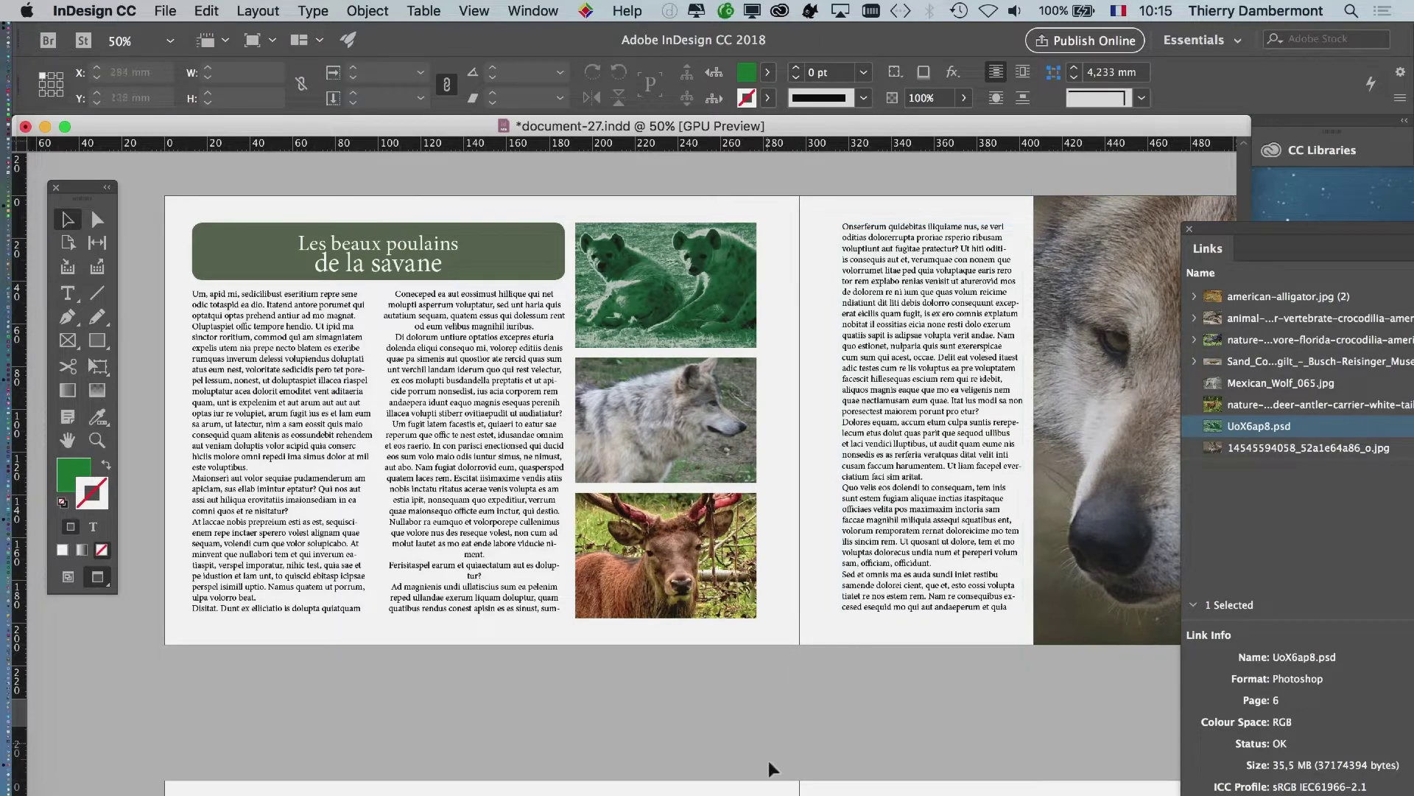
Step: Move the Links panel over the spread, expand the american-alligator.jpg group and check the page of each placed instance
{"action": "left_click_drag", "start_coordinate": [1298, 232], "coordinate": [988, 221]}
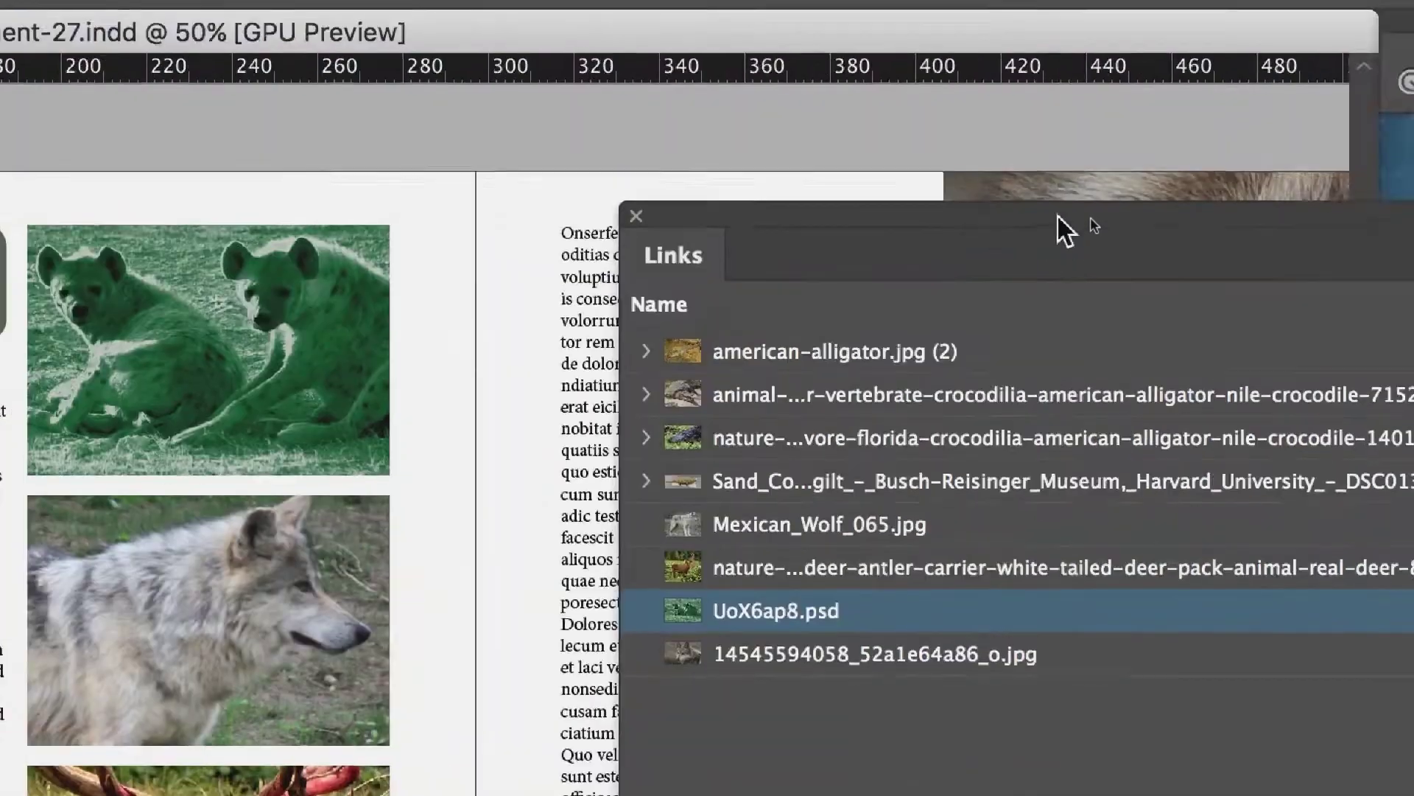
{"action": "left_click_drag", "start_coordinate": [1208, 220], "coordinate": [374, 195]}
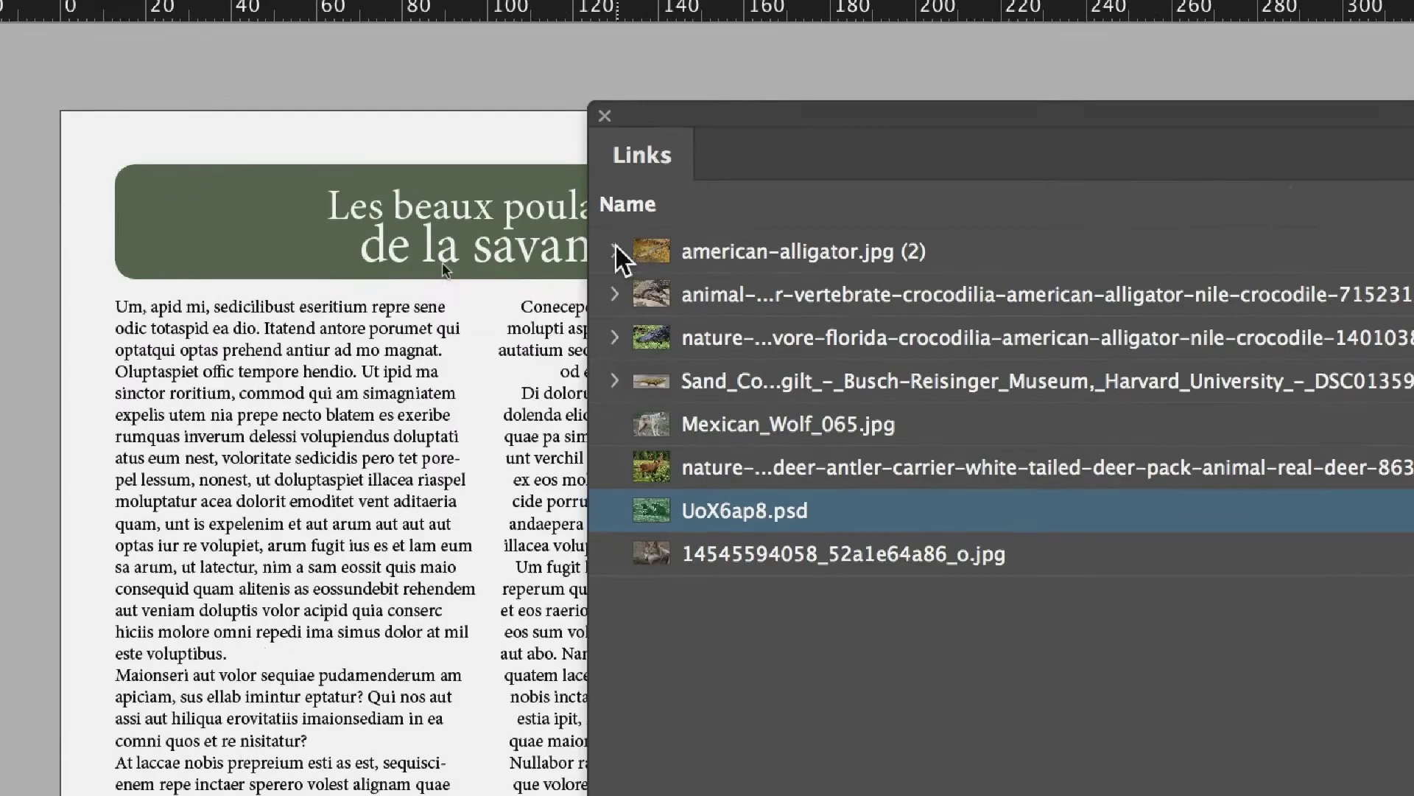
{"action": "left_click", "coordinate": [254, 252]}
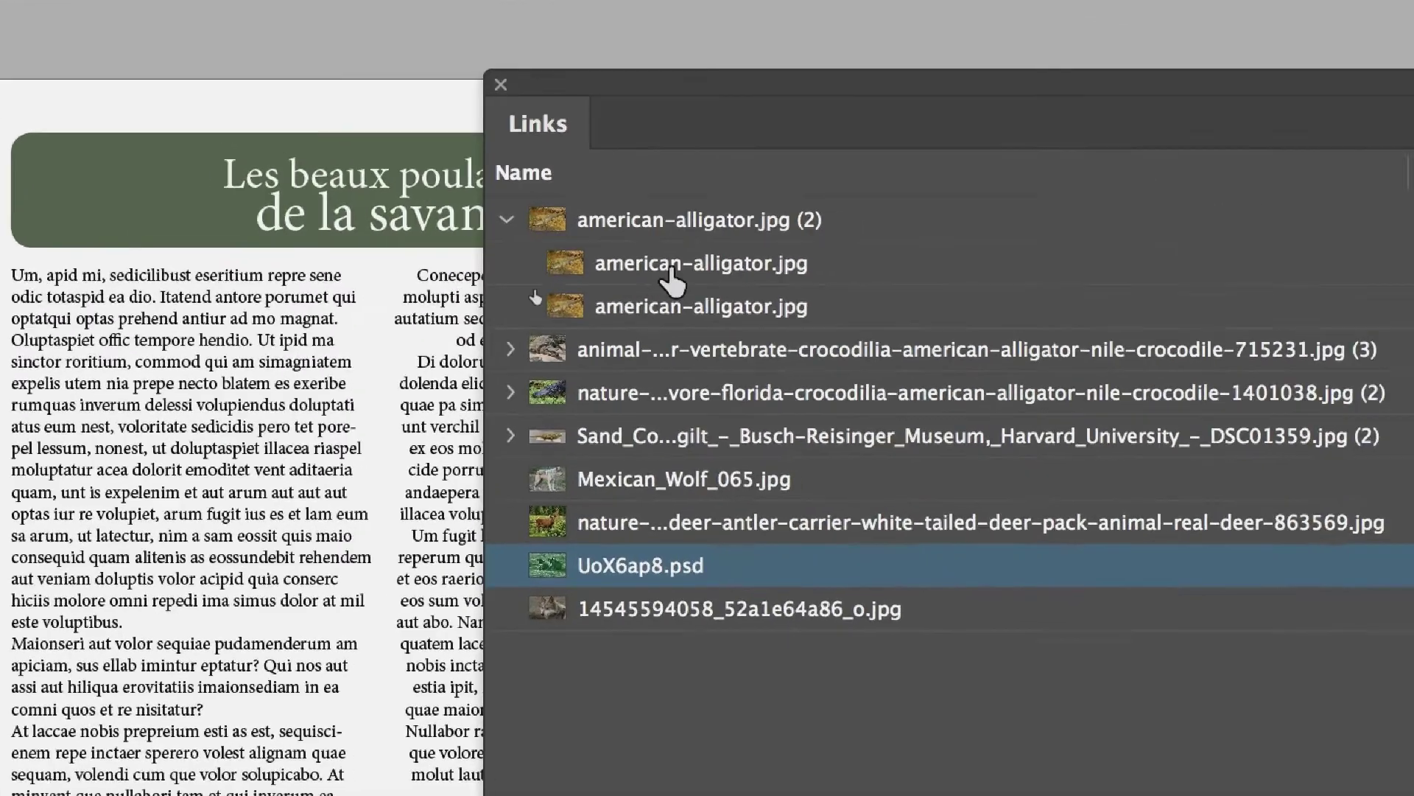
{"action": "left_click", "coordinate": [807, 335]}
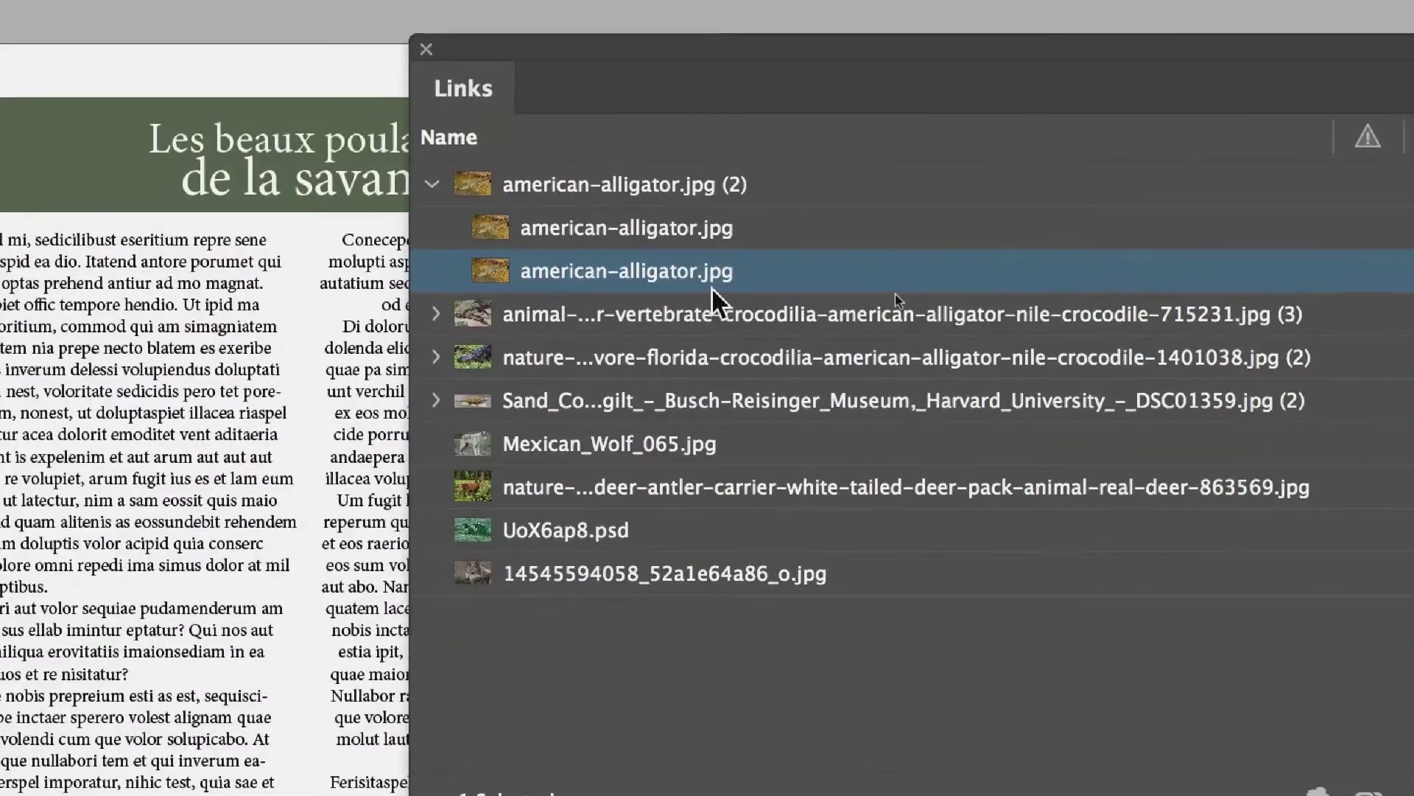
{"action": "left_click", "coordinate": [1410, 227]}
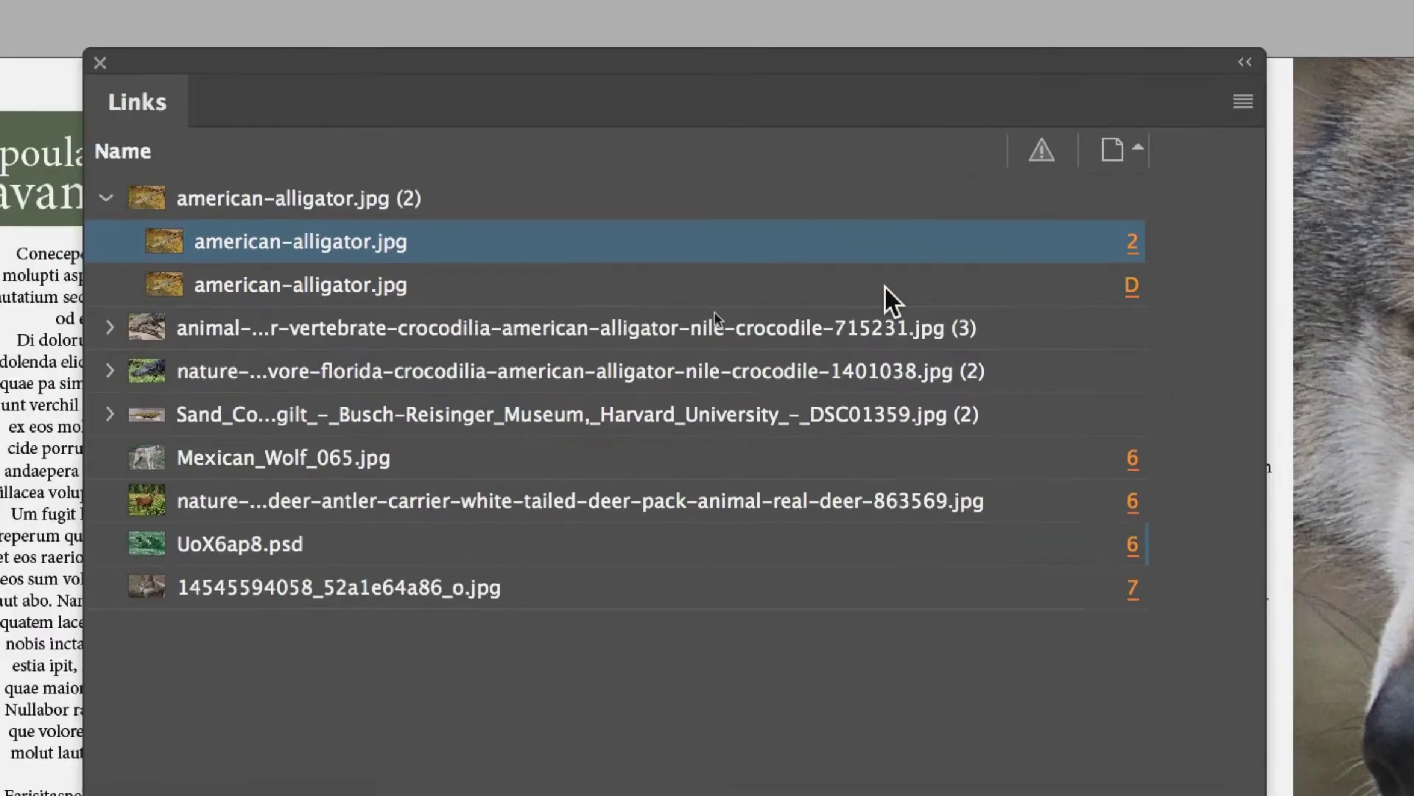
Step: Expand the crocodile 715231.jpg link group and inspect its placed instances
{"action": "left_click", "coordinate": [108, 324]}
{"action": "left_click", "coordinate": [617, 308]}
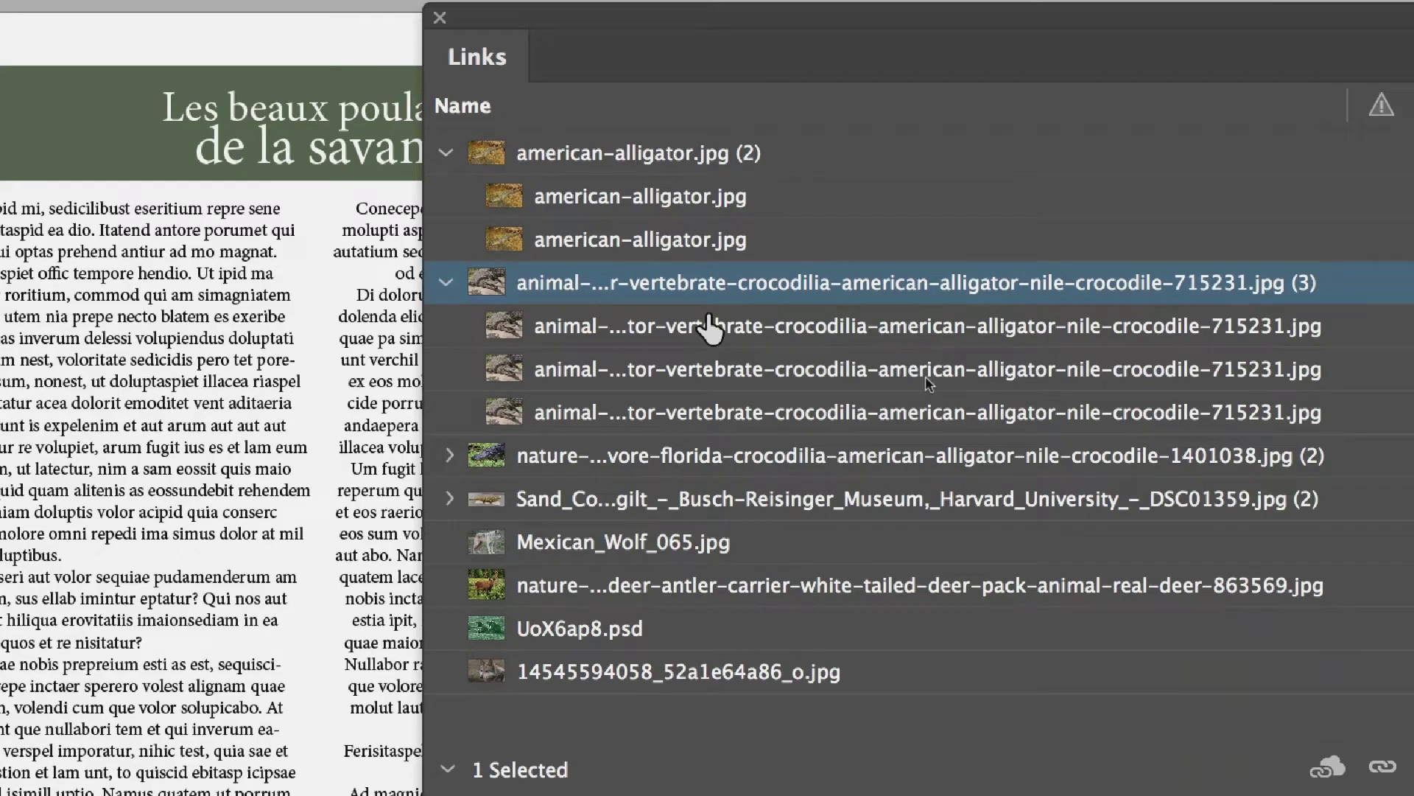
{"action": "left_click", "coordinate": [930, 410]}
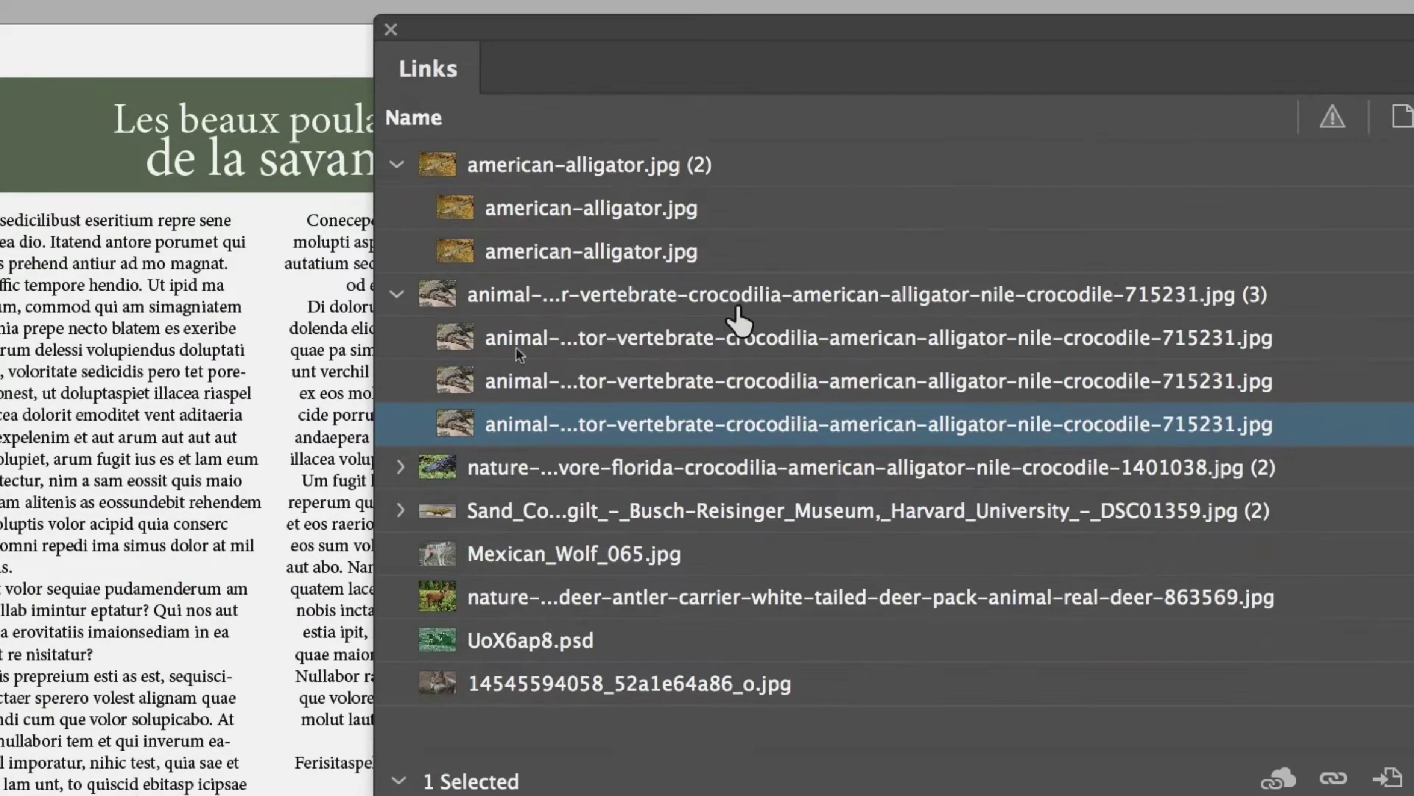
Step: Collapse the american-alligator.jpg group and show the instances of the crocodile 715231.jpg and 1401038.jpg links with their pages
{"action": "left_click", "coordinate": [397, 294]}
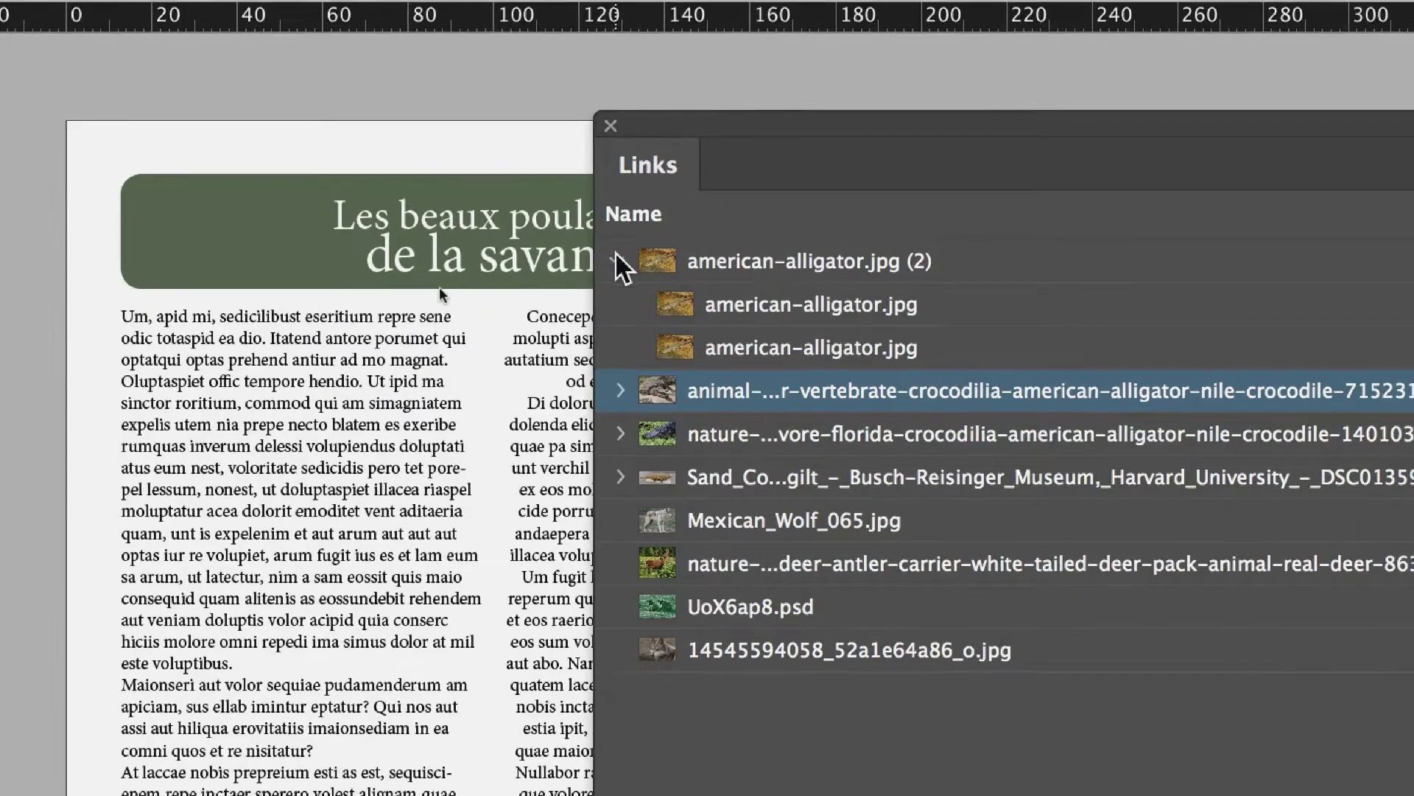
{"action": "left_click", "coordinate": [617, 261]}
{"action": "left_click", "coordinate": [621, 305]}
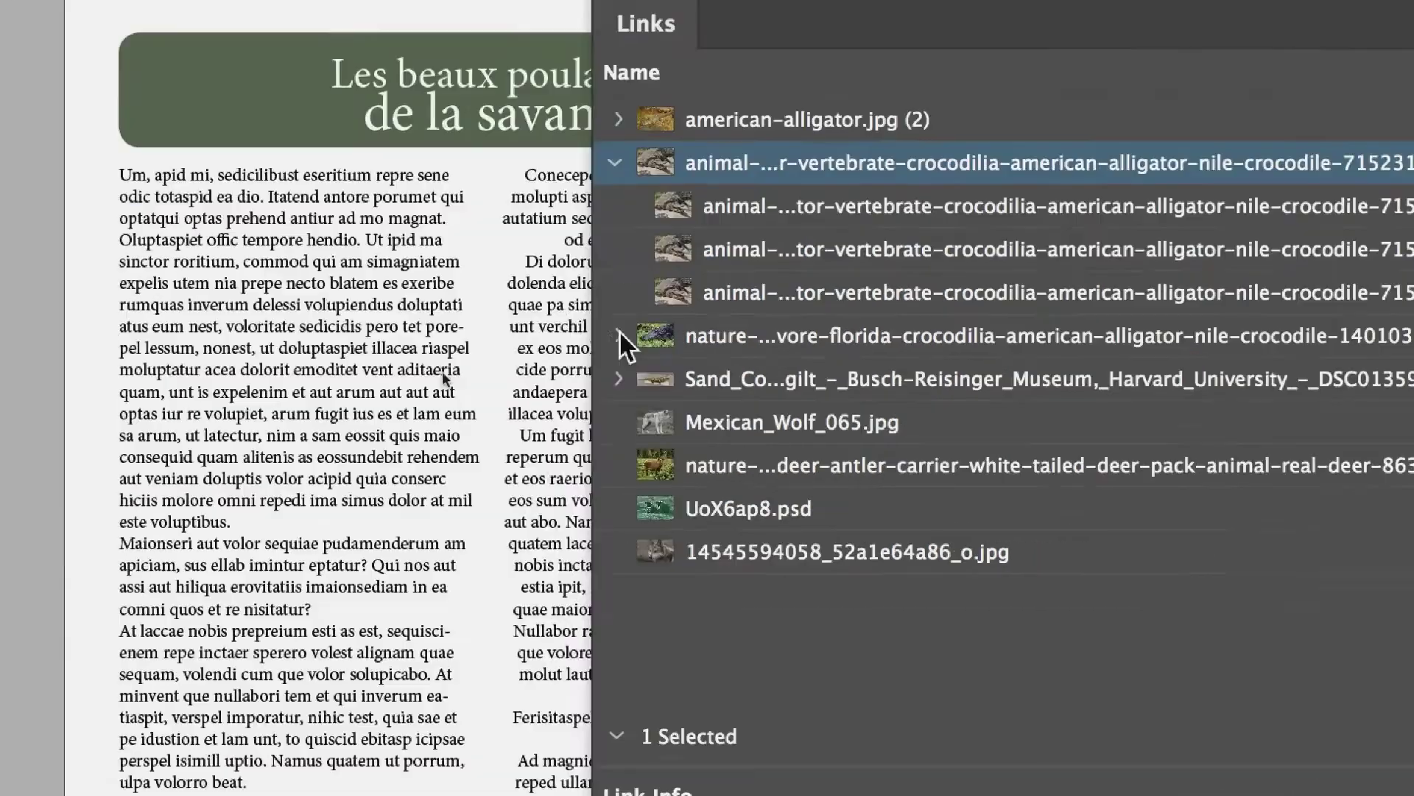
{"action": "left_click", "coordinate": [186, 403]}
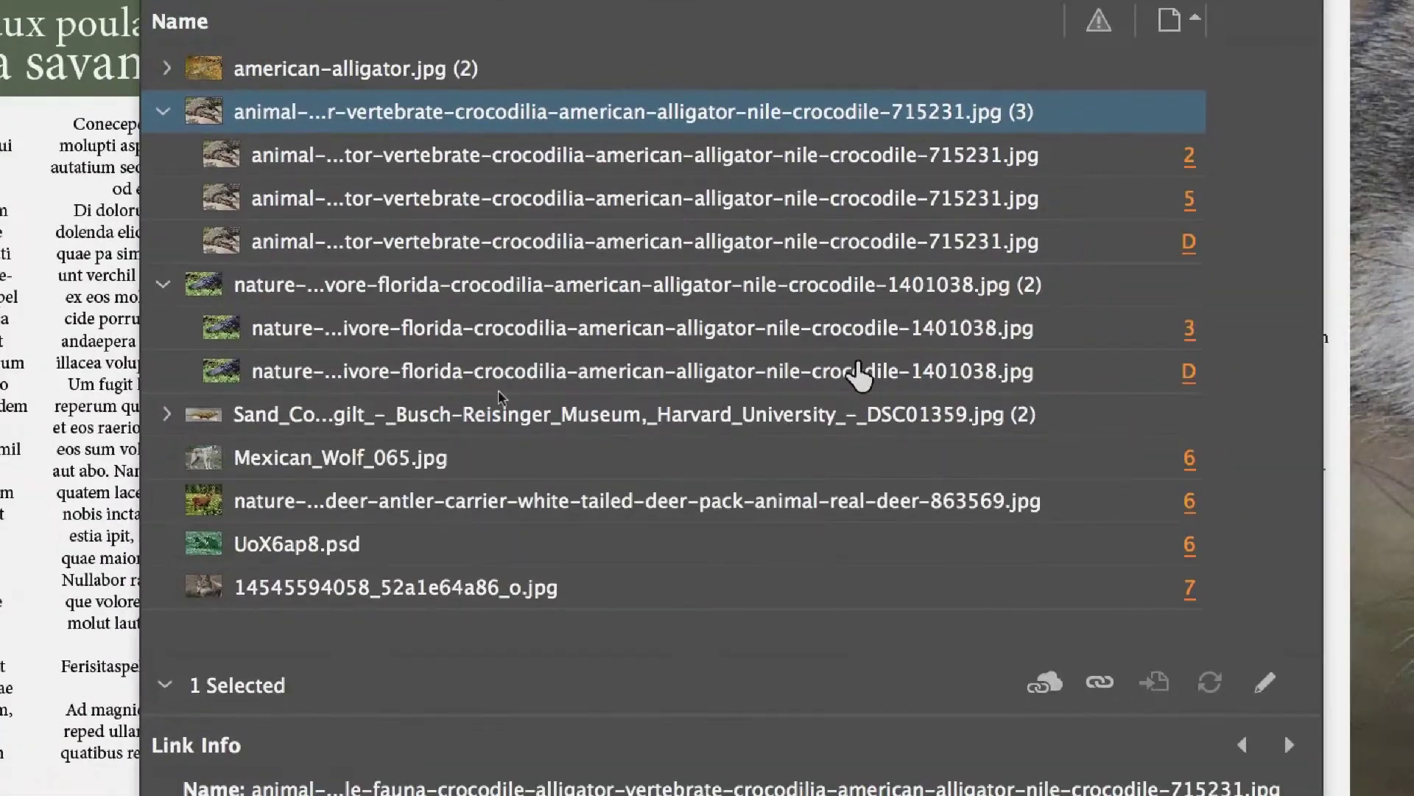
Step: Collapse the crocodile 715231.jpg and 1401038.jpg link groups, then shift the Links panel off the text and reduce its size
{"action": "left_click", "coordinate": [163, 111]}
{"action": "left_click", "coordinate": [162, 156]}
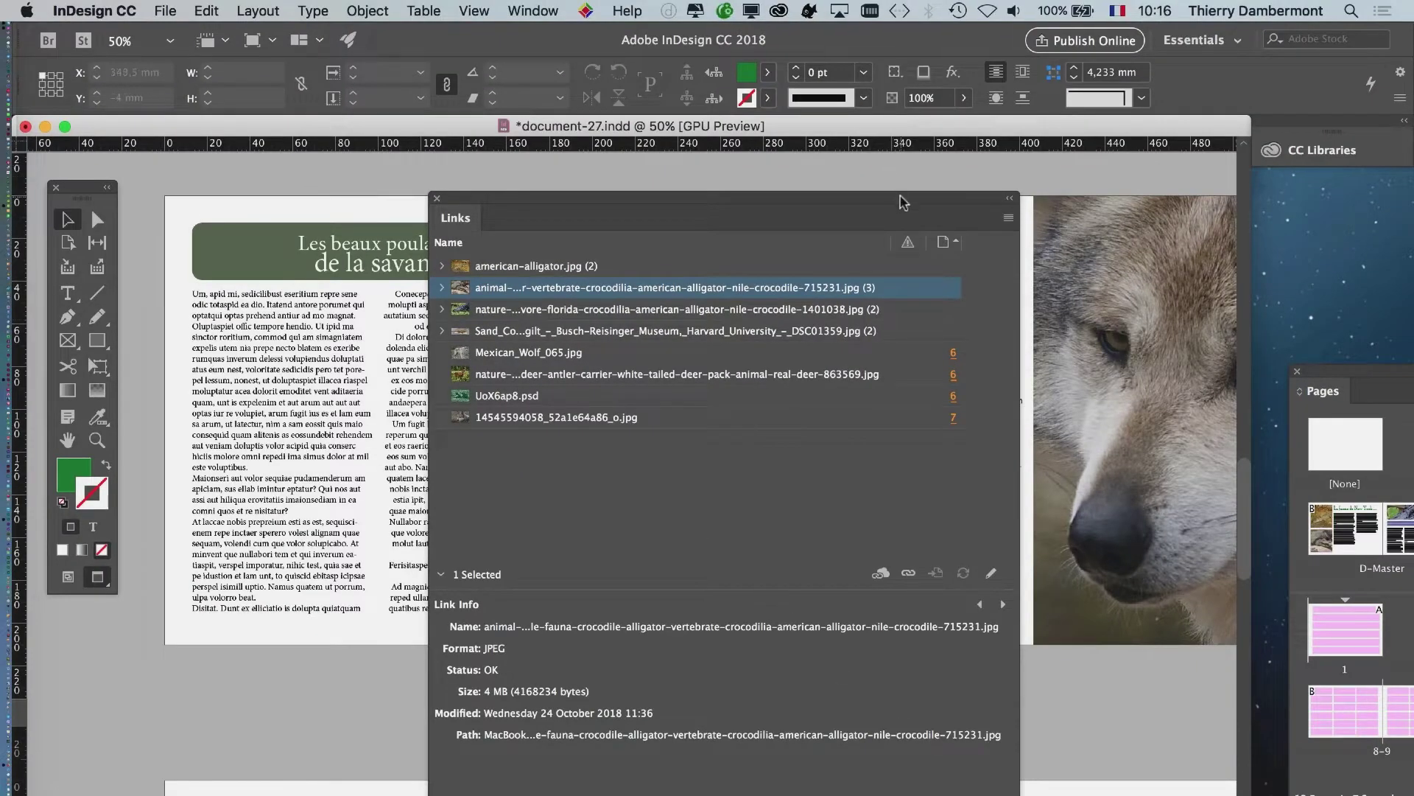
{"action": "left_click_drag", "start_coordinate": [904, 199], "coordinate": [1112, 98]}
{"action": "left_click_drag", "start_coordinate": [1227, 792], "coordinate": [1192, 667]}
Step: Switch to Firefox, open bing.com in the current Bitly tab and widen the browser window to nearly the full screen
{"action": "mouse_move", "coordinate": [23, 667]}
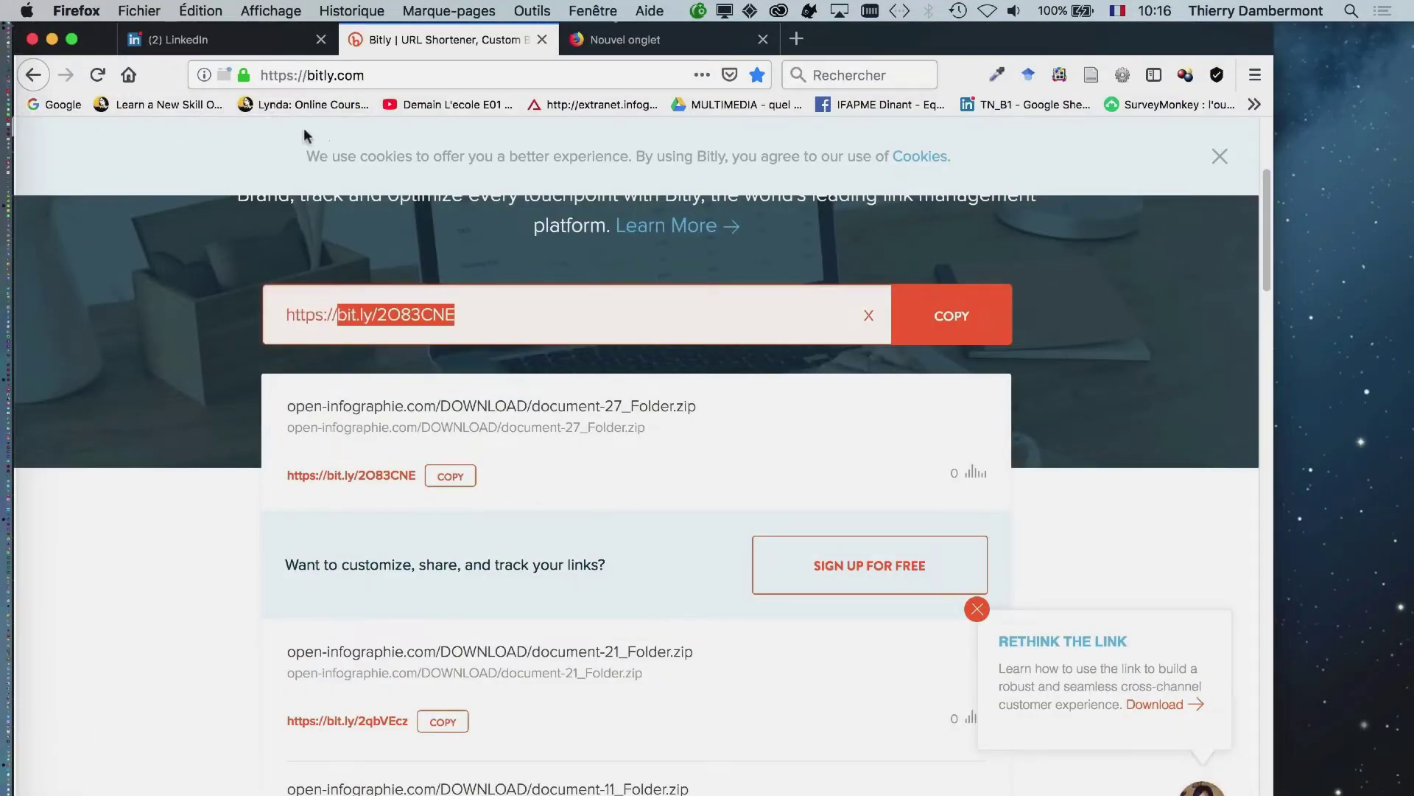
{"action": "left_click", "coordinate": [381, 75]}
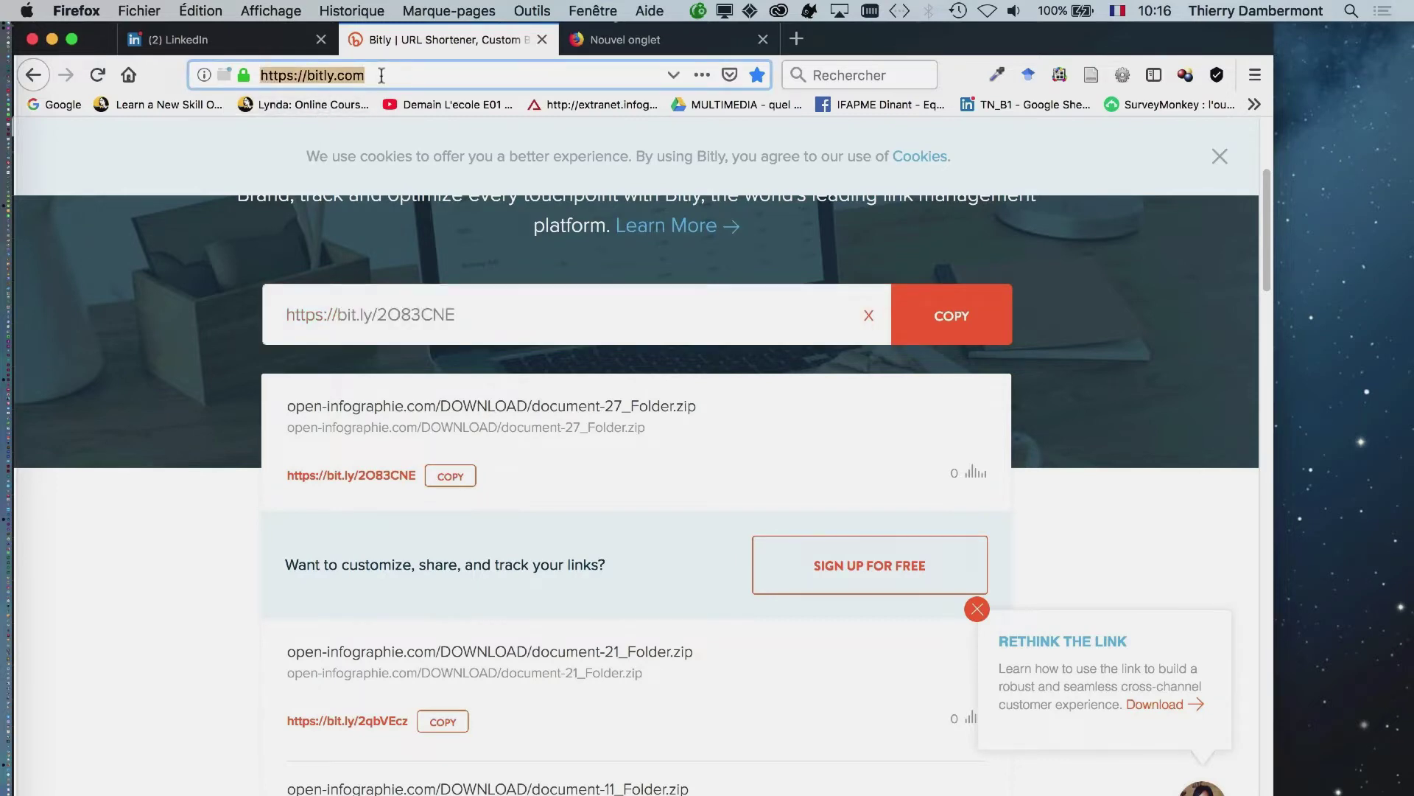
{"action": "type", "text": "bing.com/"}
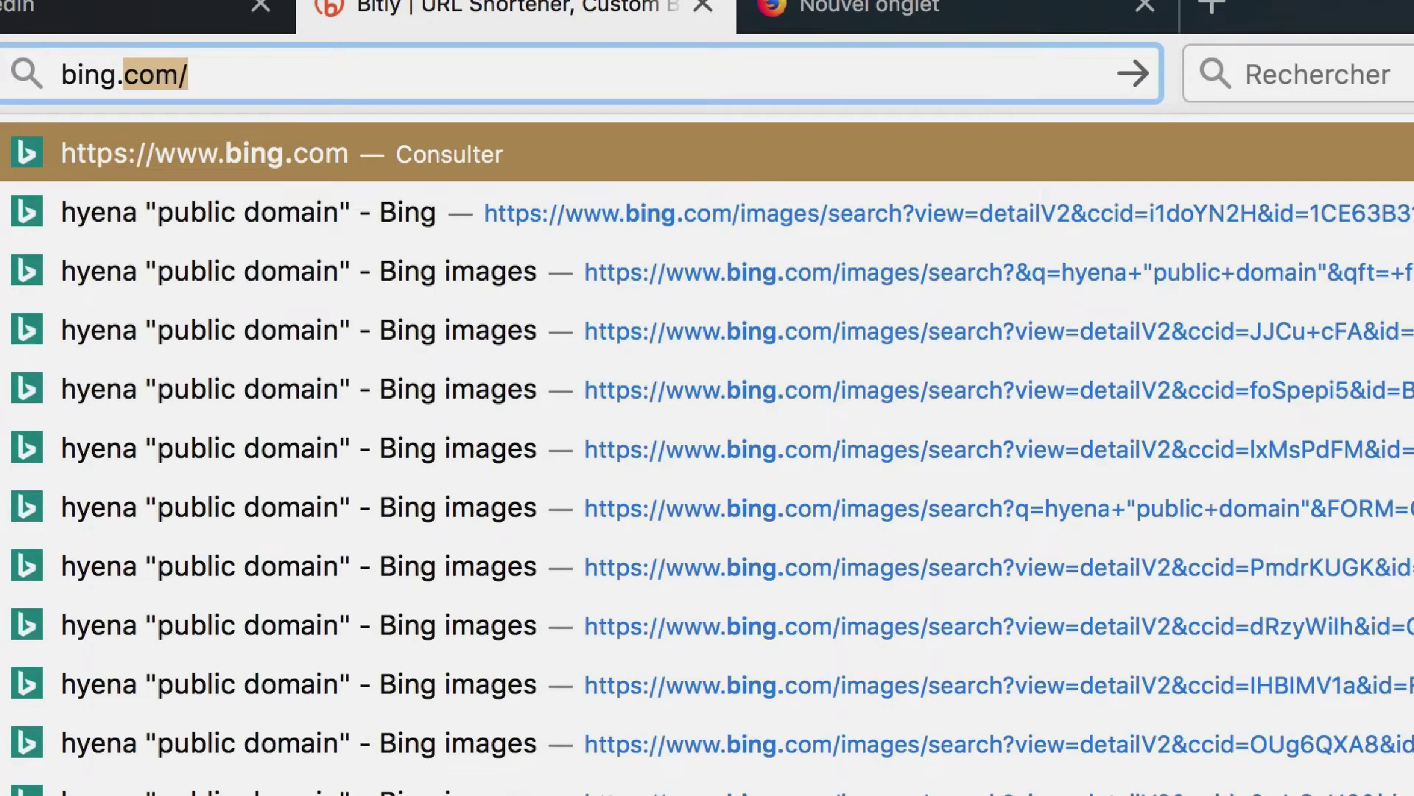
{"action": "key", "text": "Return"}
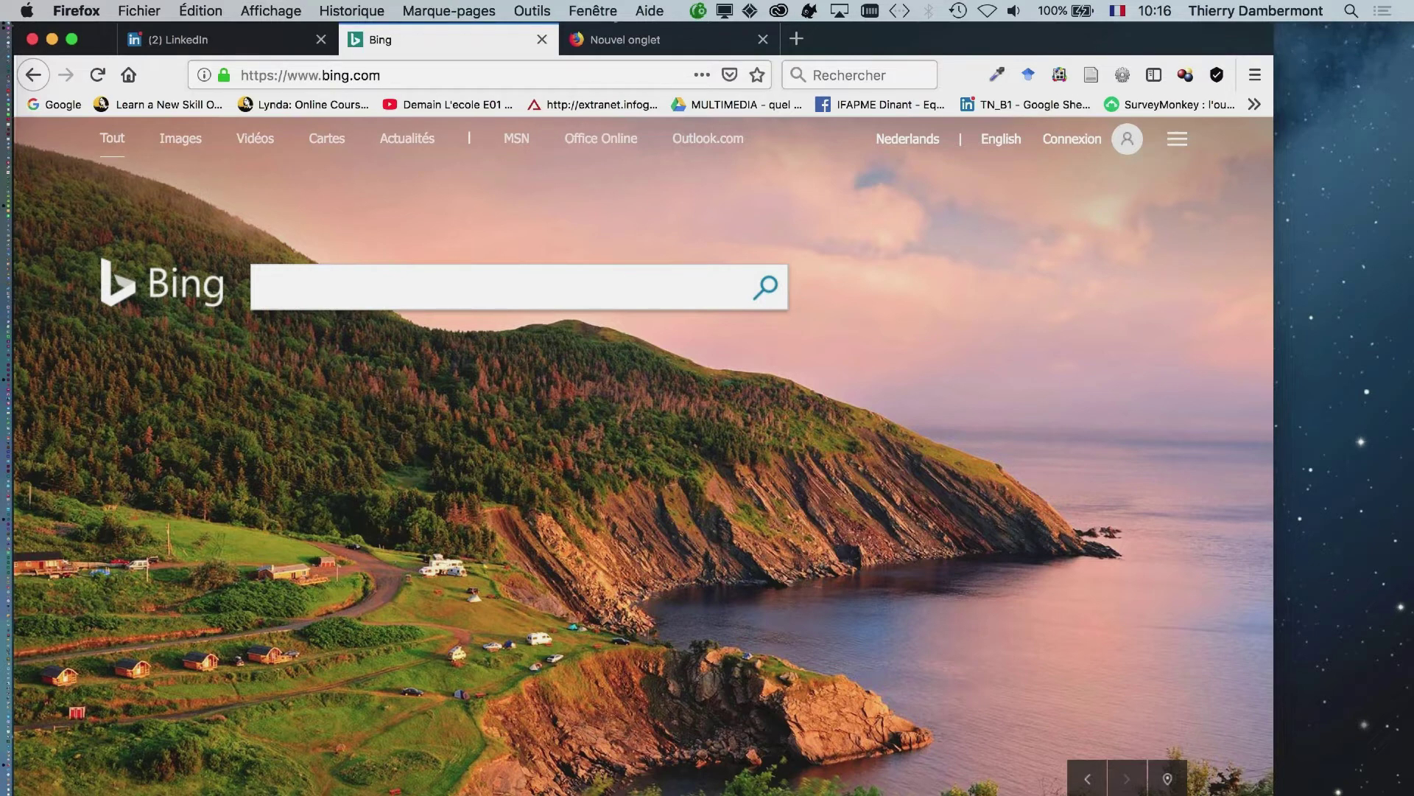
{"action": "left_click_drag", "start_coordinate": [1274, 442], "coordinate": [1409, 442]}
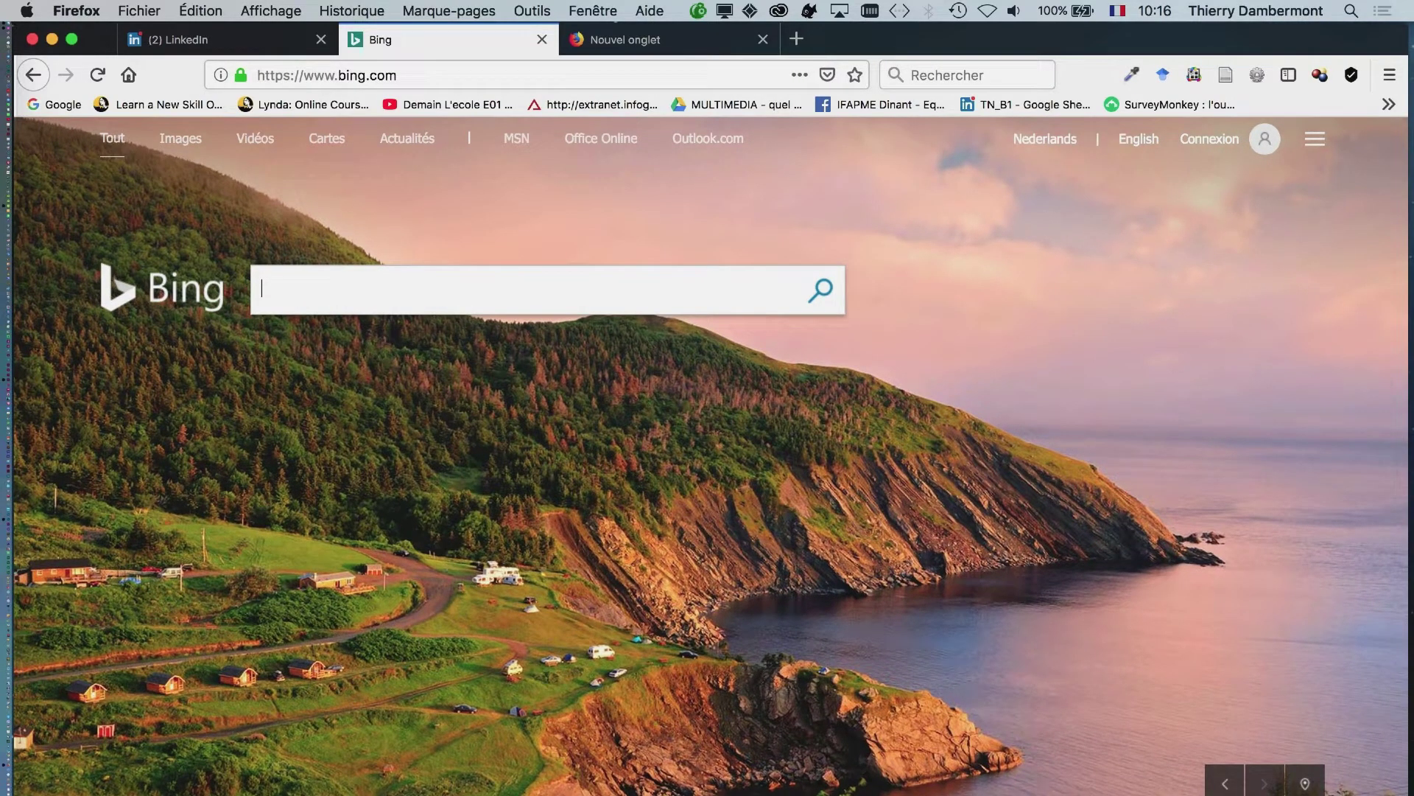
{"action": "left_click_drag", "start_coordinate": [1408, 794], "coordinate": [1372, 794]}
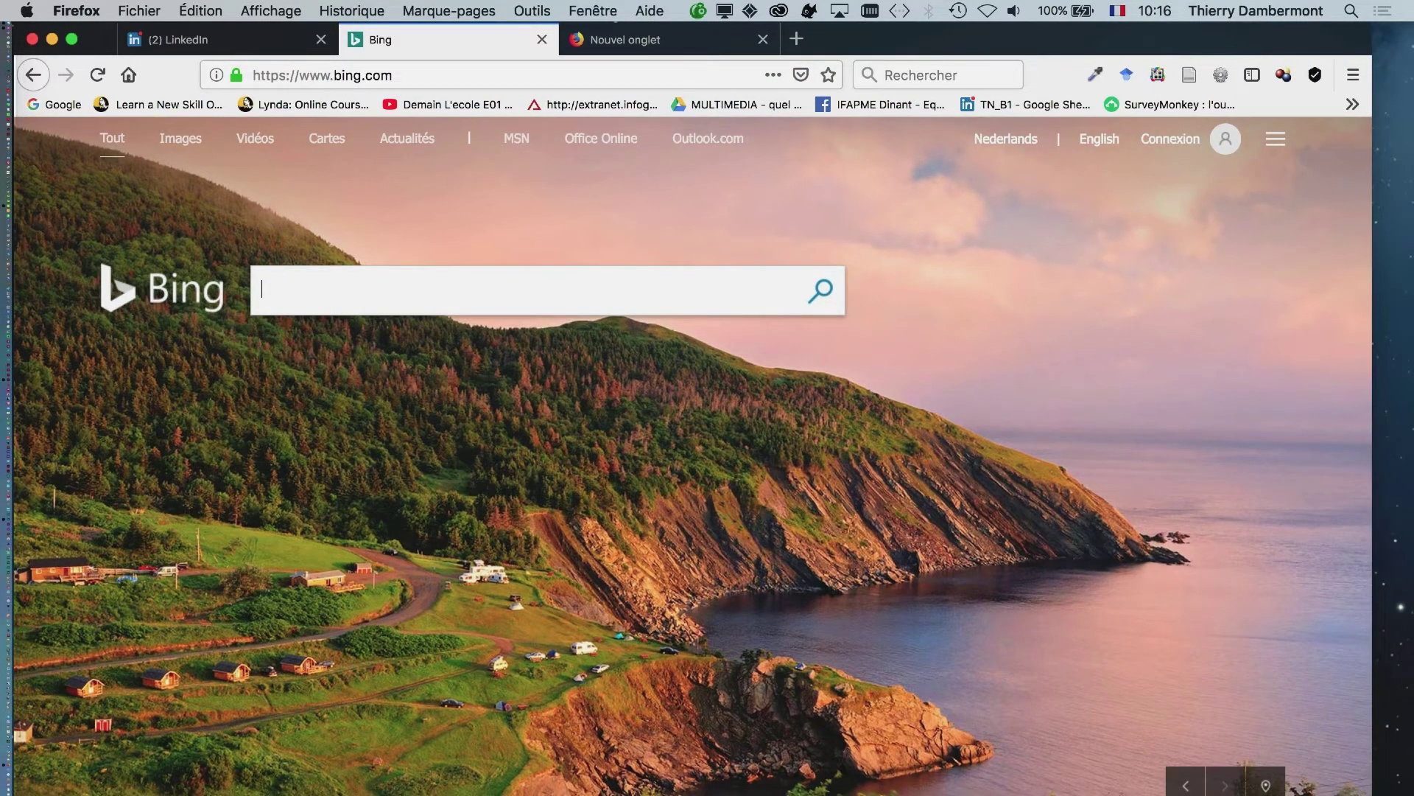
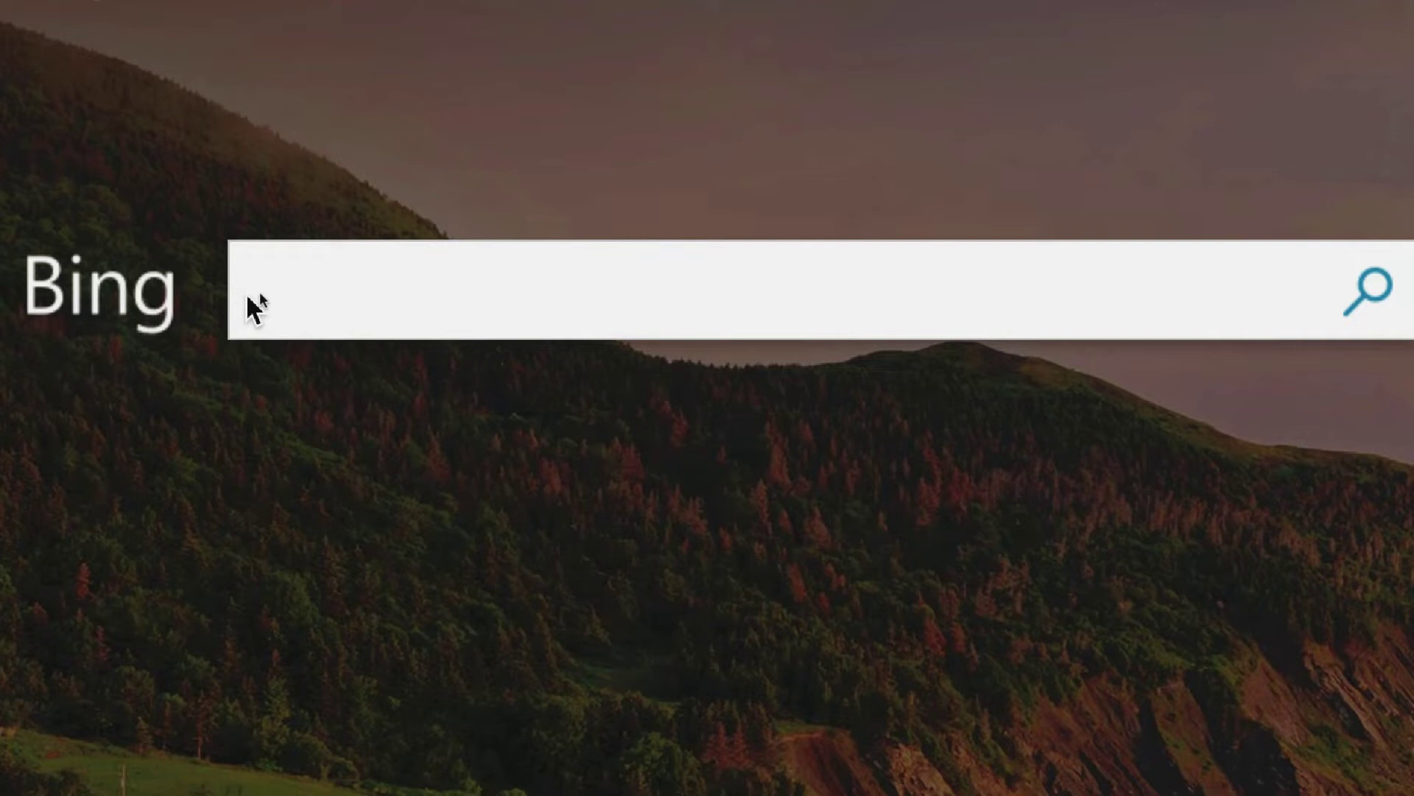
Step: Search Bing for "vintage car" and show the image results
{"action": "type", "text": "vintage car"}
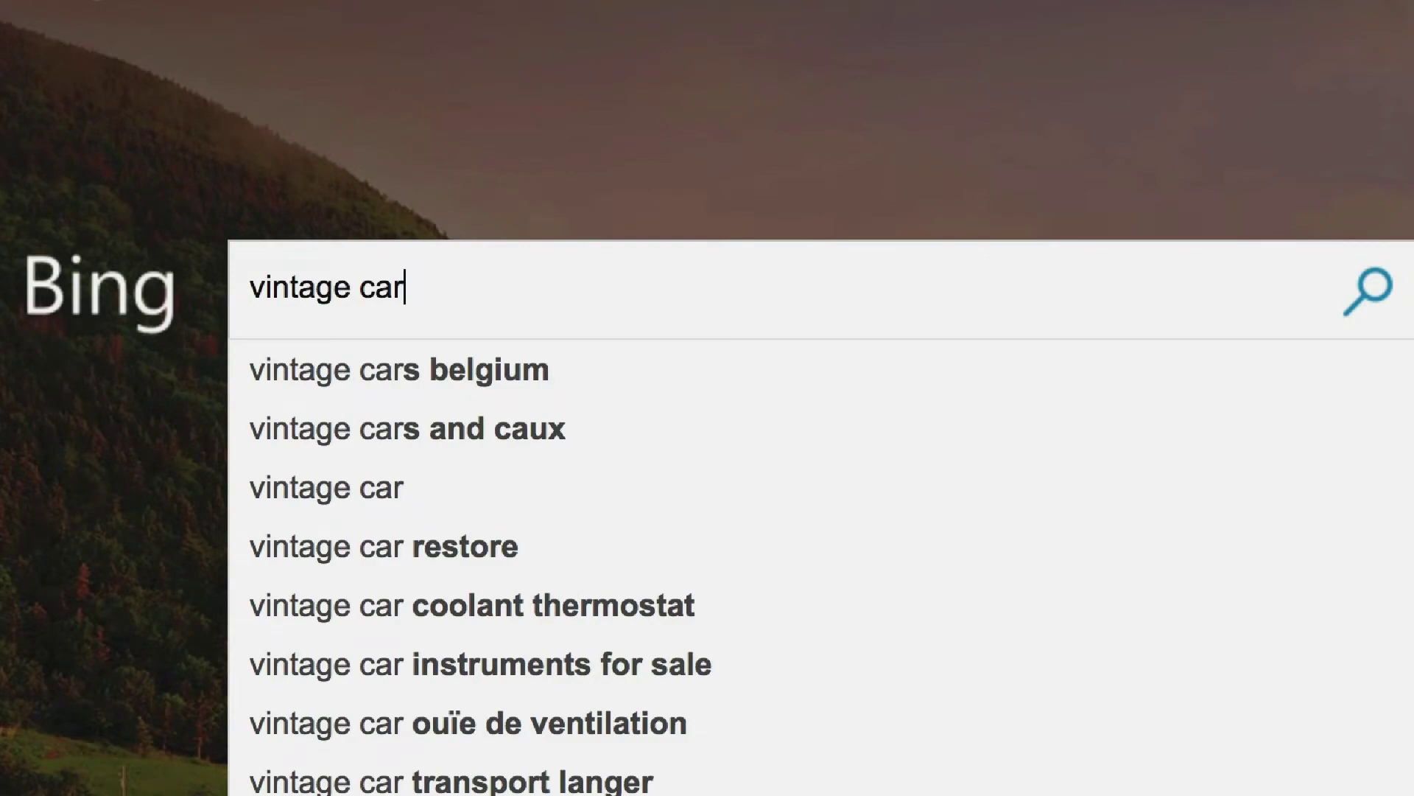
{"action": "key", "text": "Return"}
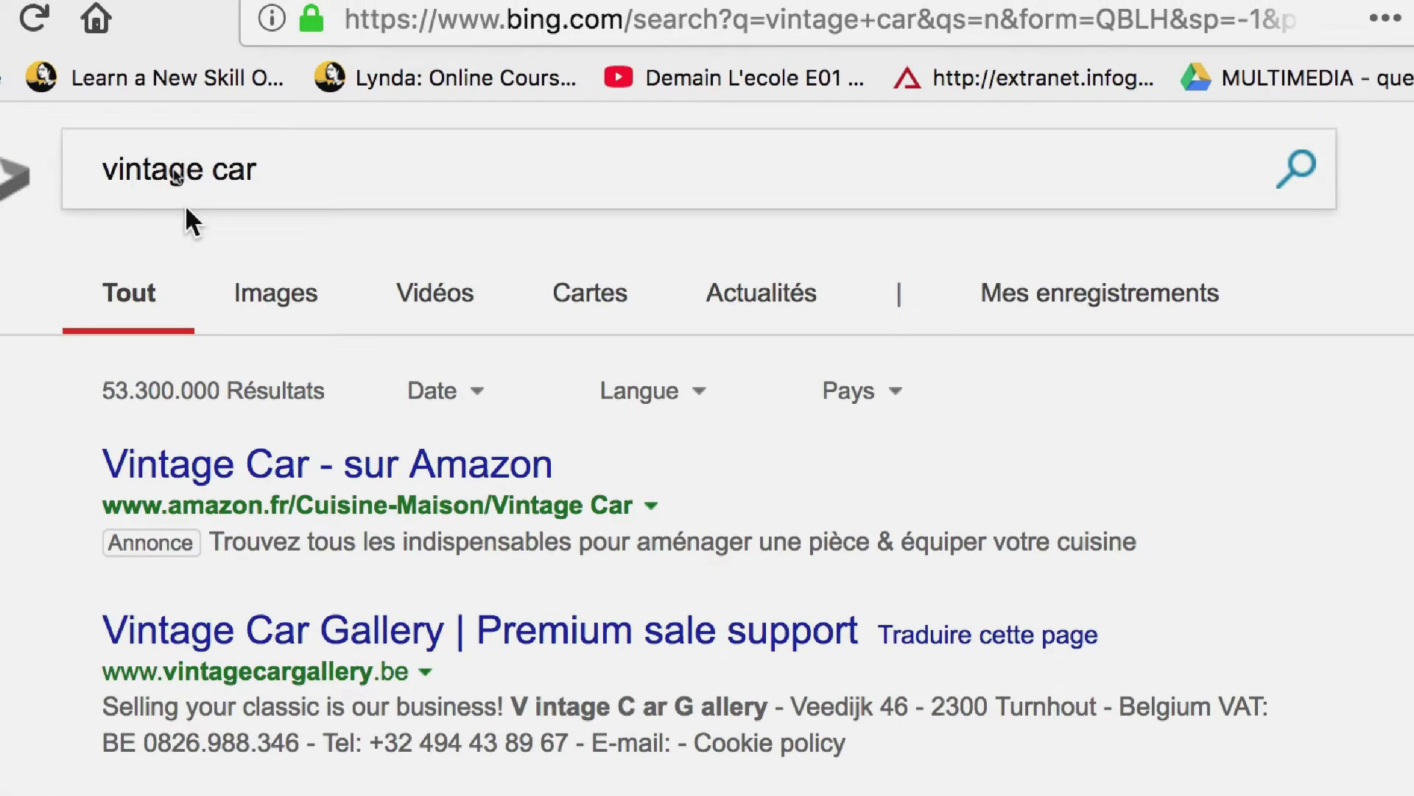
{"action": "left_click", "coordinate": [104, 176]}
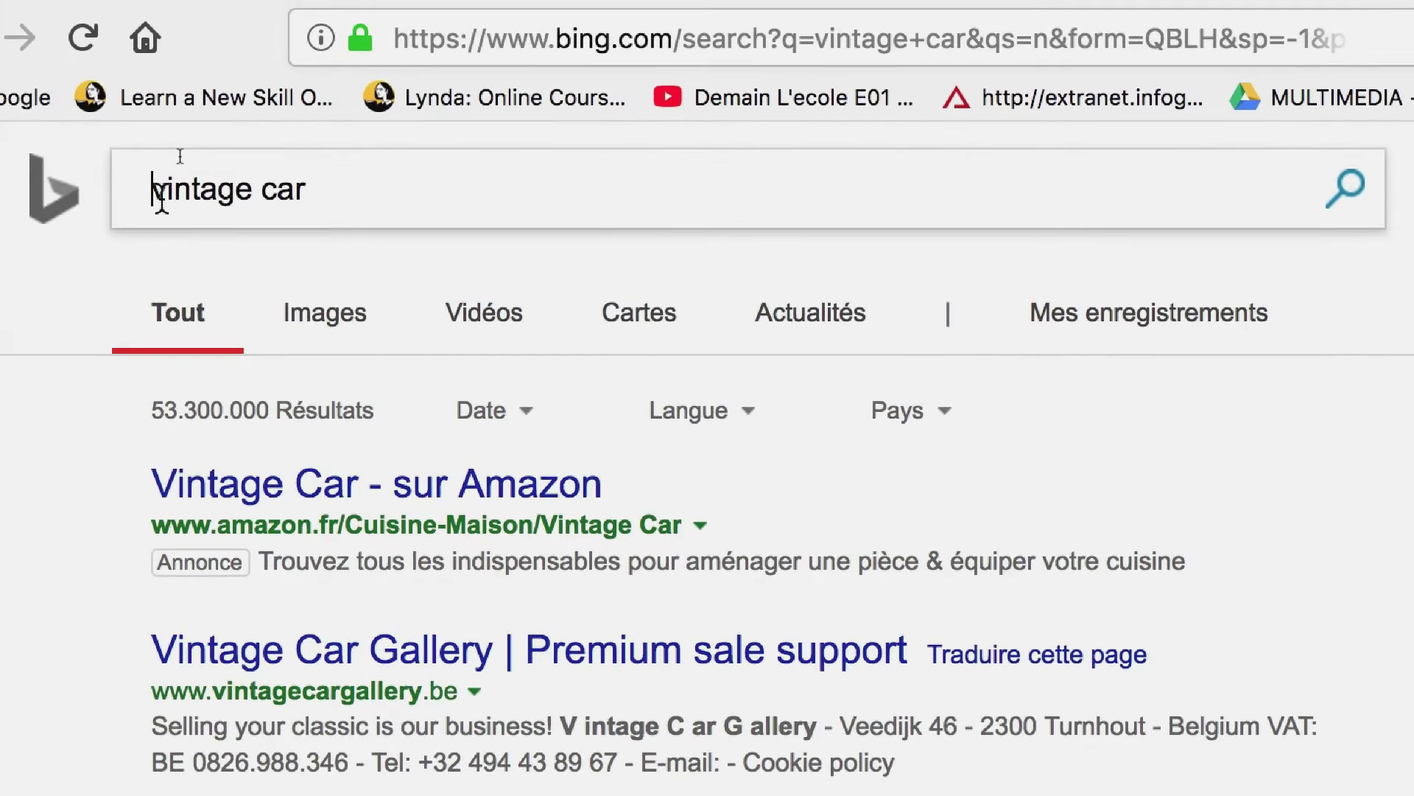
{"action": "left_click", "coordinate": [332, 193]}
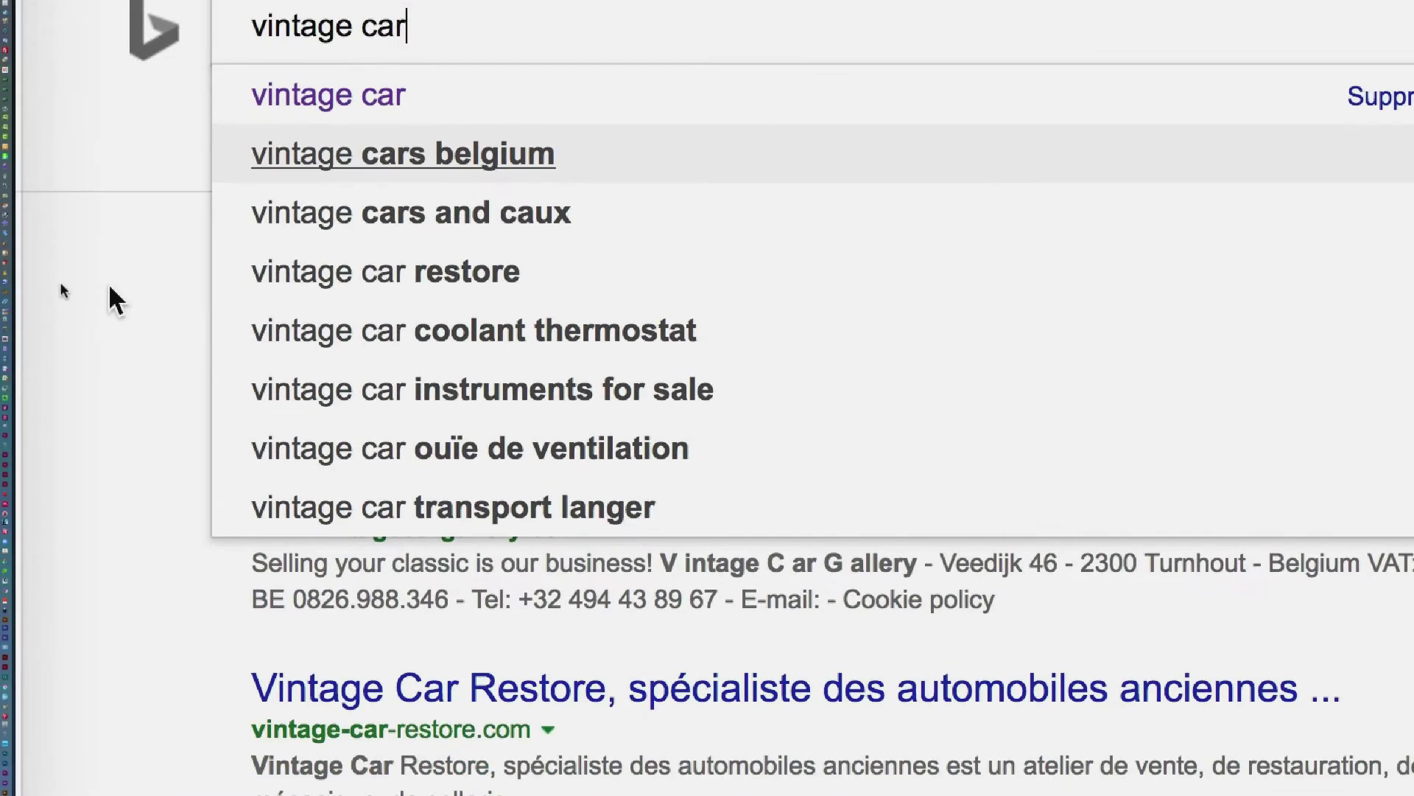
{"action": "left_click", "coordinate": [109, 287]}
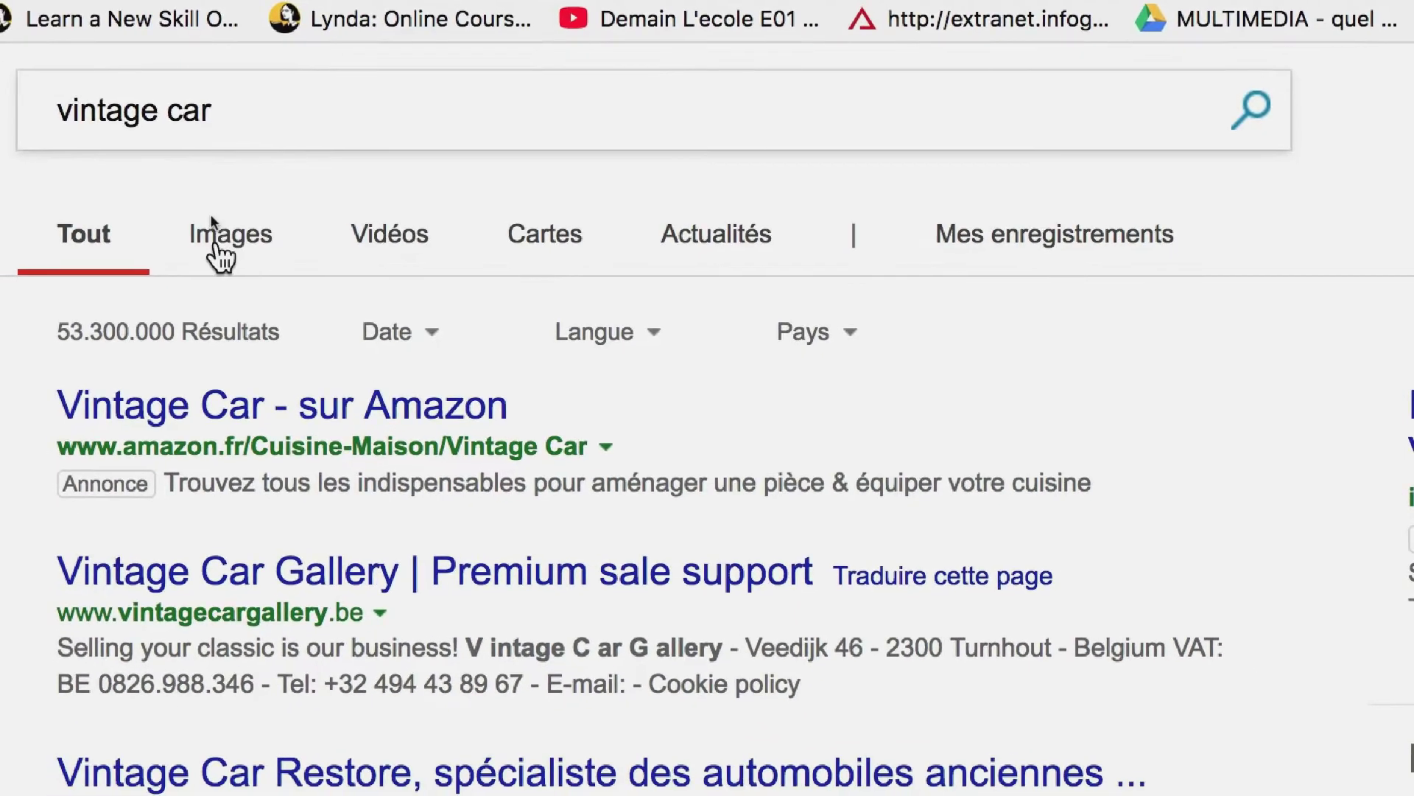
{"action": "left_click", "coordinate": [220, 230]}
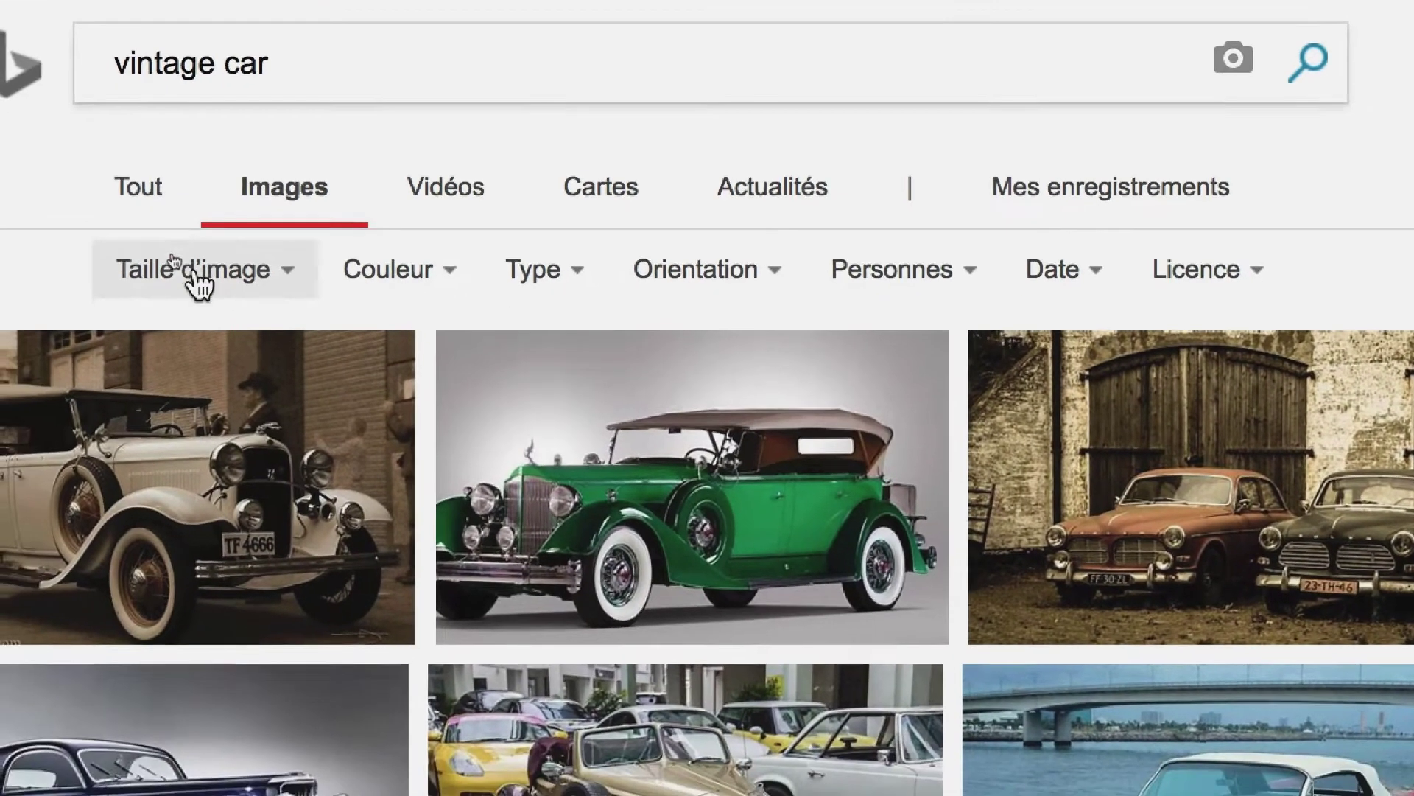
Step: Filter the vintage car images by size to at least 1500 x 1500 px
{"action": "left_click", "coordinate": [152, 320]}
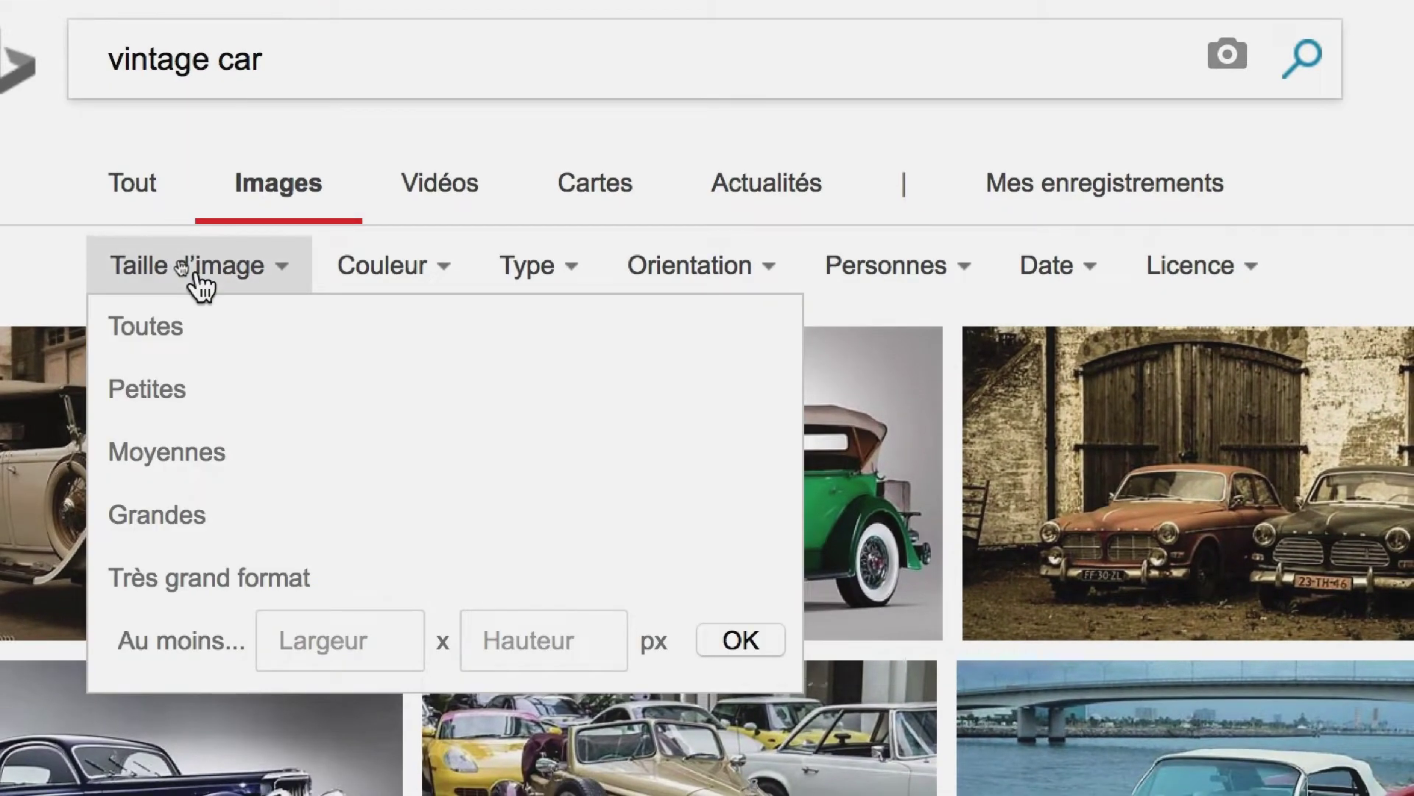
{"action": "left_click", "coordinate": [197, 280]}
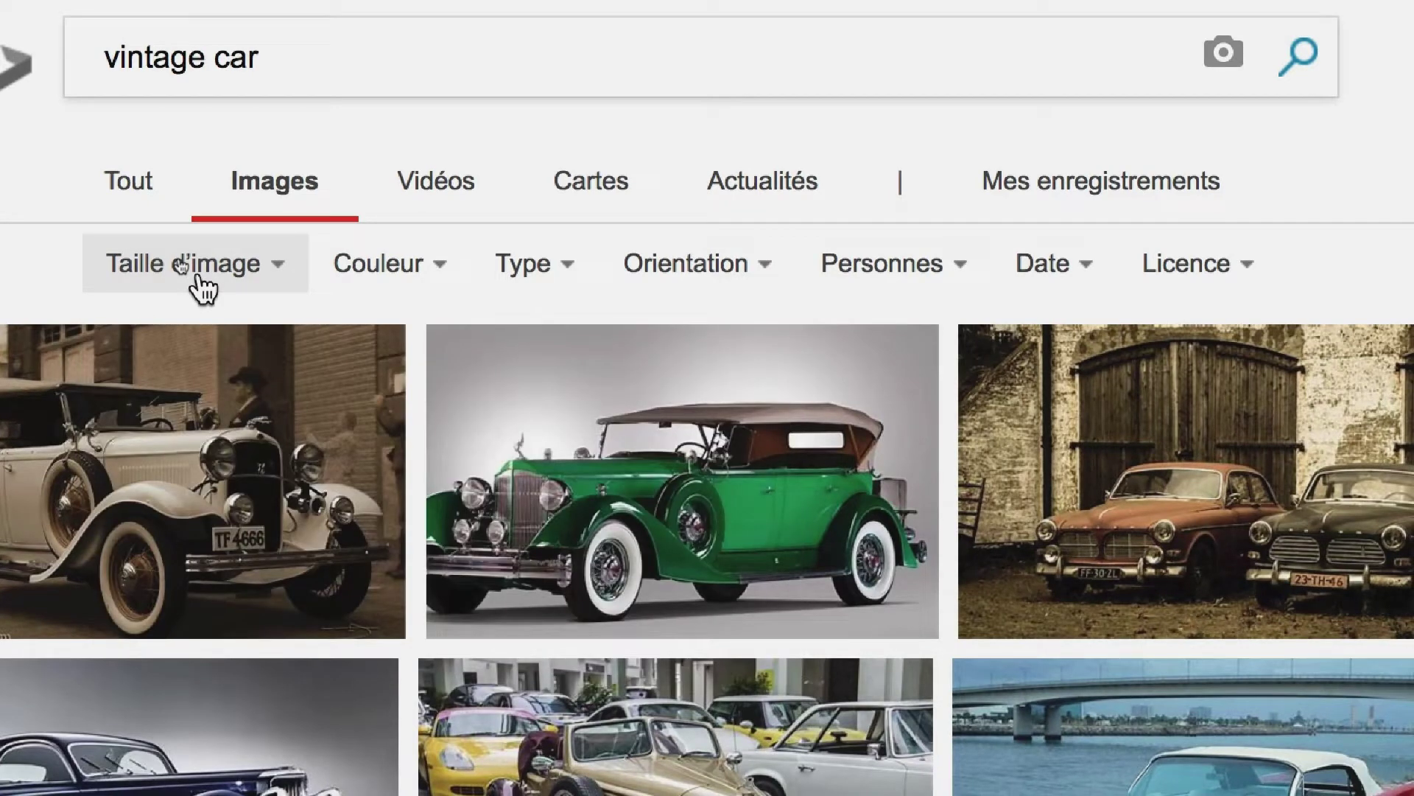
{"action": "left_click", "coordinate": [197, 278]}
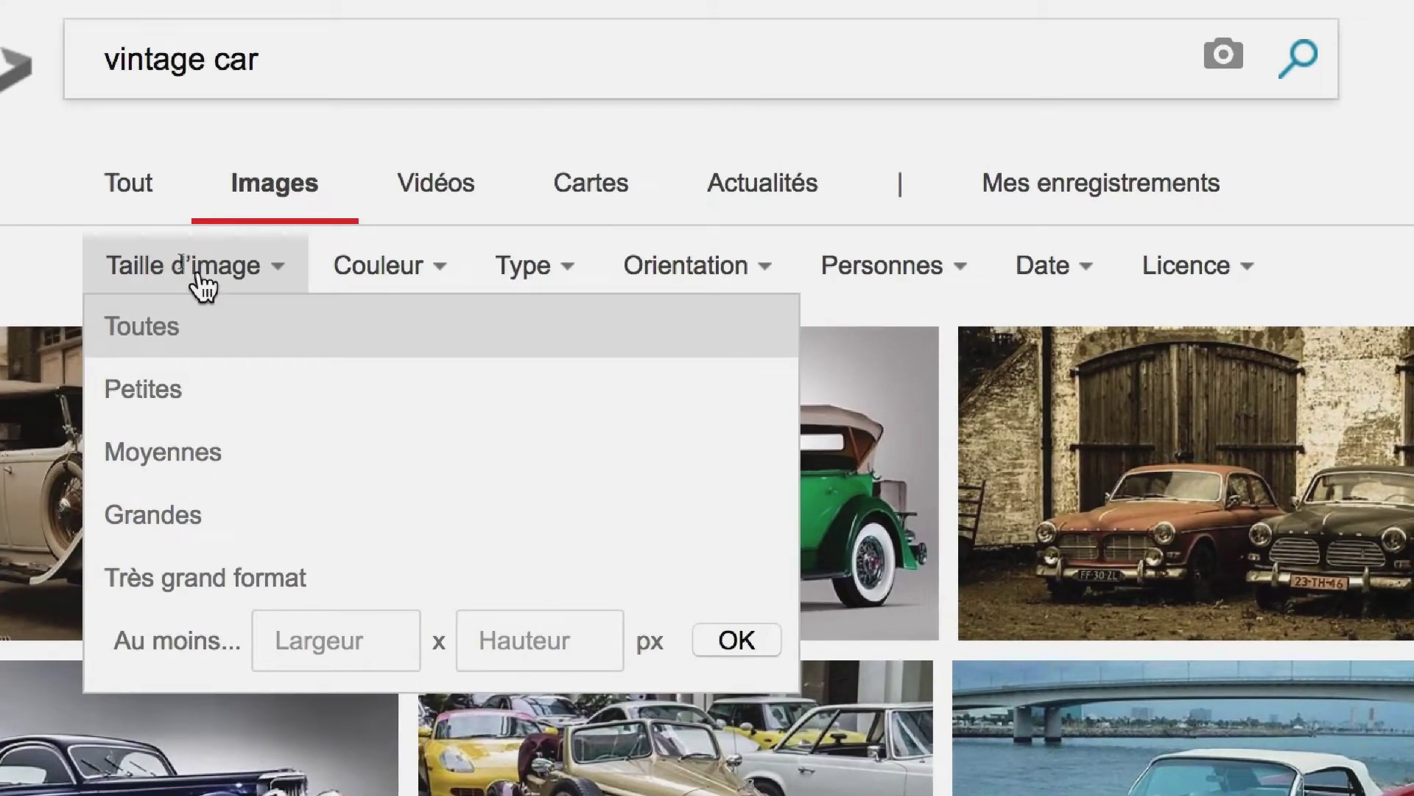
{"action": "left_click", "coordinate": [290, 640]}
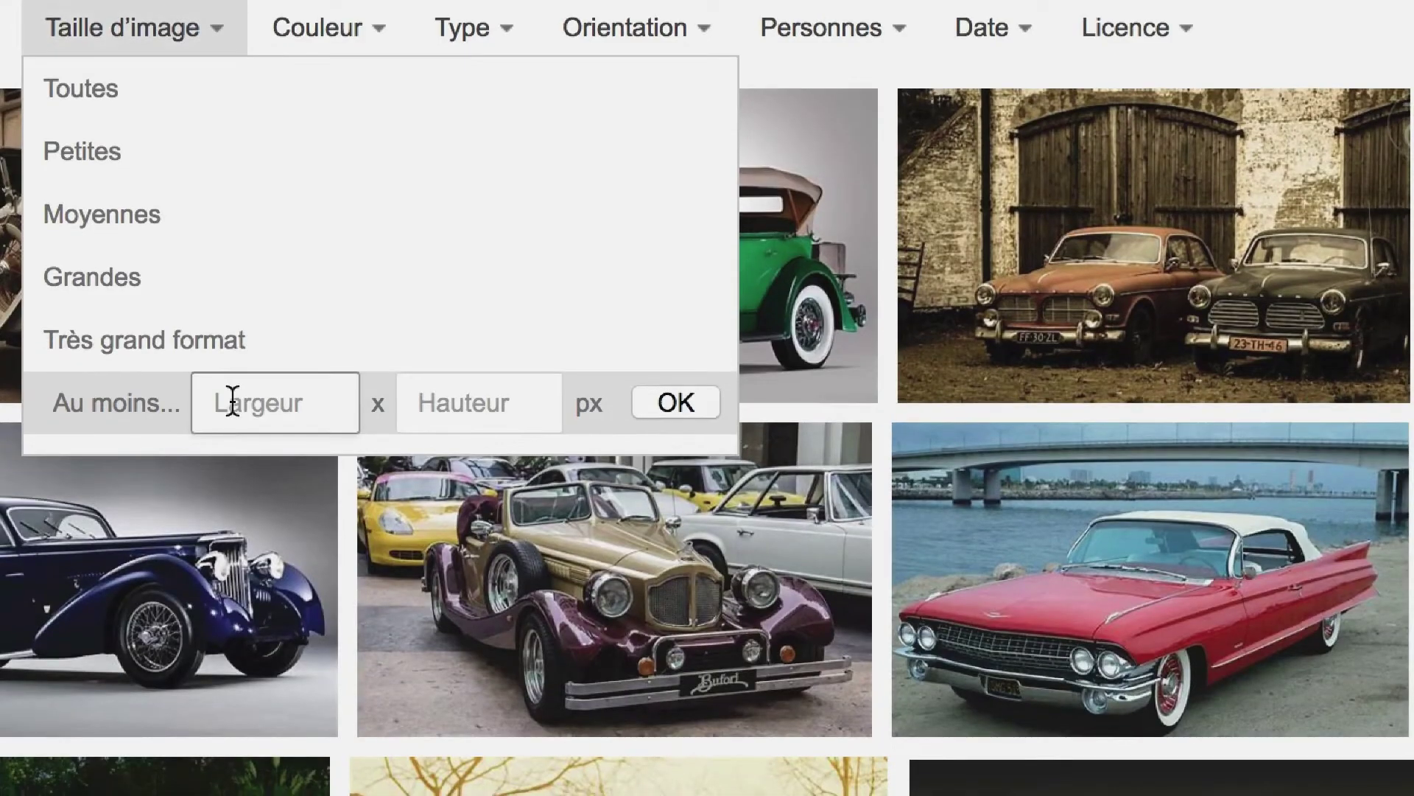
{"action": "type", "text": "1500"}
{"action": "key", "text": "Tab"}
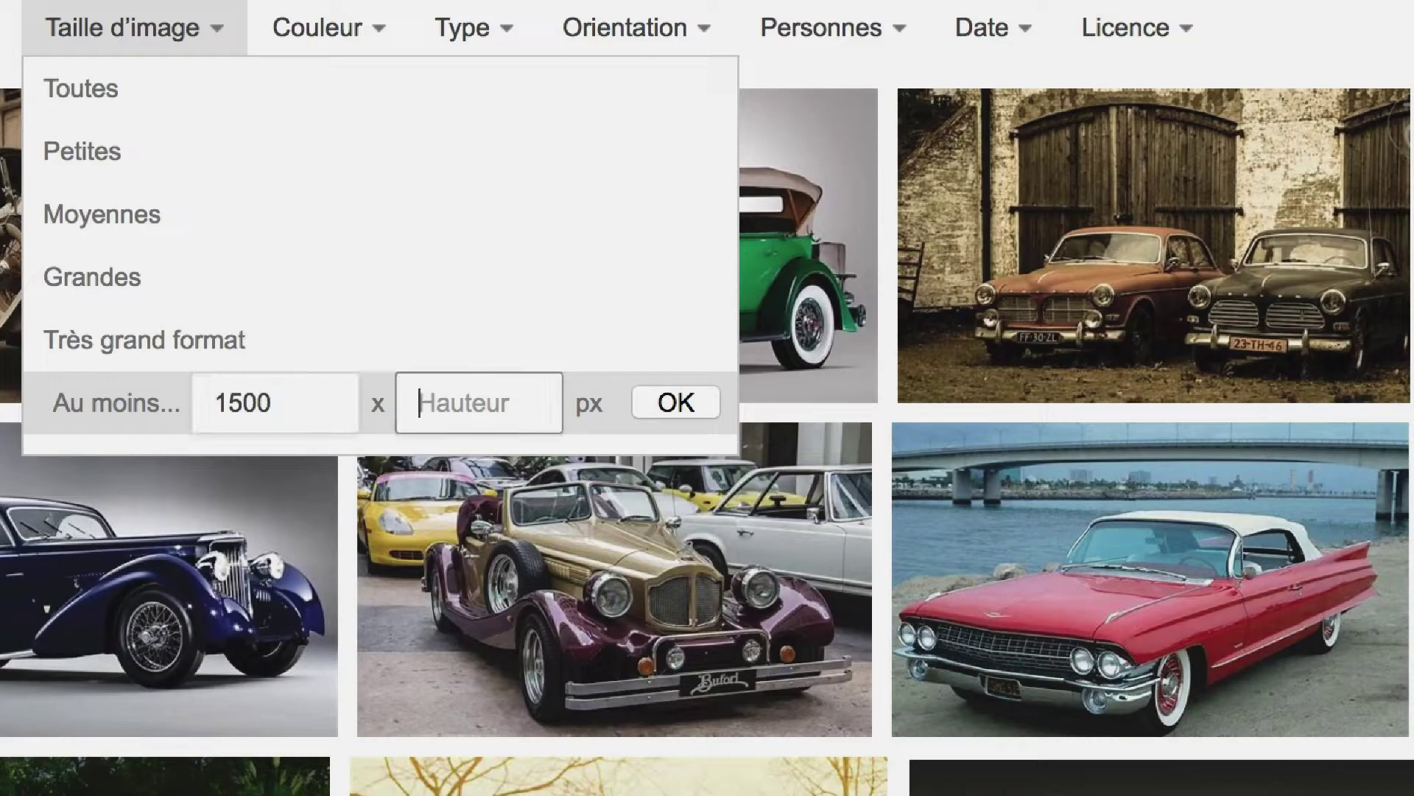
{"action": "type", "text": "1500"}
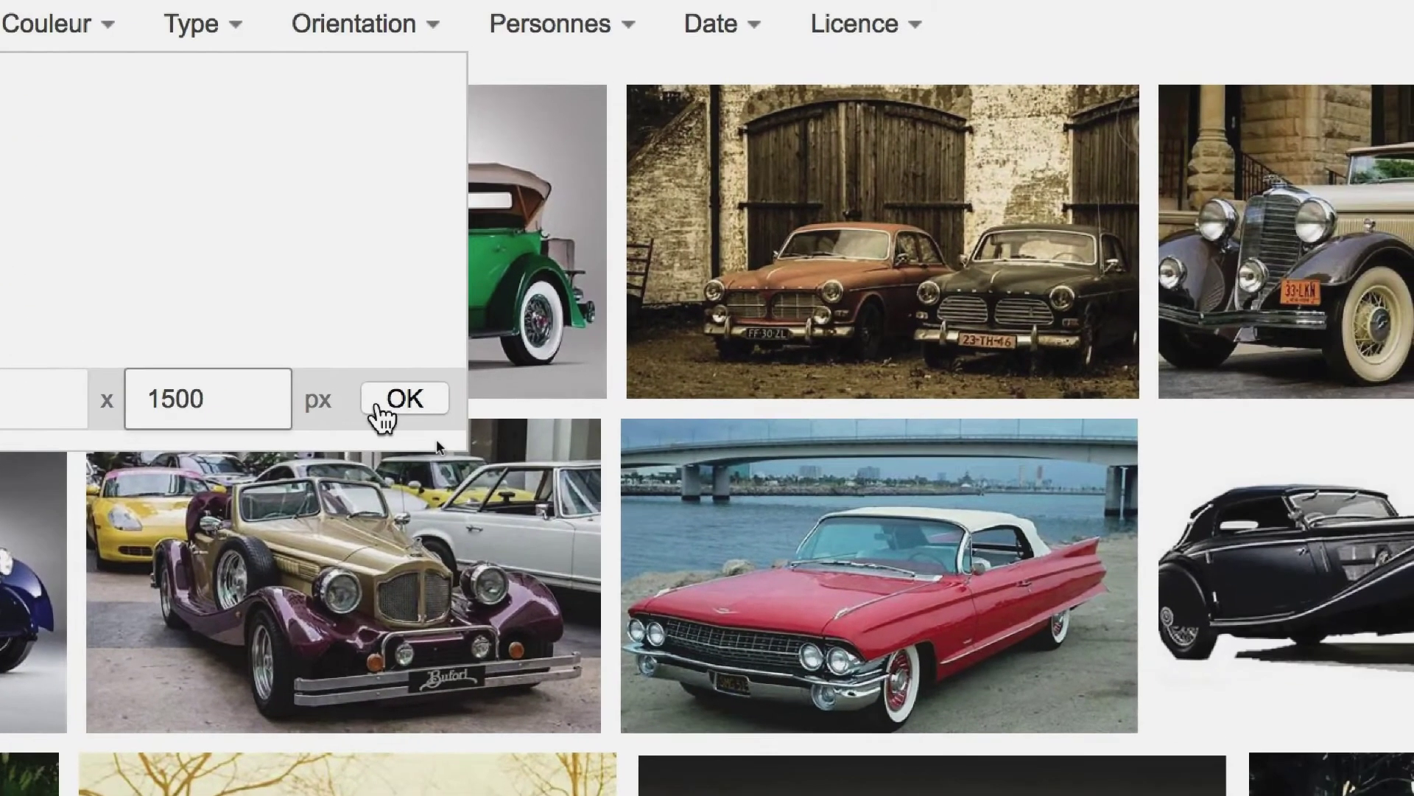
{"action": "left_click", "coordinate": [380, 412]}
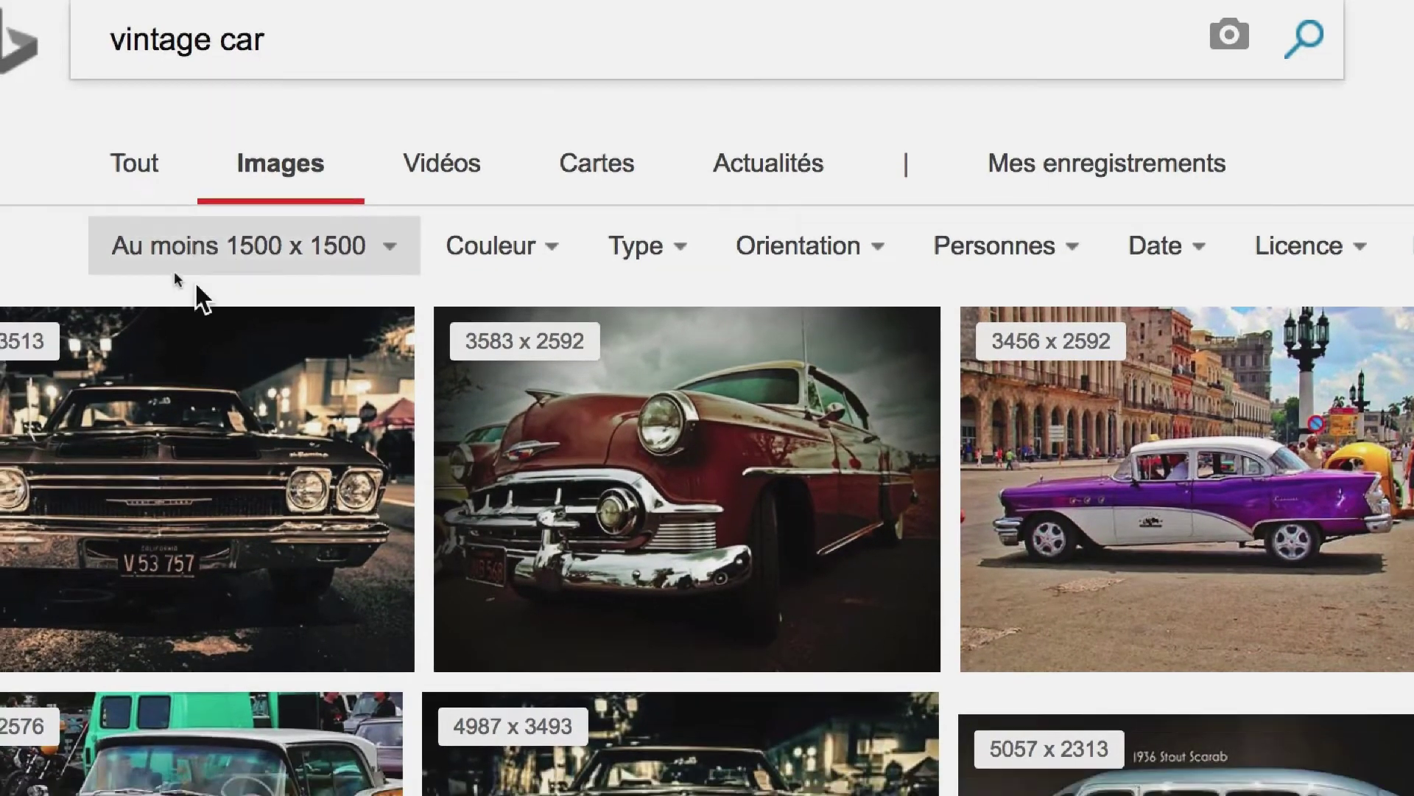
{"action": "mouse_move", "coordinate": [16, 391]}
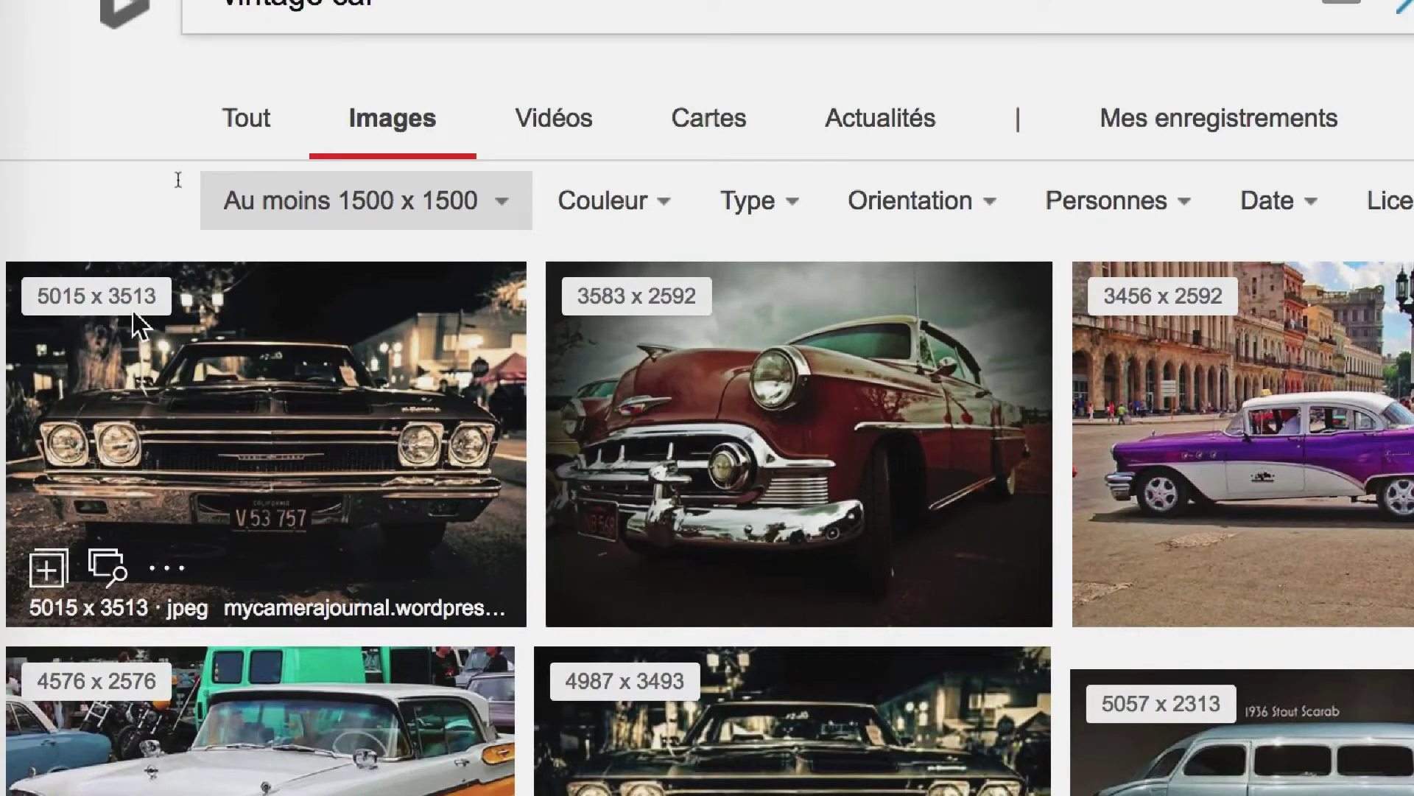
{"action": "left_click", "coordinate": [375, 1]}
{"action": "left_click_drag", "start_coordinate": [374, 1], "coordinate": [162, 2]}
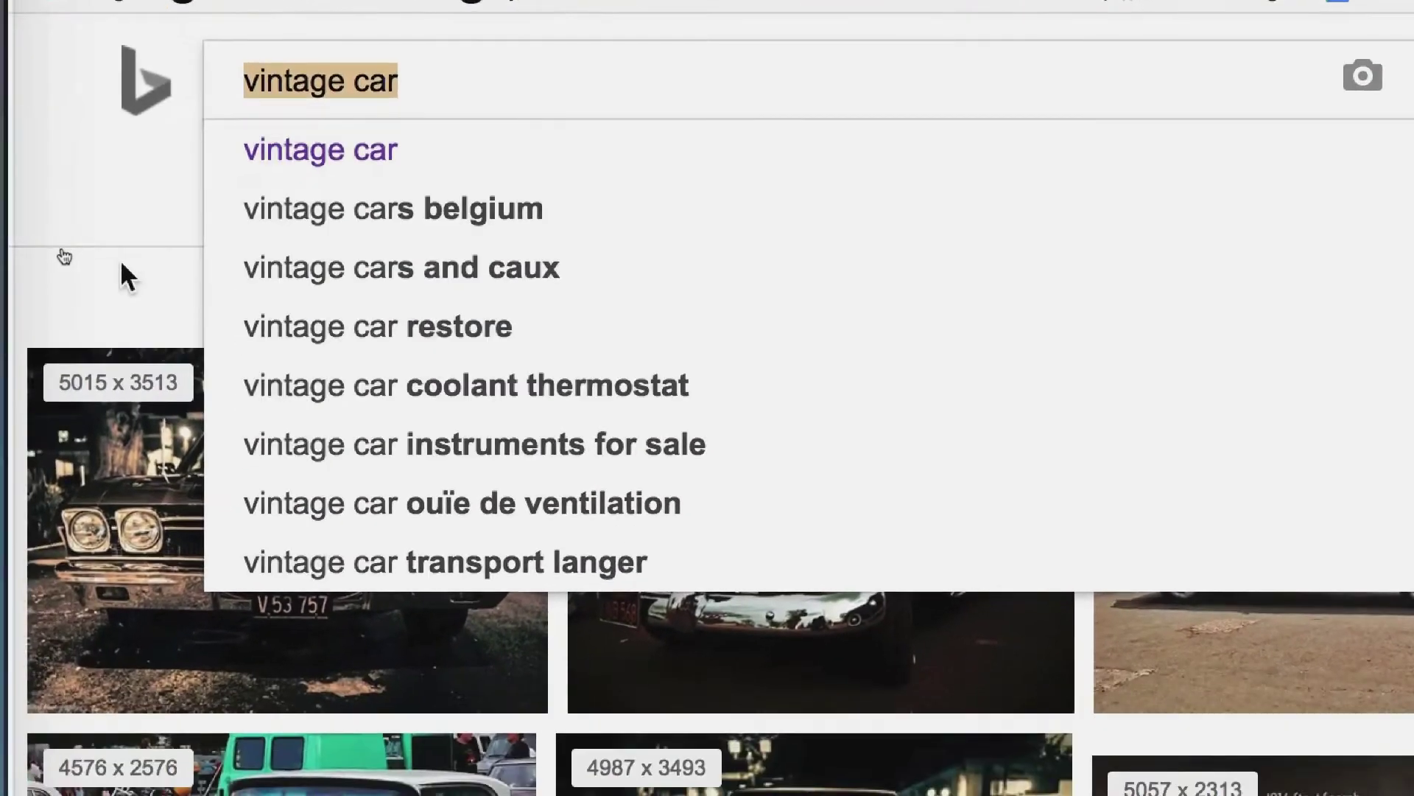
{"action": "left_click", "coordinate": [121, 263]}
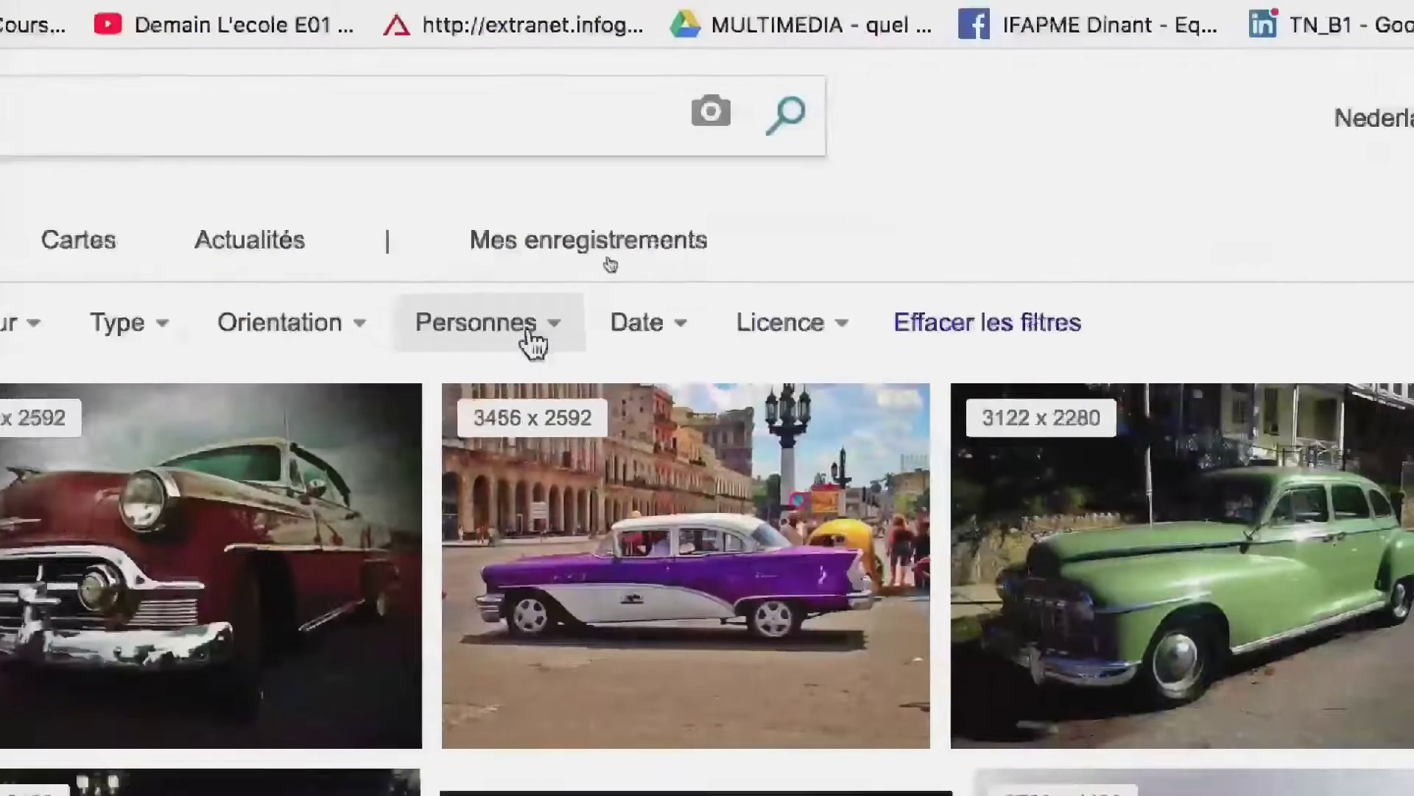
Step: Show the licence filter options for the vintage car image results
{"action": "left_click", "coordinate": [785, 331]}
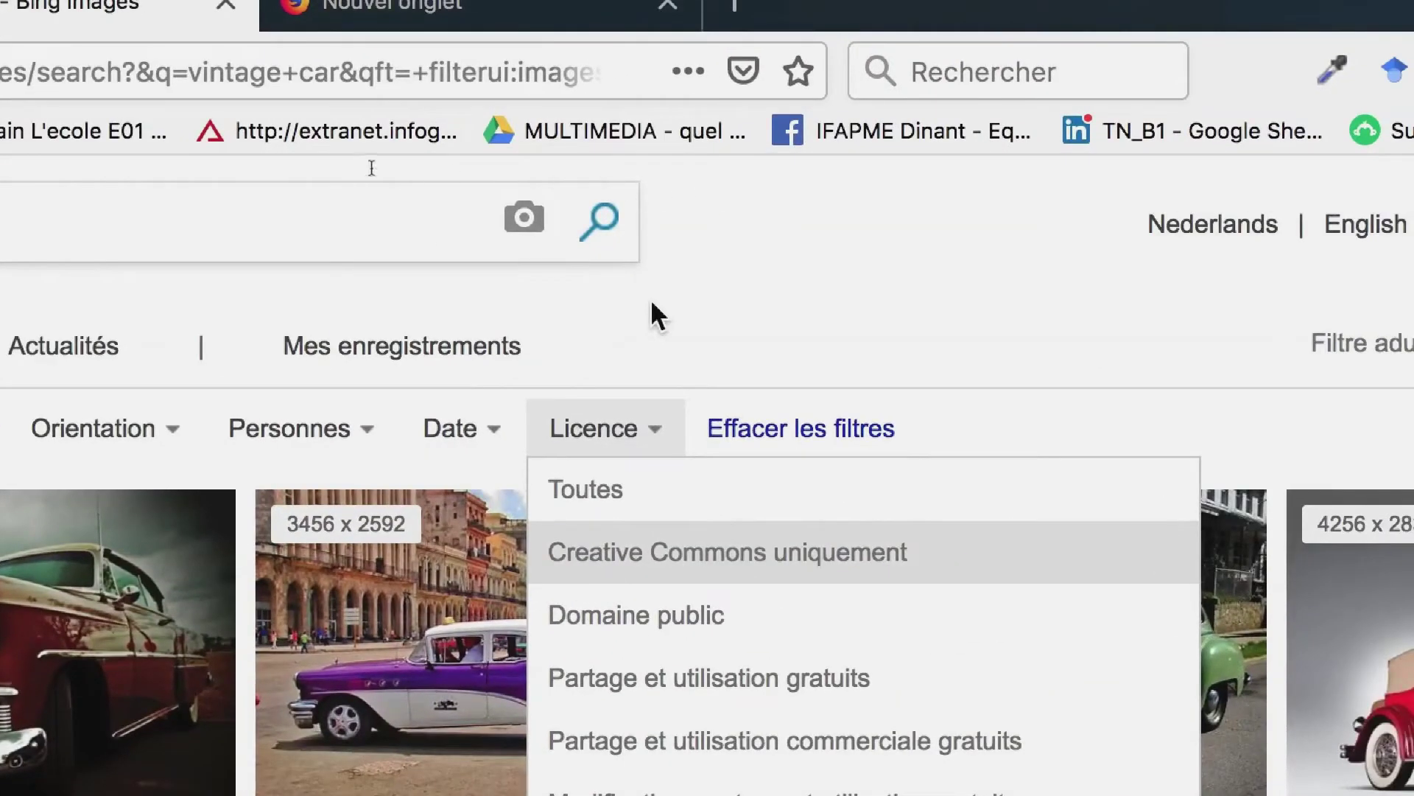
Step: Extend the image search to vintage car "public domain" and run it
{"action": "left_click", "coordinate": [278, 288]}
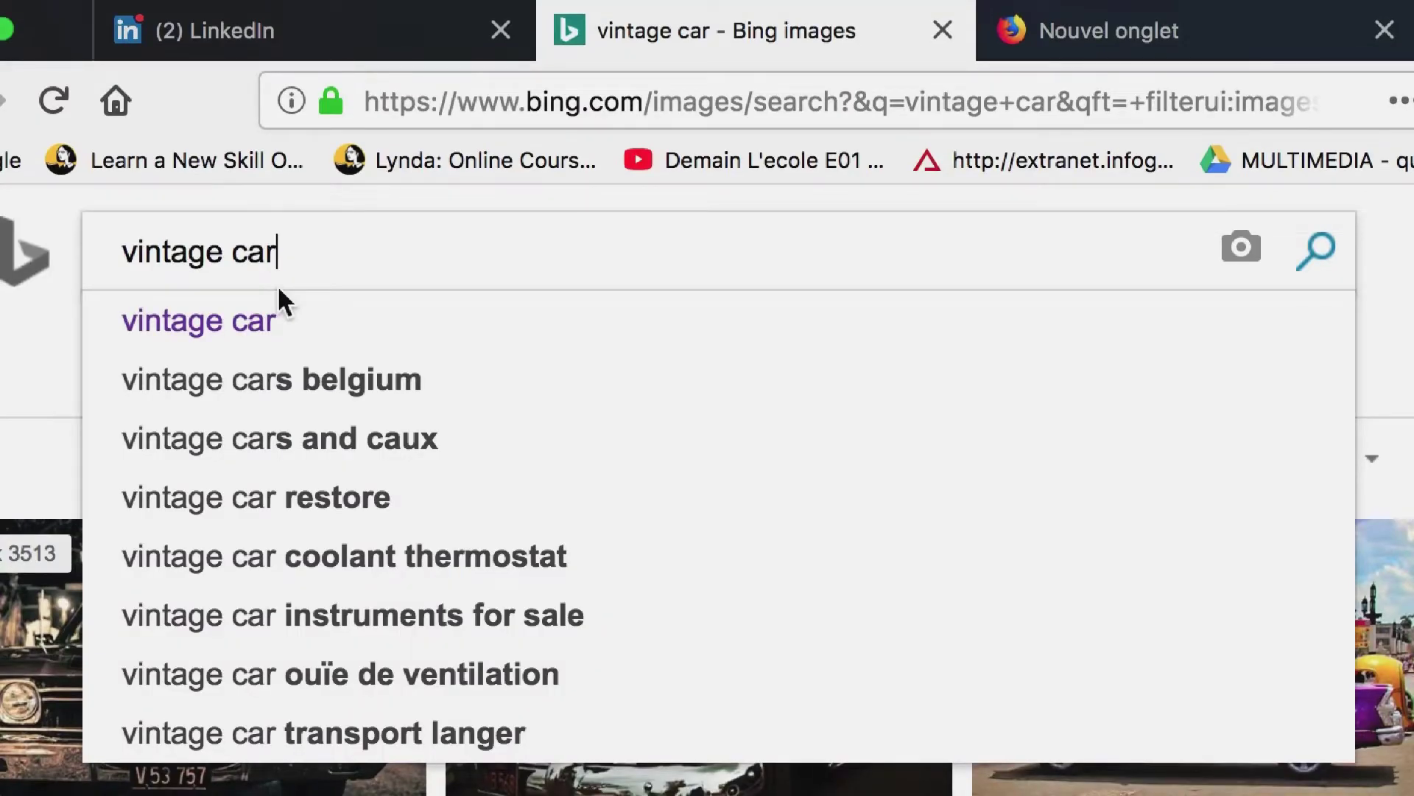
{"action": "type", "text": "\"pub"}
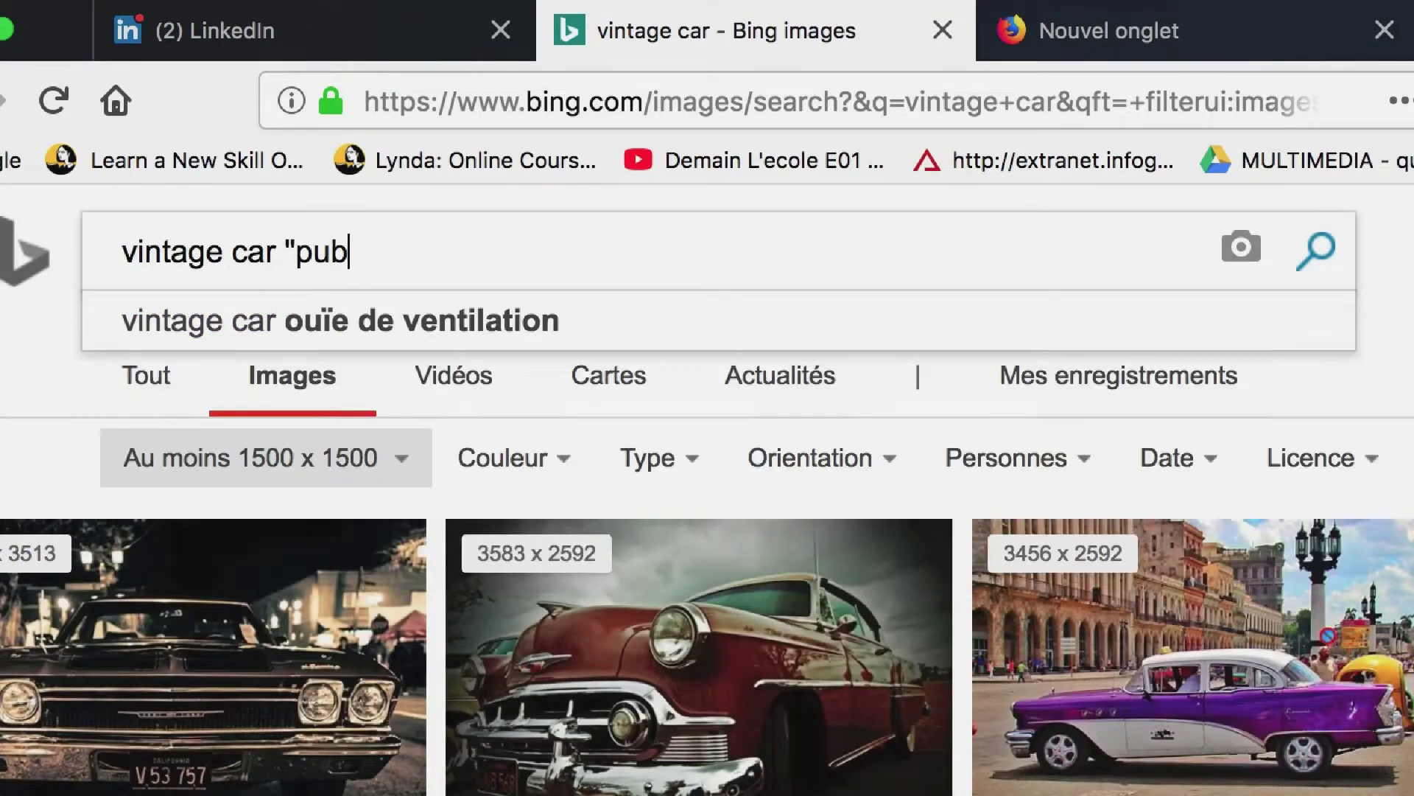
{"action": "type", "text": "lic domain\""}
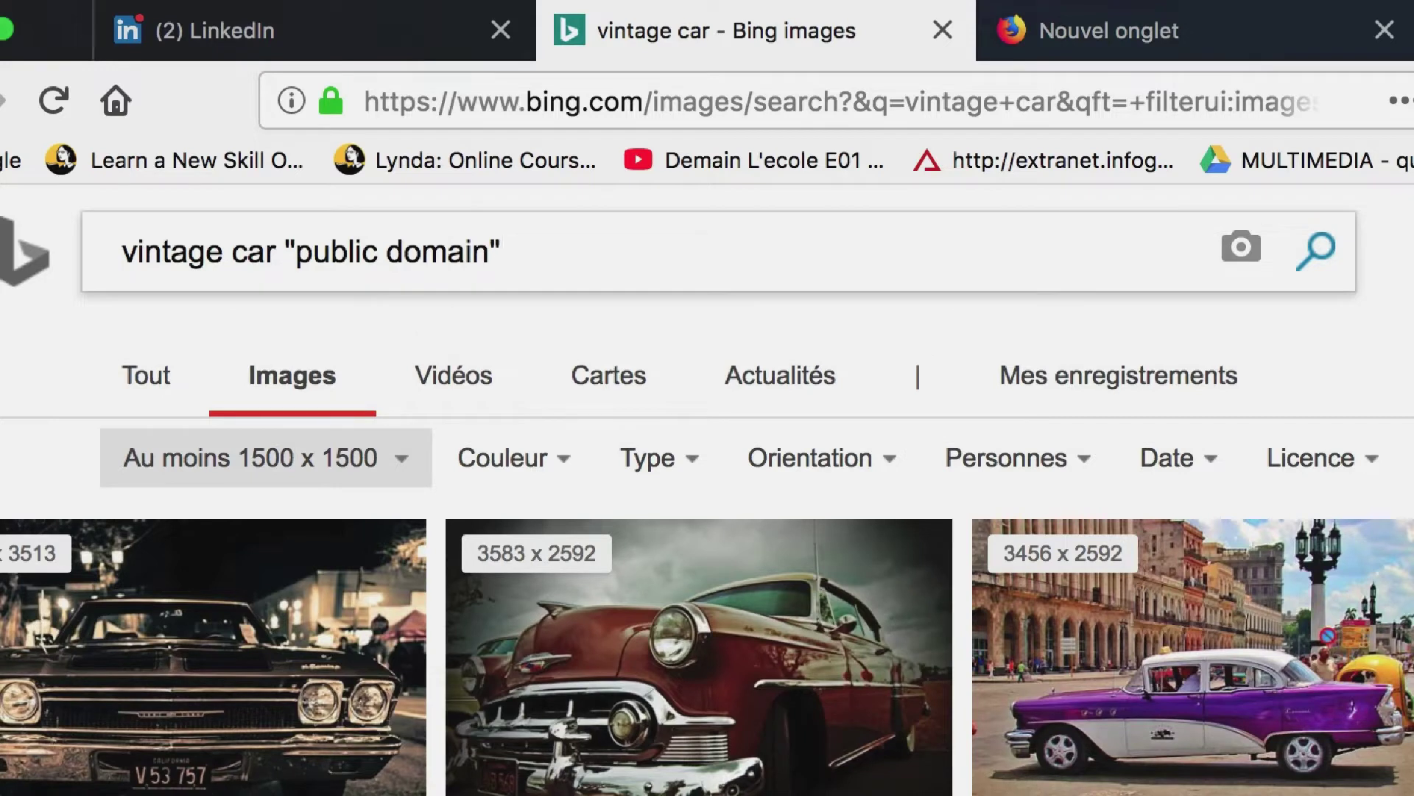
{"action": "key", "text": "Return"}
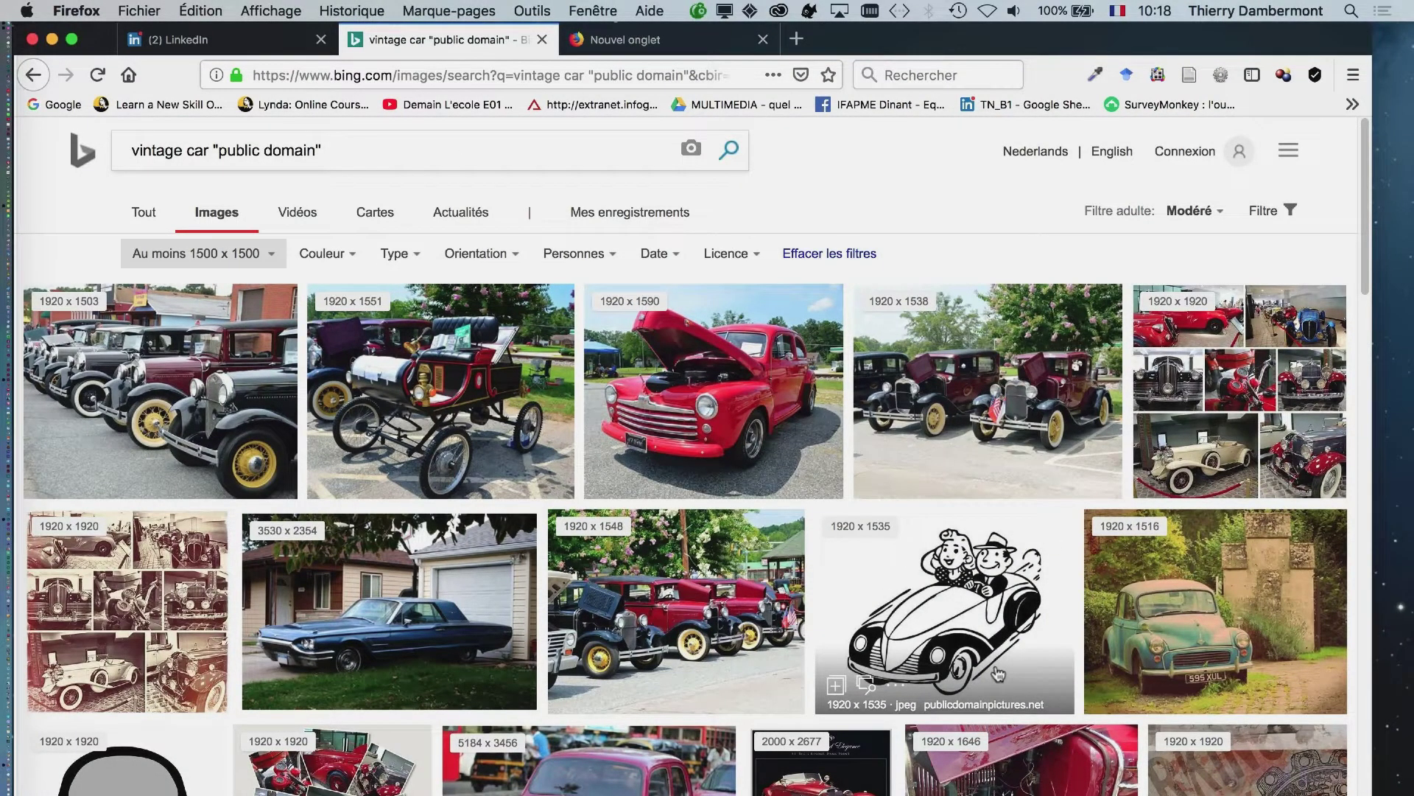
Step: Open the full-size version of the 1920 x 1503 photo showing a row of vintage cars
{"action": "scroll", "coordinate": [998, 673], "scroll_direction": "down", "scroll_amount": 1}
{"action": "scroll", "coordinate": [998, 673], "scroll_direction": "up", "scroll_amount": 1}
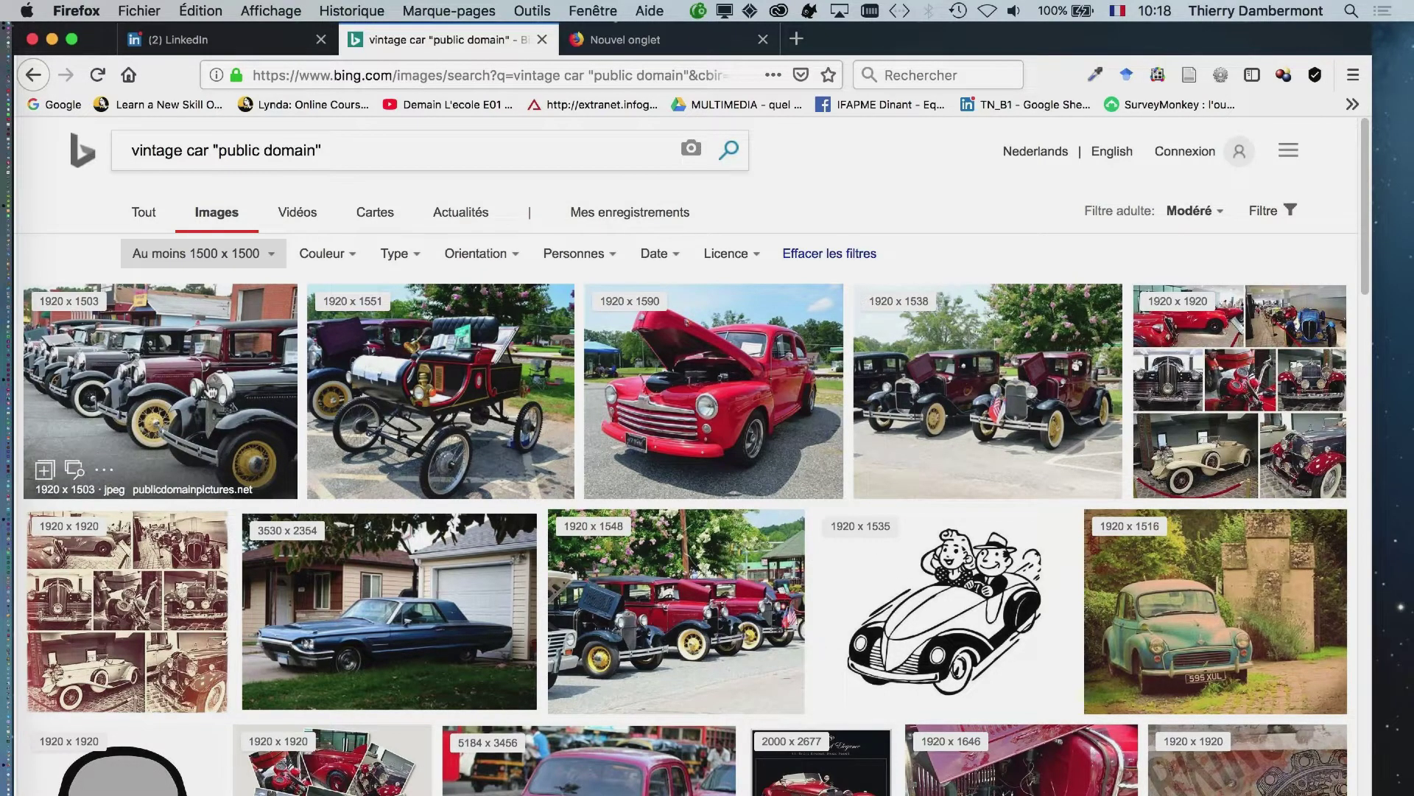
{"action": "left_click", "coordinate": [173, 379]}
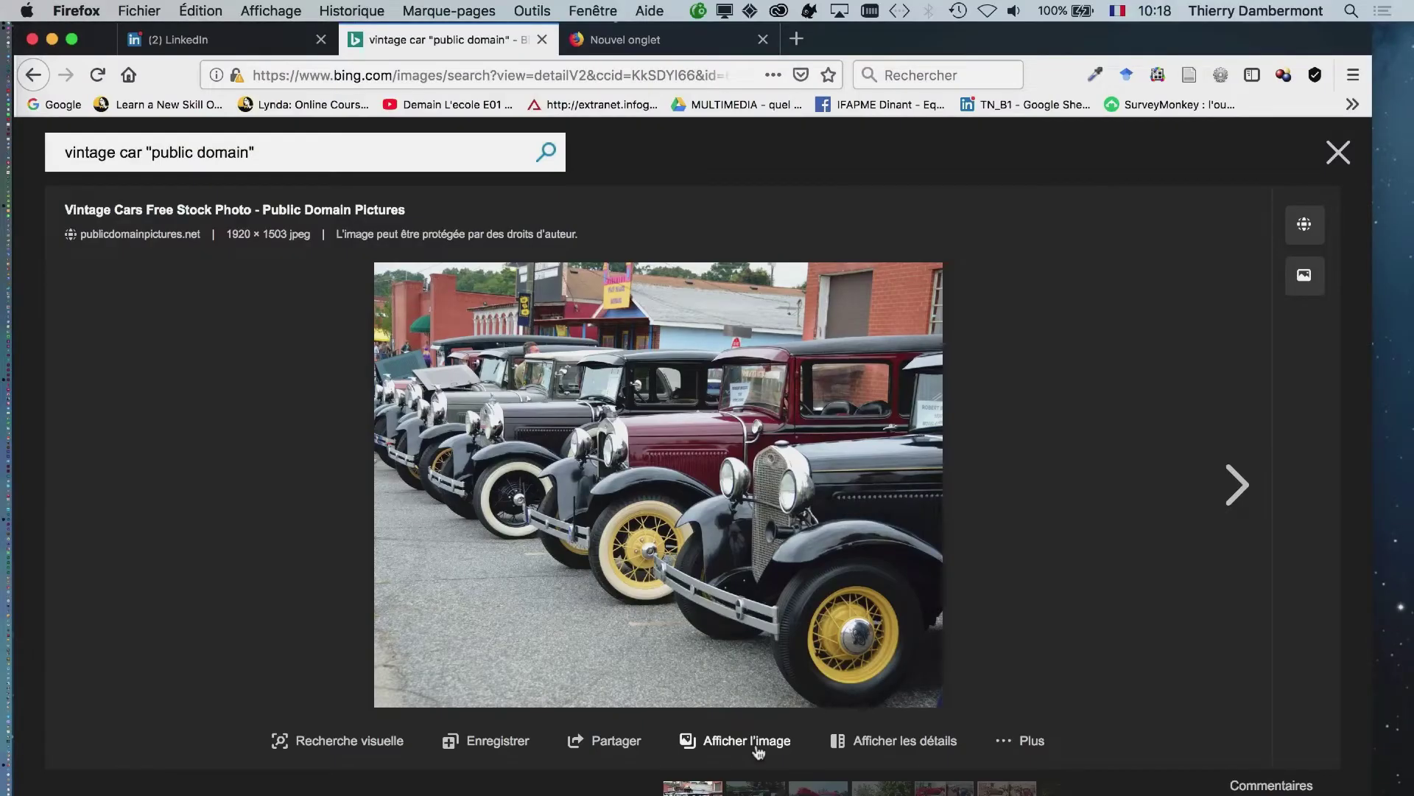
{"action": "left_click", "coordinate": [756, 744]}
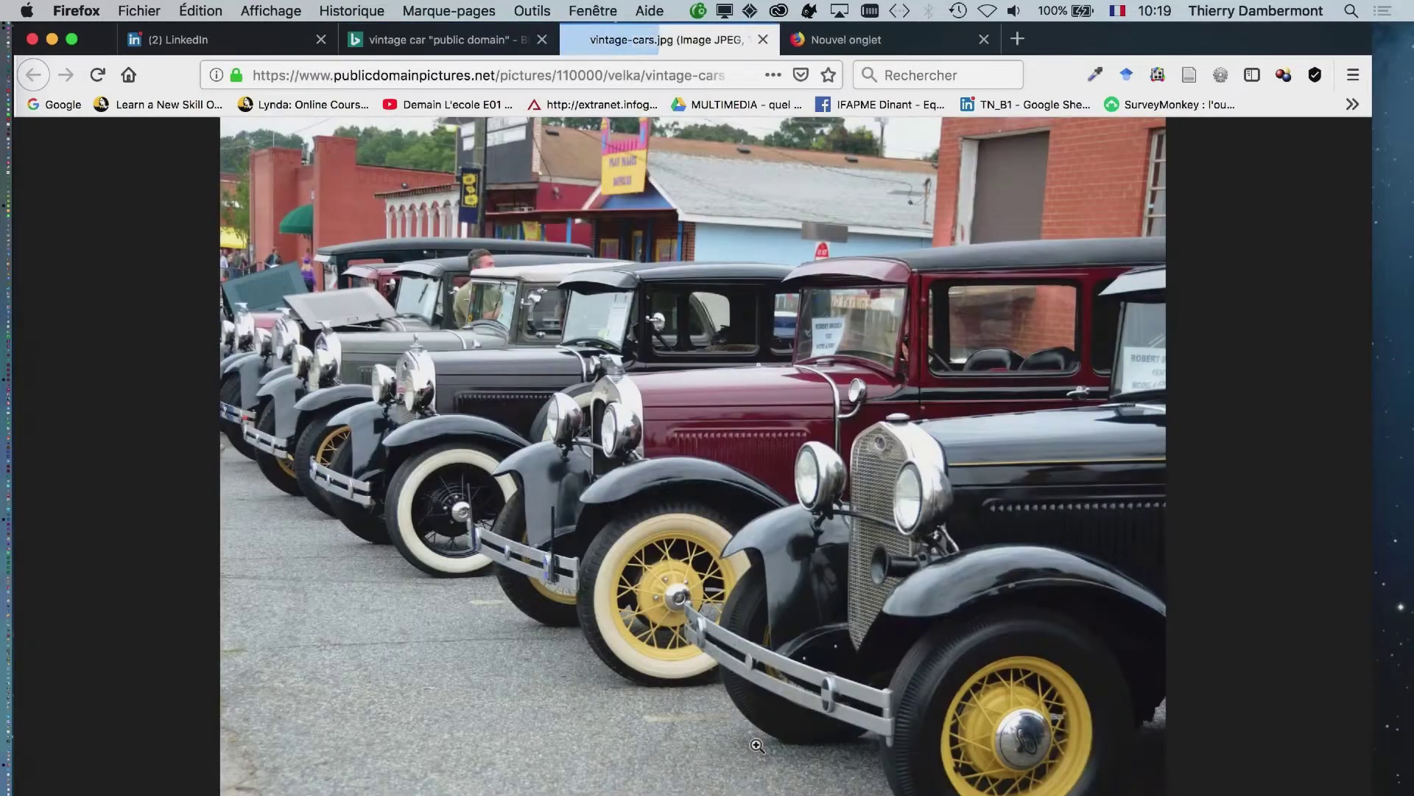
Step: Save the photo as vintage-cars.jpg in the Links folder of document-27_Folder, inside InDesign SESSION 4
{"action": "right_click", "coordinate": [698, 415]}
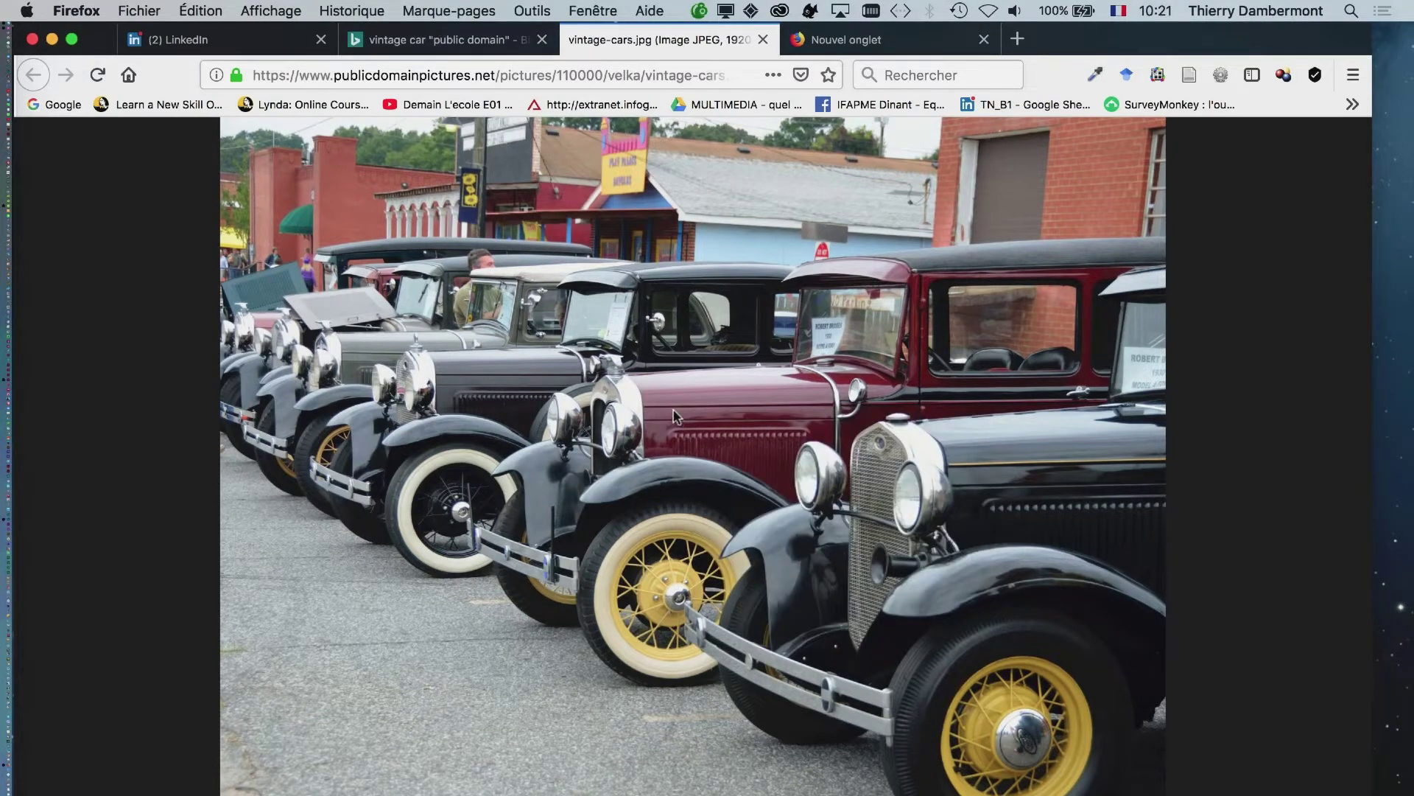
{"action": "right_click", "coordinate": [672, 405]}
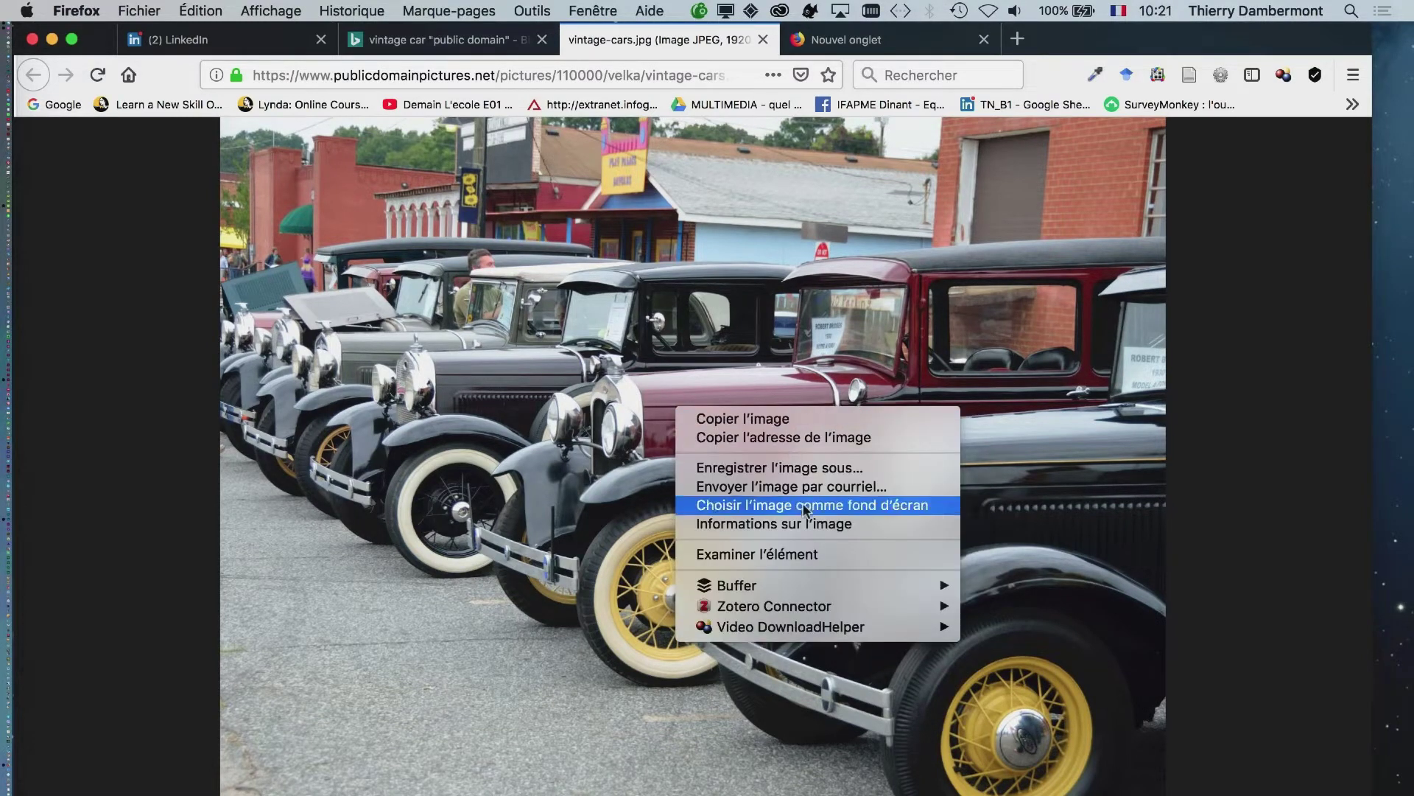
{"action": "left_click", "coordinate": [819, 467]}
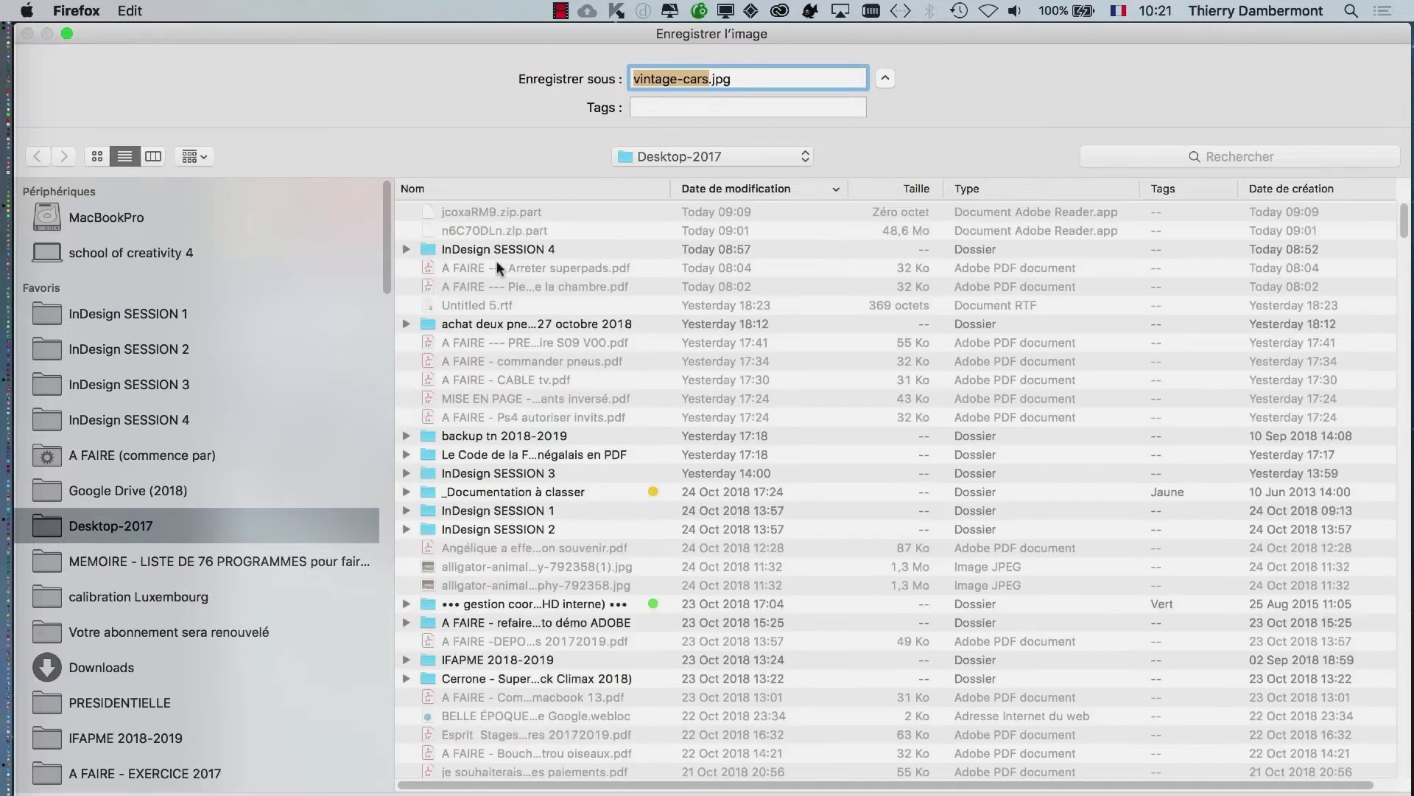
{"action": "left_click", "coordinate": [221, 419]}
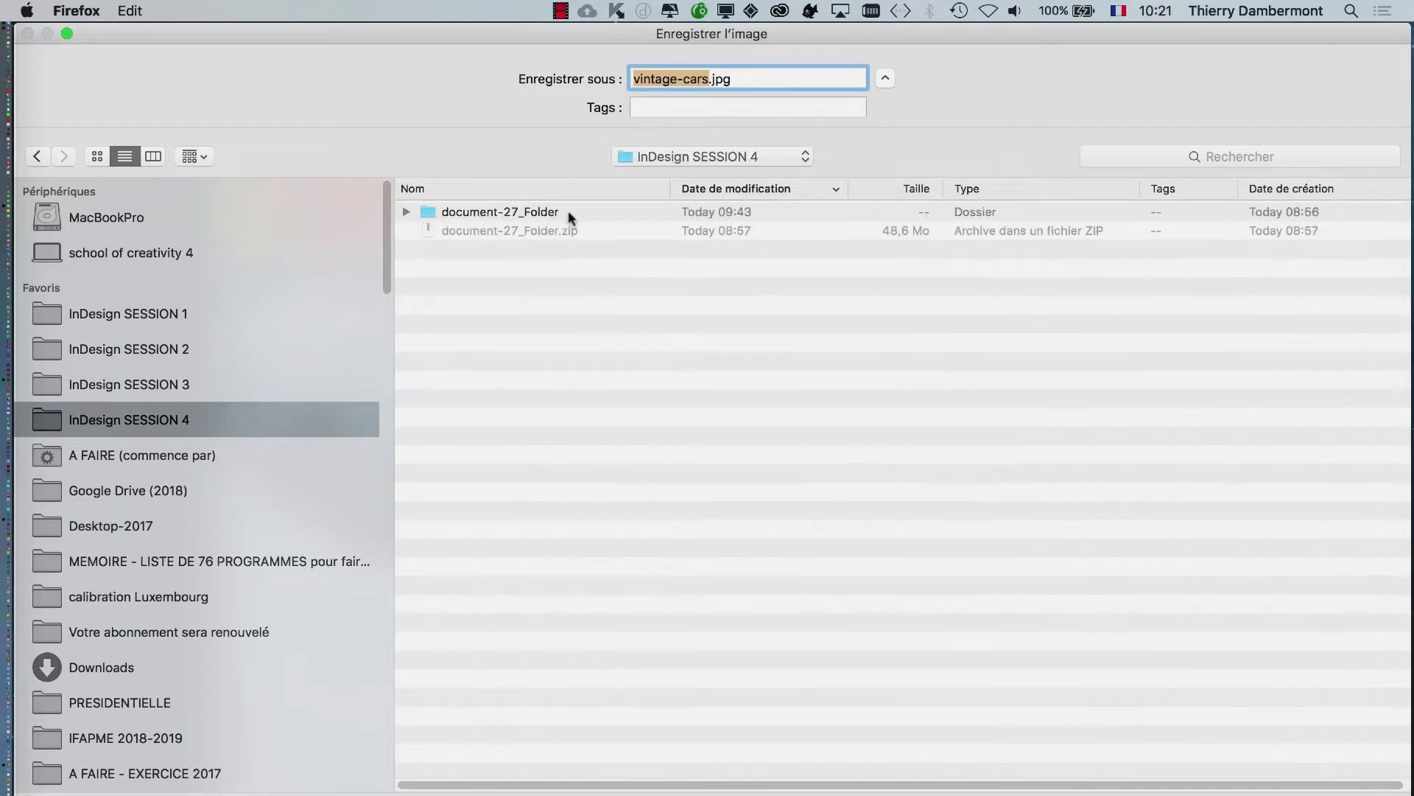
{"action": "left_click", "coordinate": [581, 211]}
{"action": "double_click", "coordinate": [581, 212]}
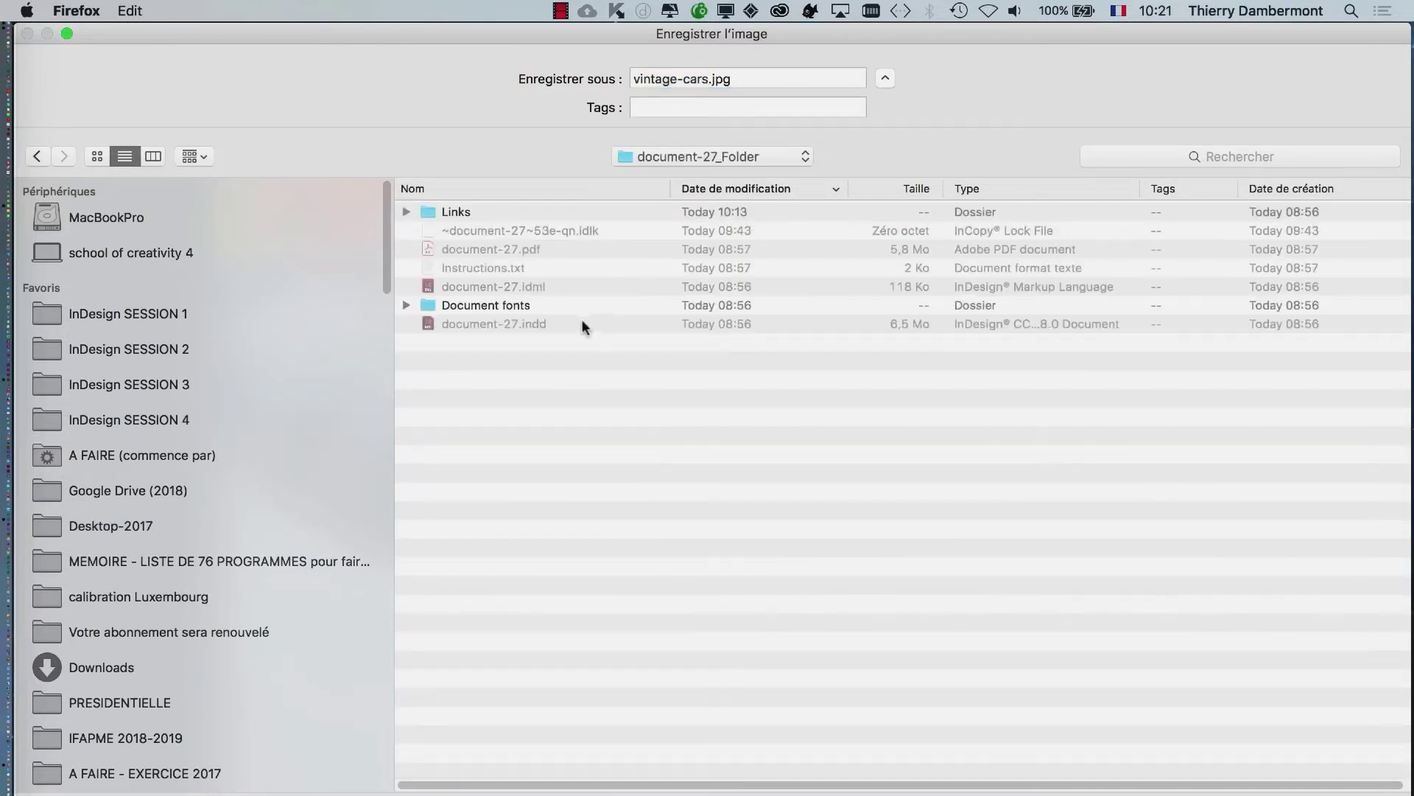
{"action": "double_click", "coordinate": [514, 213]}
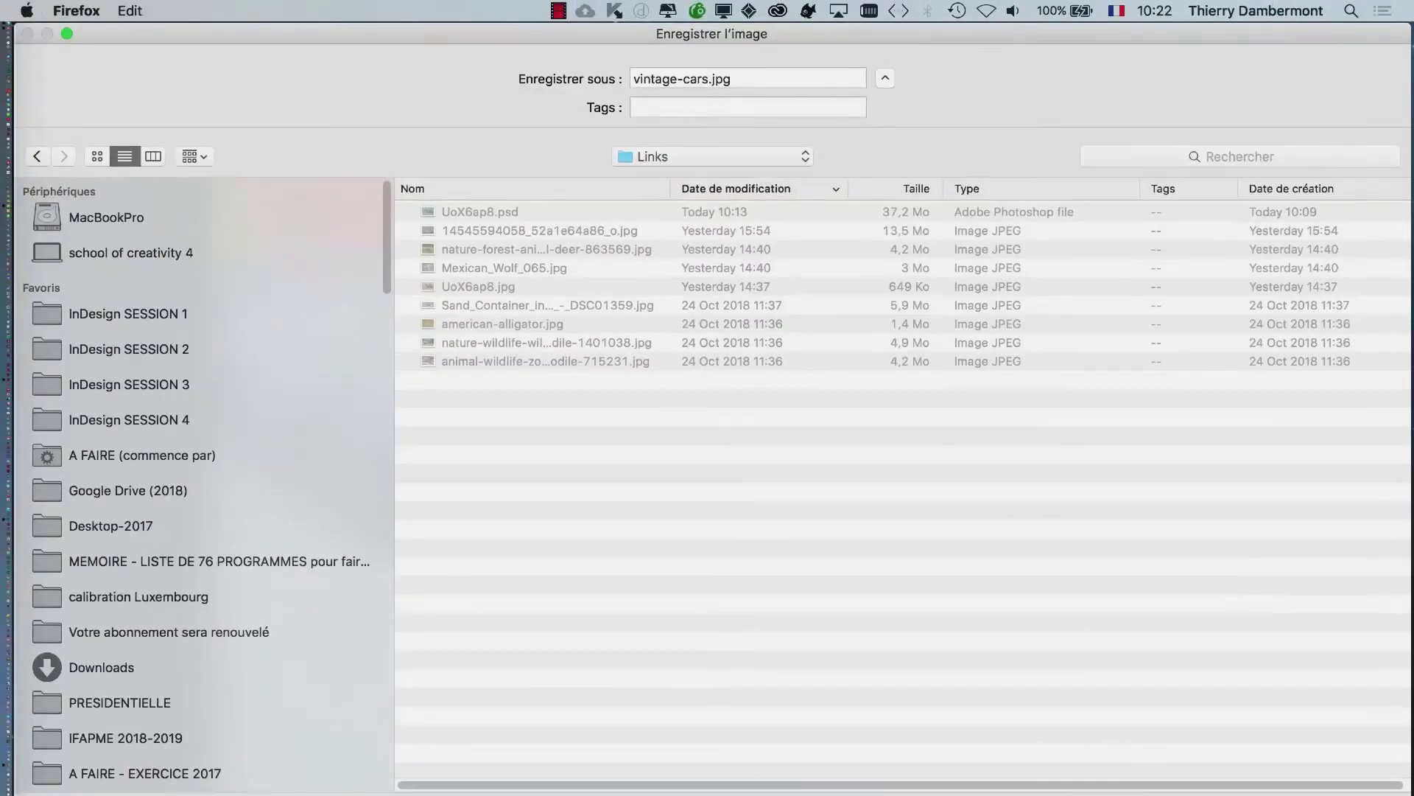
{"action": "key", "text": "Return"}
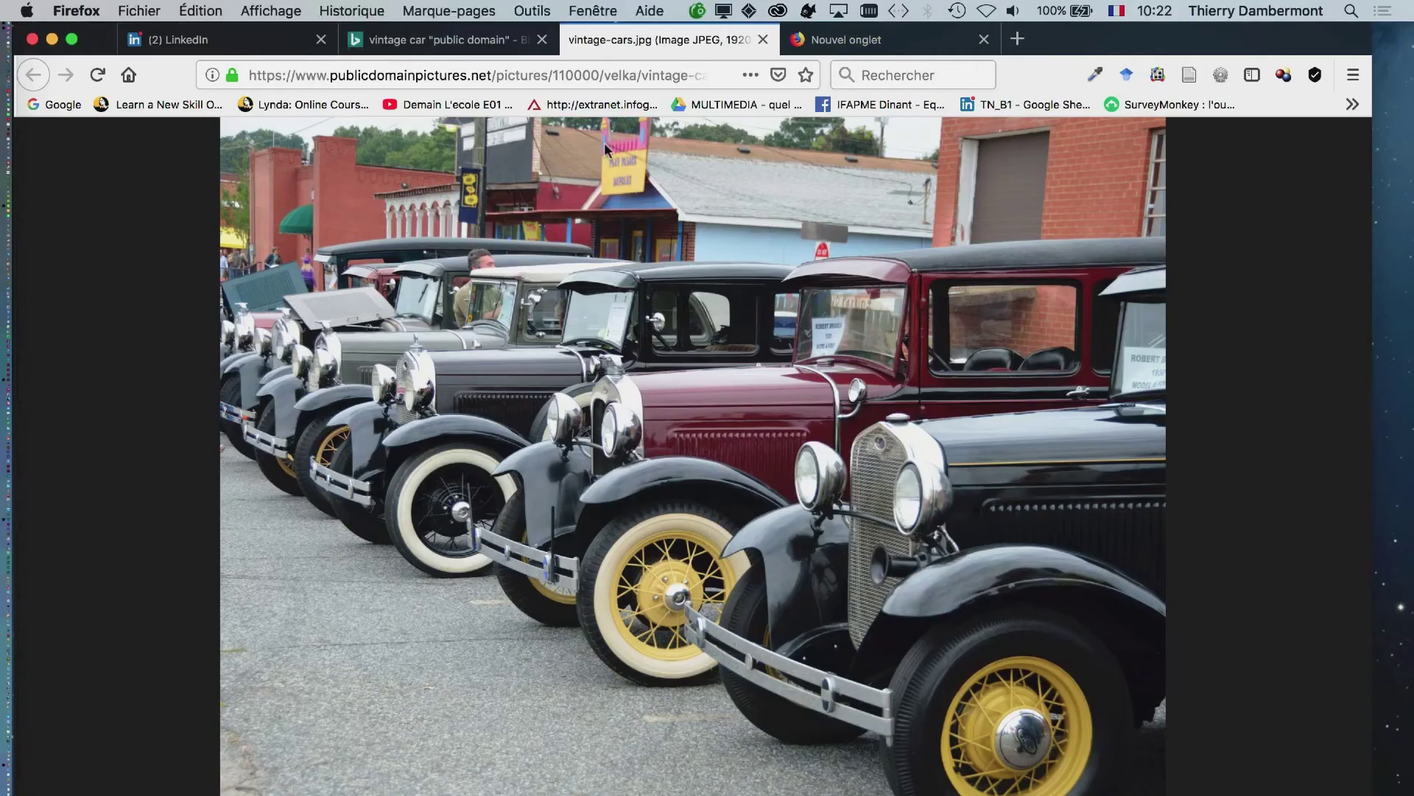
Step: Return to the Bing image results, preview the 4608 x 3072 light blue vintage car and request its full-size image
{"action": "left_click", "coordinate": [457, 42]}
{"action": "left_click", "coordinate": [284, 40]}
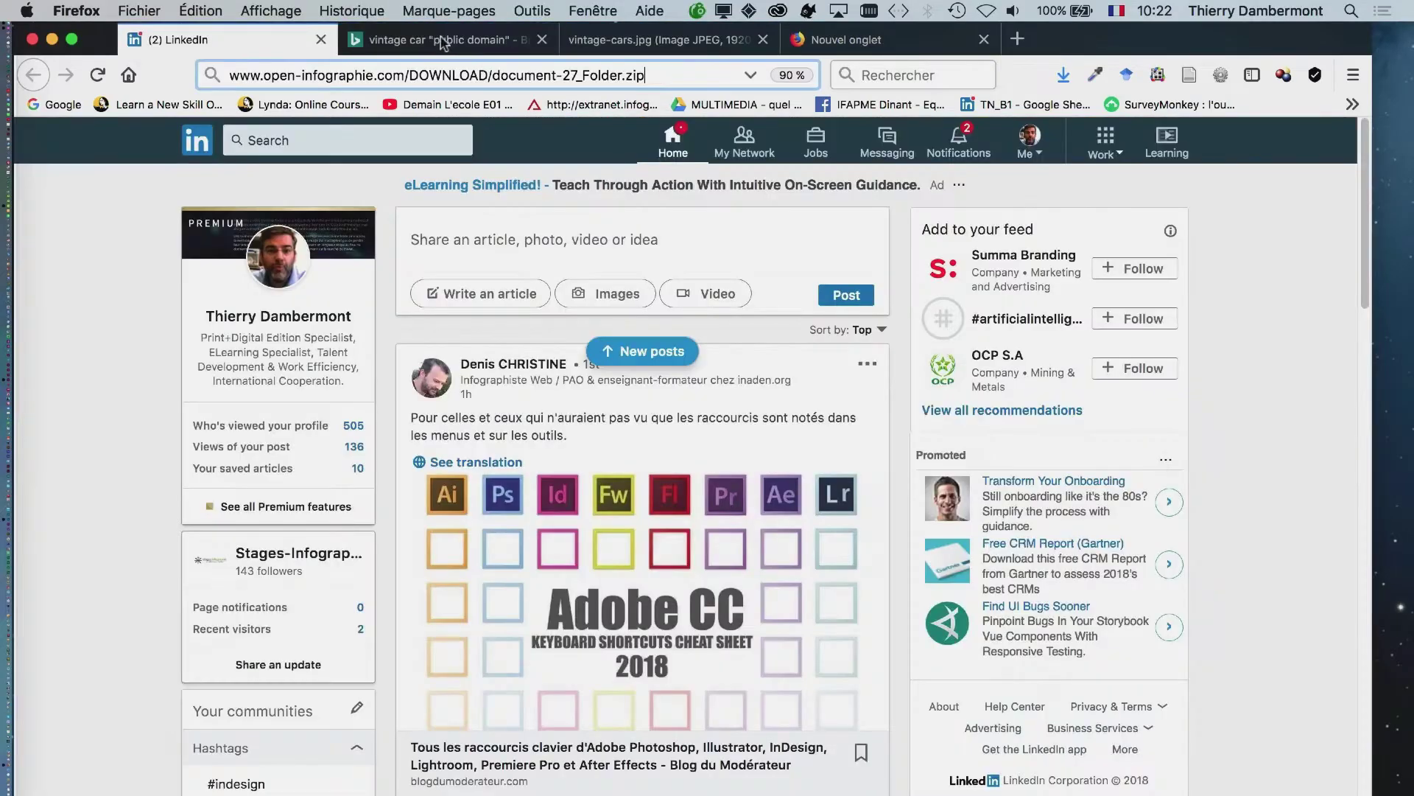
{"action": "left_click", "coordinate": [445, 42]}
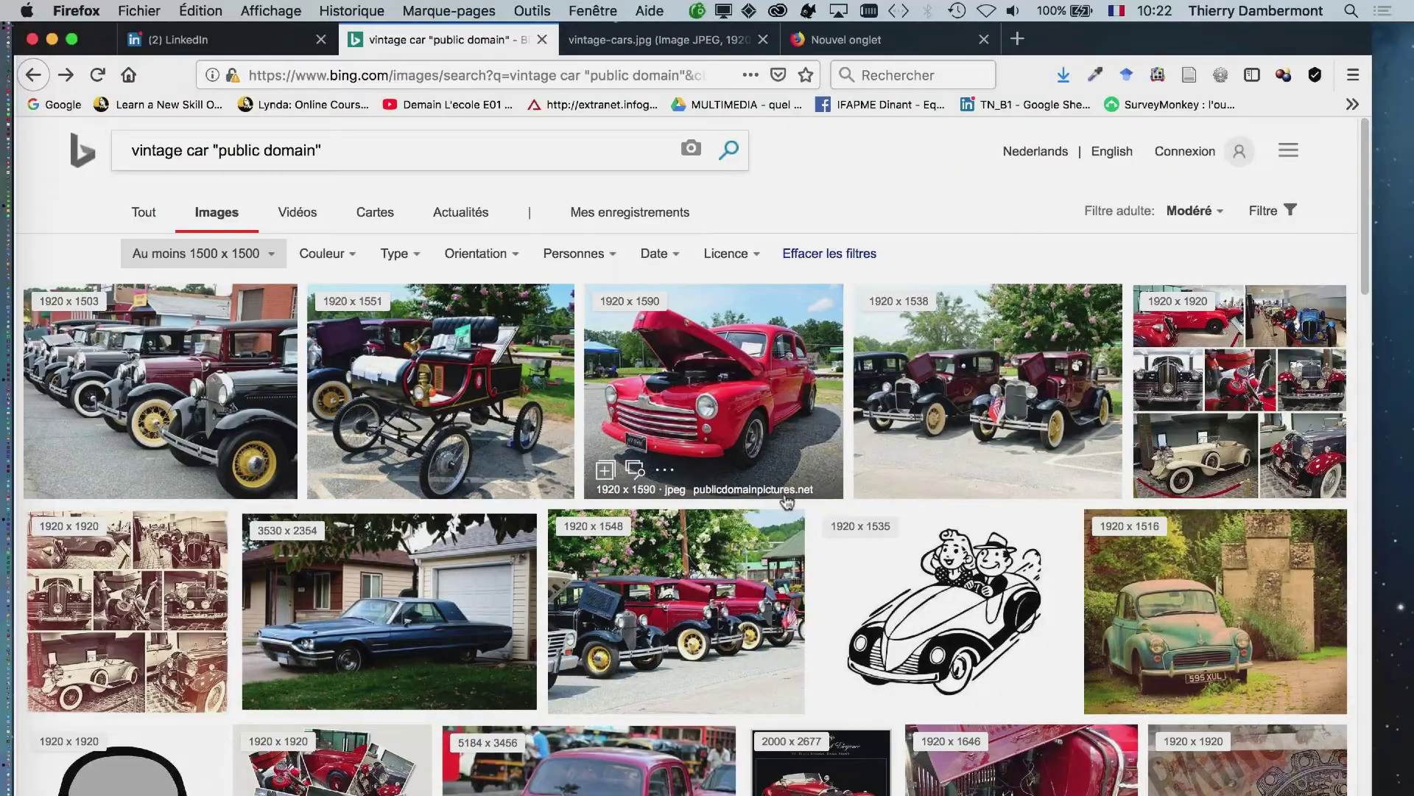
{"action": "scroll", "coordinate": [785, 523], "scroll_direction": "down", "scroll_amount": 5}
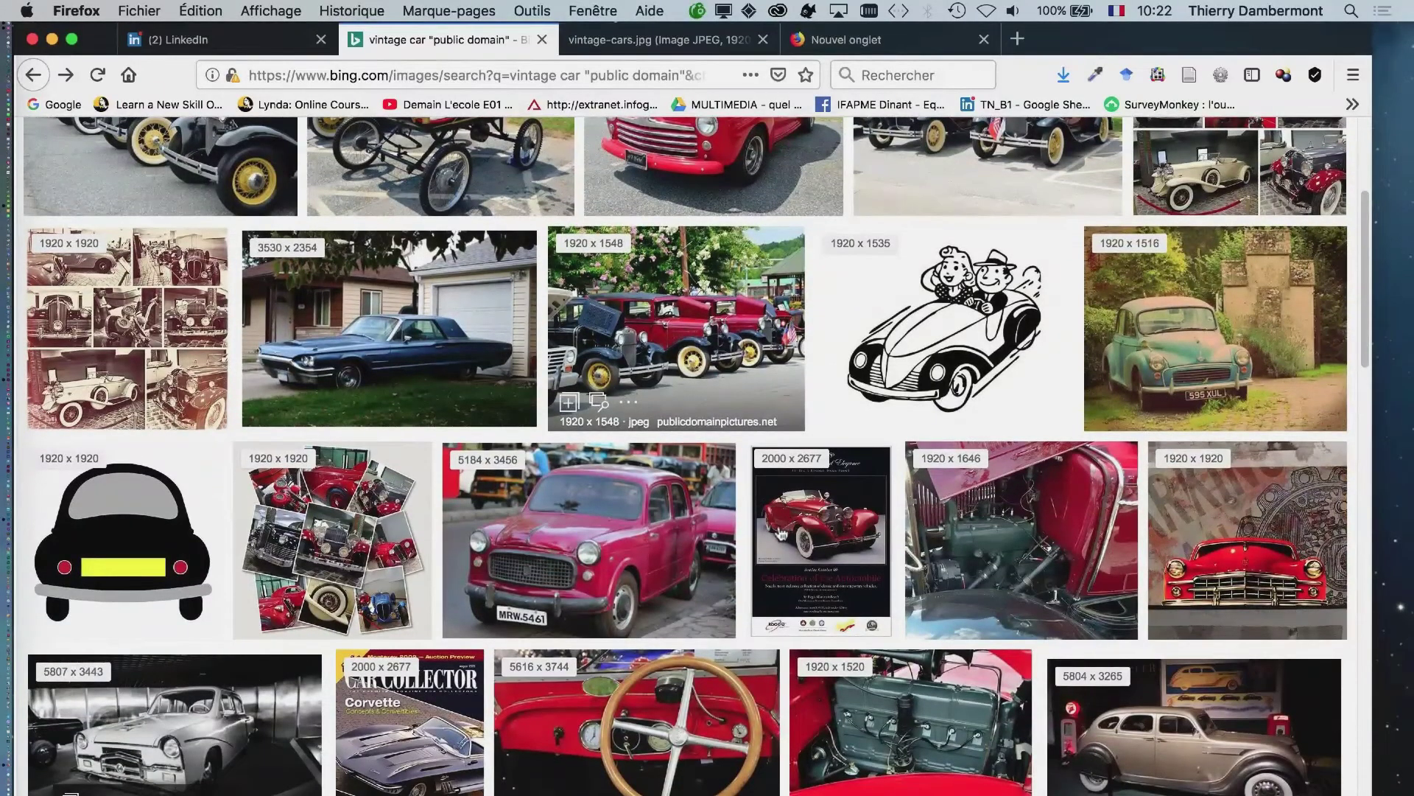
{"action": "scroll", "coordinate": [781, 536], "scroll_direction": "down", "scroll_amount": 5}
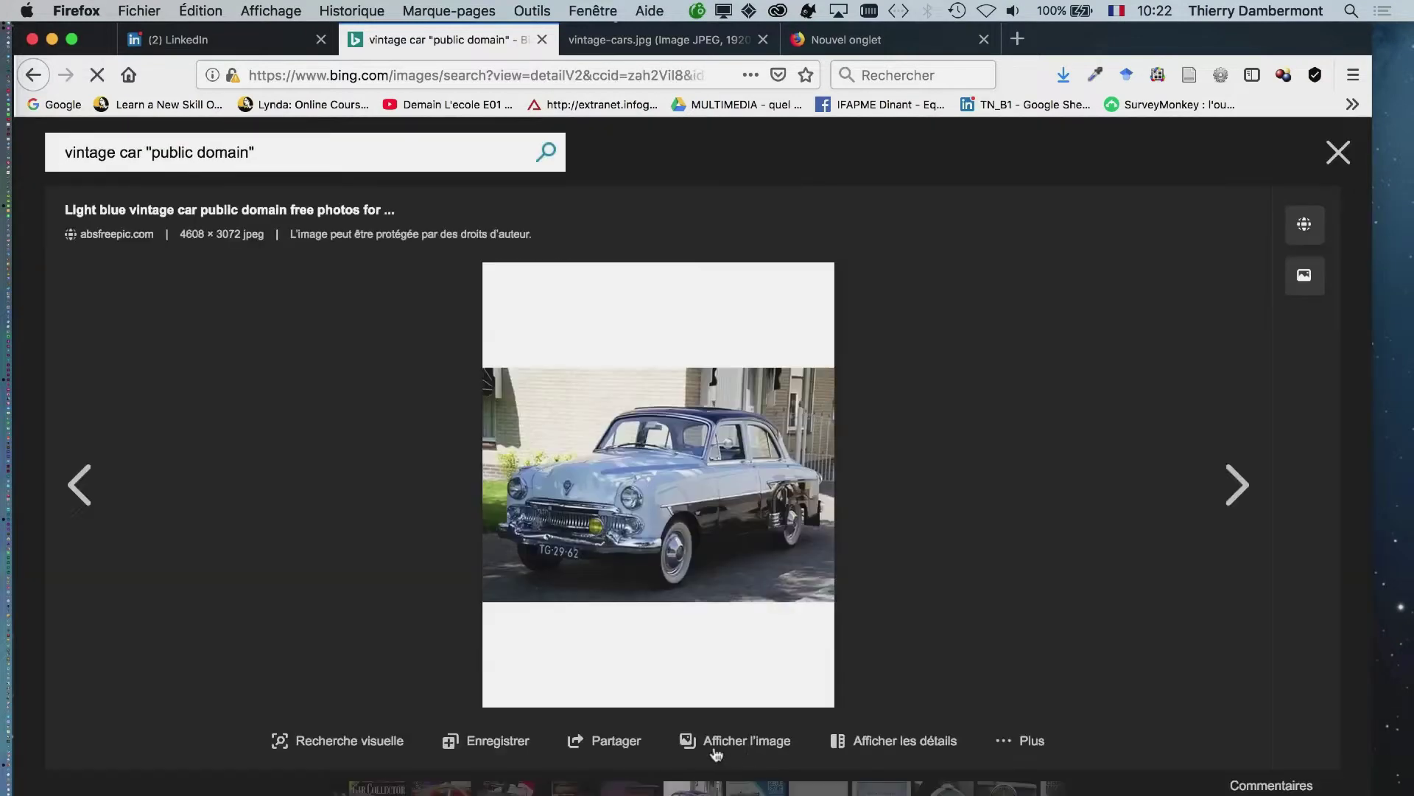
{"action": "left_click", "coordinate": [728, 742]}
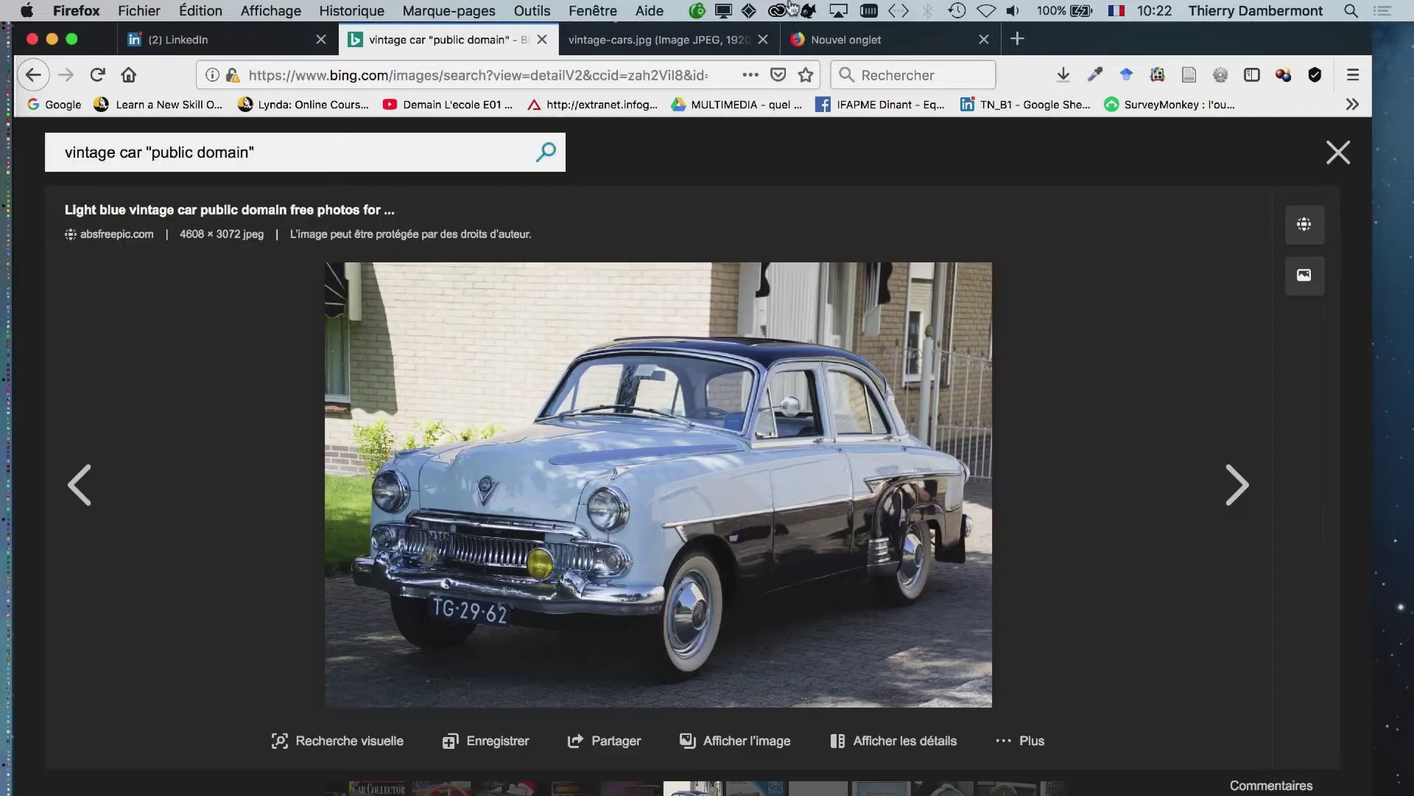
Step: Check the open tabs for the light blue car's image, and close its preview to return to the results
{"action": "left_click", "coordinate": [677, 37]}
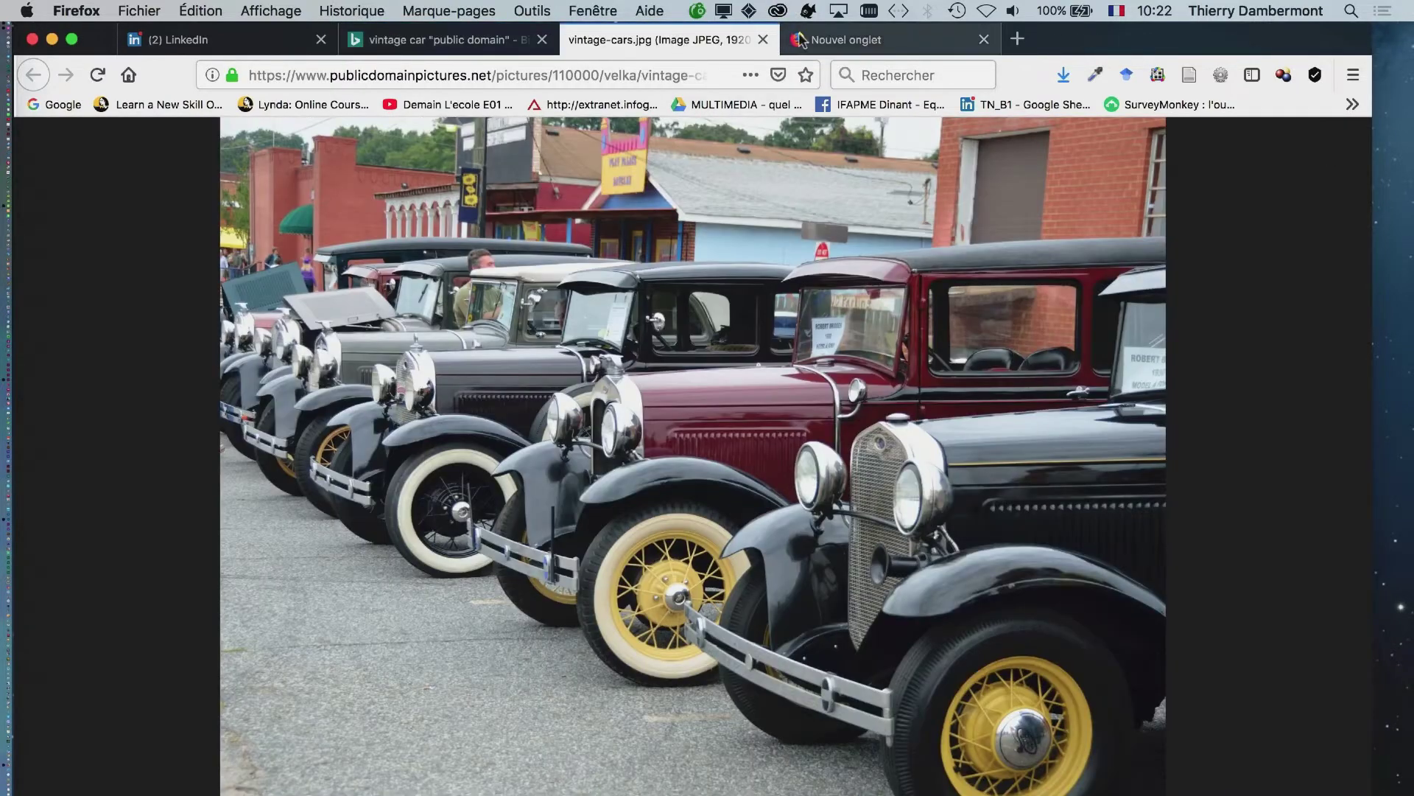
{"action": "left_click", "coordinate": [846, 40]}
{"action": "left_click", "coordinate": [433, 37]}
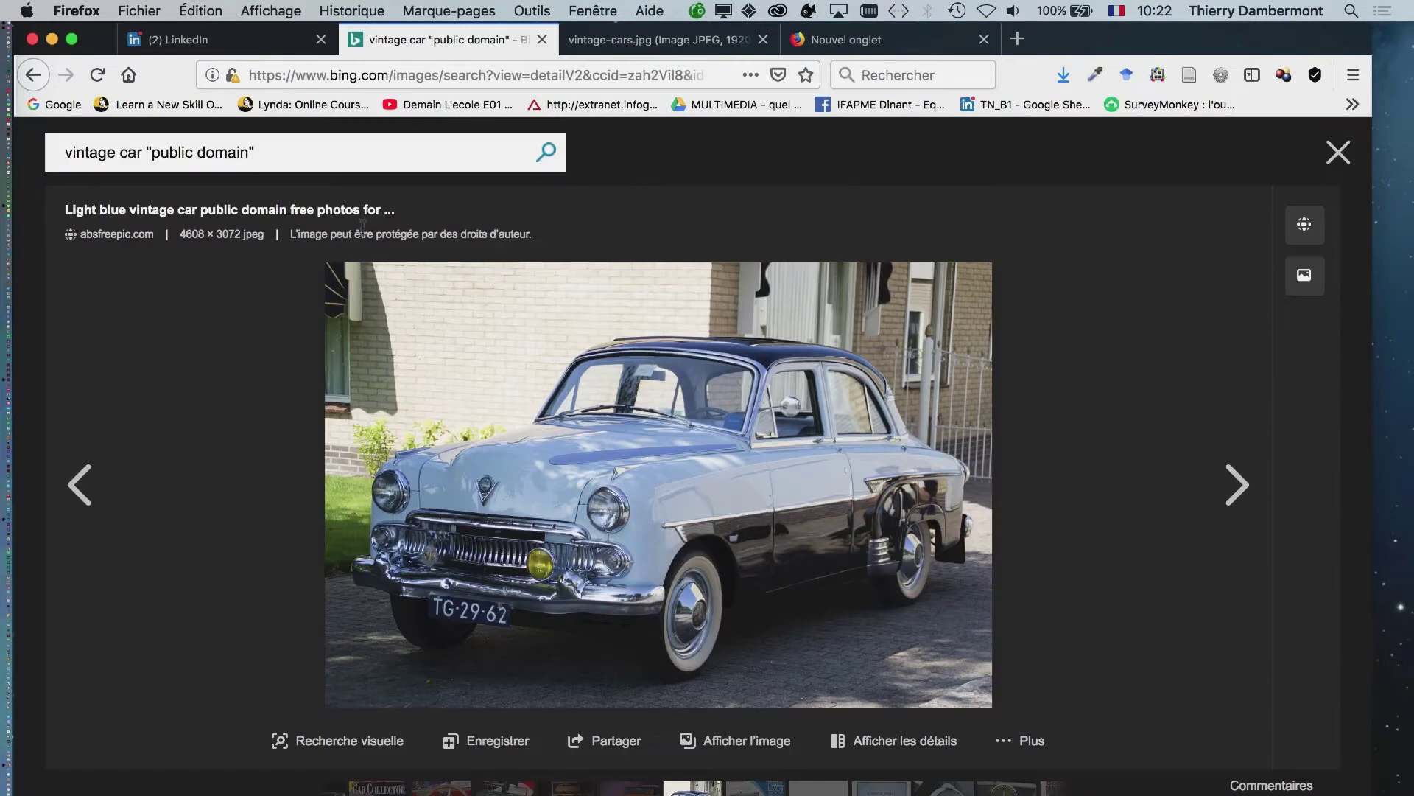
{"action": "left_click", "coordinate": [1339, 152]}
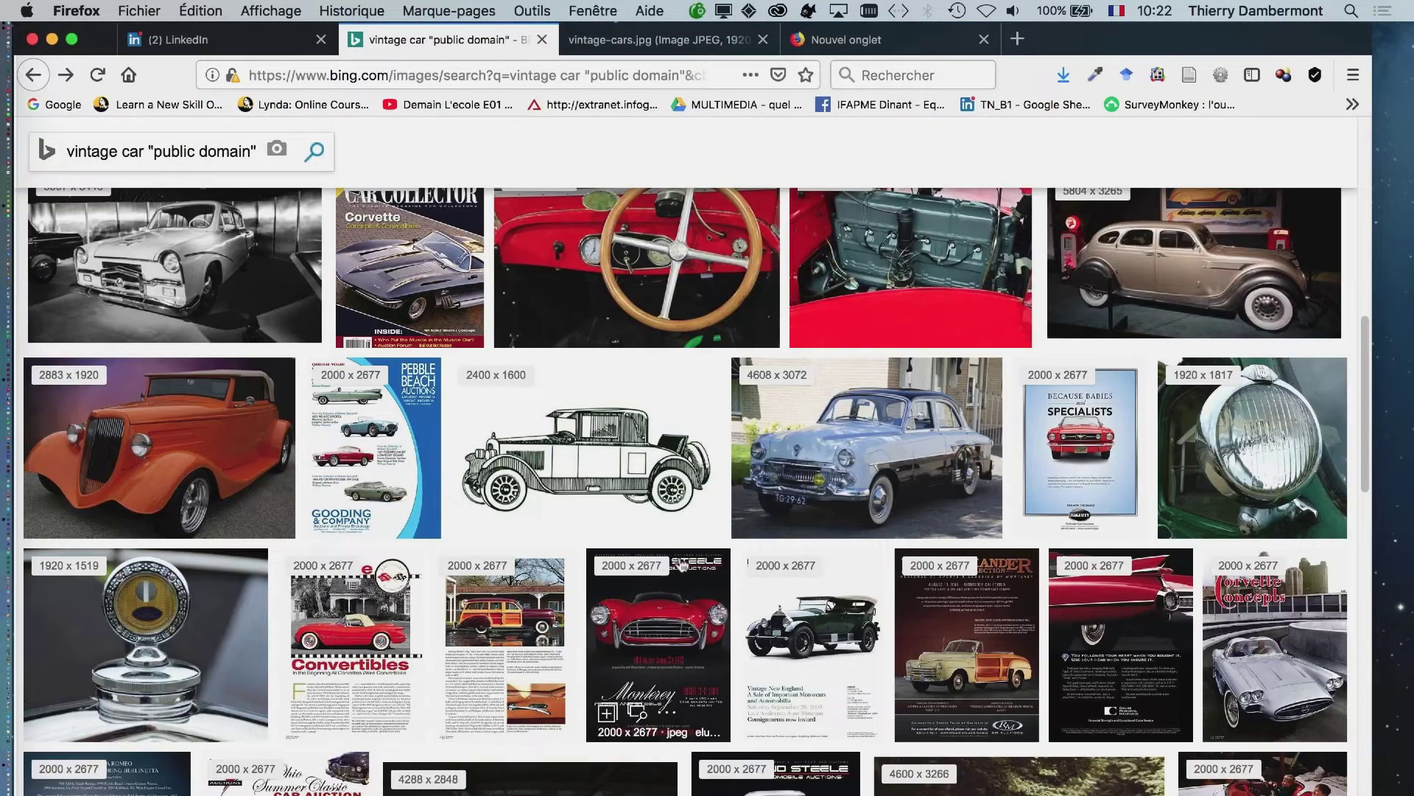
Step: Preview the 4600 x 3266 photo of the yellow car on a forest road and open its full-size image
{"action": "scroll", "coordinate": [685, 648], "scroll_direction": "down", "scroll_amount": 2}
{"action": "scroll", "coordinate": [685, 648], "scroll_direction": "down", "scroll_amount": 1}
{"action": "left_click", "coordinate": [1017, 693]}
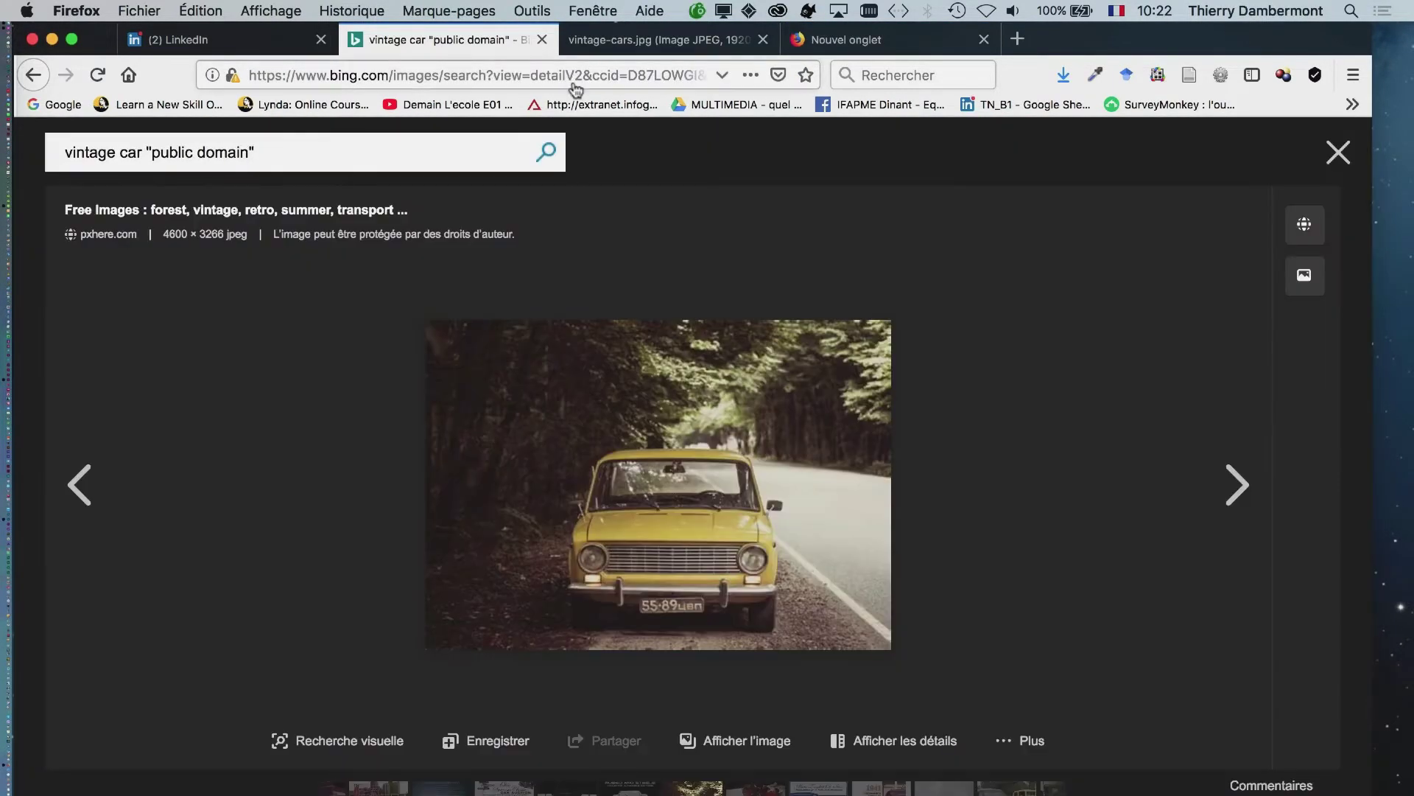
{"action": "left_click", "coordinate": [718, 740]}
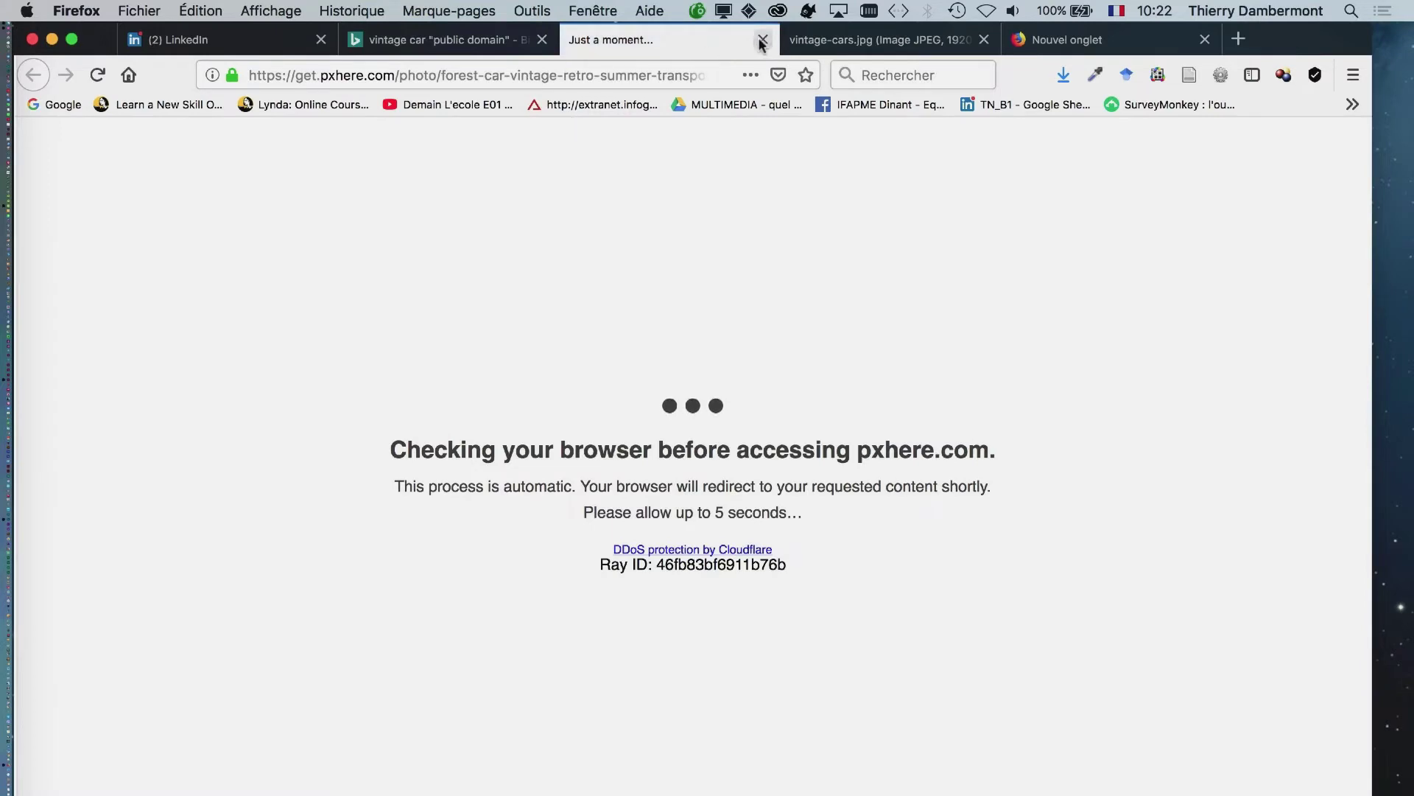
Step: Close the pxhere.com page and the yellow car's preview to return to the image results
{"action": "left_click", "coordinate": [762, 41]}
{"action": "left_click", "coordinate": [225, 41]}
{"action": "left_click", "coordinate": [486, 40]}
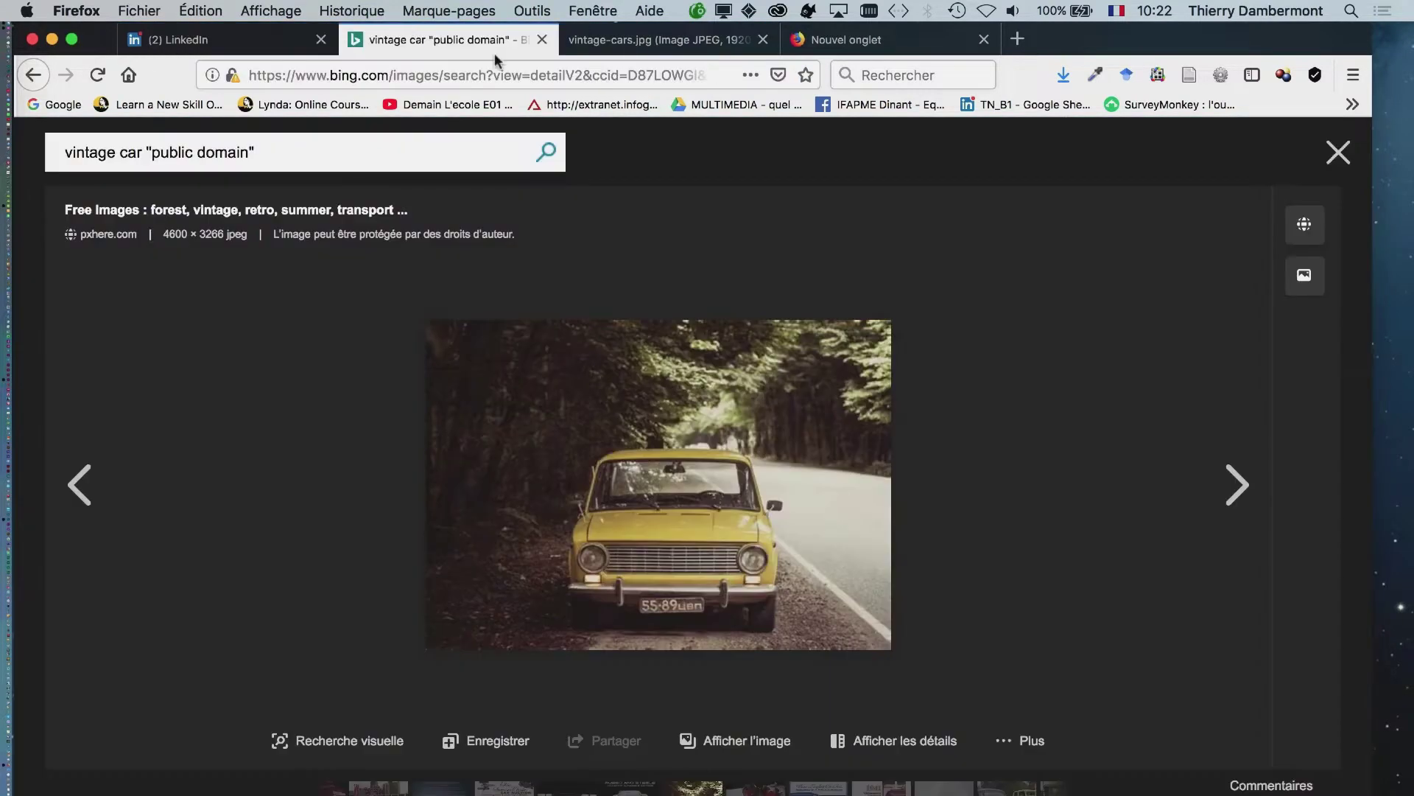
{"action": "left_click", "coordinate": [1338, 152]}
Step: Preview the 6144 x 4096 photo of the teal car by a pink house and request its full-size image
{"action": "scroll", "coordinate": [924, 604], "scroll_direction": "down", "scroll_amount": 1}
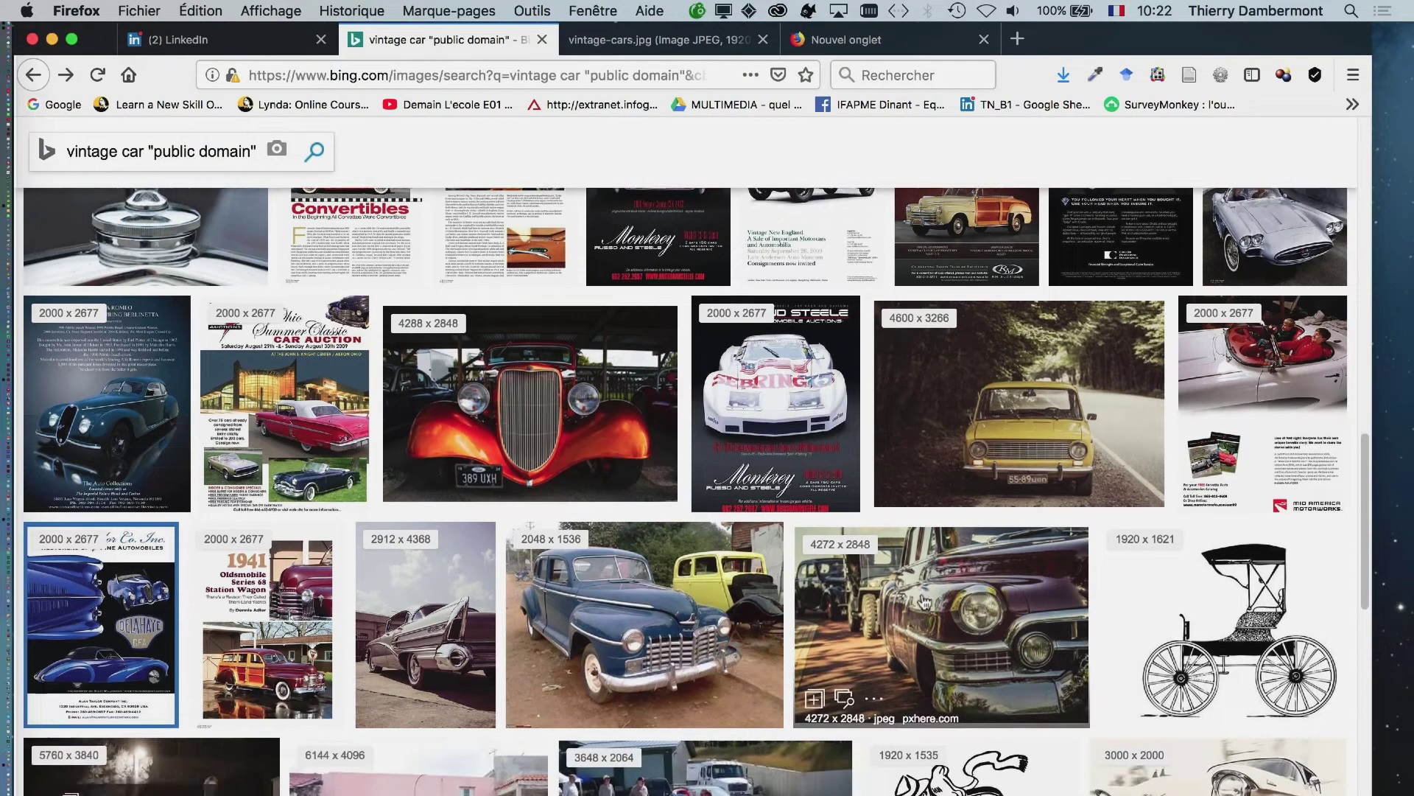
{"action": "scroll", "coordinate": [925, 604], "scroll_direction": "down", "scroll_amount": 5}
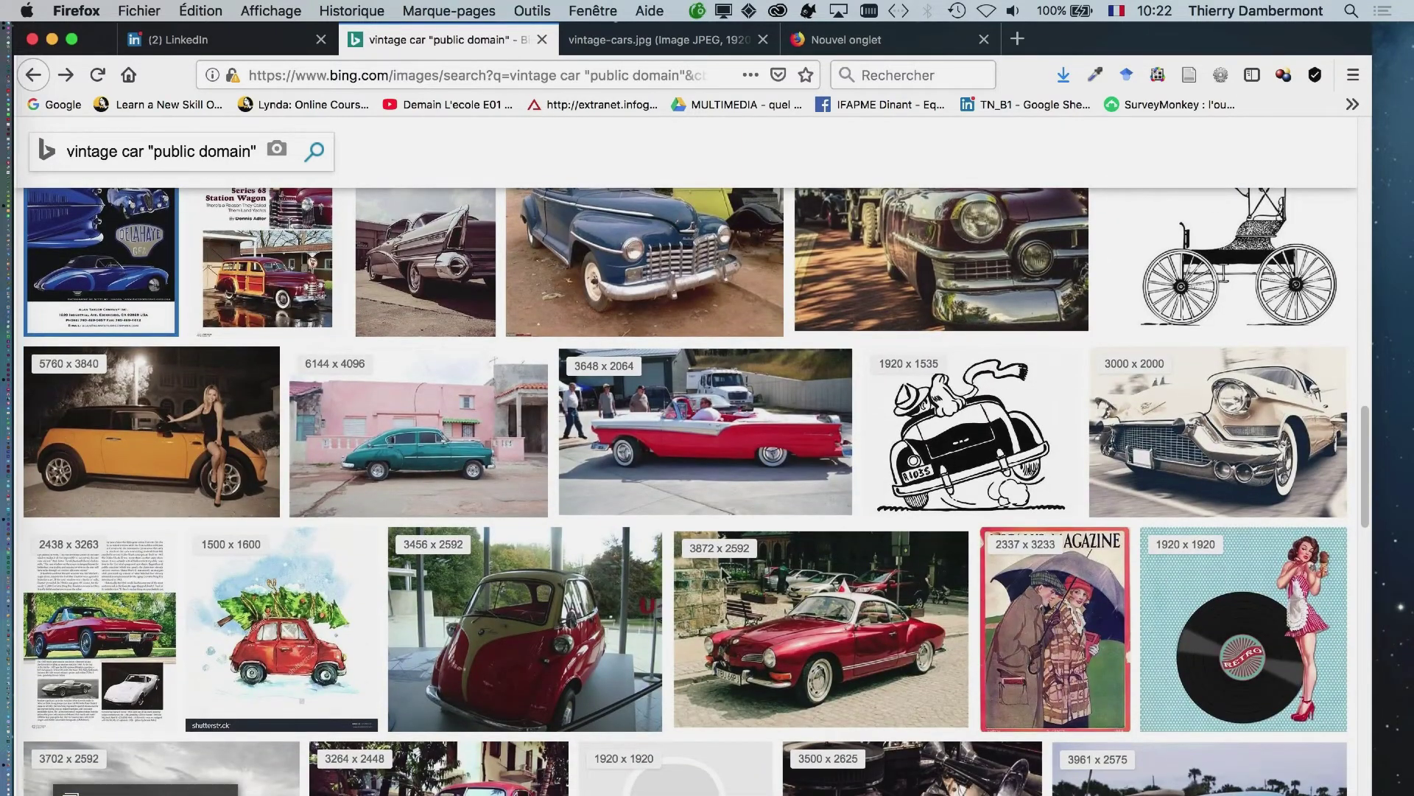
{"action": "left_click", "coordinate": [763, 710]}
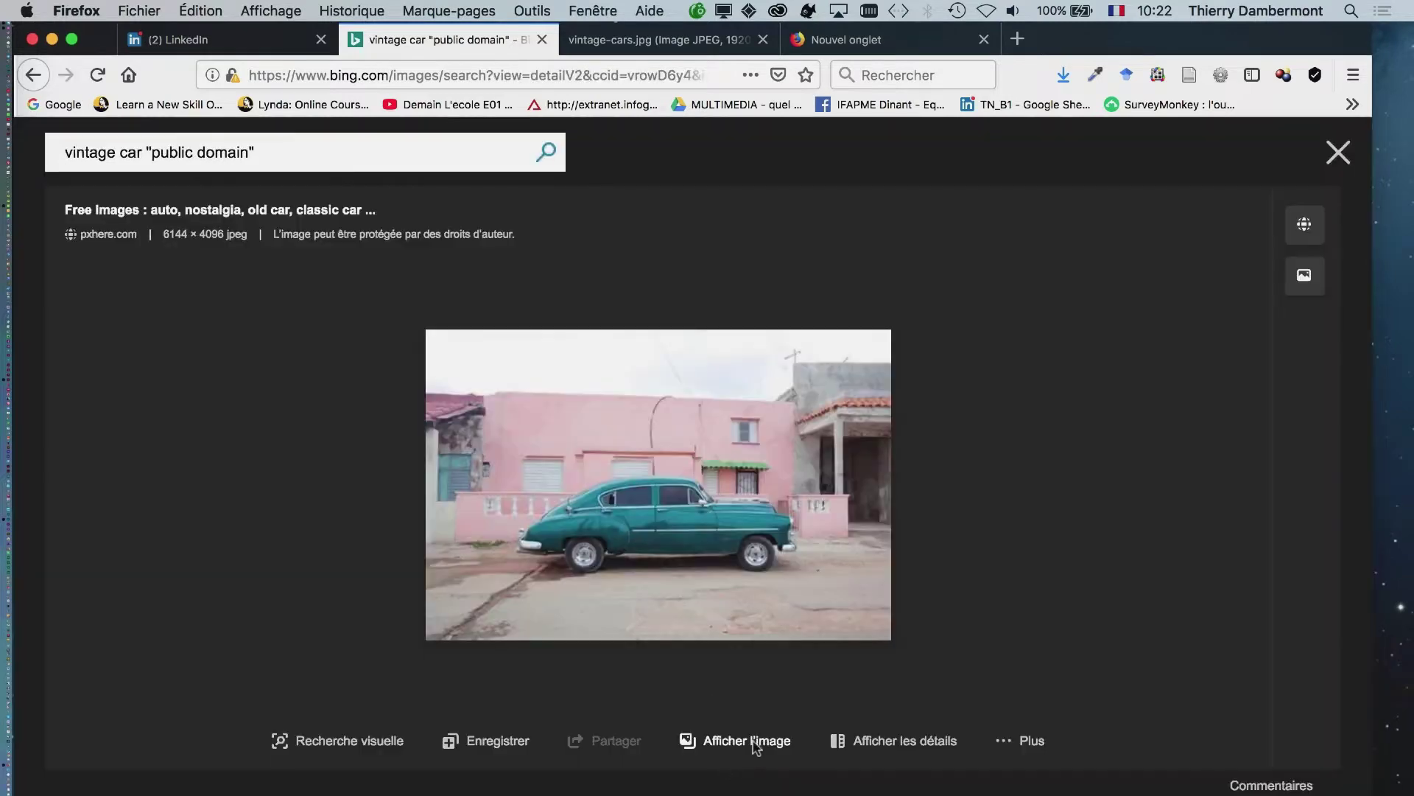
{"action": "left_click", "coordinate": [753, 742]}
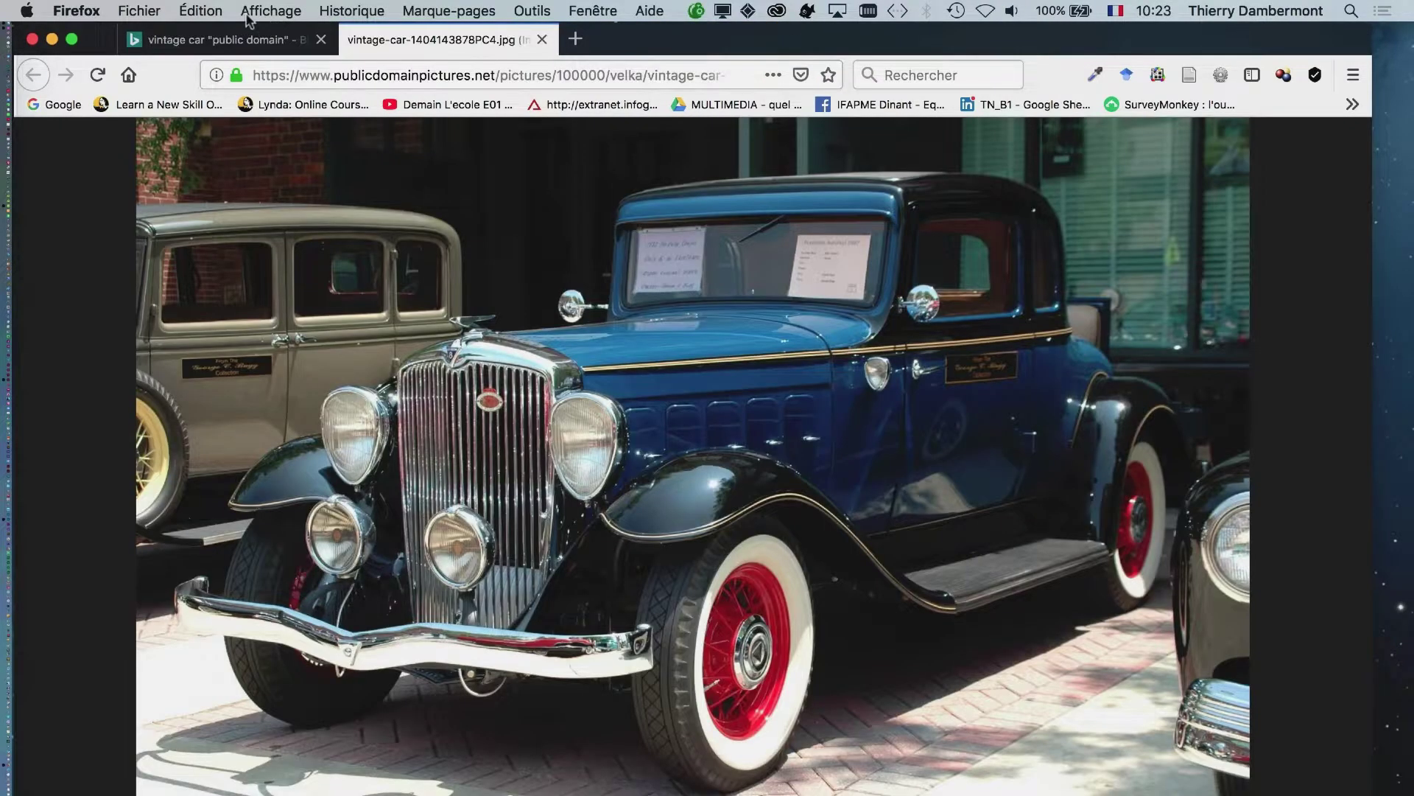
{"action": "left_click", "coordinate": [236, 35]}
{"action": "left_click_drag", "start_coordinate": [447, 49], "coordinate": [268, 68]}
{"action": "right_click", "coordinate": [733, 484]}
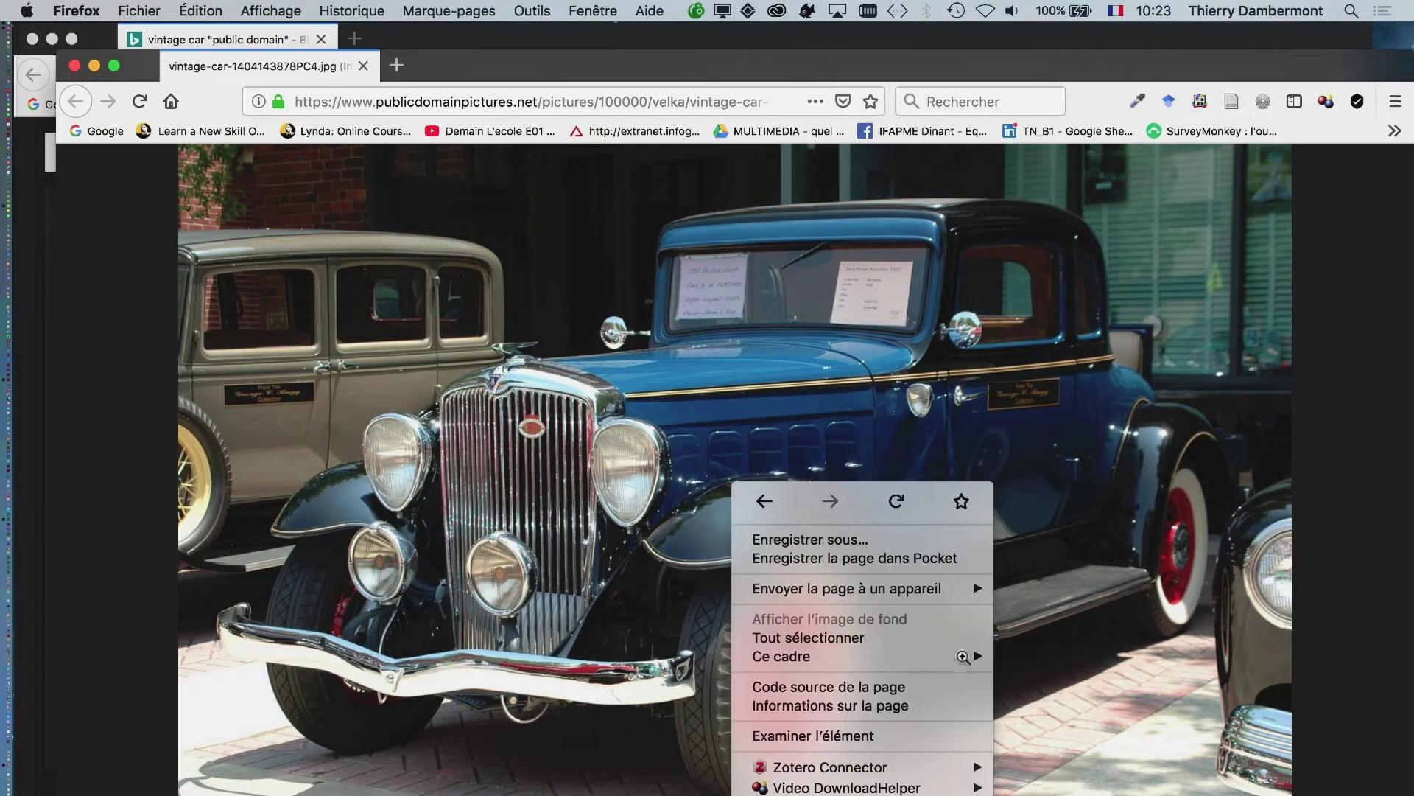
{"action": "left_click", "coordinate": [1091, 631]}
{"action": "right_click", "coordinate": [655, 439]}
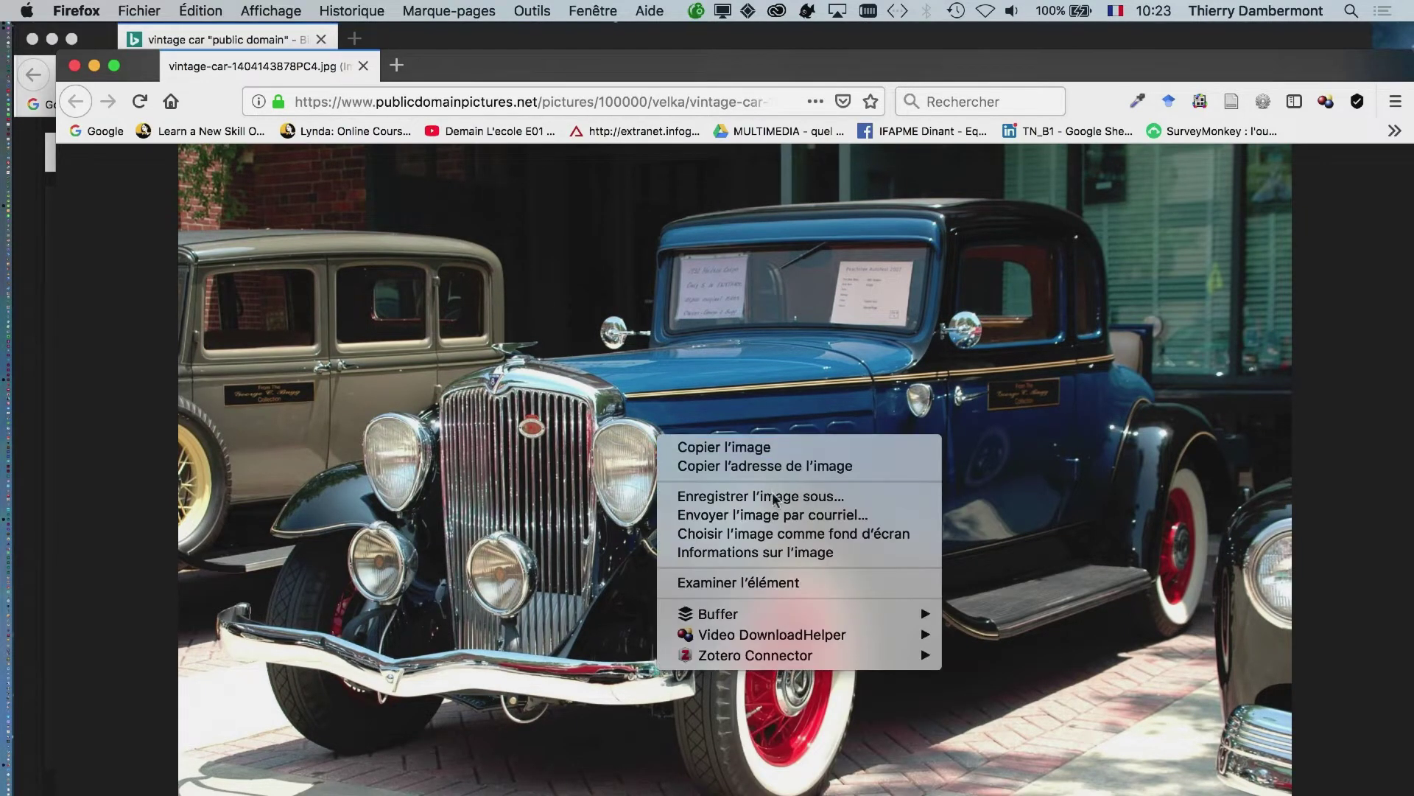
{"action": "left_click", "coordinate": [776, 495]}
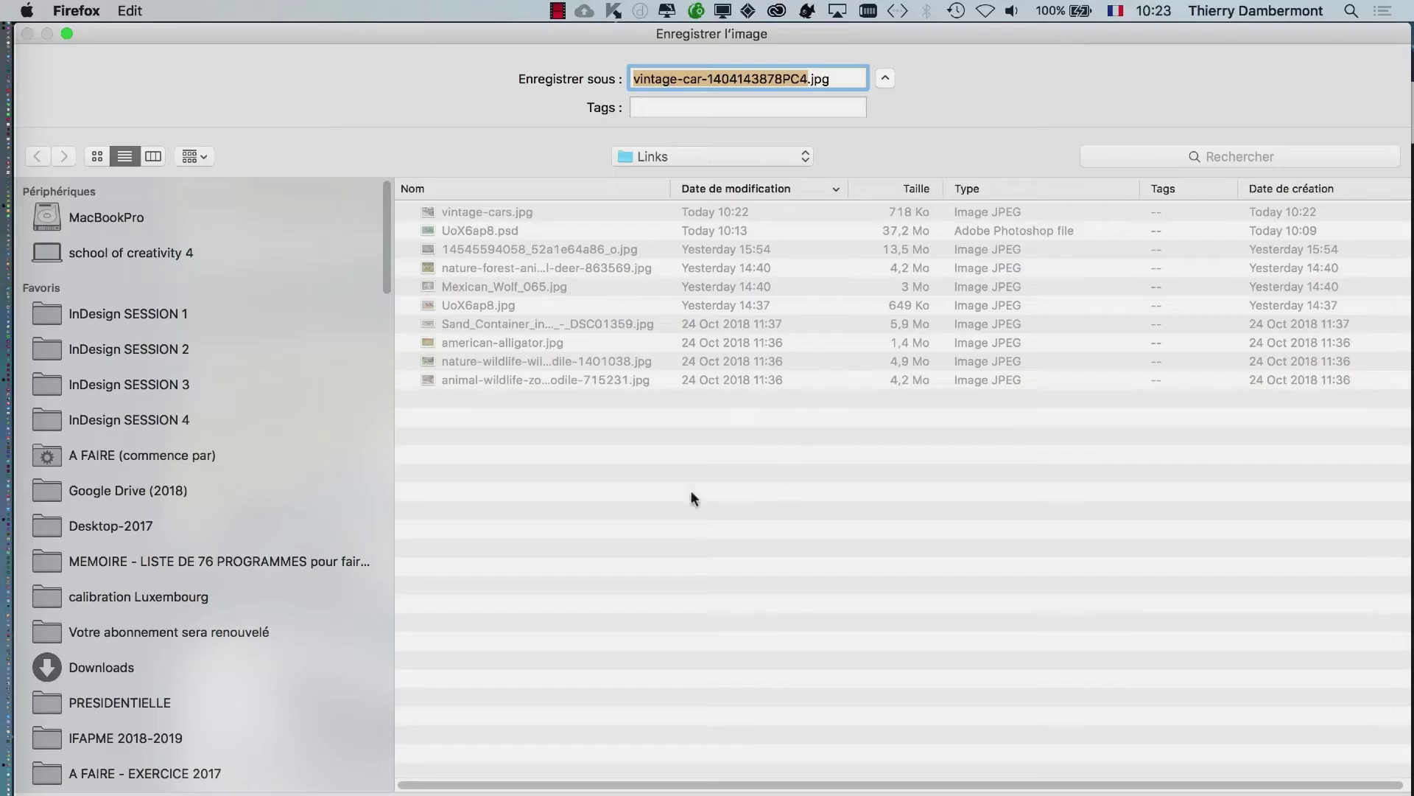
{"action": "key", "text": "Return"}
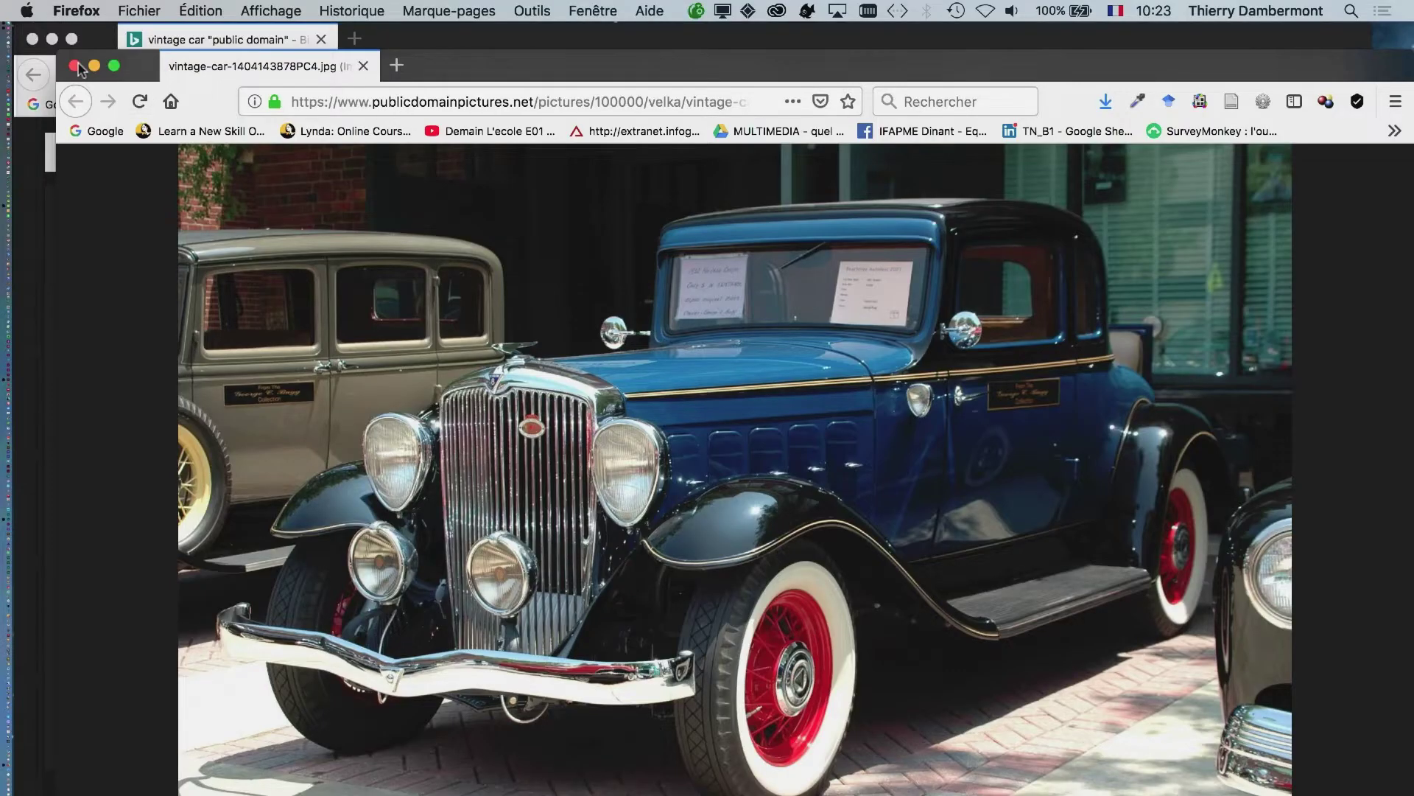
Step: Close the saved image's window and its Bing preview to return to the search results
{"action": "key", "text": "super+w"}
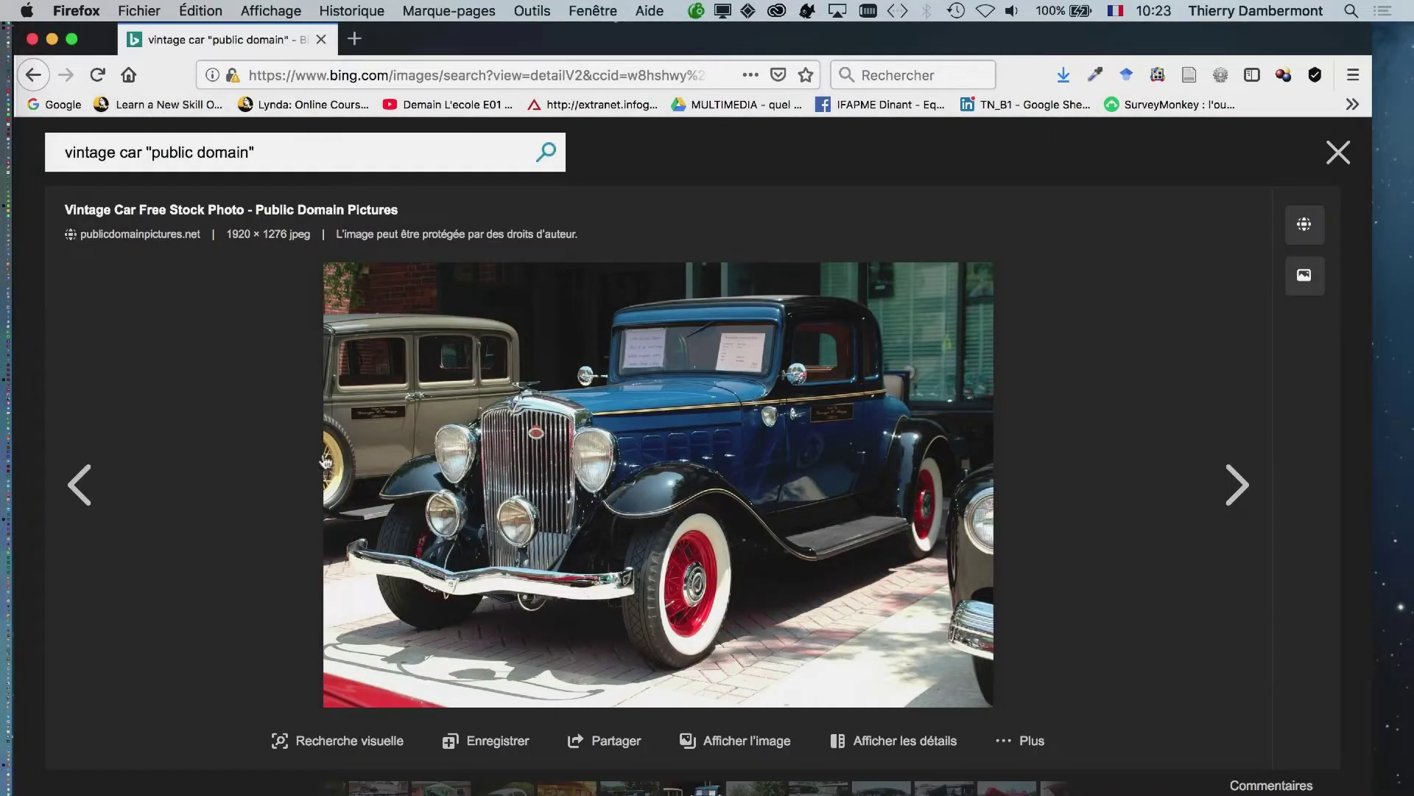
{"action": "left_click", "coordinate": [1338, 152]}
{"action": "scroll", "coordinate": [486, 410], "scroll_direction": "down", "scroll_amount": 1}
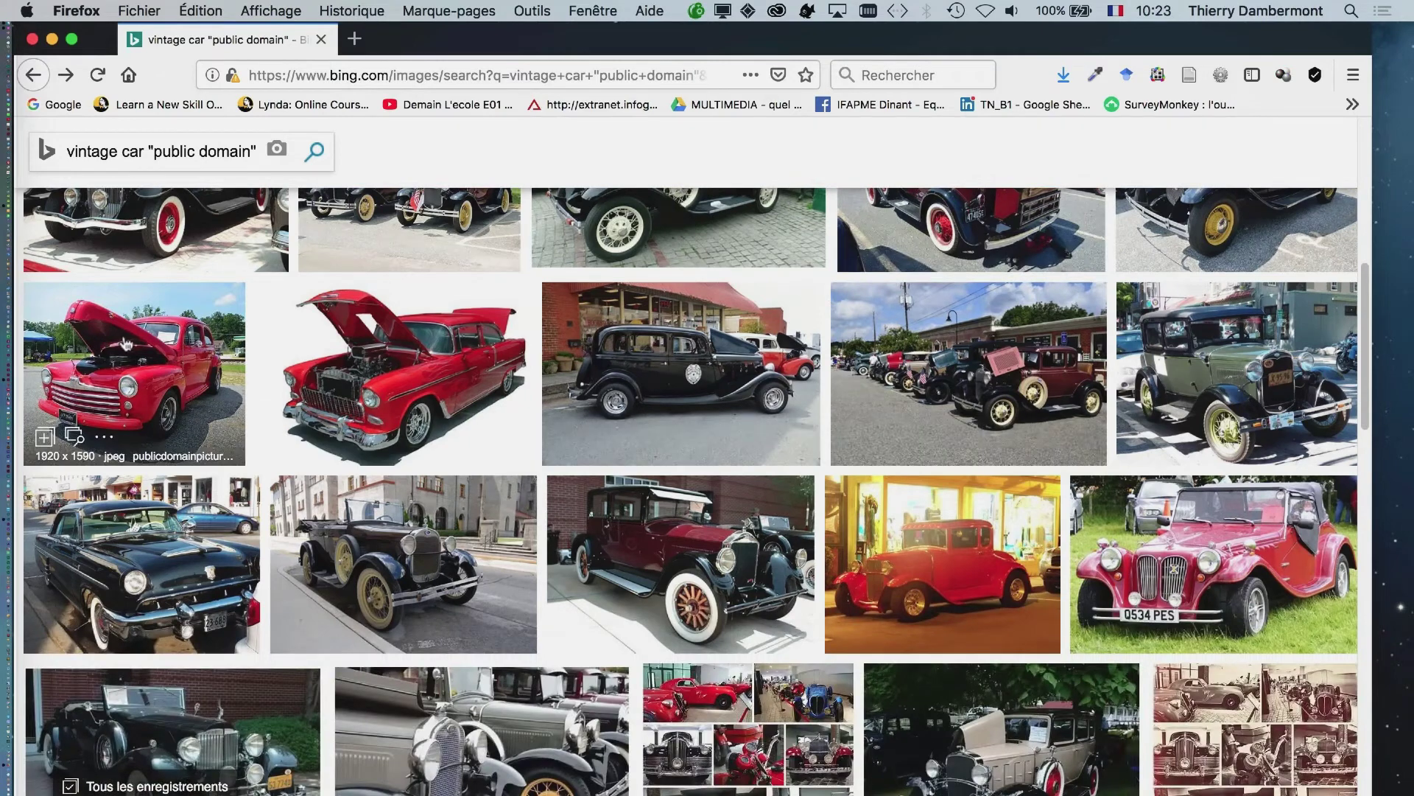
{"action": "left_click", "coordinate": [140, 376]}
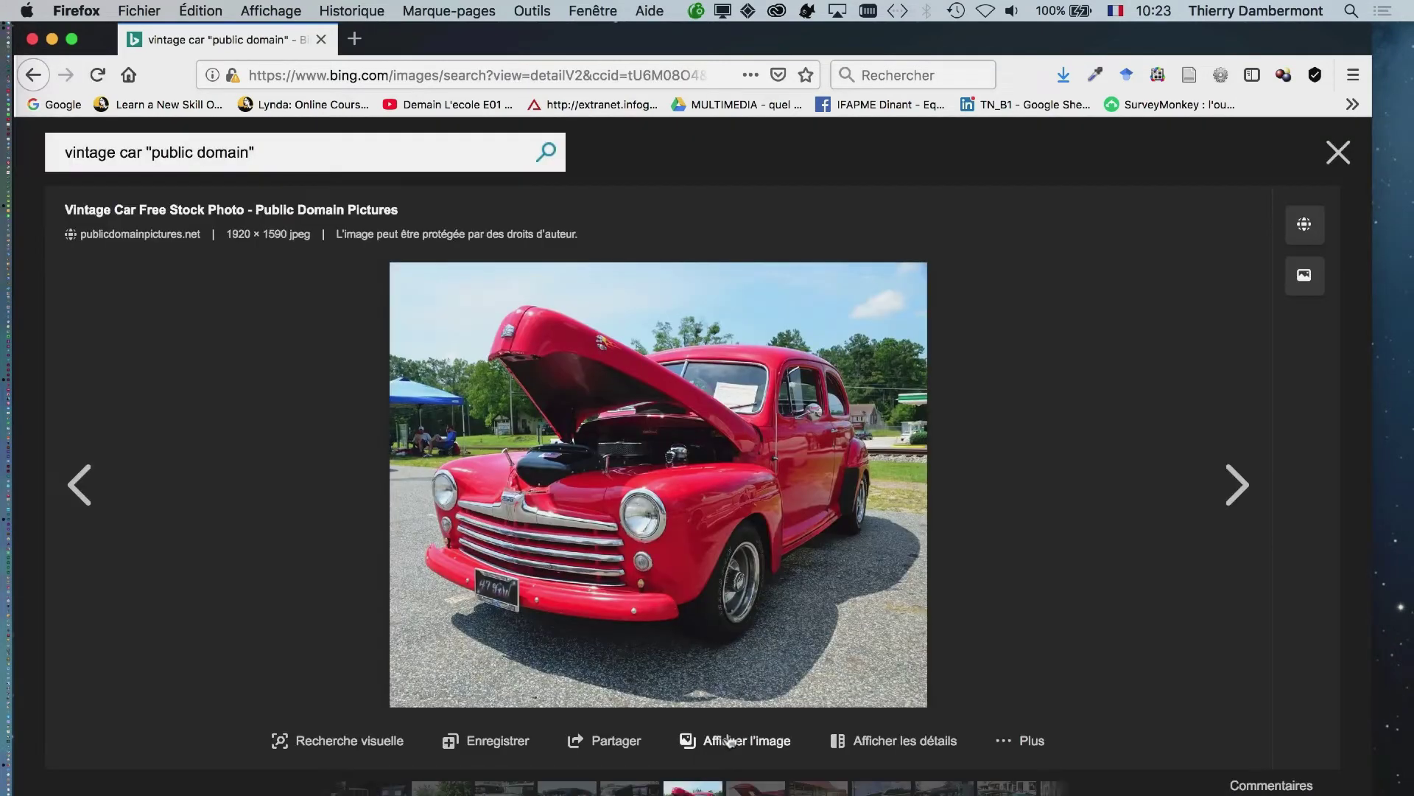
{"action": "left_click", "coordinate": [710, 741]}
{"action": "right_click", "coordinate": [719, 431]}
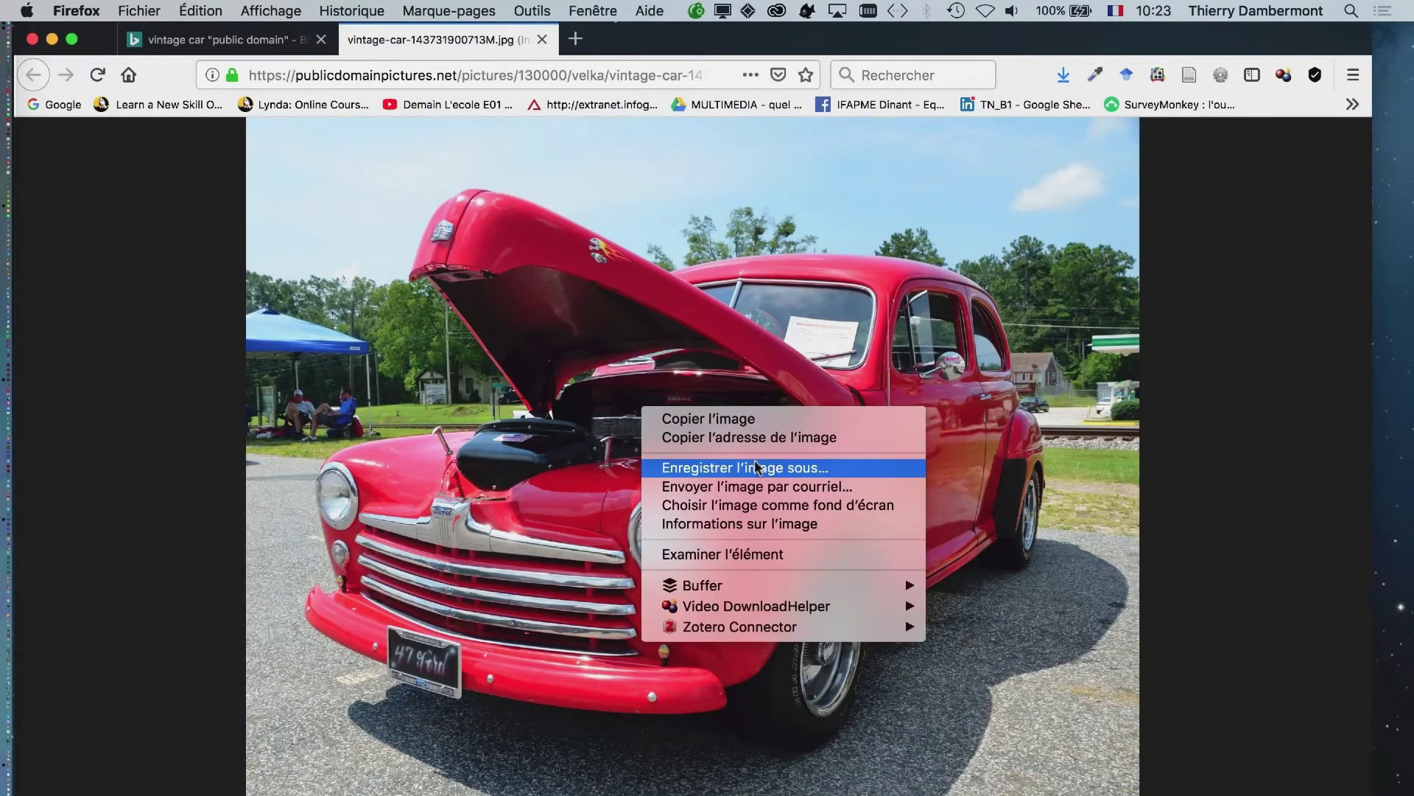
{"action": "left_click", "coordinate": [752, 467]}
{"action": "key", "text": "Return"}
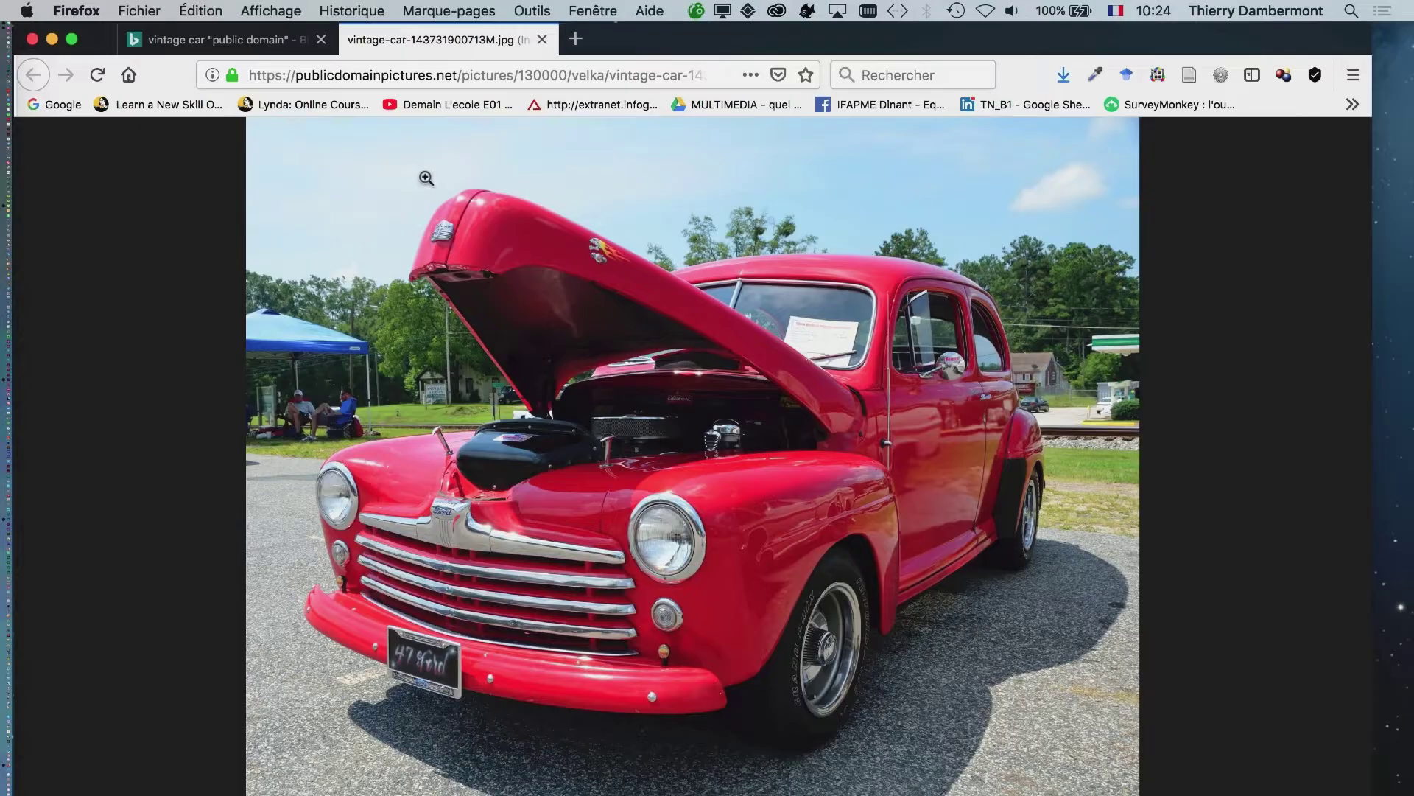
{"action": "key", "text": "super+w"}
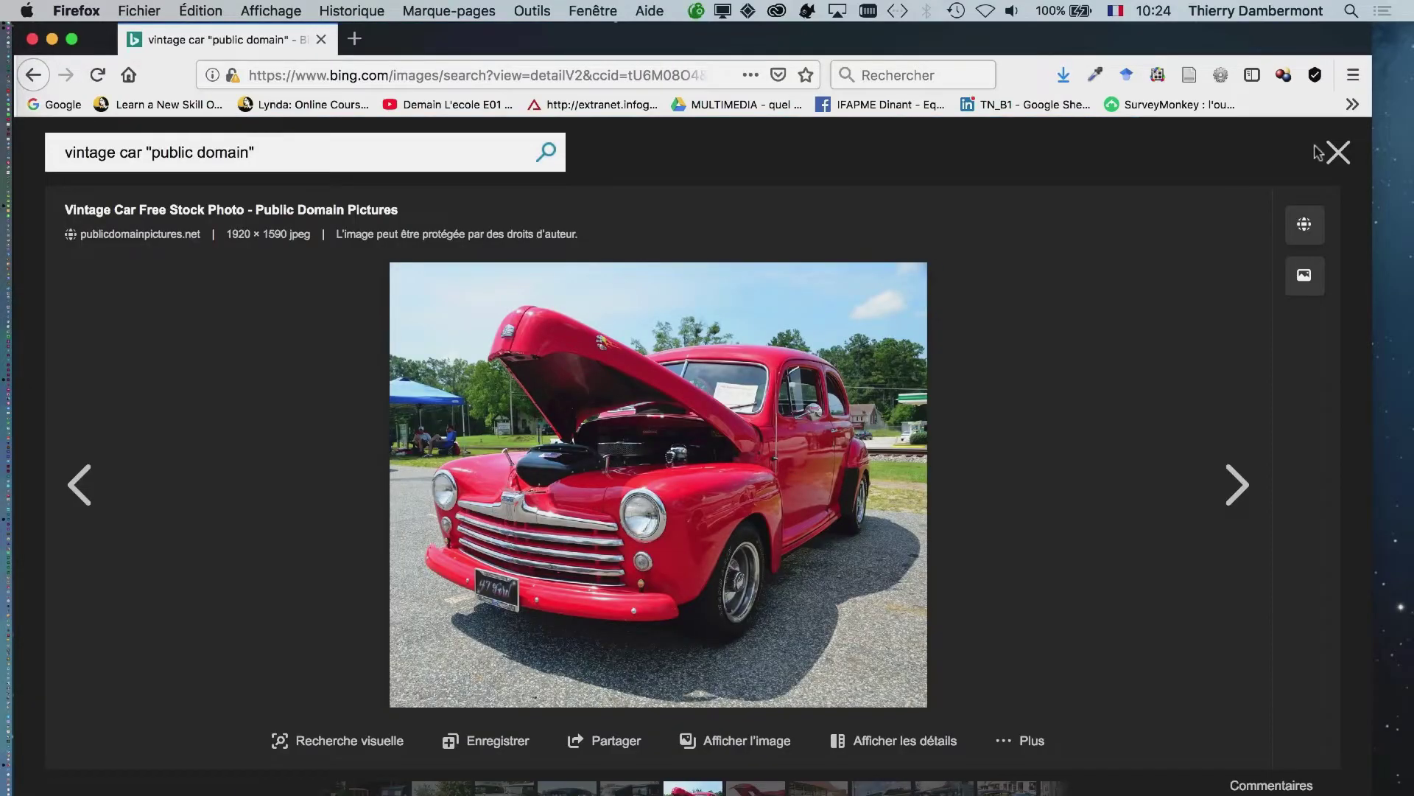
{"action": "left_click", "coordinate": [1337, 154]}
Step: Browse further down the image results to the red Cadillac front view and request its full-size 1920 x 1285 image
{"action": "scroll", "coordinate": [1107, 396], "scroll_direction": "down", "scroll_amount": 5}
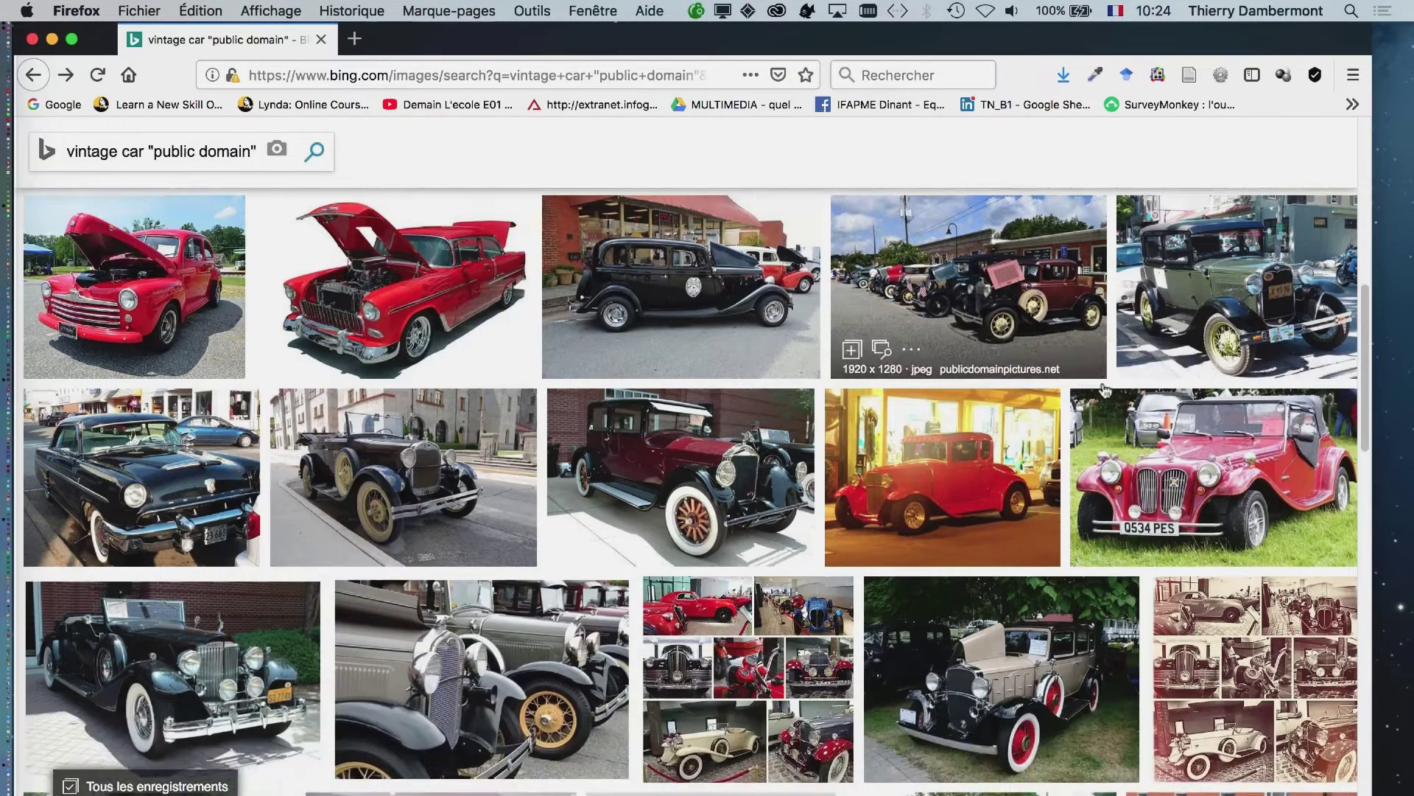
{"action": "scroll", "coordinate": [1104, 398], "scroll_direction": "down", "scroll_amount": 5}
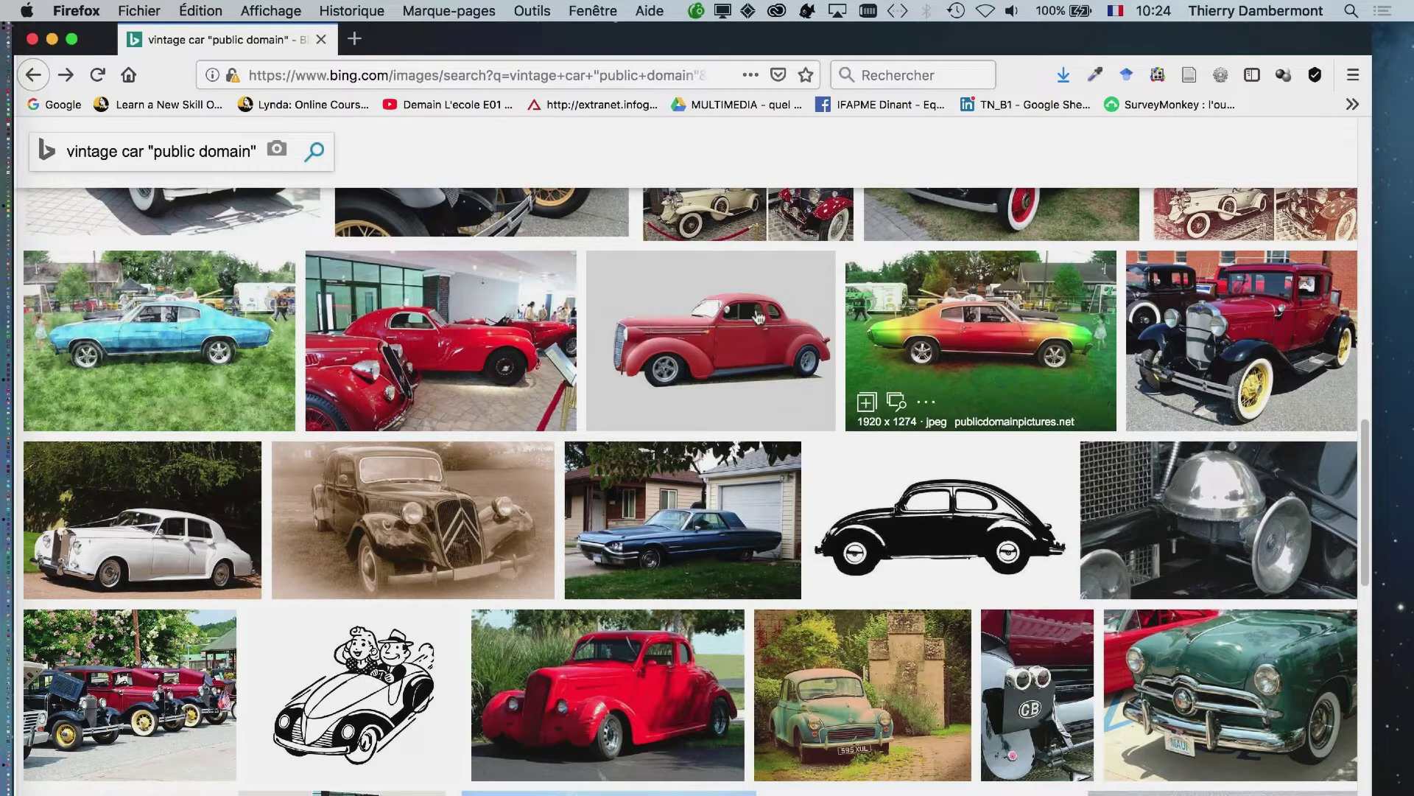
{"action": "scroll", "coordinate": [940, 568], "scroll_direction": "down", "scroll_amount": 1}
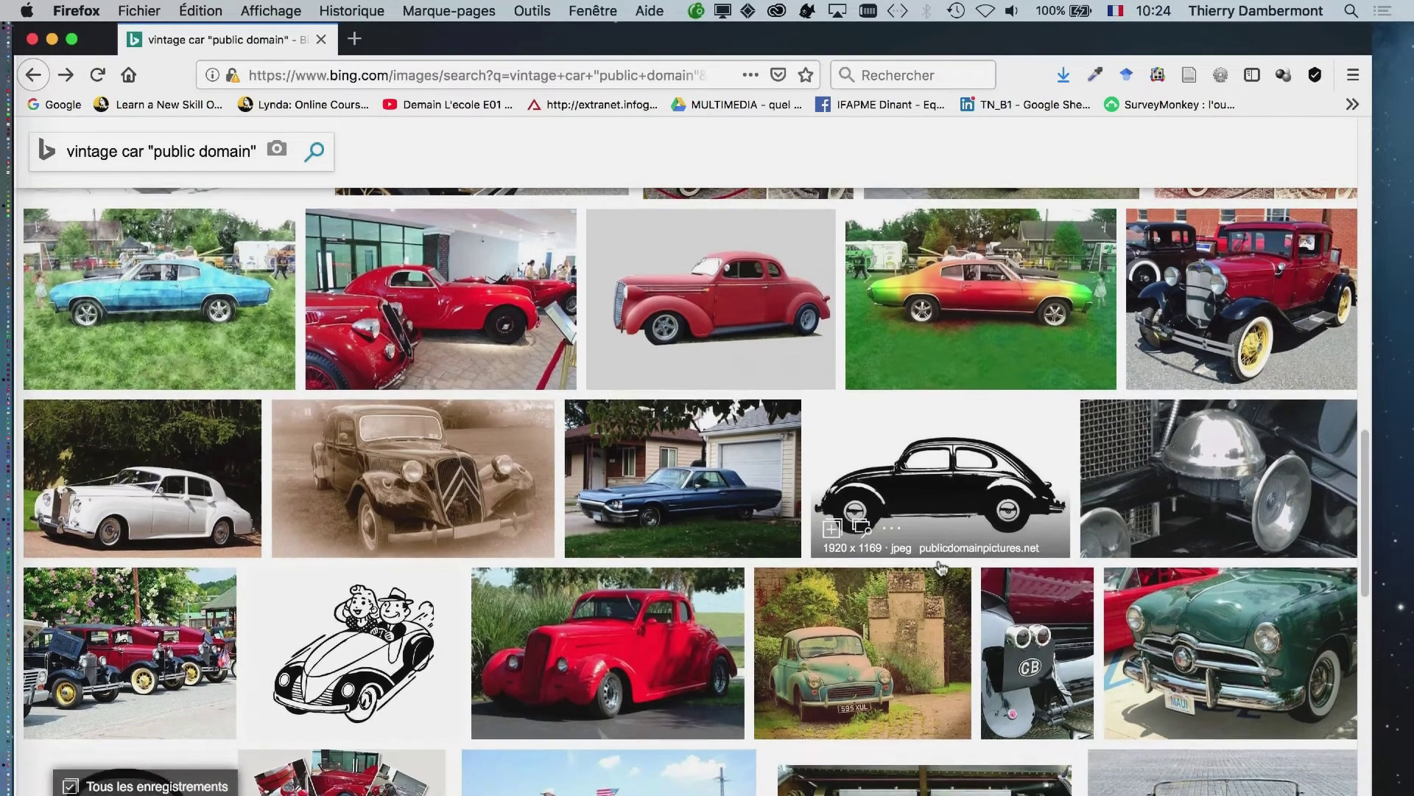
{"action": "scroll", "coordinate": [941, 567], "scroll_direction": "down", "scroll_amount": 4}
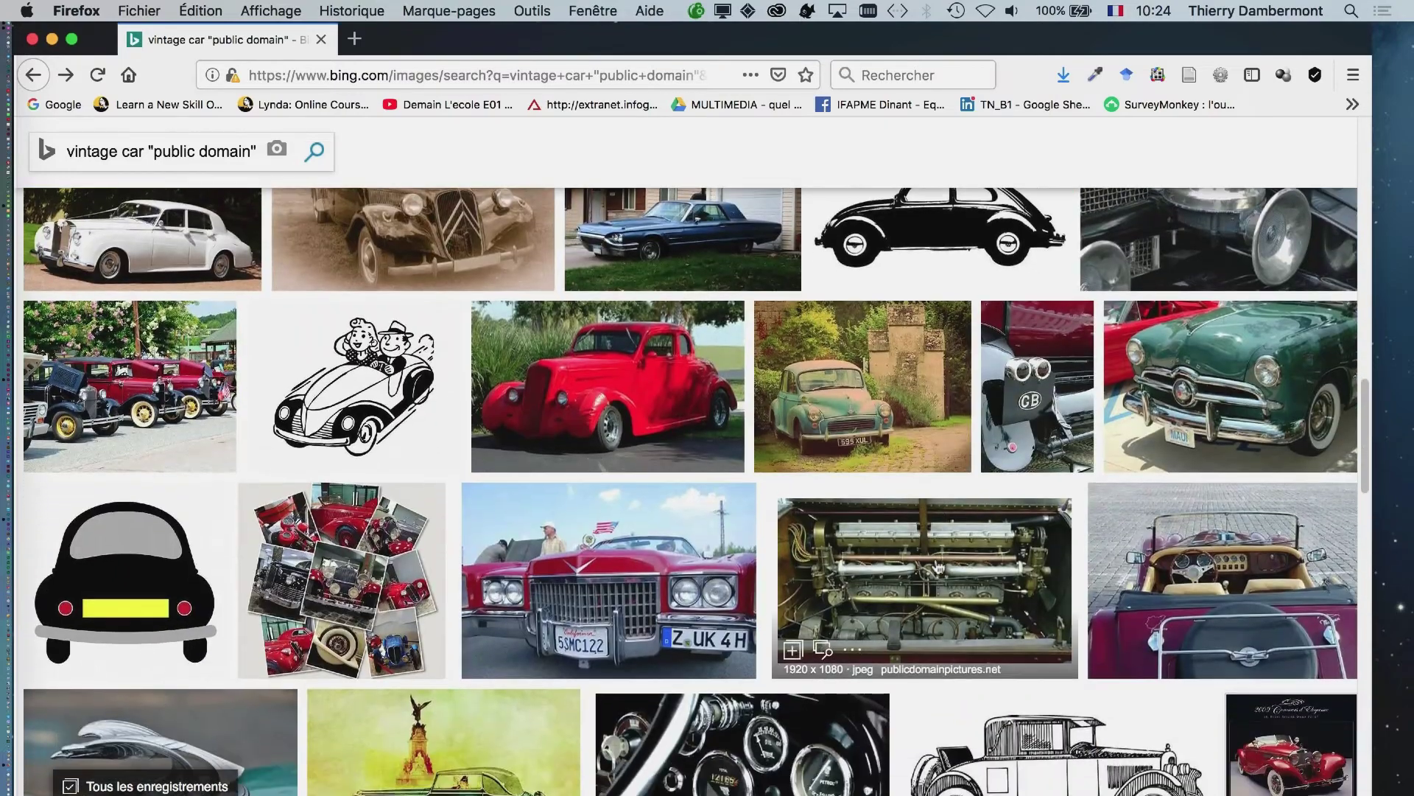
{"action": "scroll", "coordinate": [939, 564], "scroll_direction": "down", "scroll_amount": 3}
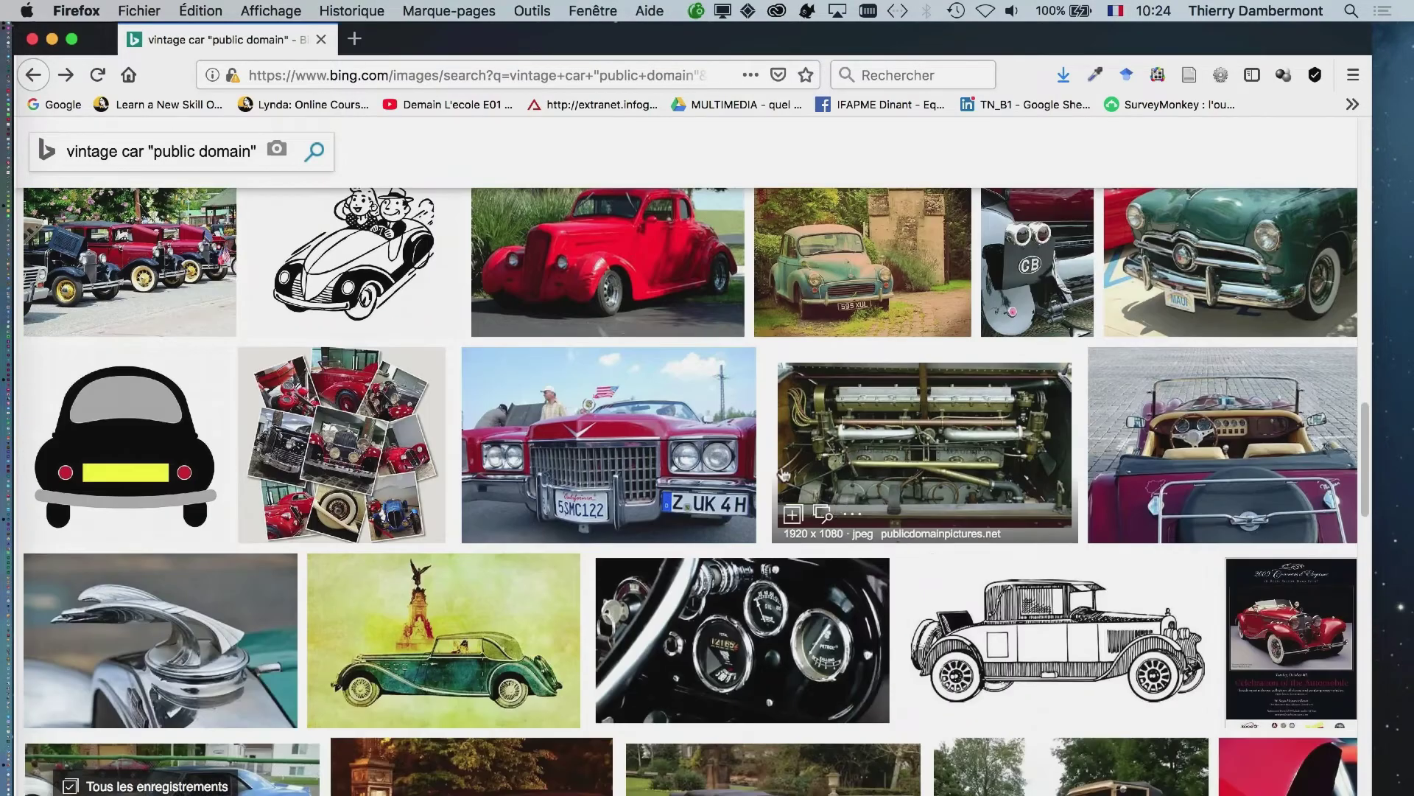
{"action": "left_click", "coordinate": [948, 514]}
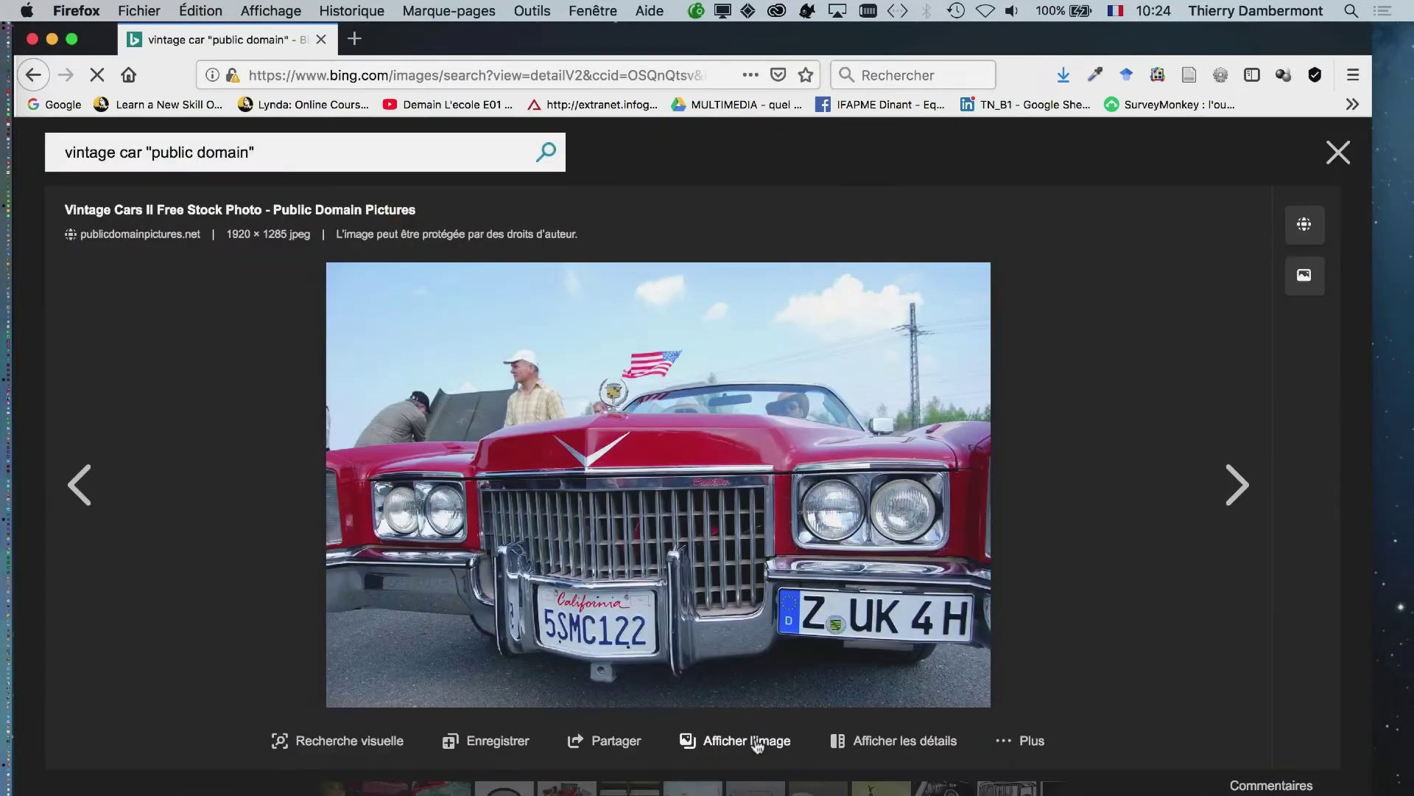
{"action": "left_click", "coordinate": [740, 739]}
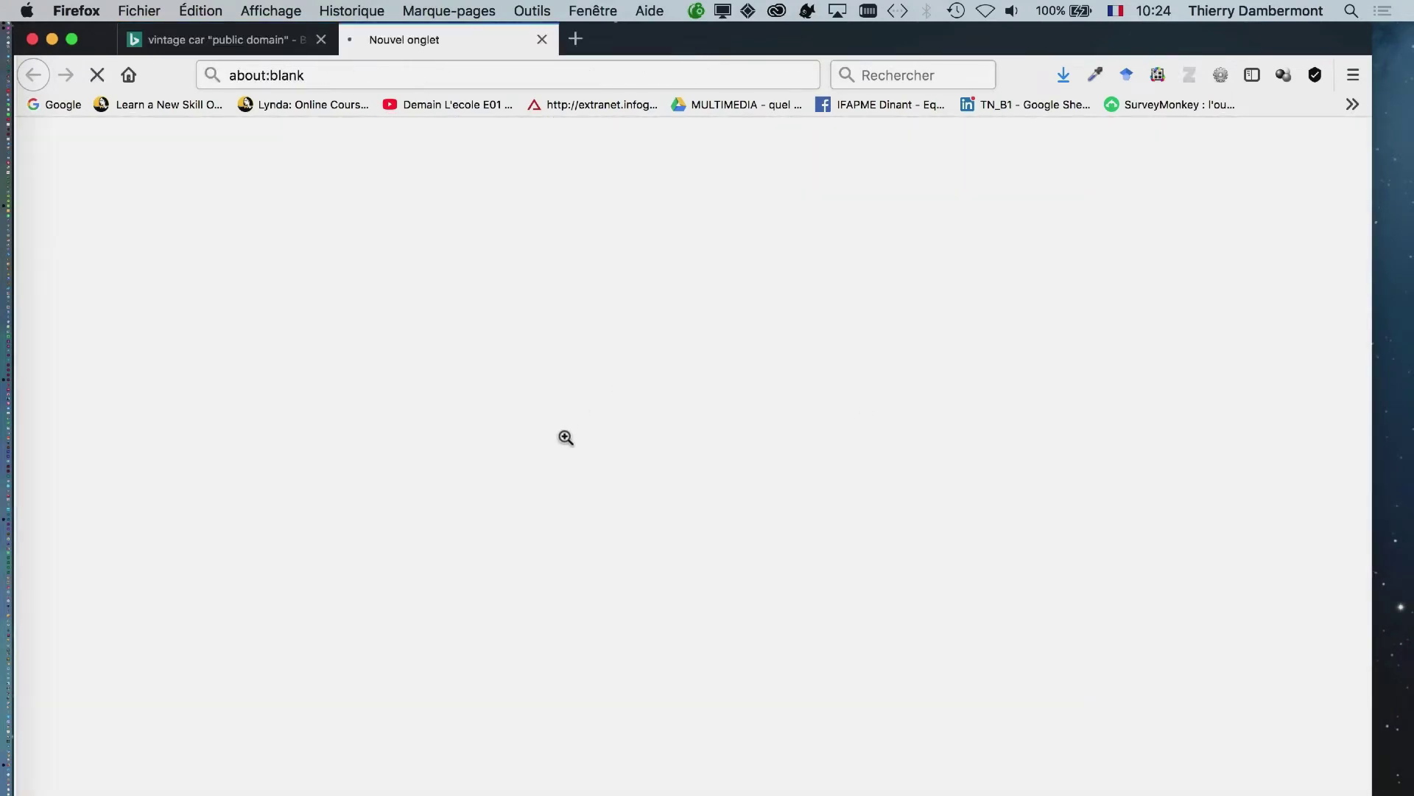
Step: Save the red Cadillac image as oldtimer-ii.jpg in the Links folder, then close it and its preview
{"action": "right_click", "coordinate": [666, 426]}
{"action": "left_click", "coordinate": [738, 487]}
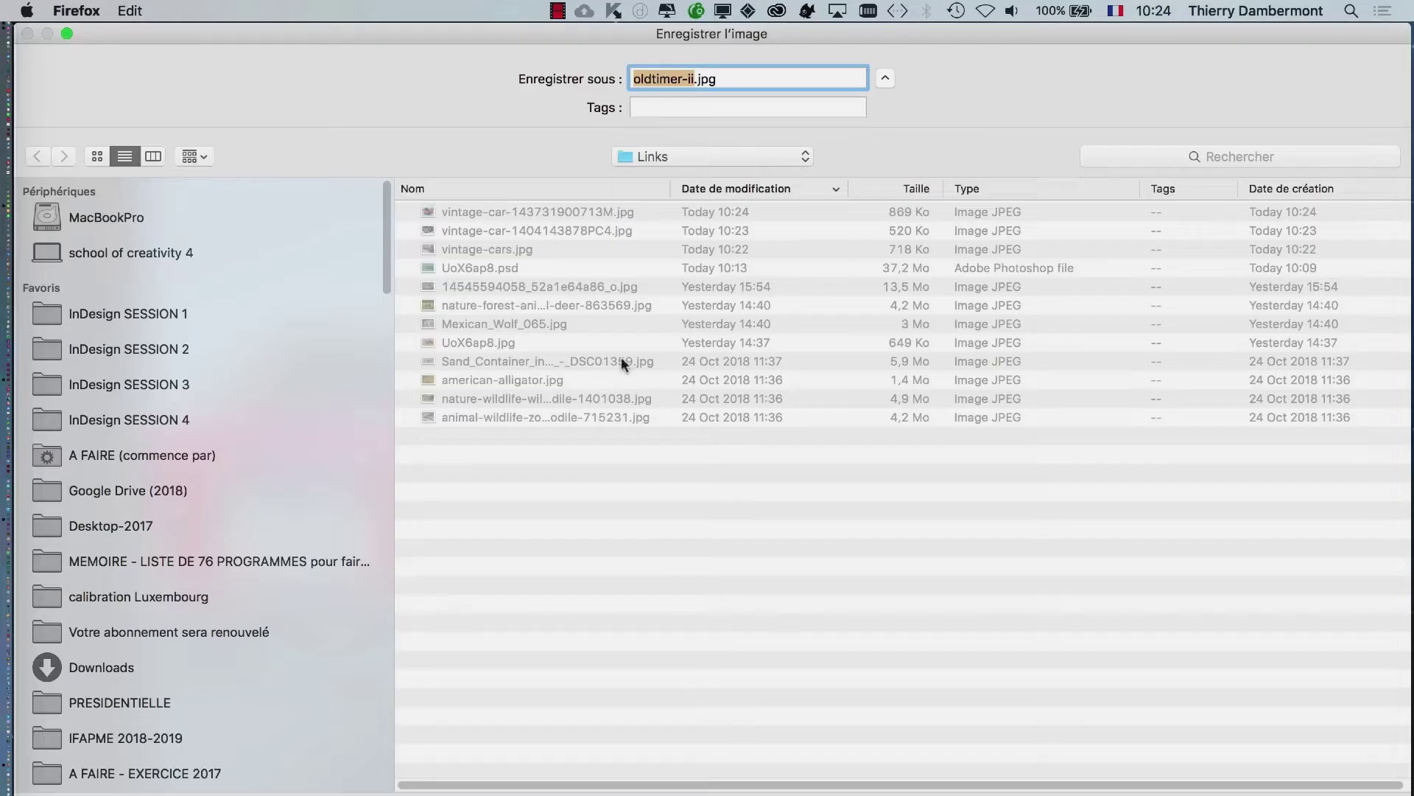
{"action": "key", "text": "Return"}
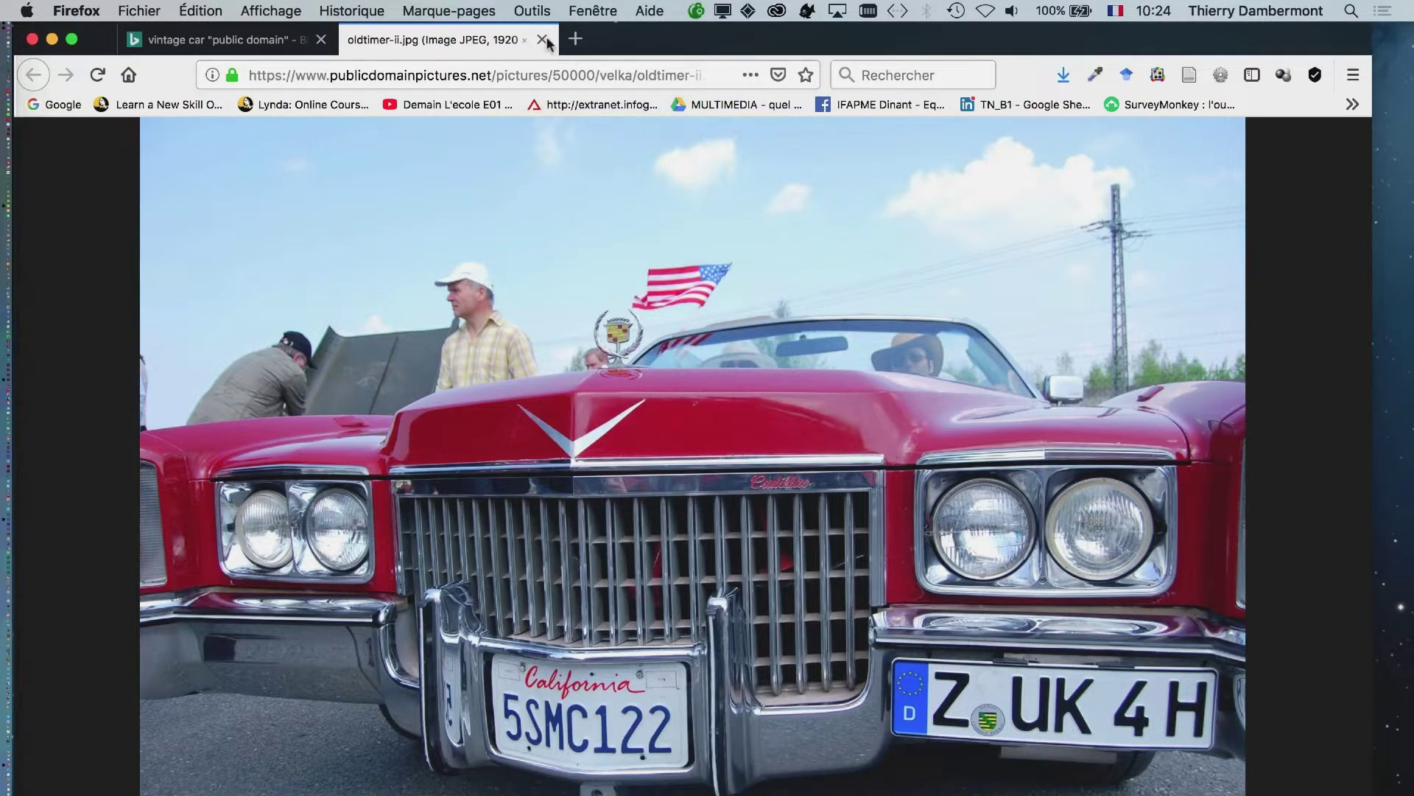
{"action": "left_click", "coordinate": [545, 39]}
{"action": "left_click", "coordinate": [1339, 152]}
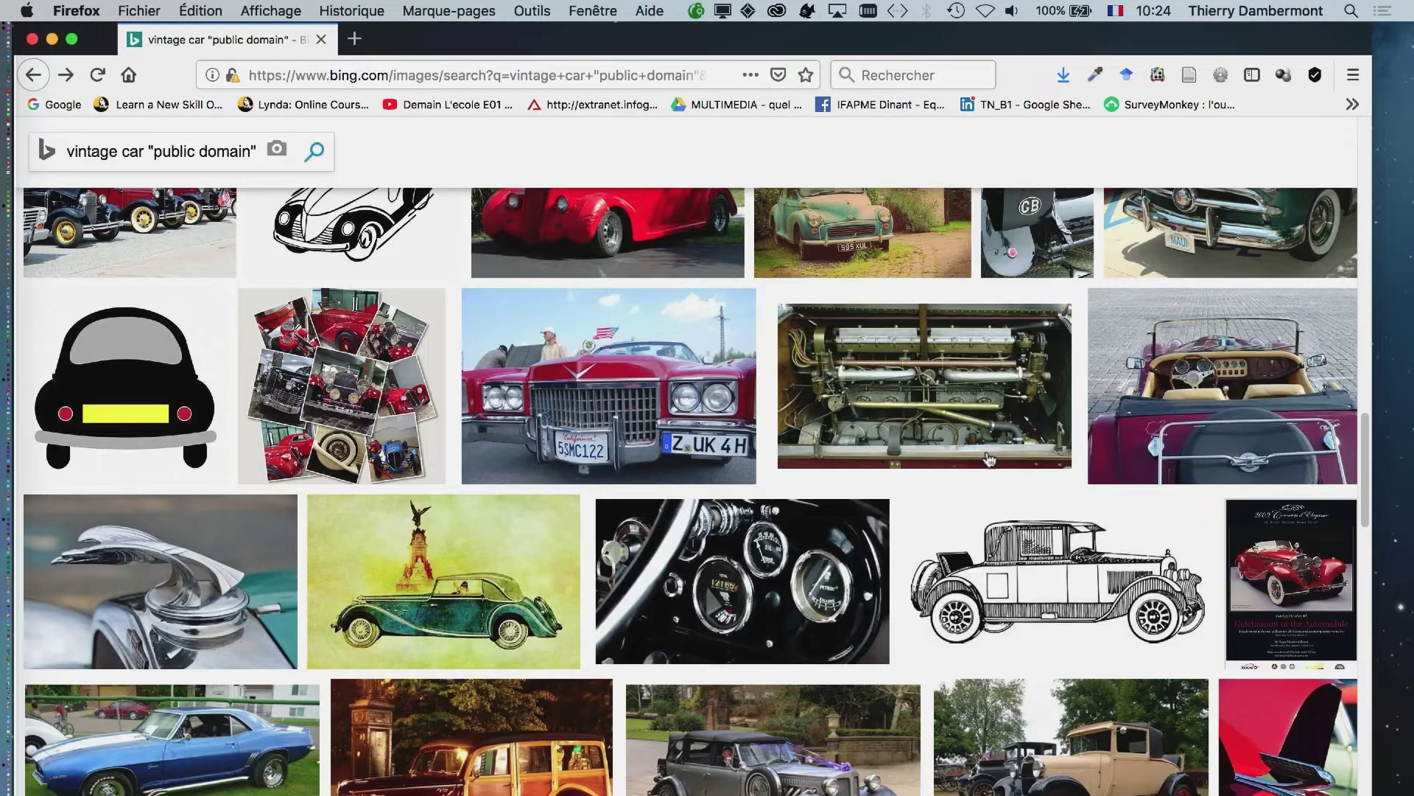
Step: Browse further through the results to the black dashboard of a red vintage car and open its full-size 1920 x 1080 image
{"action": "scroll", "coordinate": [987, 458], "scroll_direction": "down", "scroll_amount": 2}
{"action": "scroll", "coordinate": [987, 459], "scroll_direction": "down", "scroll_amount": 5}
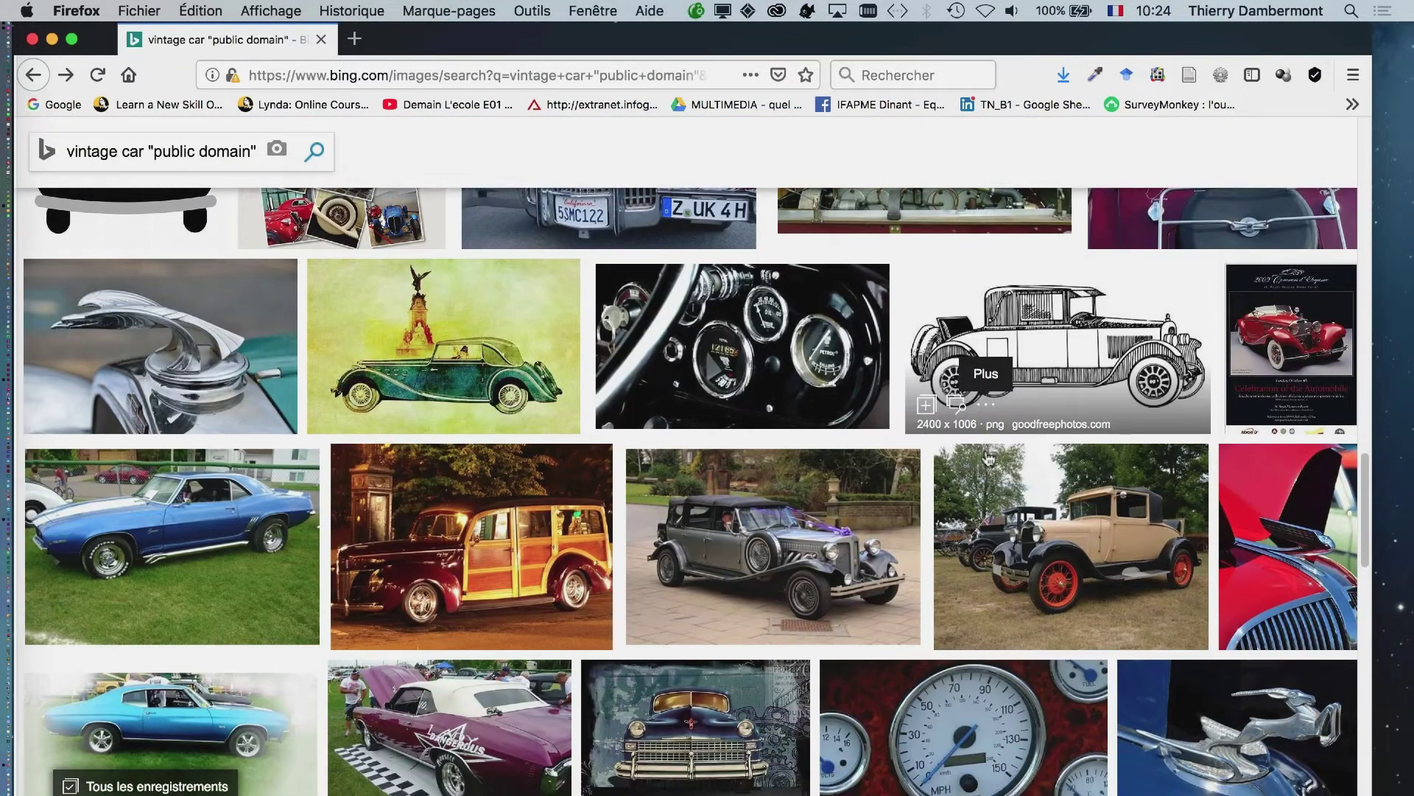
{"action": "scroll", "coordinate": [987, 460], "scroll_direction": "down", "scroll_amount": 5}
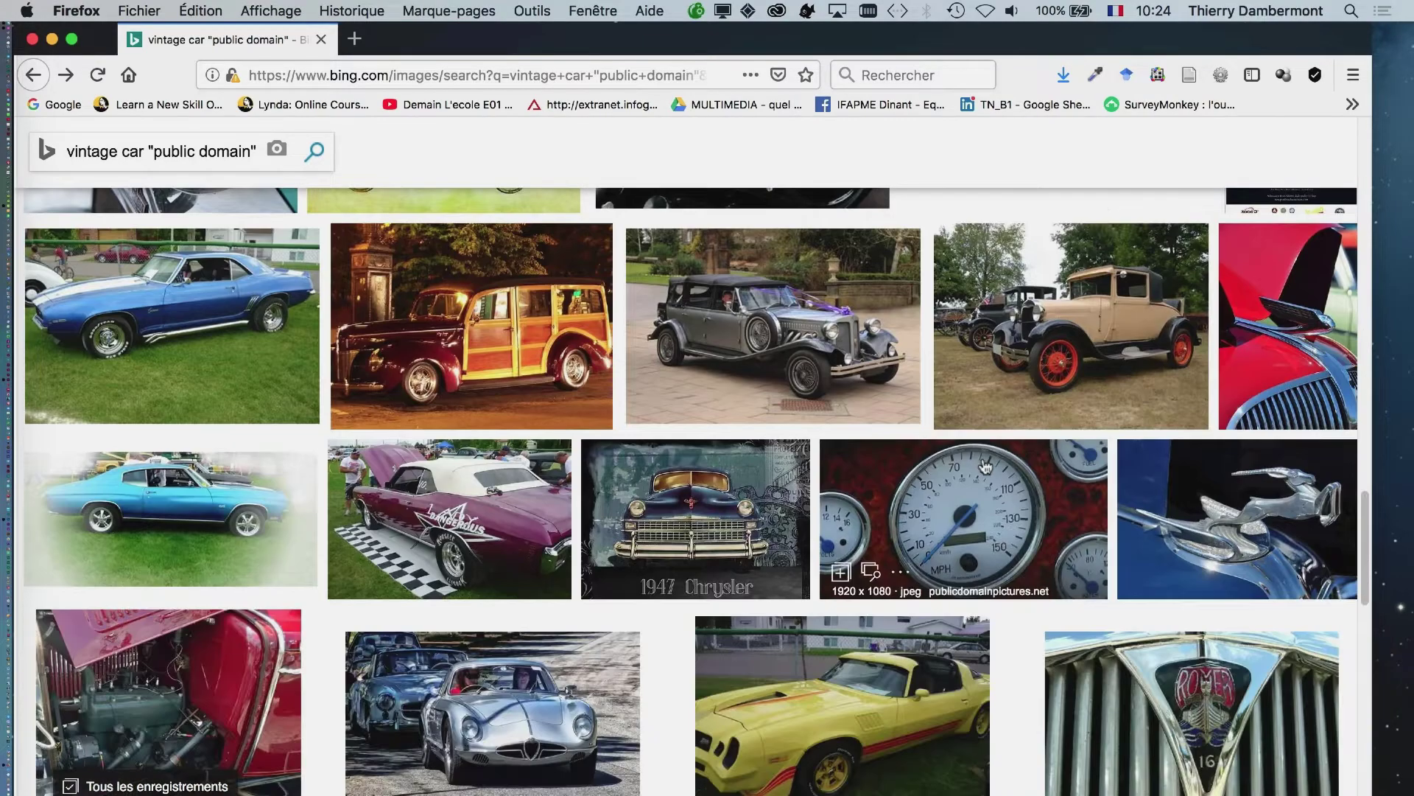
{"action": "scroll", "coordinate": [977, 473], "scroll_direction": "down", "scroll_amount": 10}
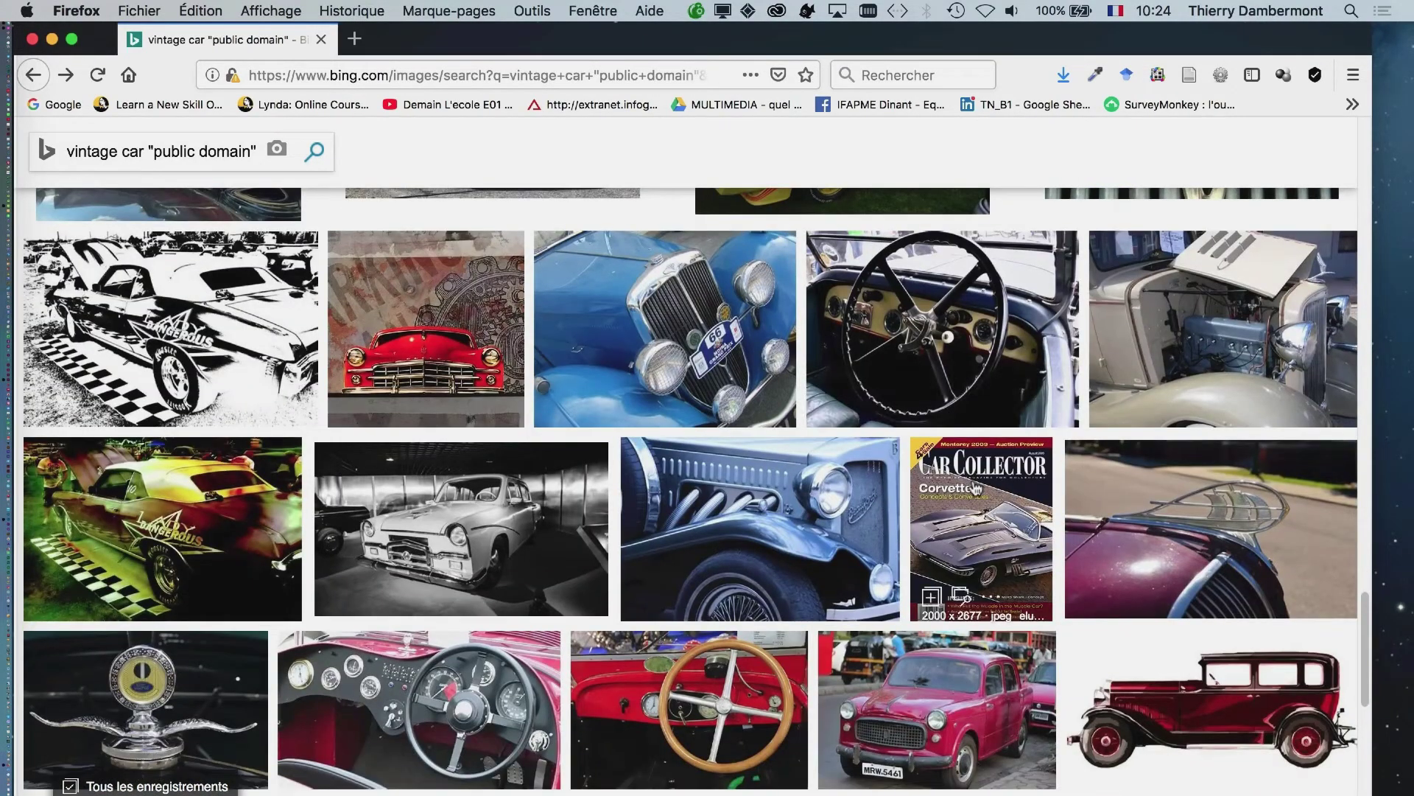
{"action": "scroll", "coordinate": [976, 488], "scroll_direction": "down", "scroll_amount": 7}
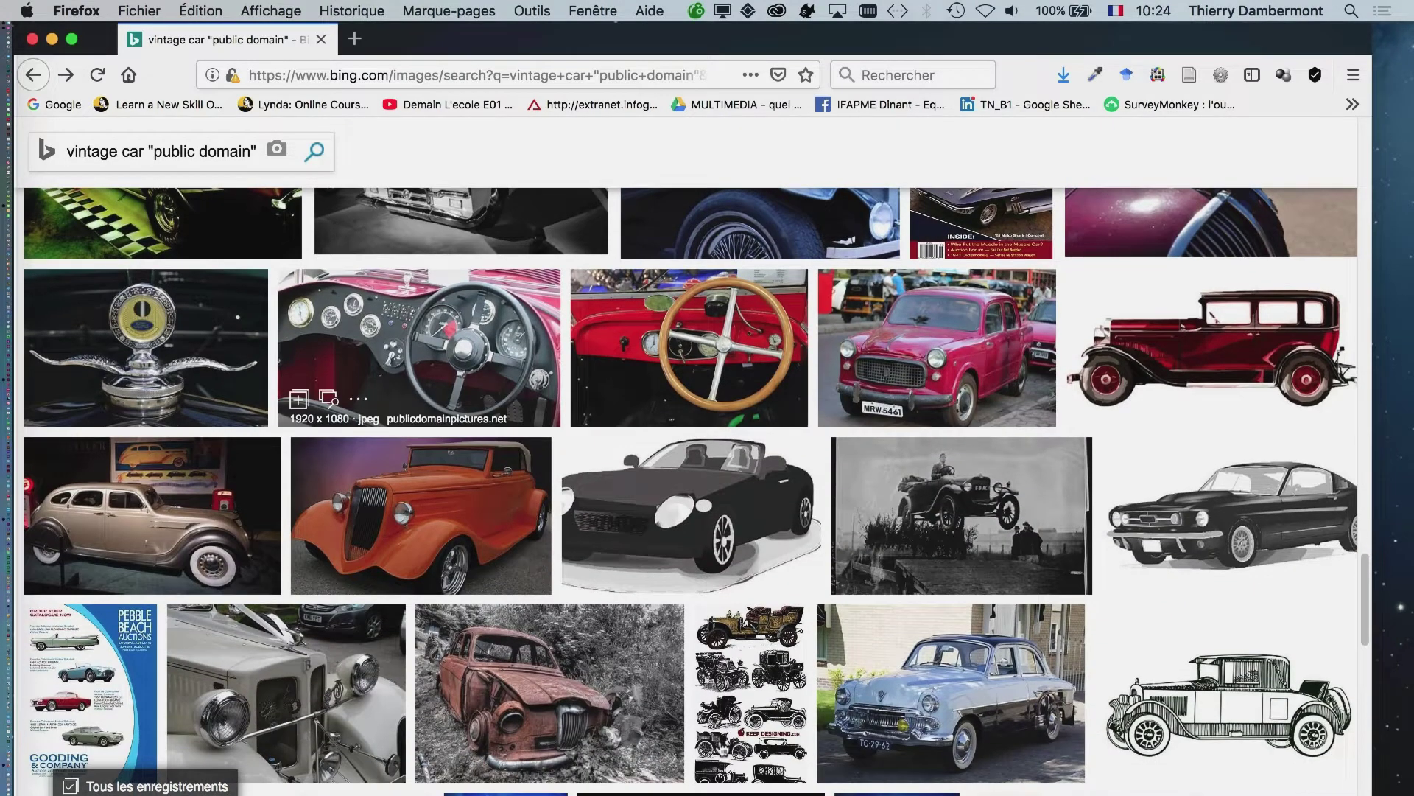
{"action": "left_click", "coordinate": [446, 418]}
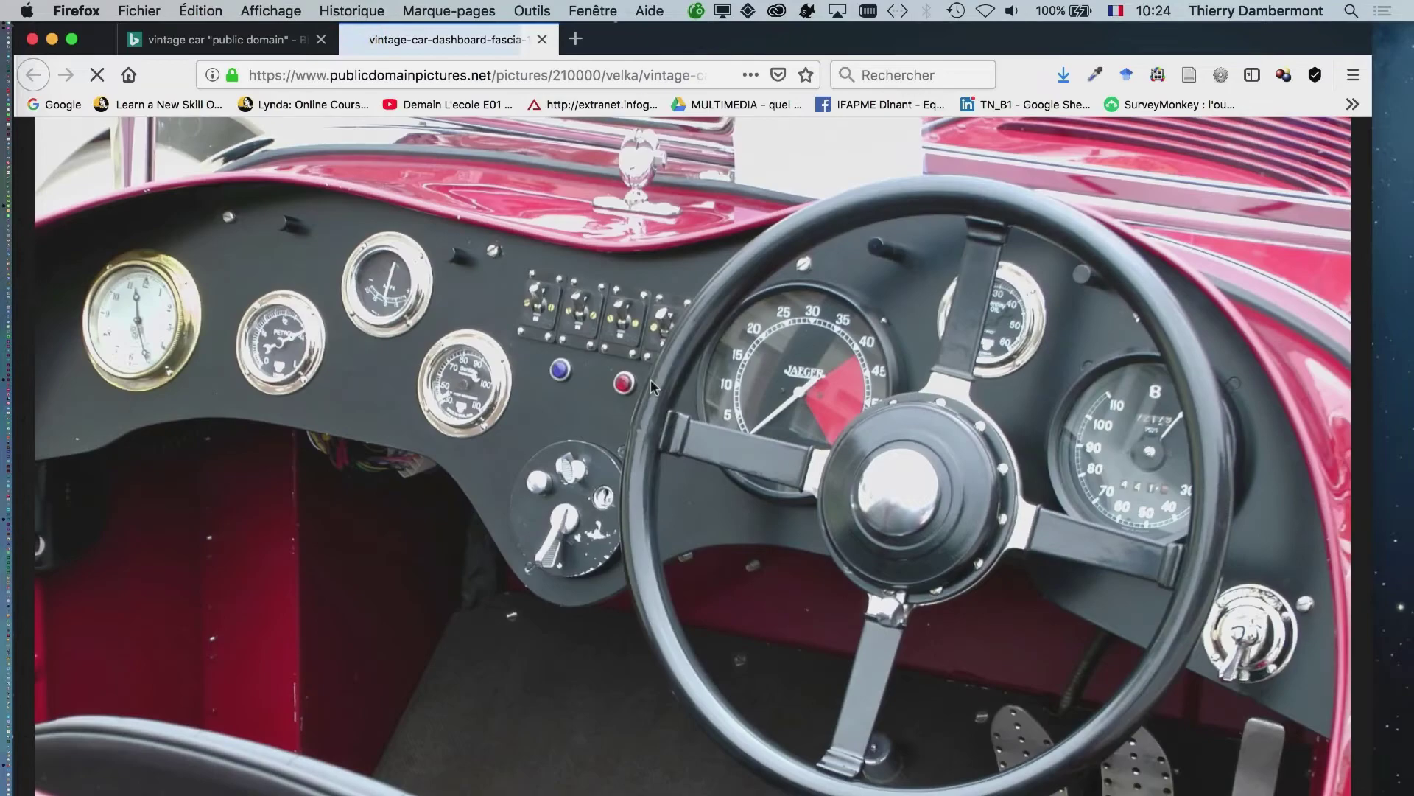
Step: Save the vintage car dashboard image in the Links folder under its suggested file name
{"action": "right_click", "coordinate": [651, 378]}
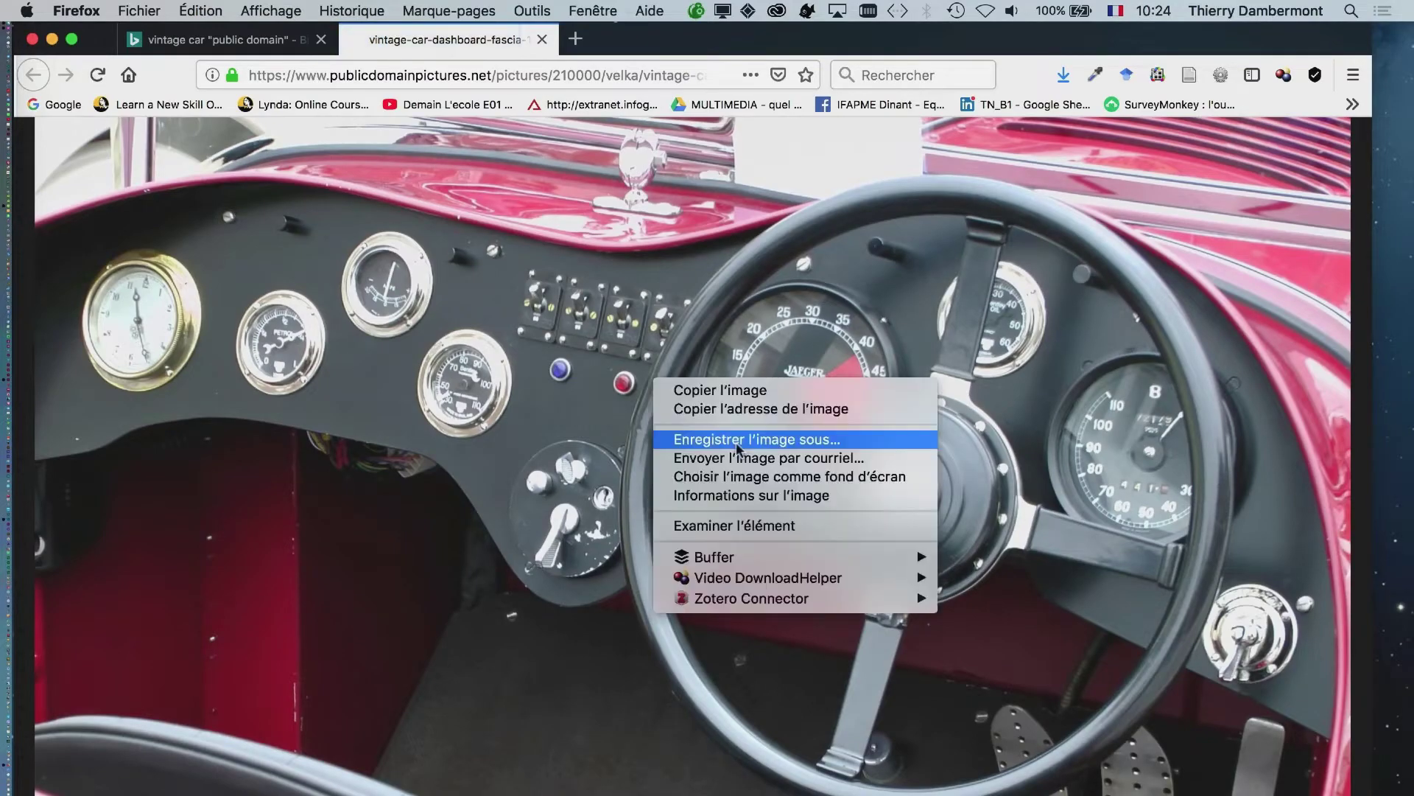
{"action": "left_click", "coordinate": [735, 439]}
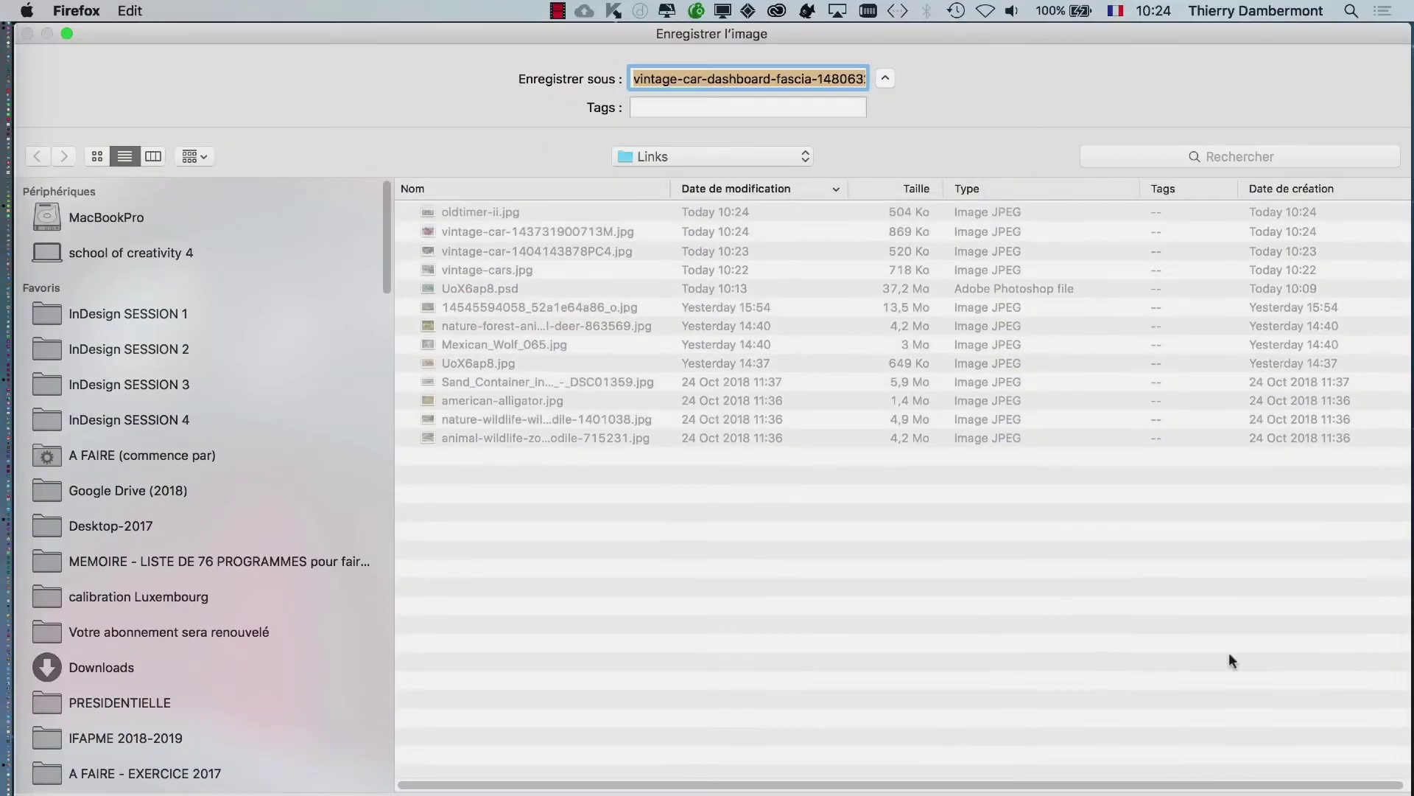
{"action": "key", "text": "Return"}
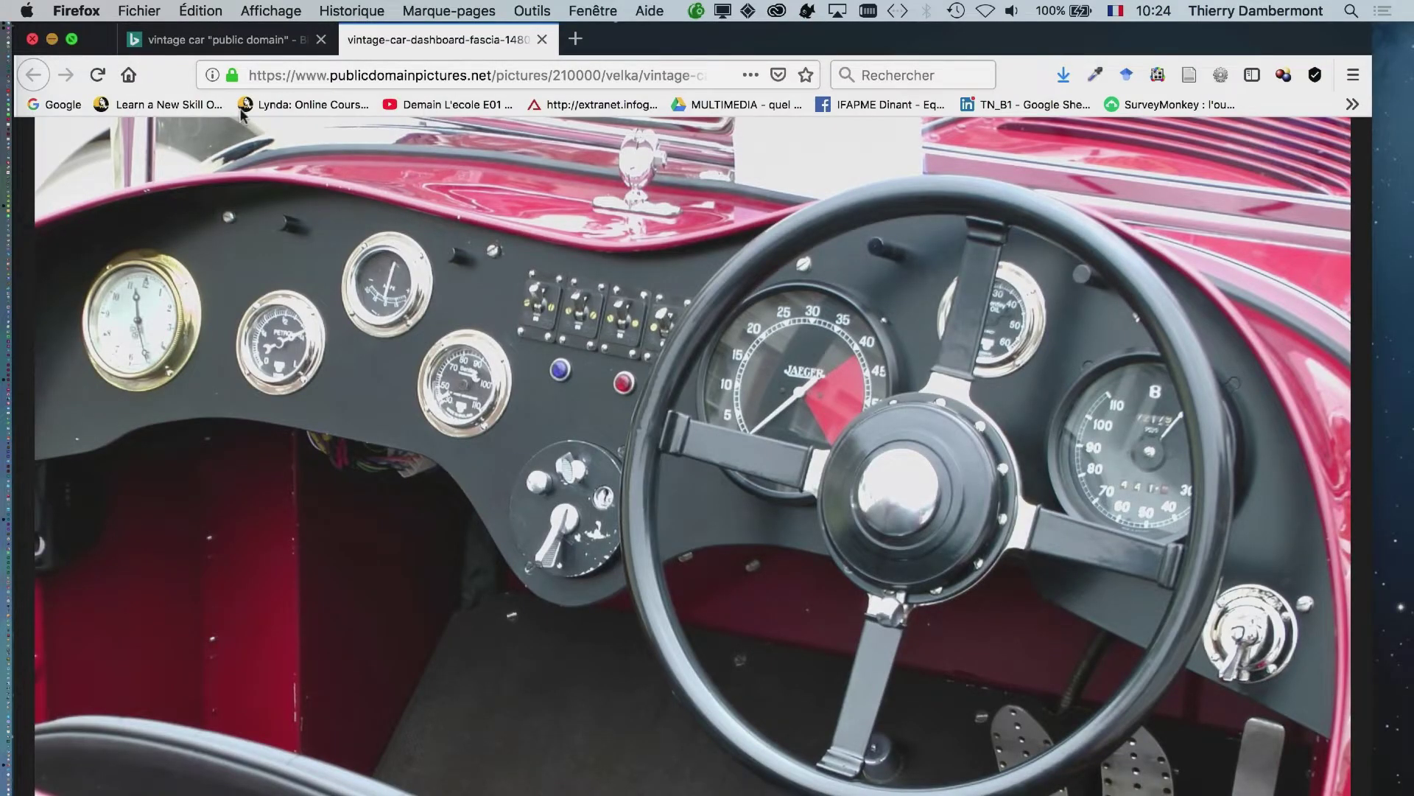
Step: Minimise the browser window, switch to InDesign and close the Links panel covering the document
{"action": "key", "text": "super+m"}
{"action": "key", "text": "super+Tab"}
{"action": "left_click", "coordinate": [601, 466]}
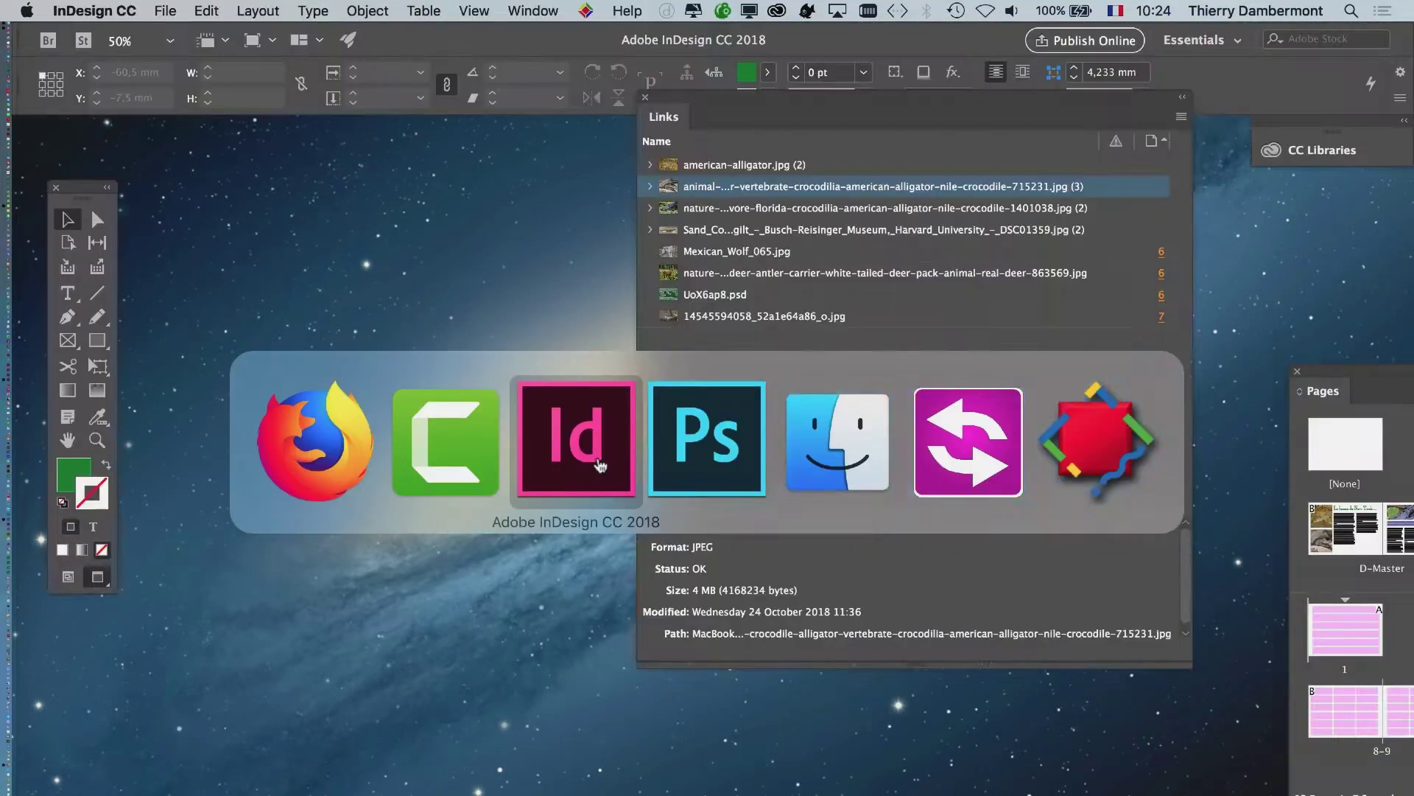
{"action": "left_click", "coordinate": [646, 98]}
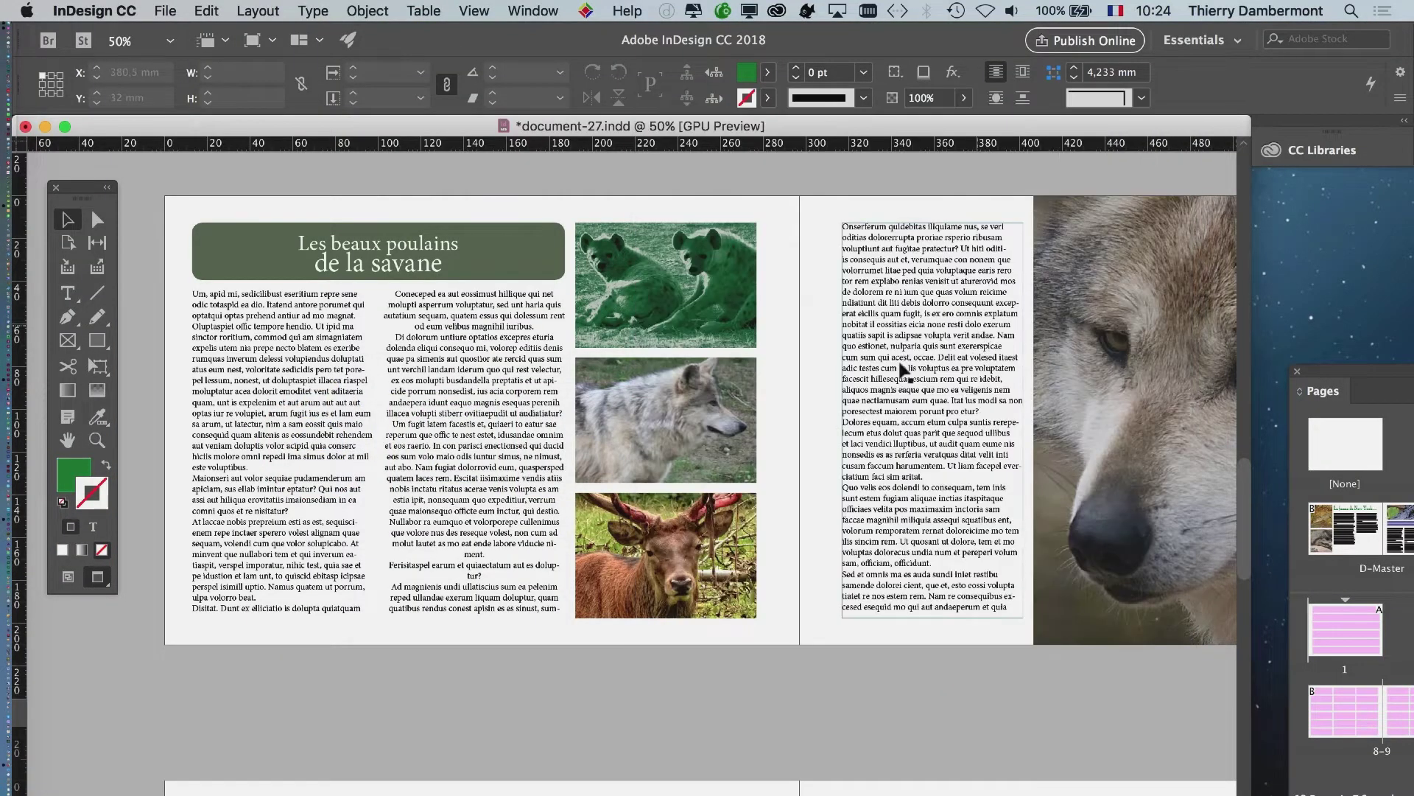
Step: Go to page 8 of the empty 8-9 spread and move the Pages panel clear of that page
{"action": "key", "text": "super+minus"}
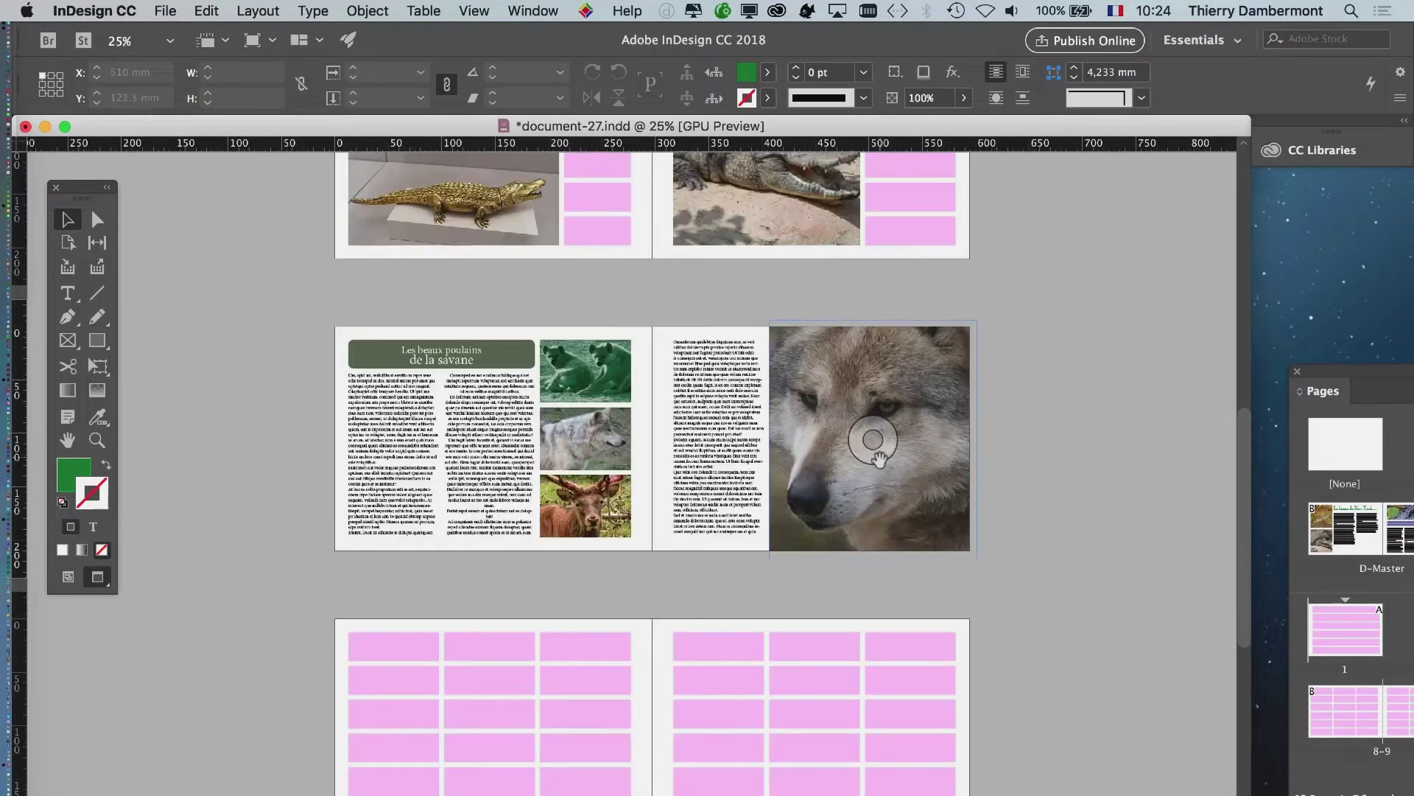
{"action": "scroll", "coordinate": [663, 332], "scroll_direction": "down", "scroll_amount": 6}
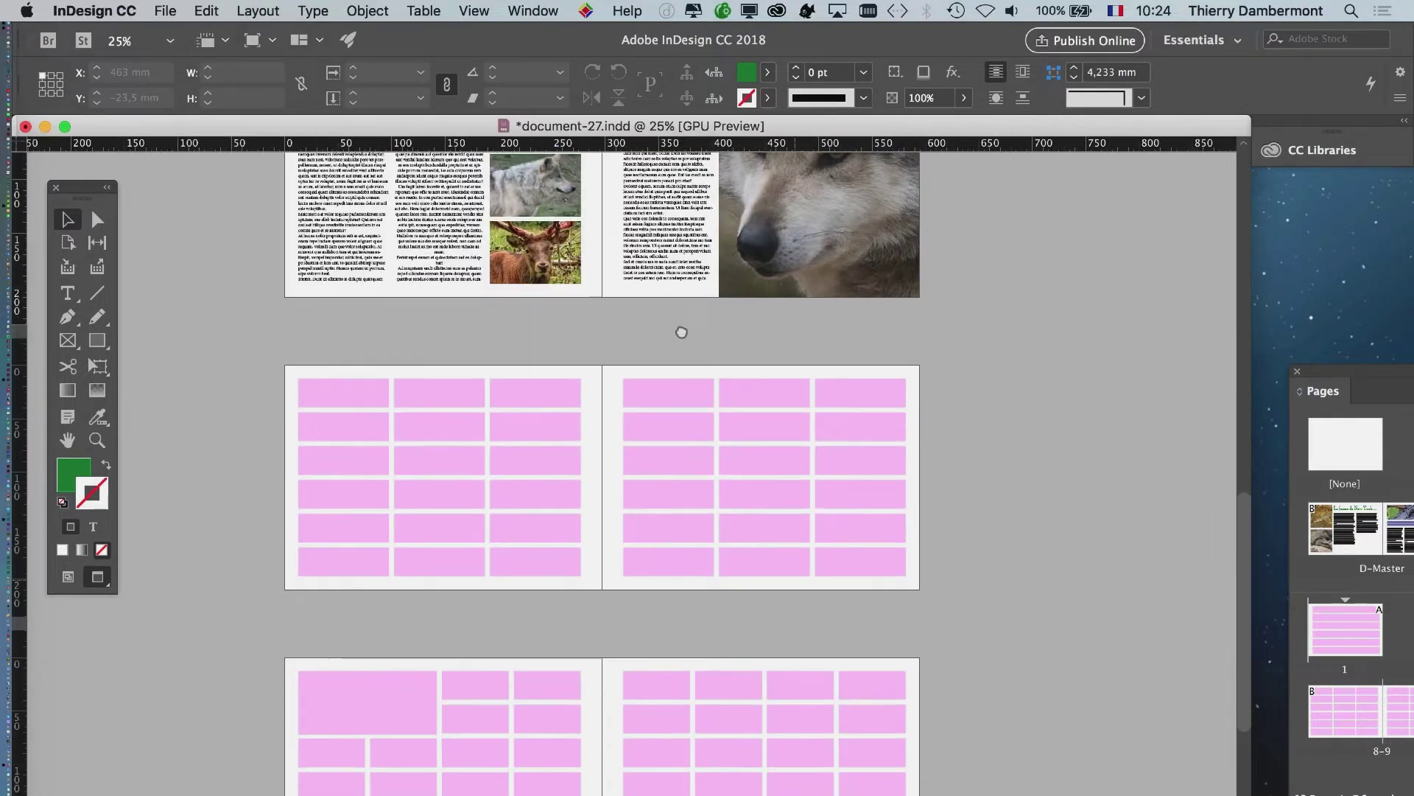
{"action": "left_click_drag", "start_coordinate": [1328, 372], "coordinate": [762, 165]}
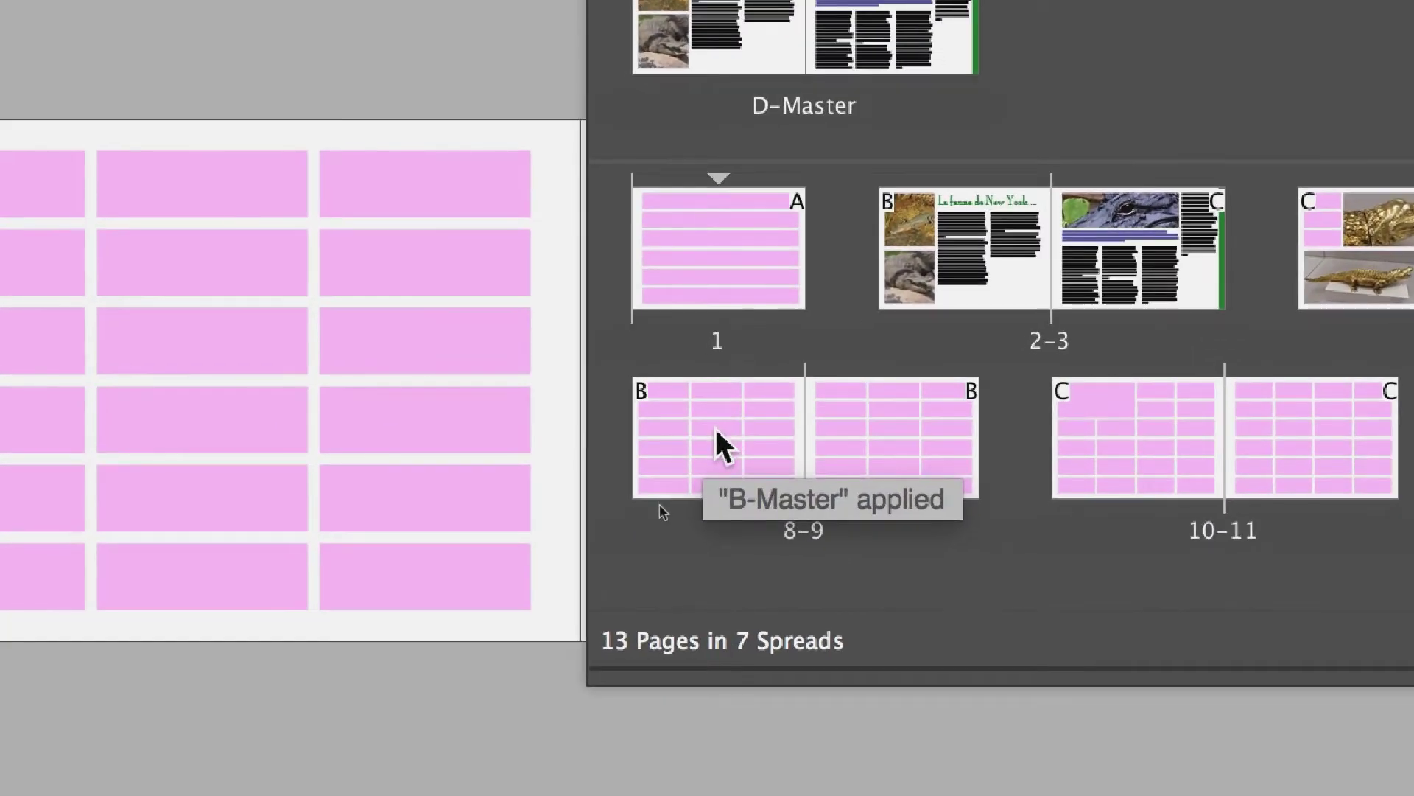
{"action": "double_click", "coordinate": [714, 428]}
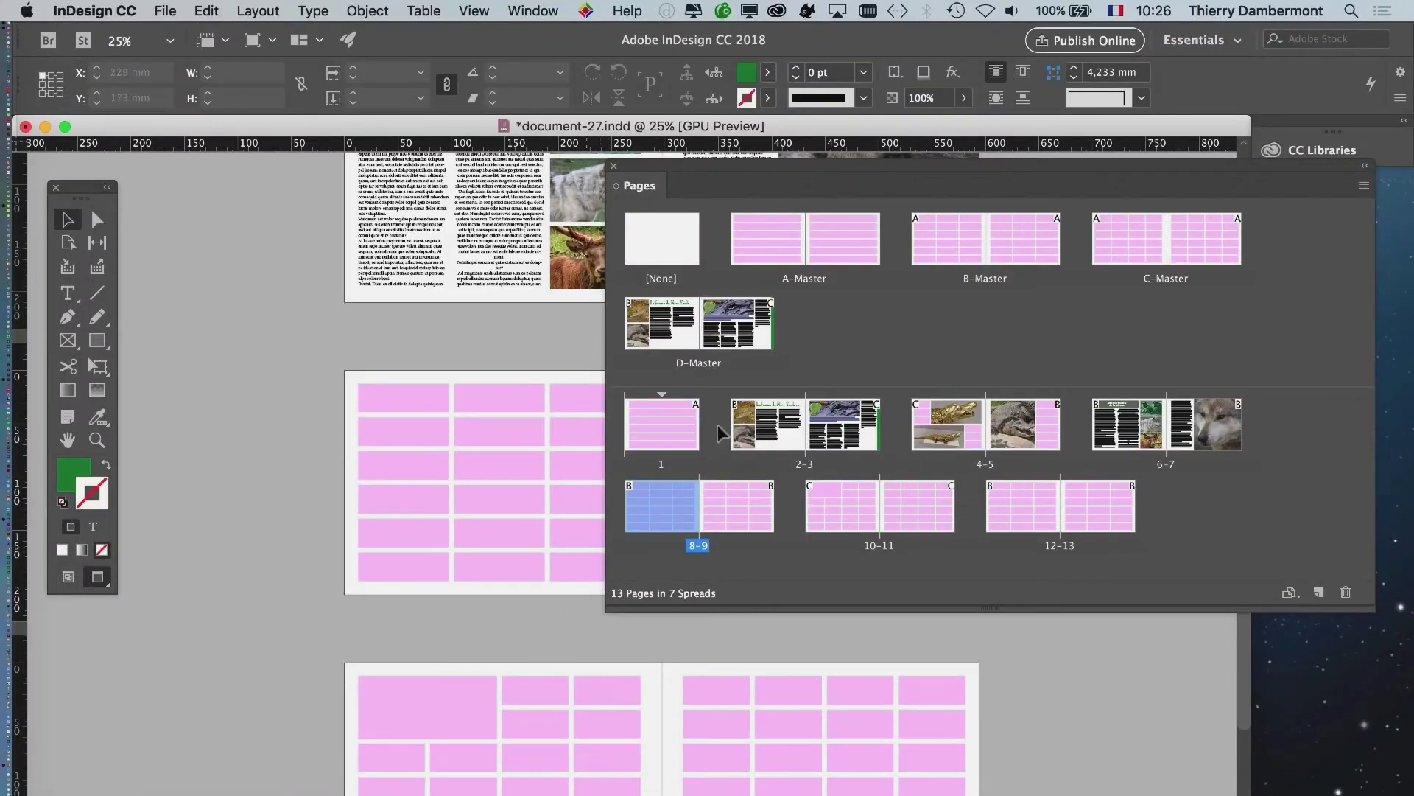
{"action": "left_click_drag", "start_coordinate": [698, 171], "coordinate": [932, 239]}
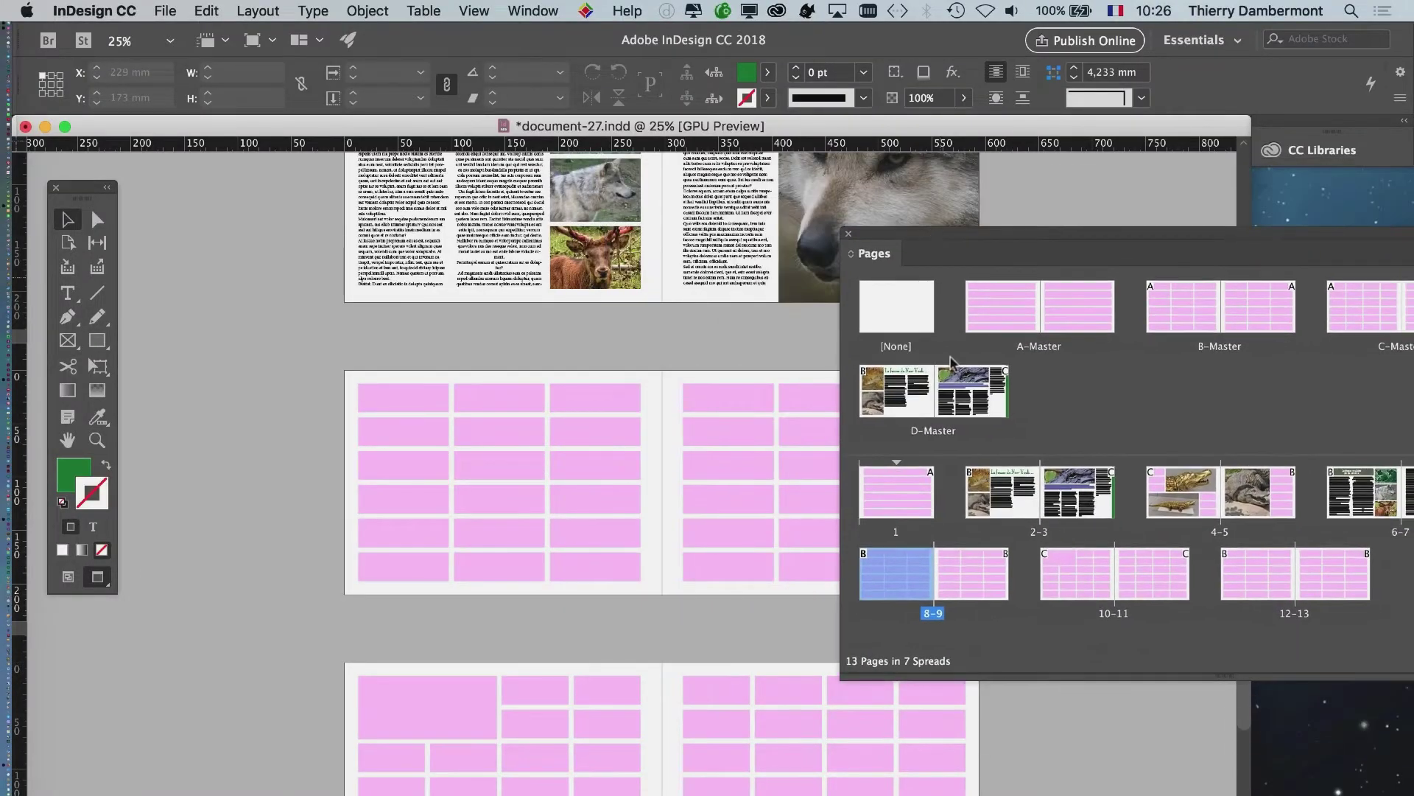
{"action": "scroll", "coordinate": [472, 538], "scroll_direction": "up", "scroll_amount": 2}
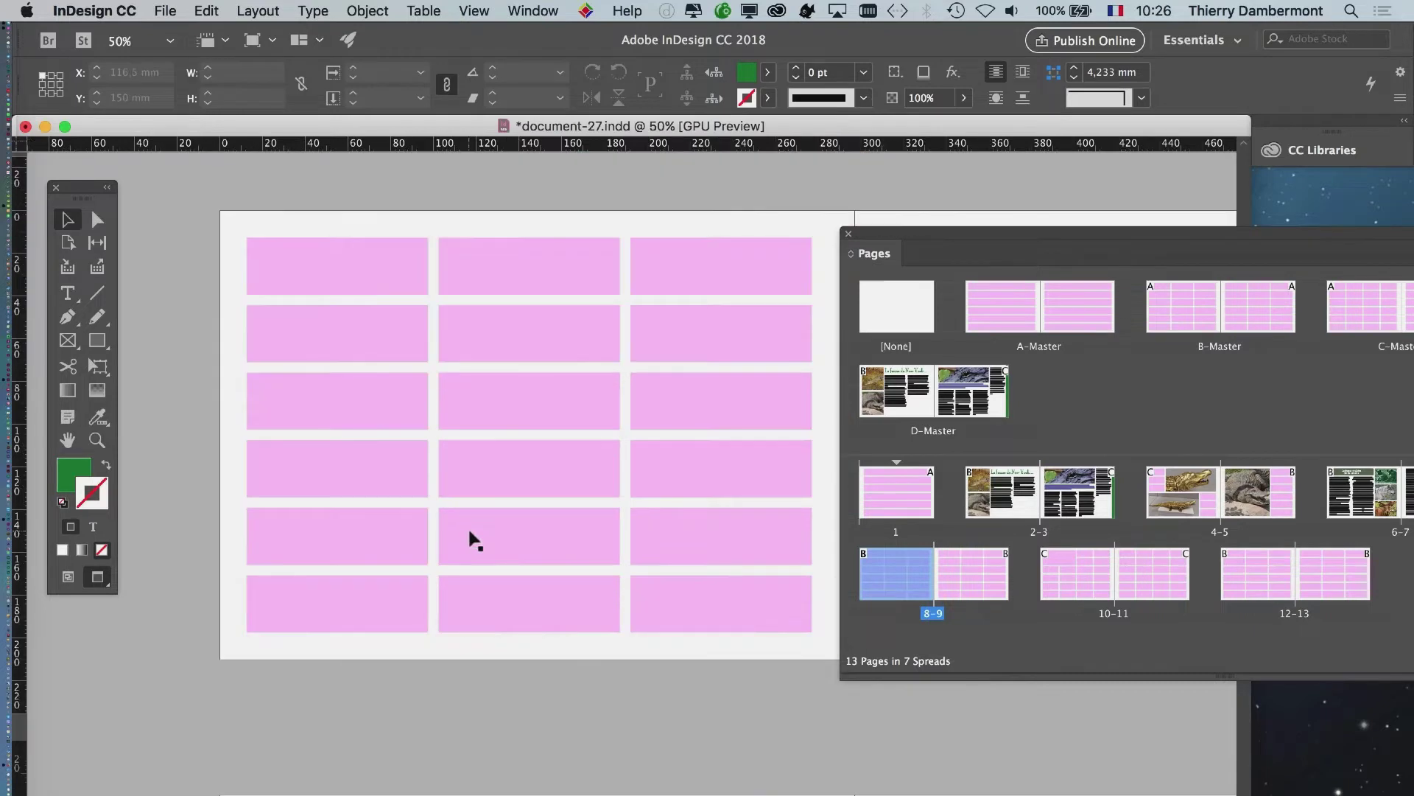
{"action": "left_click_drag", "start_coordinate": [912, 236], "coordinate": [946, 343]}
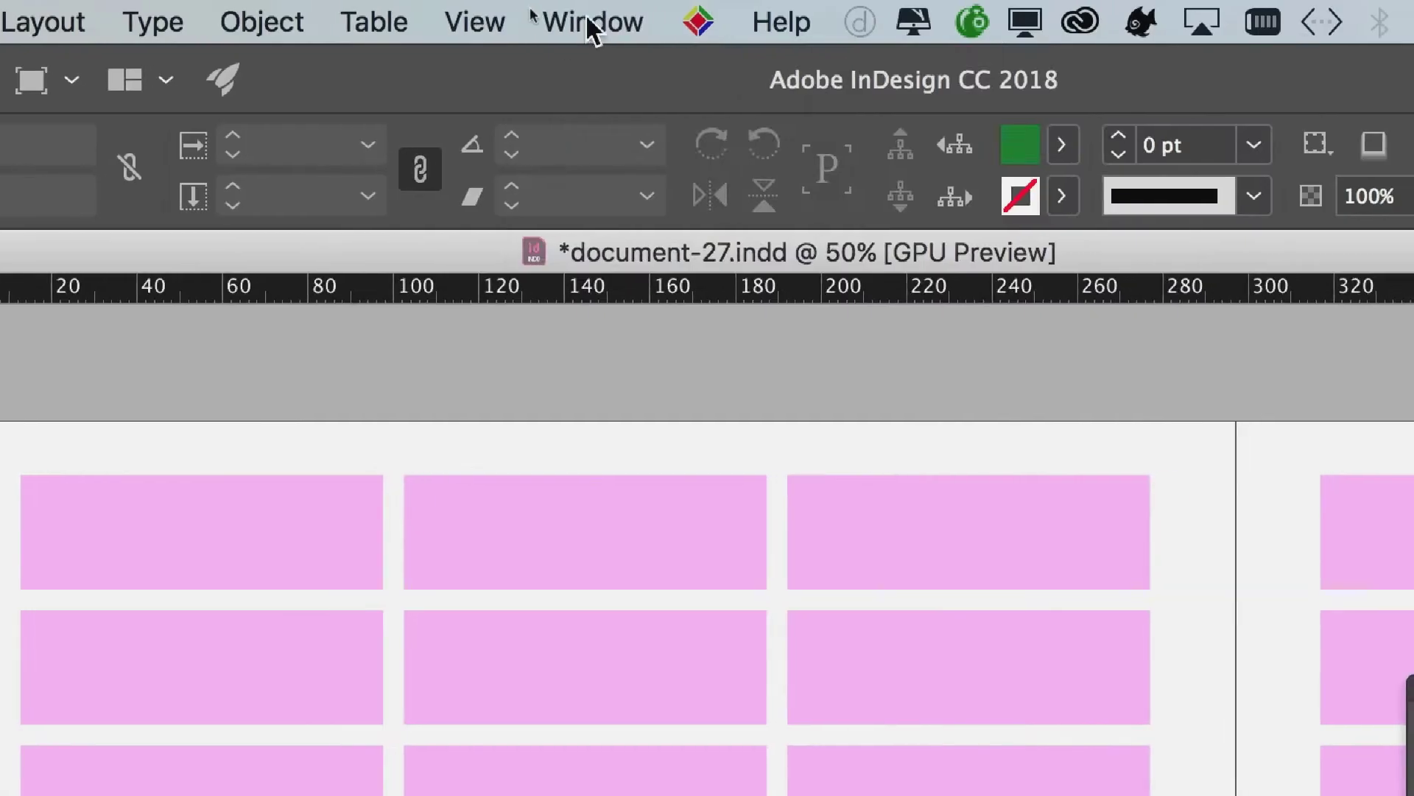
Step: Show the Layers panel and place it beside page 8, partly over the Pages panel
{"action": "left_click", "coordinate": [593, 23]}
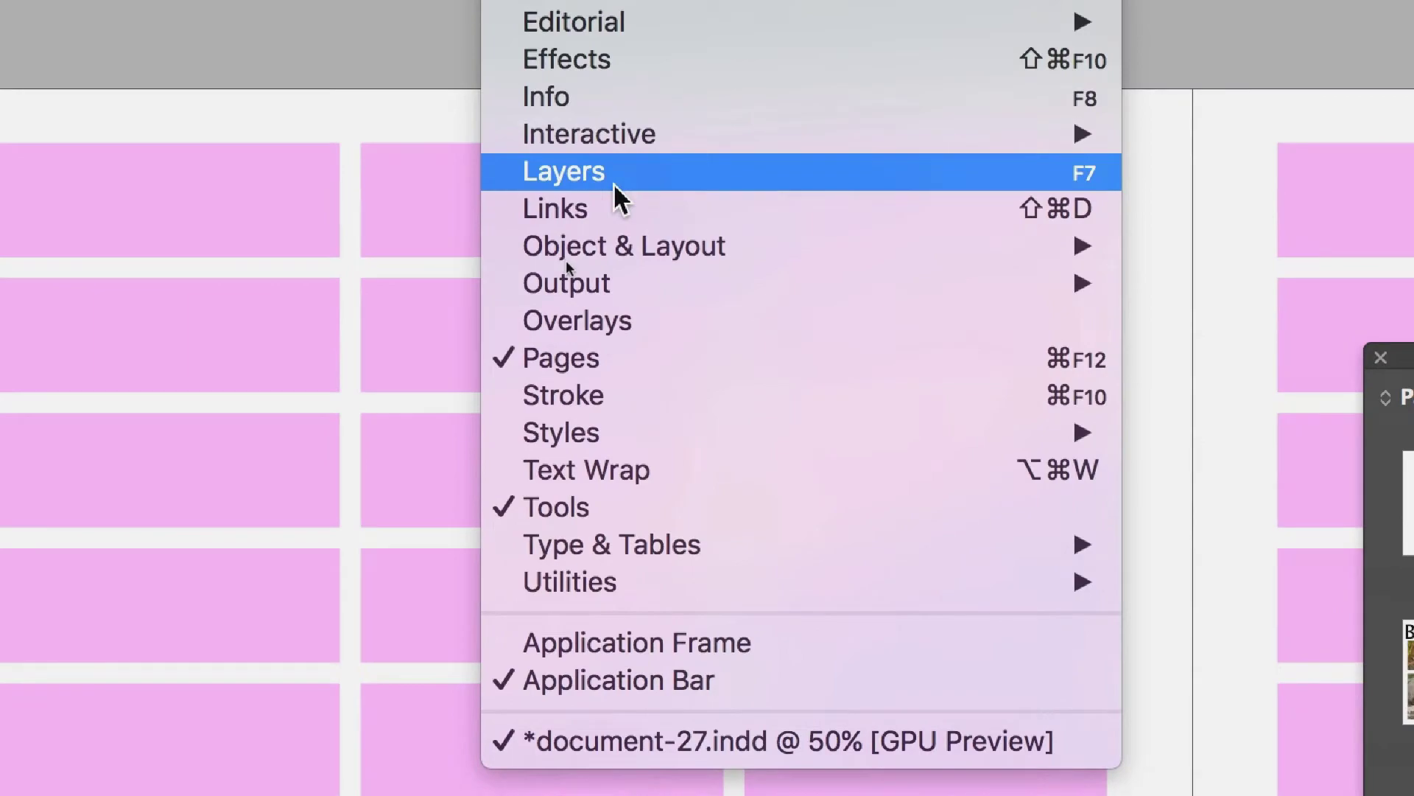
{"action": "left_click", "coordinate": [613, 180]}
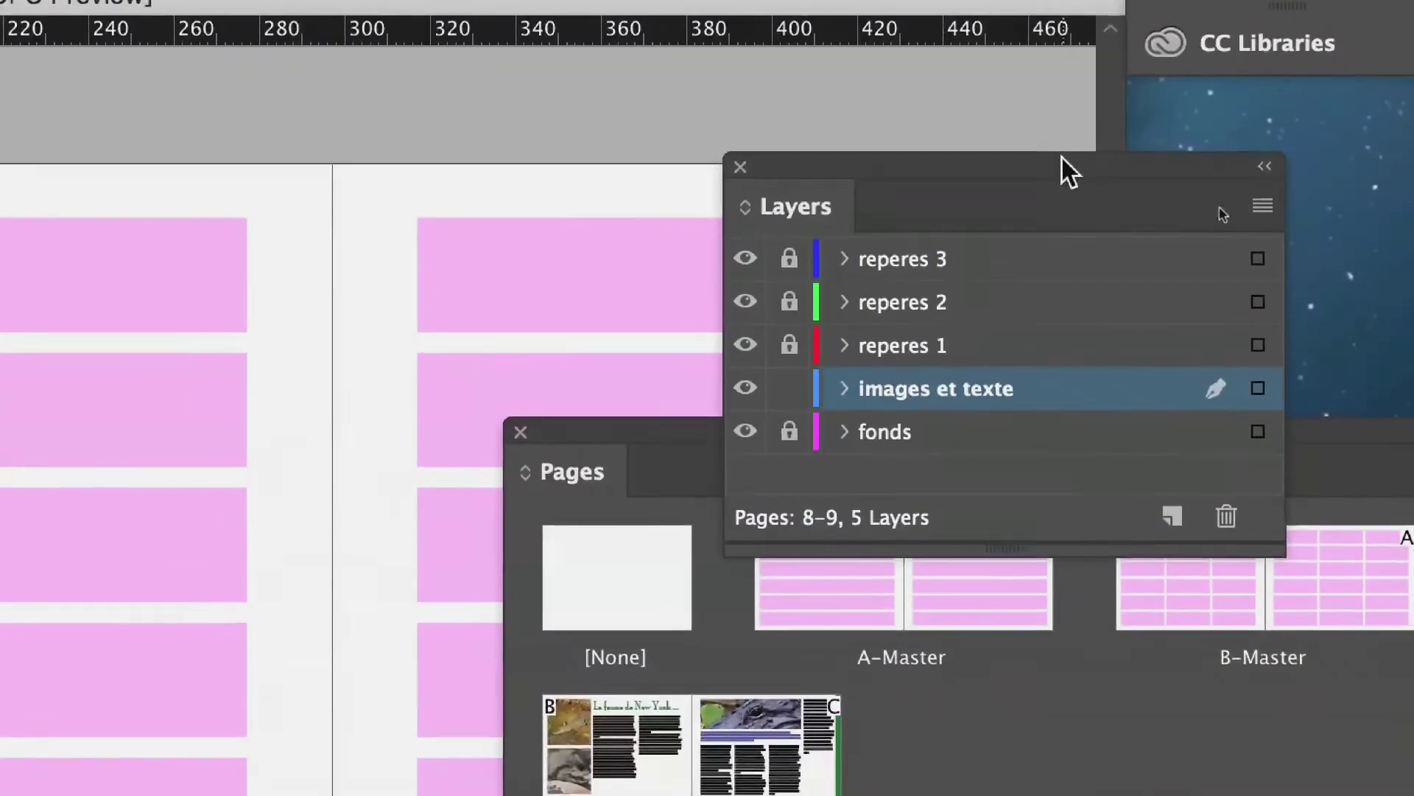
{"action": "left_click_drag", "start_coordinate": [1045, 300], "coordinate": [0, 430]}
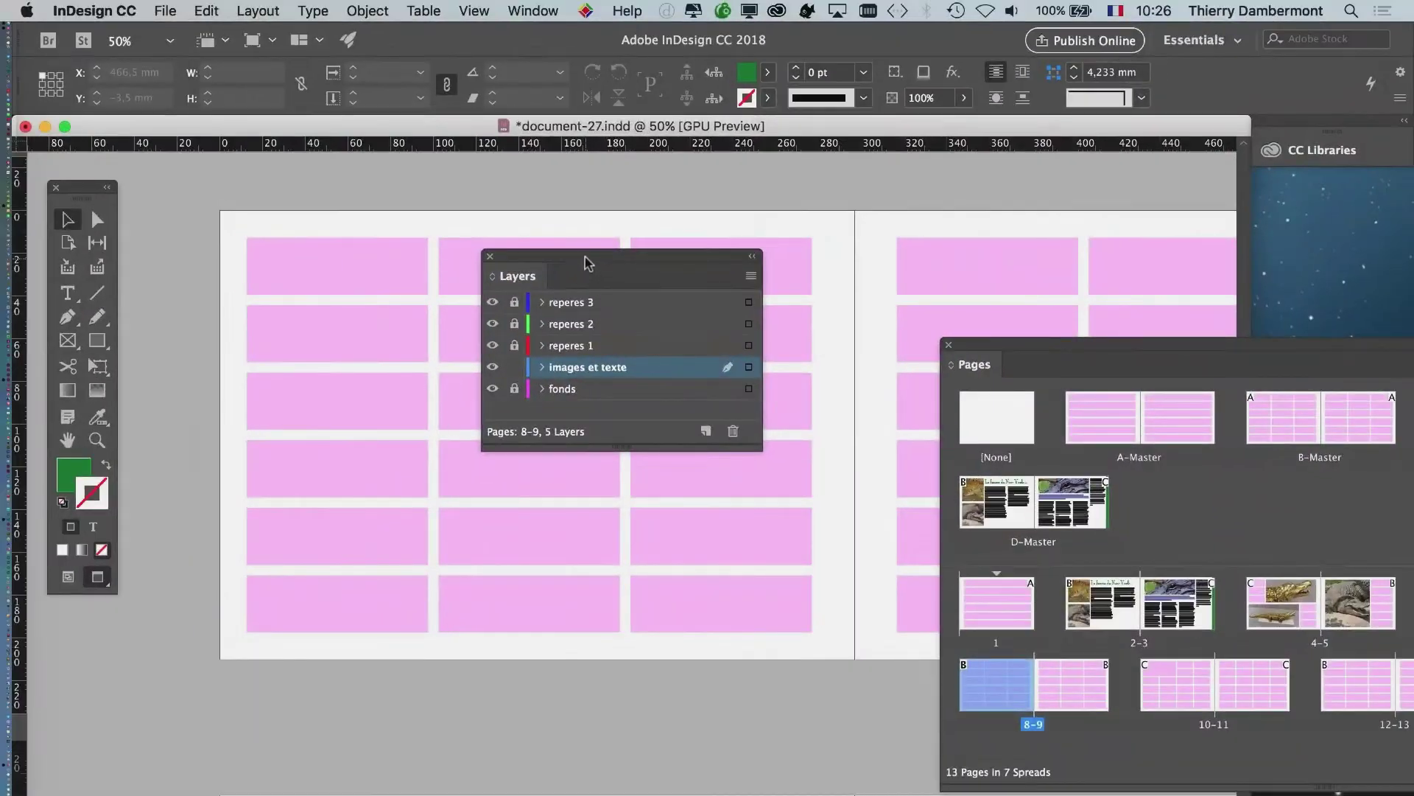
{"action": "left_click_drag", "start_coordinate": [587, 263], "coordinate": [1238, 233]}
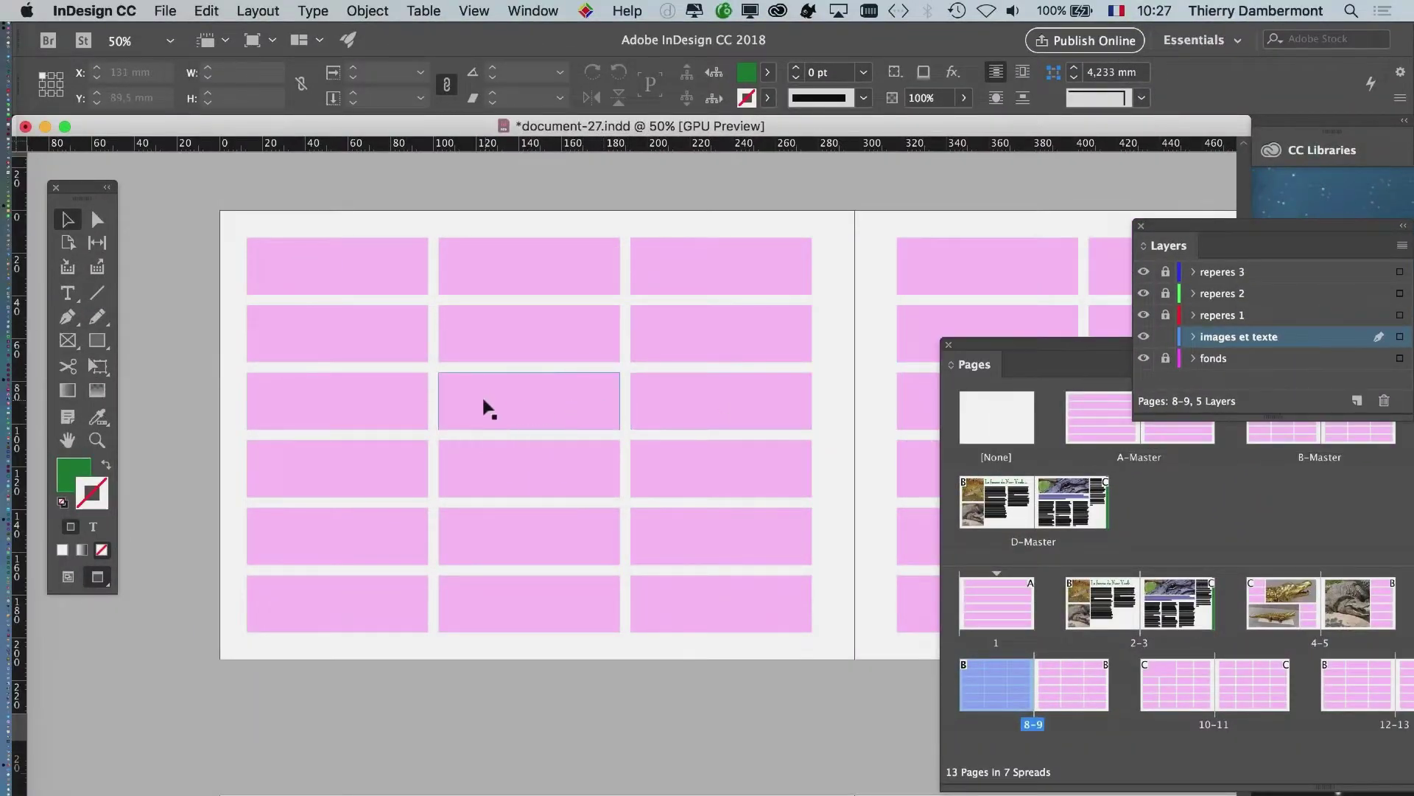
Step: Check several placeholder frames on page 8 individually and switch the screen mode to Normal so guides and frame edges show
{"action": "left_click", "coordinate": [344, 342]}
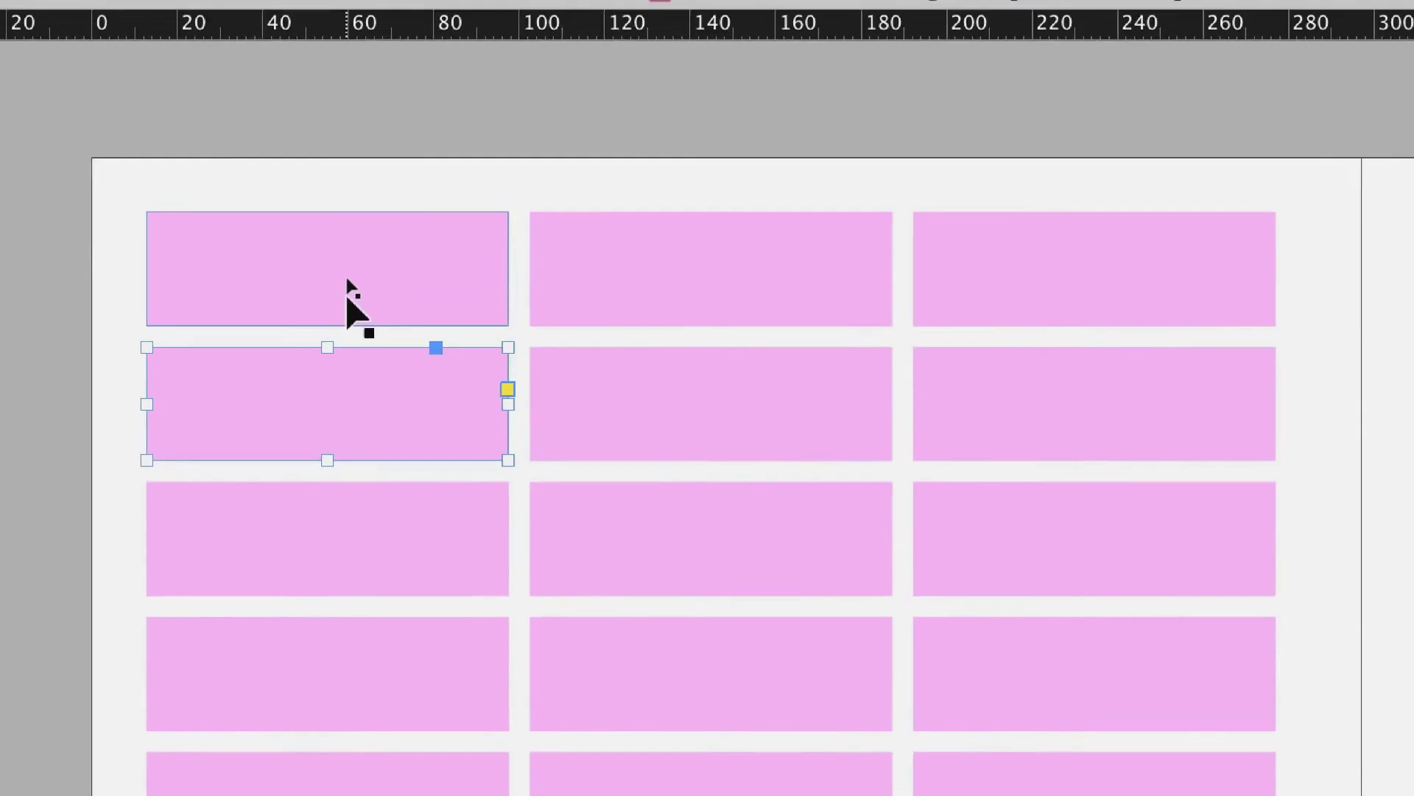
{"action": "left_click", "coordinate": [347, 299]}
{"action": "left_click", "coordinate": [720, 316]}
{"action": "left_click", "coordinate": [789, 420]}
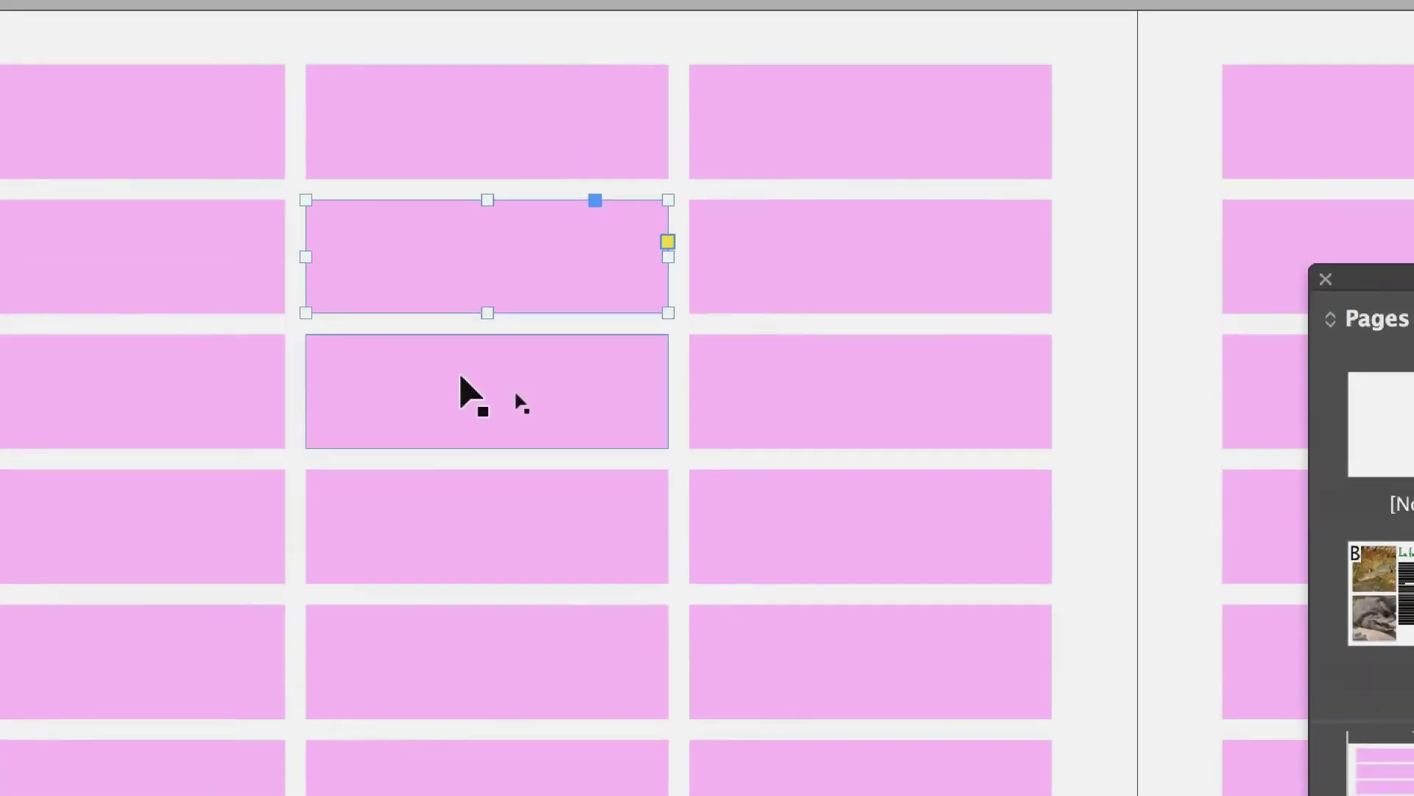
{"action": "left_click", "coordinate": [694, 543]}
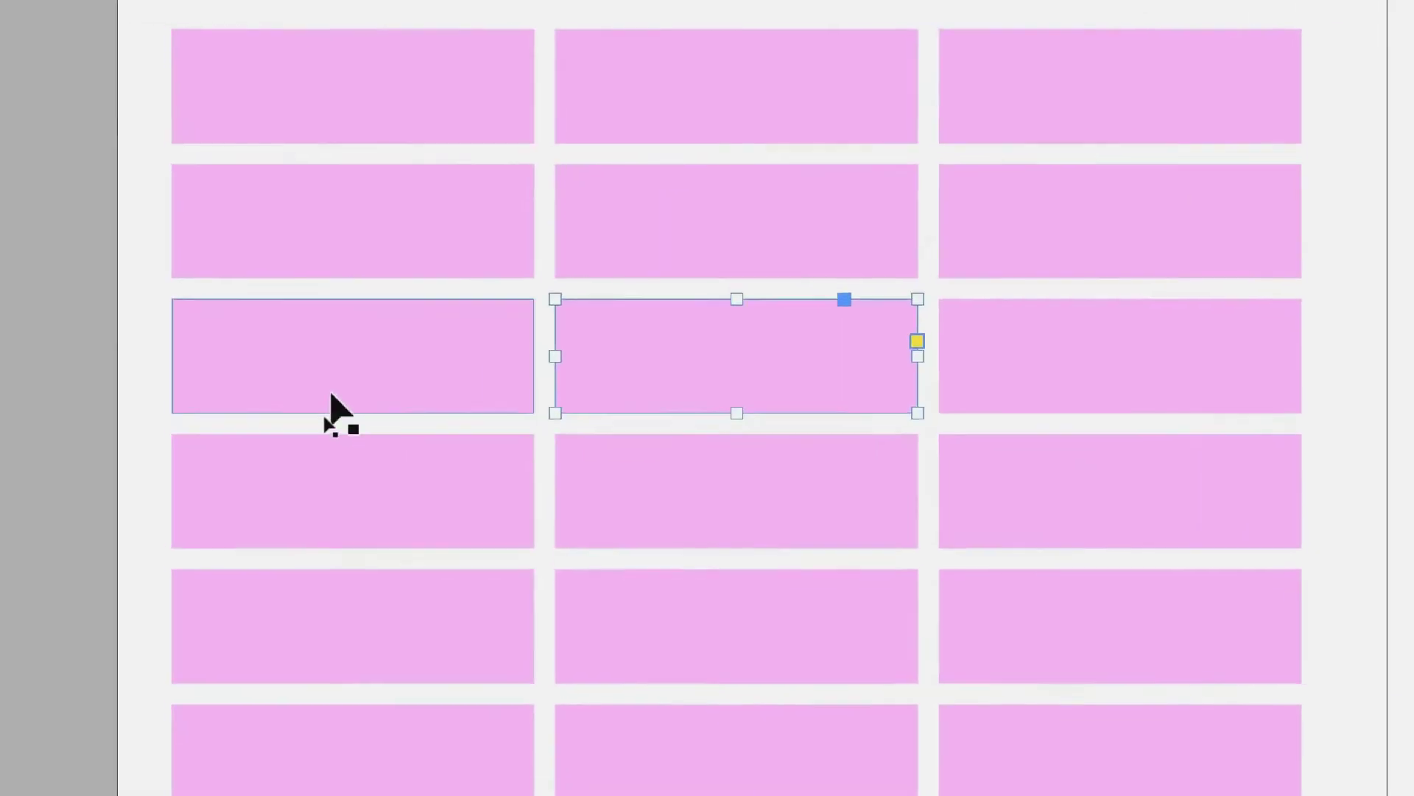
{"action": "left_click", "coordinate": [332, 398]}
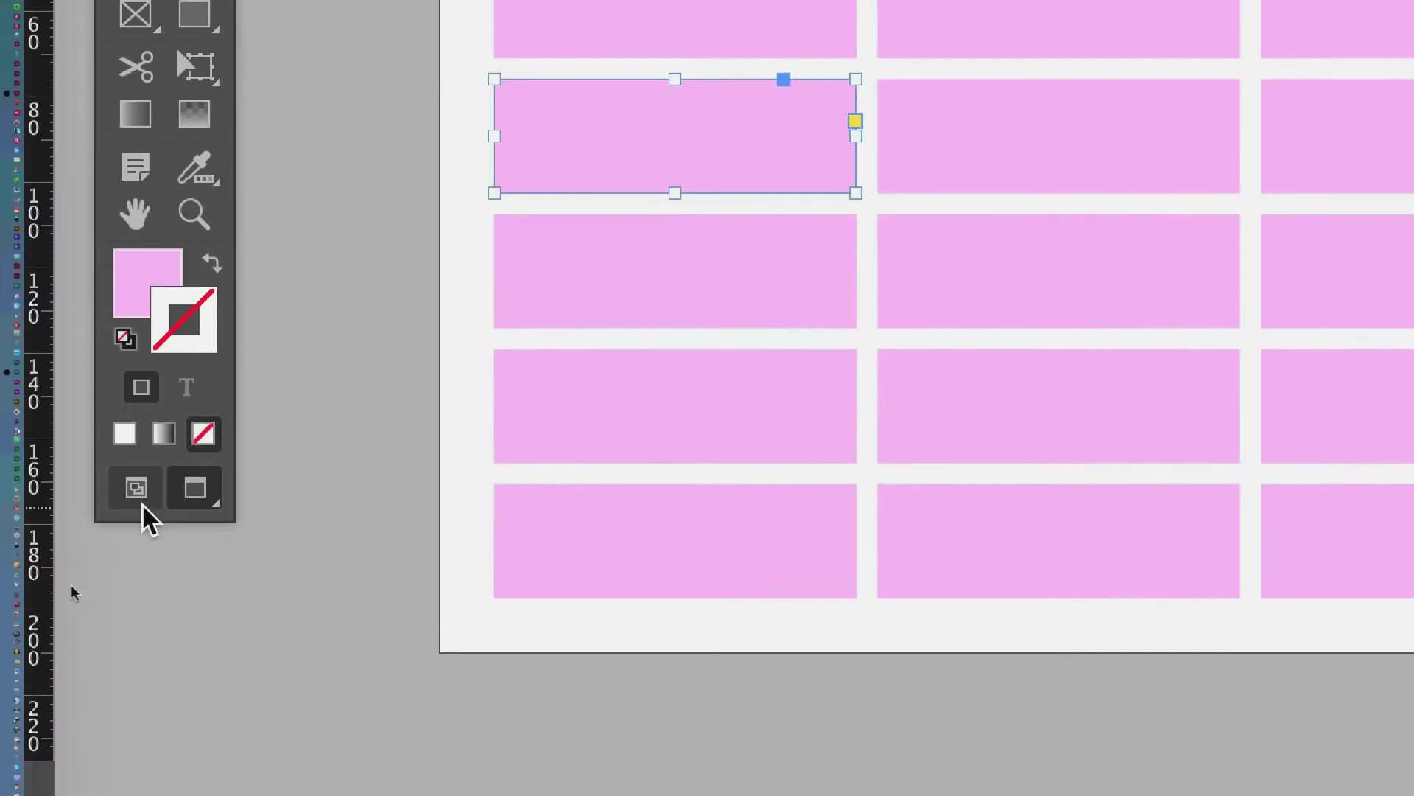
{"action": "left_click", "coordinate": [143, 504]}
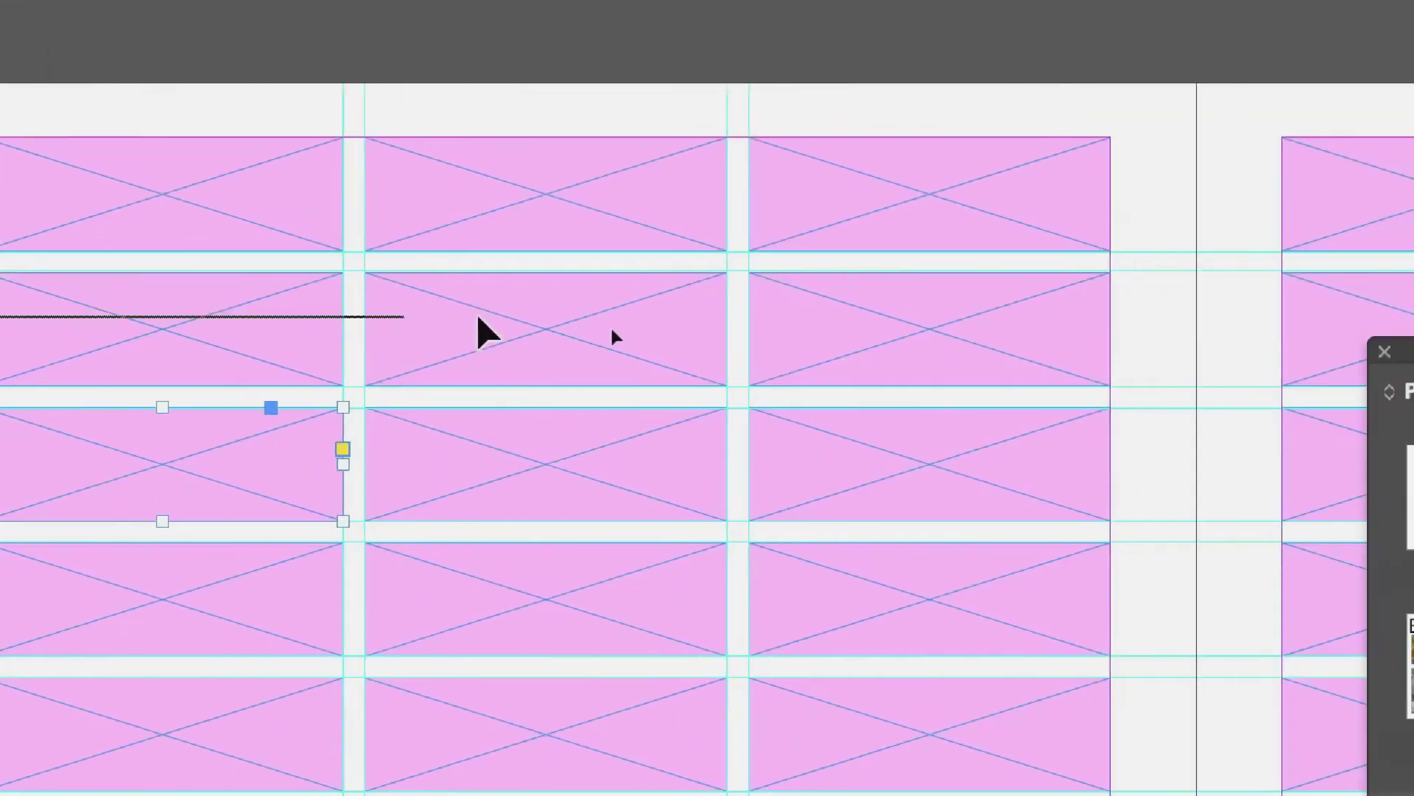
Step: Delete the second, fourth and sixth rows of placeholder frames on page 8
{"action": "left_click", "coordinate": [490, 335]}
{"action": "left_click", "coordinate": [289, 332]}
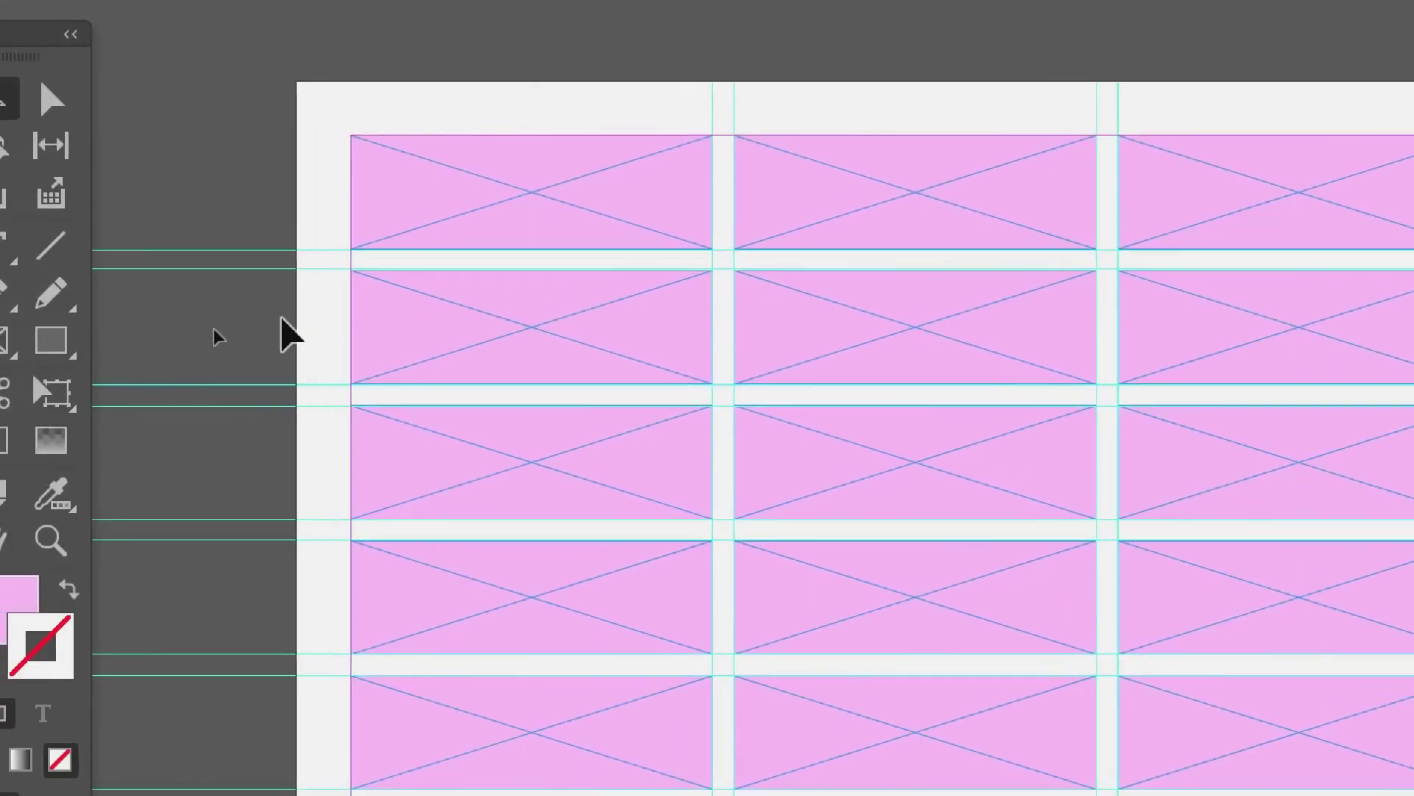
{"action": "left_click_drag", "start_coordinate": [283, 322], "coordinate": [1283, 335]}
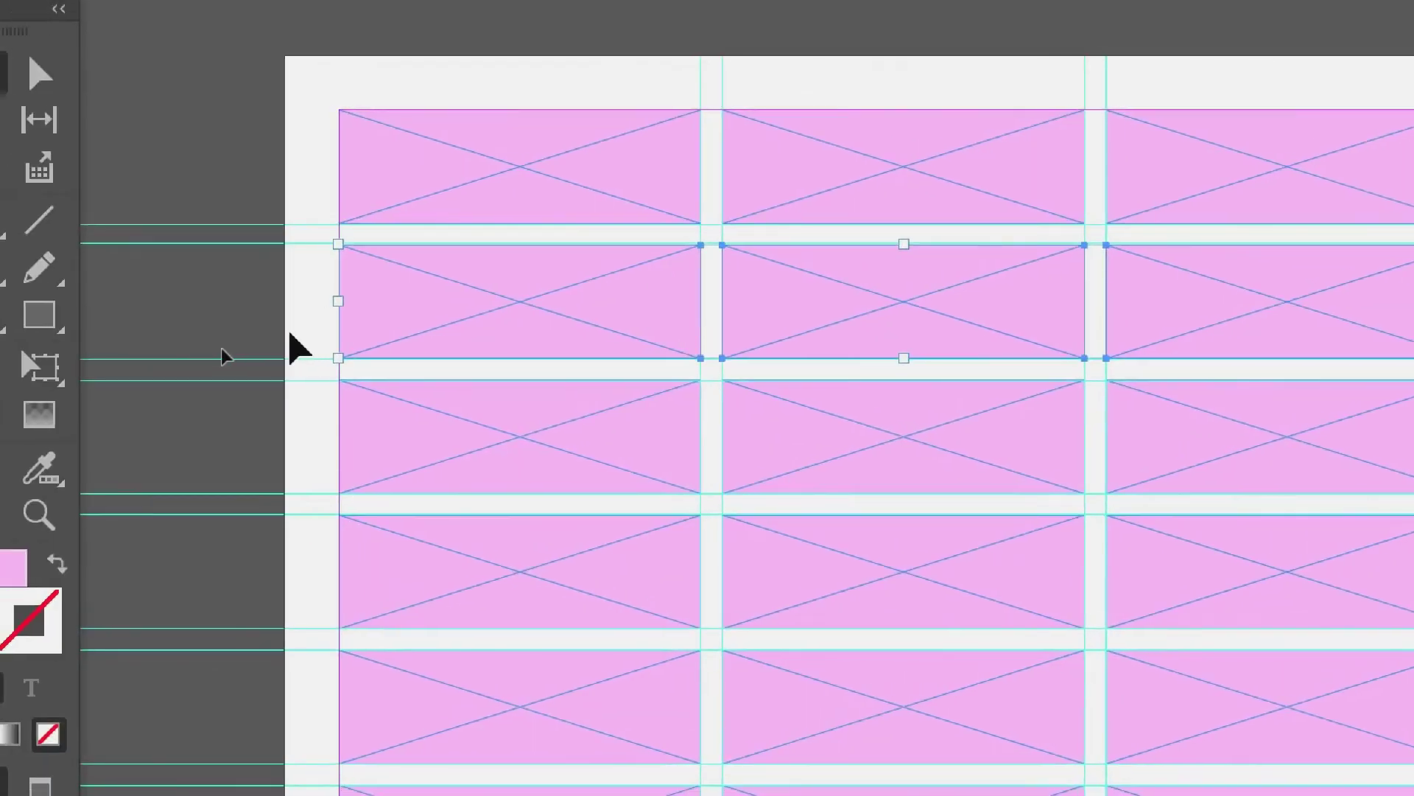
{"action": "key", "text": "Delete"}
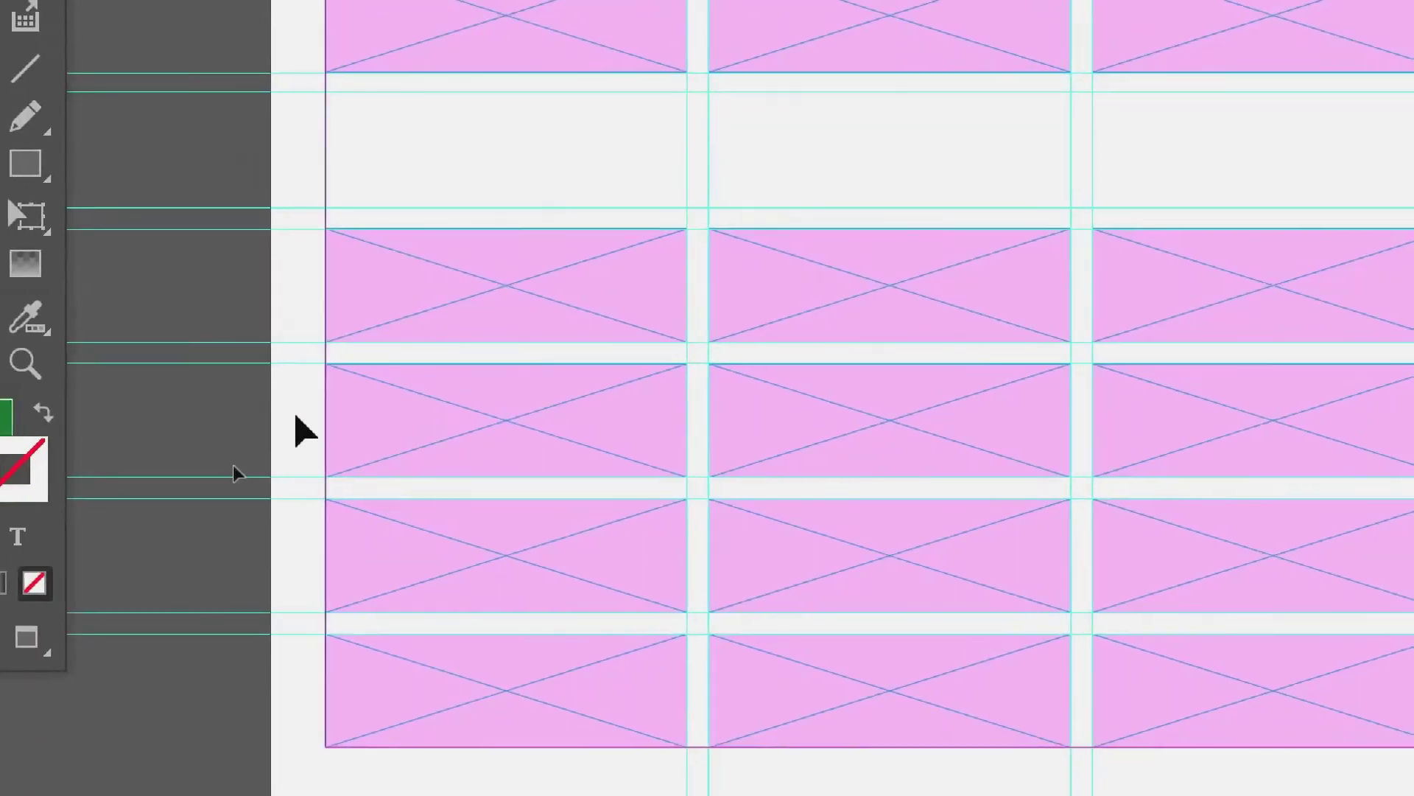
{"action": "left_click_drag", "start_coordinate": [297, 416], "coordinate": [921, 416]}
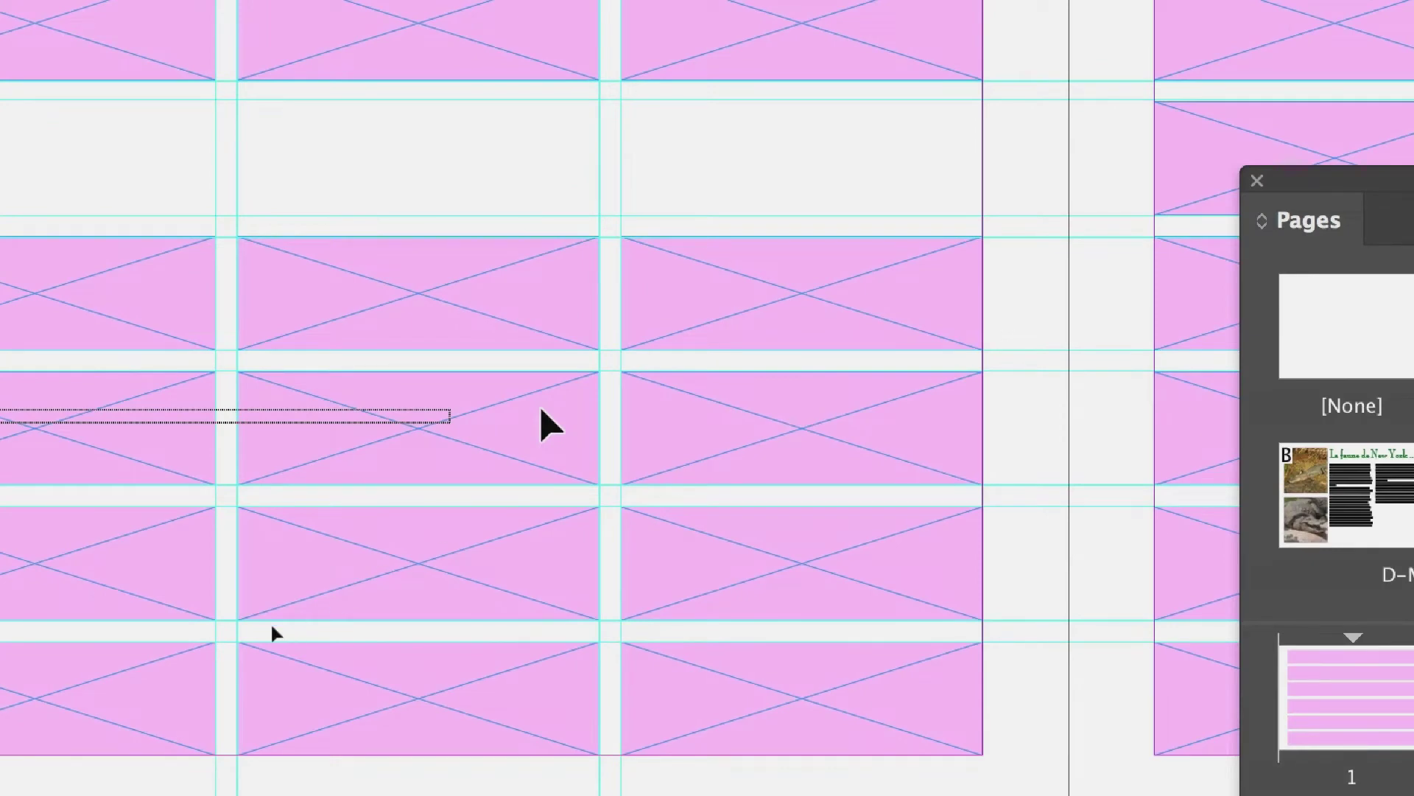
{"action": "left_click_drag", "start_coordinate": [541, 410], "coordinate": [663, 417]}
{"action": "key", "text": "Delete"}
{"action": "left_click_drag", "start_coordinate": [0, 726], "coordinate": [783, 726]}
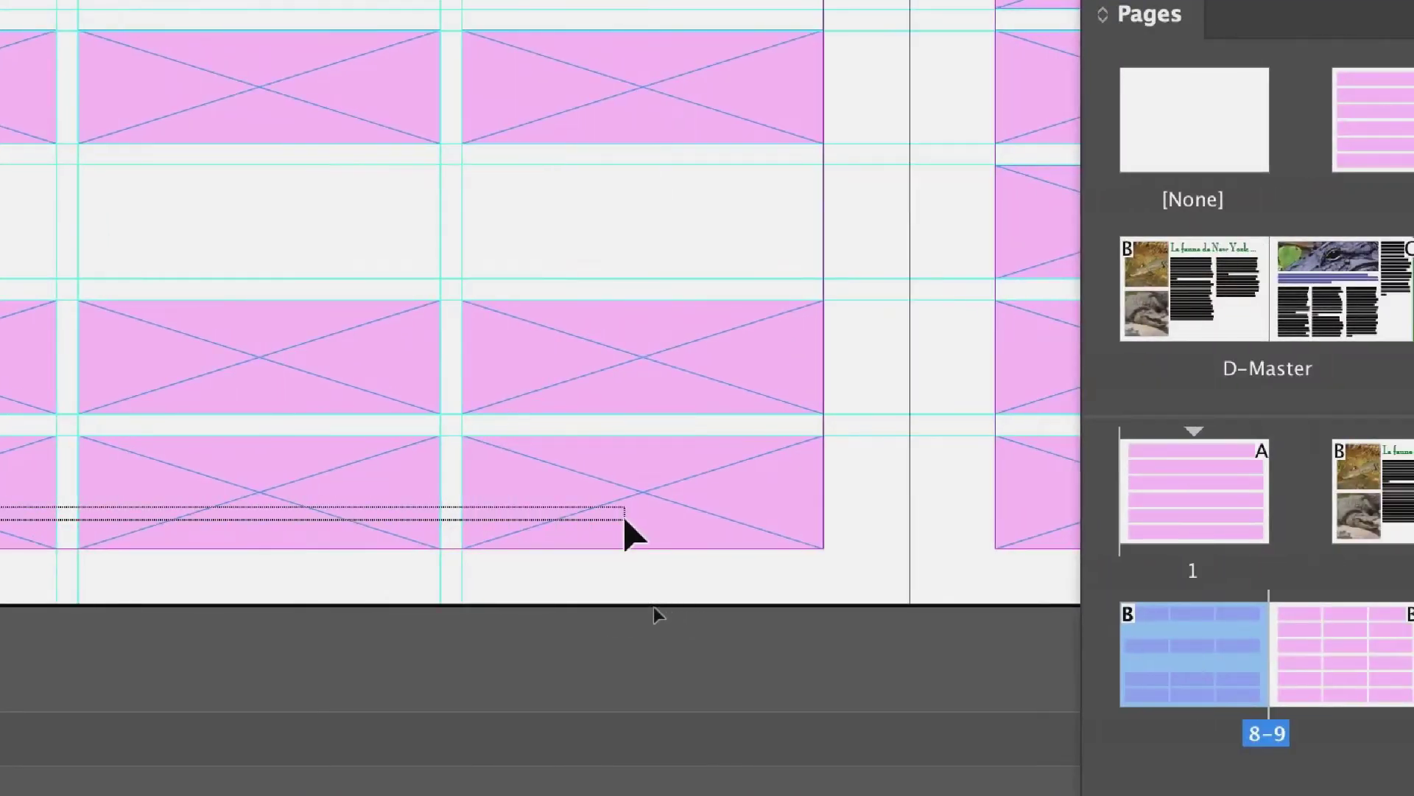
{"action": "left_click_drag", "start_coordinate": [625, 517], "coordinate": [625, 518]}
{"action": "key", "text": "Delete"}
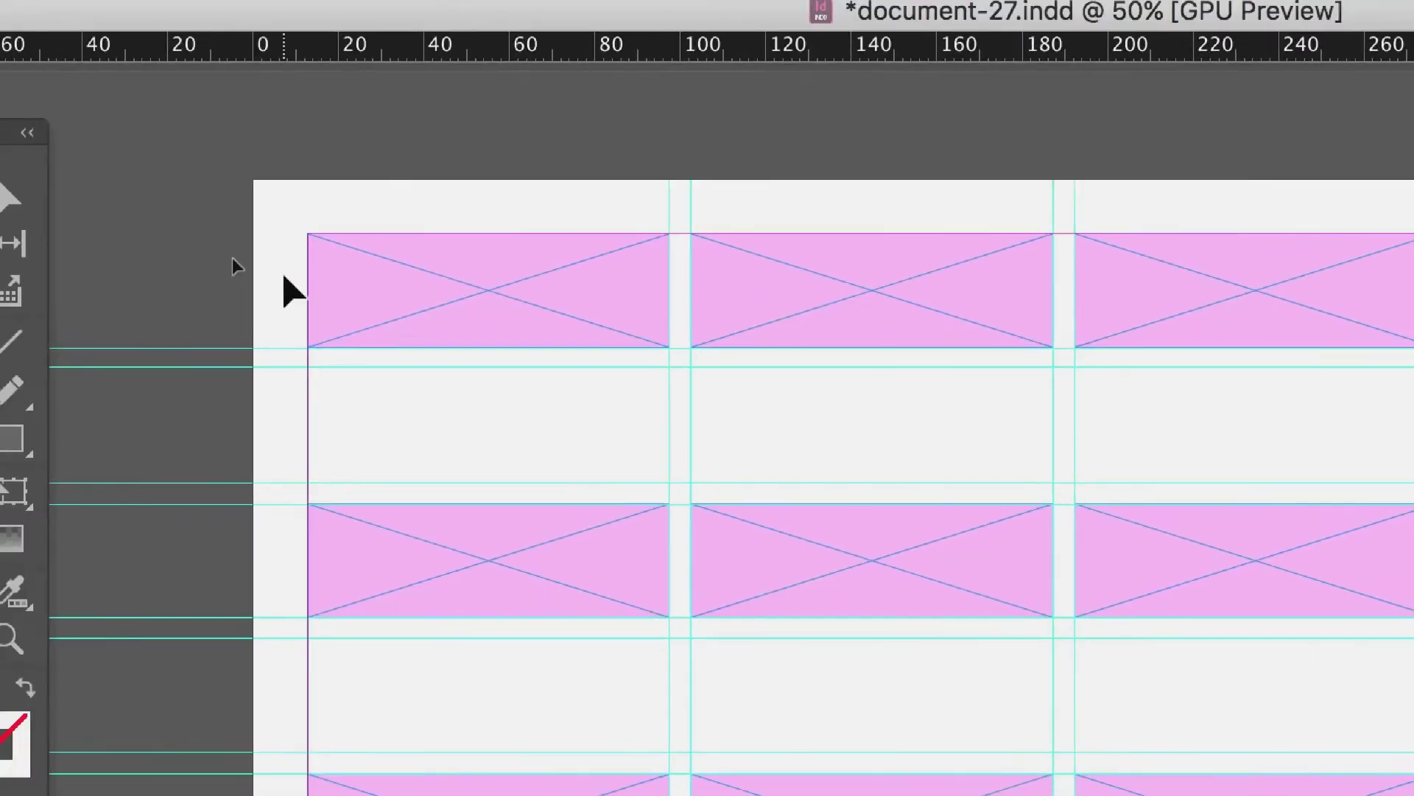
Step: Extend each of the three remaining rows of frames on page 8 downward over the empty row beneath, aligned to the guides
{"action": "left_click_drag", "start_coordinate": [284, 276], "coordinate": [943, 347]}
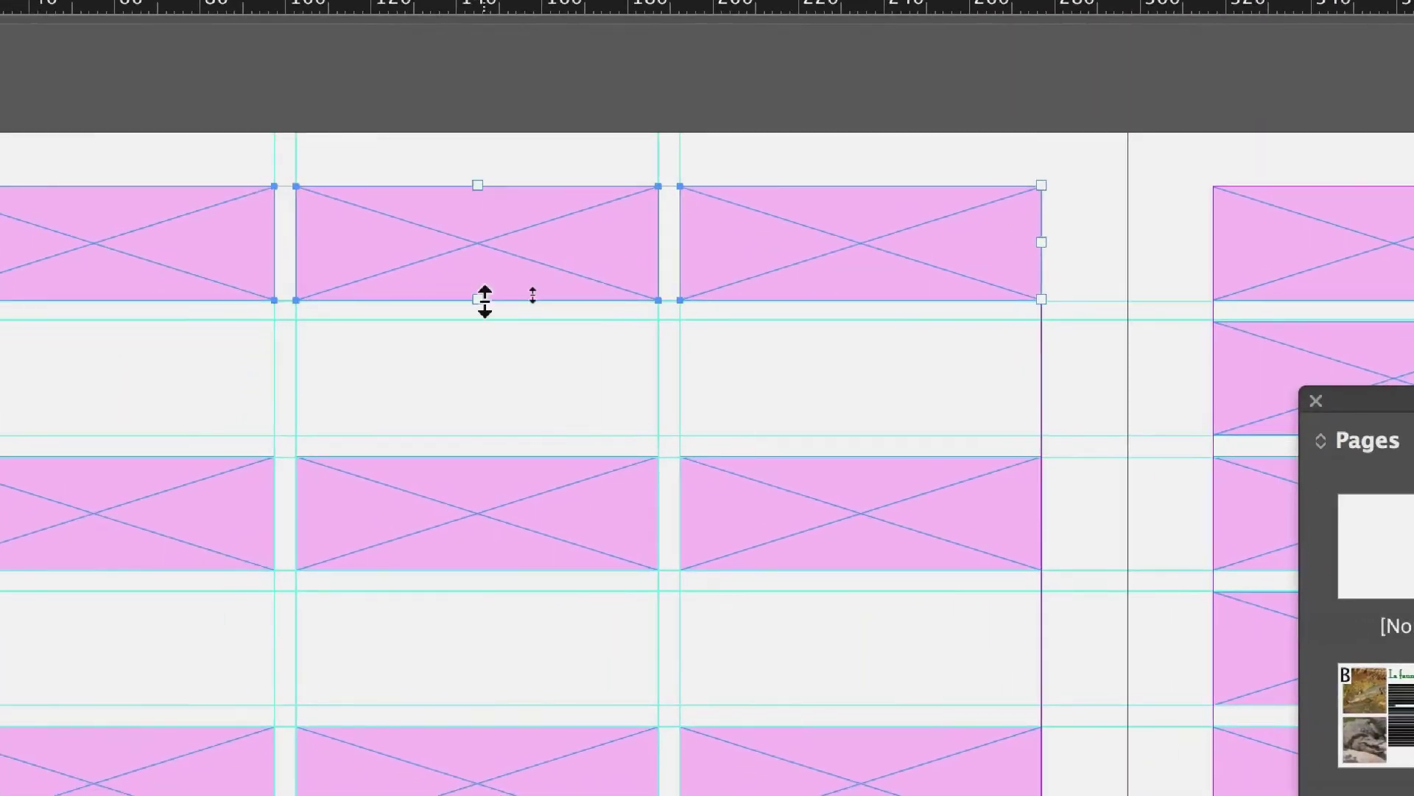
{"action": "left_click_drag", "start_coordinate": [458, 304], "coordinate": [459, 436]}
{"action": "left_click_drag", "start_coordinate": [485, 351], "coordinate": [483, 353]}
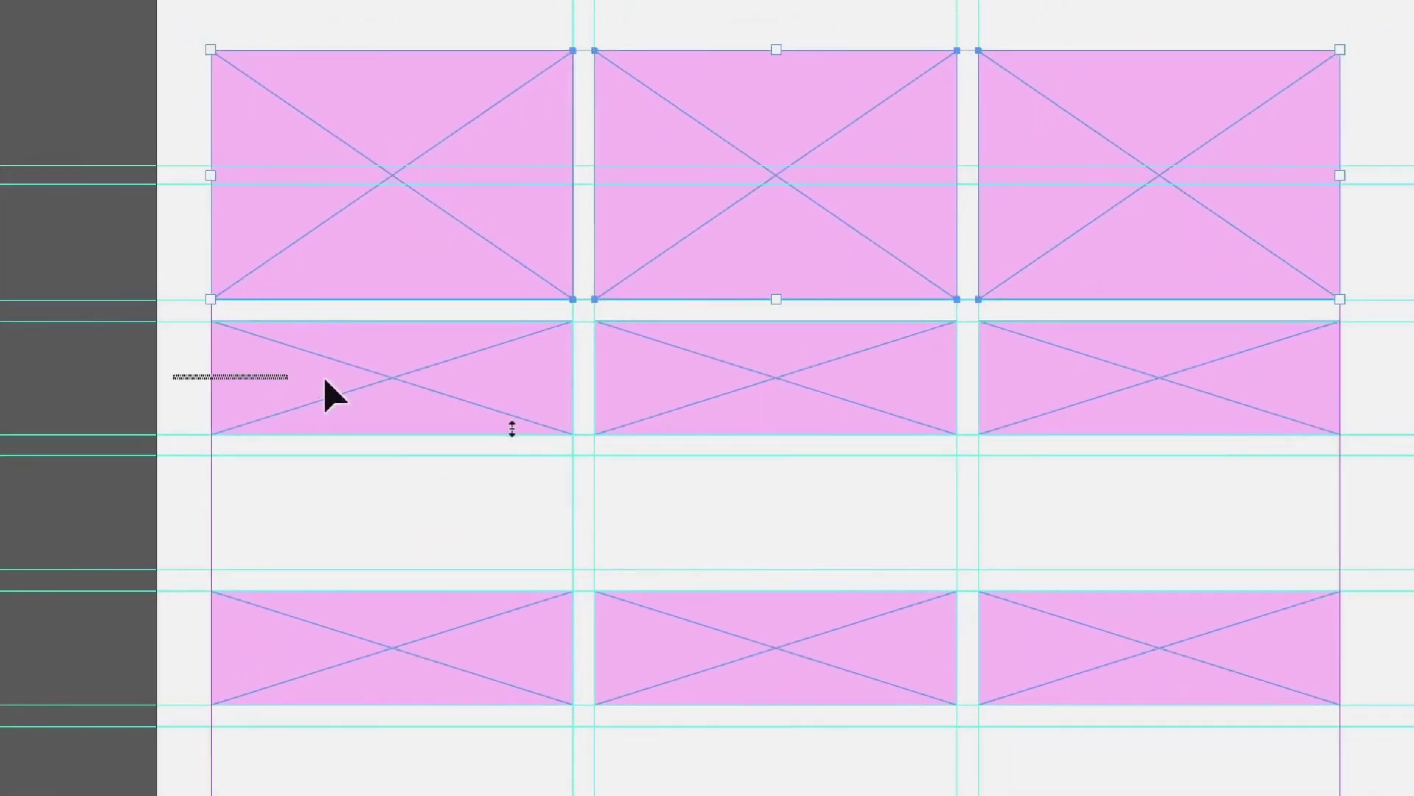
{"action": "left_click_drag", "start_coordinate": [531, 434], "coordinate": [785, 559]}
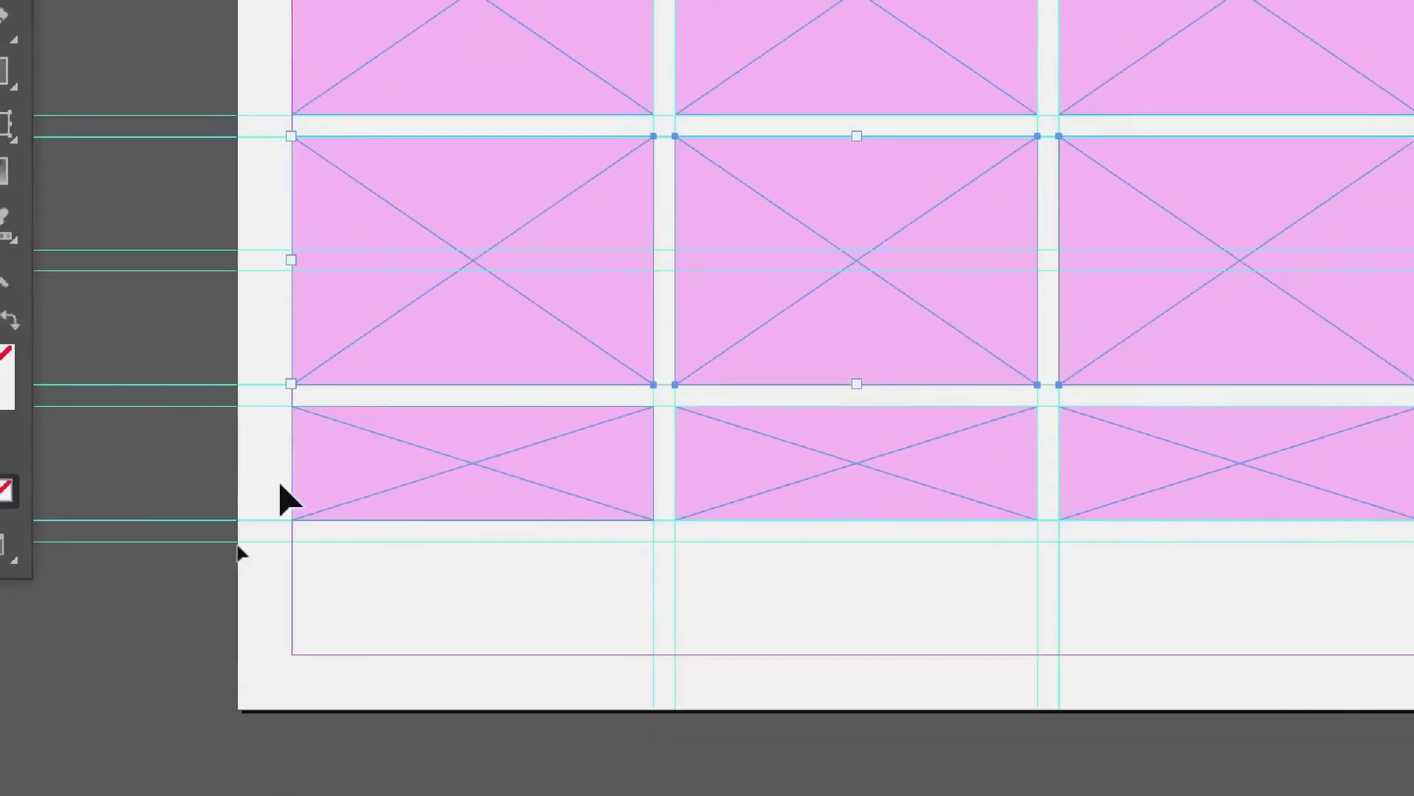
{"action": "left_click_drag", "start_coordinate": [256, 454], "coordinate": [595, 487]}
{"action": "left_click_drag", "start_coordinate": [248, 510], "coordinate": [257, 646]}
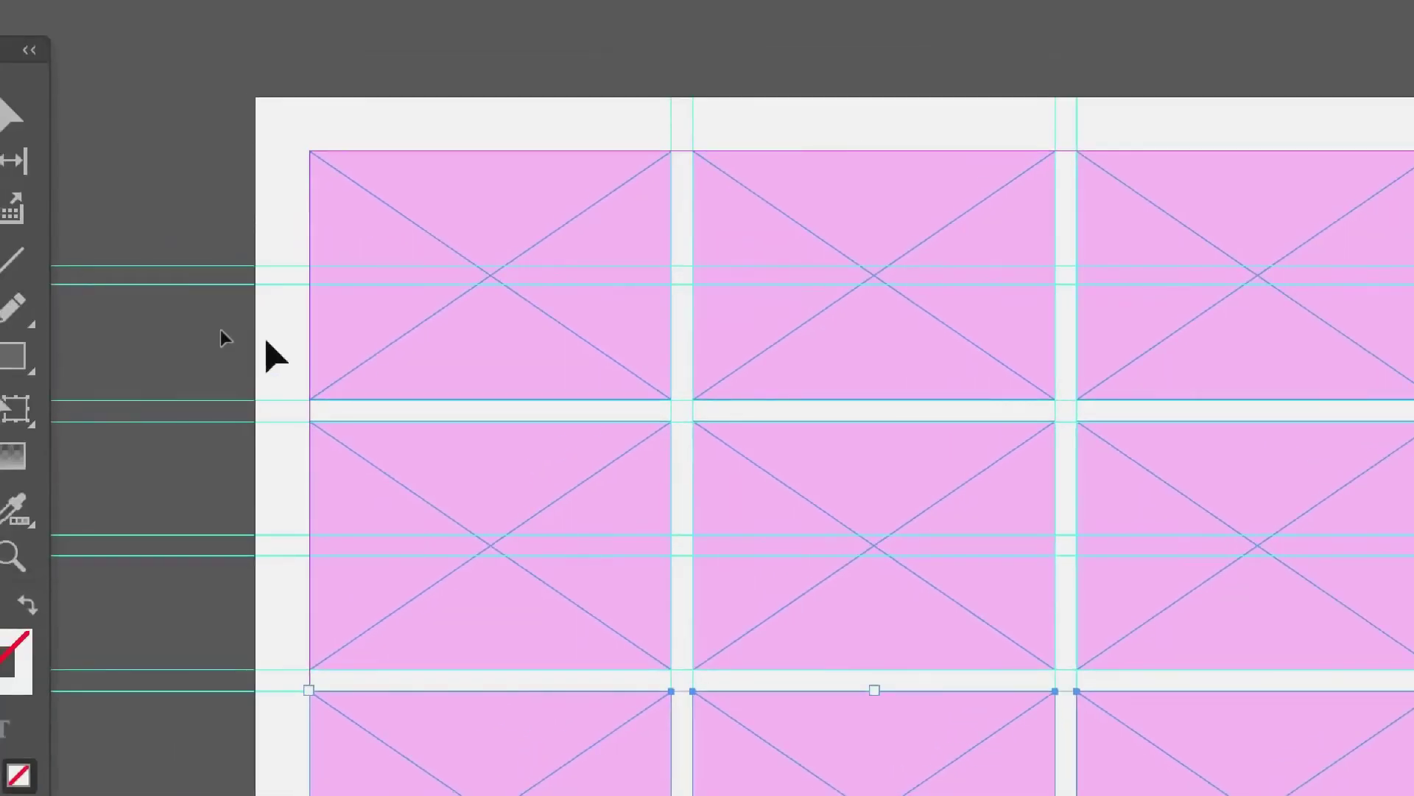
{"action": "left_click", "coordinate": [266, 345]}
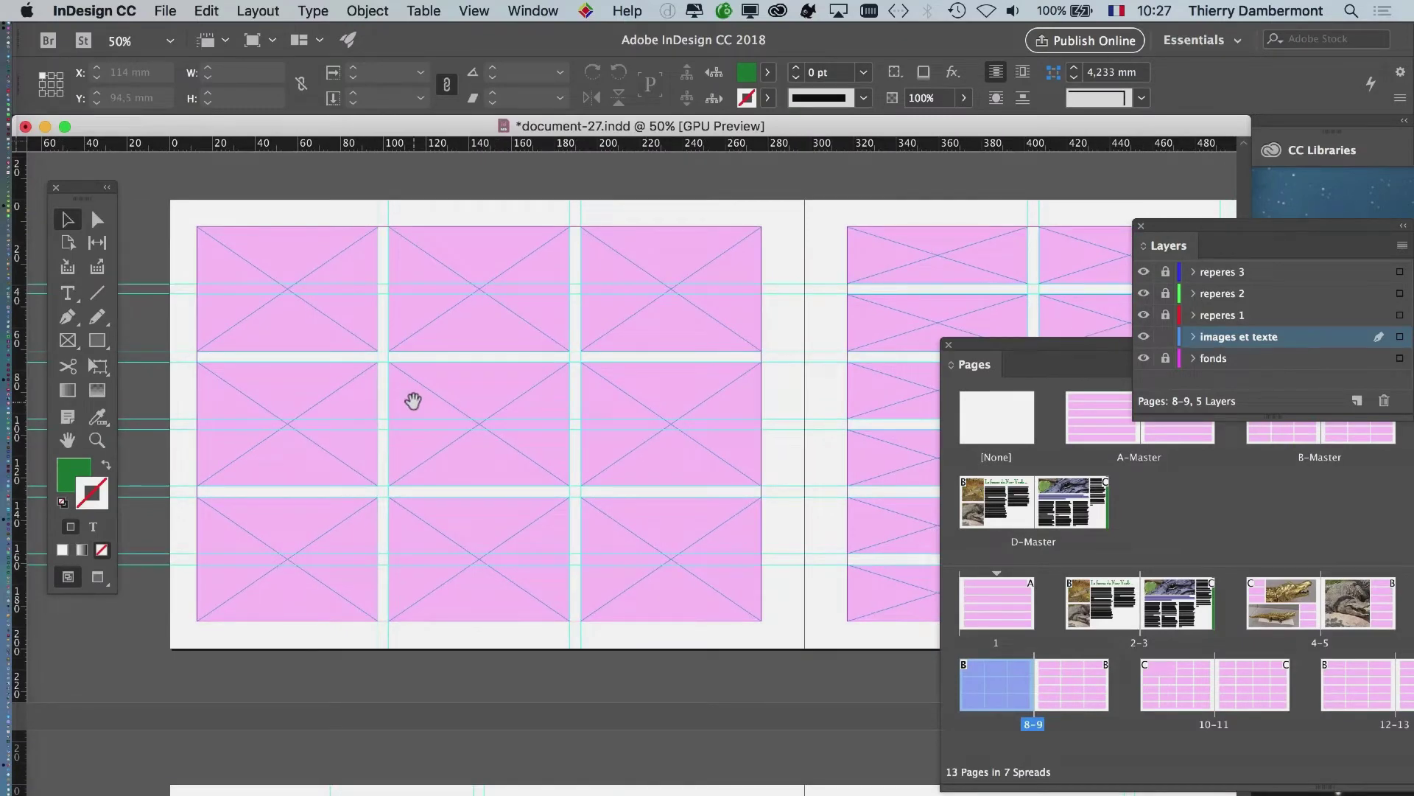
Step: Examine the three-by-three grid of frames on page 8, checking several frames individually
{"action": "left_click_drag", "start_coordinate": [413, 401], "coordinate": [378, 405]}
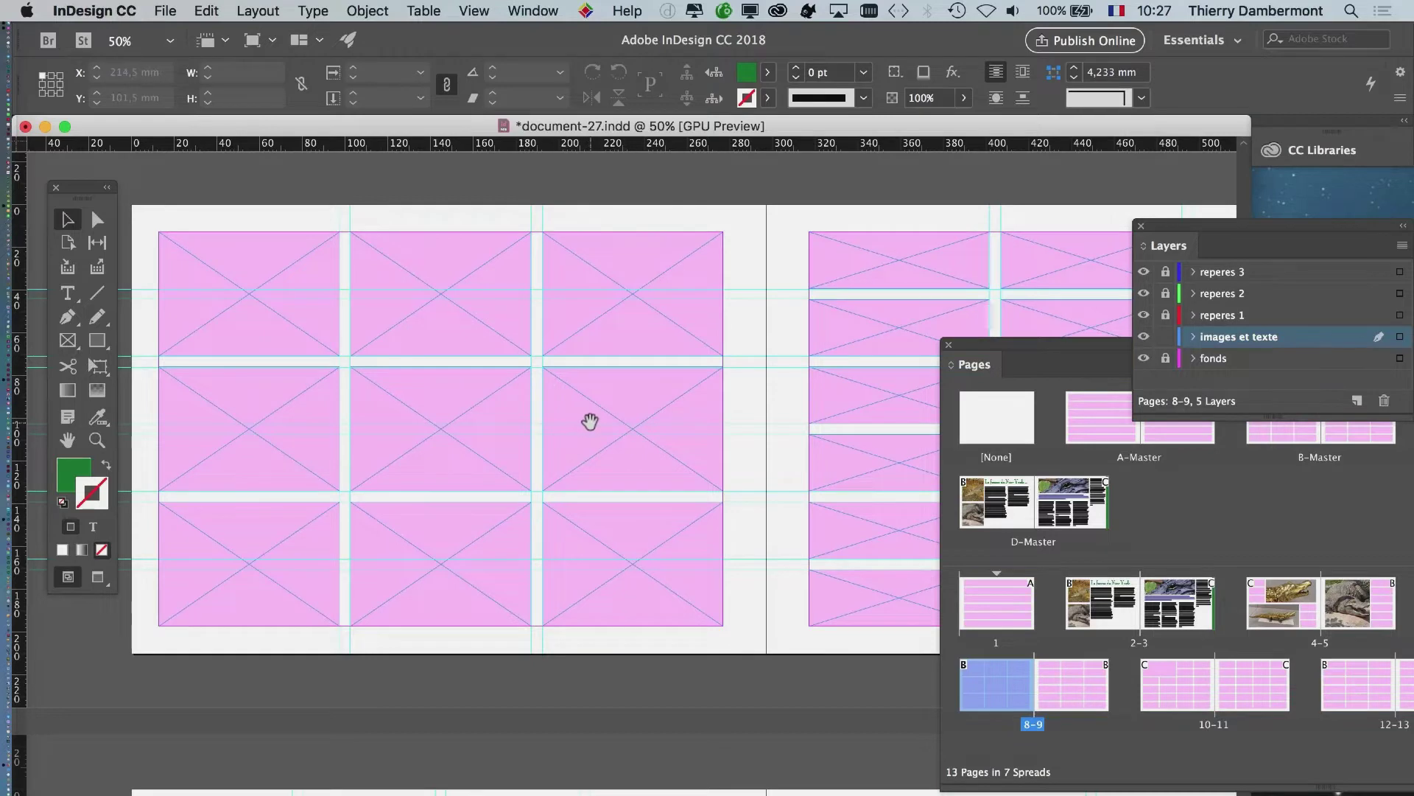
{"action": "left_click_drag", "start_coordinate": [591, 419], "coordinate": [640, 407]}
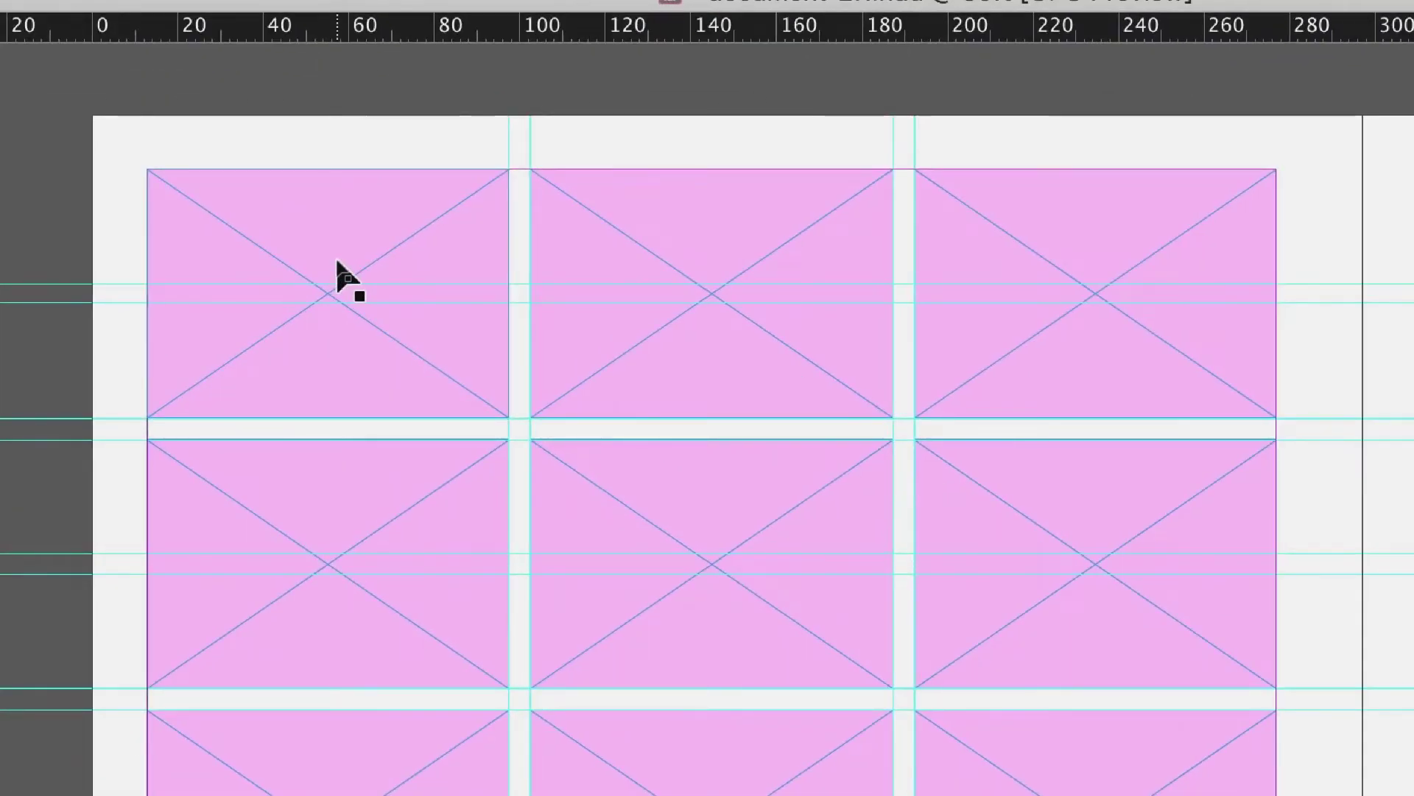
{"action": "left_click", "coordinate": [336, 262]}
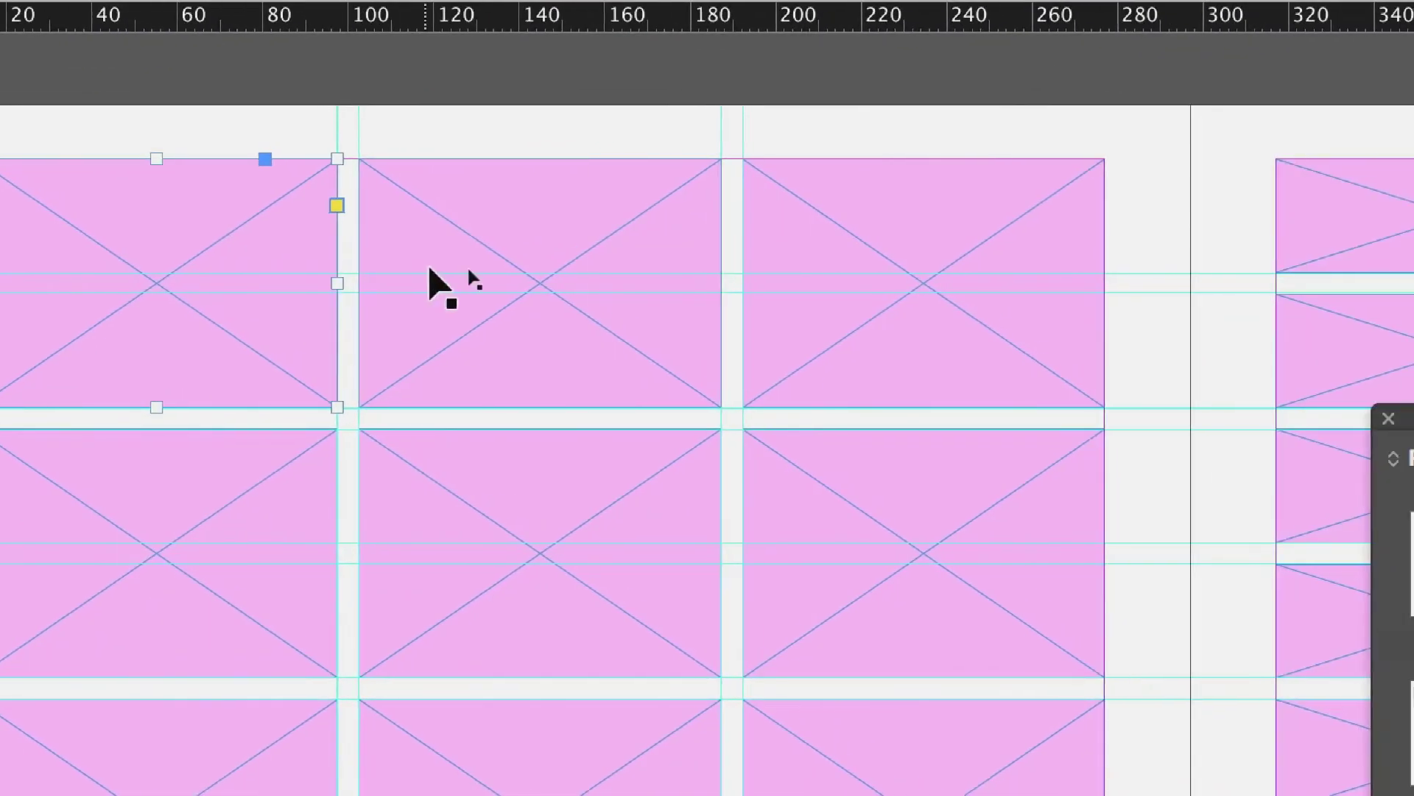
{"action": "left_click", "coordinate": [430, 270]}
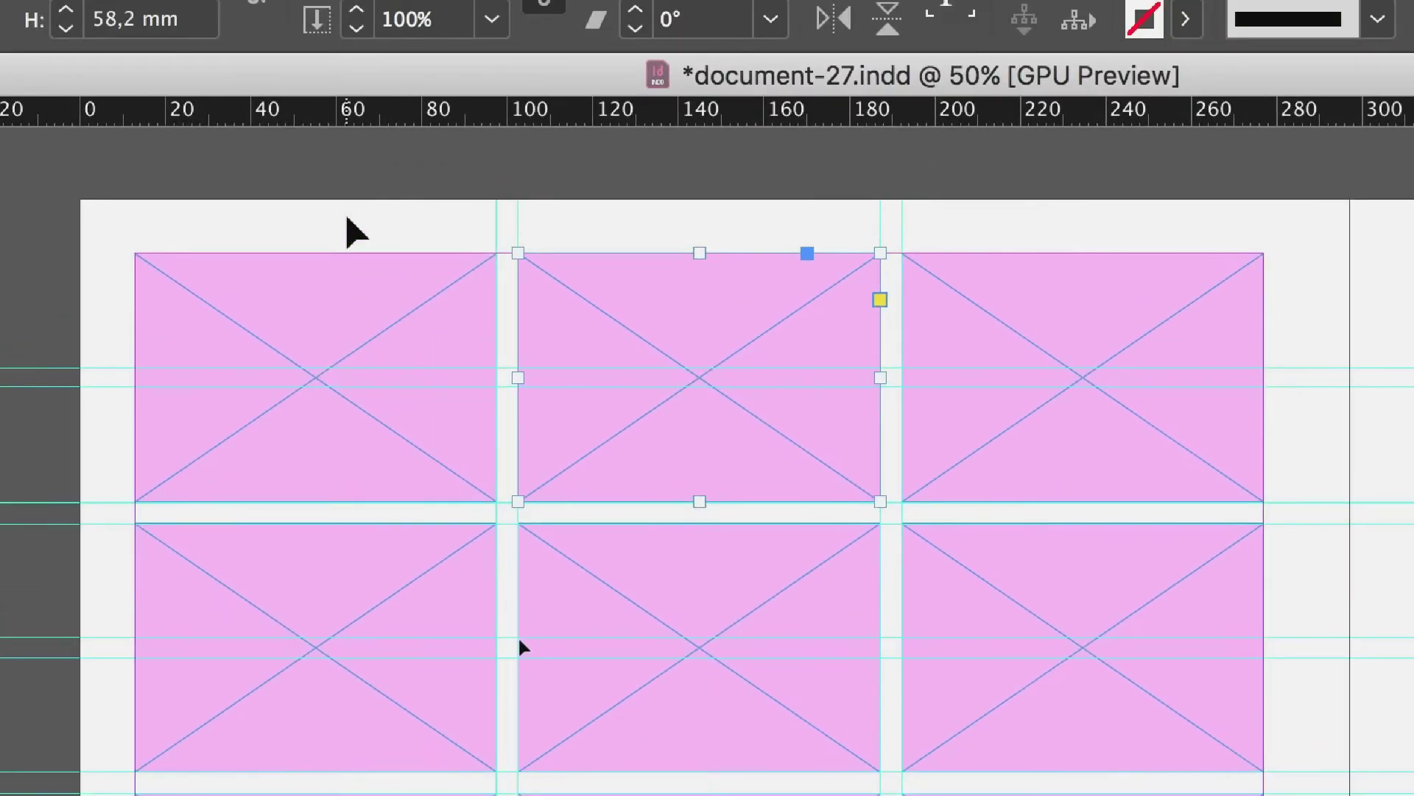
{"action": "left_click_drag", "start_coordinate": [346, 233], "coordinate": [529, 795]}
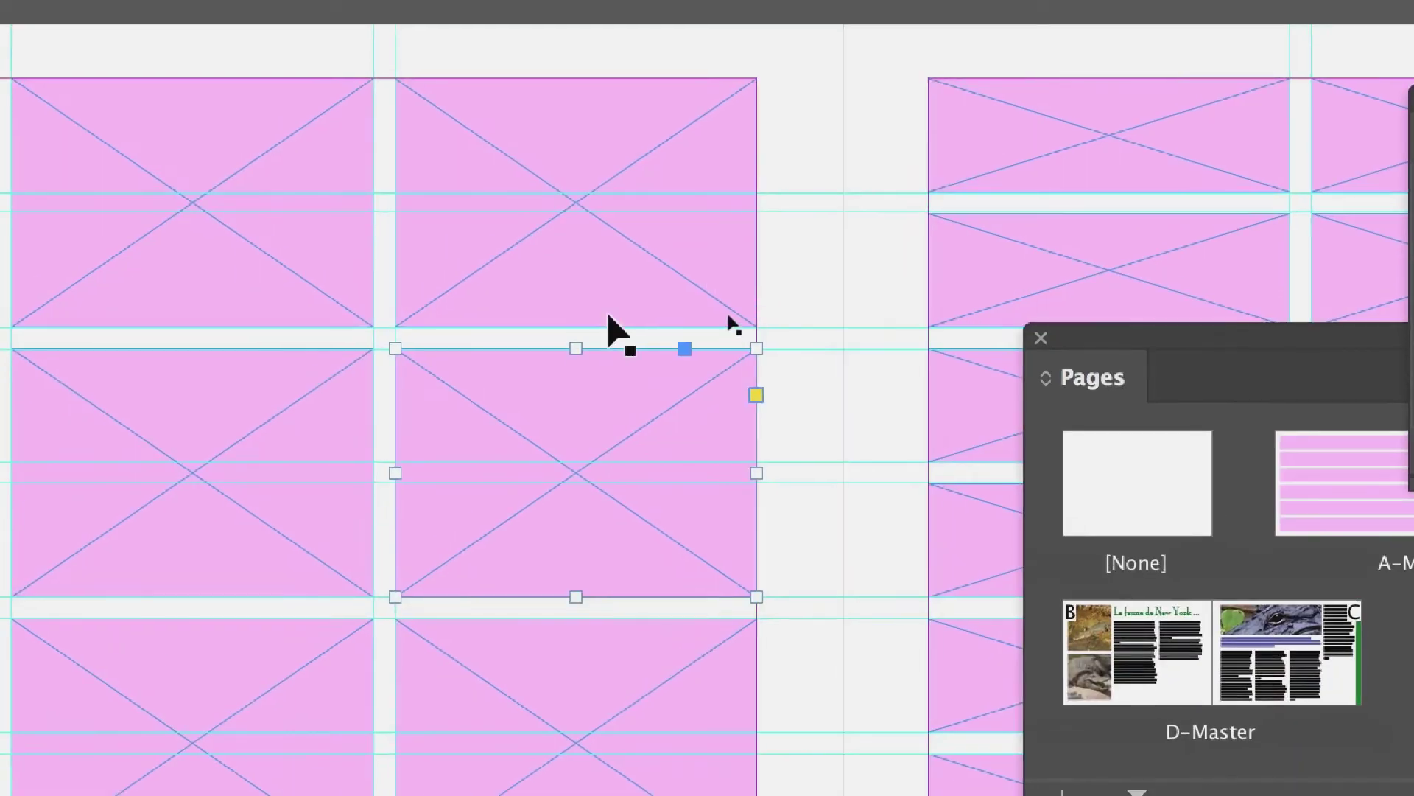
{"action": "left_click", "coordinate": [590, 141]}
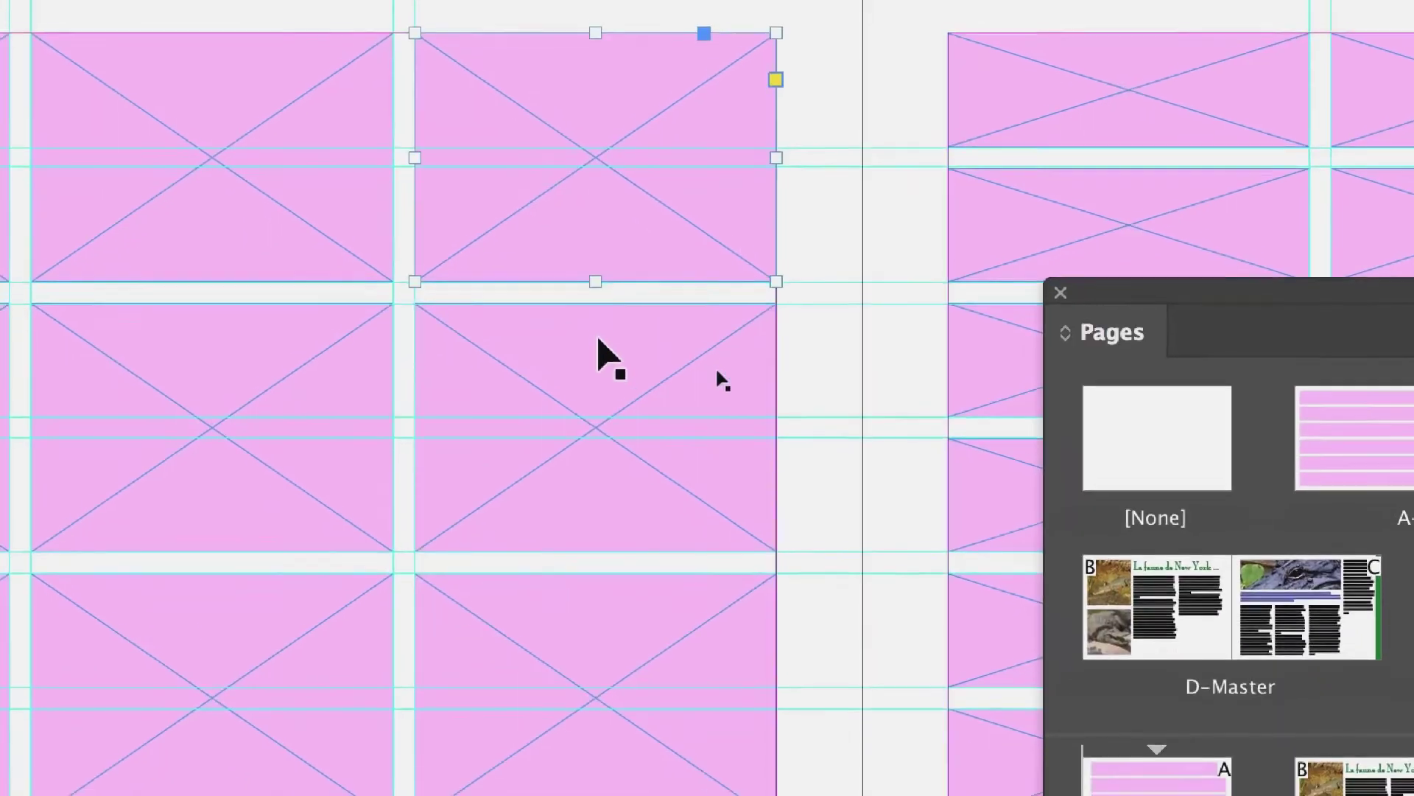
{"action": "left_click", "coordinate": [551, 549]}
{"action": "left_click", "coordinate": [559, 74]}
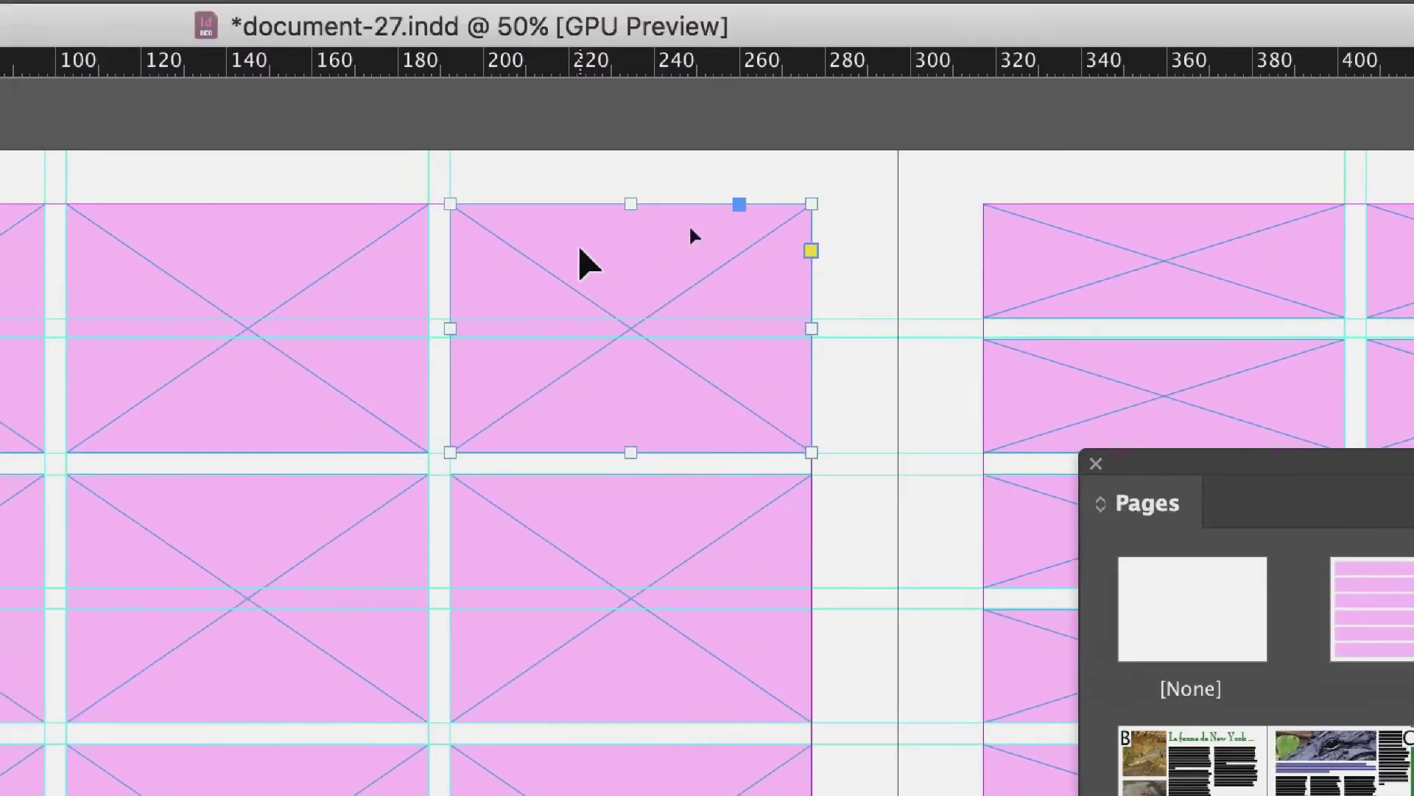
Step: With no frame selected, open the Place dialog, then shrink and reposition it
{"action": "left_click", "coordinate": [377, 215]}
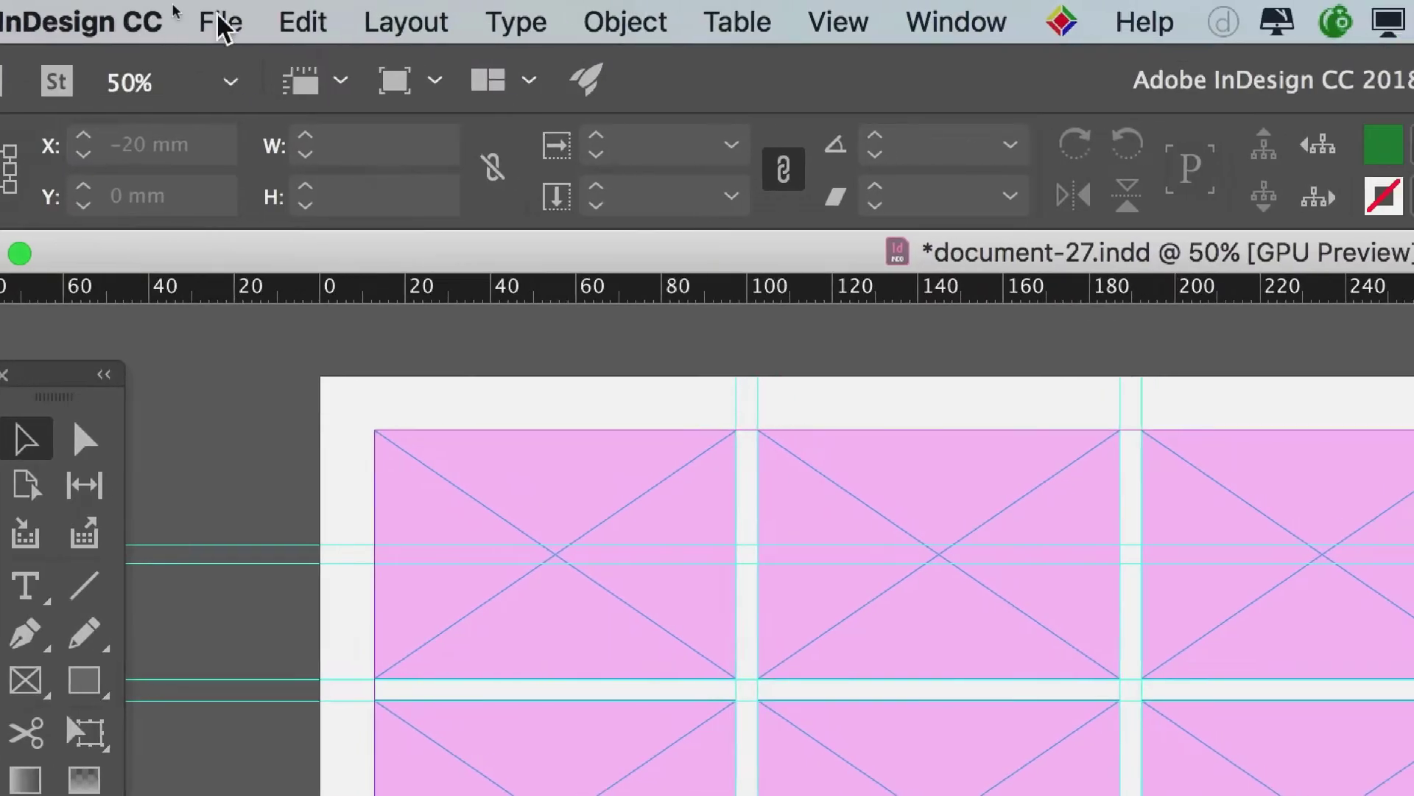
{"action": "left_click", "coordinate": [228, 11]}
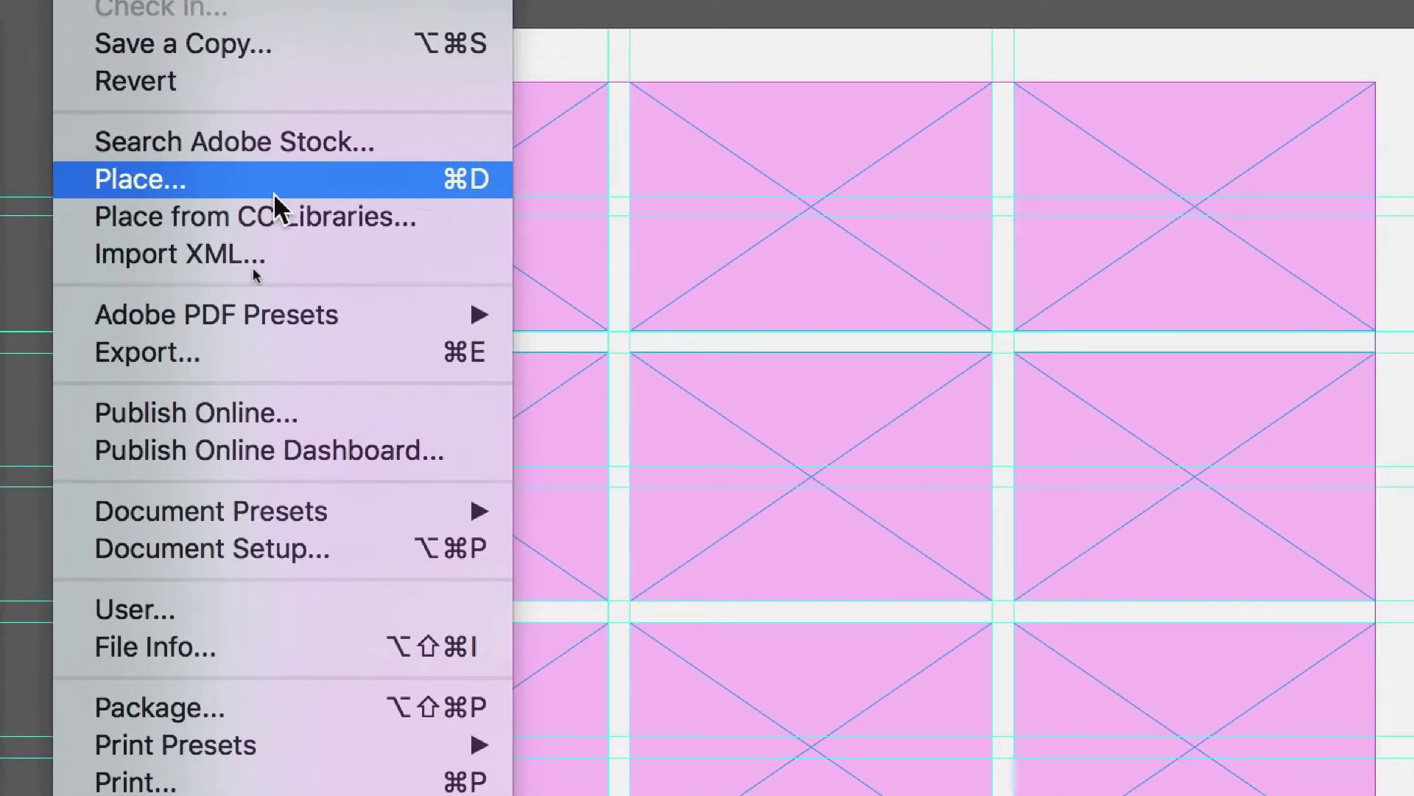
{"action": "left_click", "coordinate": [272, 193]}
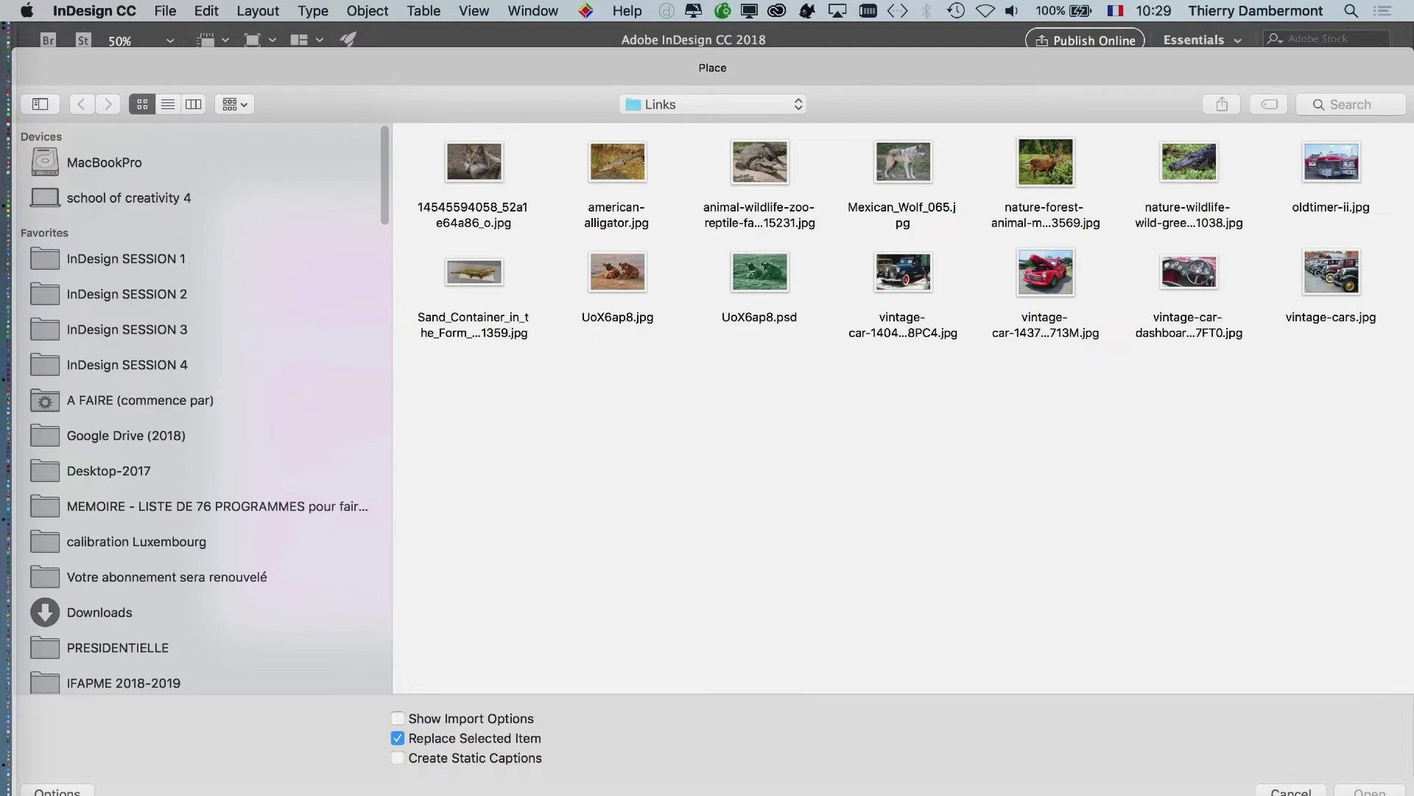
{"action": "left_click_drag", "start_coordinate": [1412, 795], "coordinate": [1157, 794]}
{"action": "left_click_drag", "start_coordinate": [446, 63], "coordinate": [615, 77]}
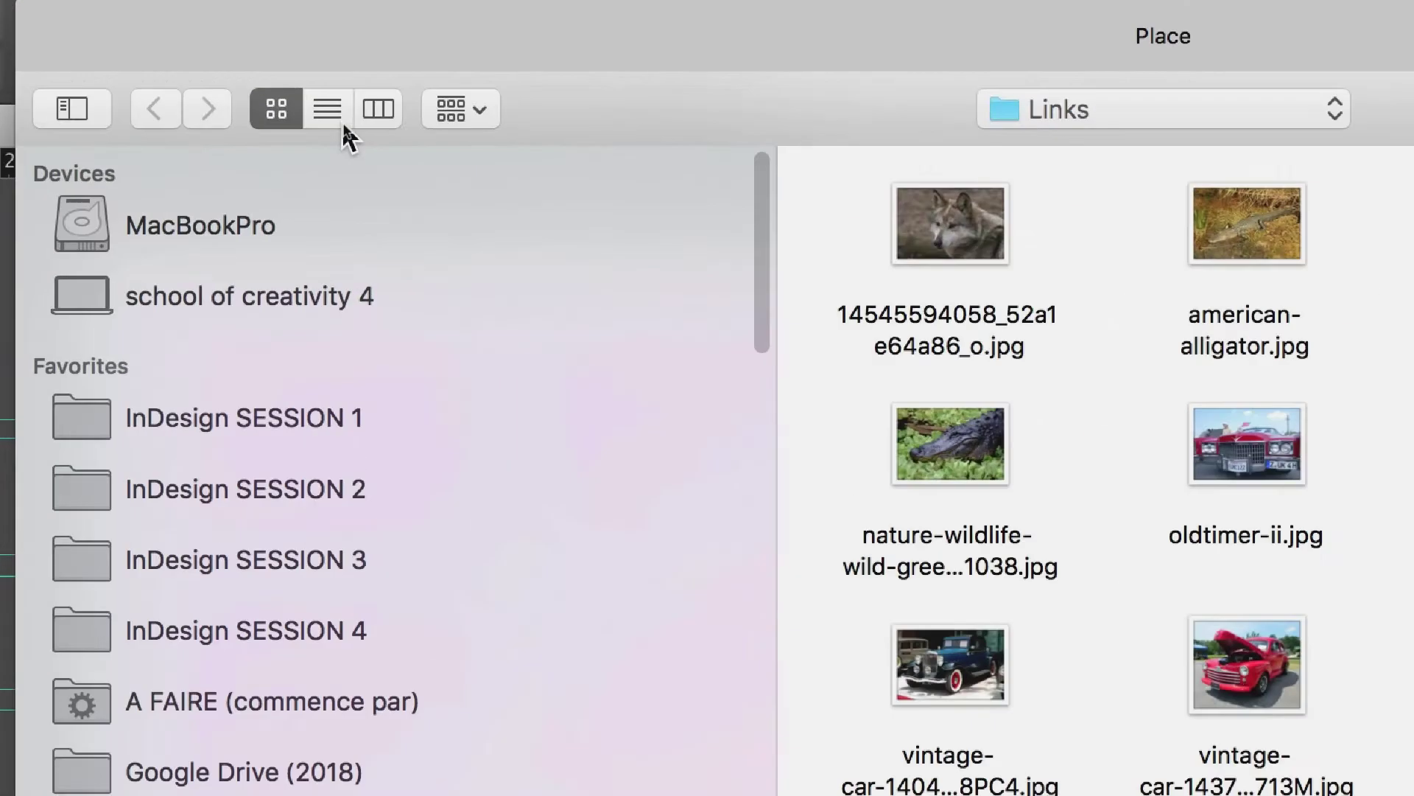
Step: Try selecting the files from the vintage car dashboard image to UoX6ap8.psd in the list sorted by date modified
{"action": "left_click", "coordinate": [342, 126]}
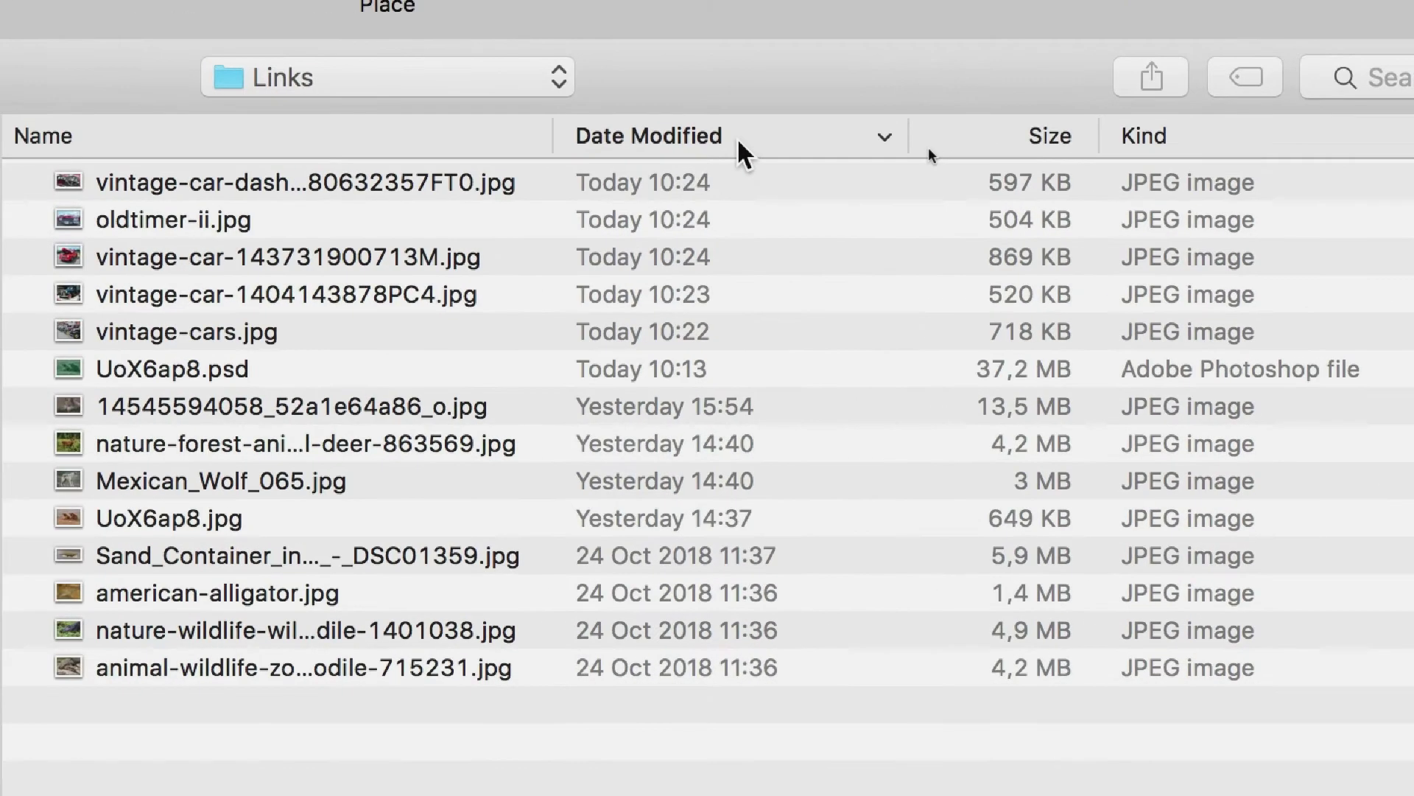
{"action": "left_click", "coordinate": [711, 184]}
{"action": "left_click", "coordinate": [634, 372], "text": "shift"}
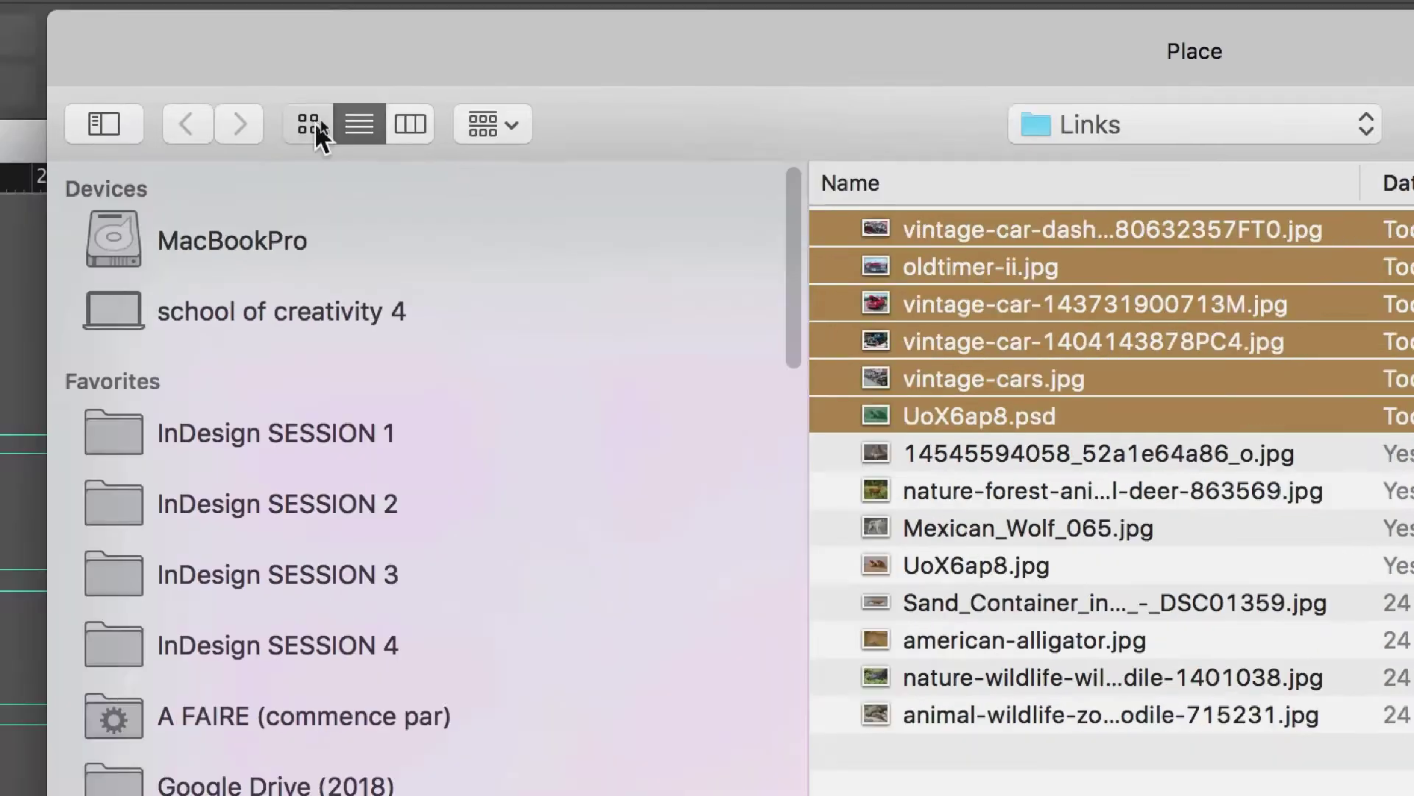
{"action": "left_click", "coordinate": [270, 116]}
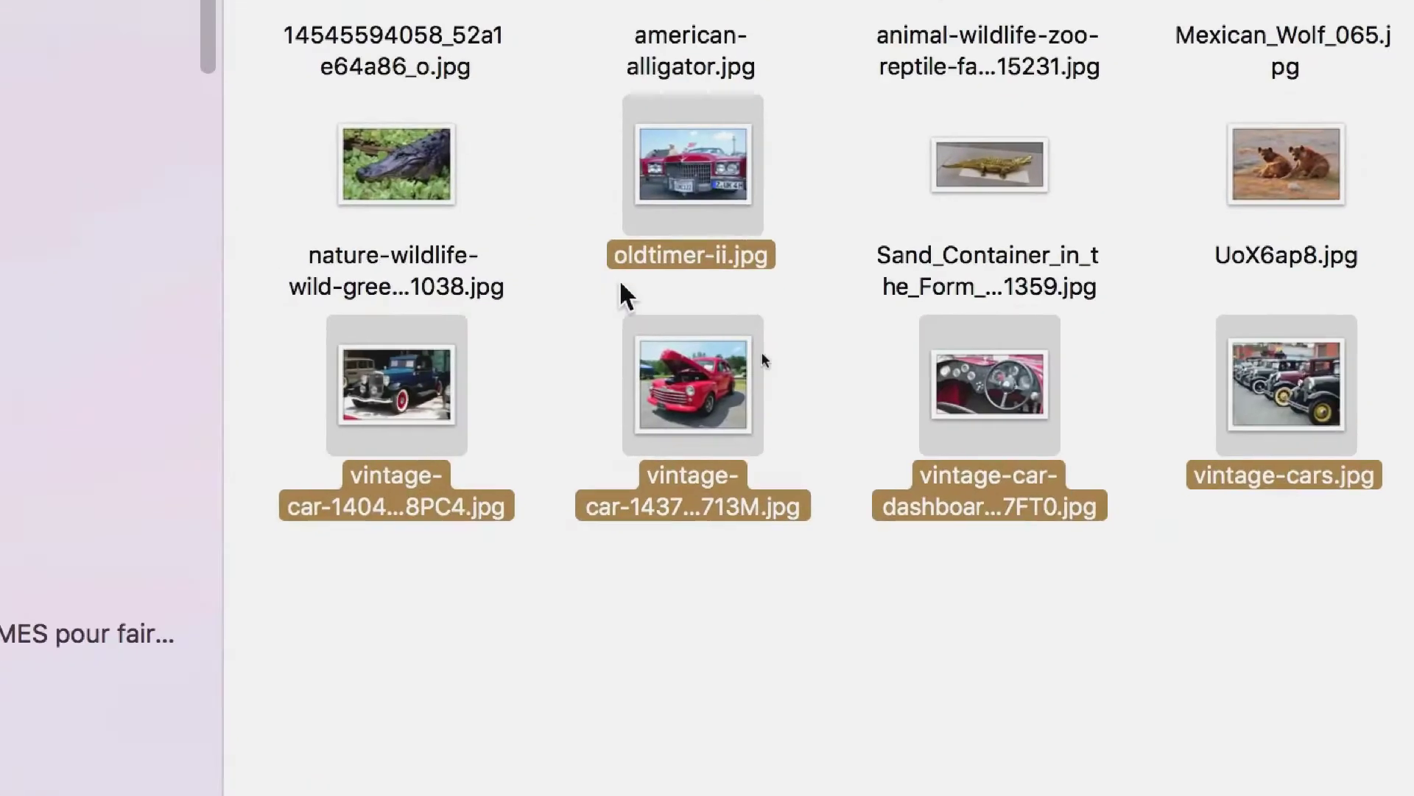
{"action": "left_click", "coordinate": [743, 602]}
Step: Select the four vintage-car JPEGs and oldtimer-ii.jpg among the thumbnails, and display the Links files as a list
{"action": "left_click", "coordinate": [692, 383]}
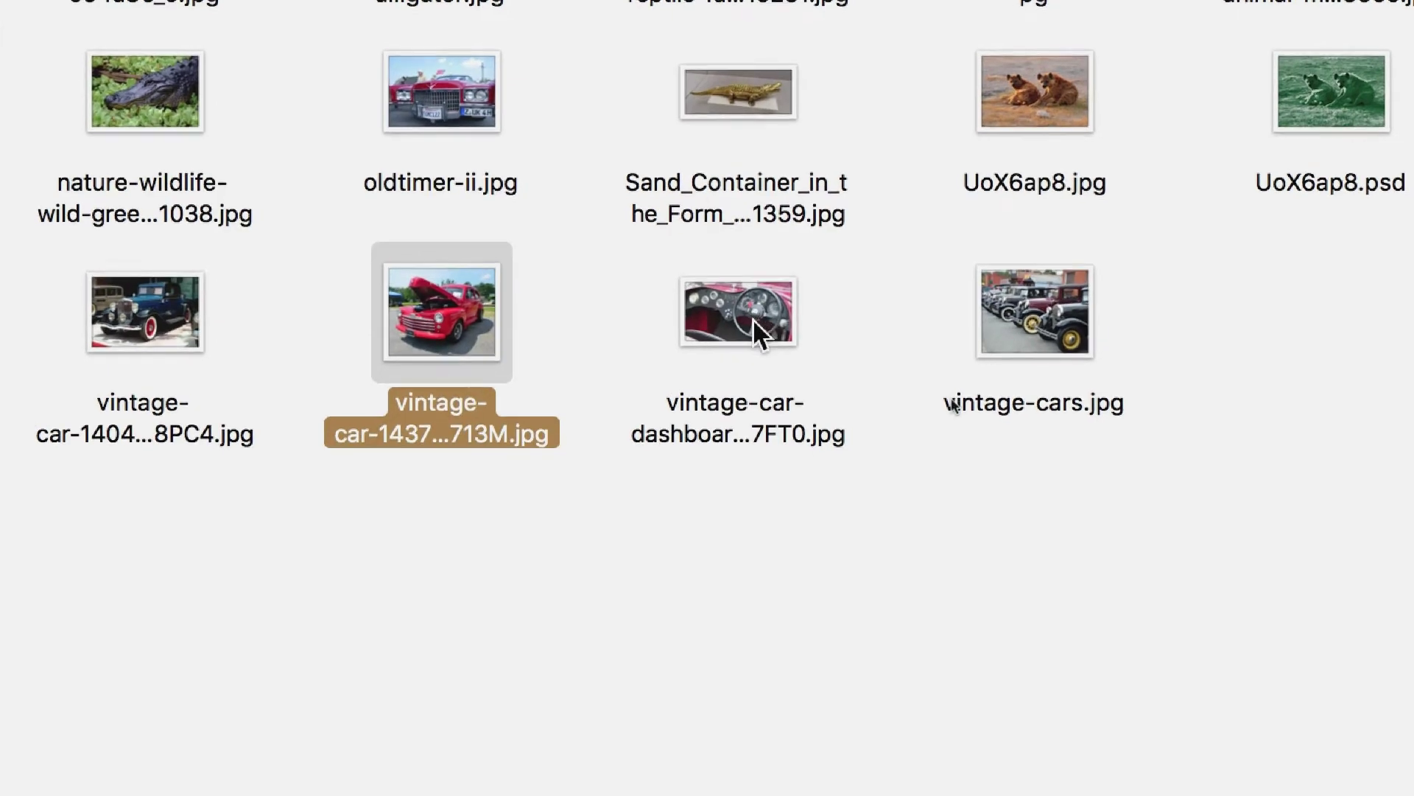
{"action": "left_click", "coordinate": [752, 318], "text": "super"}
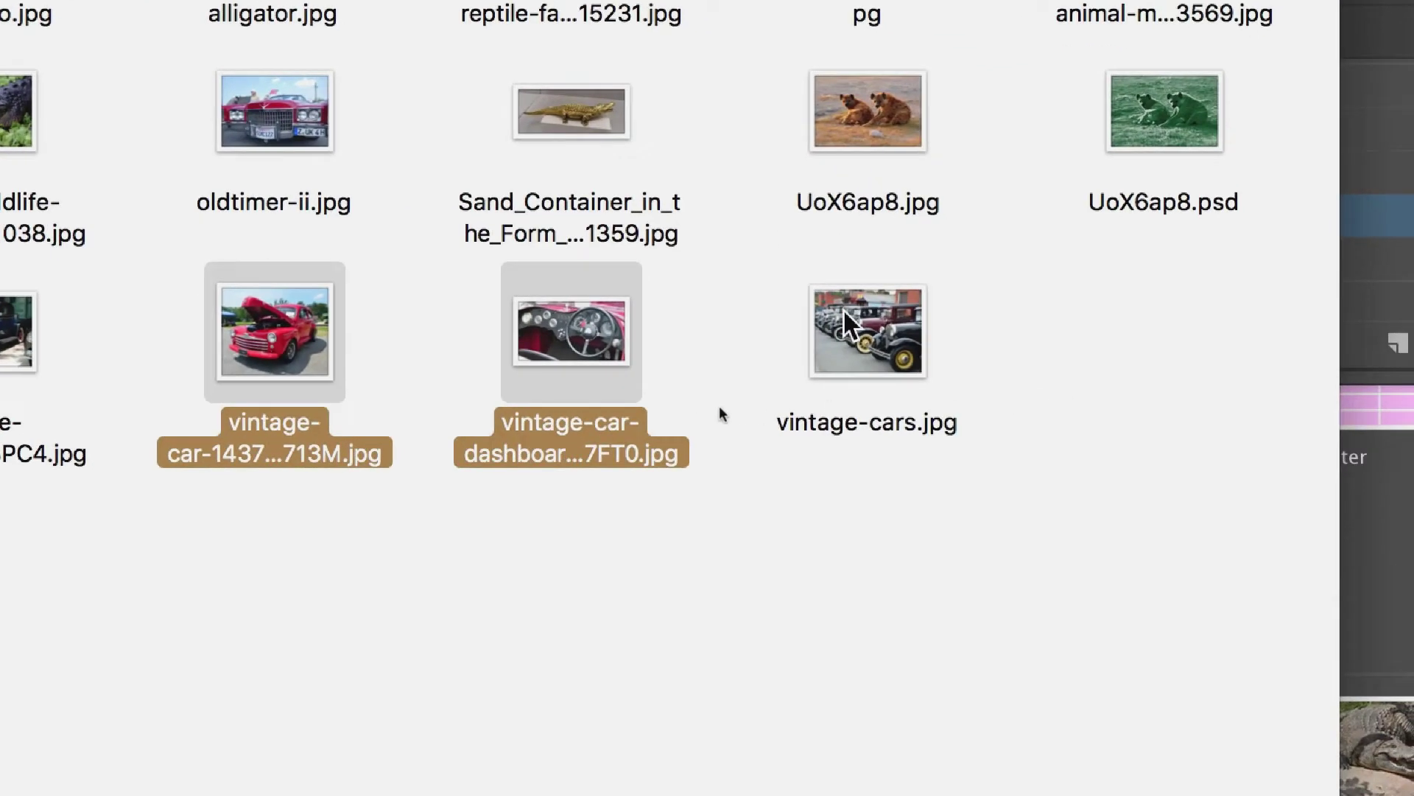
{"action": "left_click", "coordinate": [843, 308], "text": "super"}
{"action": "left_click", "coordinate": [10, 423], "text": "super"}
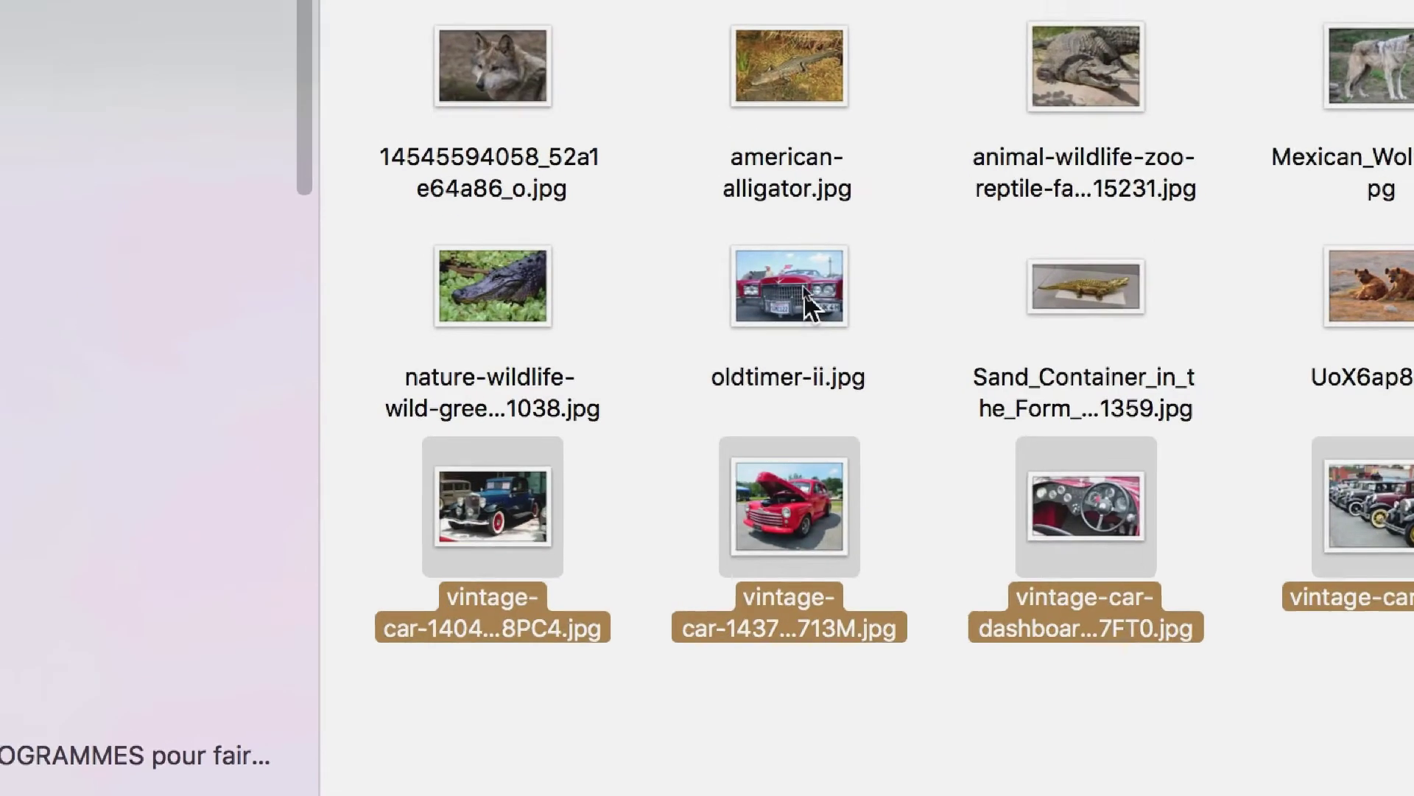
{"action": "left_click", "coordinate": [811, 295], "text": "super"}
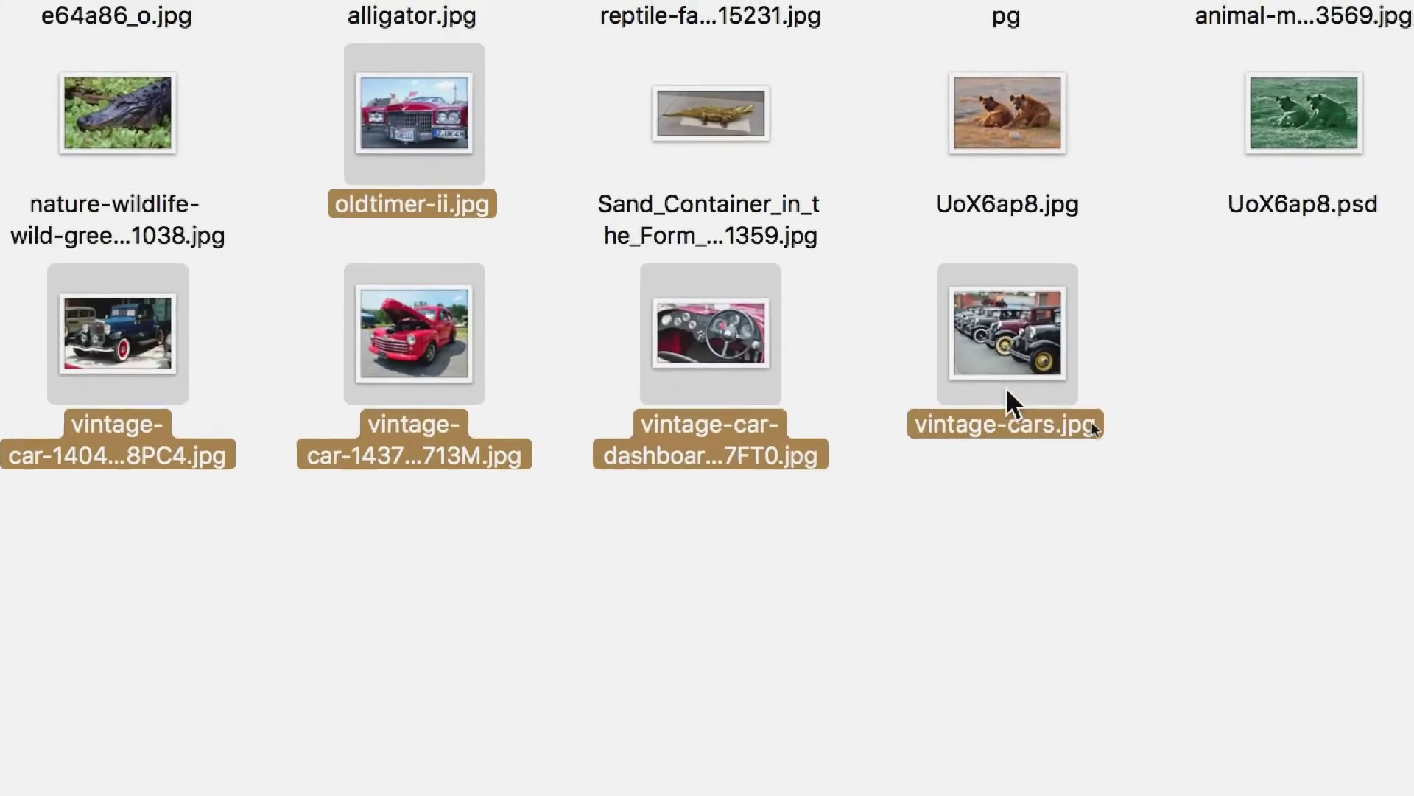
{"action": "left_click", "coordinate": [491, 171]}
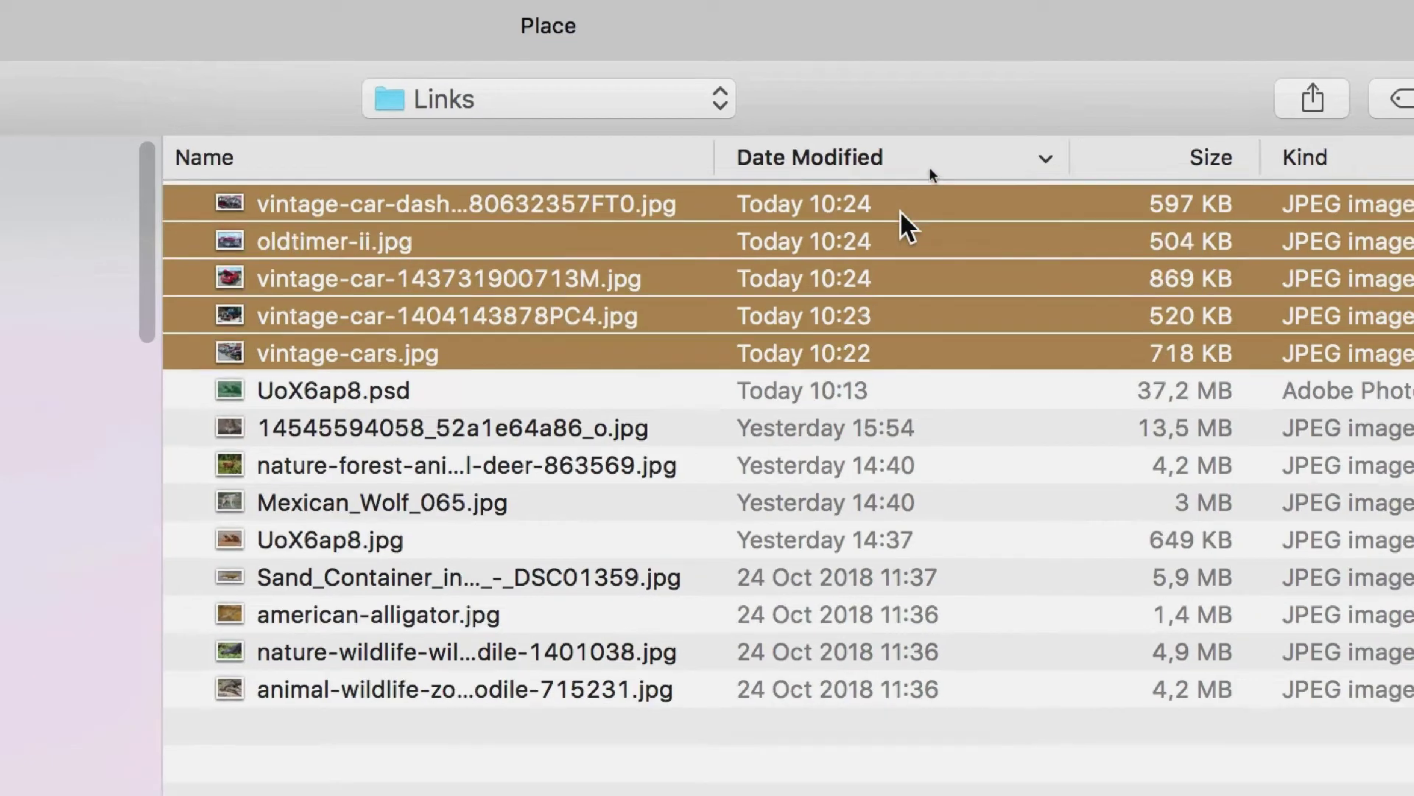
Step: Select the five files from the vintage car dashboard image to vintage-cars.jpg in the Links list and load them for placing
{"action": "left_click", "coordinate": [902, 211]}
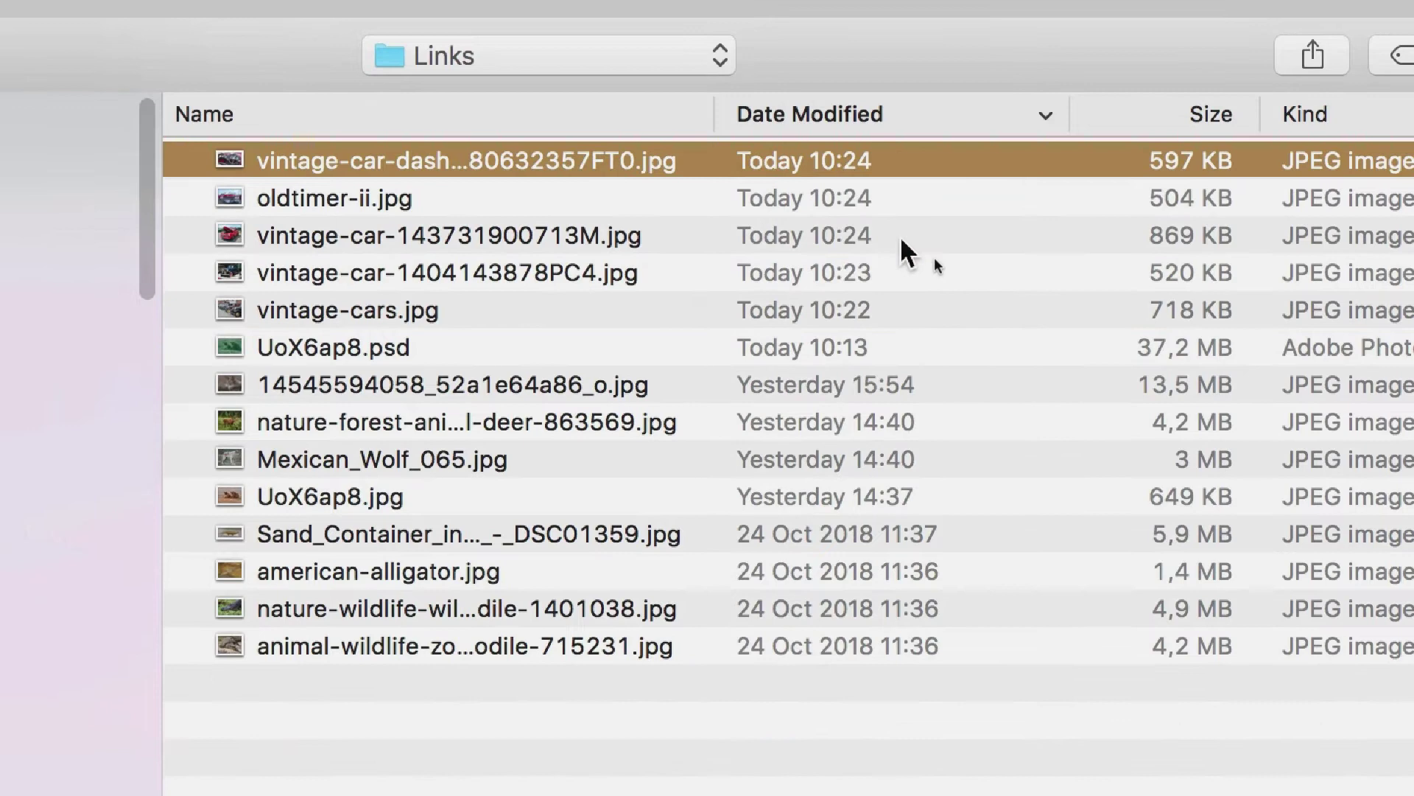
{"action": "left_click", "coordinate": [912, 345], "text": "shift"}
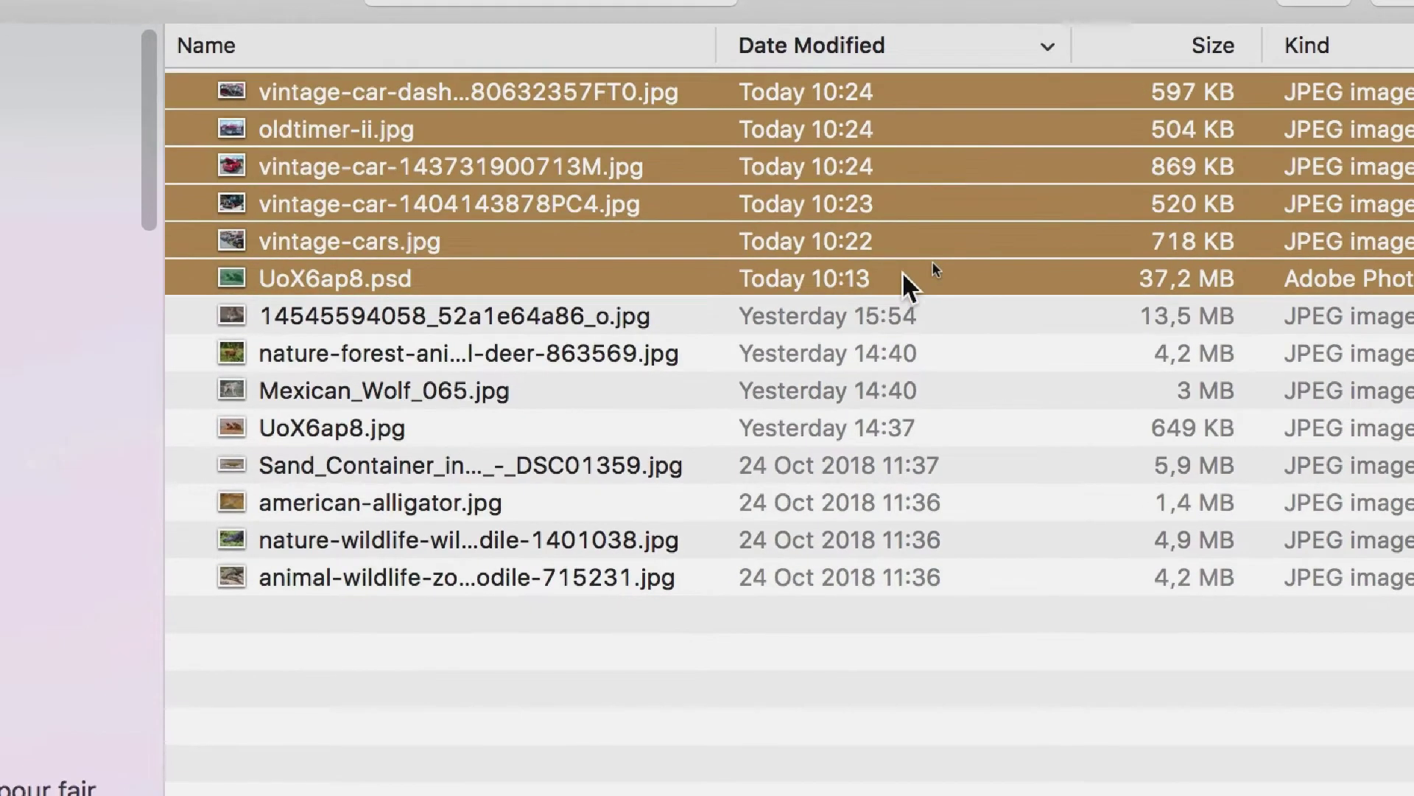
{"action": "left_click", "coordinate": [903, 276]}
{"action": "key", "text": "Up"}
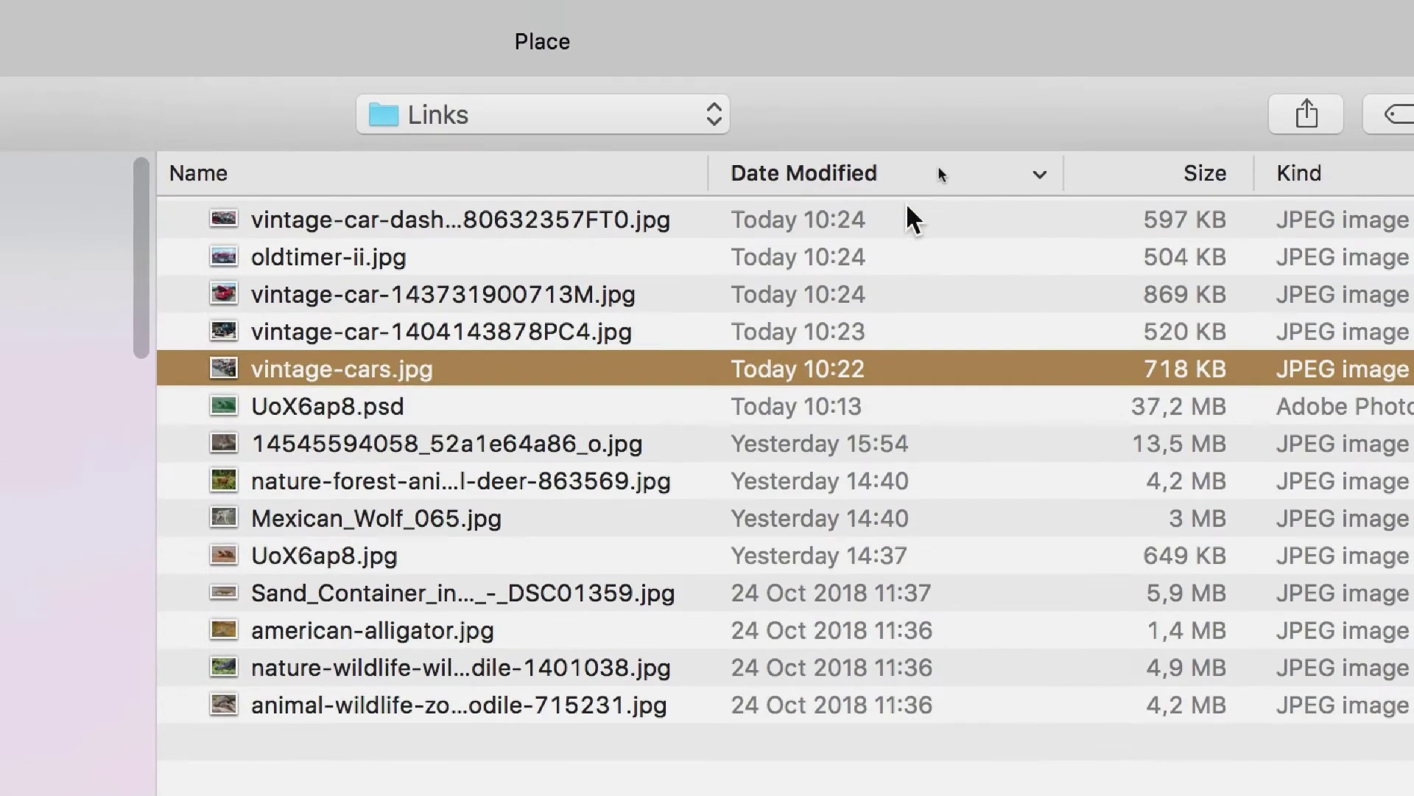
{"action": "left_click", "coordinate": [908, 210], "text": "shift"}
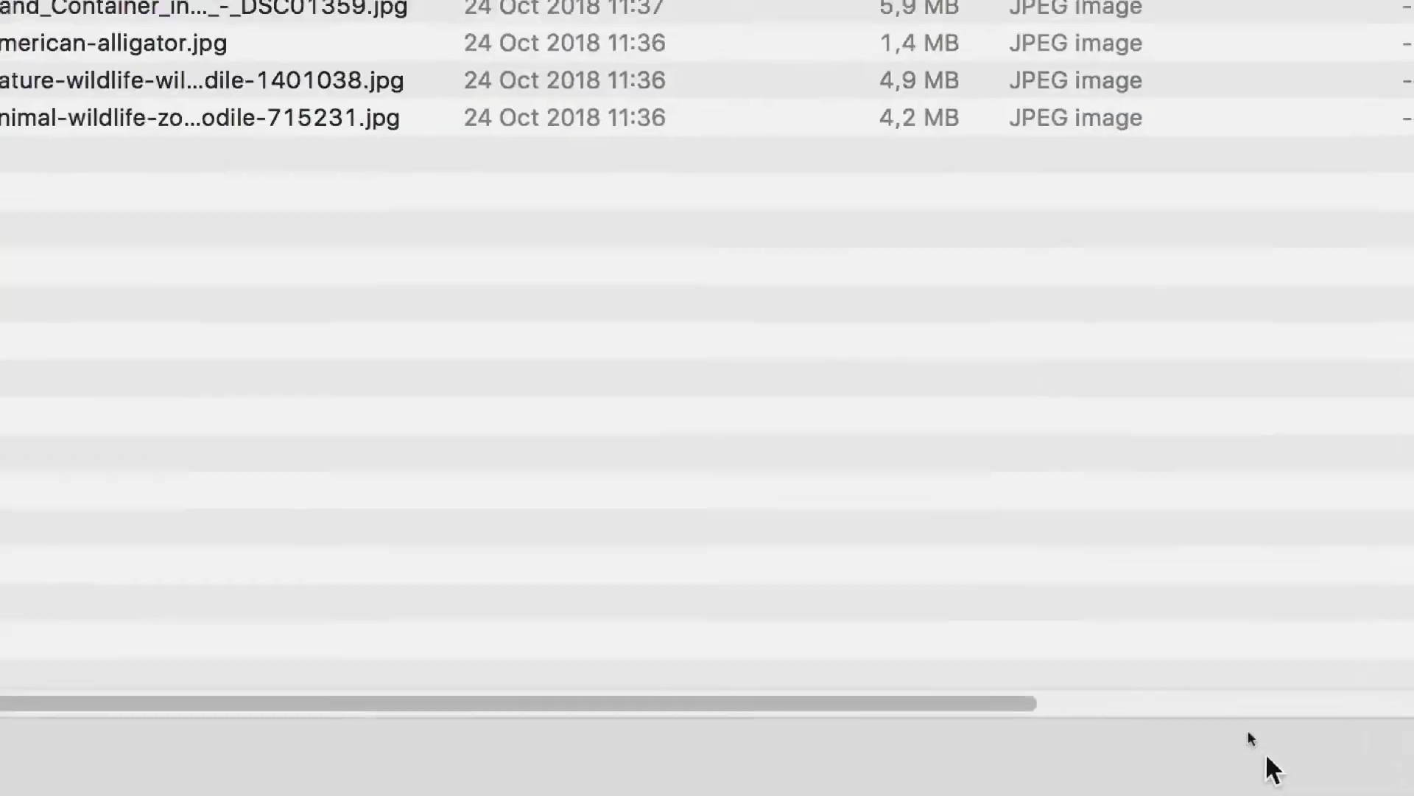
{"action": "left_click", "coordinate": [1281, 785]}
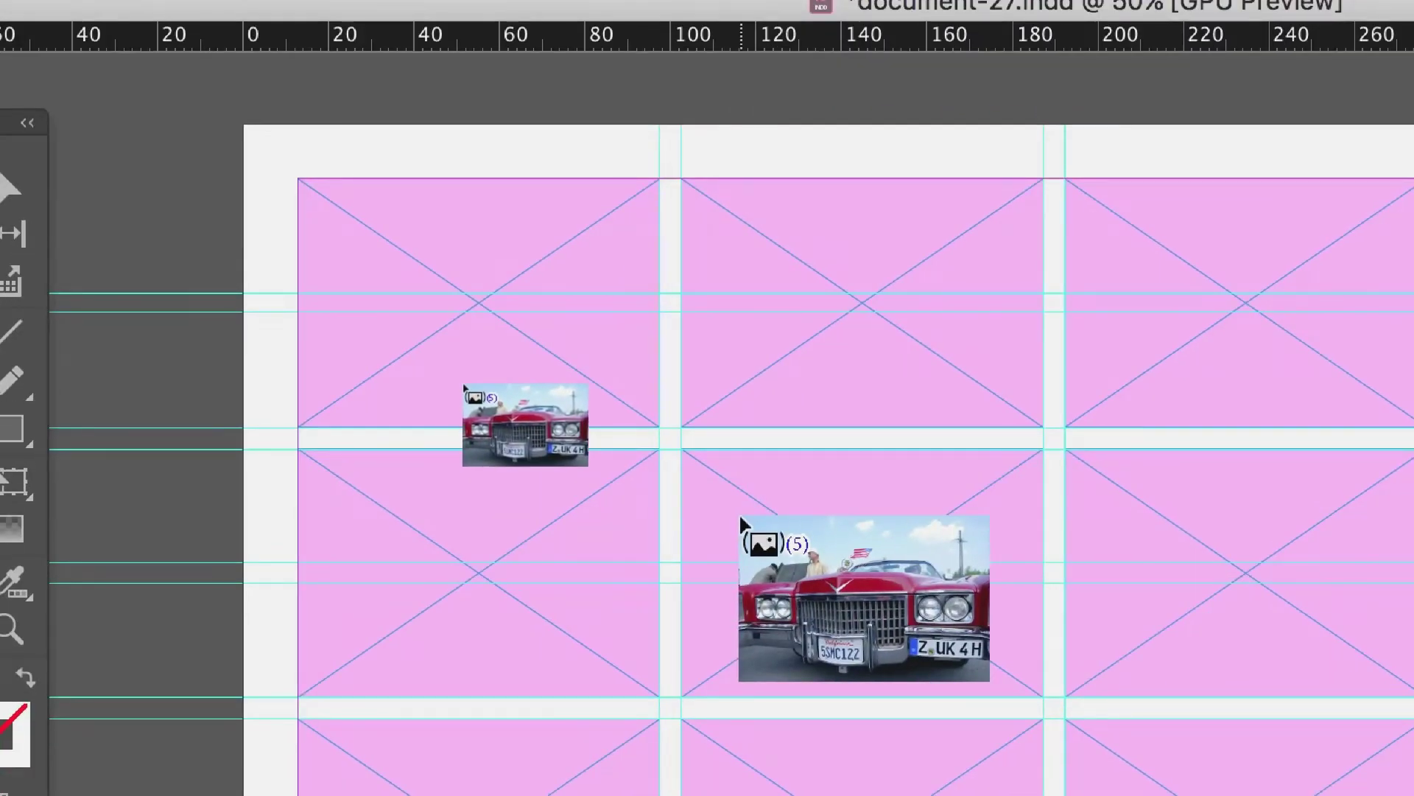
Step: Cycle through the loaded photos and place the red car with the open hood in the bottom-centre frame
{"action": "key", "text": "Right"}
{"action": "key", "text": "Right"}
{"action": "key", "text": "Right"}
{"action": "key", "text": "Right"}
{"action": "key", "text": "Right"}
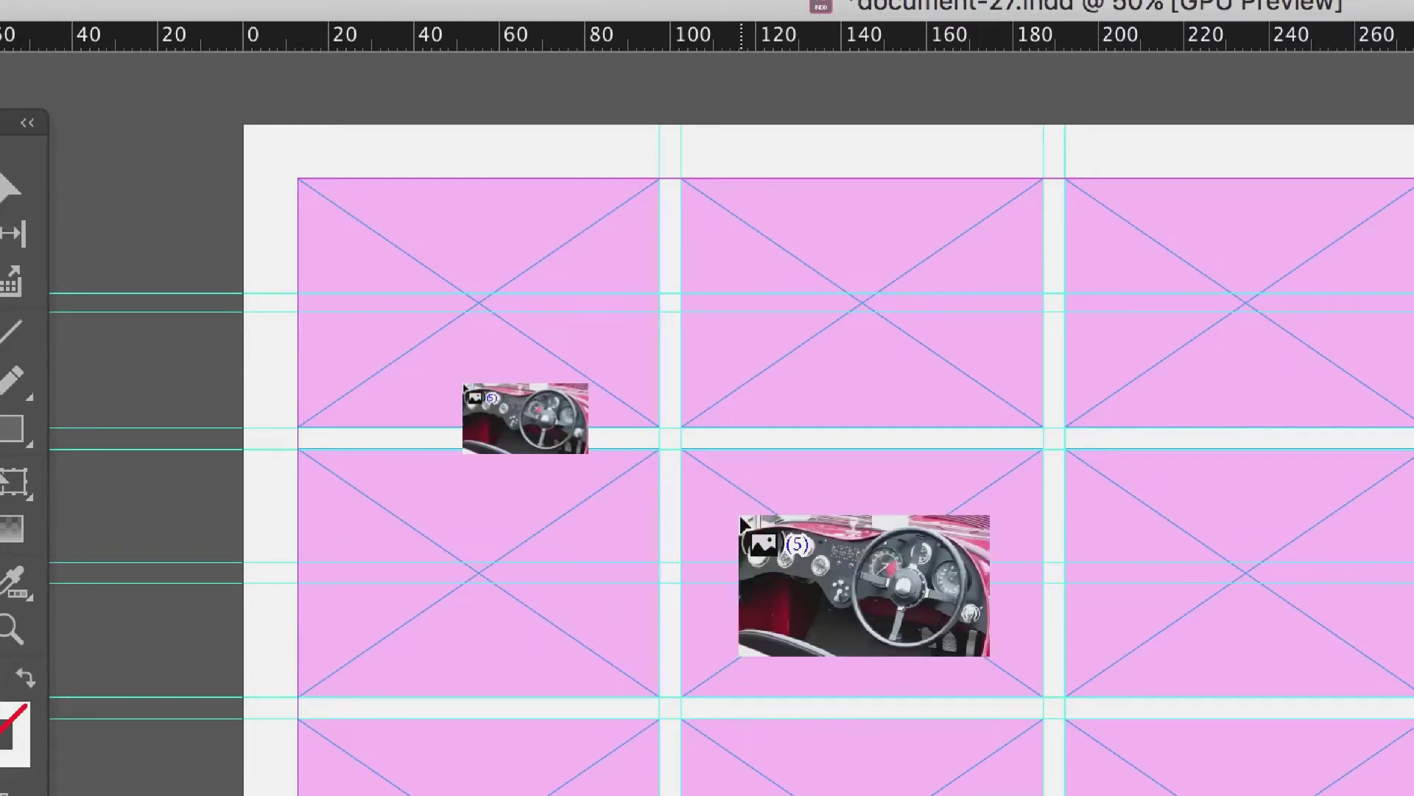
{"action": "key", "text": "Right"}
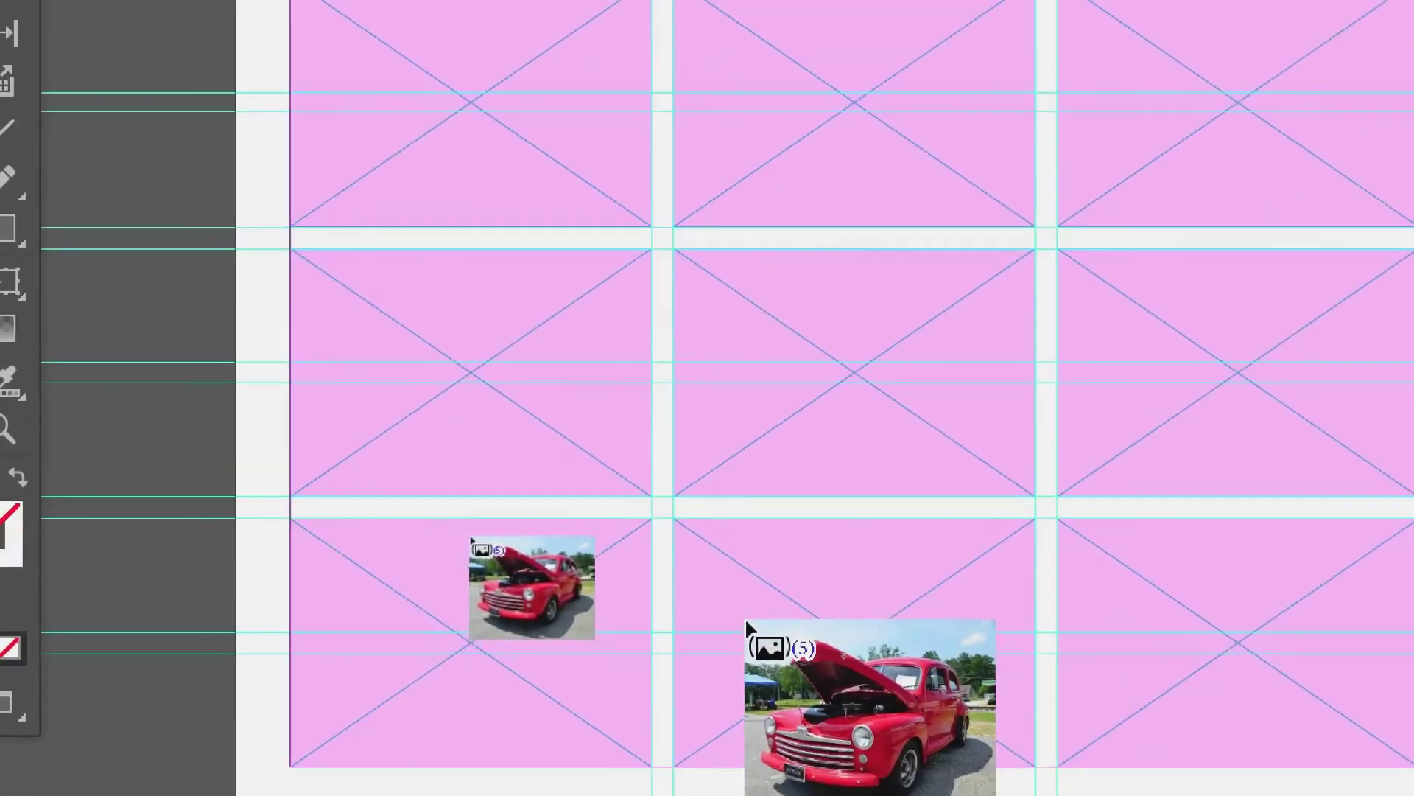
{"action": "left_click", "coordinate": [693, 596]}
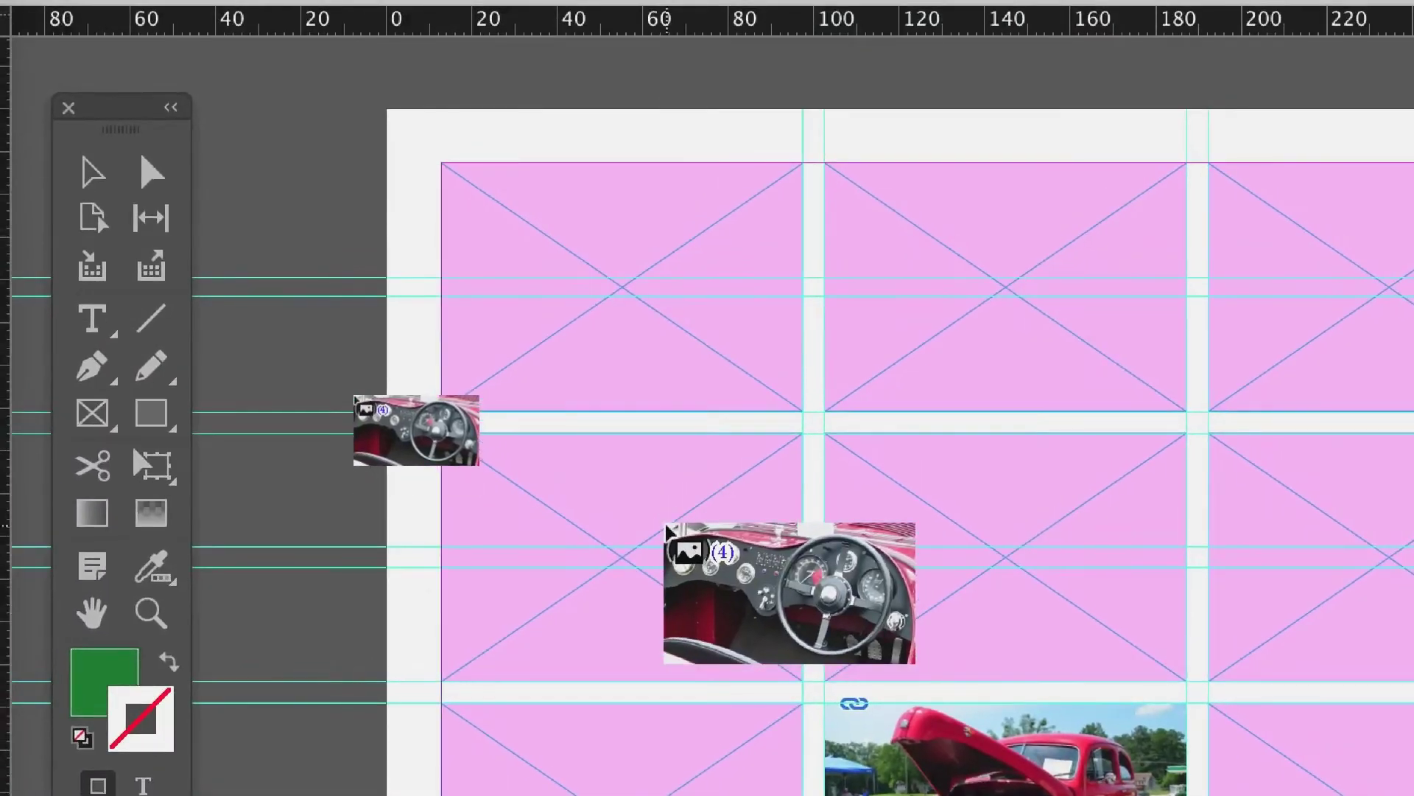
Step: Place the row of cars in the middle-left frame, the blue car at top centre, the red Cadillac at top left and the dashboard in the centre
{"action": "key", "text": "Right"}
{"action": "key", "text": "Right"}
{"action": "left_click", "coordinate": [517, 343]}
{"action": "key", "text": "Right"}
{"action": "key", "text": "Right"}
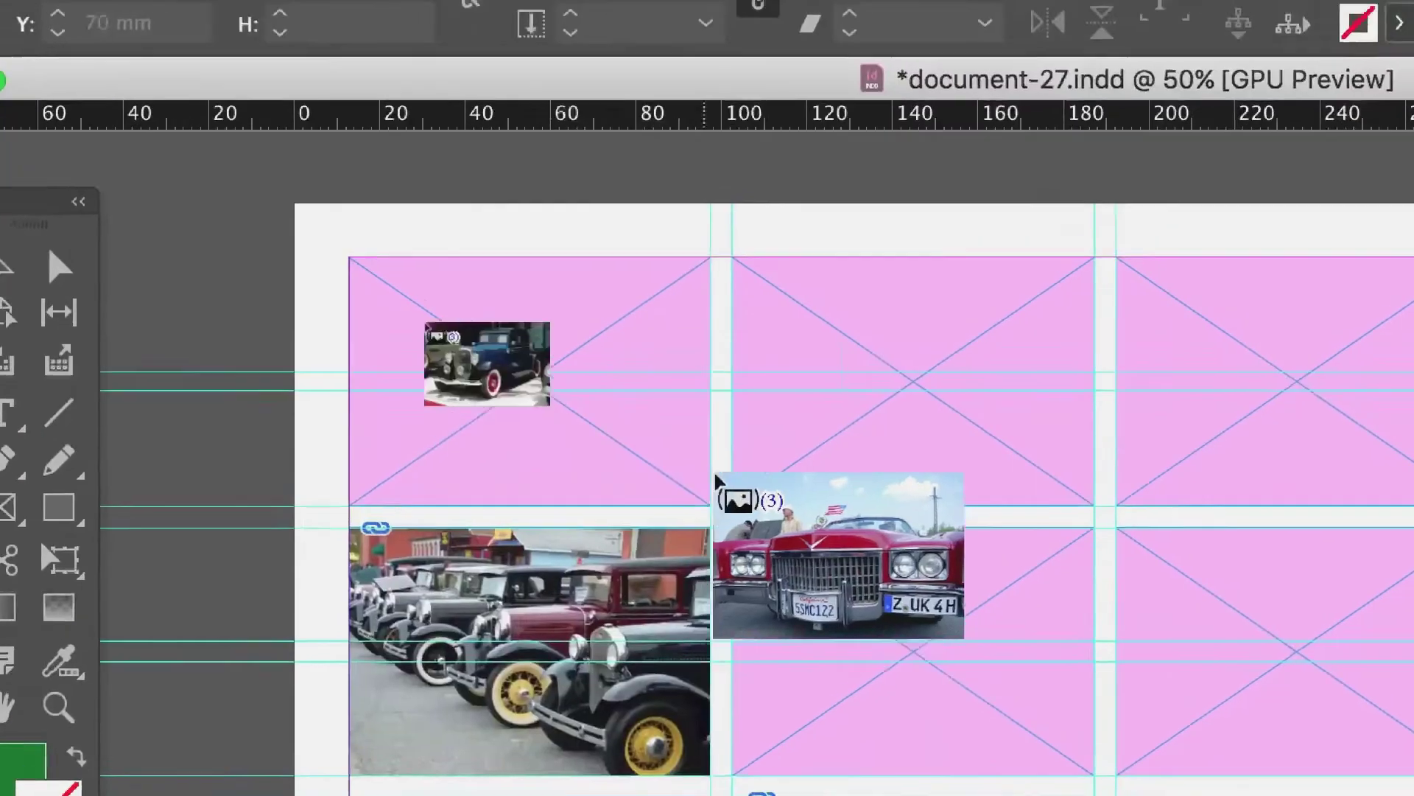
{"action": "left_click", "coordinate": [814, 367]}
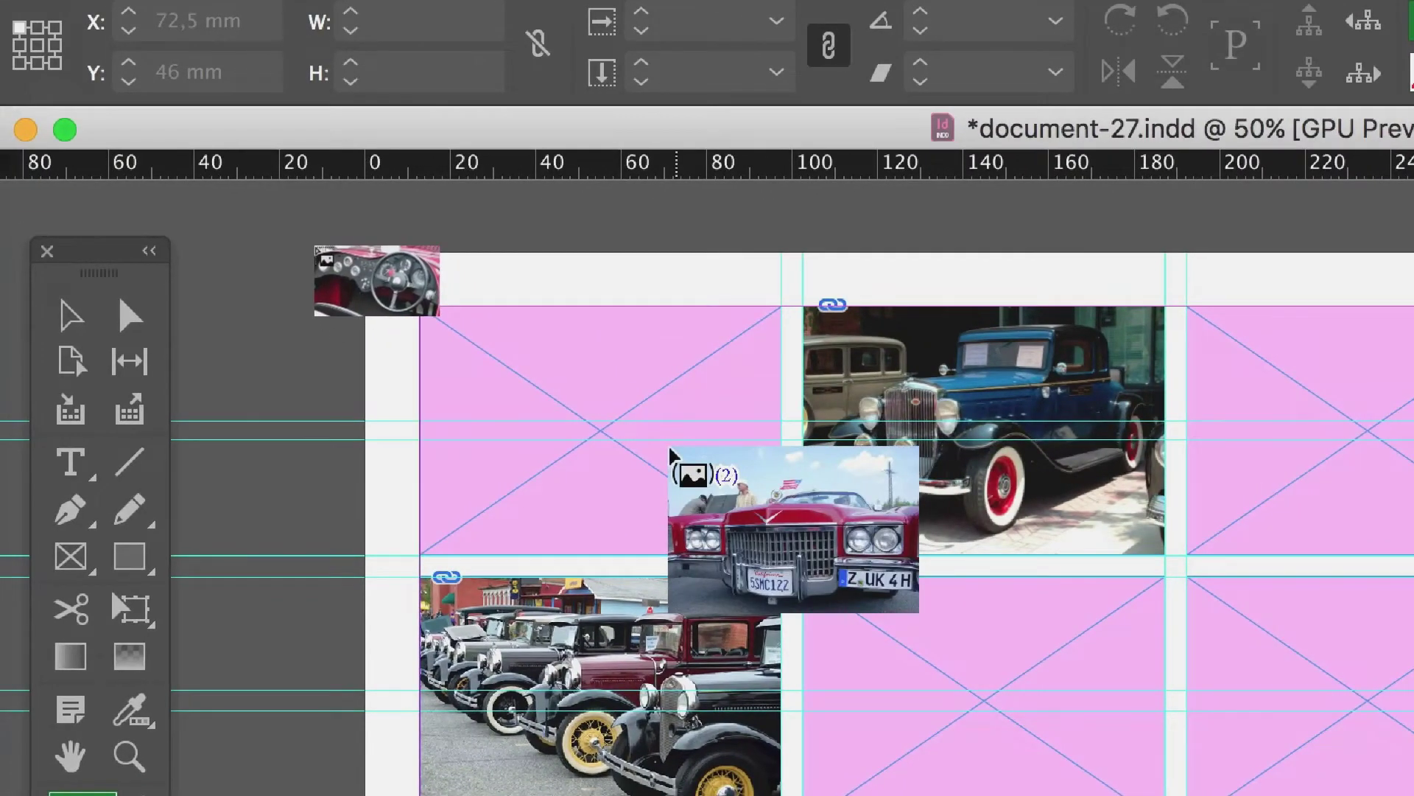
{"action": "left_click", "coordinate": [670, 450]}
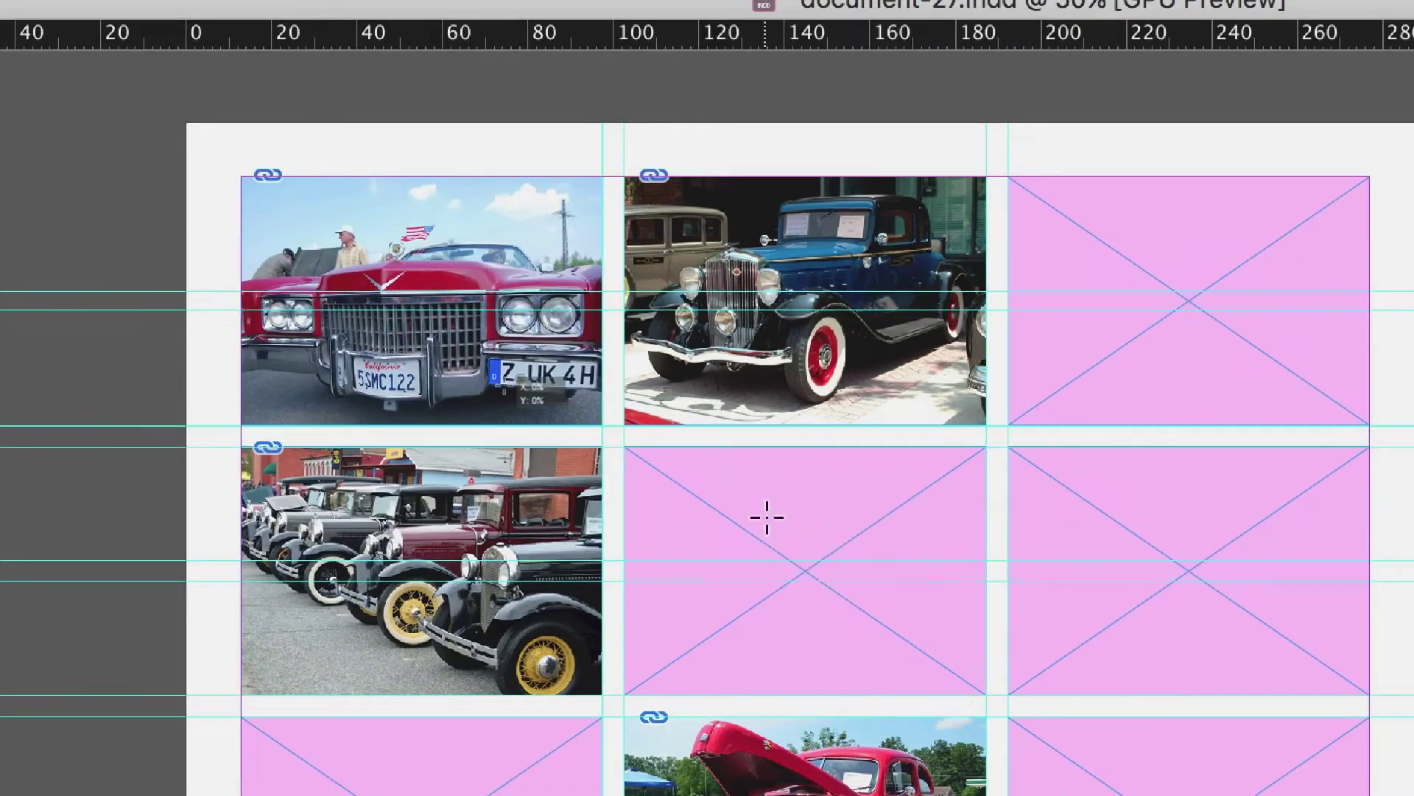
{"action": "left_click", "coordinate": [810, 515]}
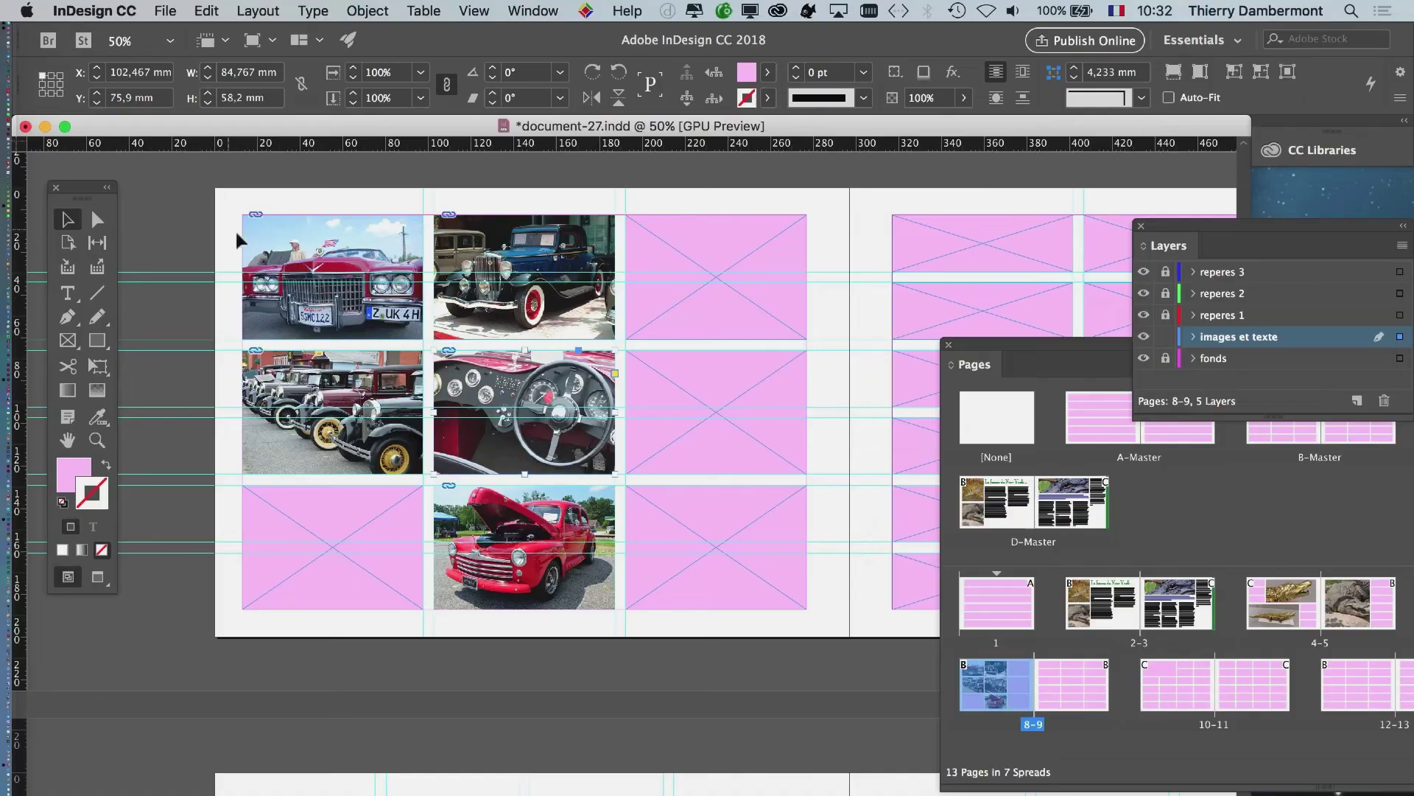
Step: Enlarge the car photos on page 8 and reposition the Pages panel so it does not cover them
{"action": "scroll", "coordinate": [261, 277], "scroll_direction": "up", "scroll_amount": 2}
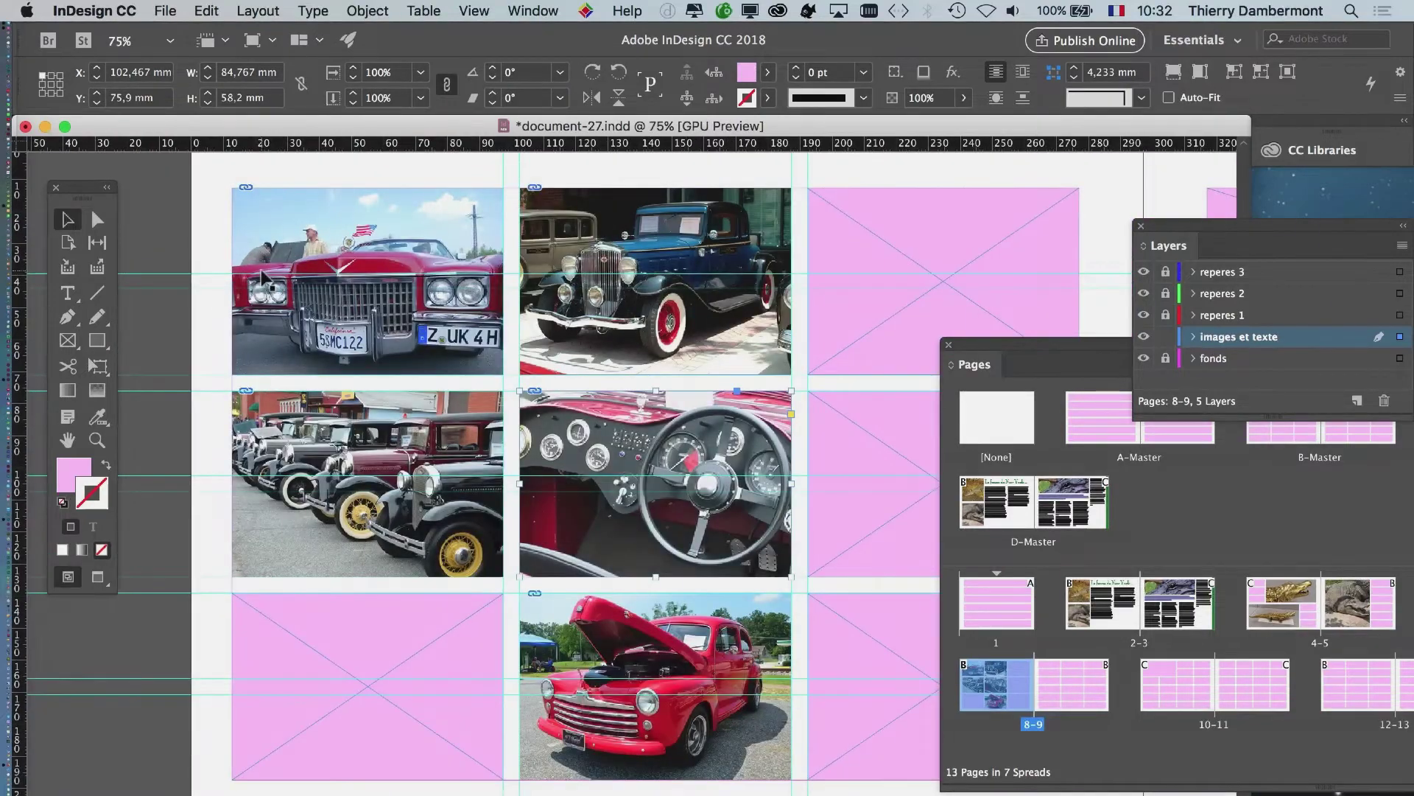
{"action": "scroll", "coordinate": [260, 273], "scroll_direction": "up", "scroll_amount": 1}
{"action": "left_click_drag", "start_coordinate": [428, 312], "coordinate": [395, 422]}
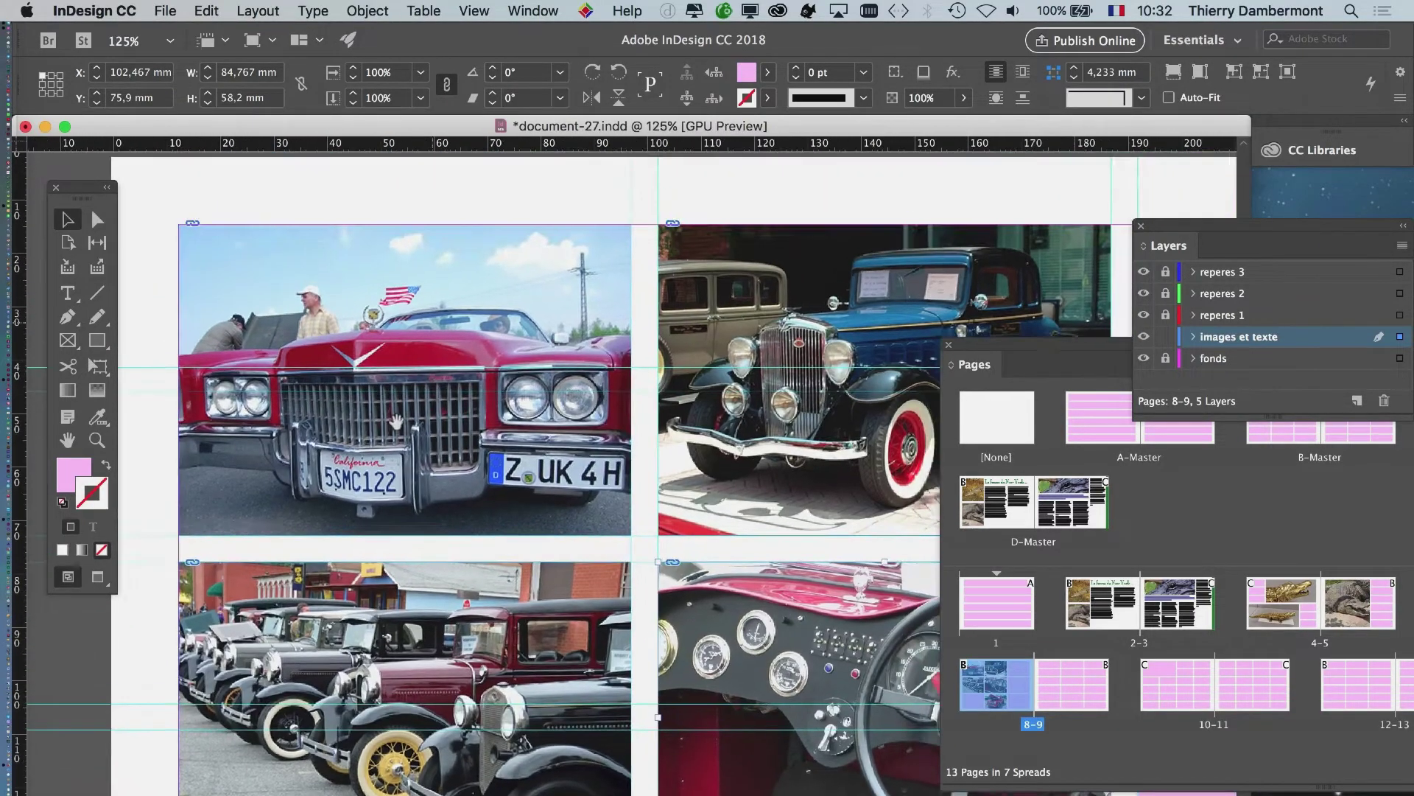
{"action": "left_click_drag", "start_coordinate": [331, 361], "coordinate": [330, 371]}
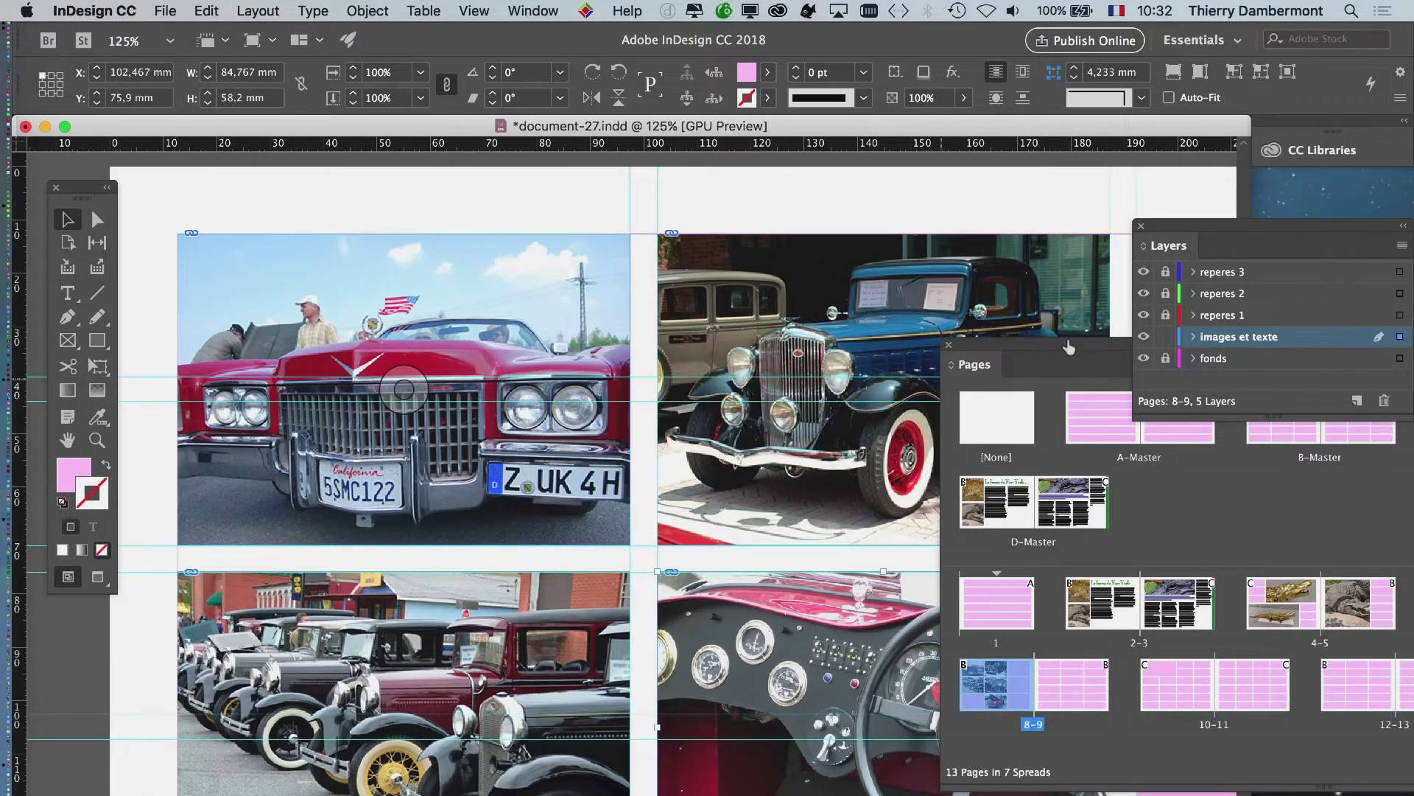
{"action": "left_click_drag", "start_coordinate": [1119, 343], "coordinate": [691, 345]}
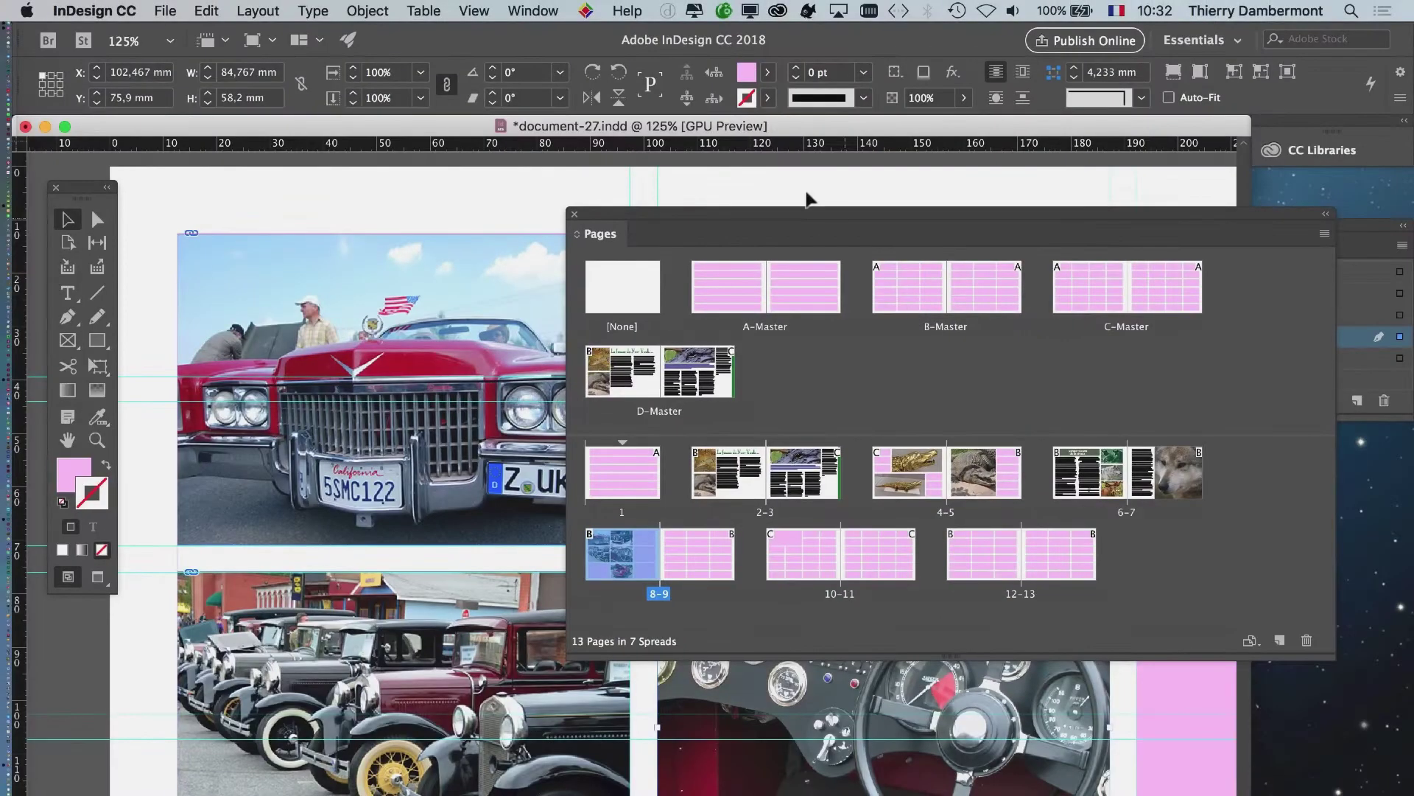
{"action": "left_click_drag", "start_coordinate": [764, 213], "coordinate": [1236, 555]}
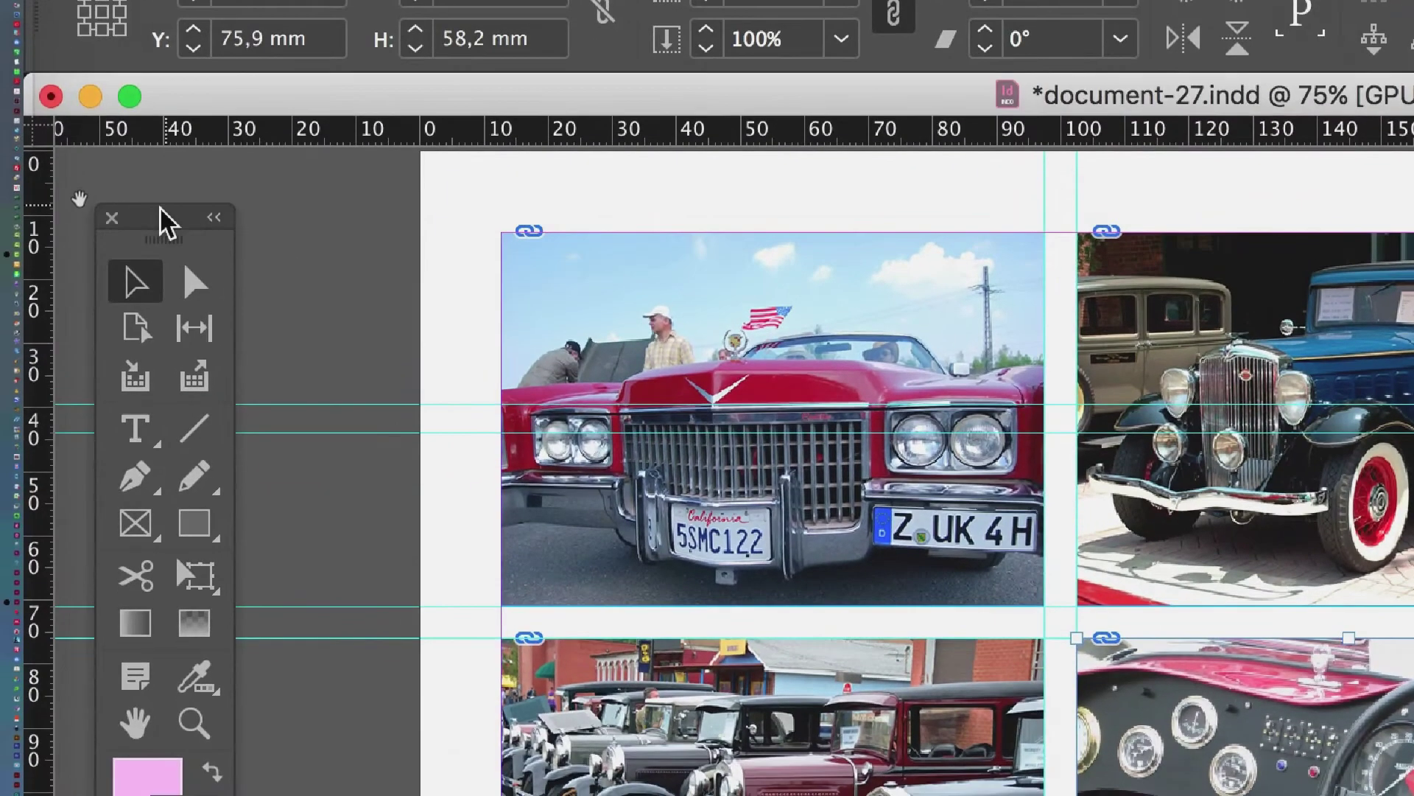
Step: Delete the blue car image from the top-centre frame while keeping the frame itself
{"action": "left_click", "coordinate": [749, 387]}
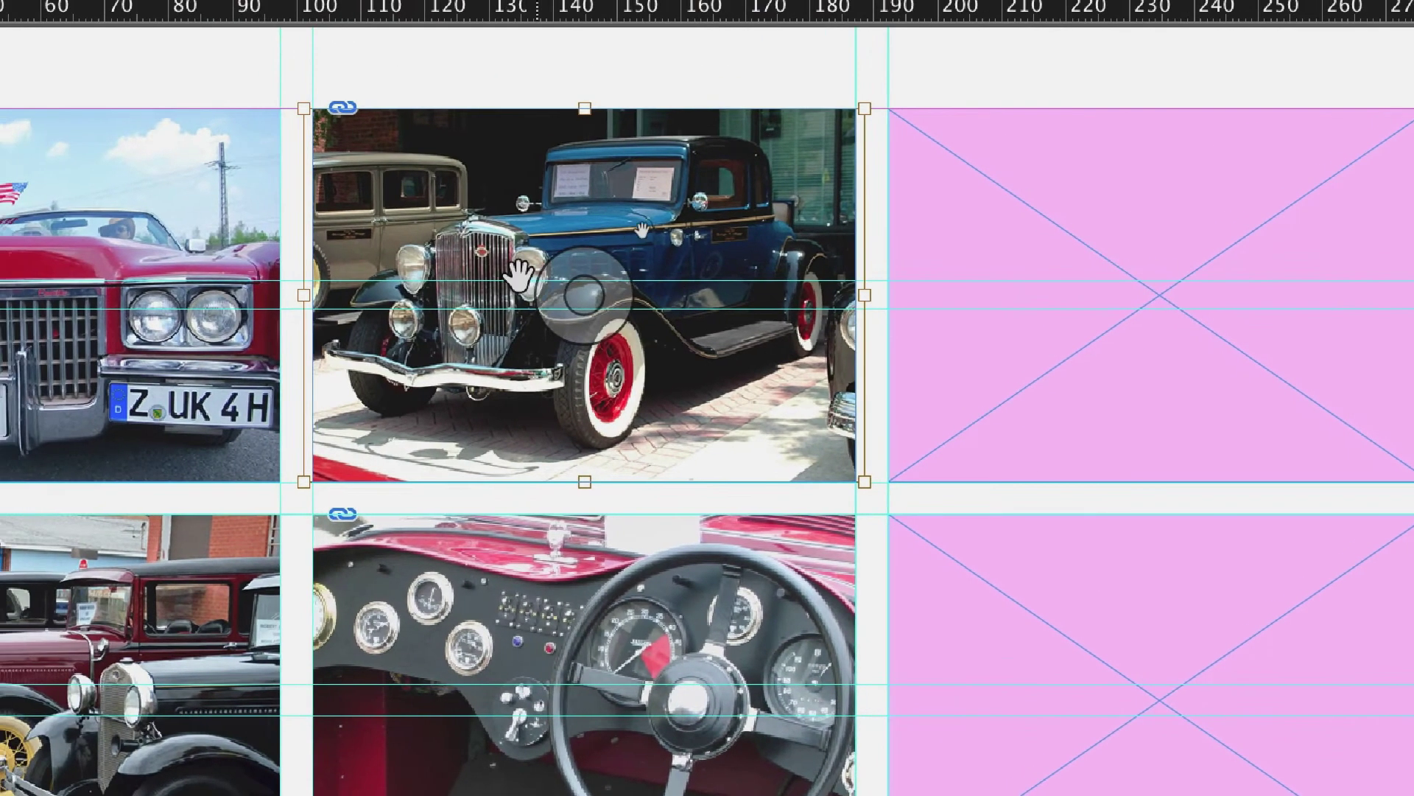
{"action": "key", "text": "Delete"}
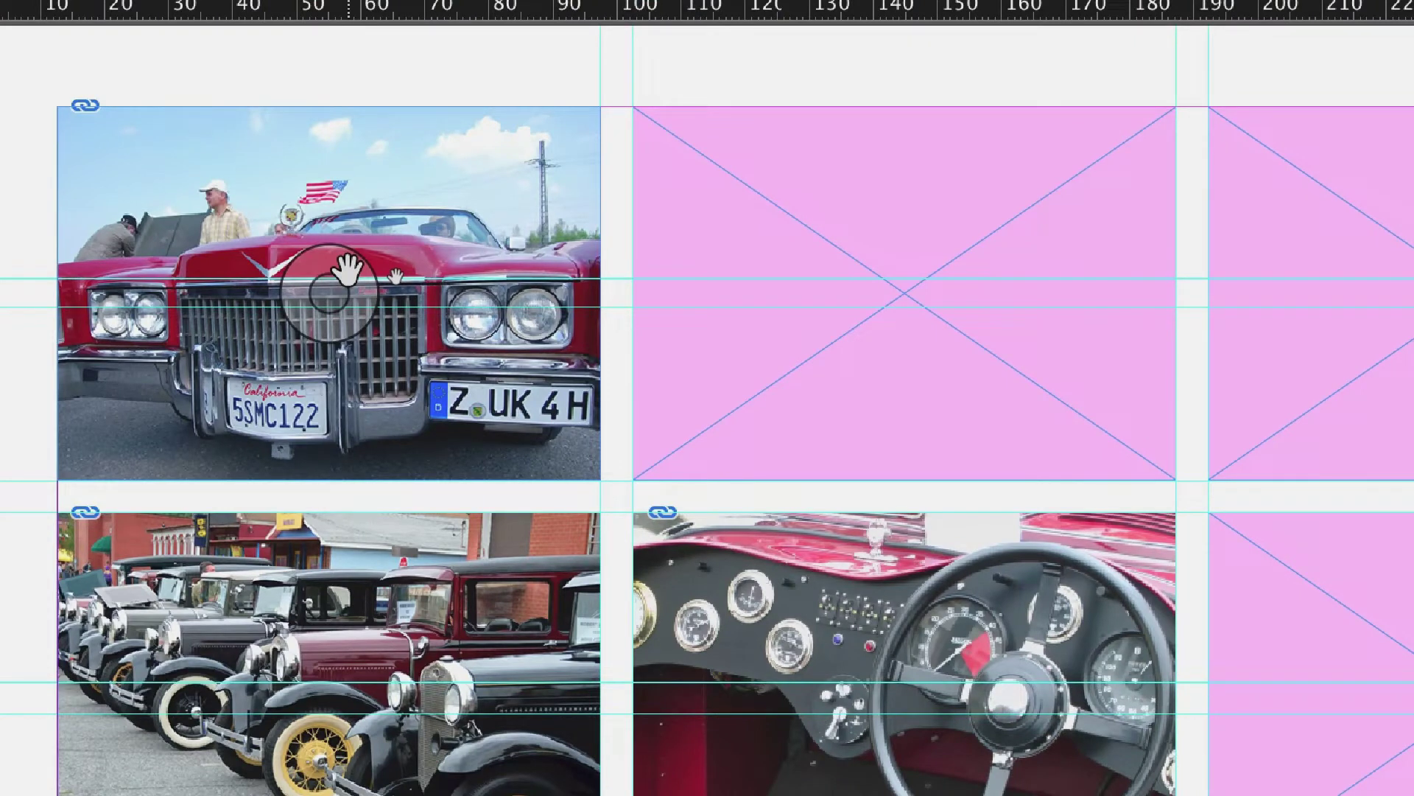
Step: Copy the red Cadillac image from the top-left frame and paste it into the empty bottom-left frame
{"action": "left_click", "coordinate": [346, 270]}
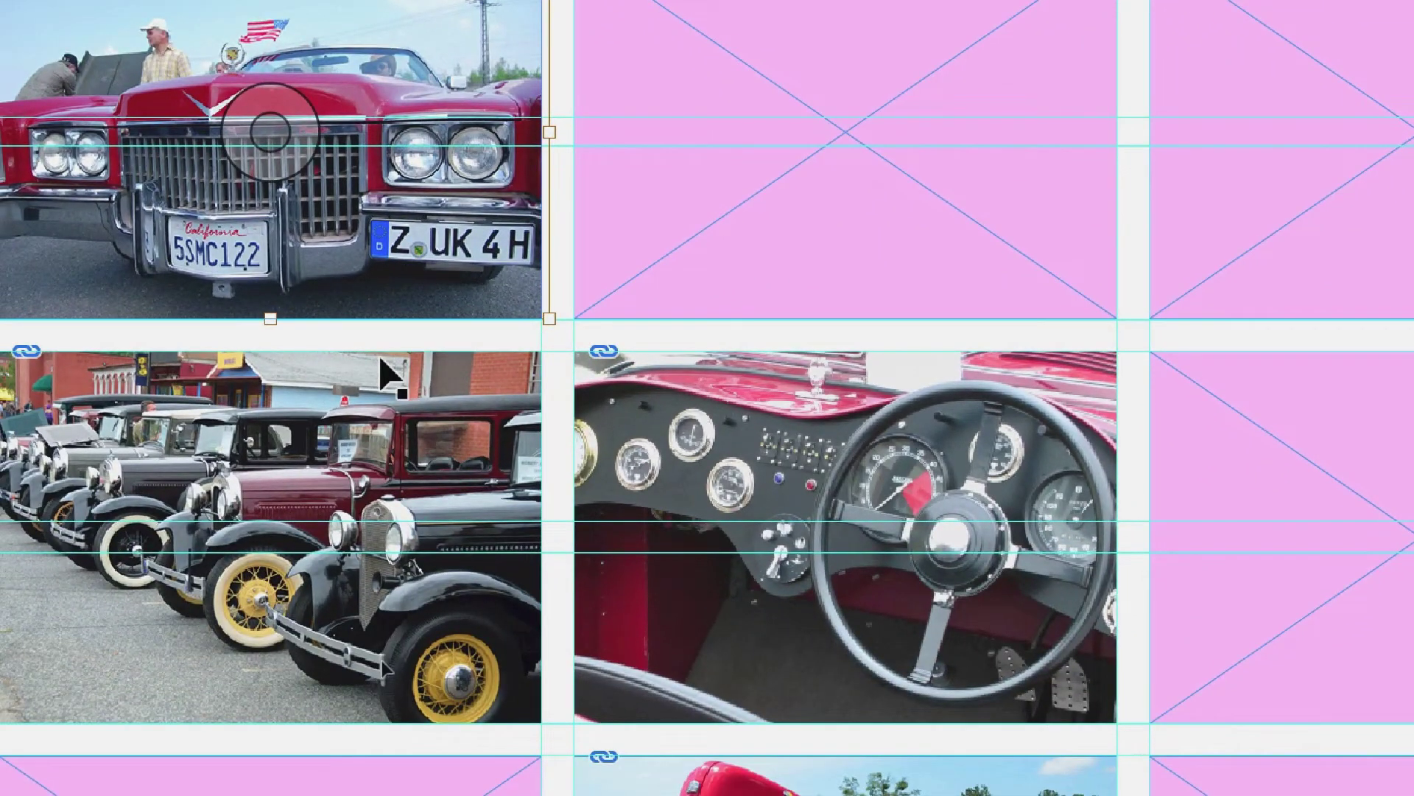
{"action": "left_click", "coordinate": [383, 775]}
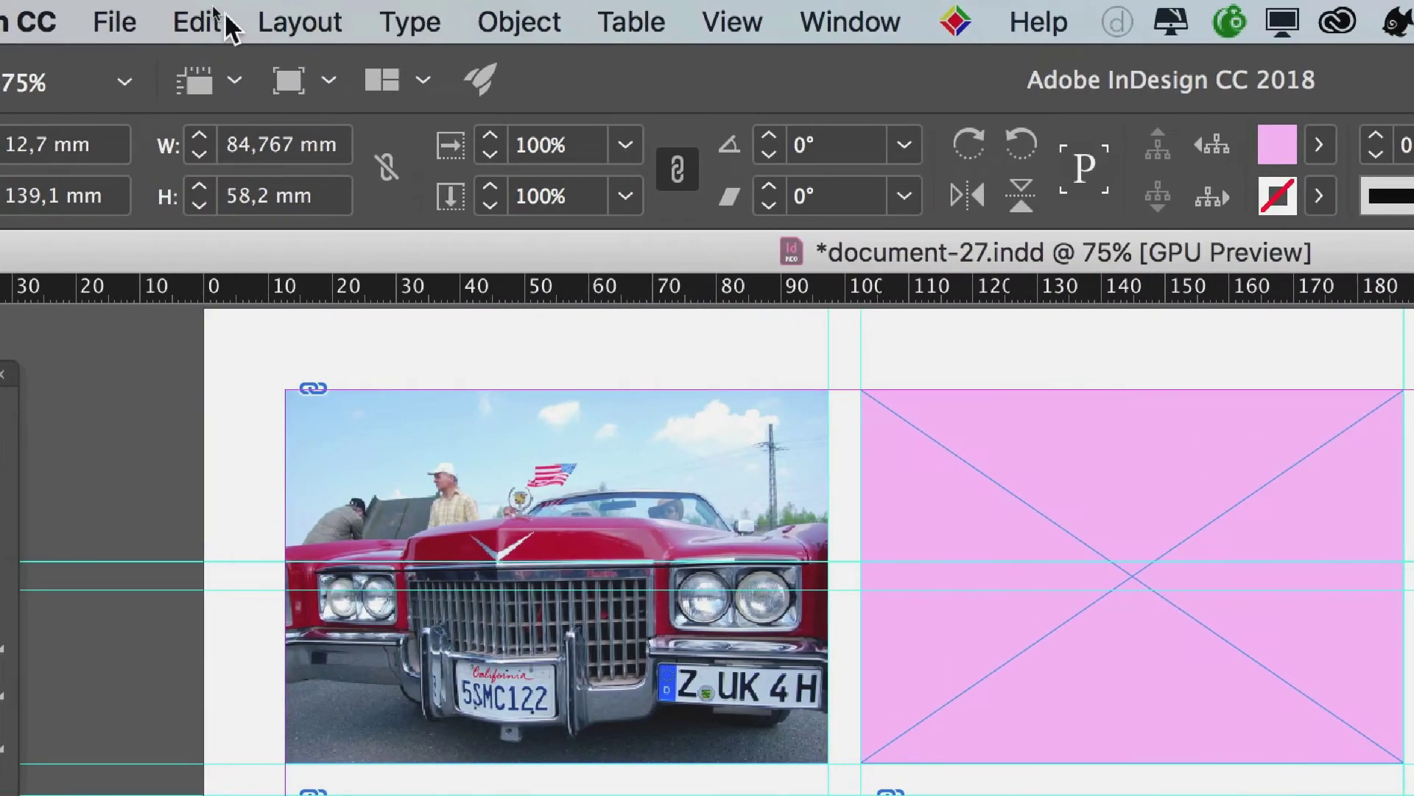
{"action": "left_click", "coordinate": [226, 15]}
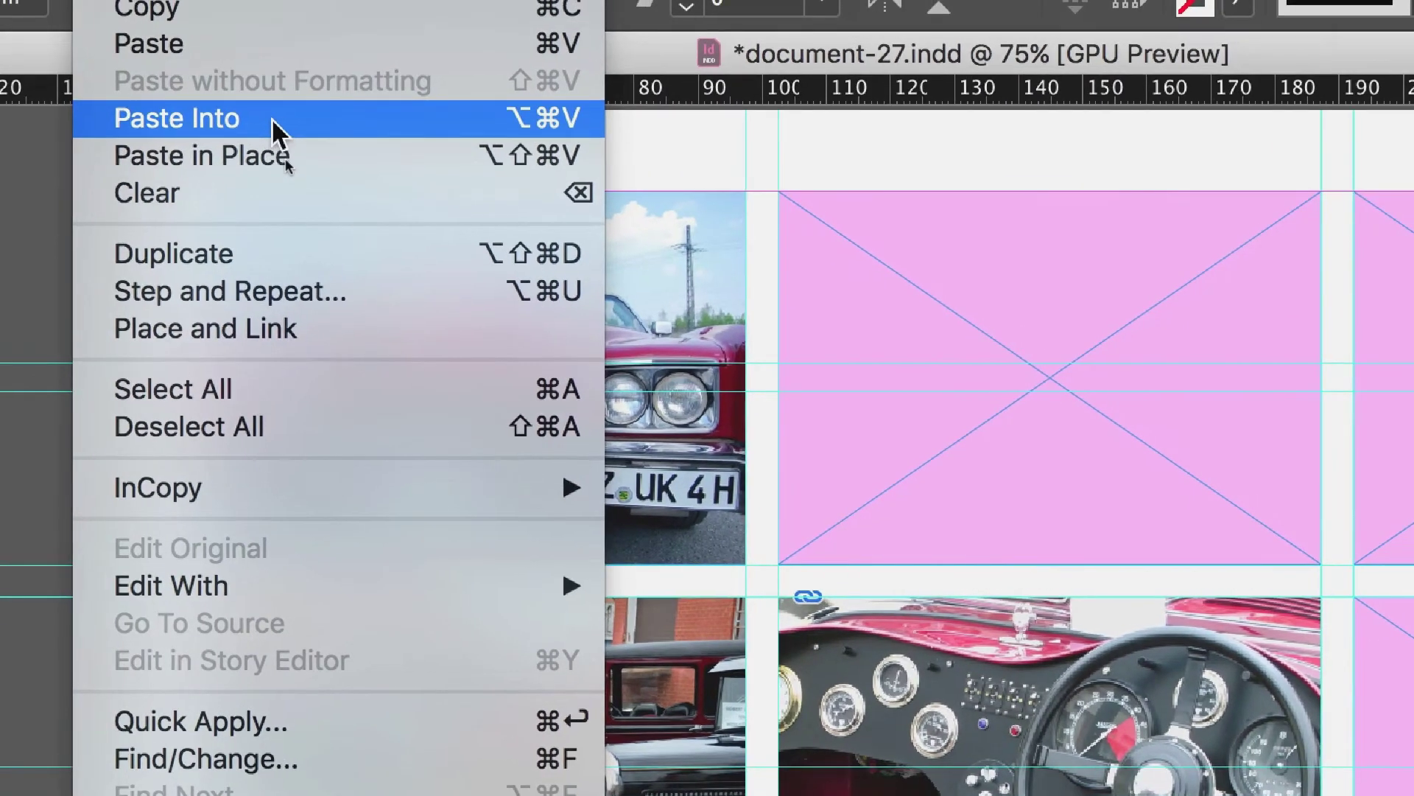
{"action": "left_click", "coordinate": [273, 119]}
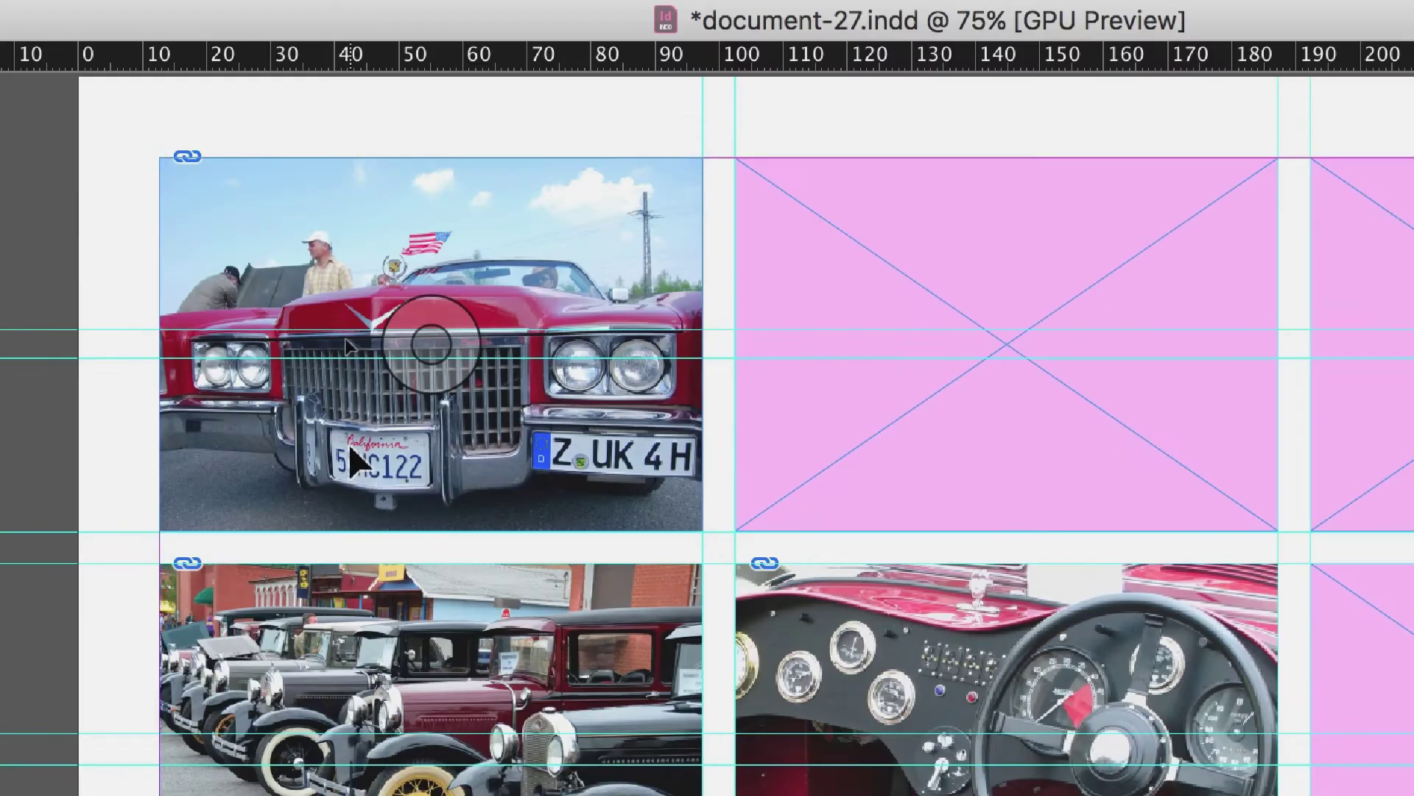
Step: Select the Cadillac image inside the bottom-left frame and enlarge it proportionally to about 267 by 179 mm without resizing the frame
{"action": "left_click", "coordinate": [353, 685]}
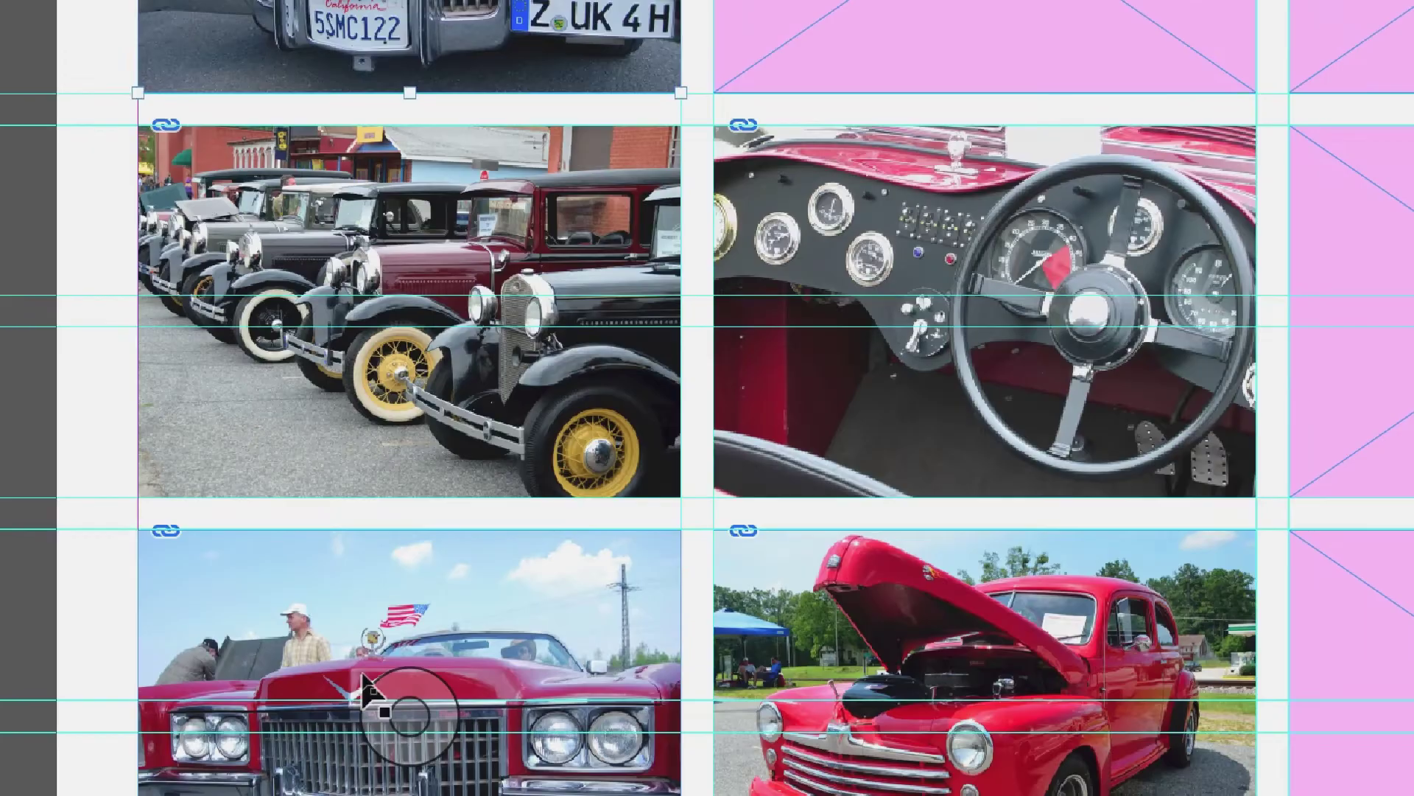
{"action": "left_click", "coordinate": [366, 692]}
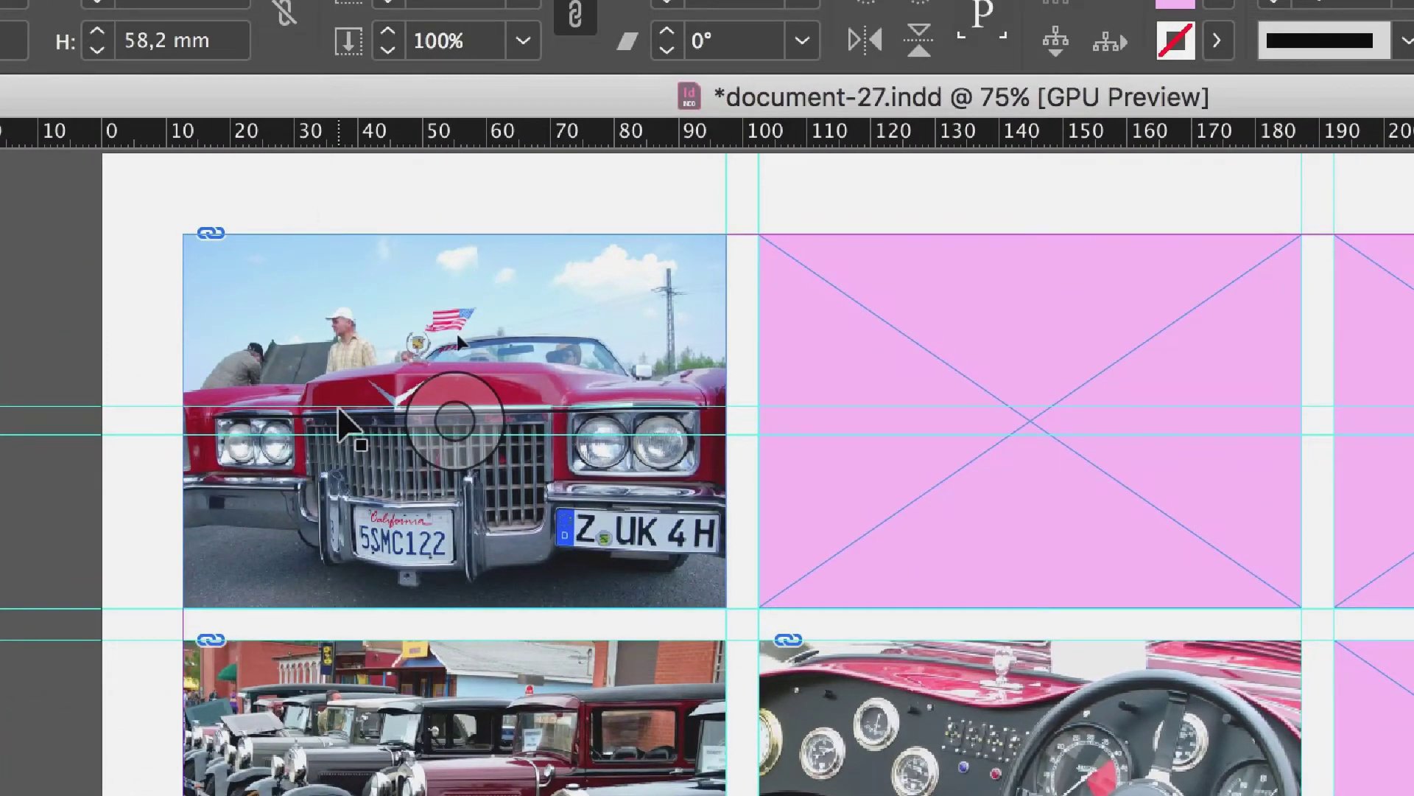
{"action": "left_click", "coordinate": [340, 413]}
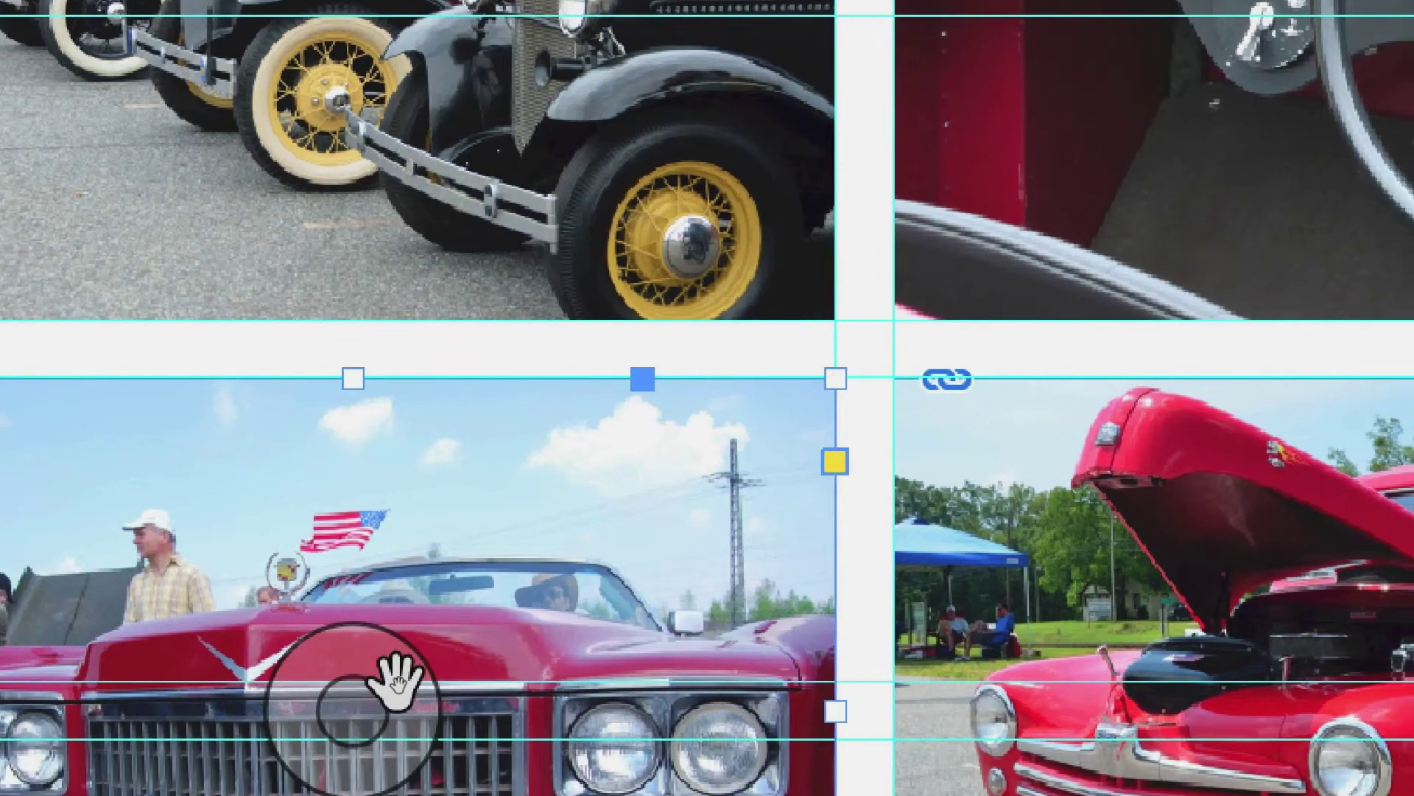
{"action": "left_click", "coordinate": [395, 674]}
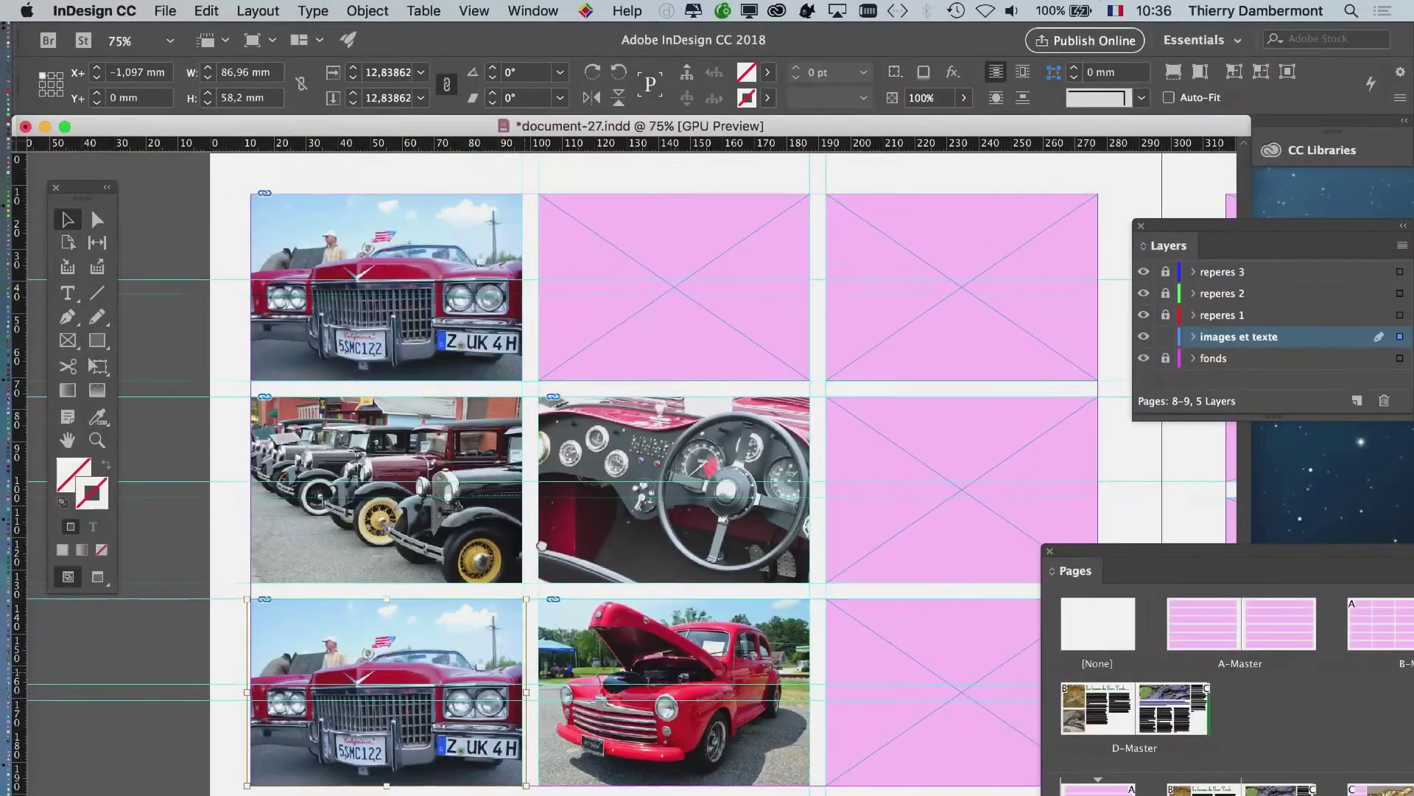
{"action": "scroll", "coordinate": [576, 447], "scroll_direction": "down", "scroll_amount": 5}
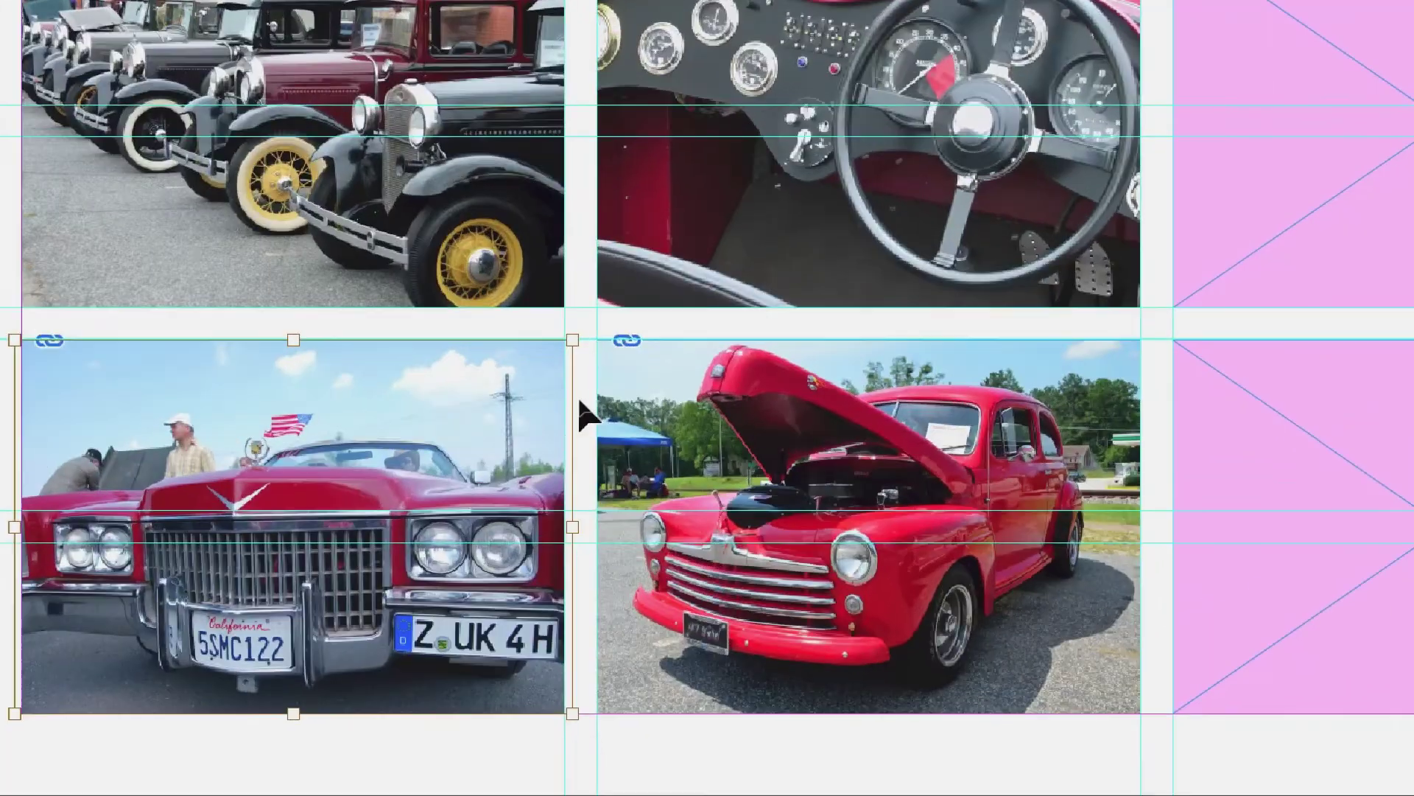
{"action": "left_click_drag", "start_coordinate": [576, 370], "coordinate": [864, 261]}
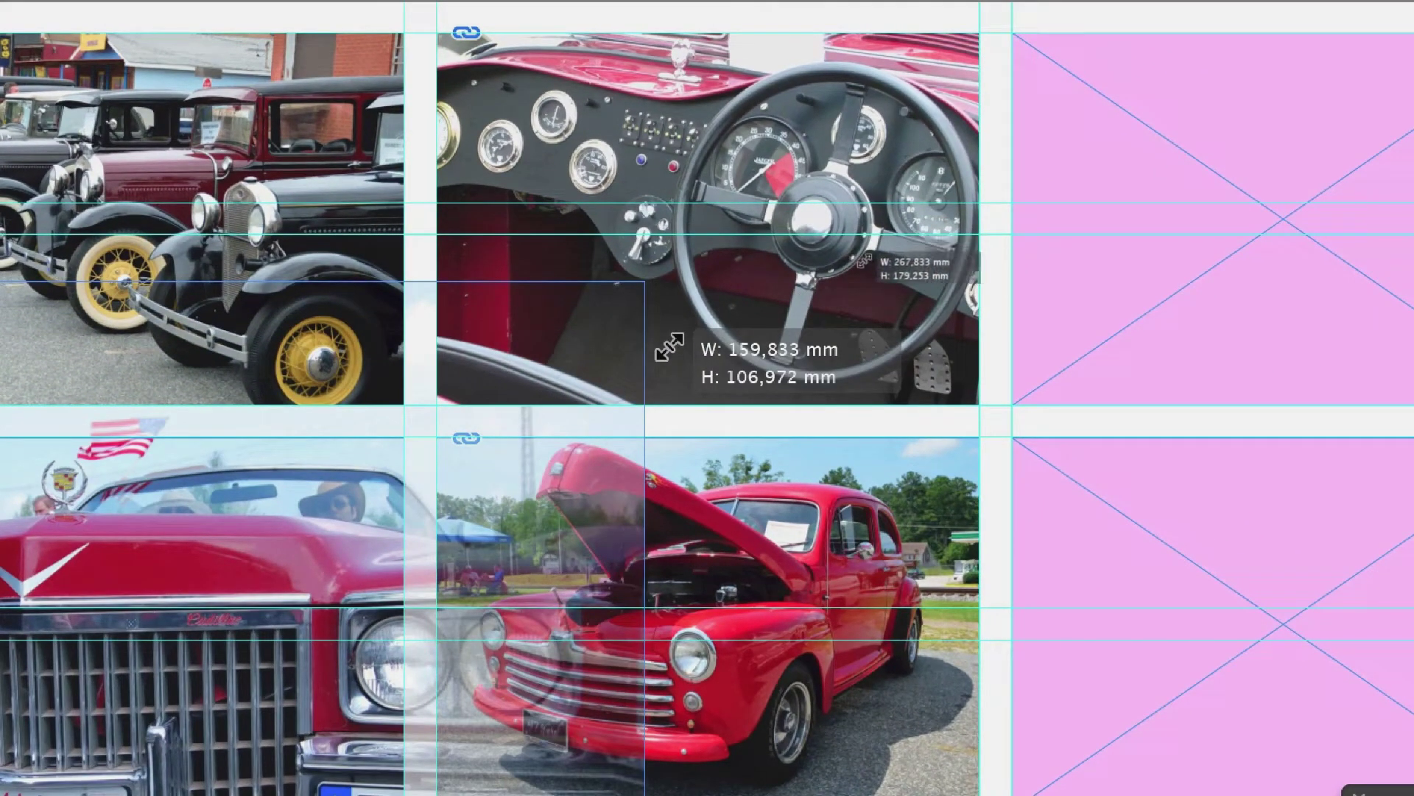
{"action": "left_click_drag", "start_coordinate": [669, 346], "coordinate": [988, 217]}
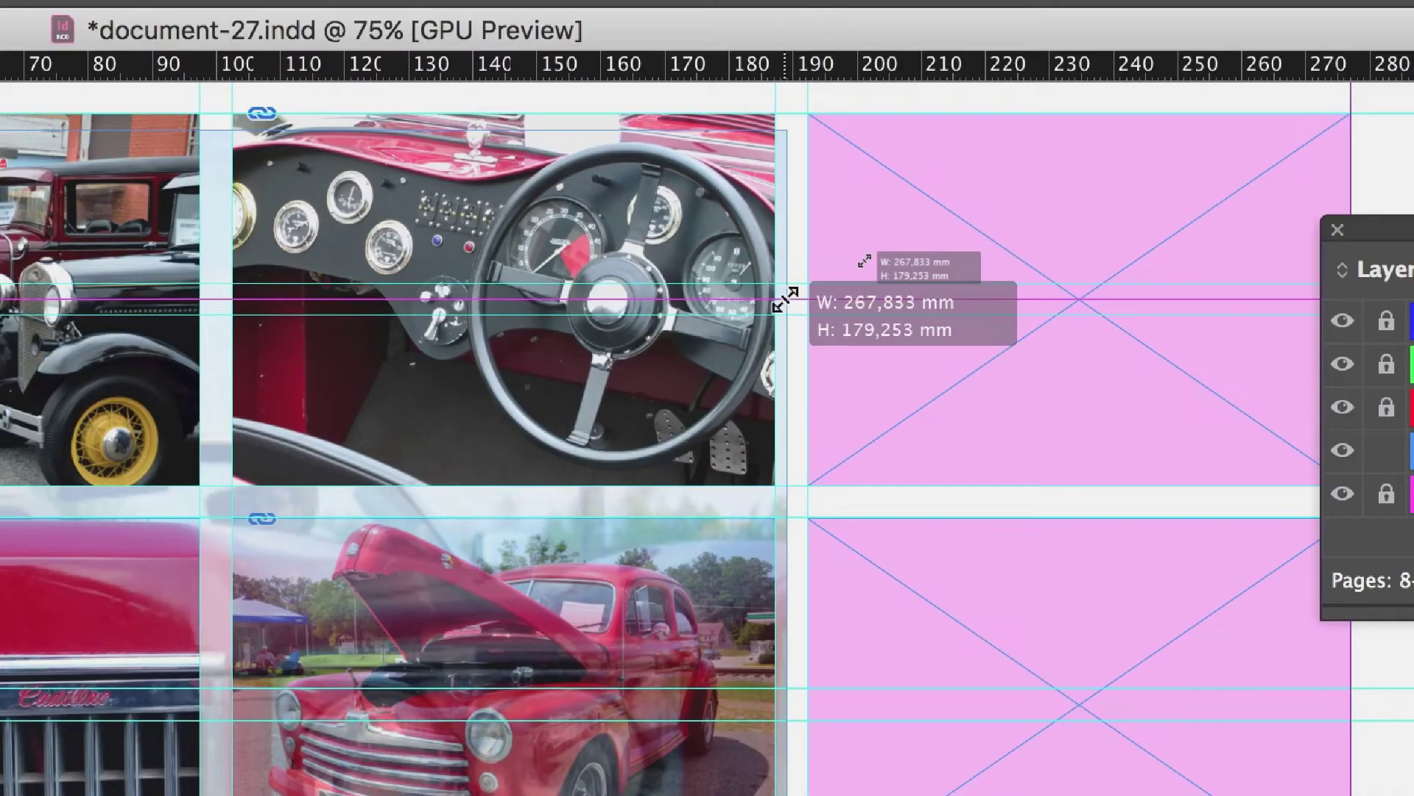
{"action": "left_click_drag", "start_coordinate": [864, 261], "coordinate": [863, 259]}
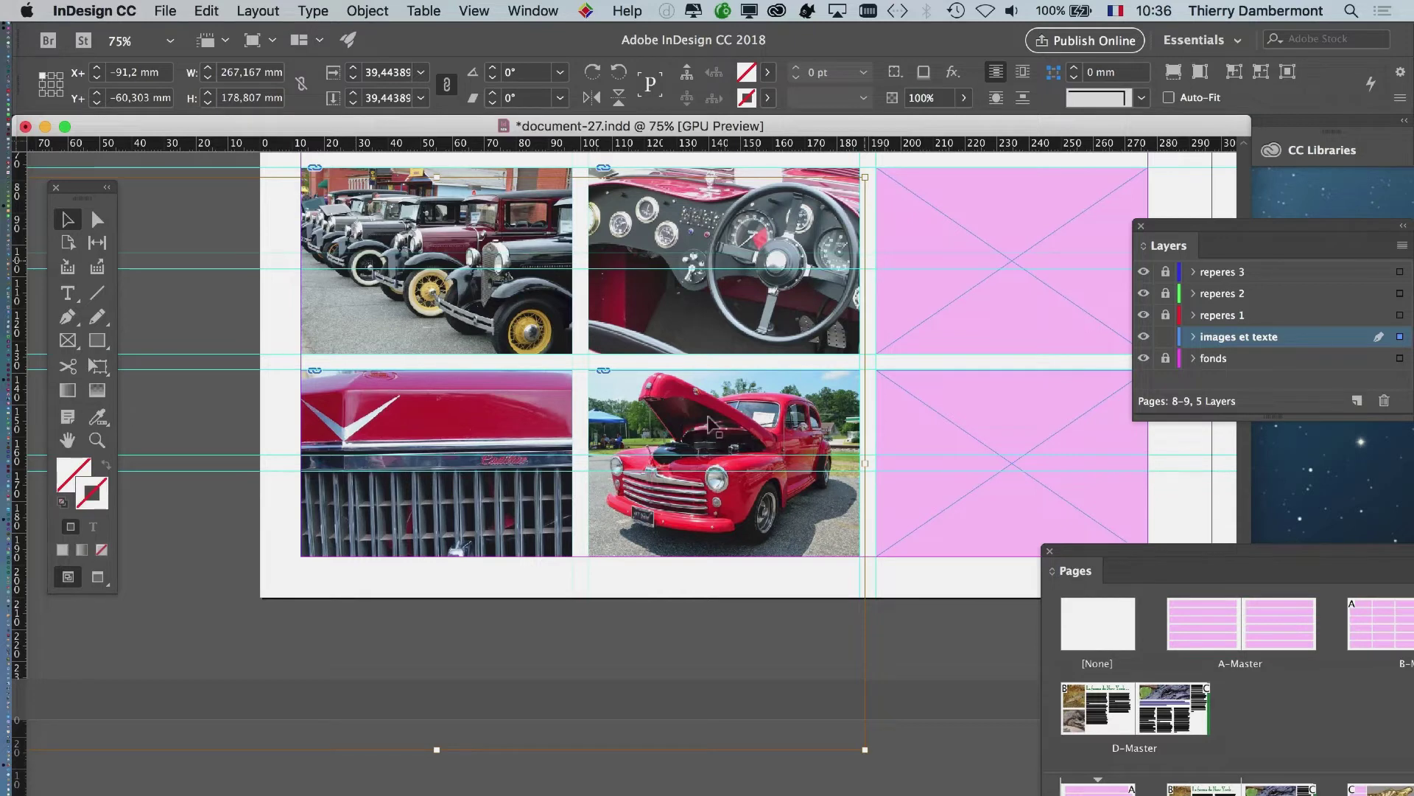
Step: Reposition the enlarged Cadillac image within the bottom-left frame so that the frame shows the pair of headlights
{"action": "left_click_drag", "start_coordinate": [529, 427], "coordinate": [256, 398]}
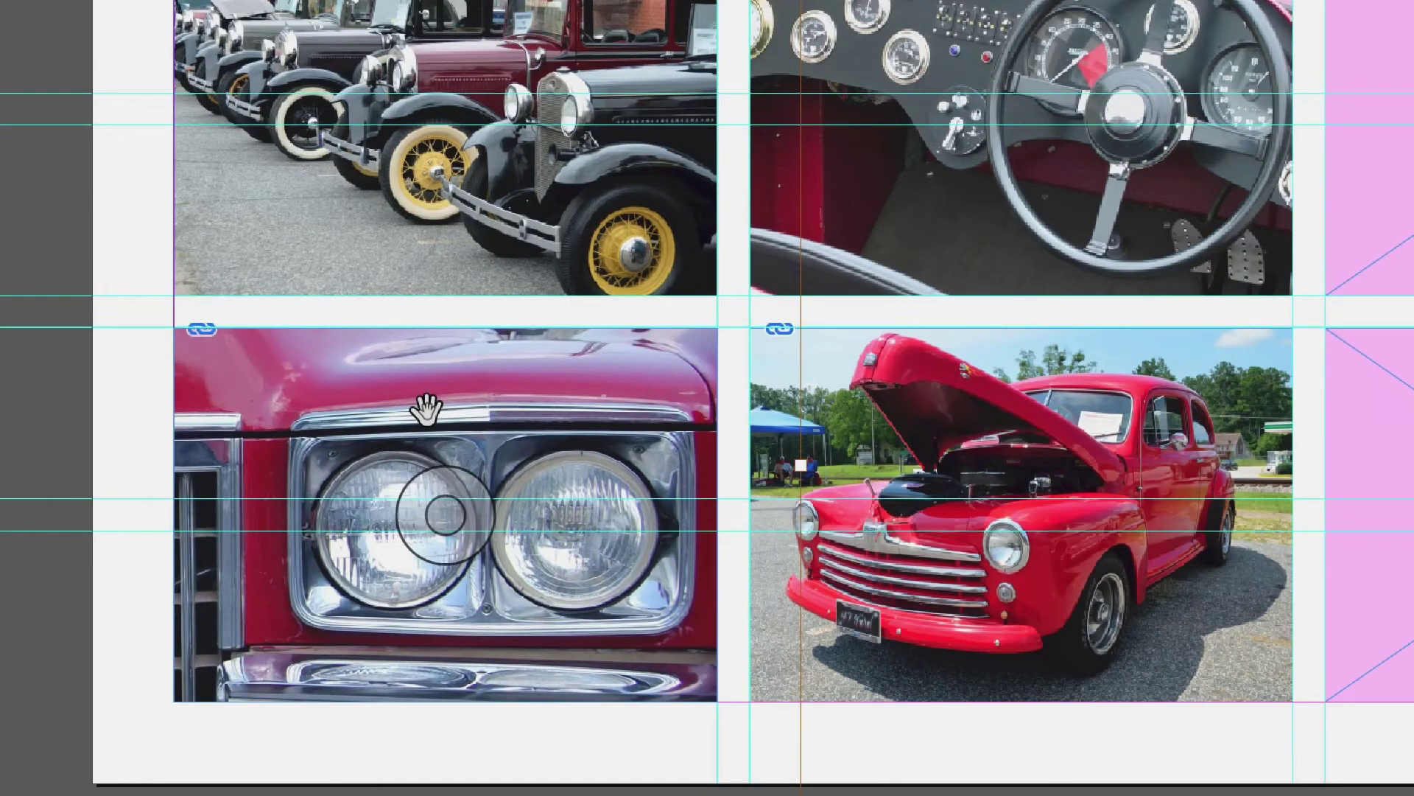
{"action": "left_click_drag", "start_coordinate": [427, 409], "coordinate": [901, 398]}
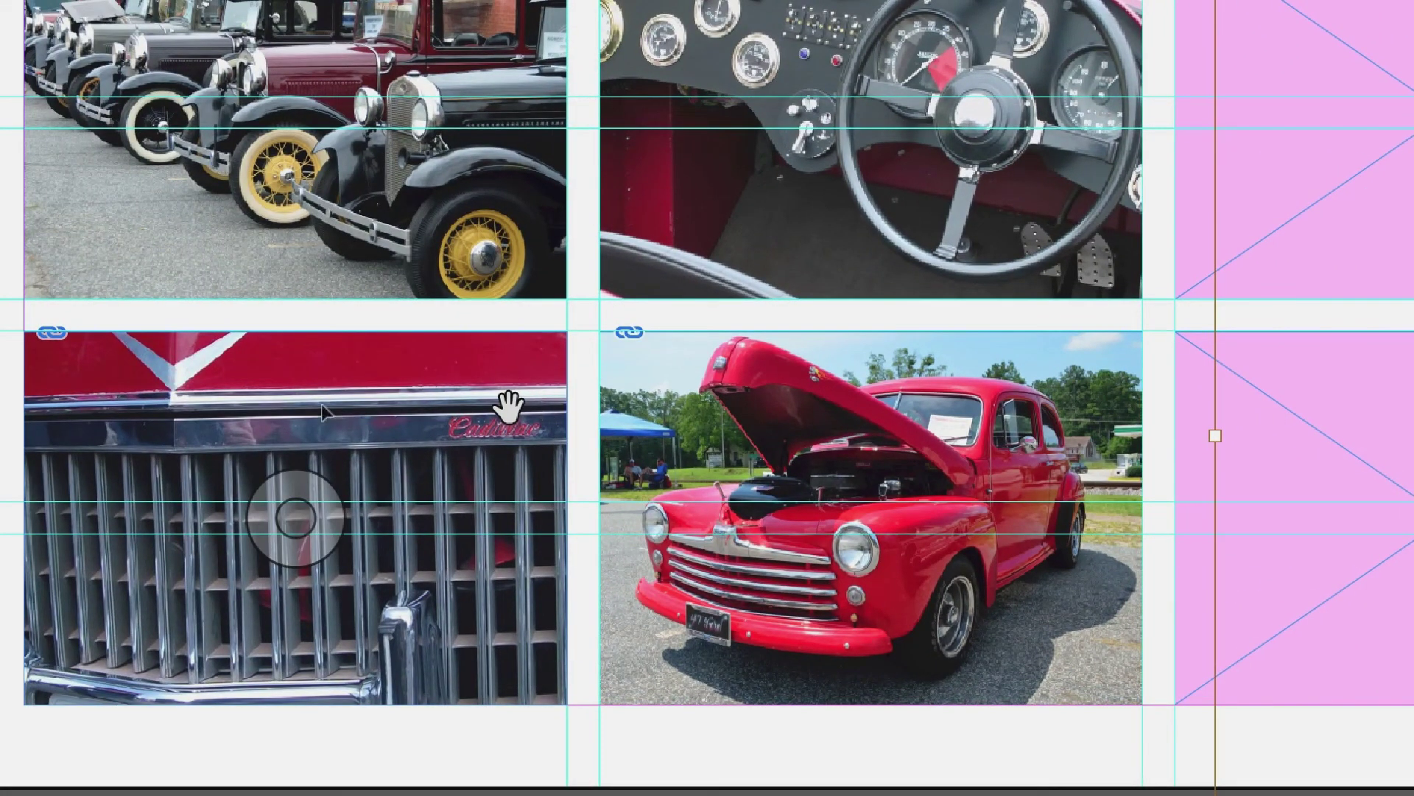
{"action": "left_click_drag", "start_coordinate": [508, 404], "coordinate": [222, 422]}
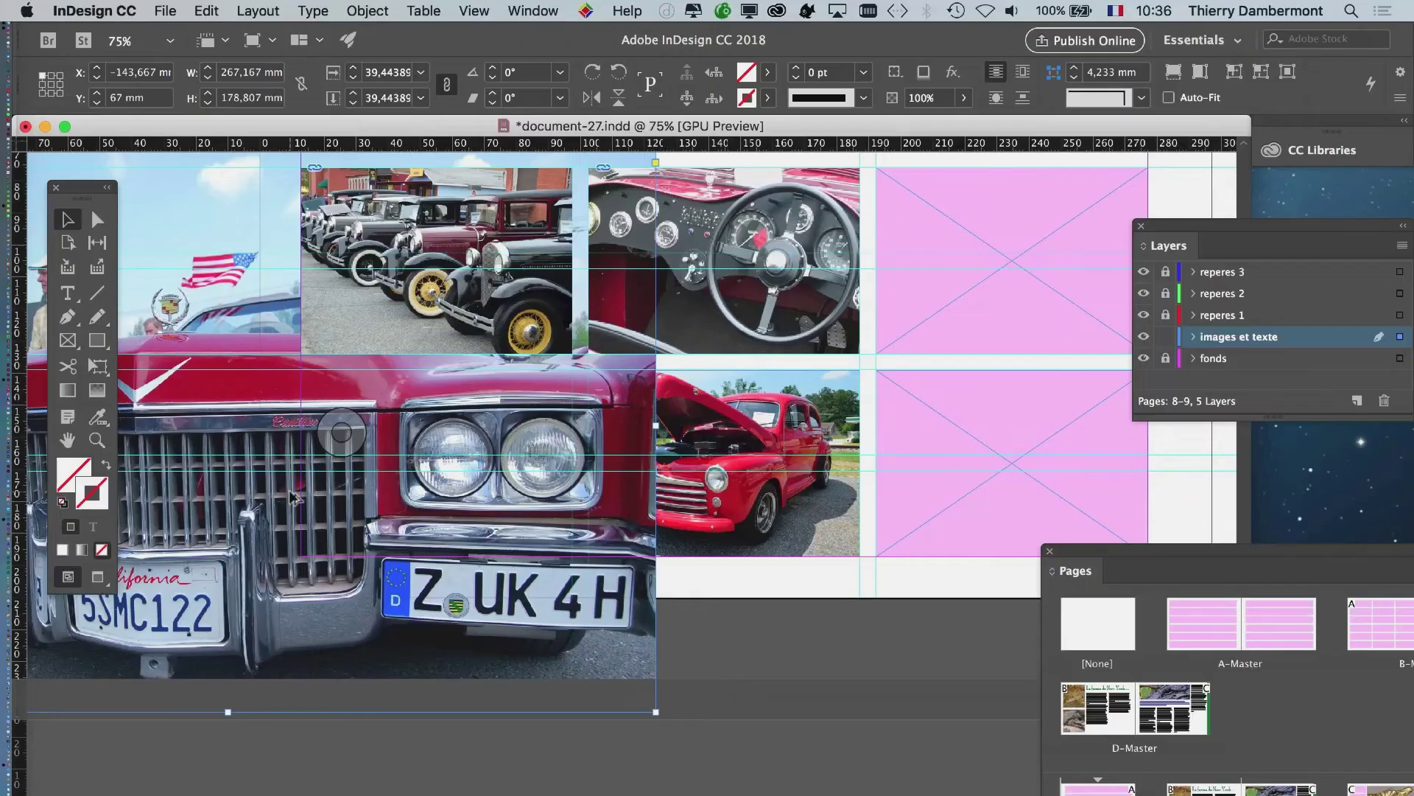
{"action": "key", "text": "super+minus"}
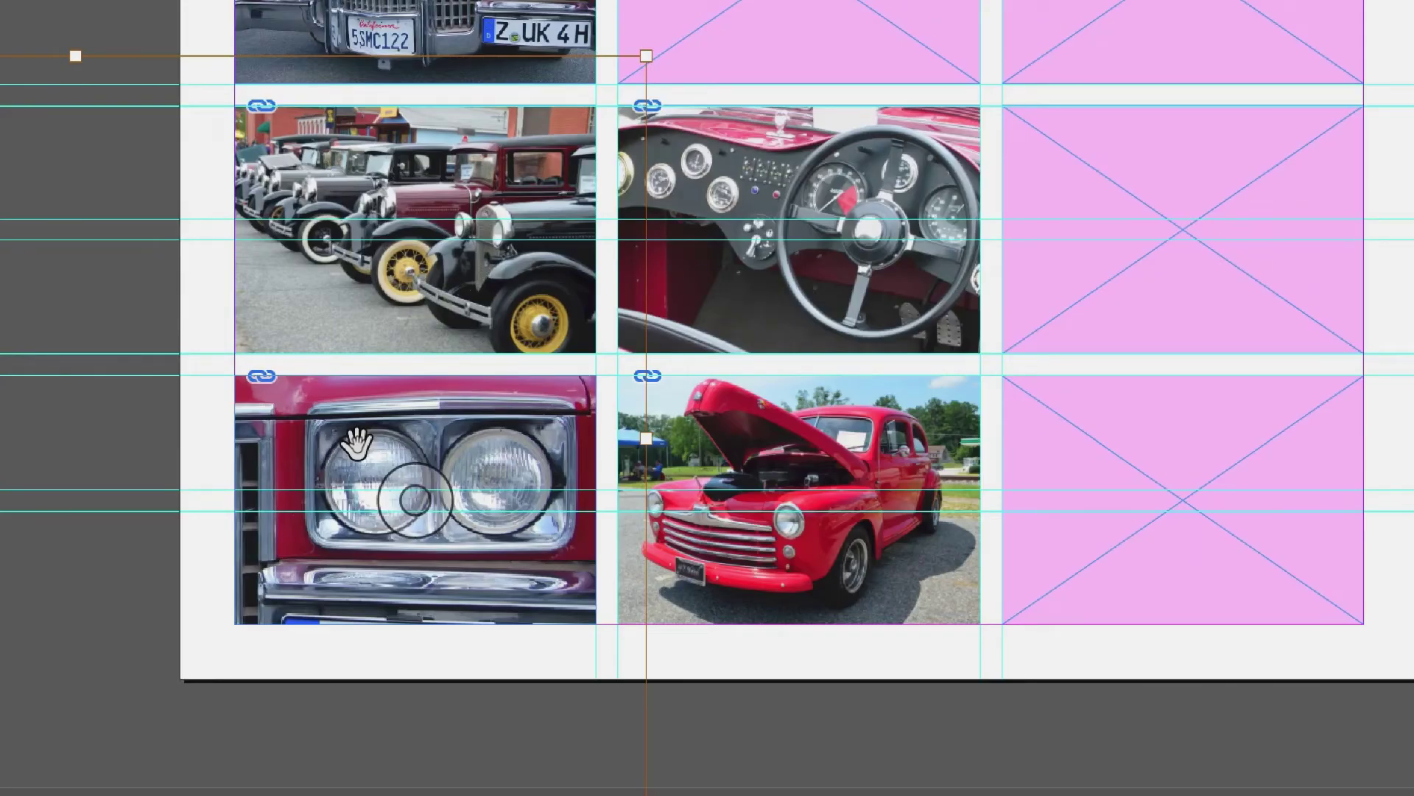
Step: Reposition the enlarged Cadillac image within the bottom-left frame to show the V emblem and hood ornament, and deselect it
{"action": "left_click_drag", "start_coordinate": [358, 442], "coordinate": [710, 399]}
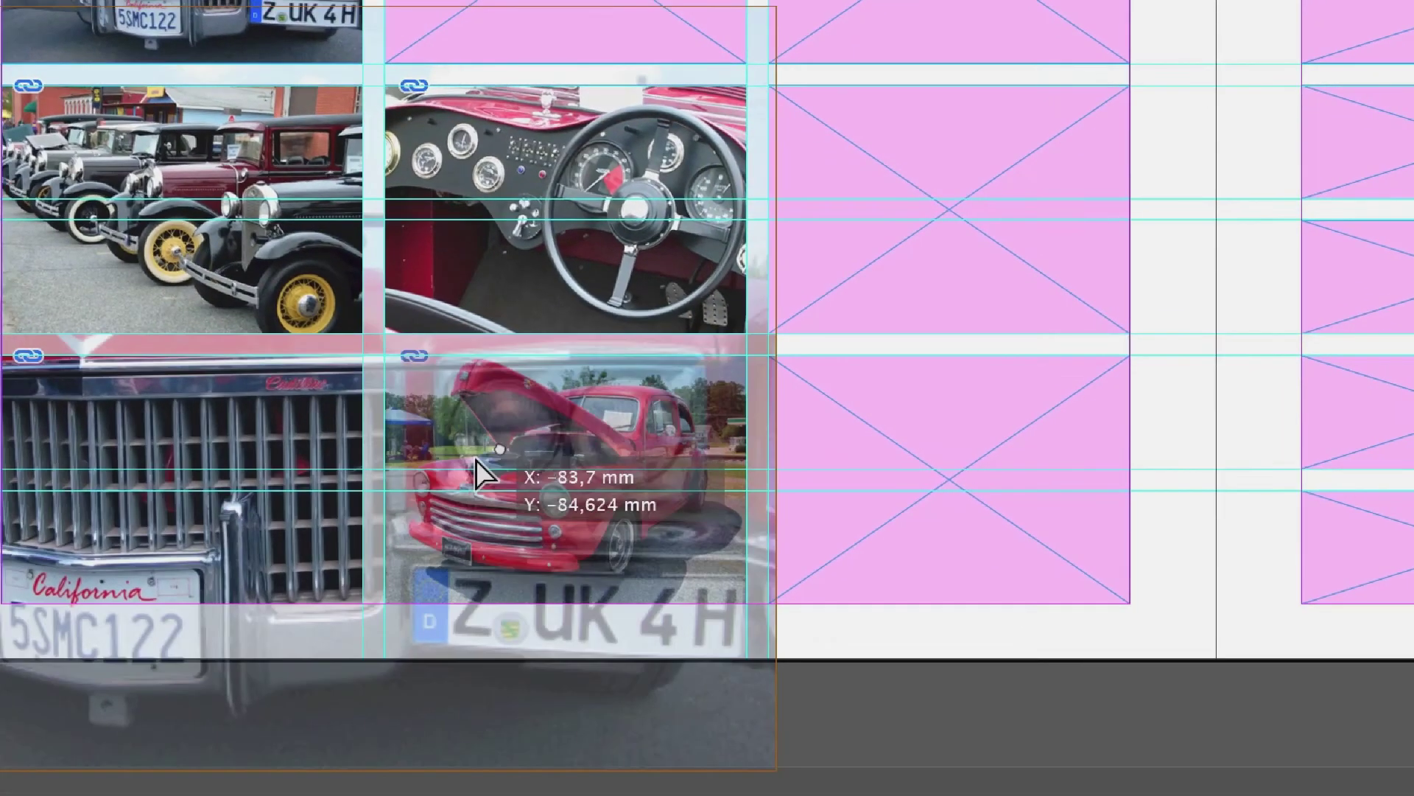
{"action": "left_click_drag", "start_coordinate": [476, 459], "coordinate": [504, 527]}
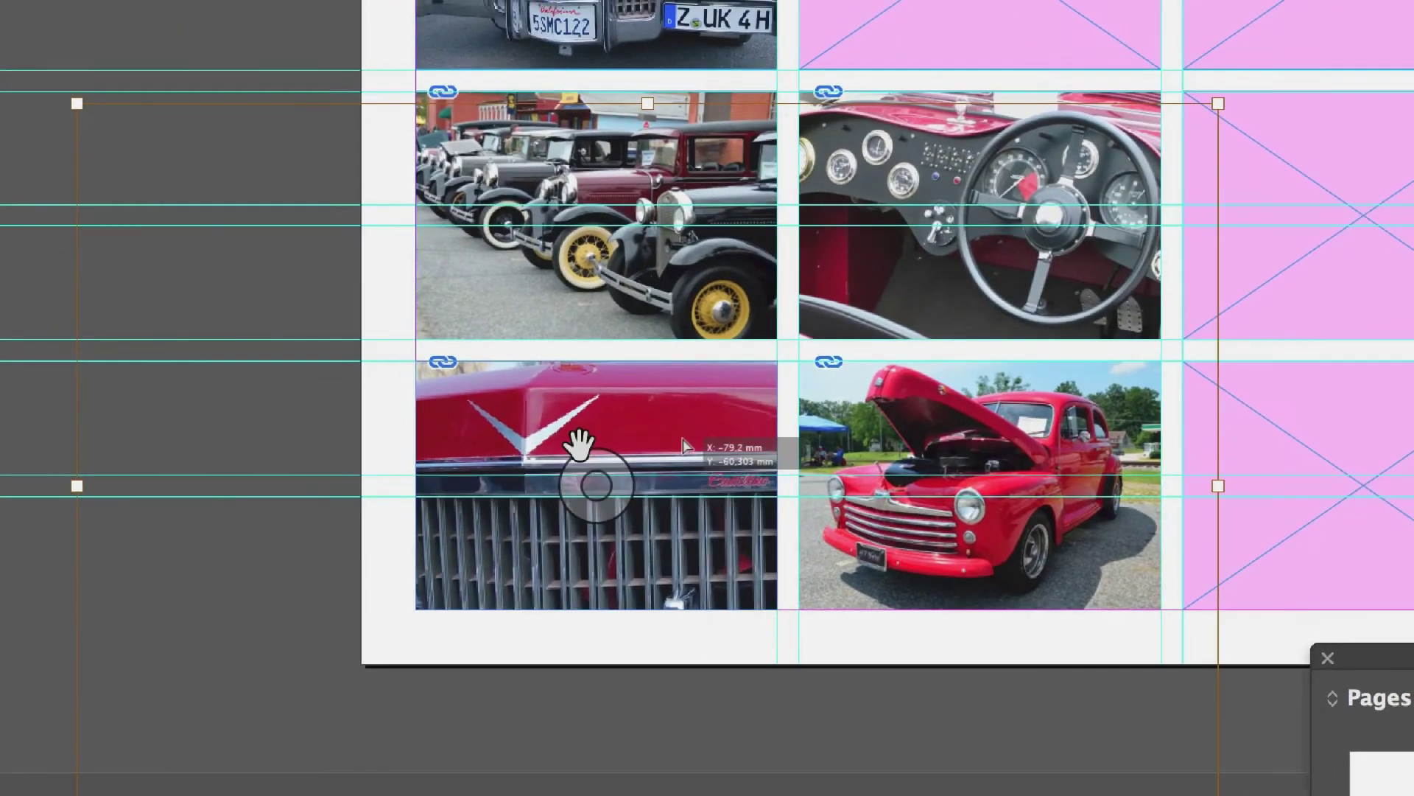
{"action": "left_click_drag", "start_coordinate": [579, 442], "coordinate": [626, 471]}
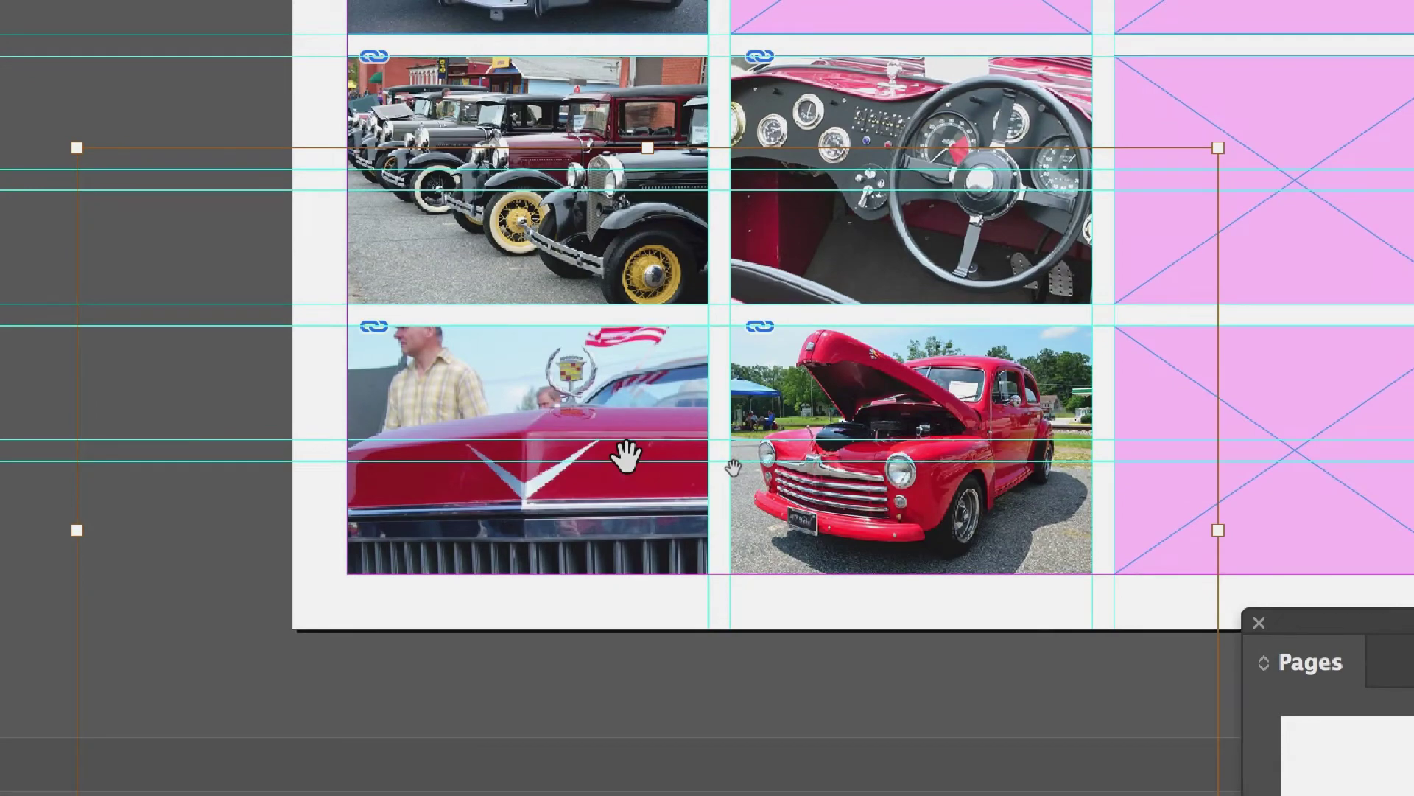
{"action": "key", "text": "ctrl+minus"}
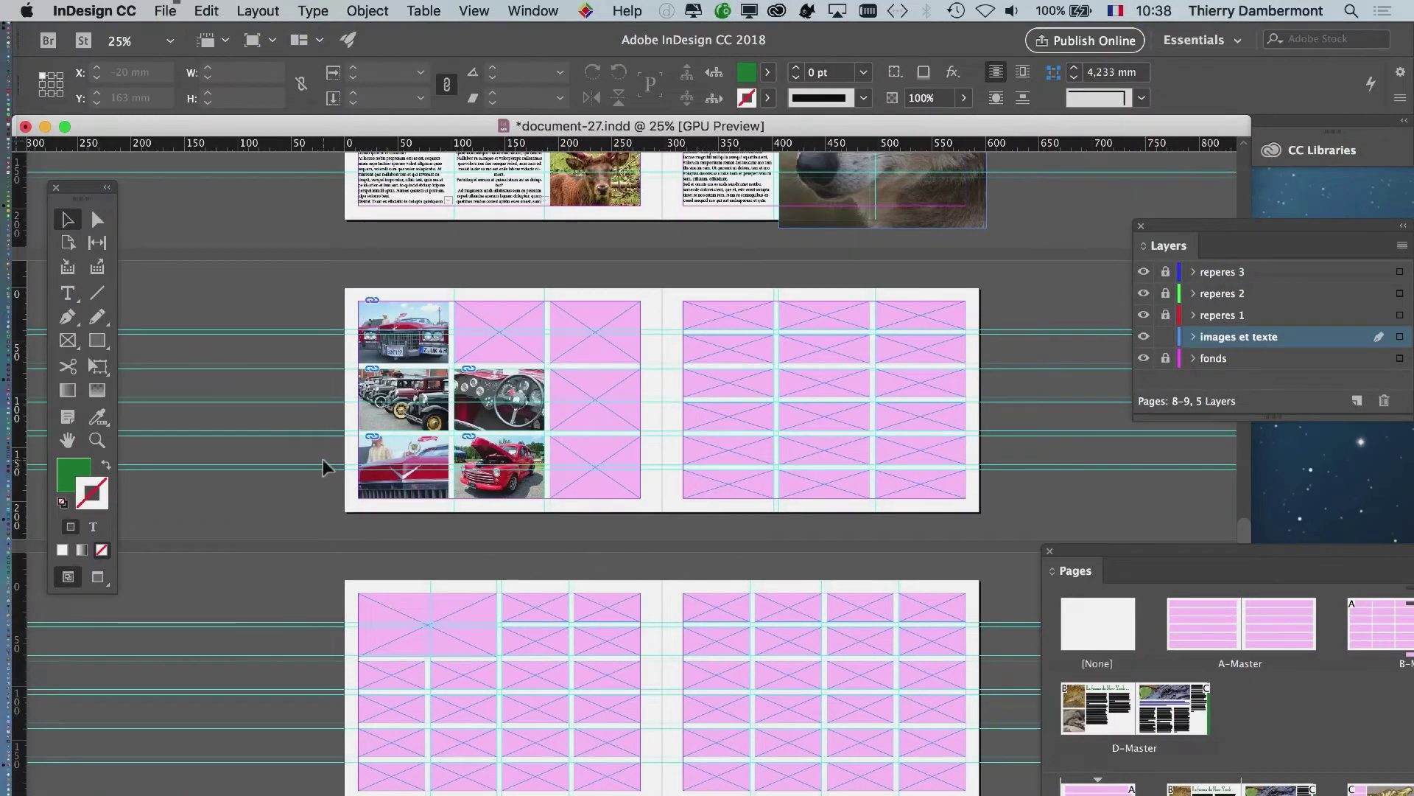
{"action": "key", "text": "ctrl+equal"}
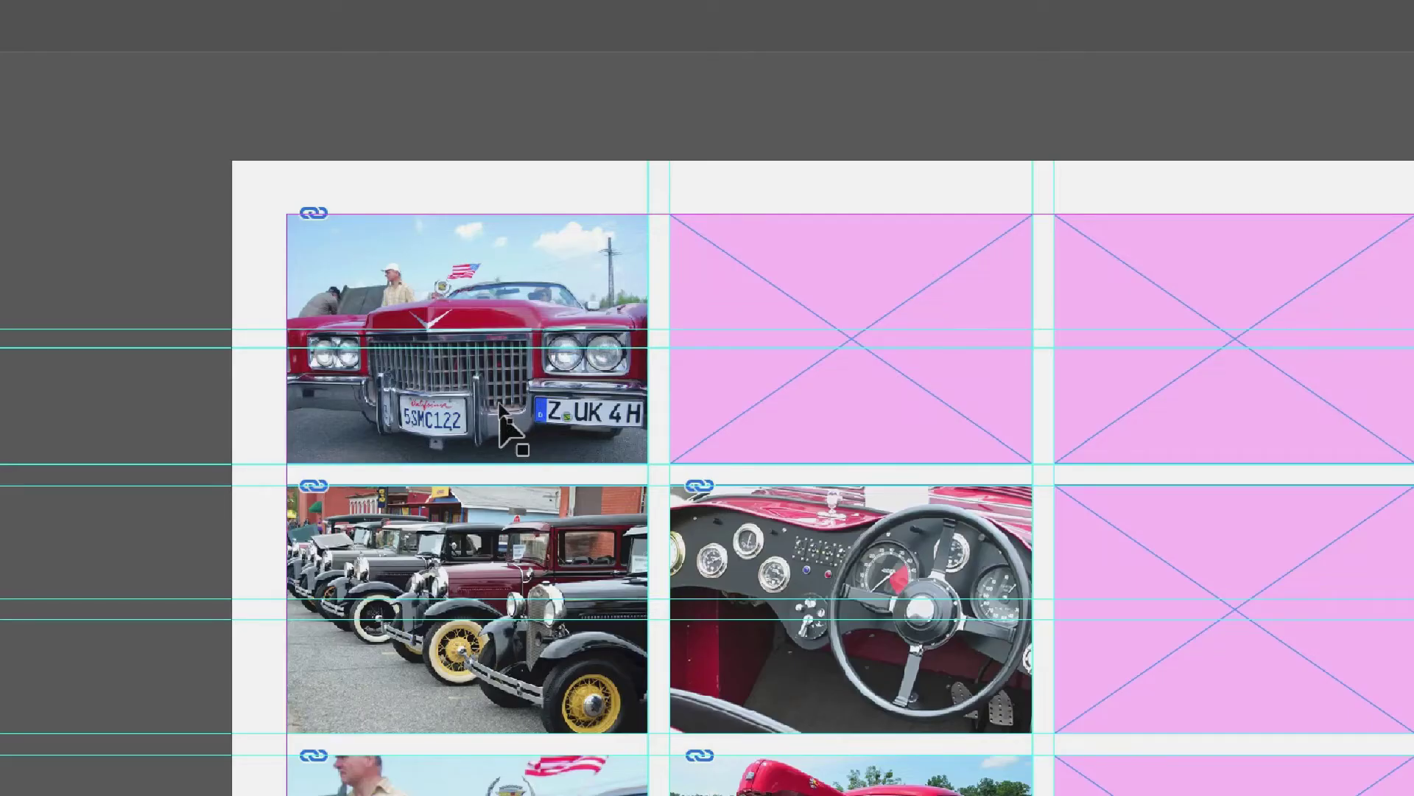
{"action": "scroll", "coordinate": [505, 441], "scroll_direction": "down", "scroll_amount": 3}
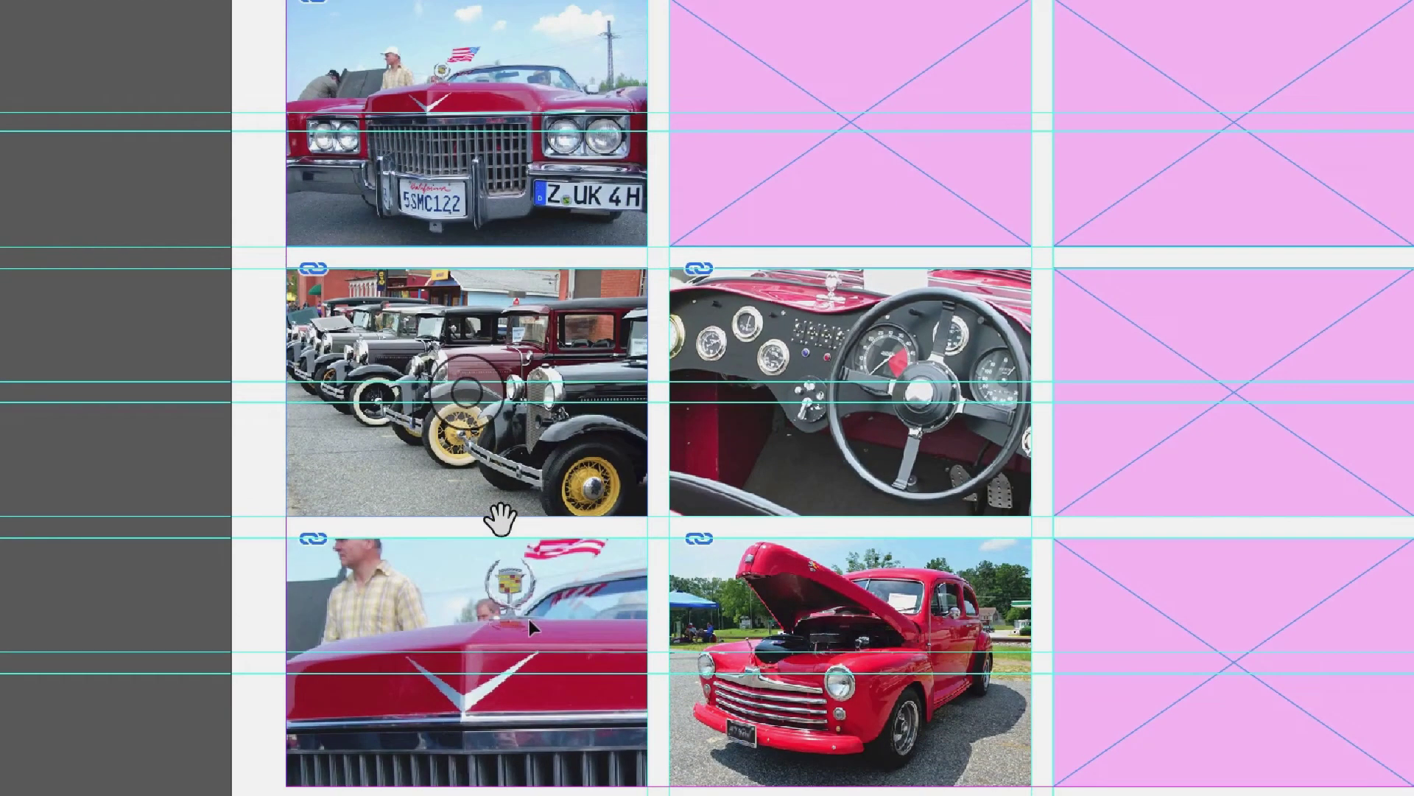
{"action": "left_click", "coordinate": [528, 619]}
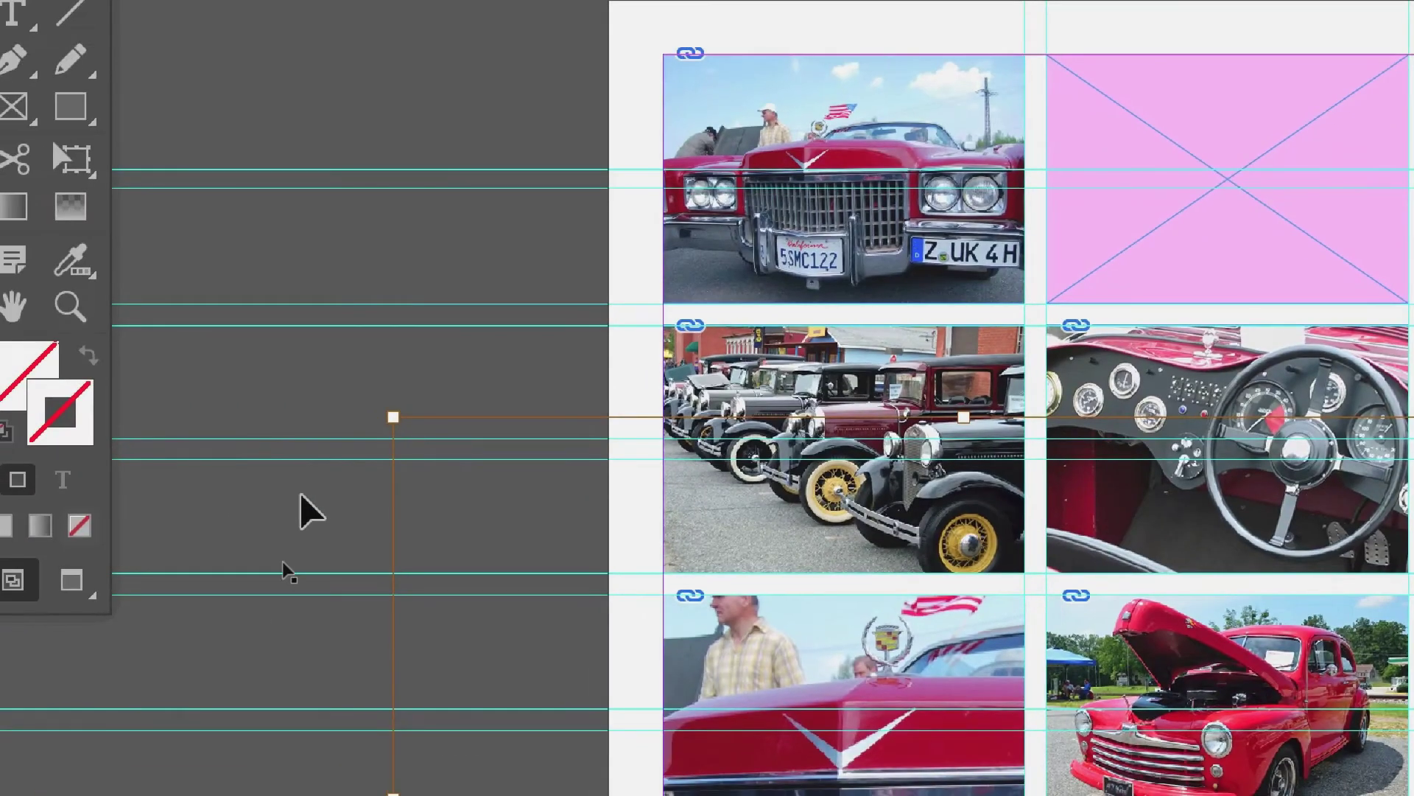
{"action": "left_click", "coordinate": [303, 491]}
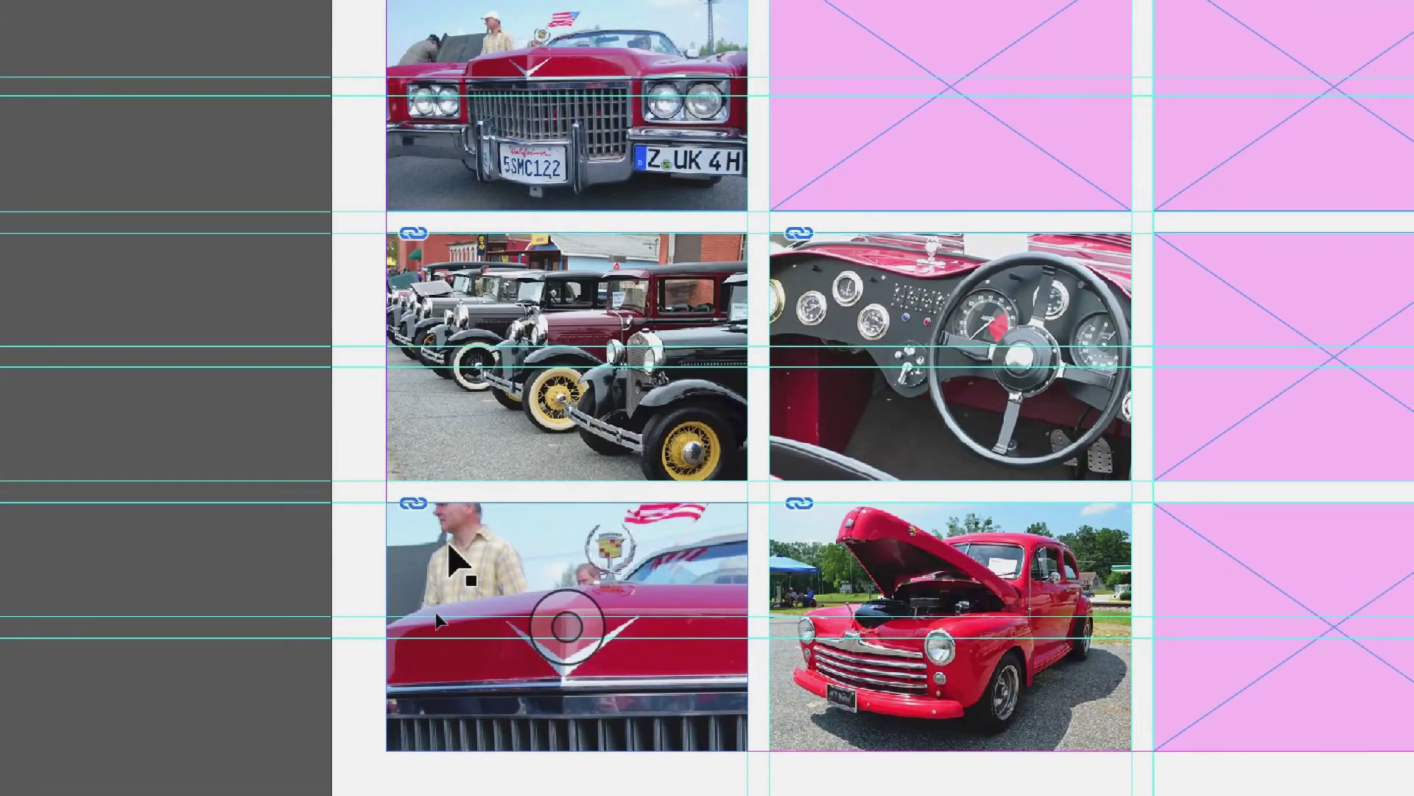
Step: Shift the Cadillac image lower within the bottom-left frame so that the man's head and the whole flag are included
{"action": "left_click", "coordinate": [448, 545]}
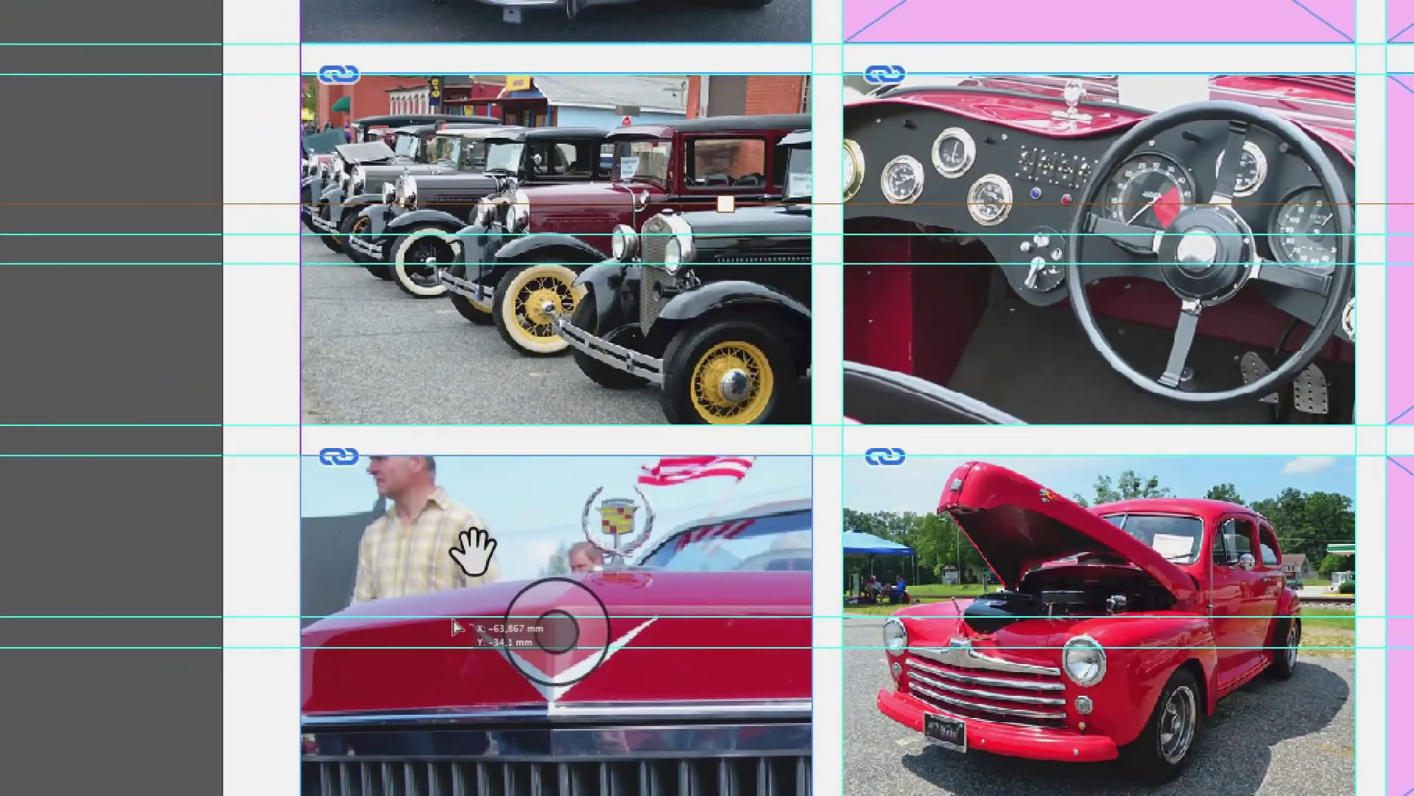
{"action": "left_click_drag", "start_coordinate": [453, 620], "coordinate": [454, 663]}
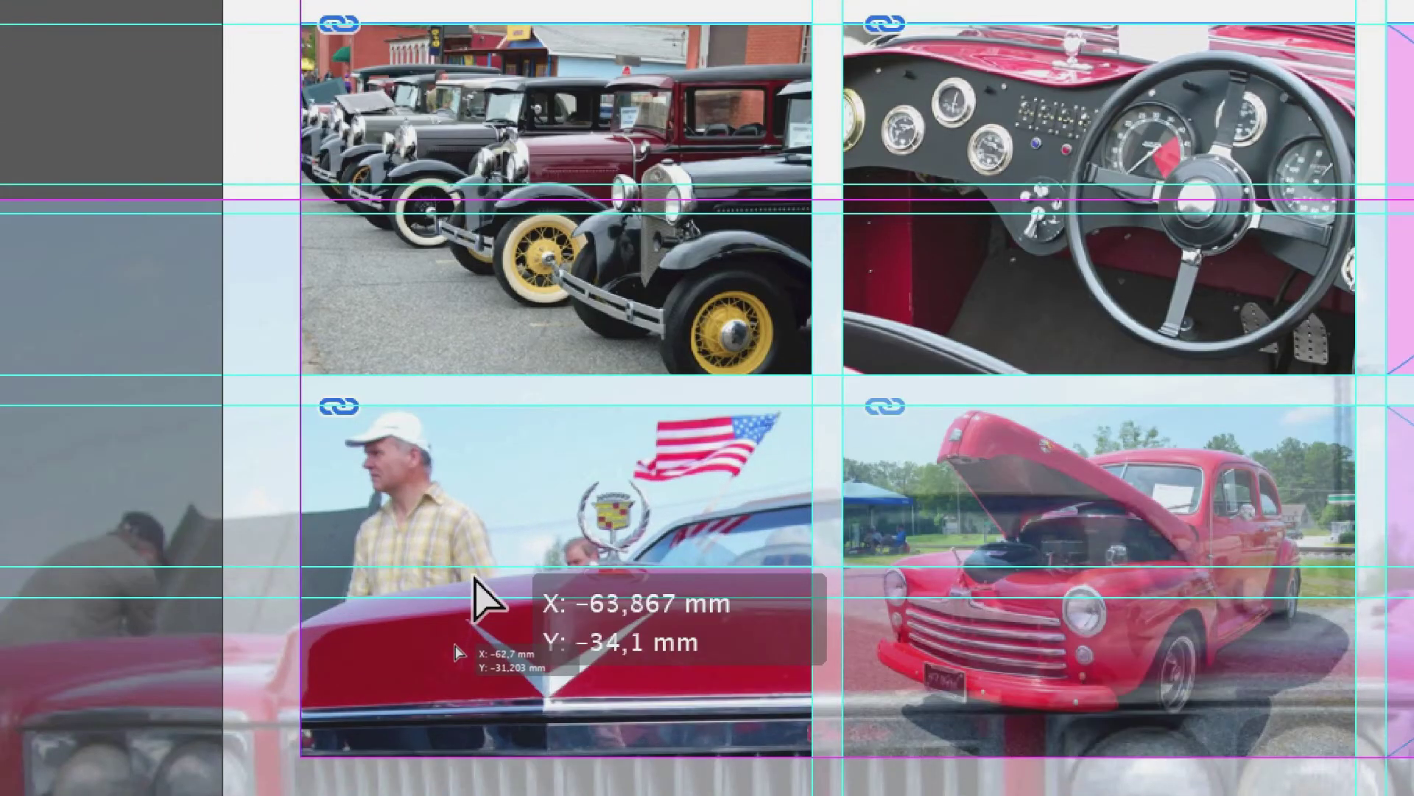
{"action": "left_click_drag", "start_coordinate": [479, 600], "coordinate": [472, 572]}
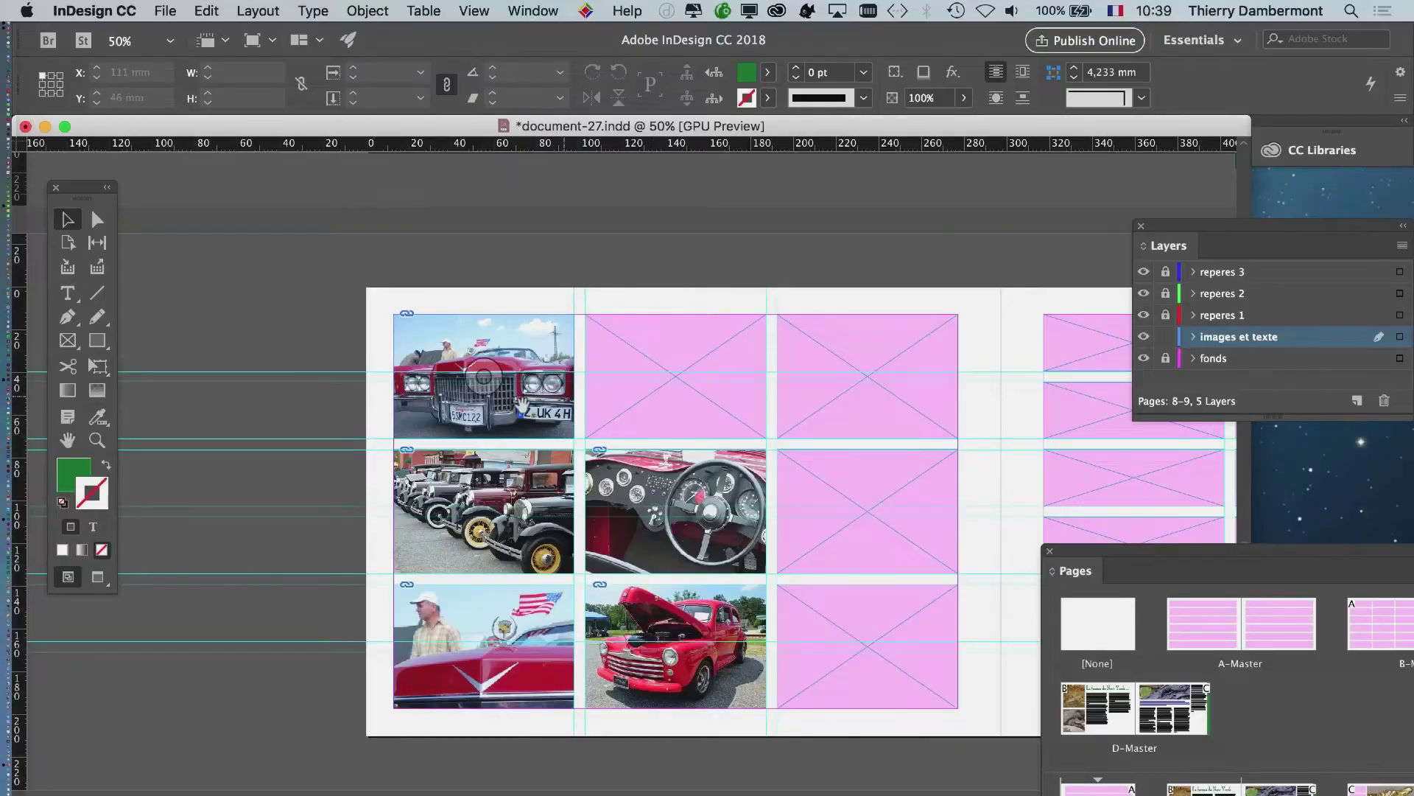
Step: Place the blue vintage car photo (vintage-car-1404…8PC4.jpg) from the Links folder into the empty top-centre frame
{"action": "scroll", "coordinate": [508, 302], "scroll_direction": "down", "scroll_amount": 3}
{"action": "scroll", "coordinate": [508, 302], "scroll_direction": "right", "scroll_amount": 4}
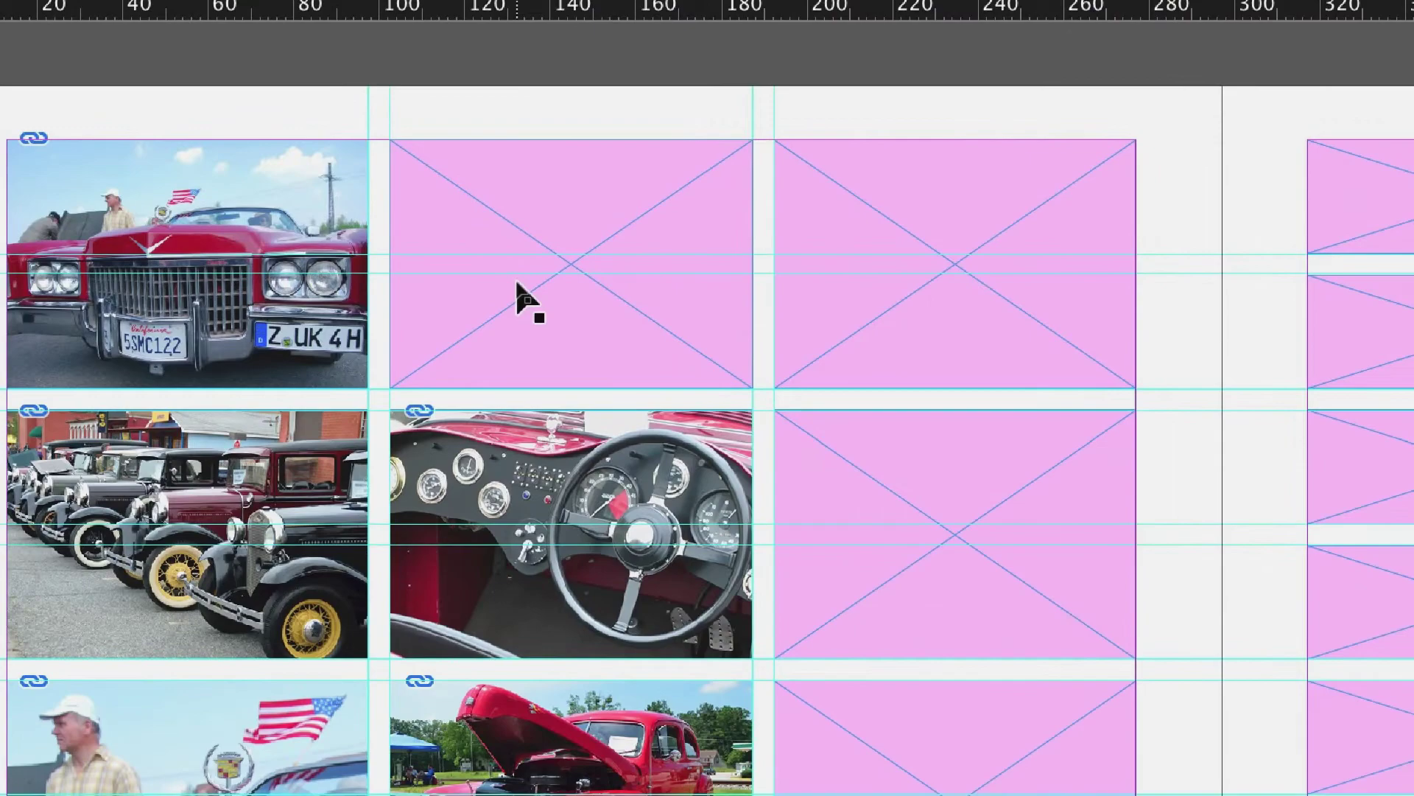
{"action": "left_click", "coordinate": [516, 282]}
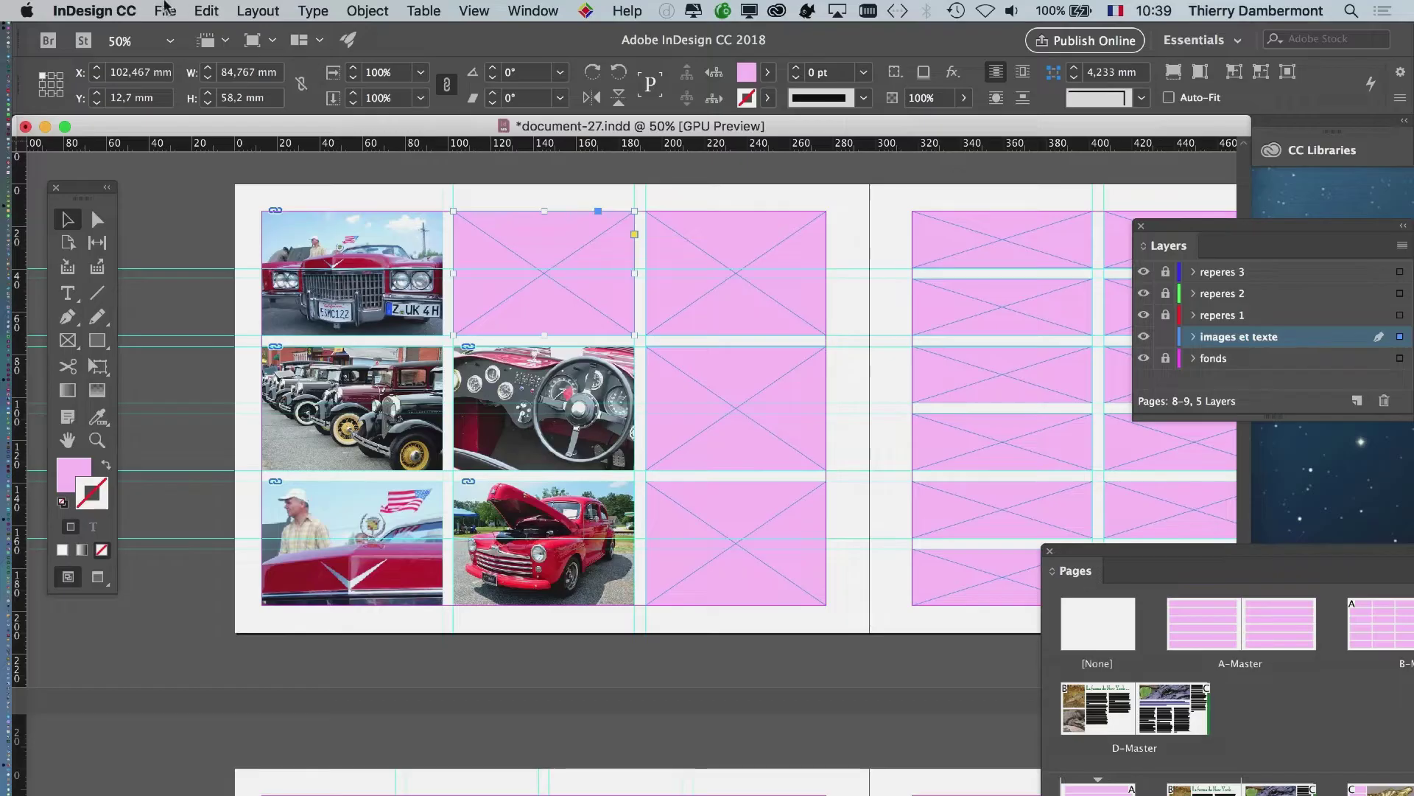
{"action": "left_click", "coordinate": [165, 11]}
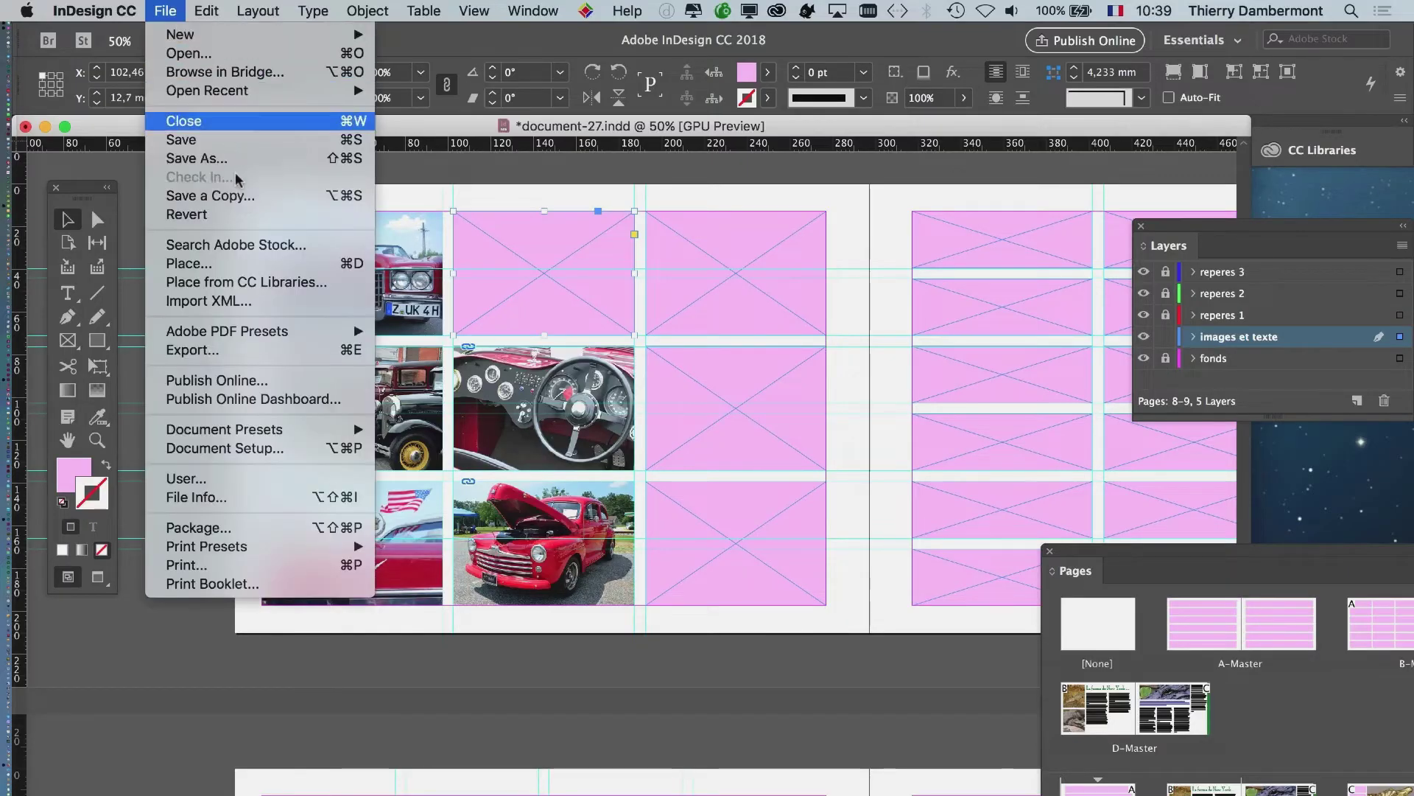
{"action": "left_click", "coordinate": [239, 263]}
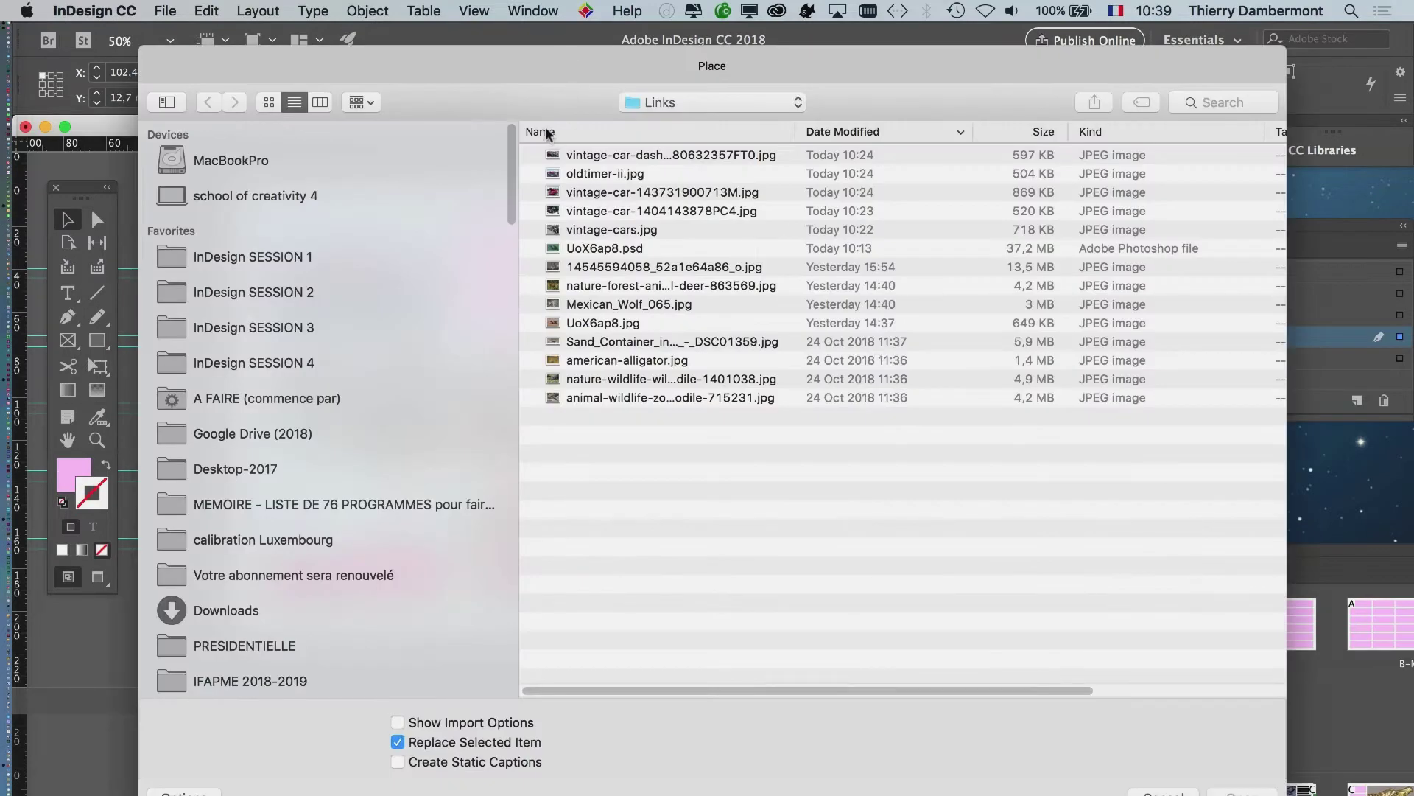
{"action": "left_click", "coordinate": [269, 102]}
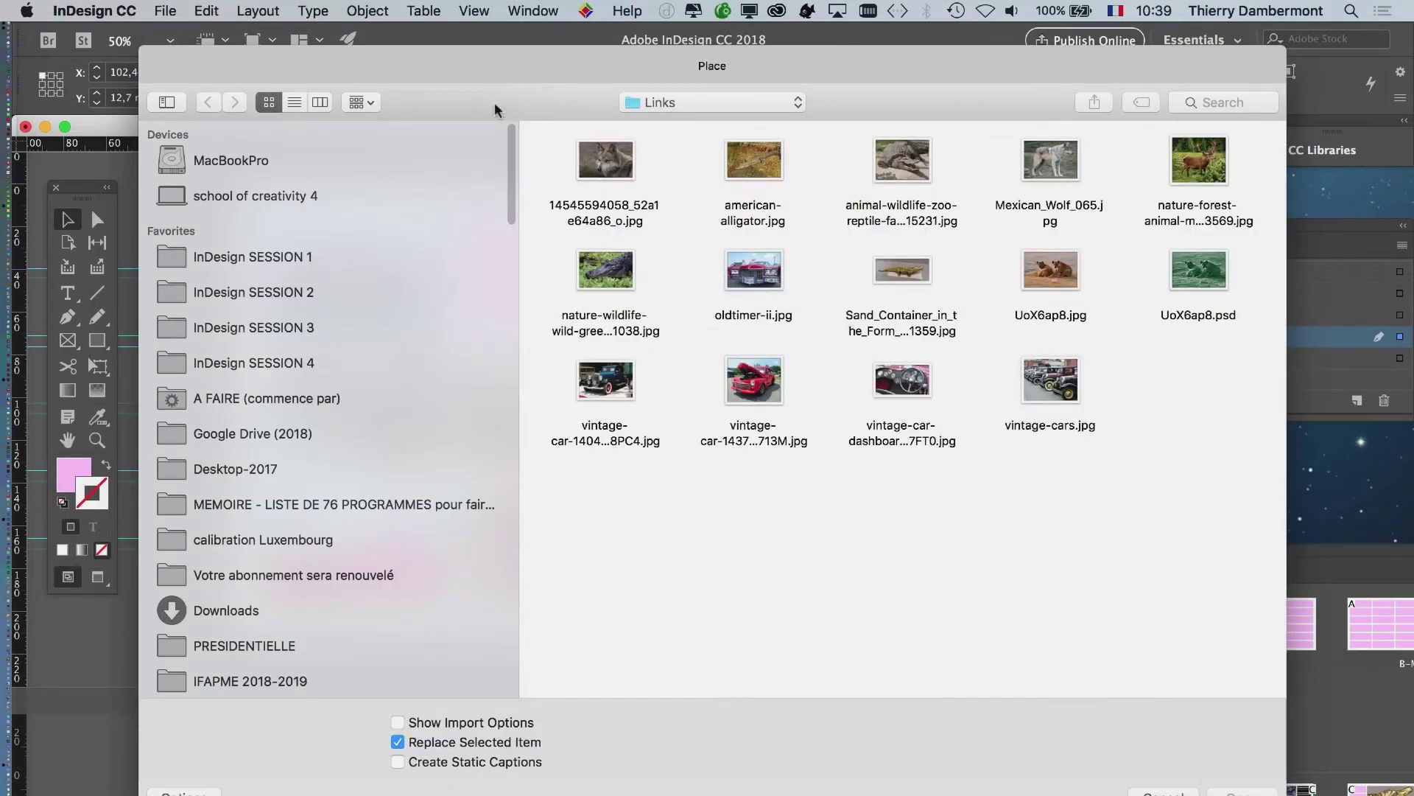
{"action": "left_click_drag", "start_coordinate": [478, 68], "coordinate": [985, 112]}
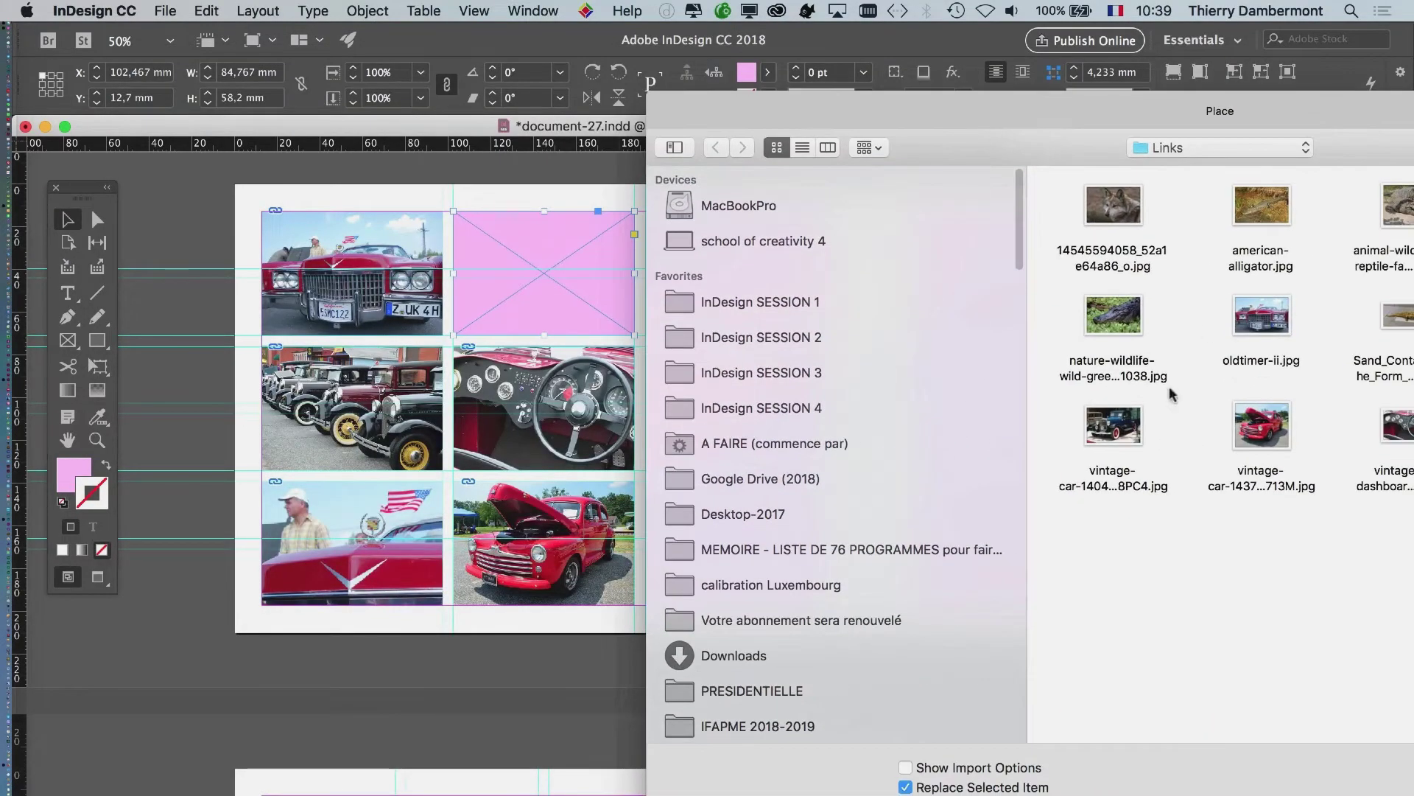
{"action": "left_click", "coordinate": [1113, 426]}
{"action": "left_click_drag", "start_coordinate": [884, 110], "coordinate": [237, 70]}
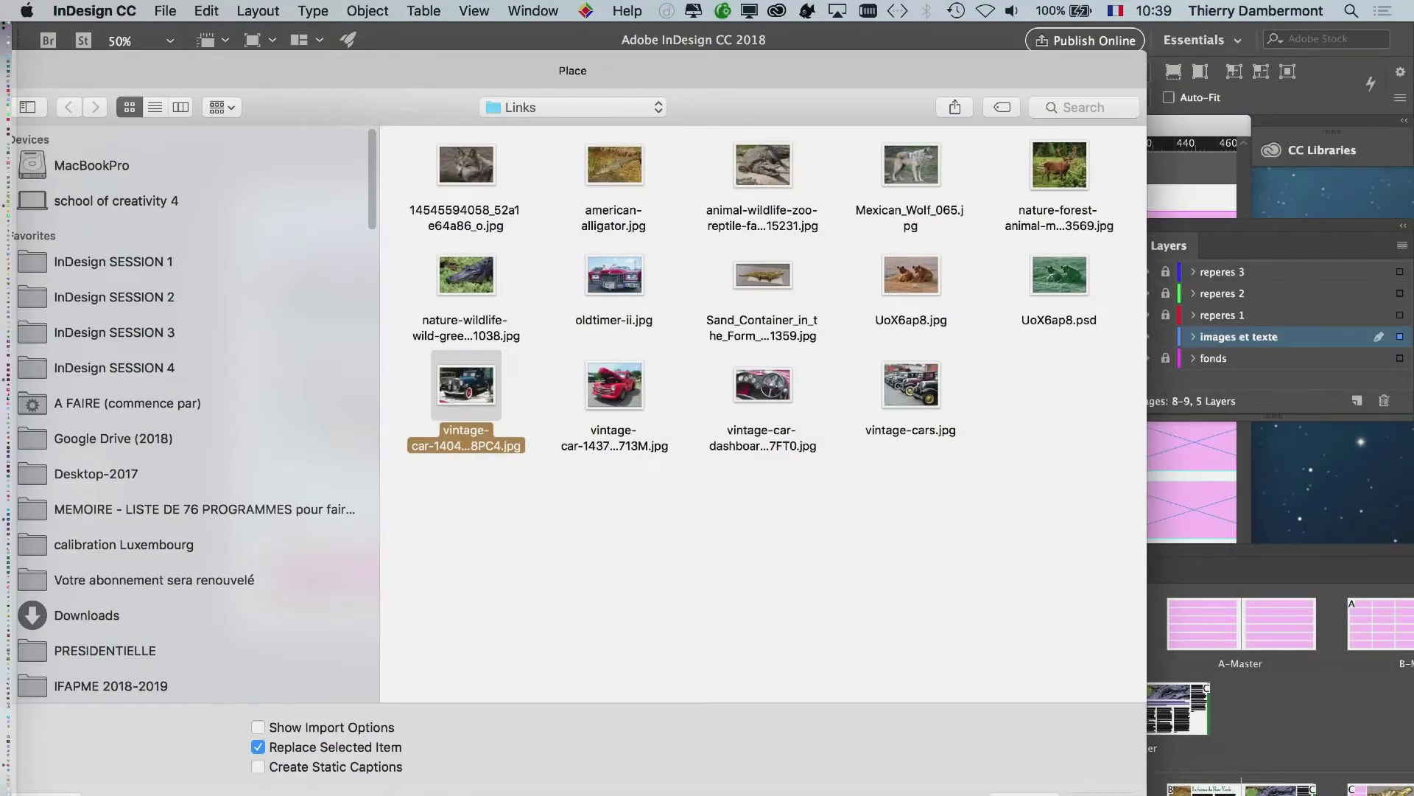
{"action": "key", "text": "Return"}
{"action": "key", "text": "super+1"}
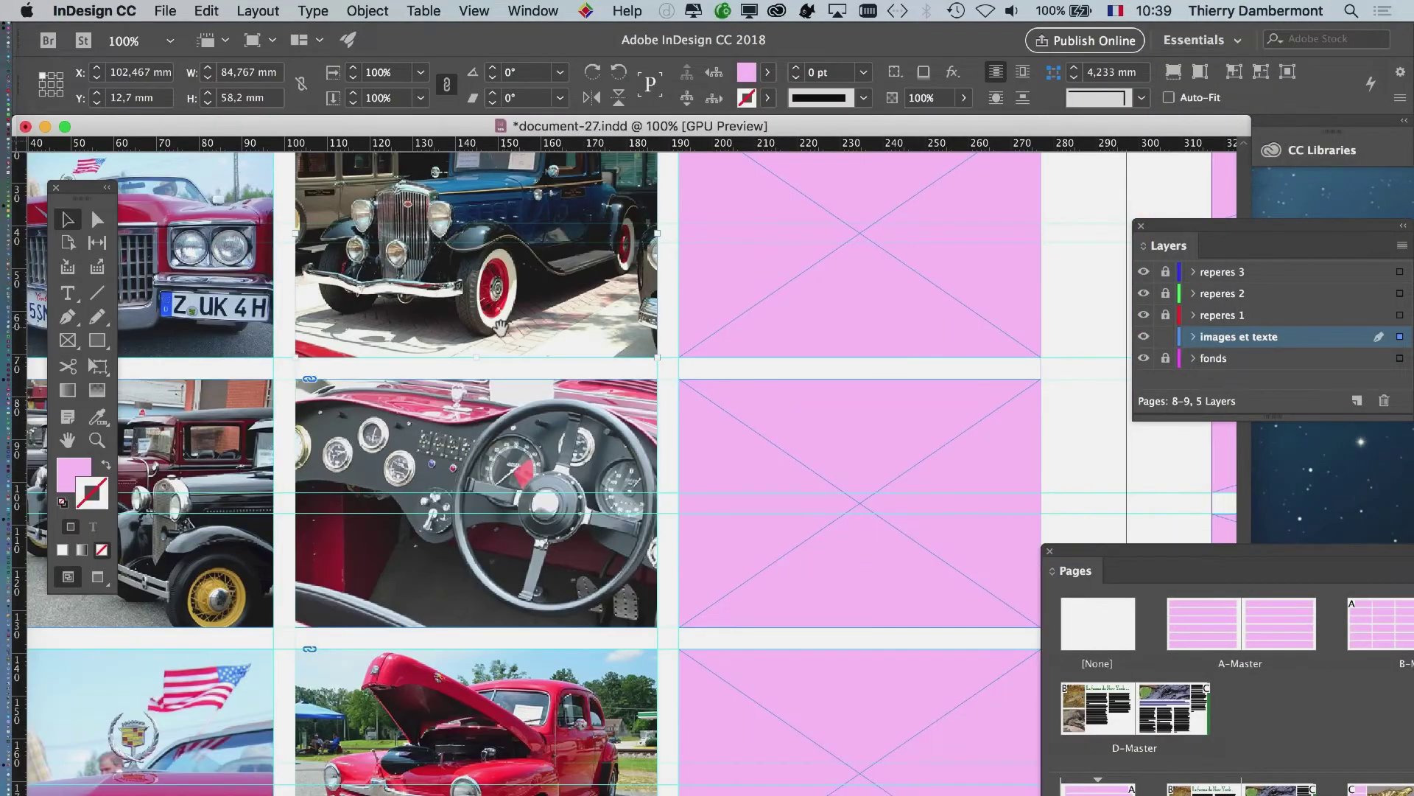
Step: Enlarge the blue car image to about 117 by 78 mm without resizing its frame, and reposition it to show the car's front and front wheel
{"action": "left_click_drag", "start_coordinate": [501, 326], "coordinate": [789, 454]}
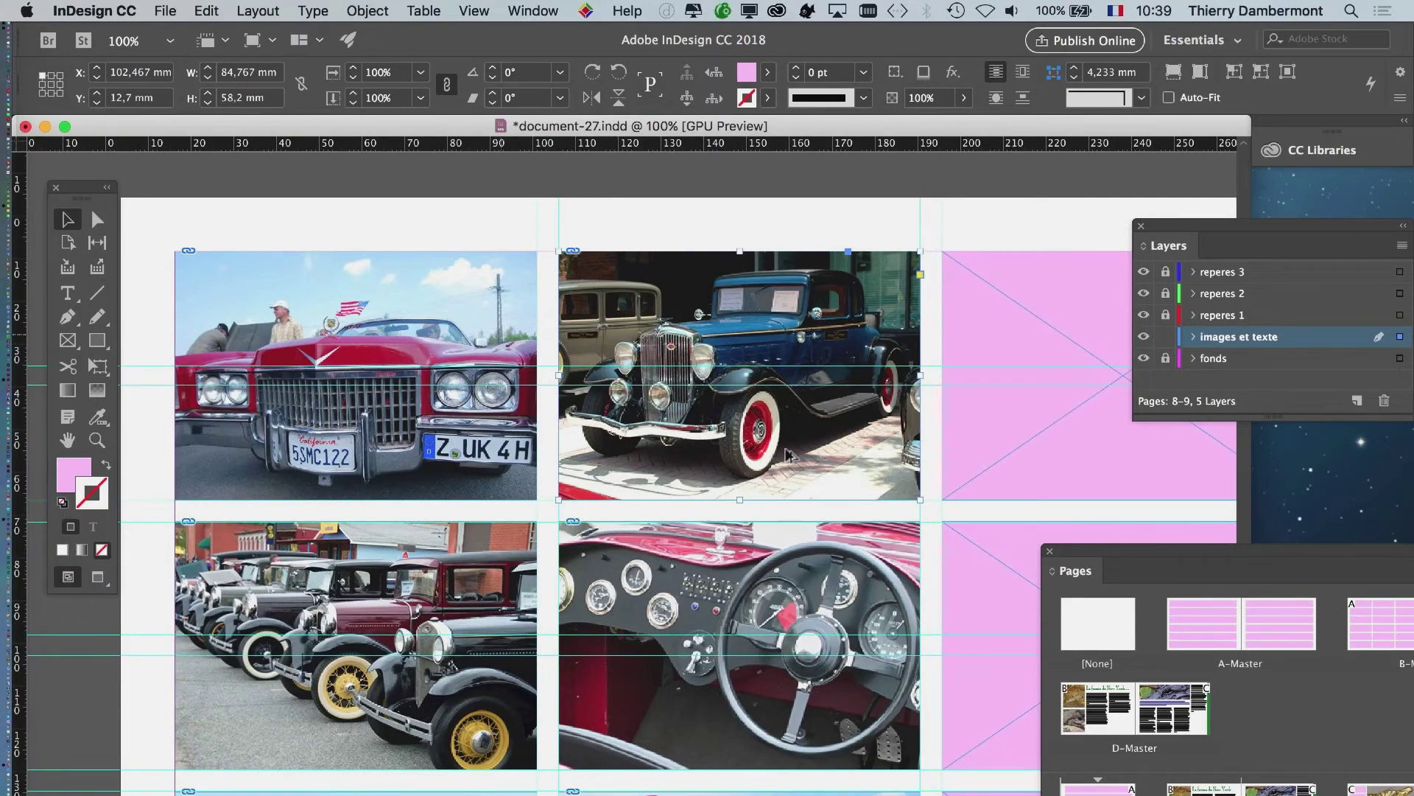
{"action": "scroll", "coordinate": [790, 467], "scroll_direction": "up", "scroll_amount": 1}
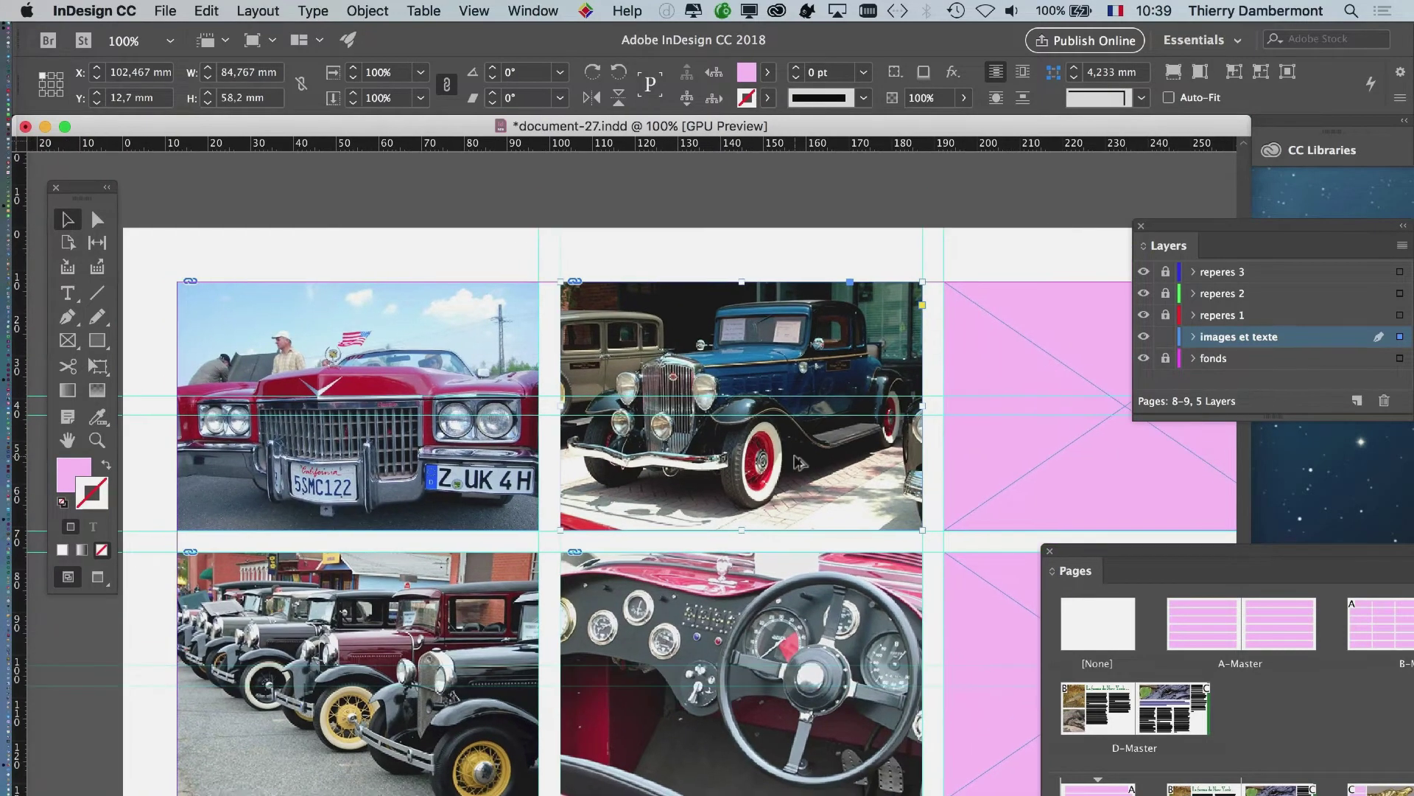
{"action": "scroll", "coordinate": [799, 463], "scroll_direction": "up", "scroll_amount": 1}
{"action": "scroll", "coordinate": [700, 509], "scroll_direction": "up", "scroll_amount": 2}
{"action": "scroll", "coordinate": [700, 509], "scroll_direction": "right", "scroll_amount": 2}
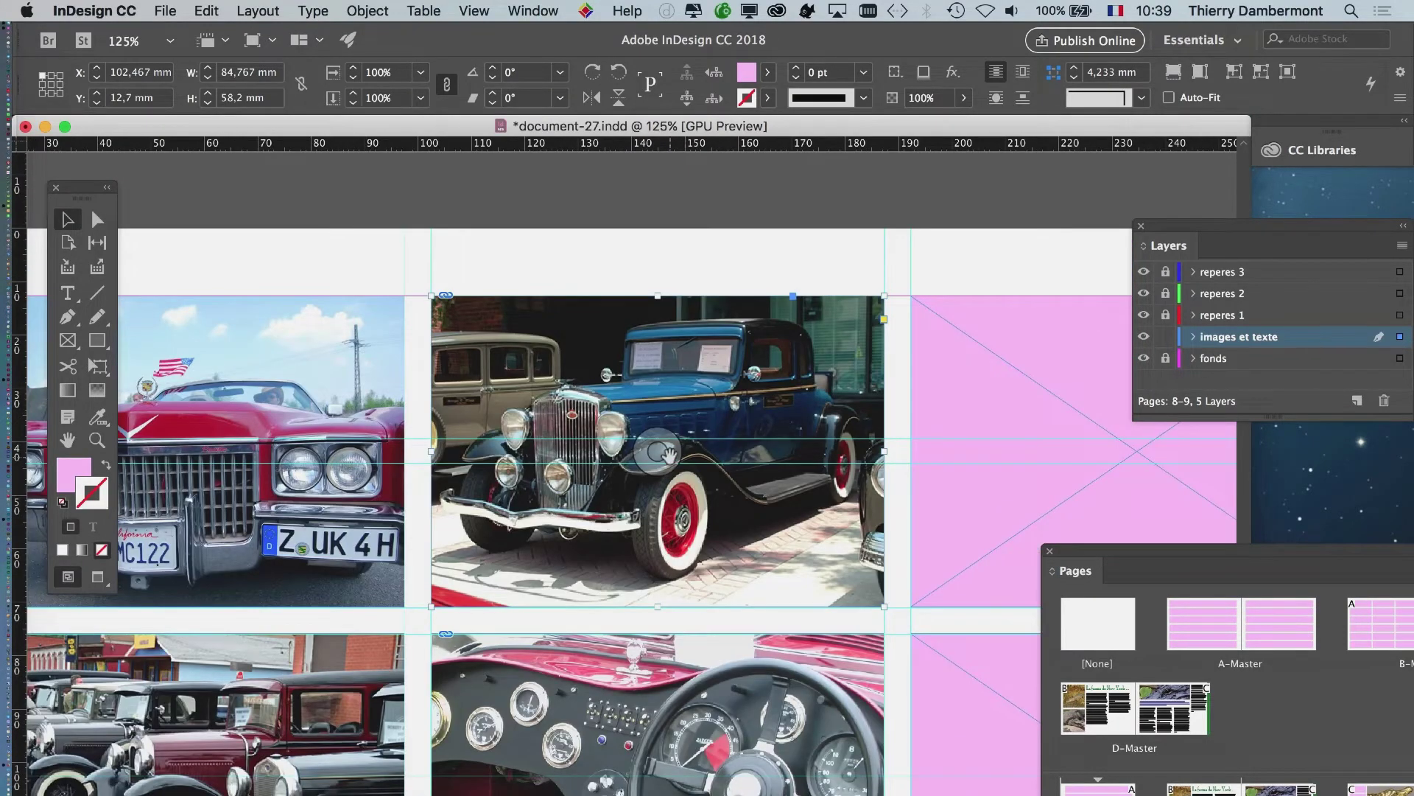
{"action": "left_click", "coordinate": [662, 452]}
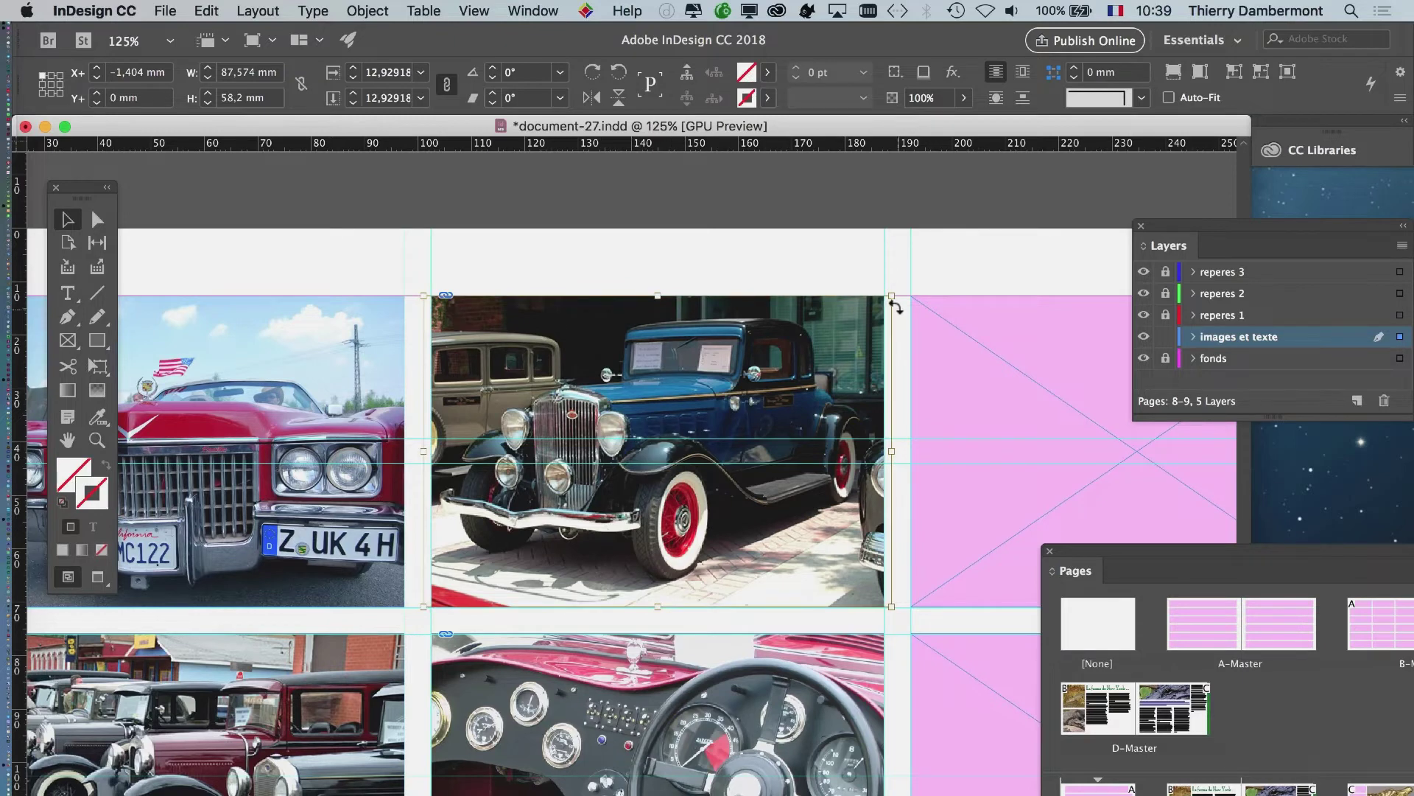
{"action": "left_click_drag", "start_coordinate": [892, 298], "coordinate": [971, 243]}
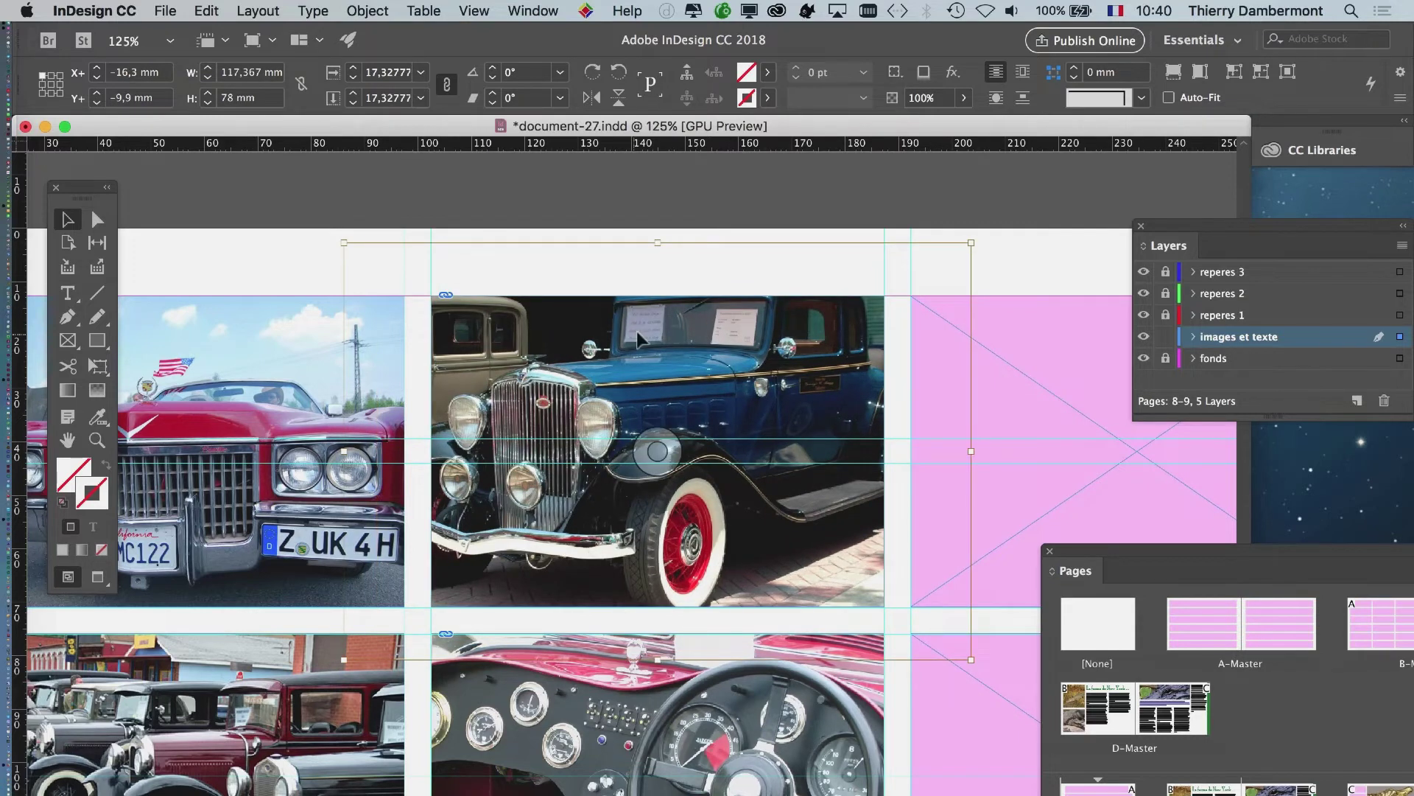
{"action": "left_click_drag", "start_coordinate": [638, 338], "coordinate": [717, 315]}
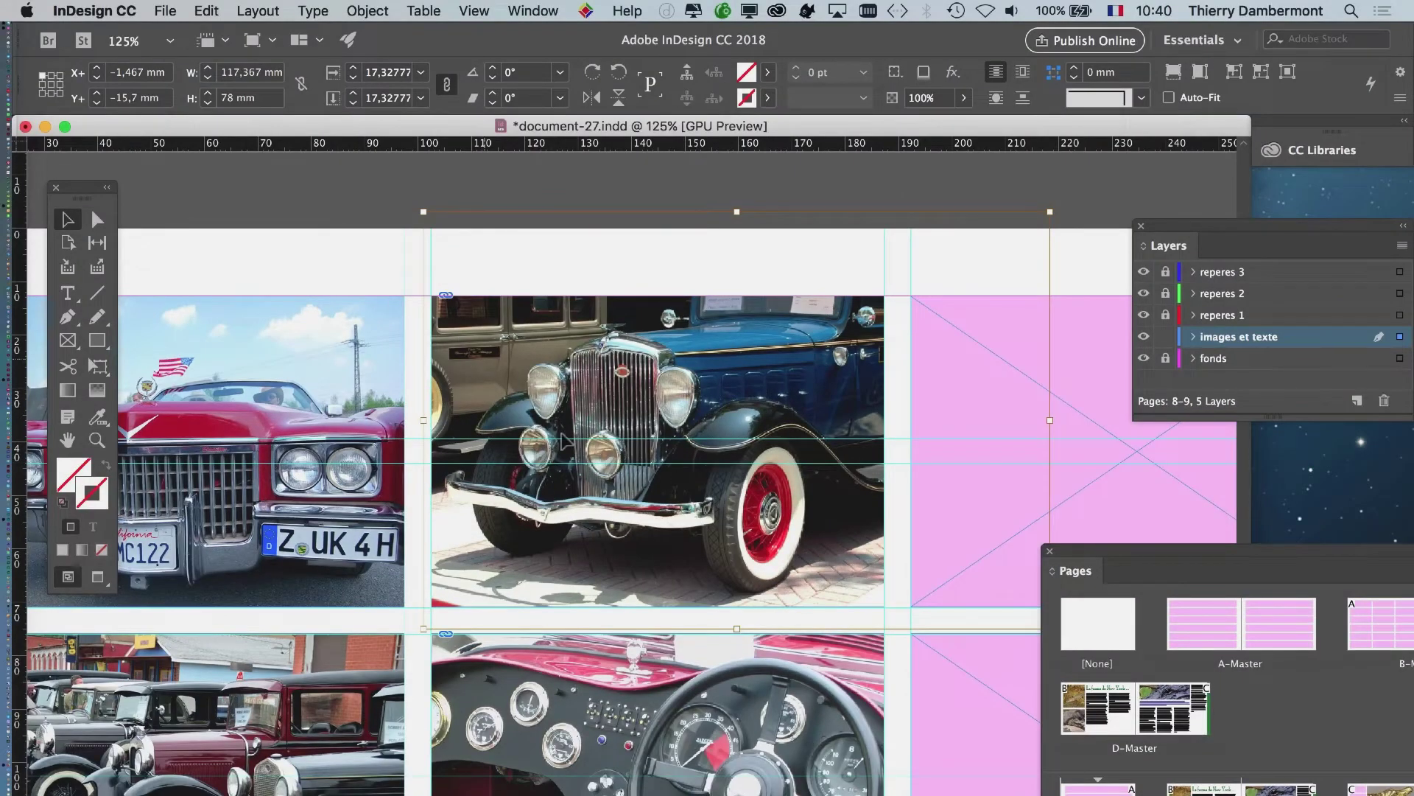
{"action": "key", "text": "super+shift+a"}
Step: Save the document under the new name document-28.indd in document-27_Folder
{"action": "scroll", "coordinate": [783, 567], "scroll_direction": "right", "scroll_amount": 5}
{"action": "left_click", "coordinate": [165, 10]}
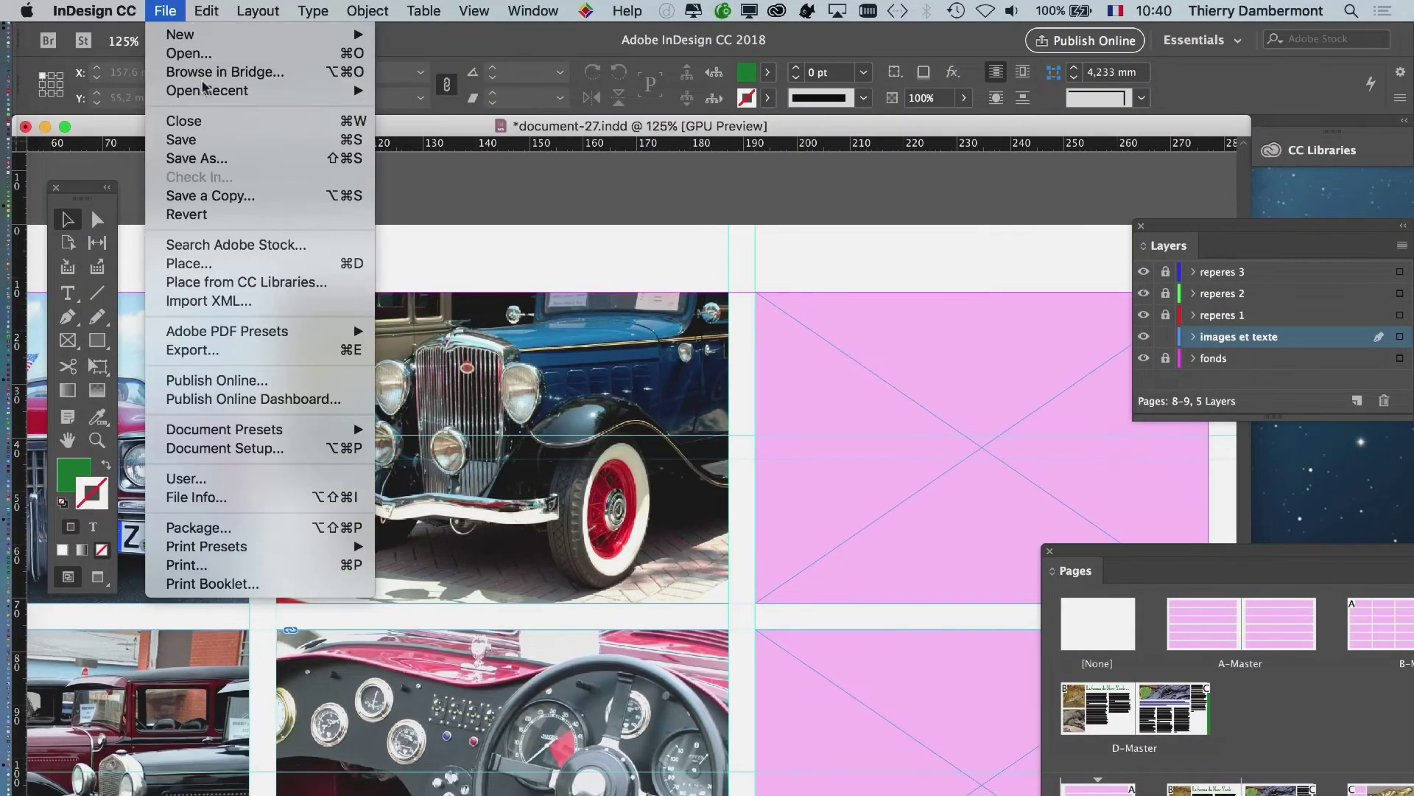
{"action": "left_click", "coordinate": [232, 158]}
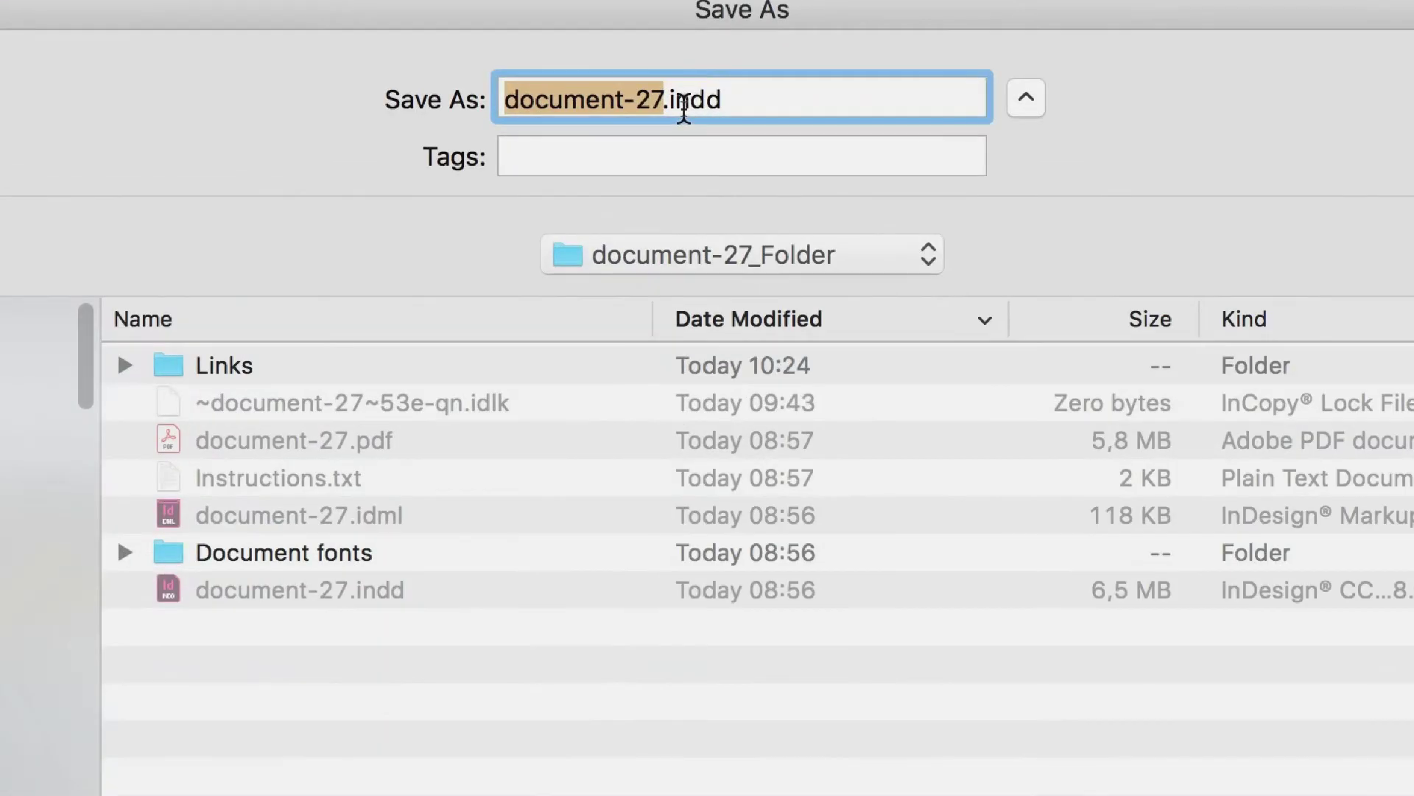
{"action": "left_click", "coordinate": [654, 106]}
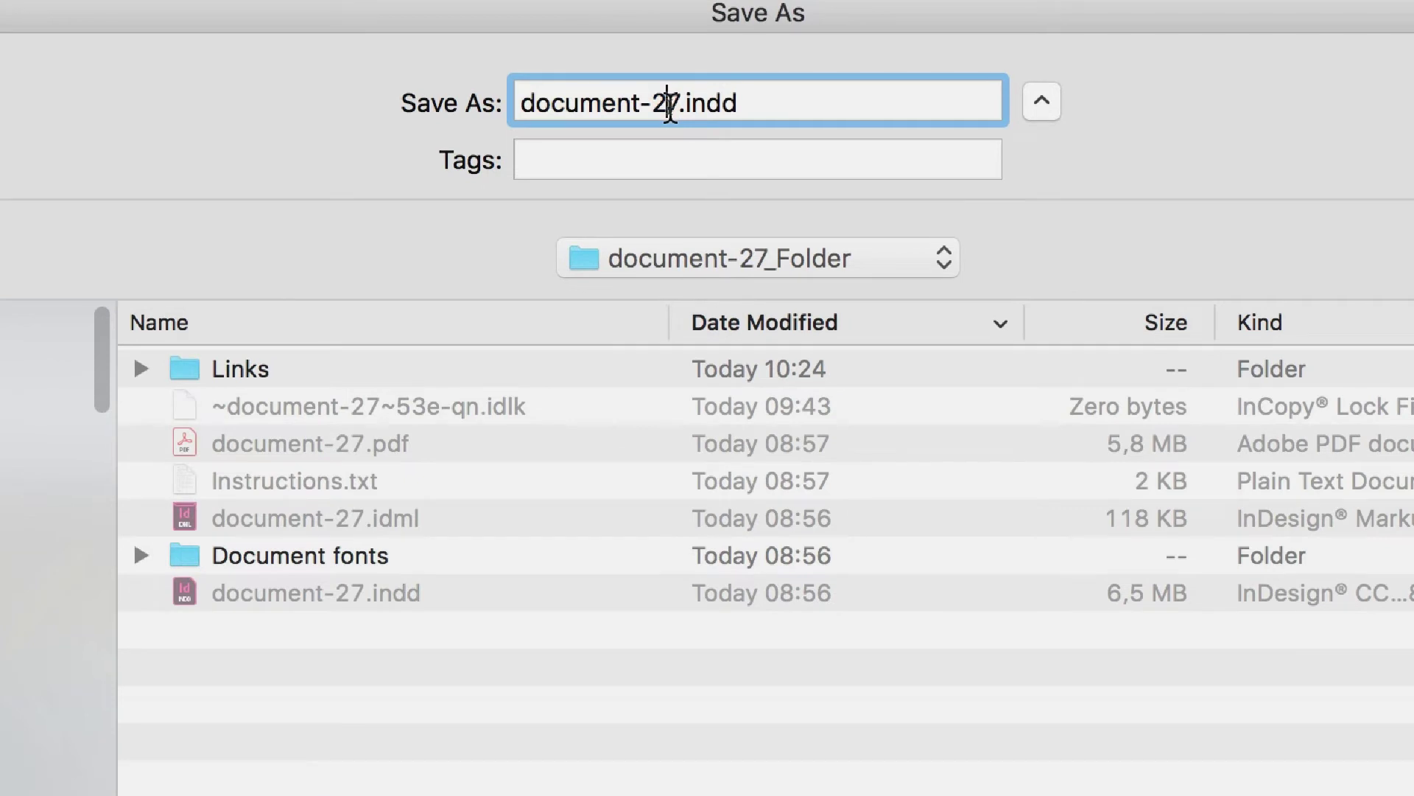
{"action": "left_click_drag", "start_coordinate": [670, 111], "coordinate": [673, 118]}
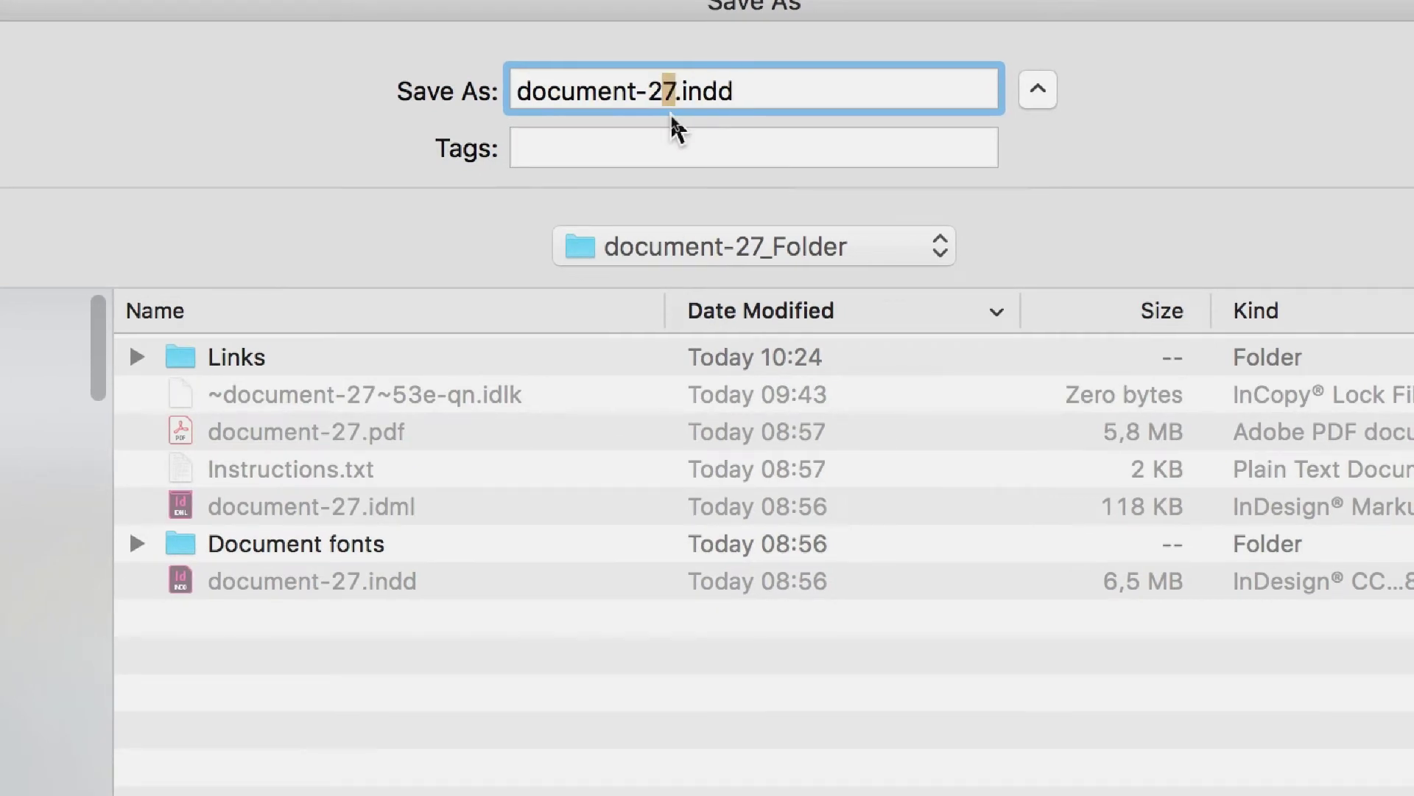
{"action": "type", "text": "8"}
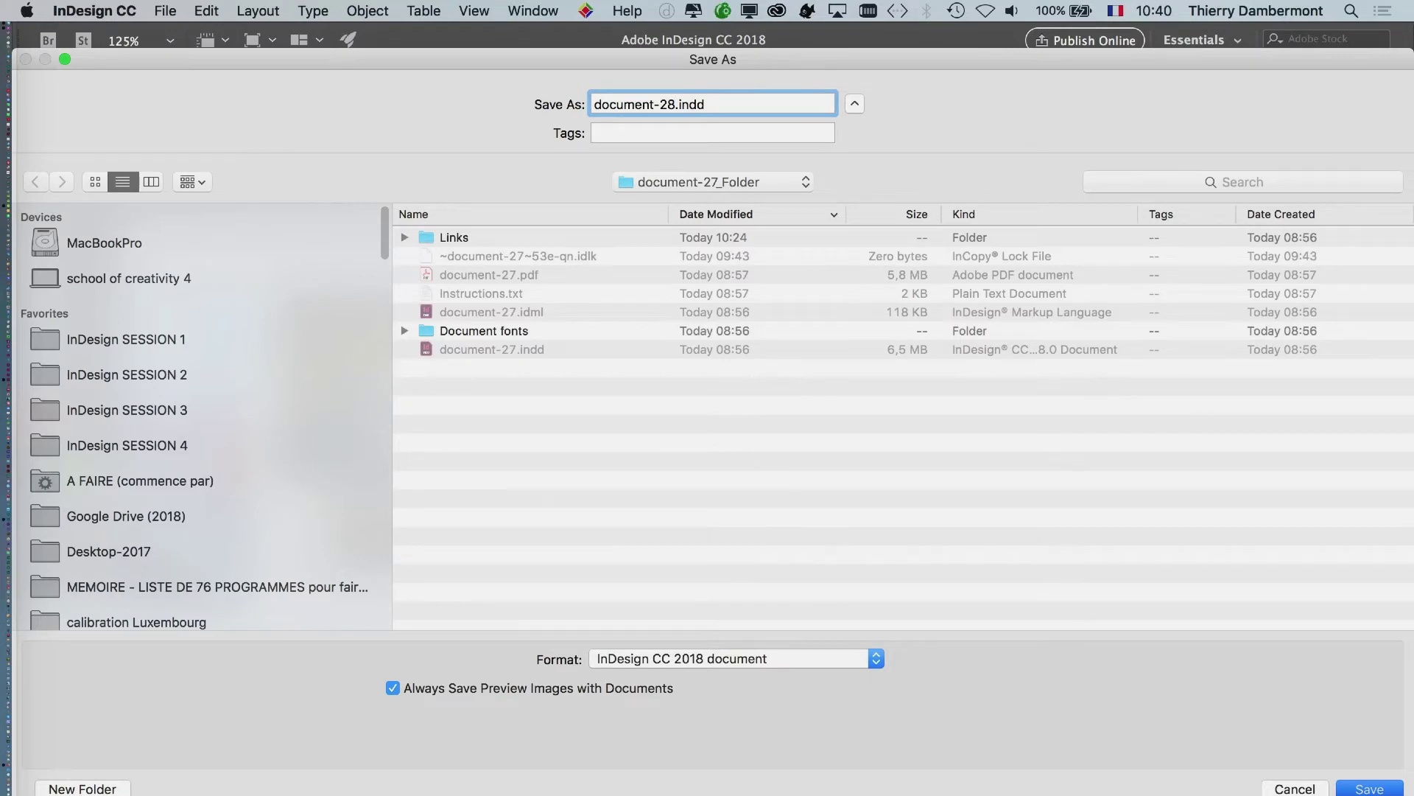
{"action": "key", "text": "Return"}
Step: Select the three empty frames in page 8's right-hand column together with a selection marquee
{"action": "key", "text": "super+1"}
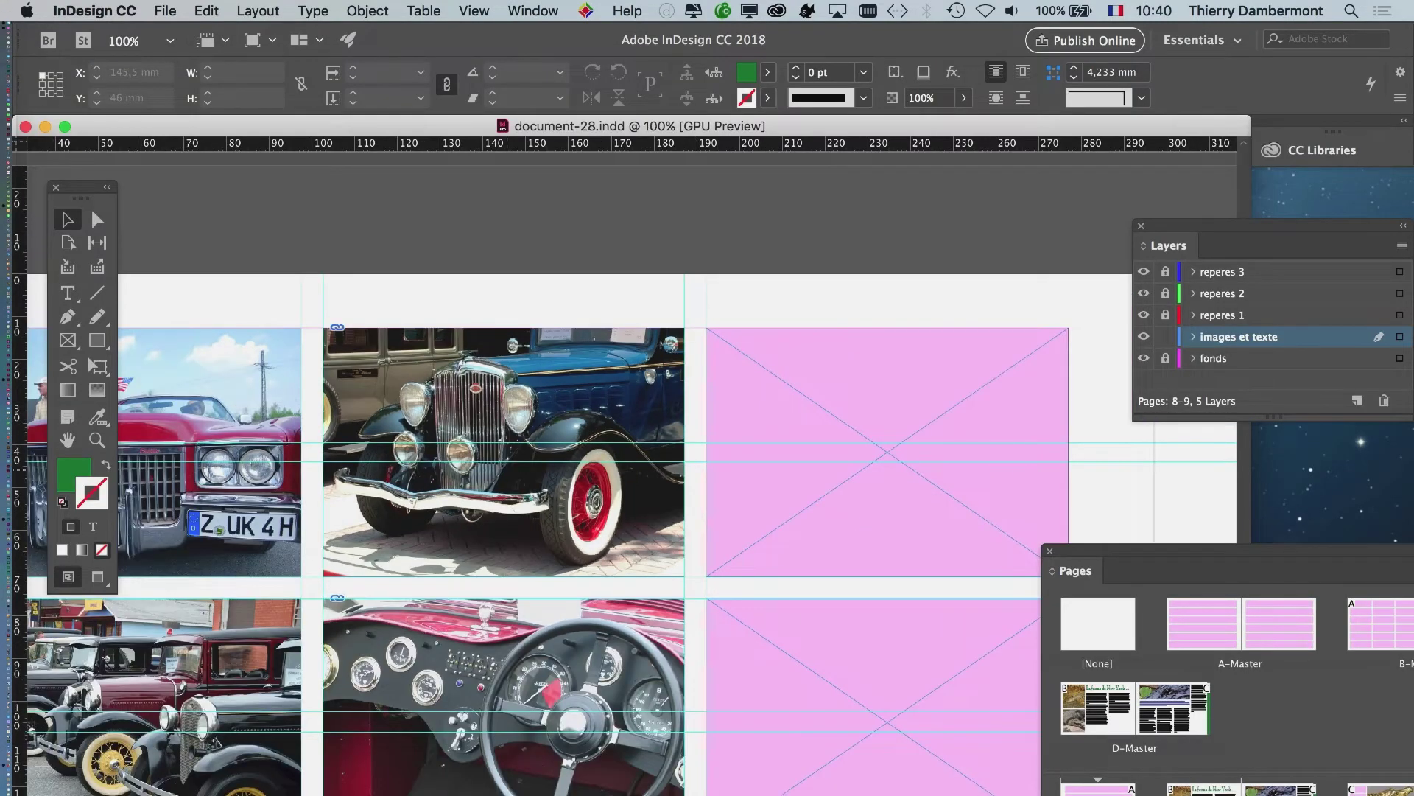
{"action": "key", "text": "super+minus"}
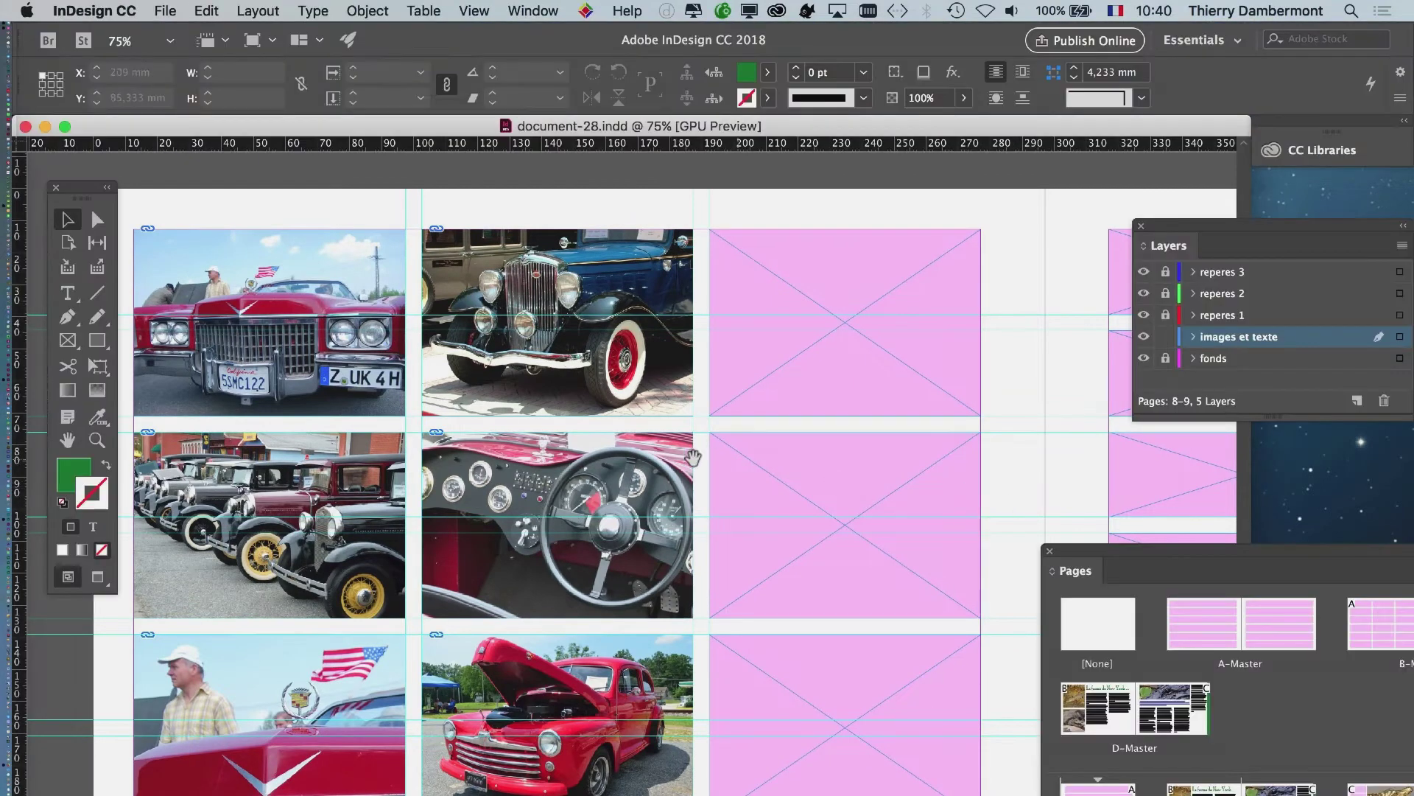
{"action": "scroll", "coordinate": [541, 420], "scroll_direction": "down", "scroll_amount": 1}
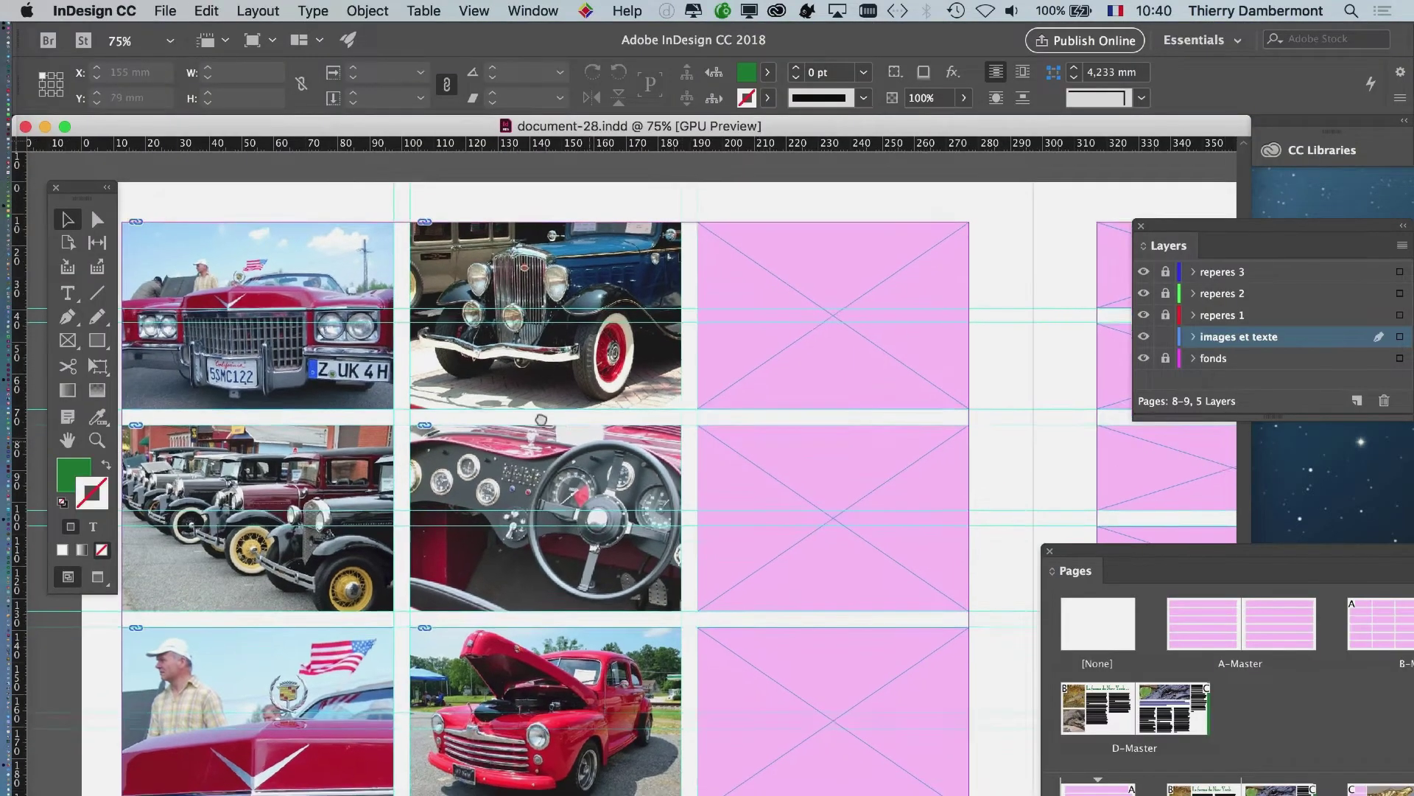
{"action": "scroll", "coordinate": [541, 420], "scroll_direction": "right", "scroll_amount": 2}
{"action": "scroll", "coordinate": [540, 419], "scroll_direction": "down", "scroll_amount": 1}
{"action": "left_click_drag", "start_coordinate": [819, 170], "coordinate": [846, 716]}
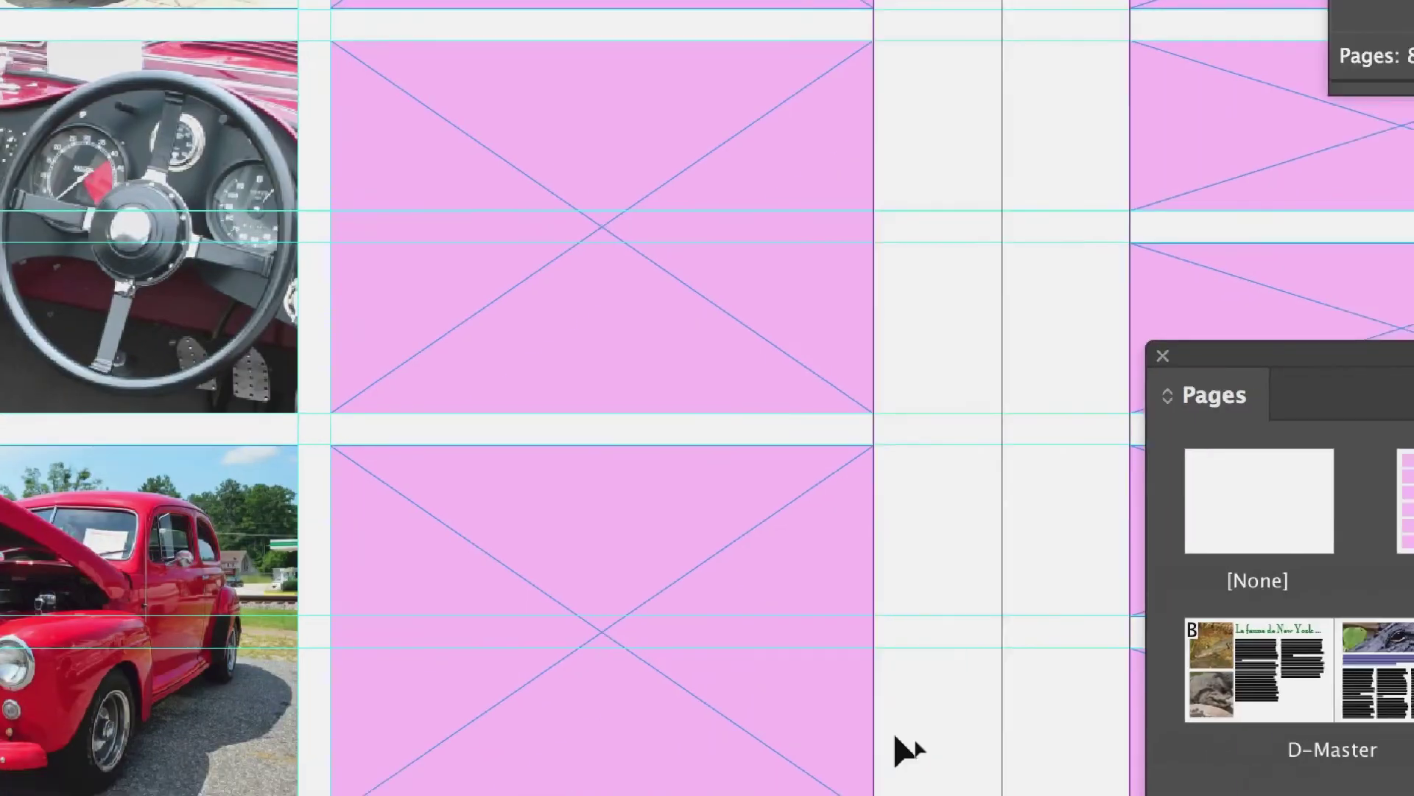
{"action": "left_click_drag", "start_coordinate": [982, 774], "coordinate": [820, 13]}
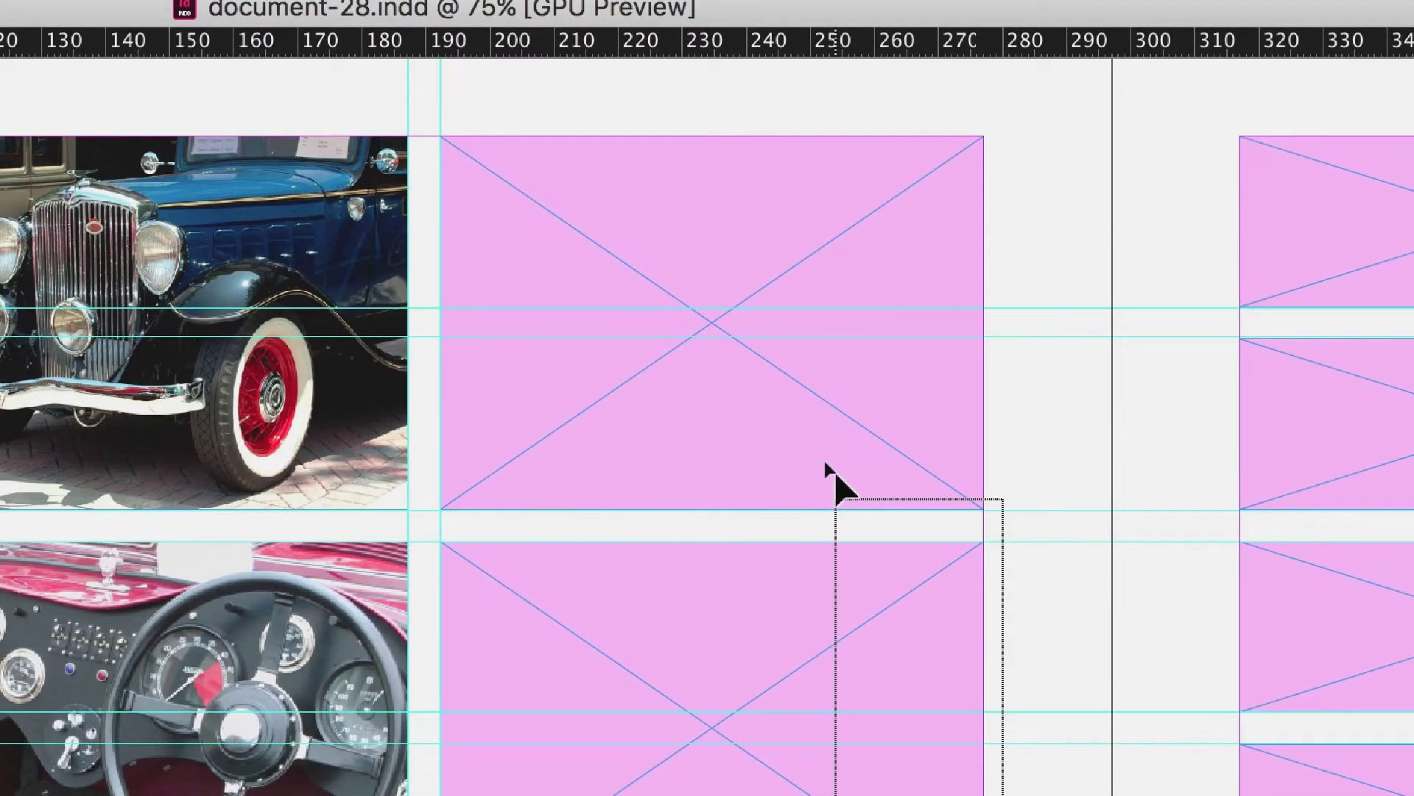
{"action": "left_click_drag", "start_coordinate": [835, 486], "coordinate": [834, 489]}
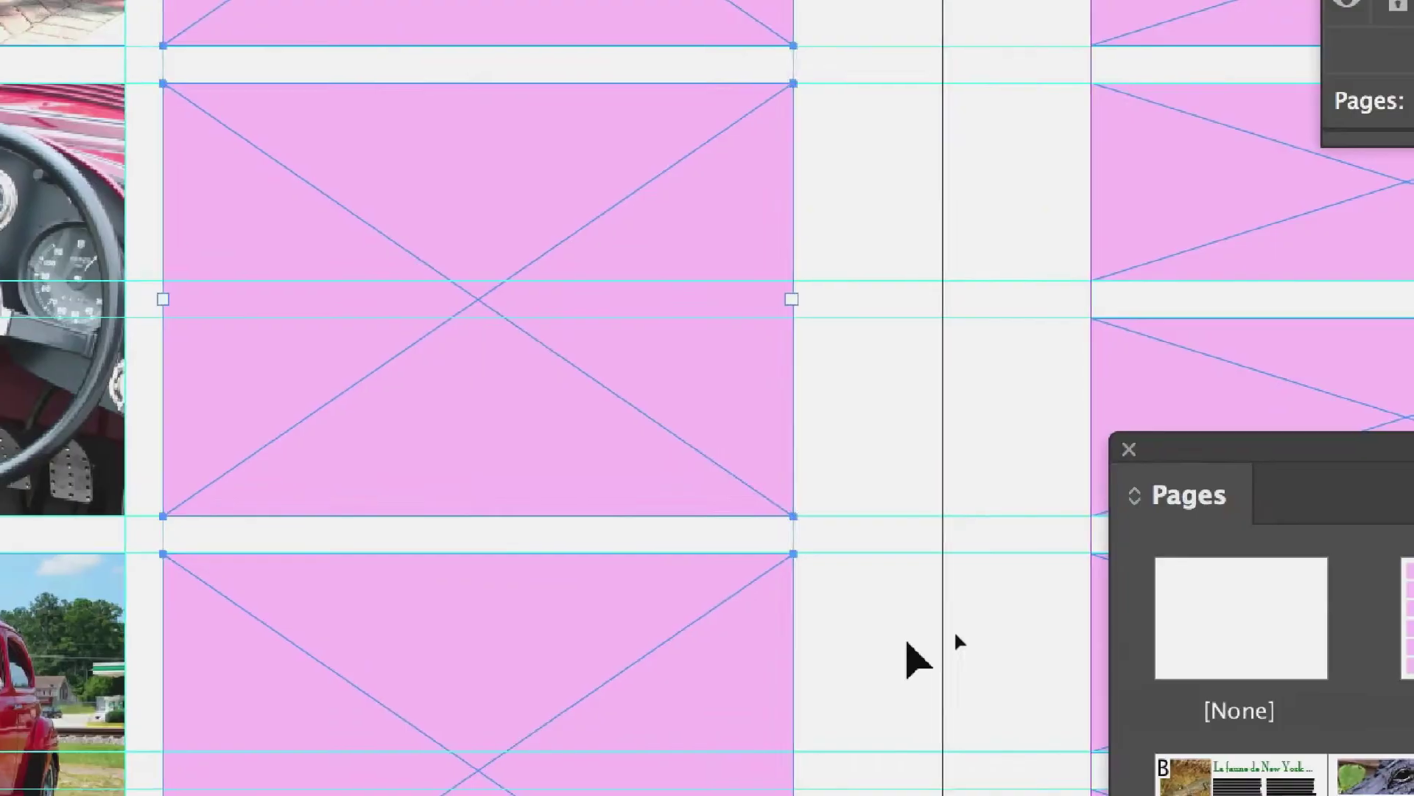
{"action": "left_click_drag", "start_coordinate": [1153, 616], "coordinate": [941, 38]}
{"action": "left_click_drag", "start_coordinate": [833, 465], "coordinate": [838, 462]}
Step: Select the three empty frames of page 8's right-hand column one by one and combine them into one shape with Pathfinder's Add operation
{"action": "left_click", "coordinate": [870, 336]}
{"action": "left_click", "coordinate": [870, 617], "text": "shift"}
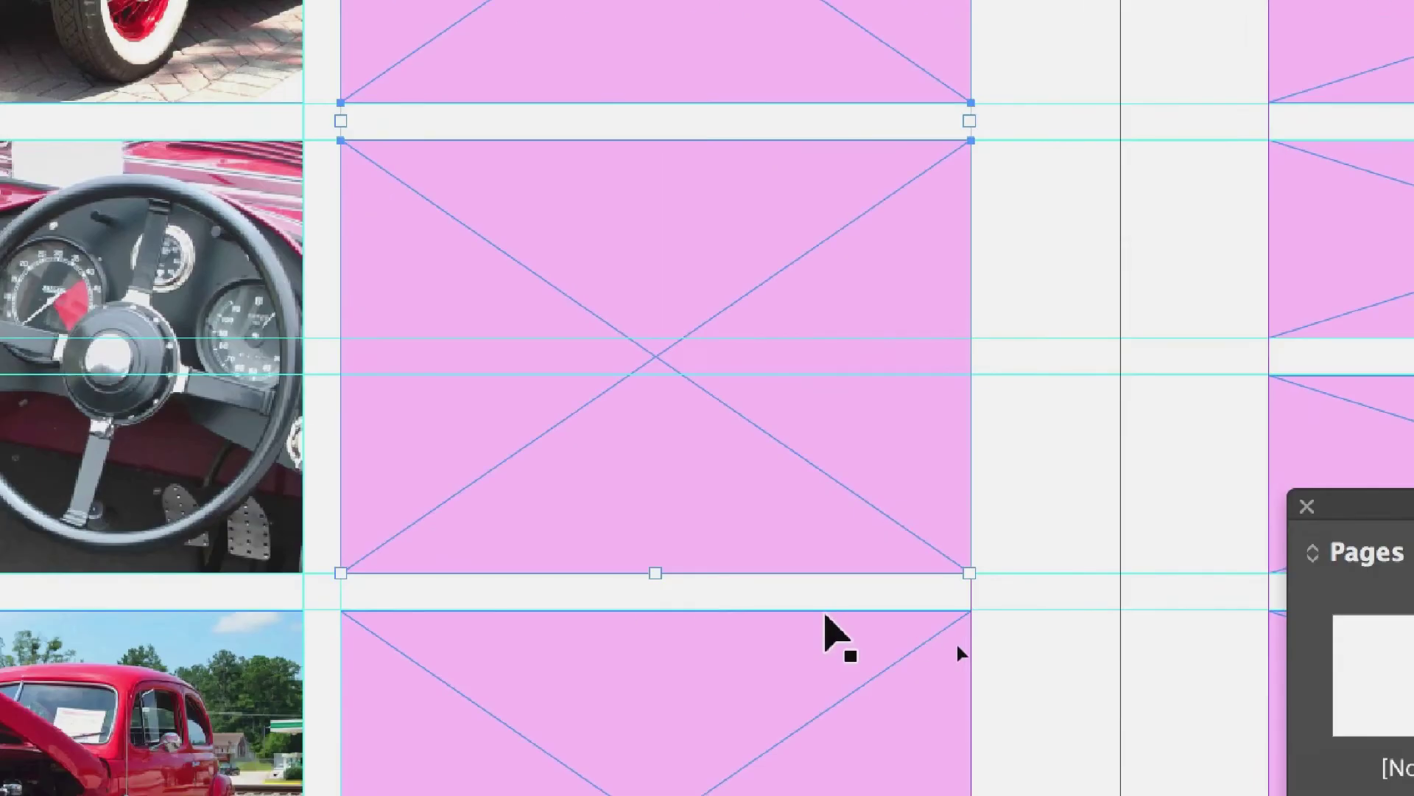
{"action": "left_click", "coordinate": [826, 616], "text": "shift"}
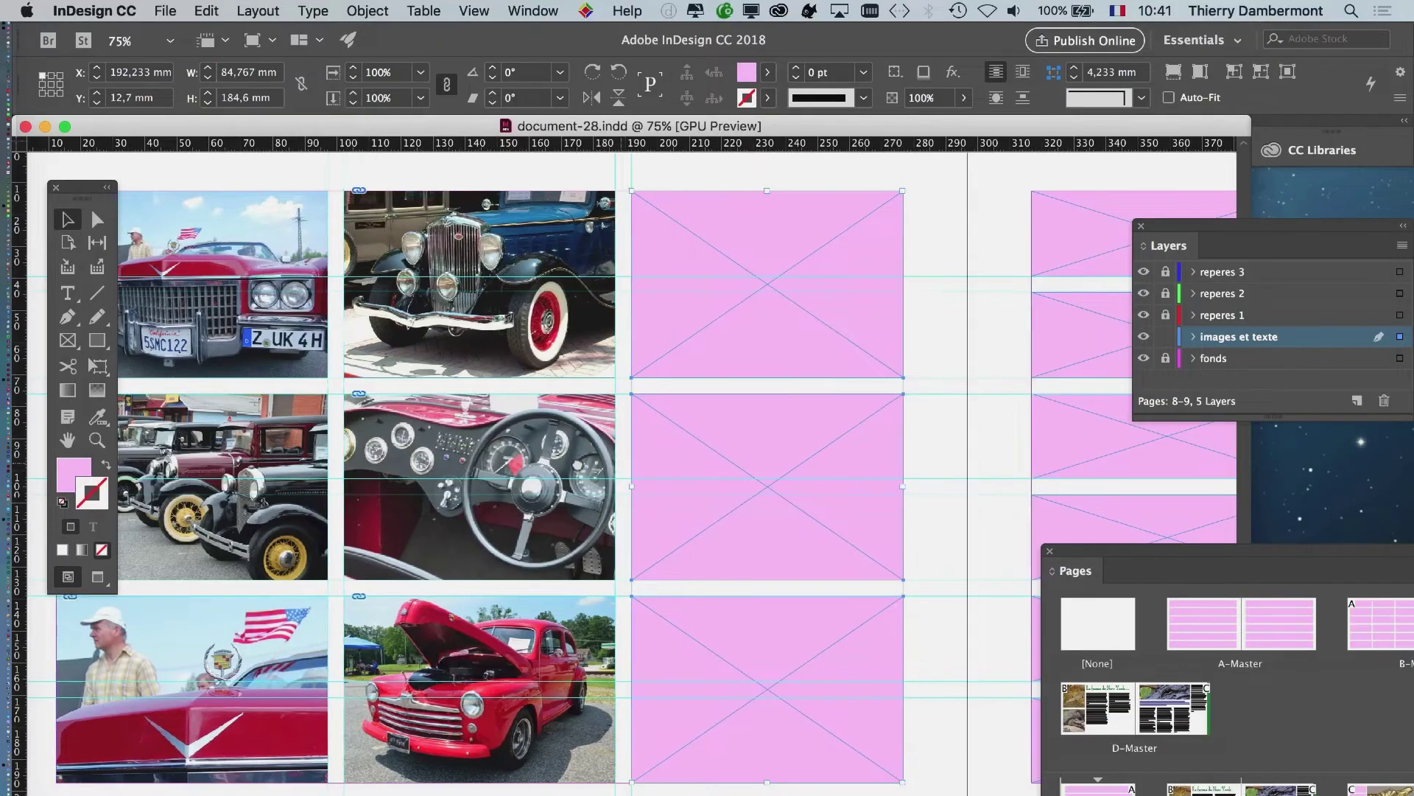
{"action": "left_click_drag", "start_coordinate": [643, 487], "coordinate": [287, 469]}
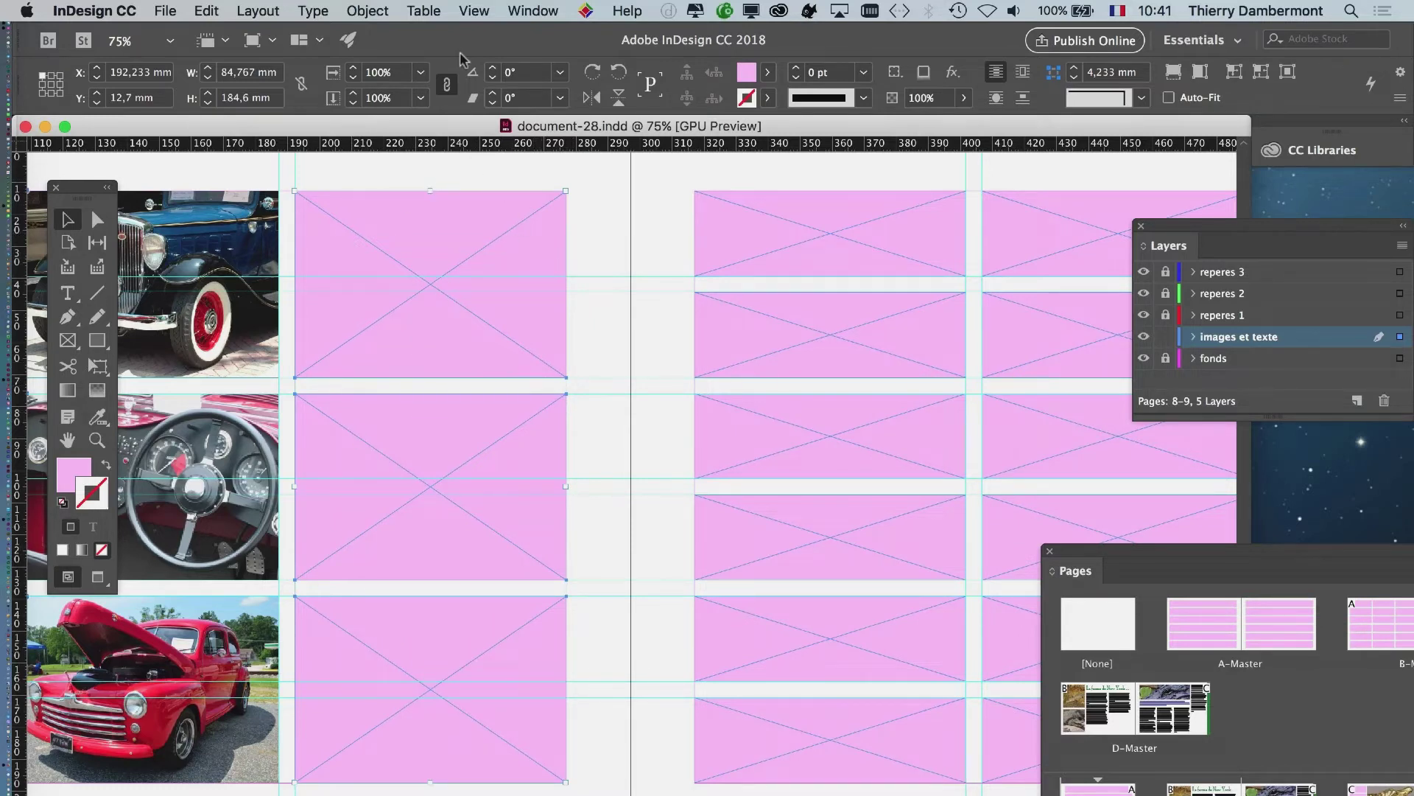
{"action": "left_click", "coordinate": [534, 11]}
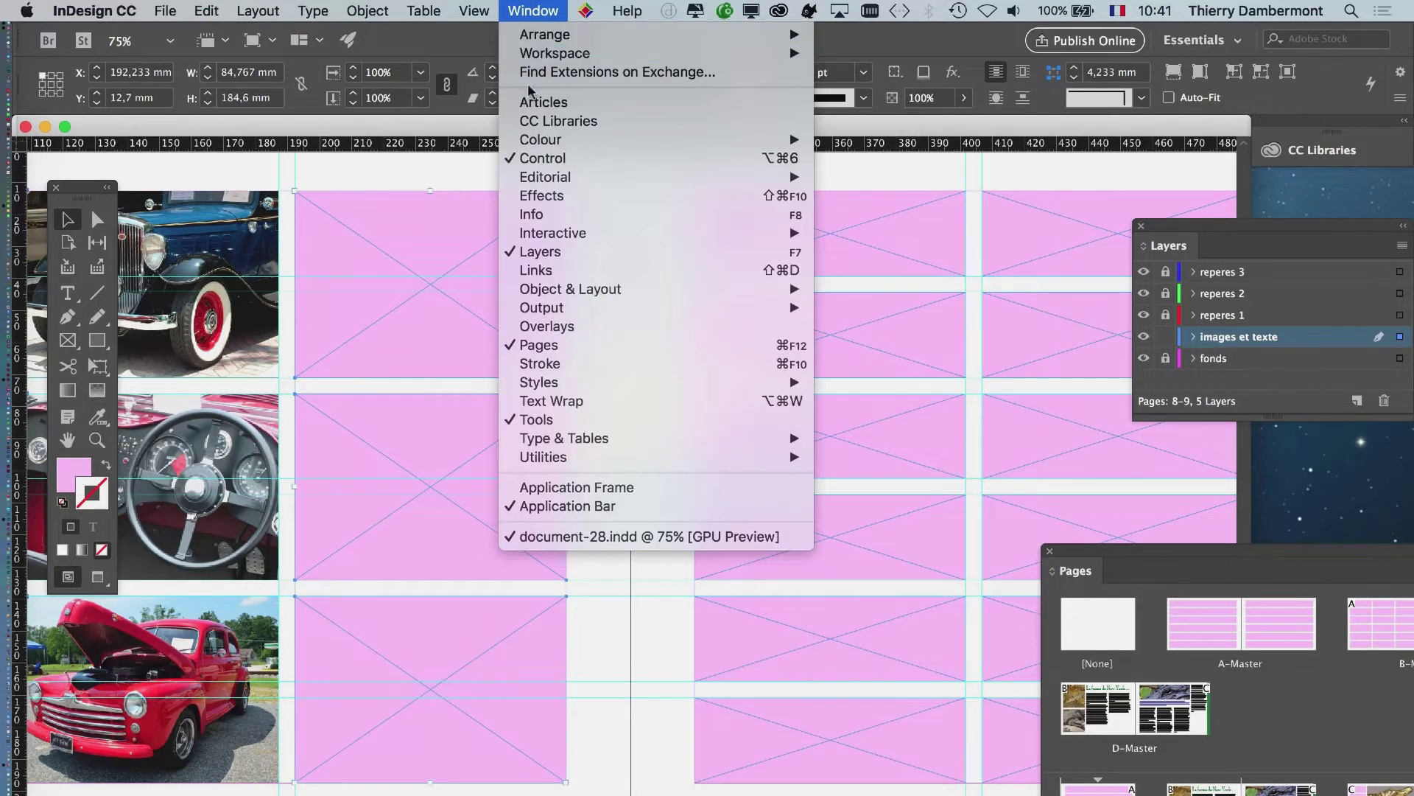
{"action": "mouse_move", "coordinate": [610, 291]}
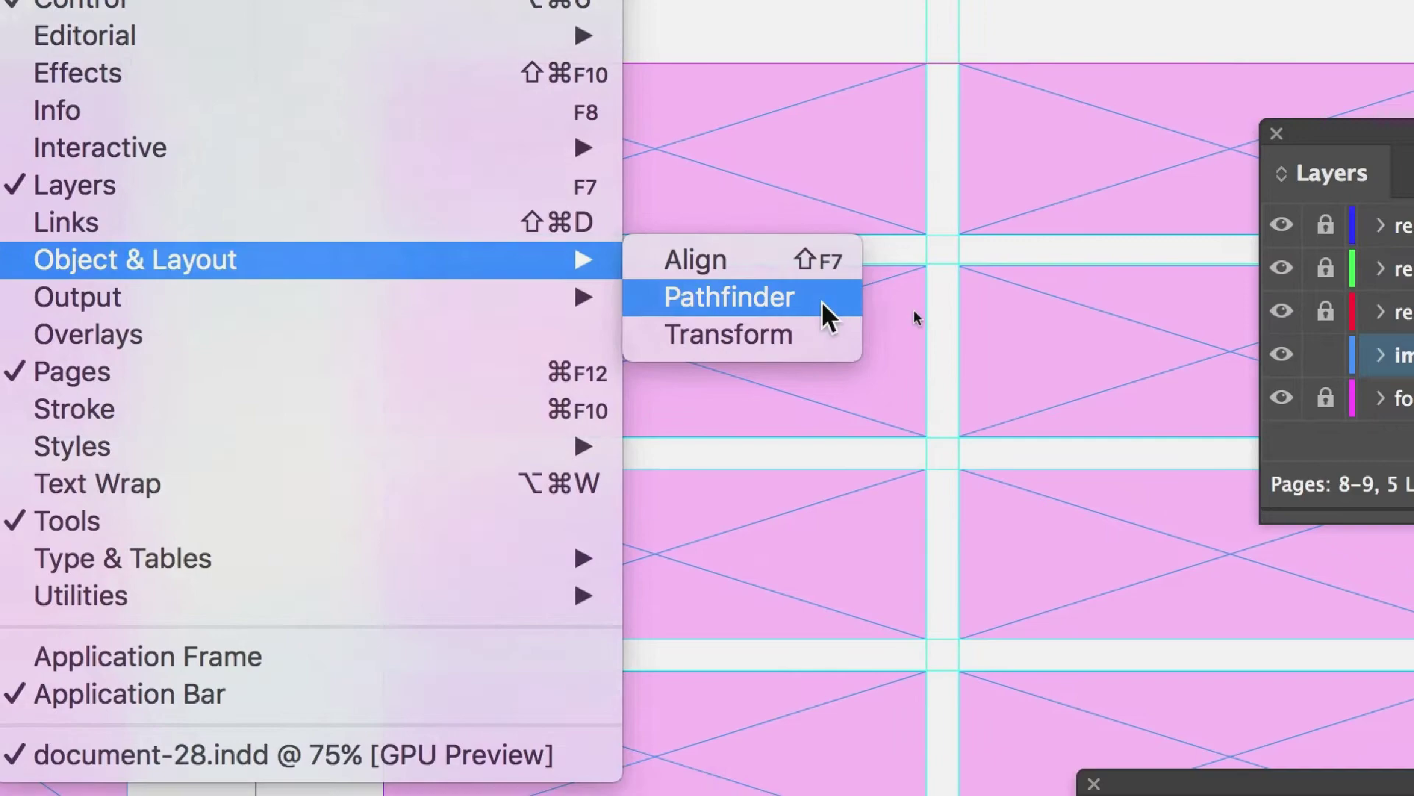
{"action": "left_click", "coordinate": [892, 328]}
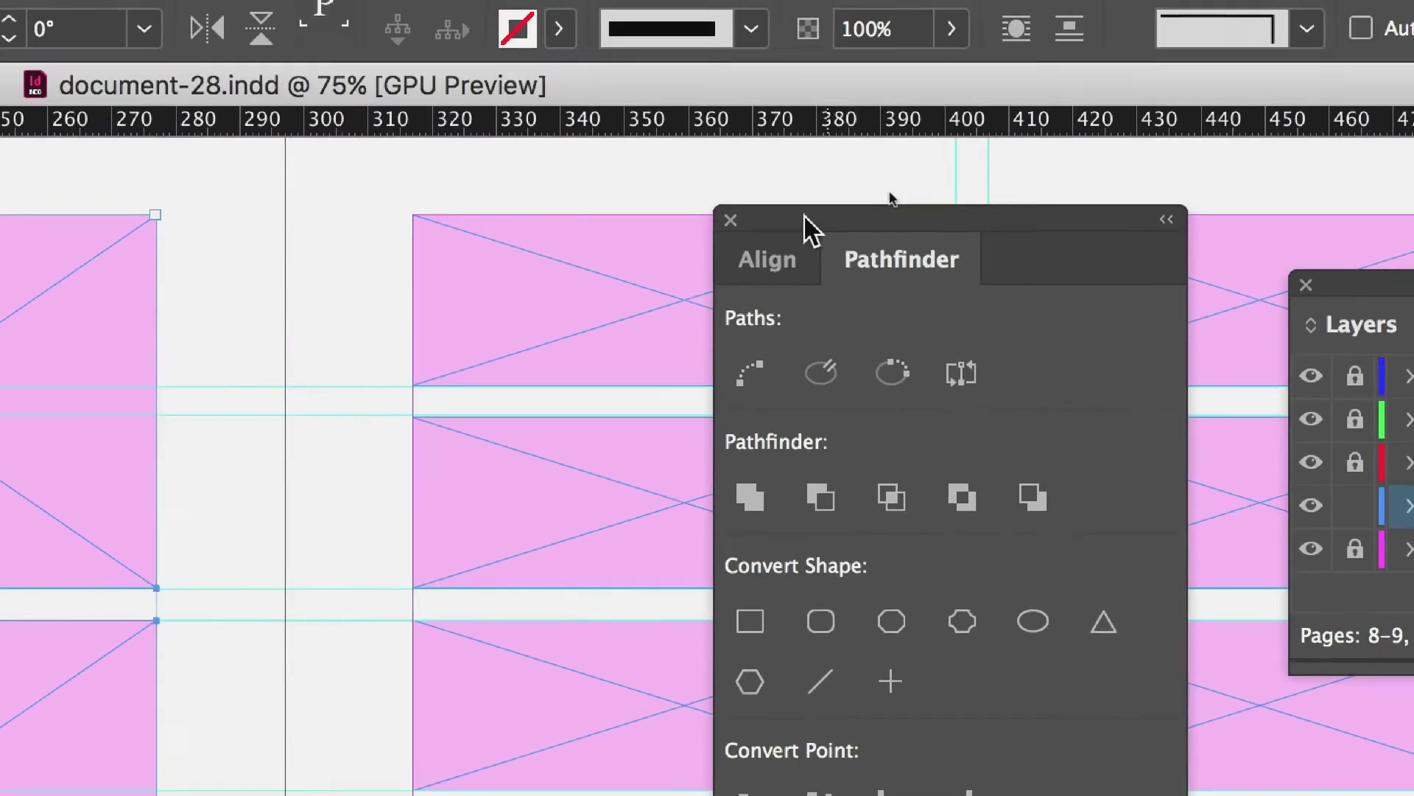
{"action": "left_click_drag", "start_coordinate": [1119, 107], "coordinate": [684, 226]}
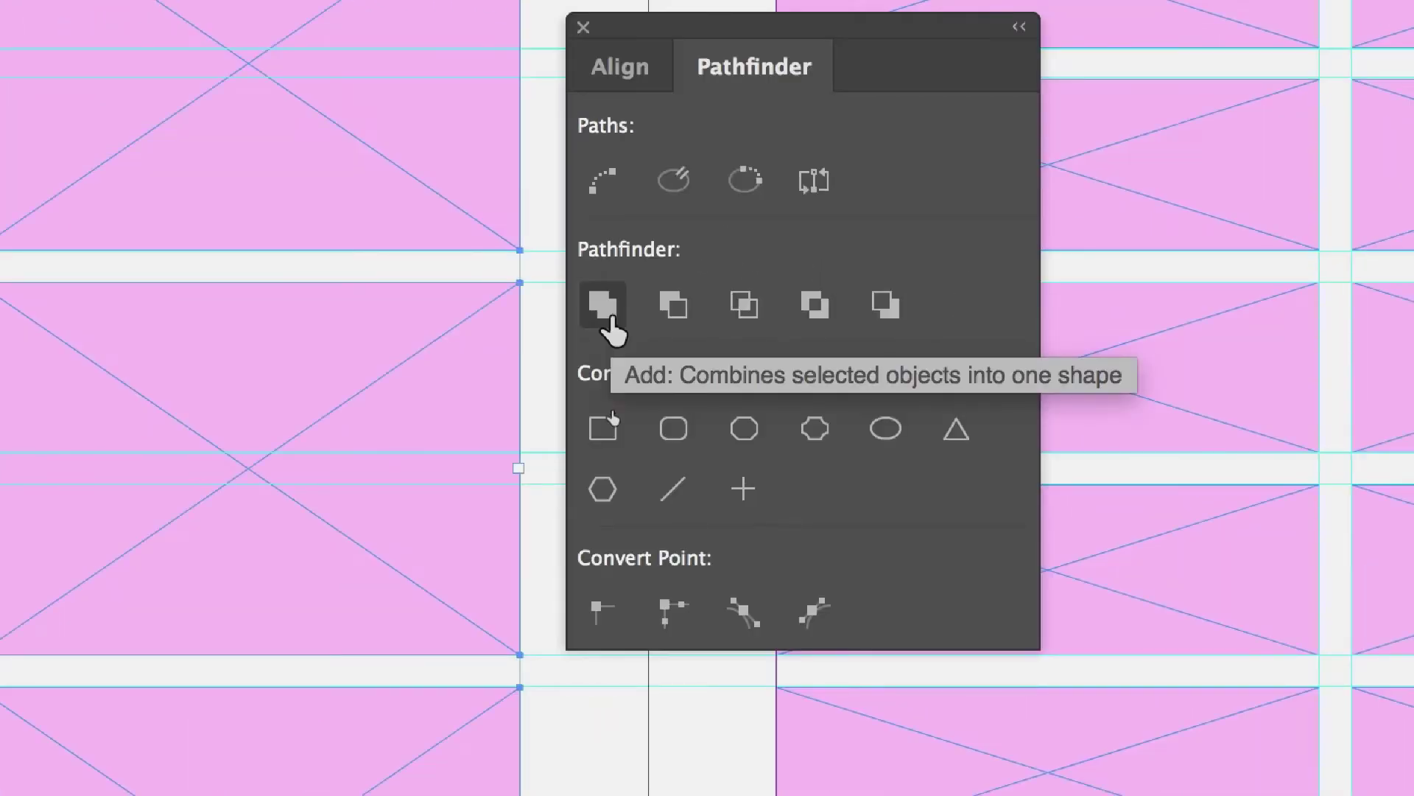
{"action": "left_click", "coordinate": [610, 318]}
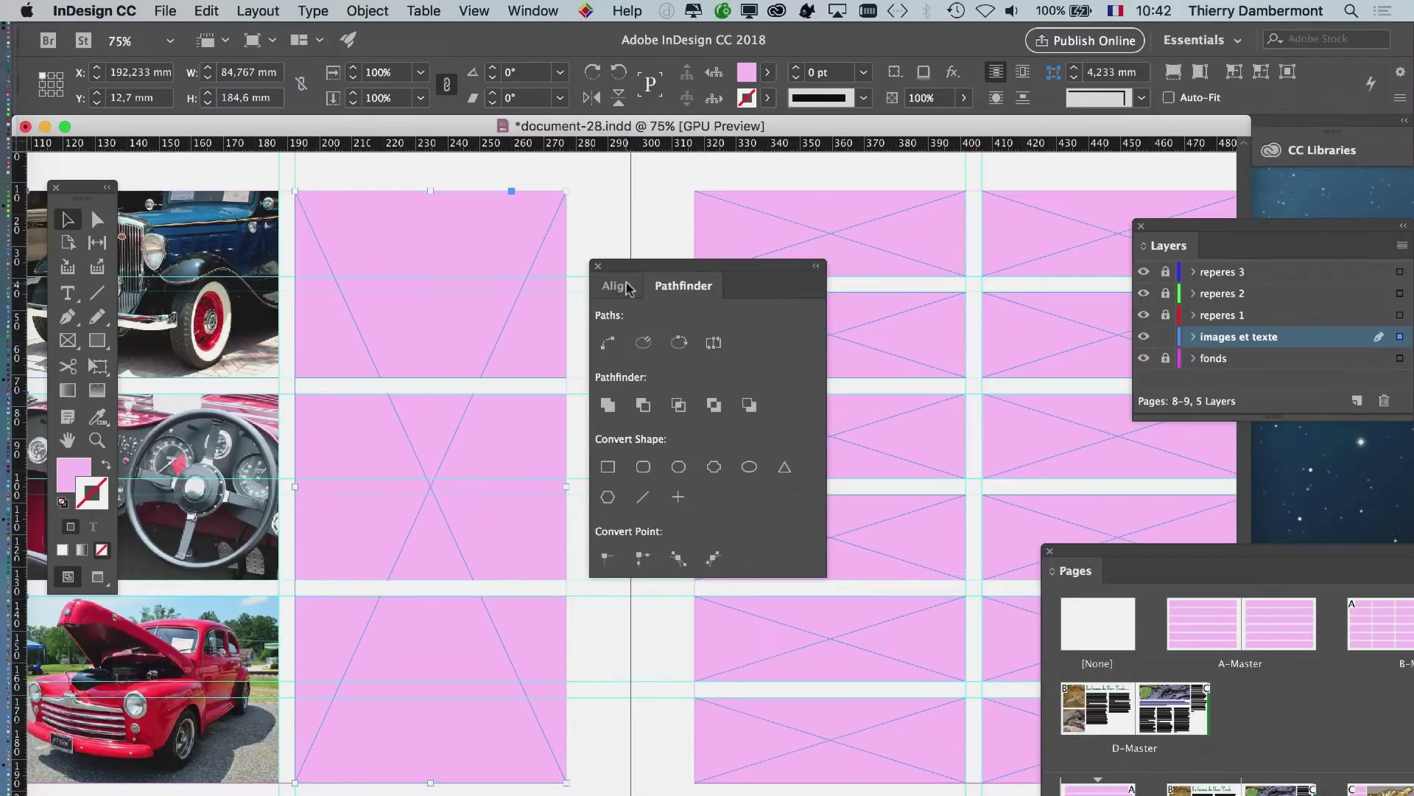
Step: Move the Pathfinder and Tools panels clear of the combined frame, and reselect that frame as a single object
{"action": "left_click_drag", "start_coordinate": [641, 267], "coordinate": [826, 264]}
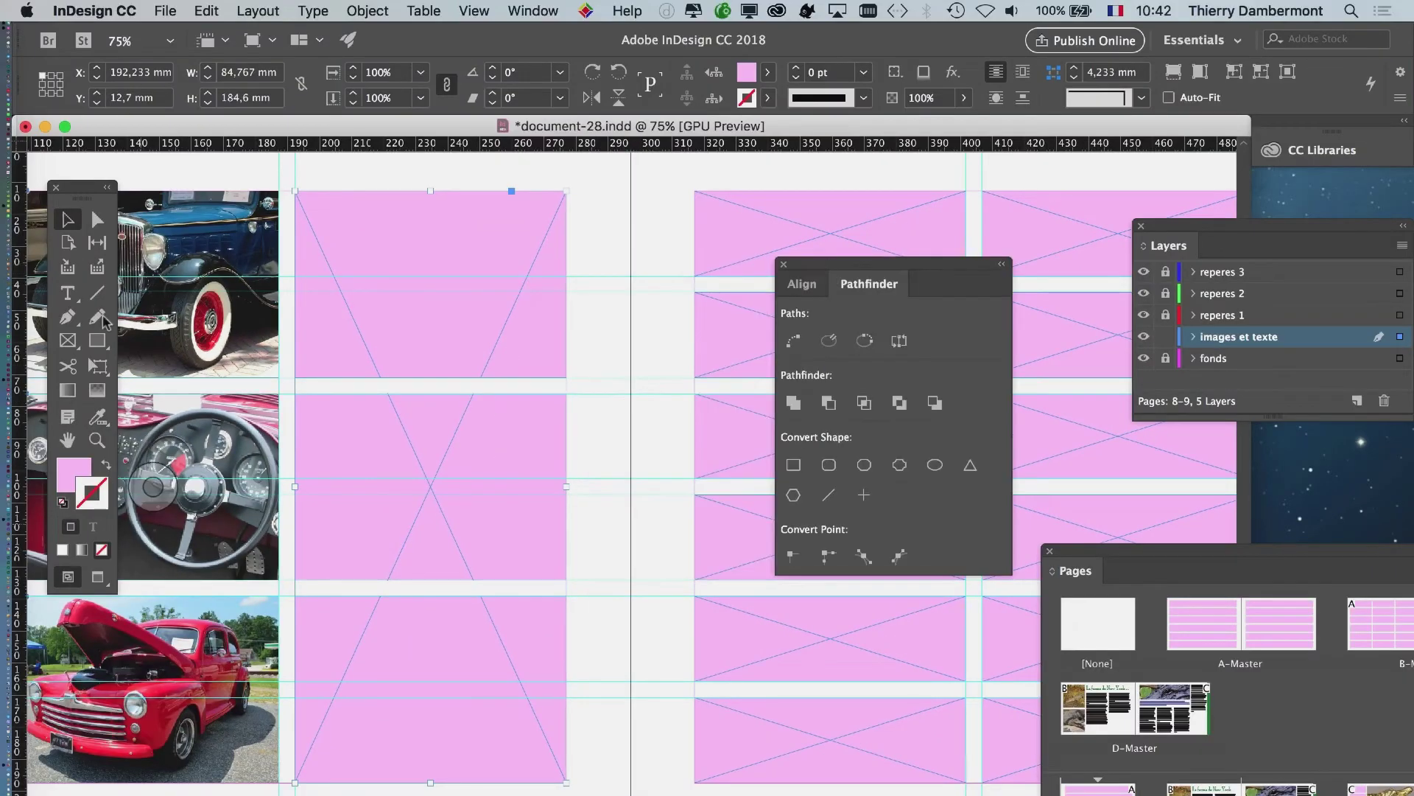
{"action": "left_click_drag", "start_coordinate": [97, 198], "coordinate": [656, 185]}
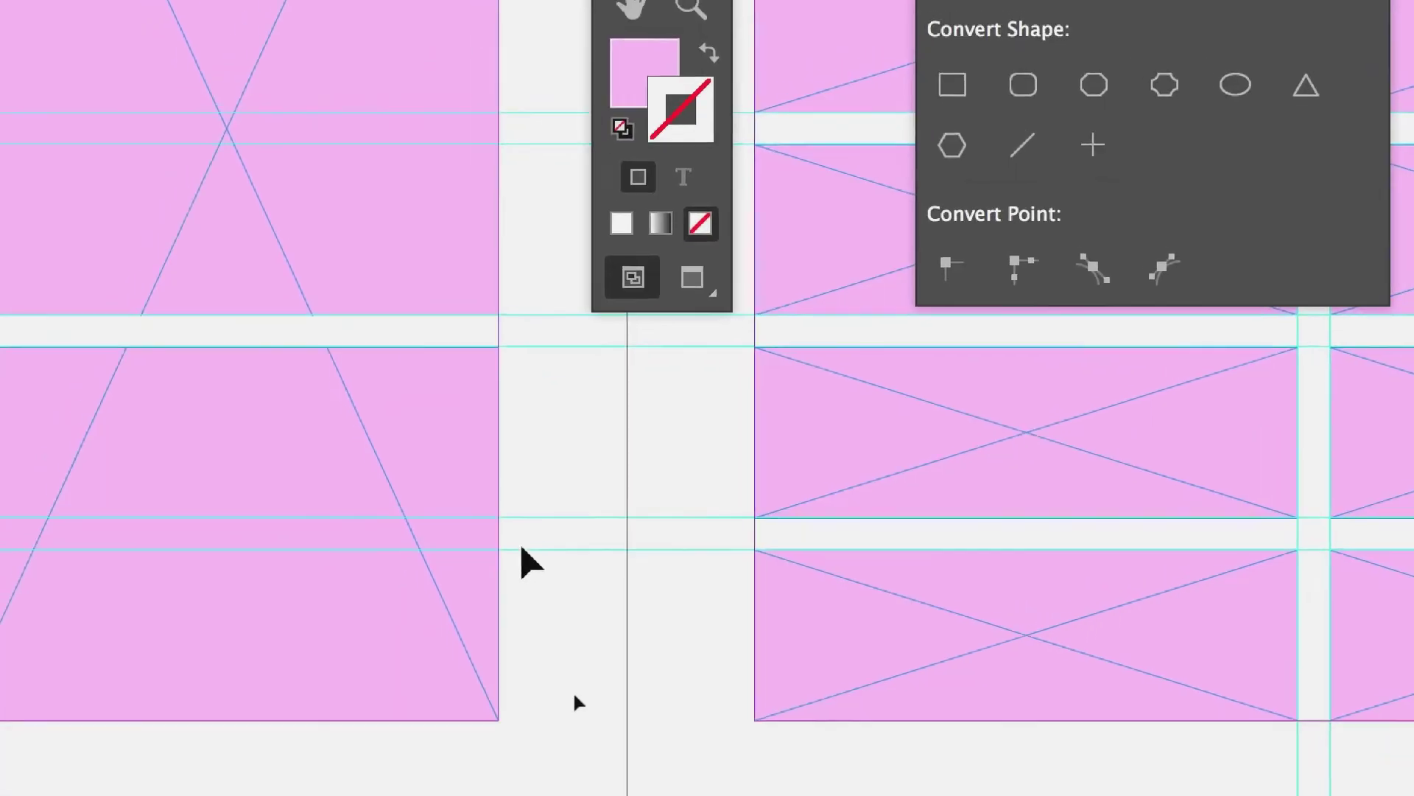
{"action": "left_click", "coordinate": [521, 545]}
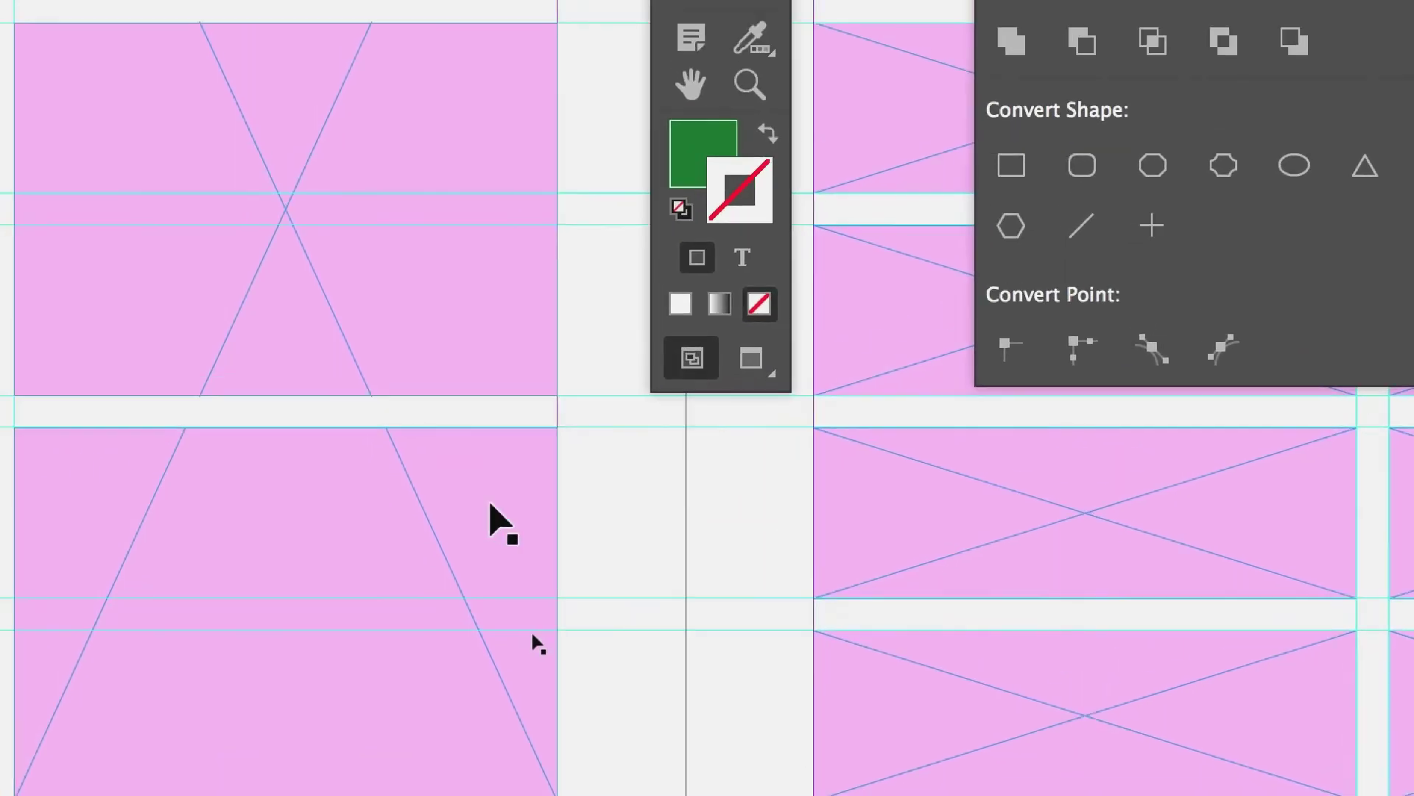
{"action": "left_click", "coordinate": [605, 738]}
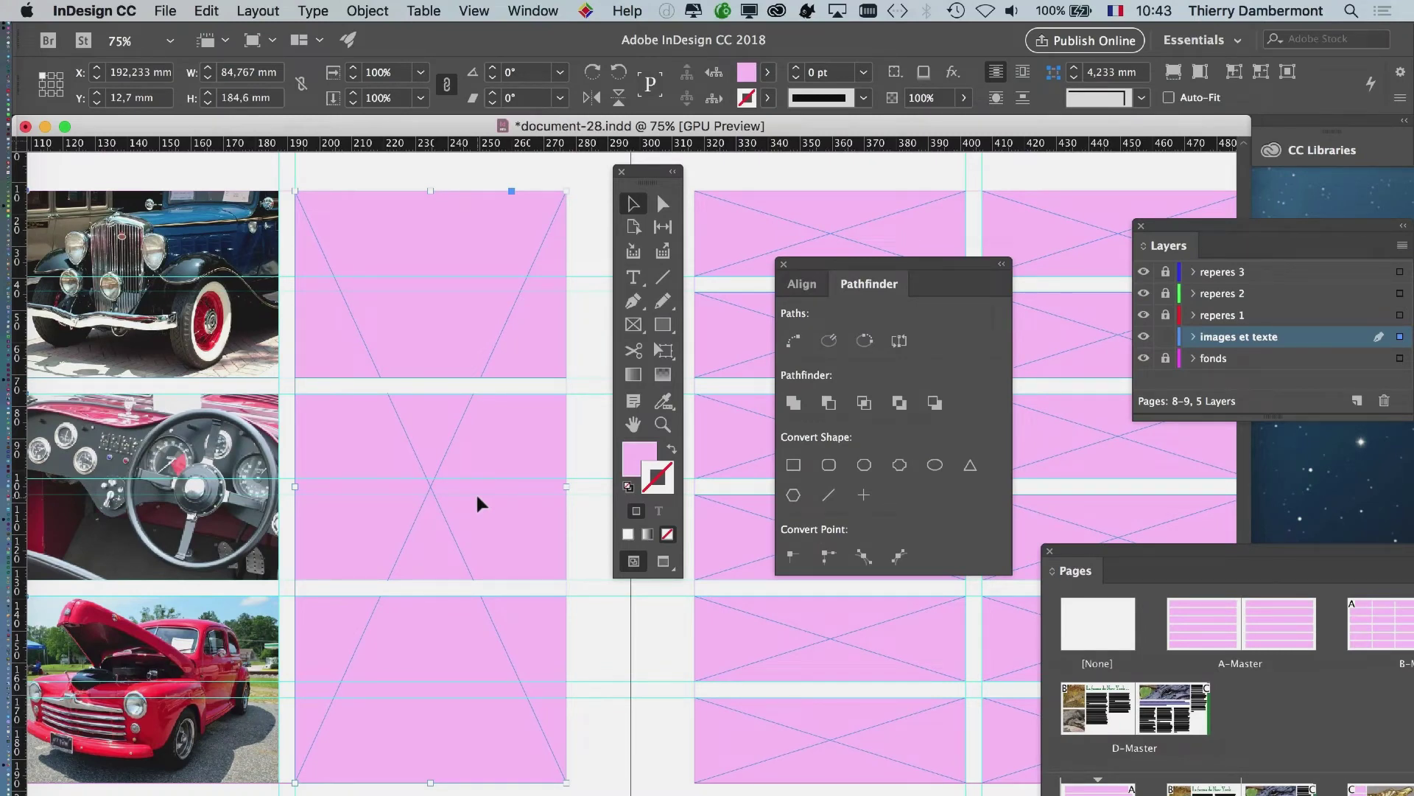
Step: Place the dashboard photo (vintage-car-dashboar…7FT0.jpg) from the Links folder into the selected combined frame
{"action": "left_click", "coordinate": [157, 10]}
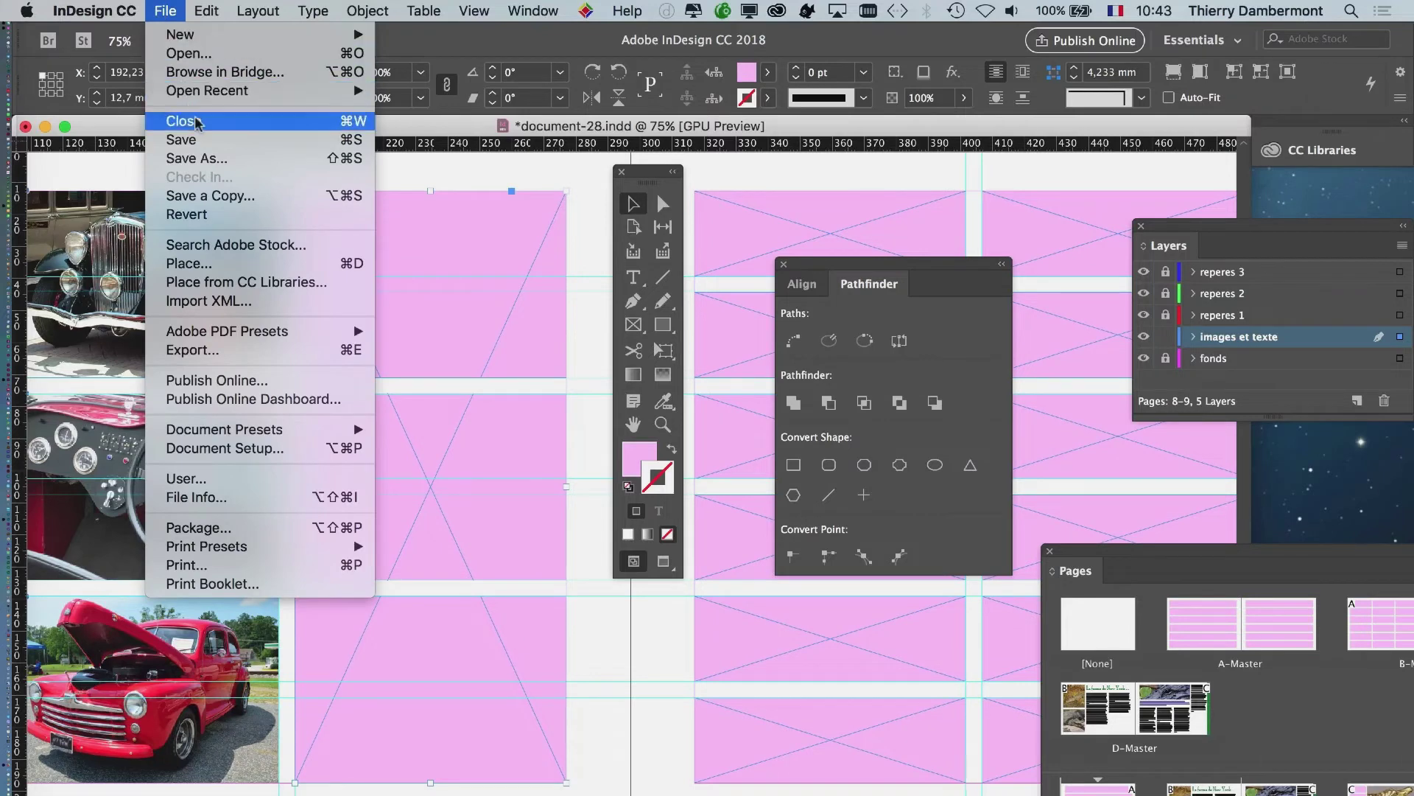
{"action": "left_click", "coordinate": [230, 263]}
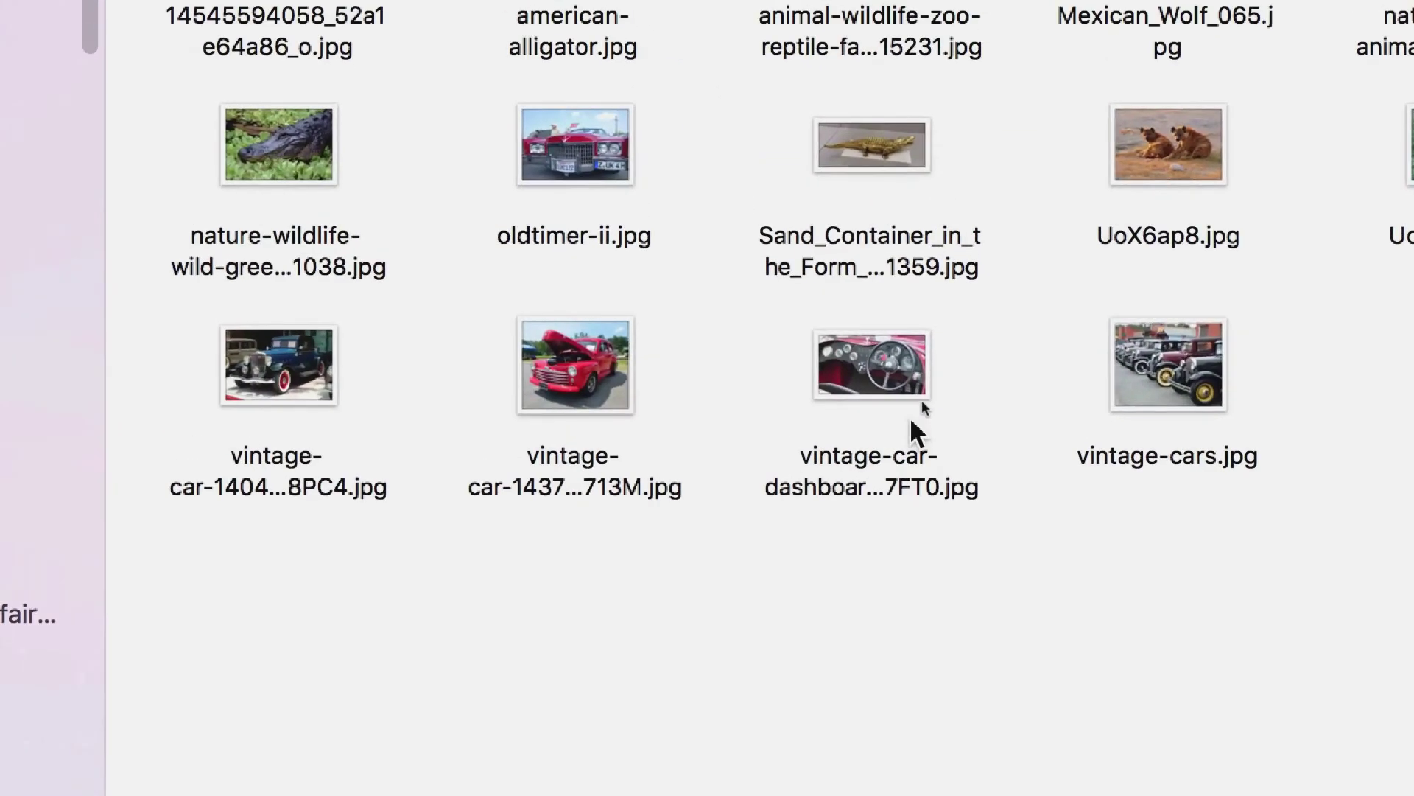
{"action": "left_click", "coordinate": [912, 422]}
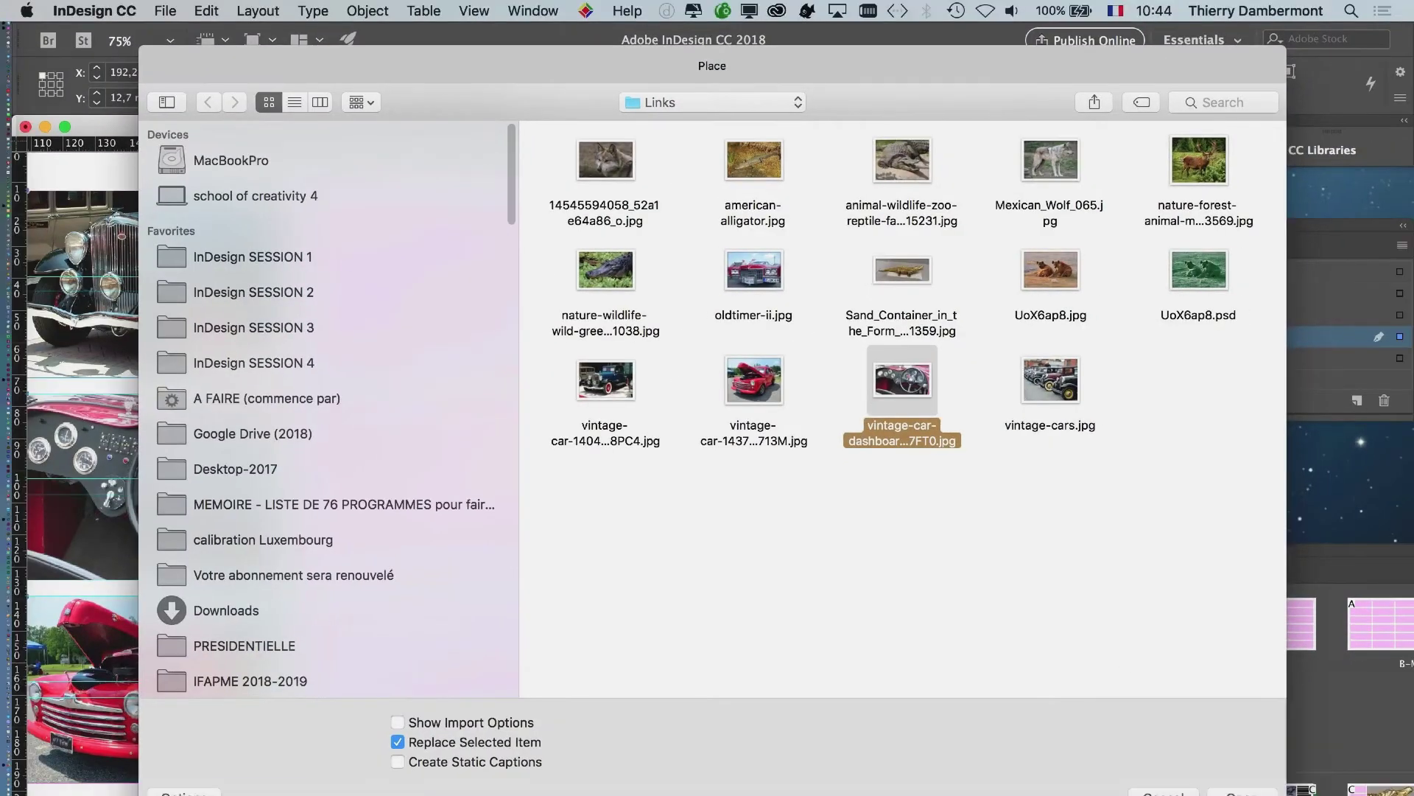
{"action": "key", "text": "Return"}
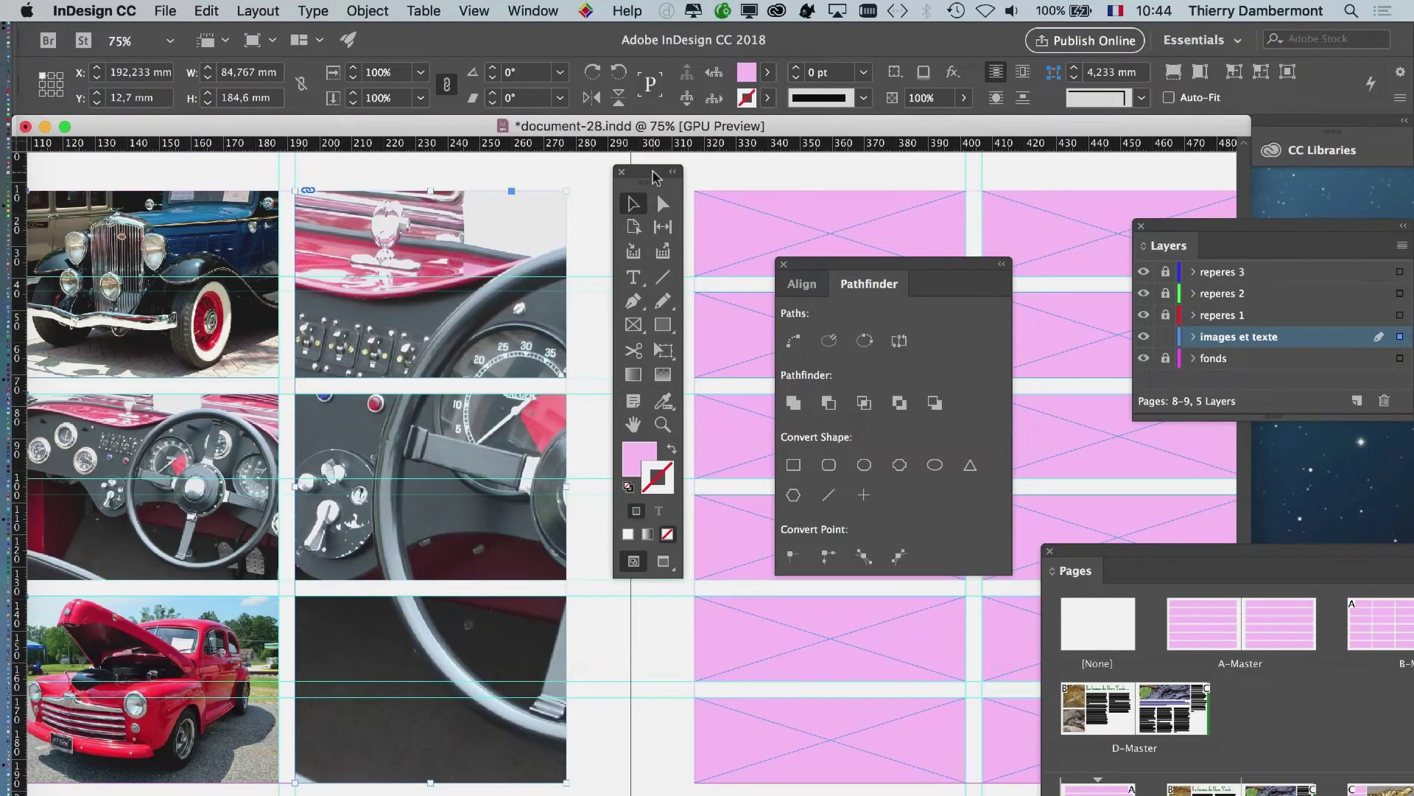
Step: Move the Tools and Pathfinder panels off the photo grid, switch the document to Preview screen mode, and deselect the combined frame
{"action": "left_click_drag", "start_coordinate": [653, 172], "coordinate": [1068, 181]}
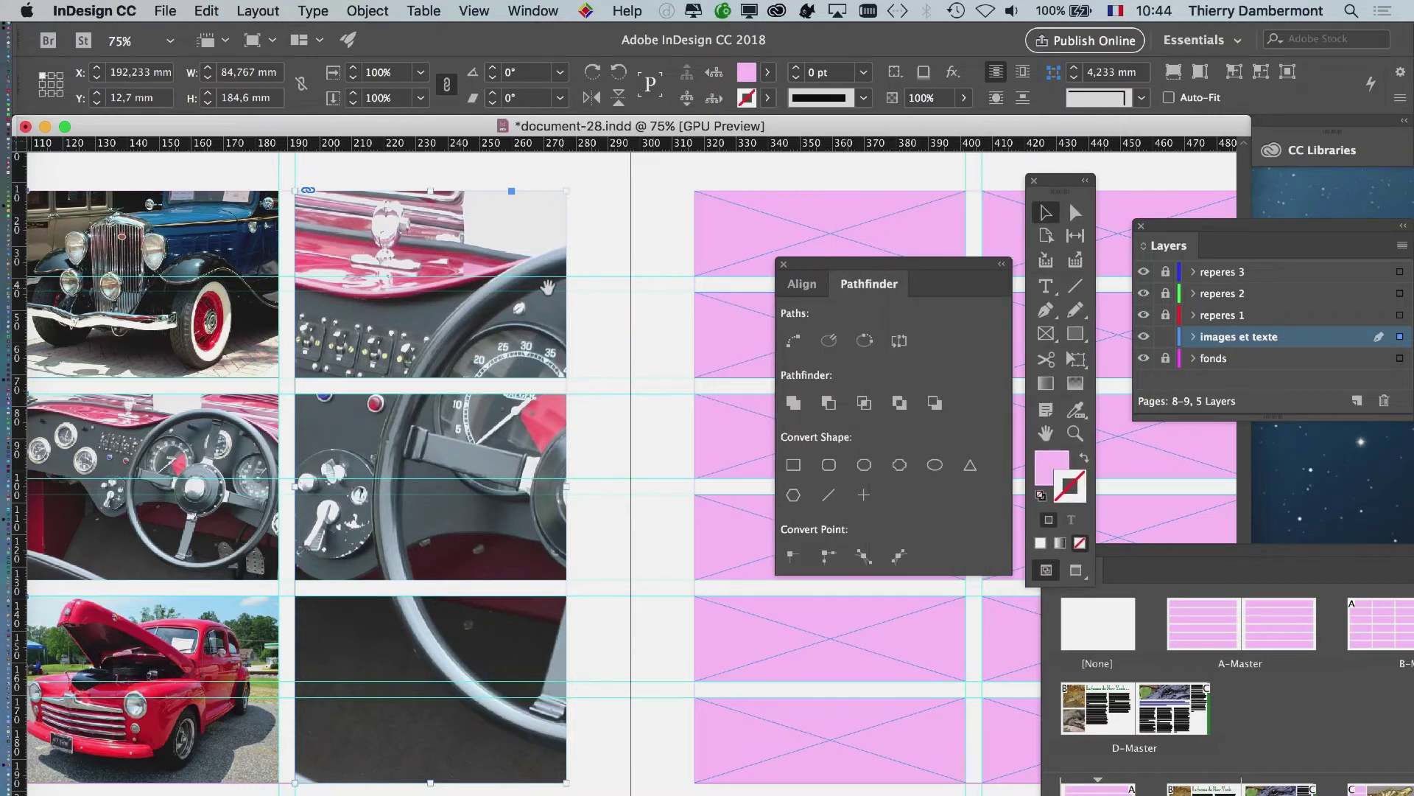
{"action": "scroll", "coordinate": [516, 442], "scroll_direction": "left", "scroll_amount": 5}
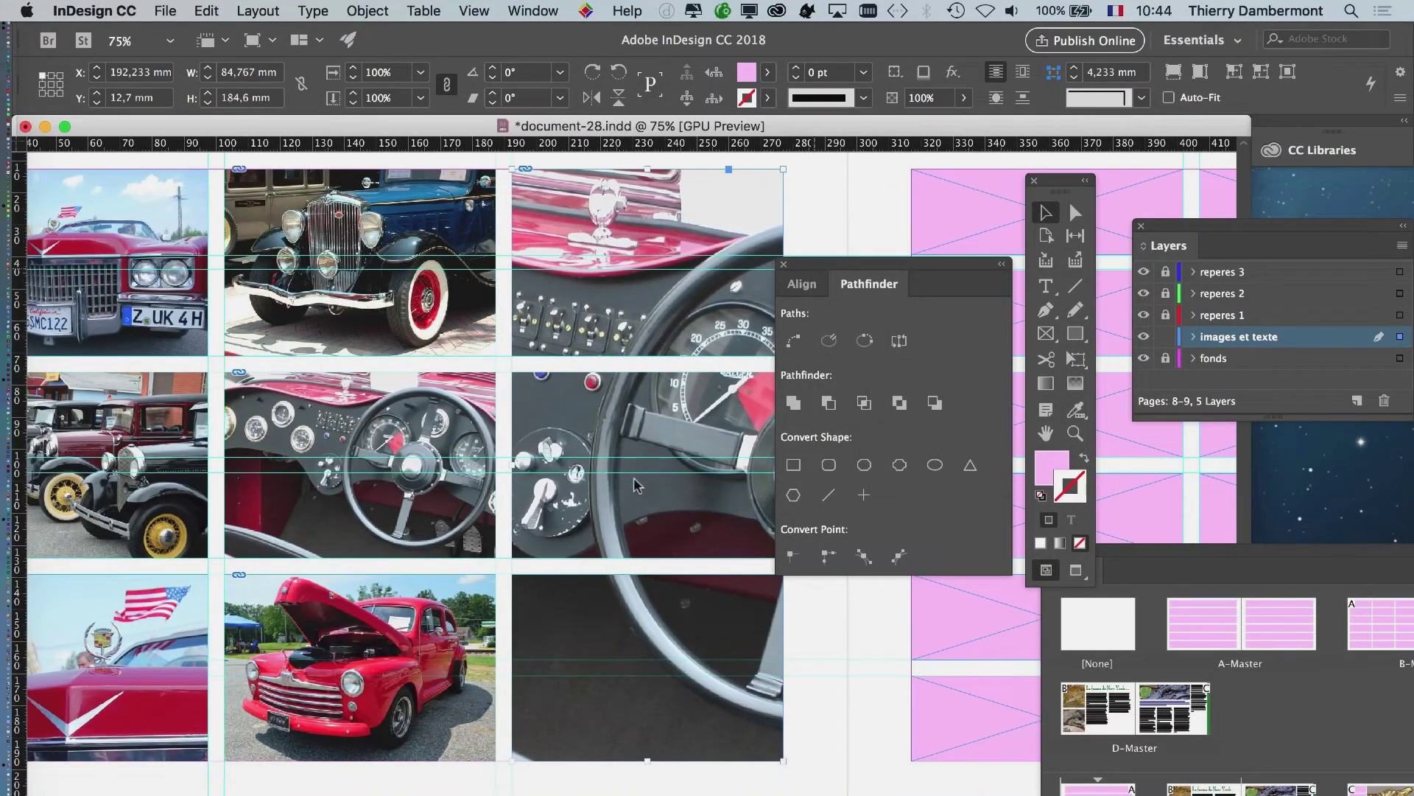
{"action": "left_click_drag", "start_coordinate": [821, 263], "coordinate": [240, 686]}
{"action": "left_click", "coordinate": [1075, 569]}
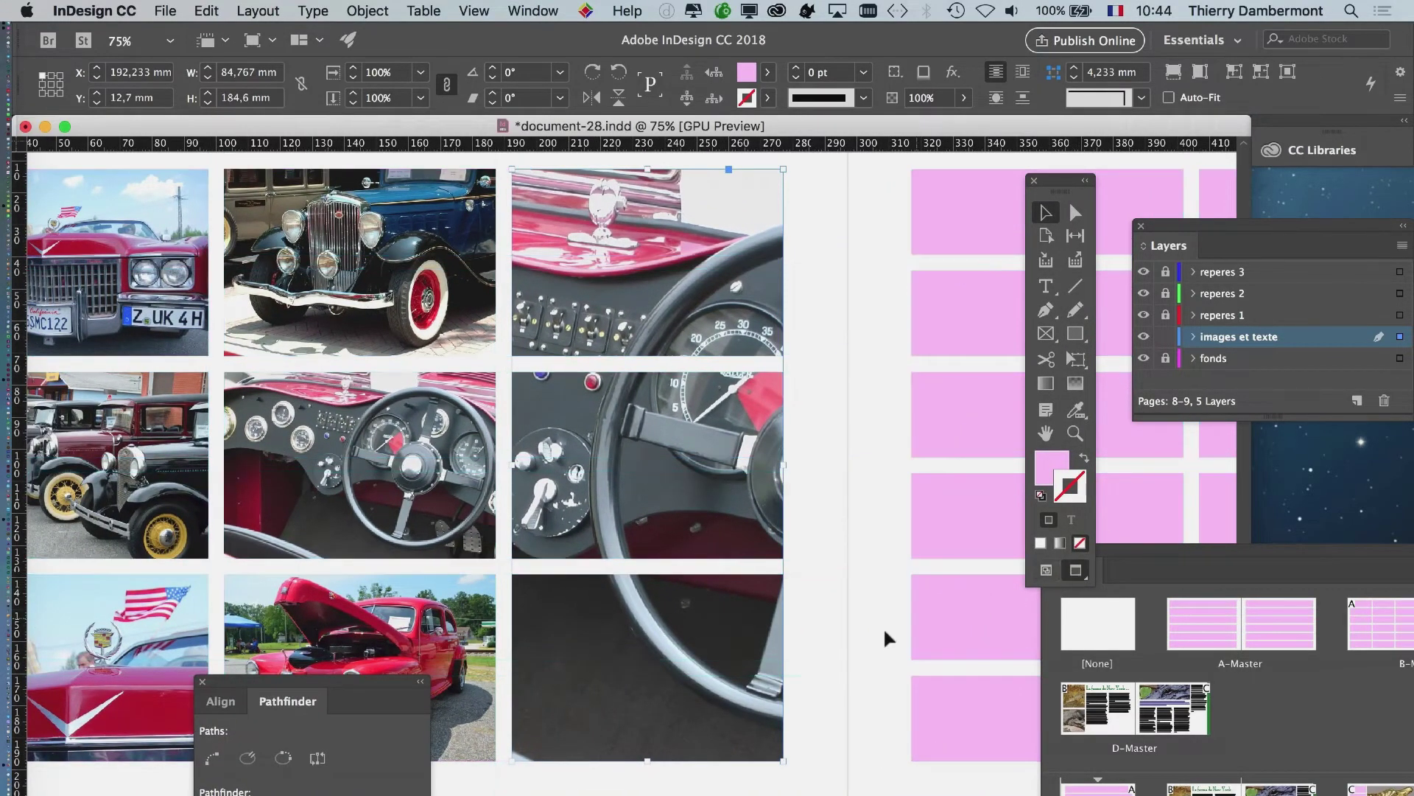
{"action": "left_click", "coordinate": [845, 640]}
{"action": "scroll", "coordinate": [918, 638], "scroll_direction": "left", "scroll_amount": 3}
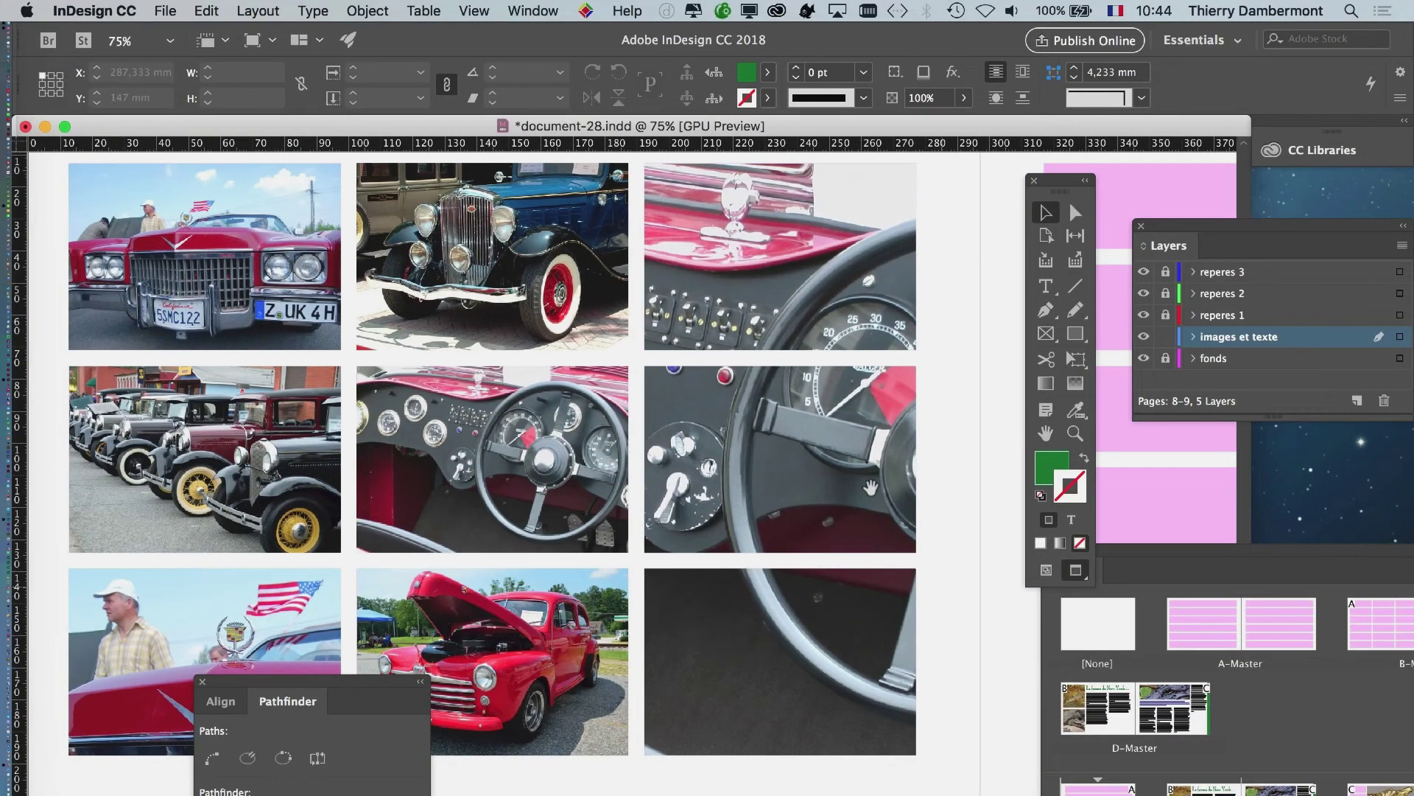
Step: Select the dashboard image inside the combined frame, and move the Tools panel off the spread
{"action": "left_click", "coordinate": [789, 458]}
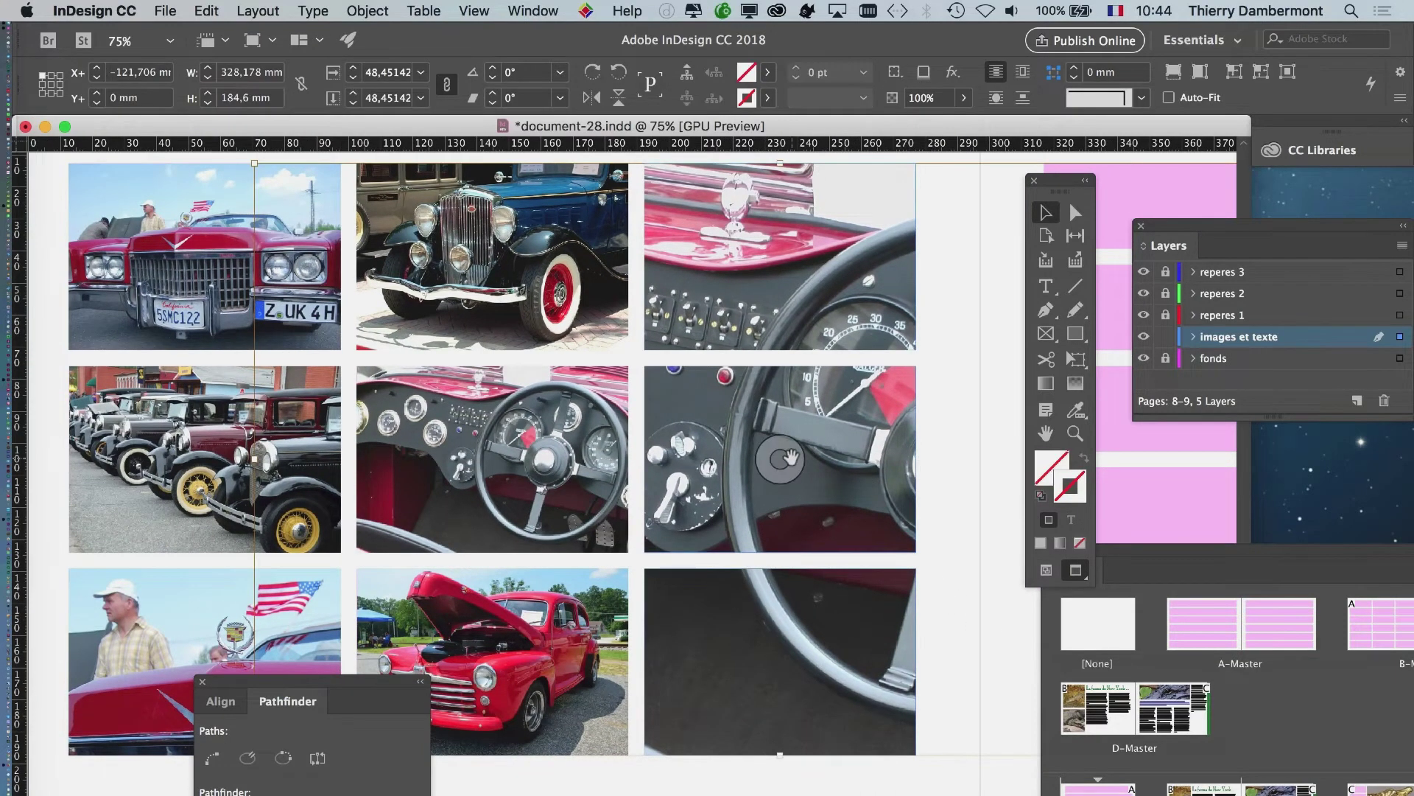
{"action": "key", "text": "super+minus"}
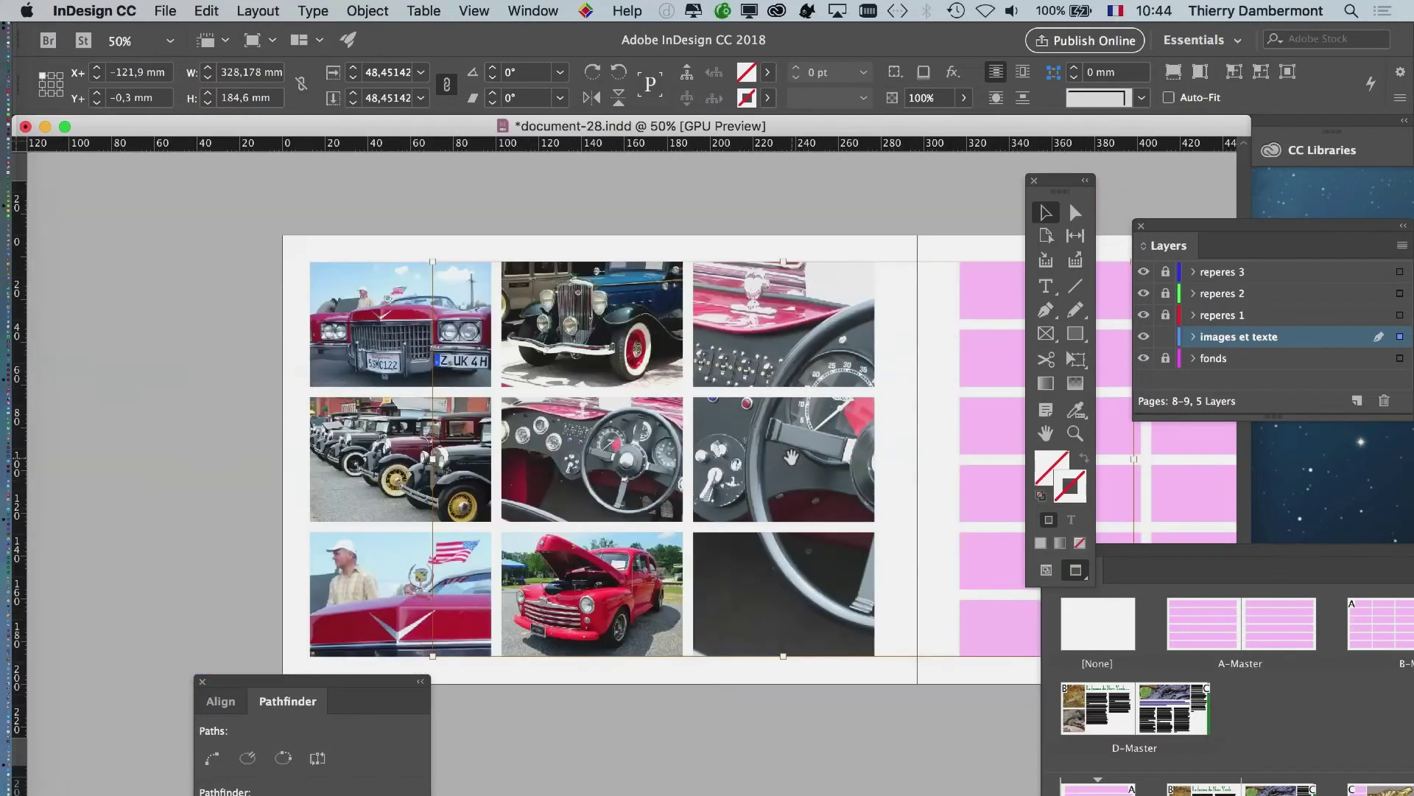
{"action": "key", "text": "super+minus"}
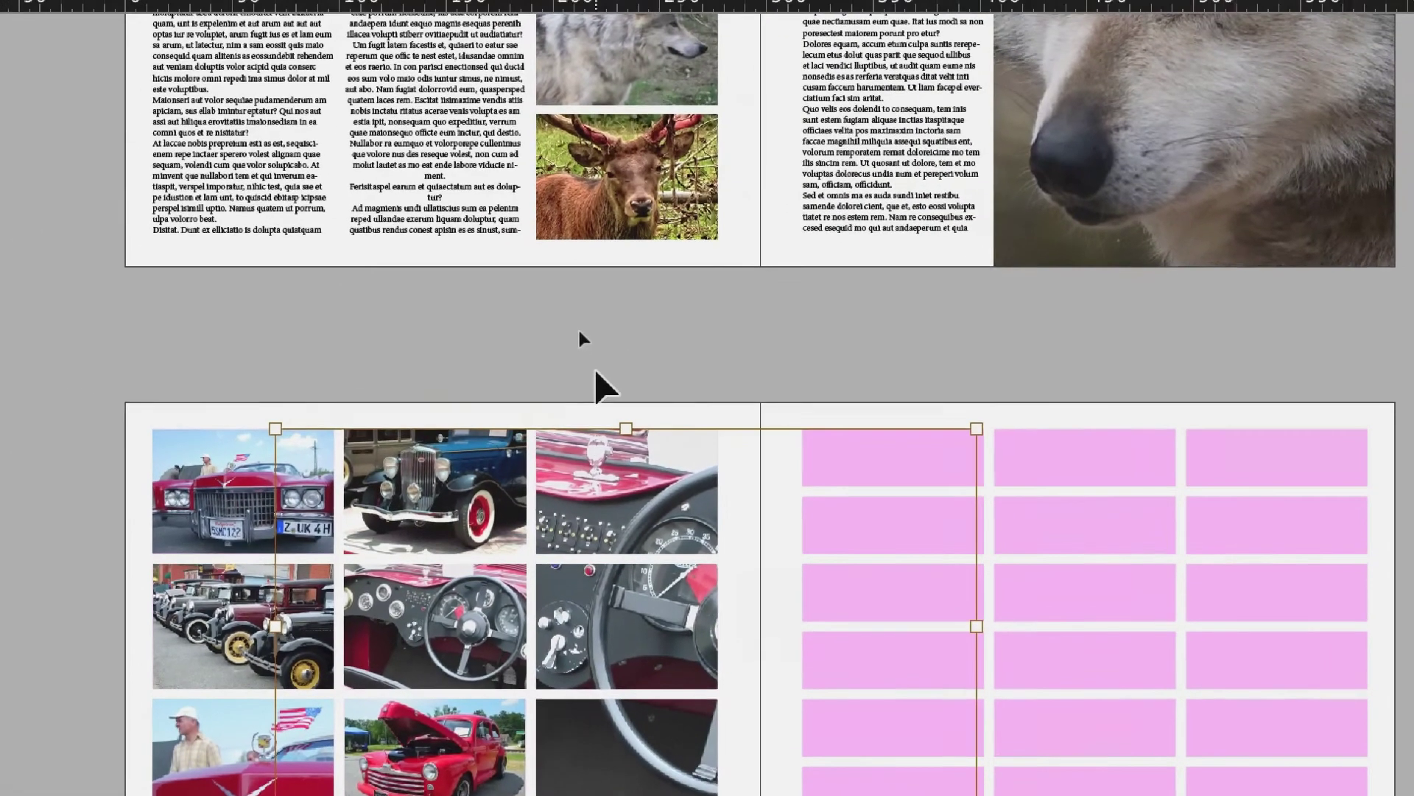
{"action": "left_click", "coordinate": [542, 210]}
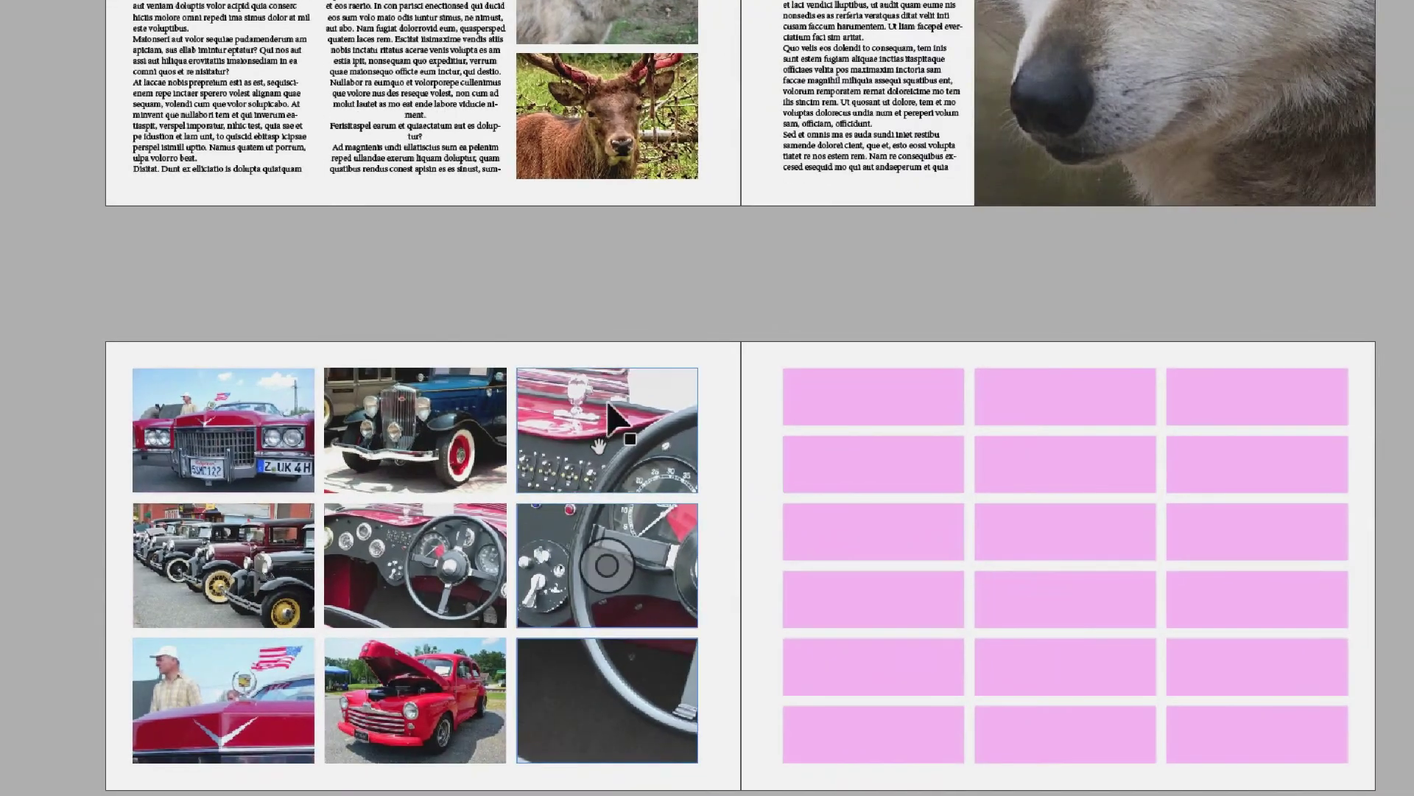
{"action": "left_click", "coordinate": [607, 403]}
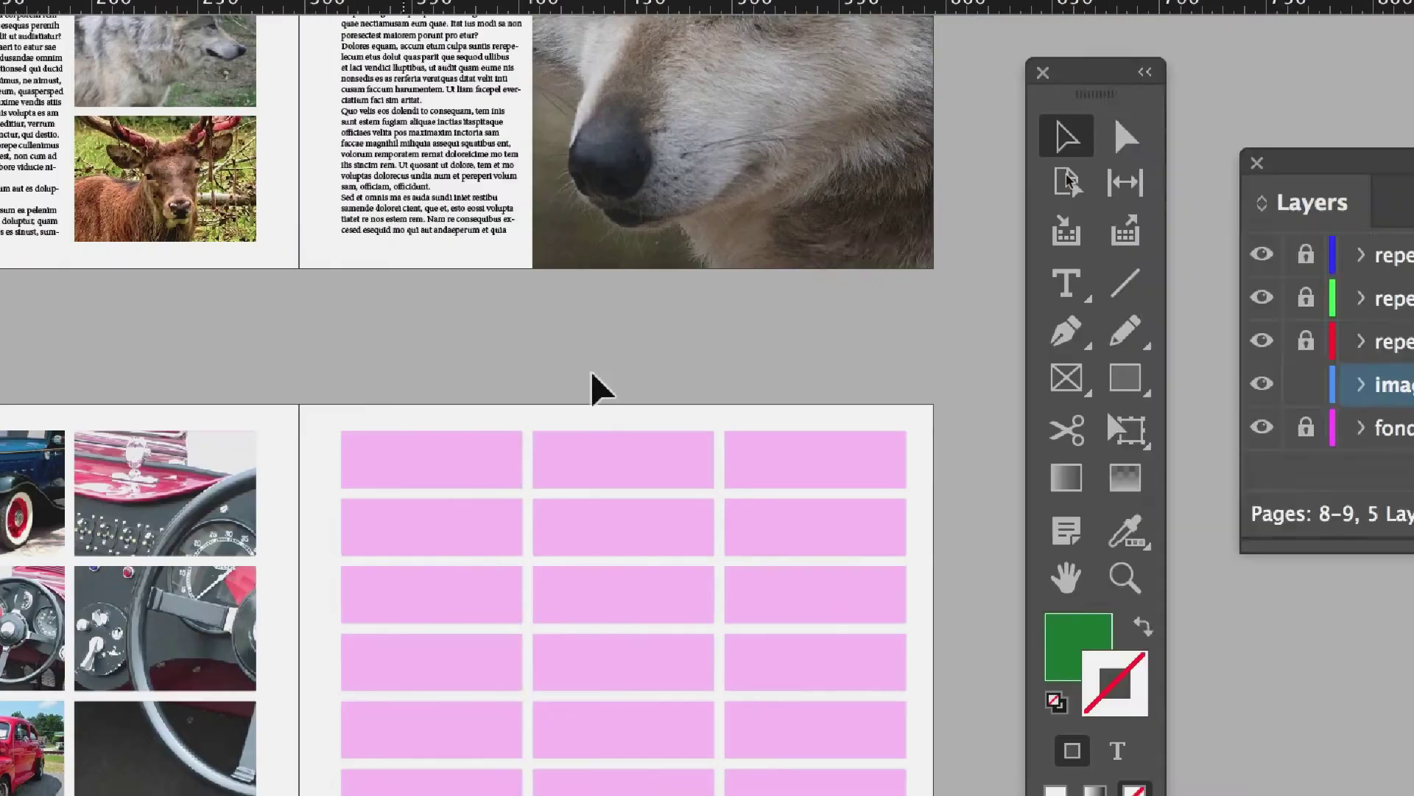
{"action": "left_click_drag", "start_coordinate": [1403, 83], "coordinate": [160, 208]}
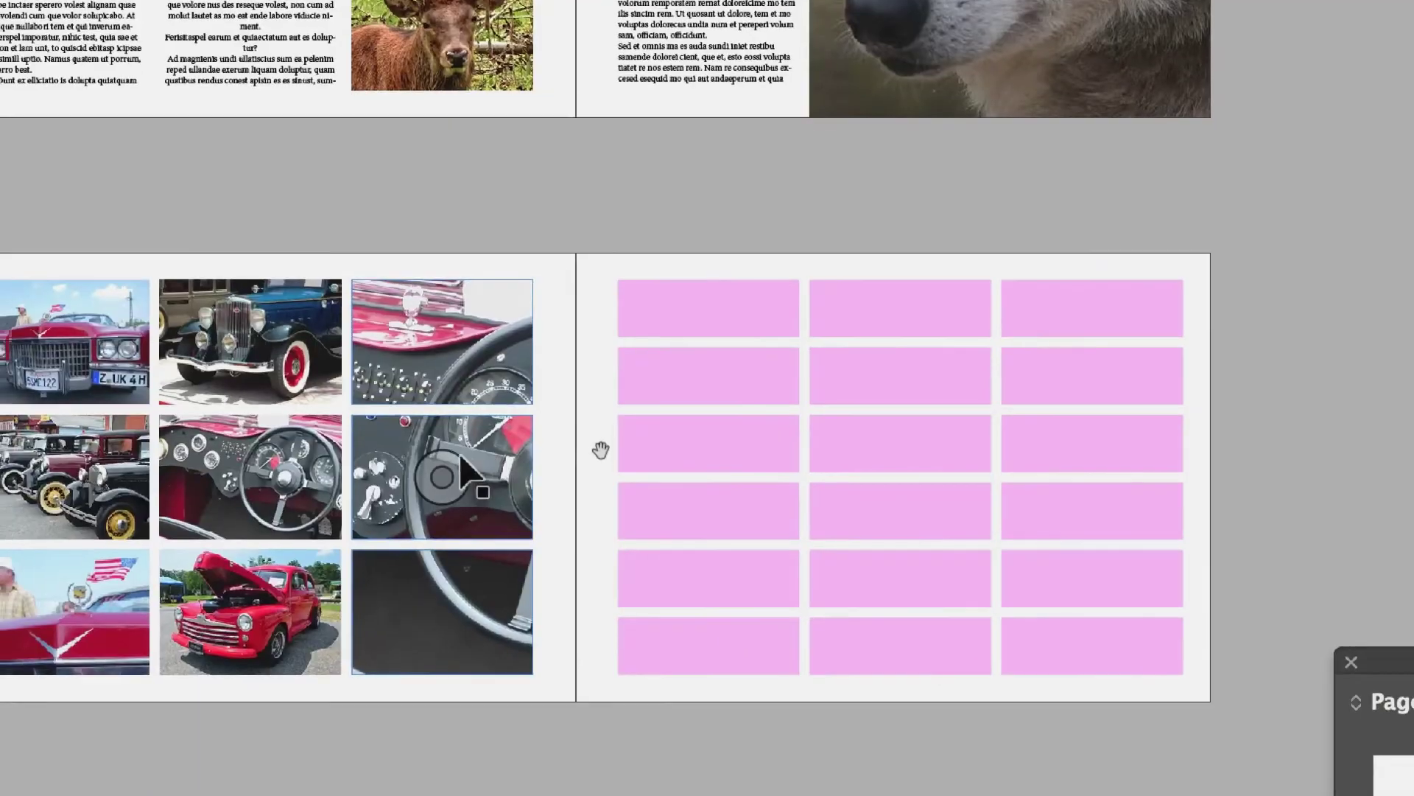
{"action": "left_click", "coordinate": [1051, 718]}
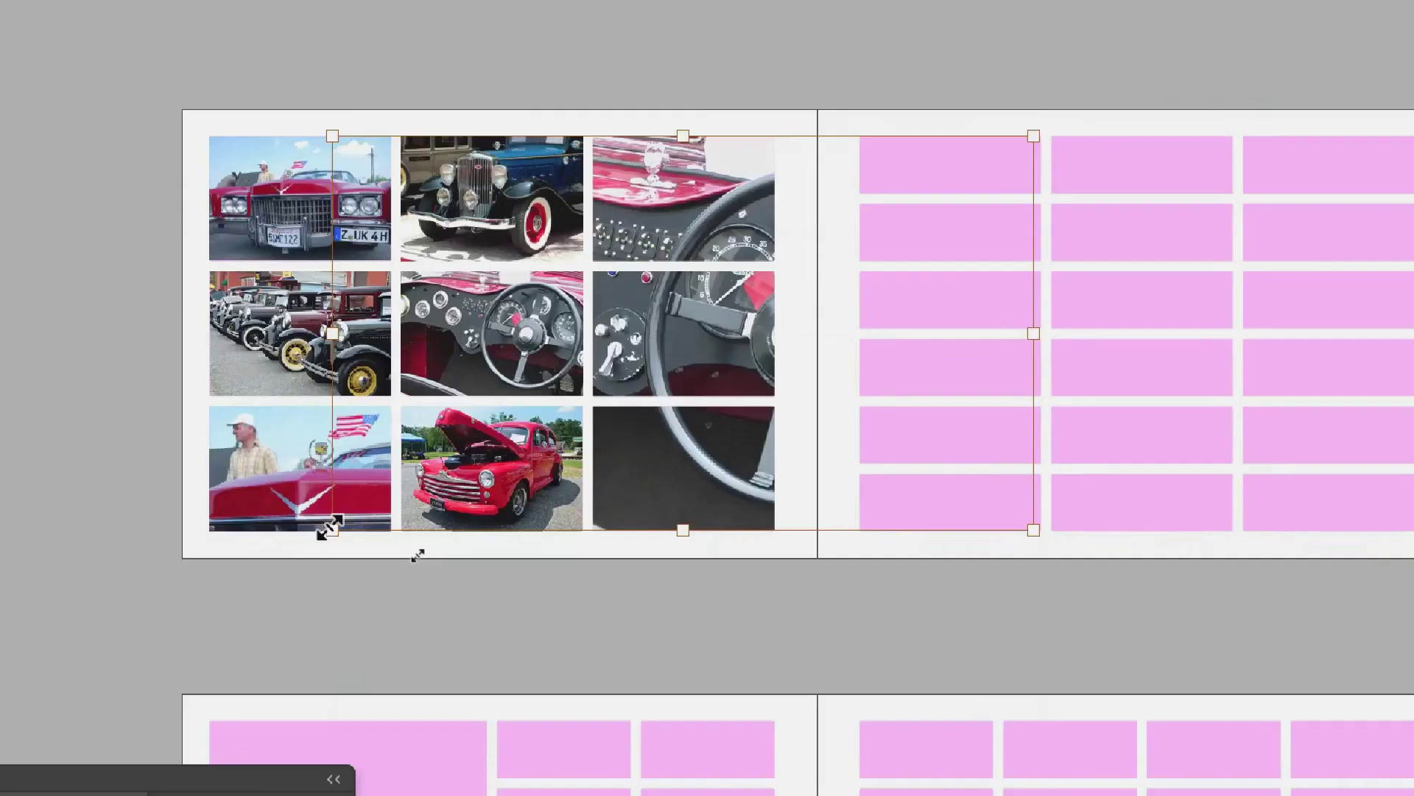
Step: Enlarge the dashboard image and shift it until the steering wheel's hub sits in the middle cell of the combined frame
{"action": "left_click_drag", "start_coordinate": [312, 772], "coordinate": [268, 795]}
{"action": "left_click_drag", "start_coordinate": [313, 542], "coordinate": [202, 613]}
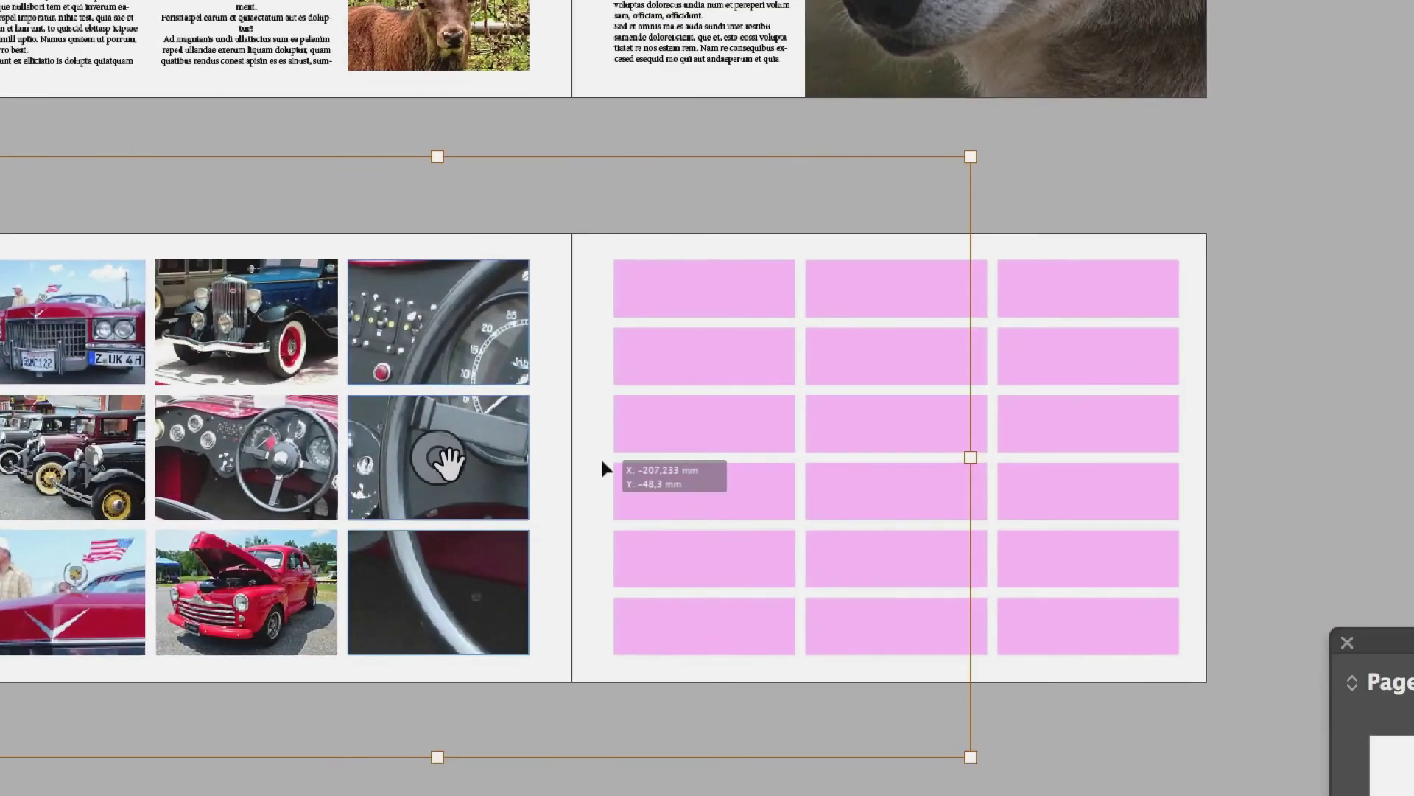
{"action": "left_click_drag", "start_coordinate": [602, 468], "coordinate": [299, 475]}
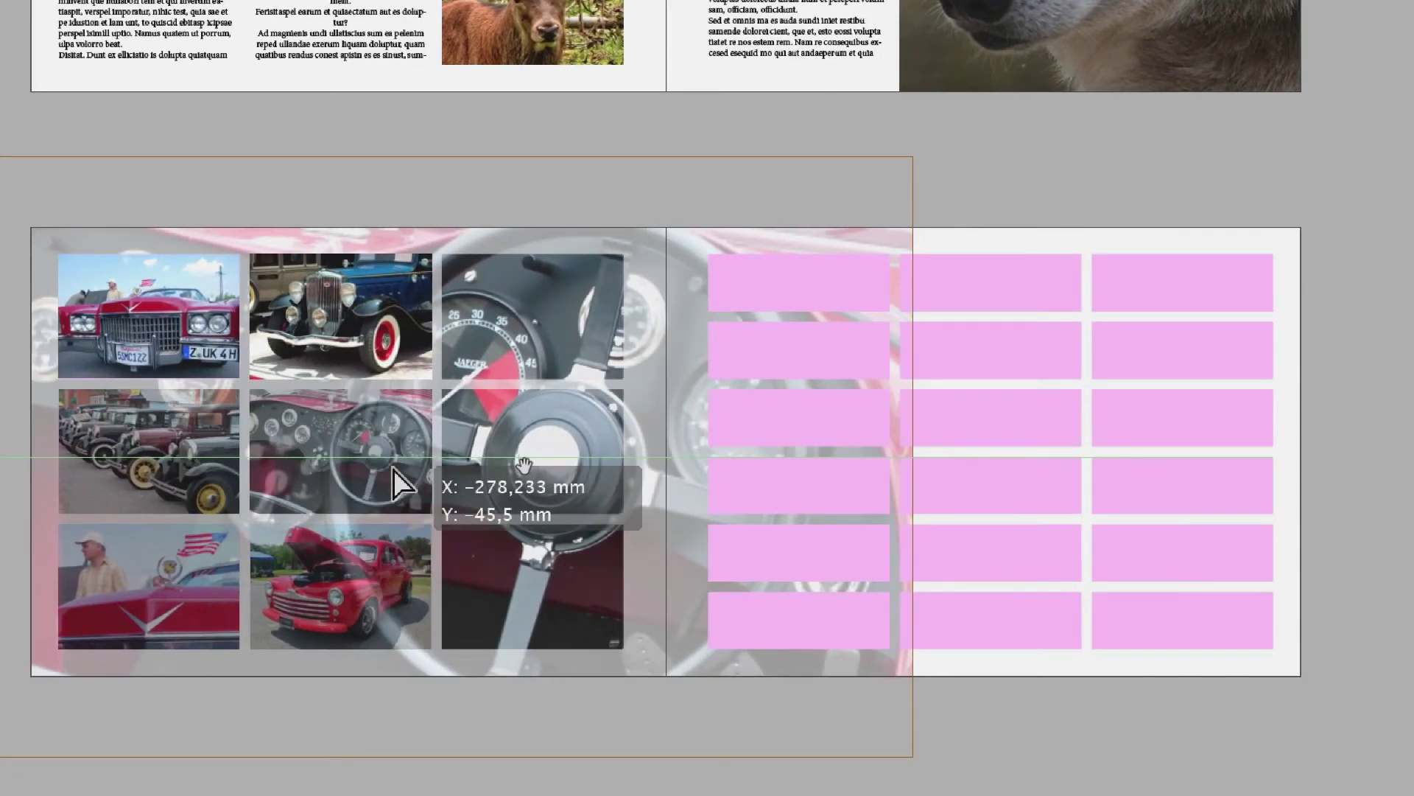
{"action": "left_click_drag", "start_coordinate": [393, 470], "coordinate": [393, 470]}
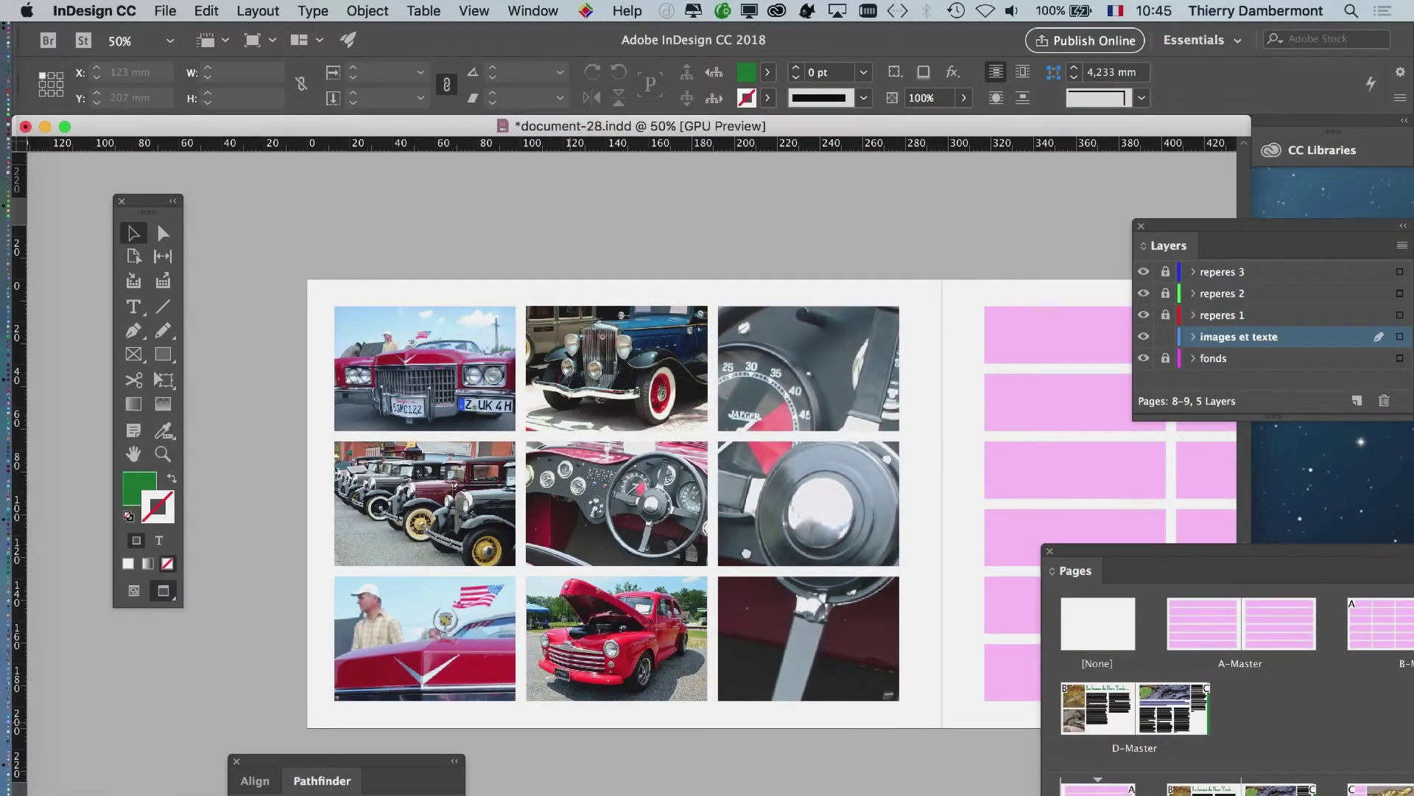
Step: Move the Tools and Pages panels clear of page 8's photo grid
{"action": "scroll", "coordinate": [624, 466], "scroll_direction": "down", "scroll_amount": 1}
{"action": "scroll", "coordinate": [625, 466], "scroll_direction": "right", "scroll_amount": 1}
{"action": "left_click_drag", "start_coordinate": [1193, 555], "coordinate": [812, 219]}
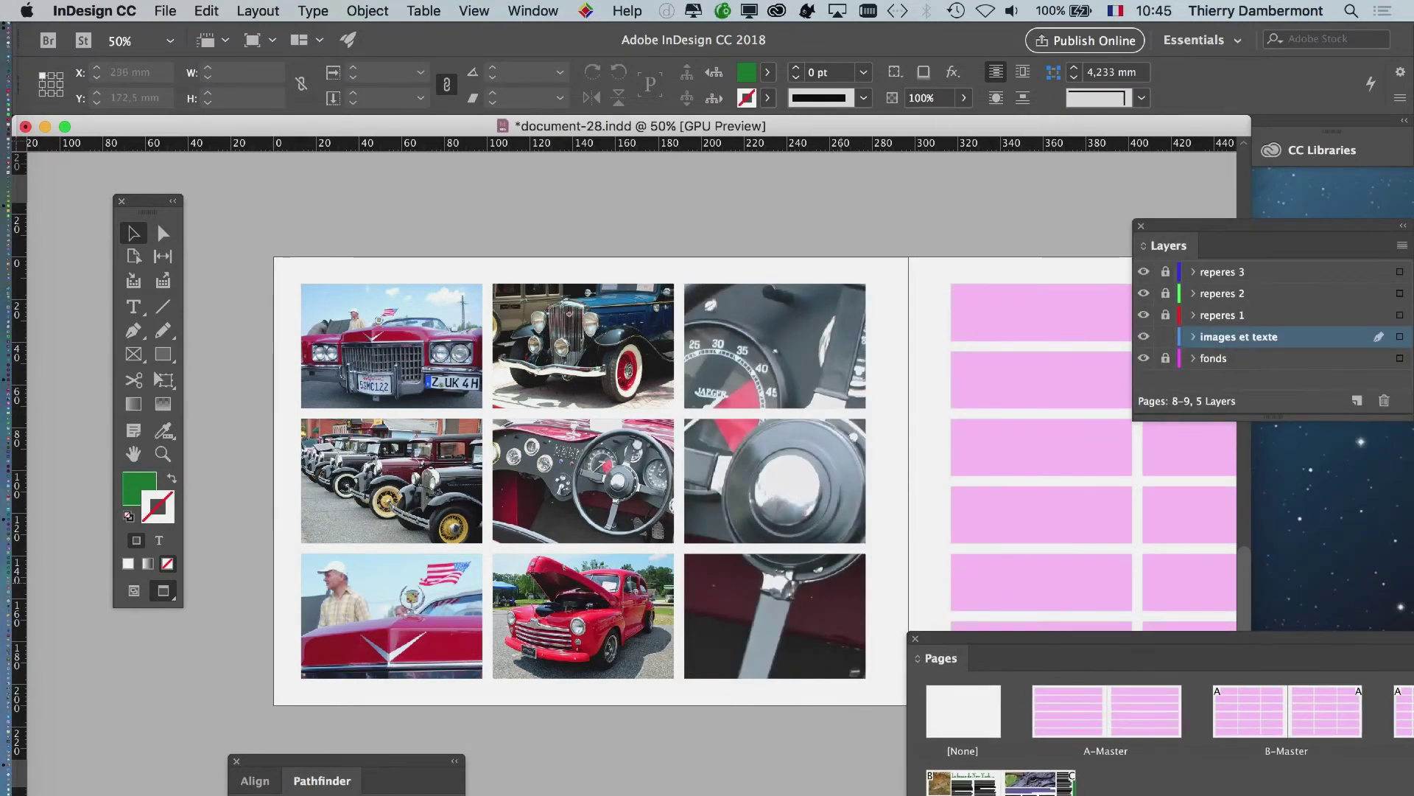
{"action": "scroll", "coordinate": [636, 446], "scroll_direction": "down", "scroll_amount": 2}
{"action": "scroll", "coordinate": [637, 446], "scroll_direction": "right", "scroll_amount": 2}
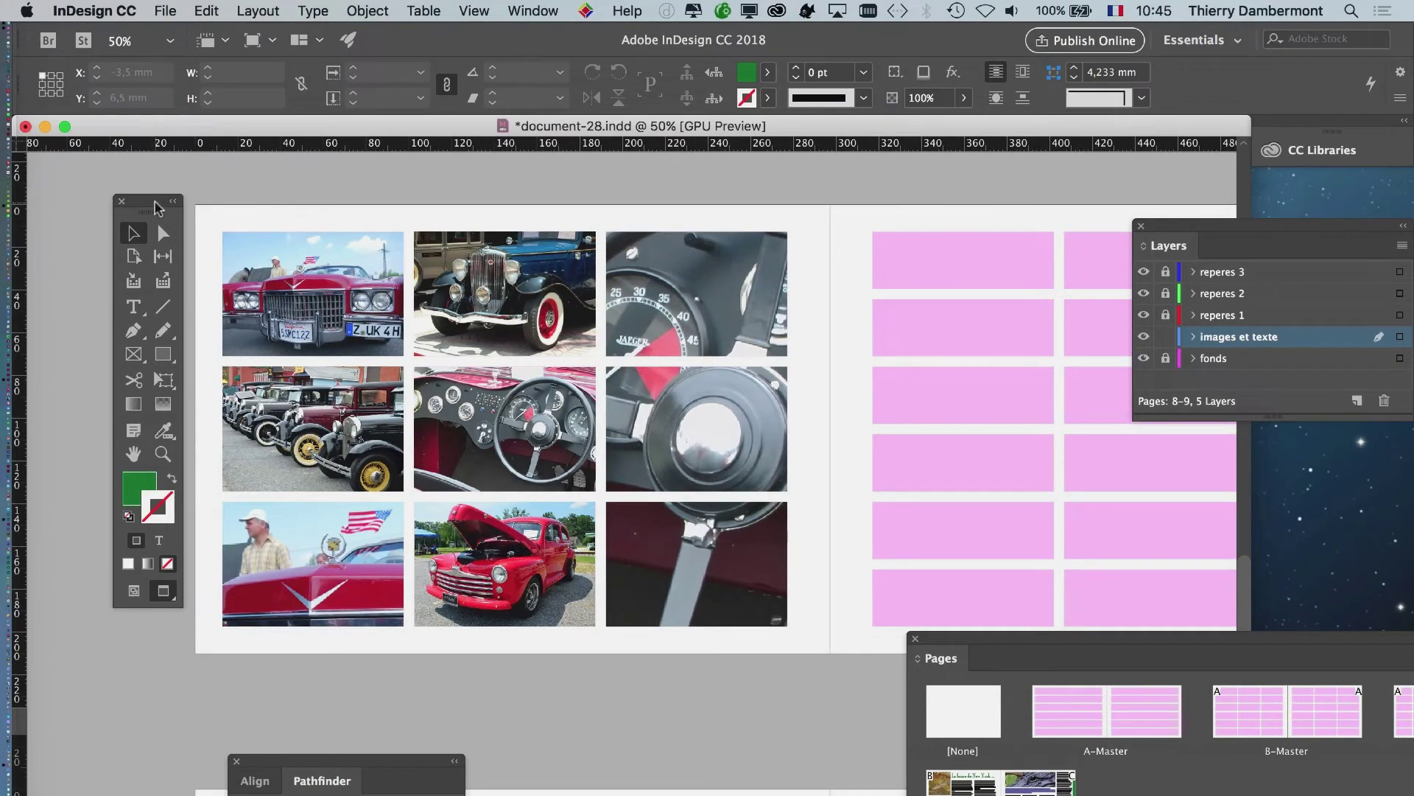
{"action": "left_click_drag", "start_coordinate": [157, 221], "coordinate": [118, 221]}
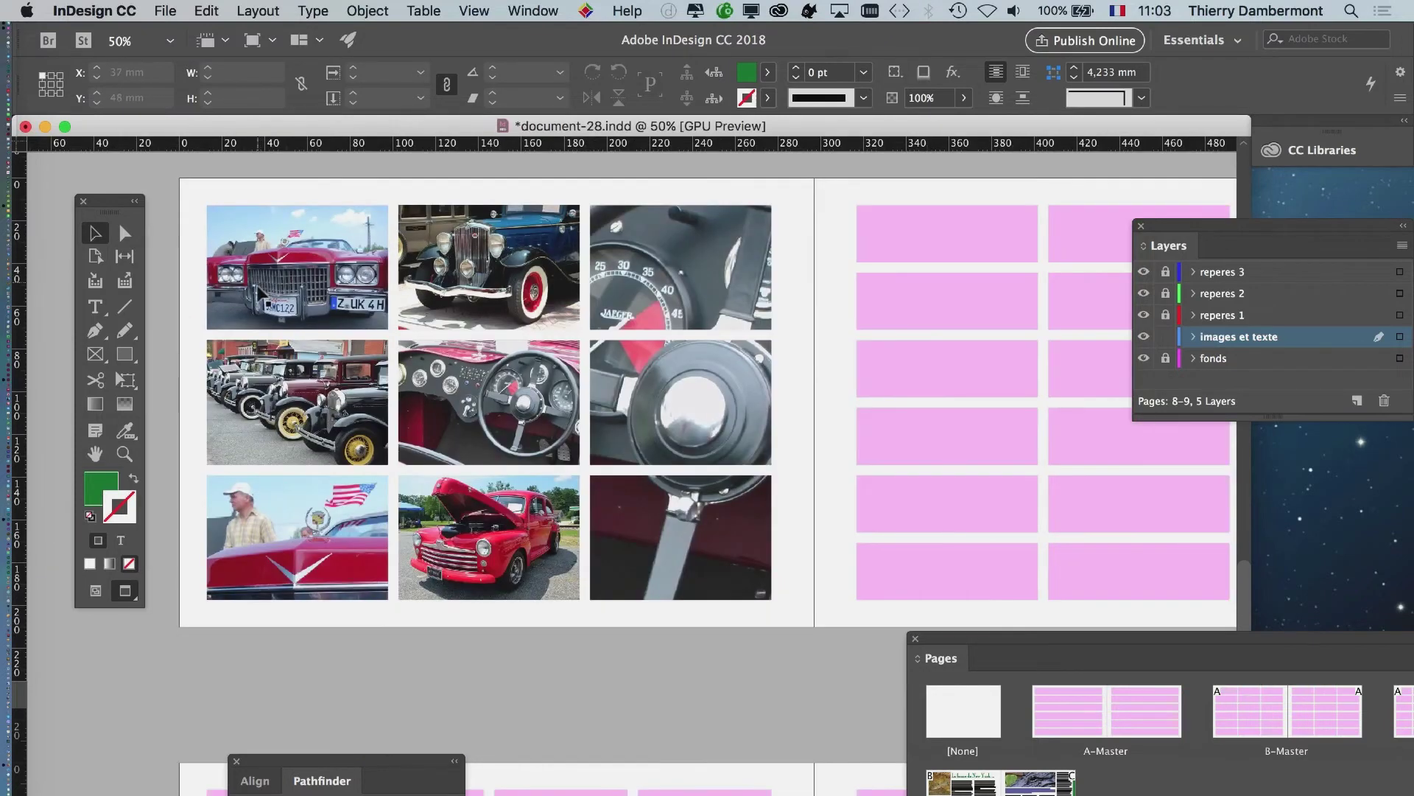
{"action": "scroll", "coordinate": [384, 349], "scroll_direction": "up", "scroll_amount": 1}
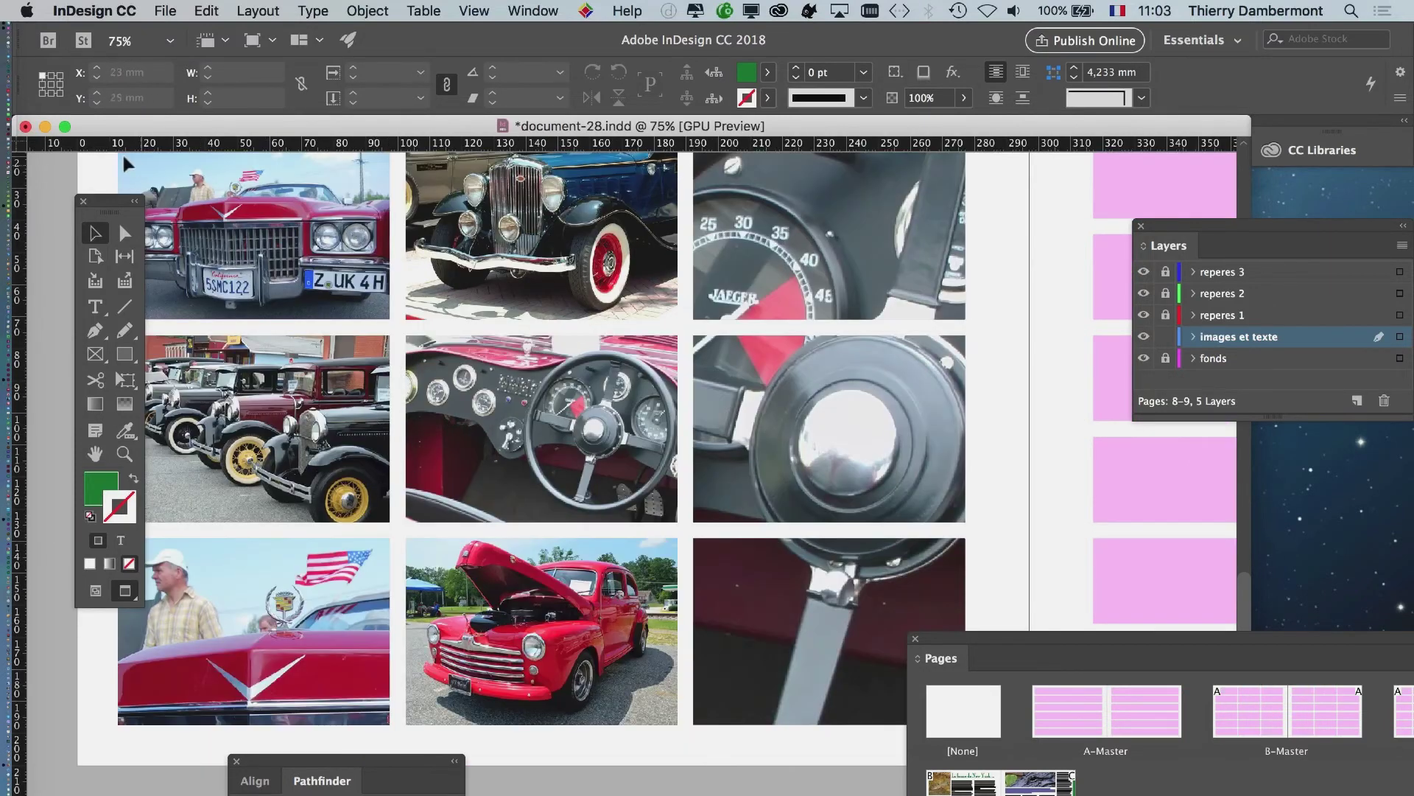
{"action": "left_click_drag", "start_coordinate": [118, 221], "coordinate": [73, 222]}
{"action": "left_click_drag", "start_coordinate": [1163, 646], "coordinate": [1104, 211]}
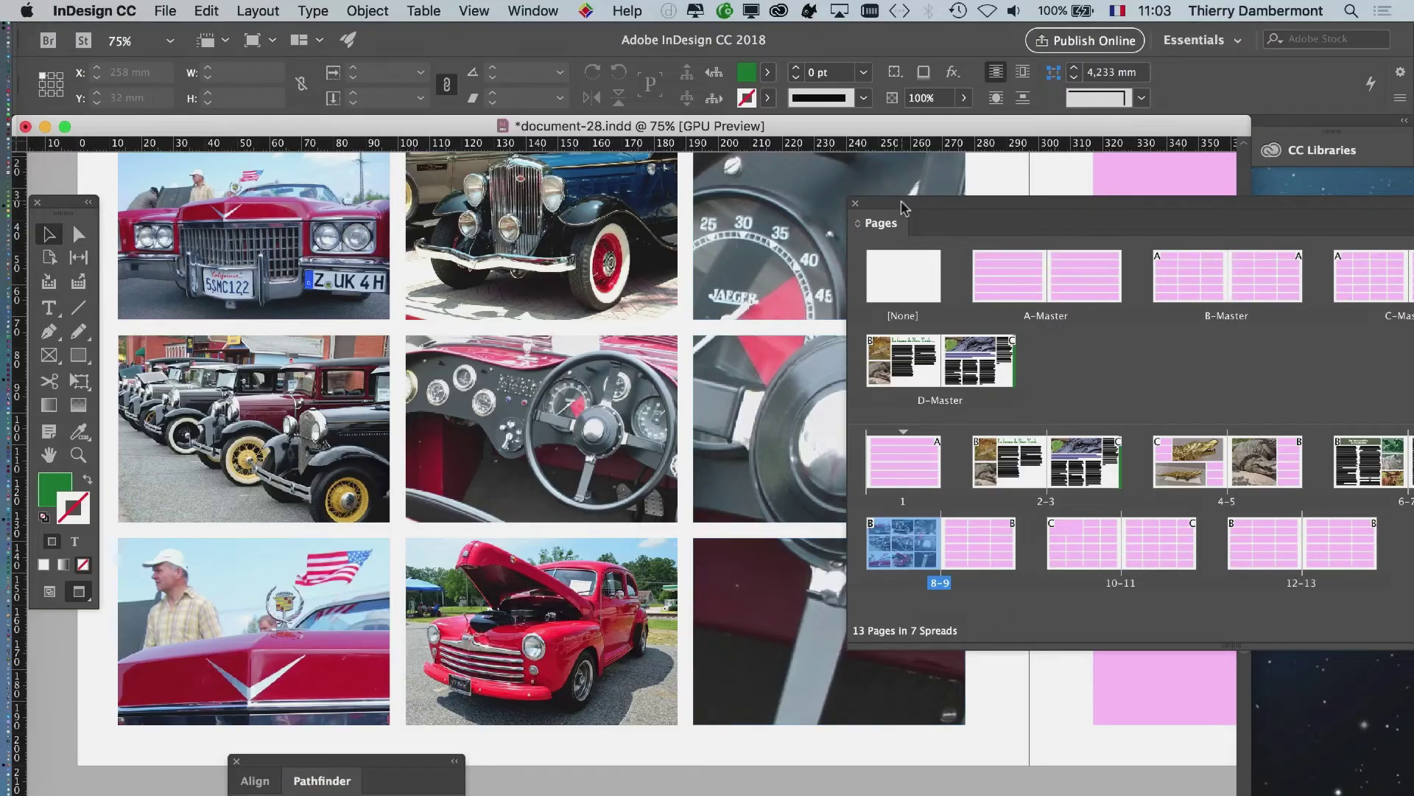
{"action": "left_click_drag", "start_coordinate": [910, 200], "coordinate": [1061, 223]}
{"action": "scroll", "coordinate": [752, 369], "scroll_direction": "down", "scroll_amount": 1}
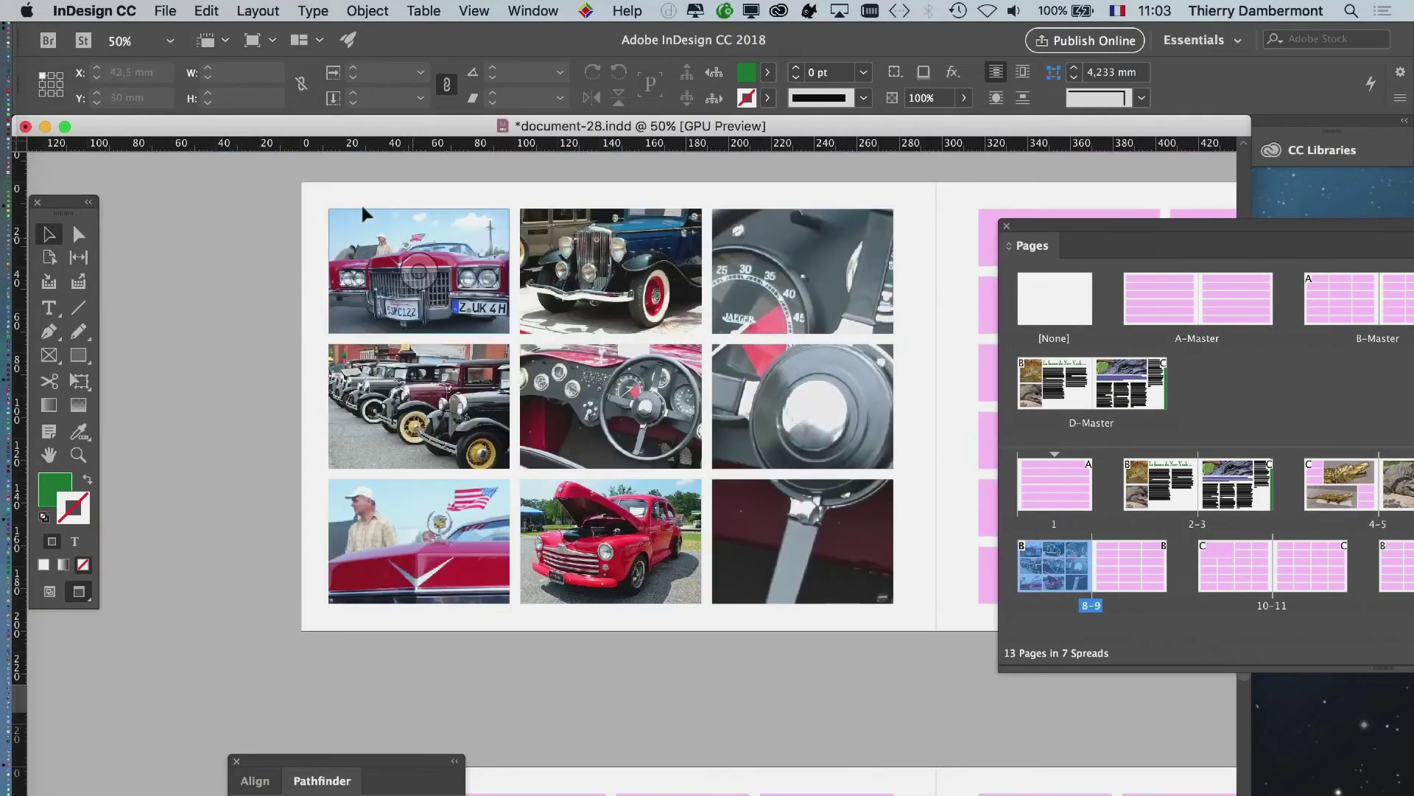
Step: Select all the photo frames on page 8 and make the stroke the active colour attribute
{"action": "left_click_drag", "start_coordinate": [322, 195], "coordinate": [887, 622]}
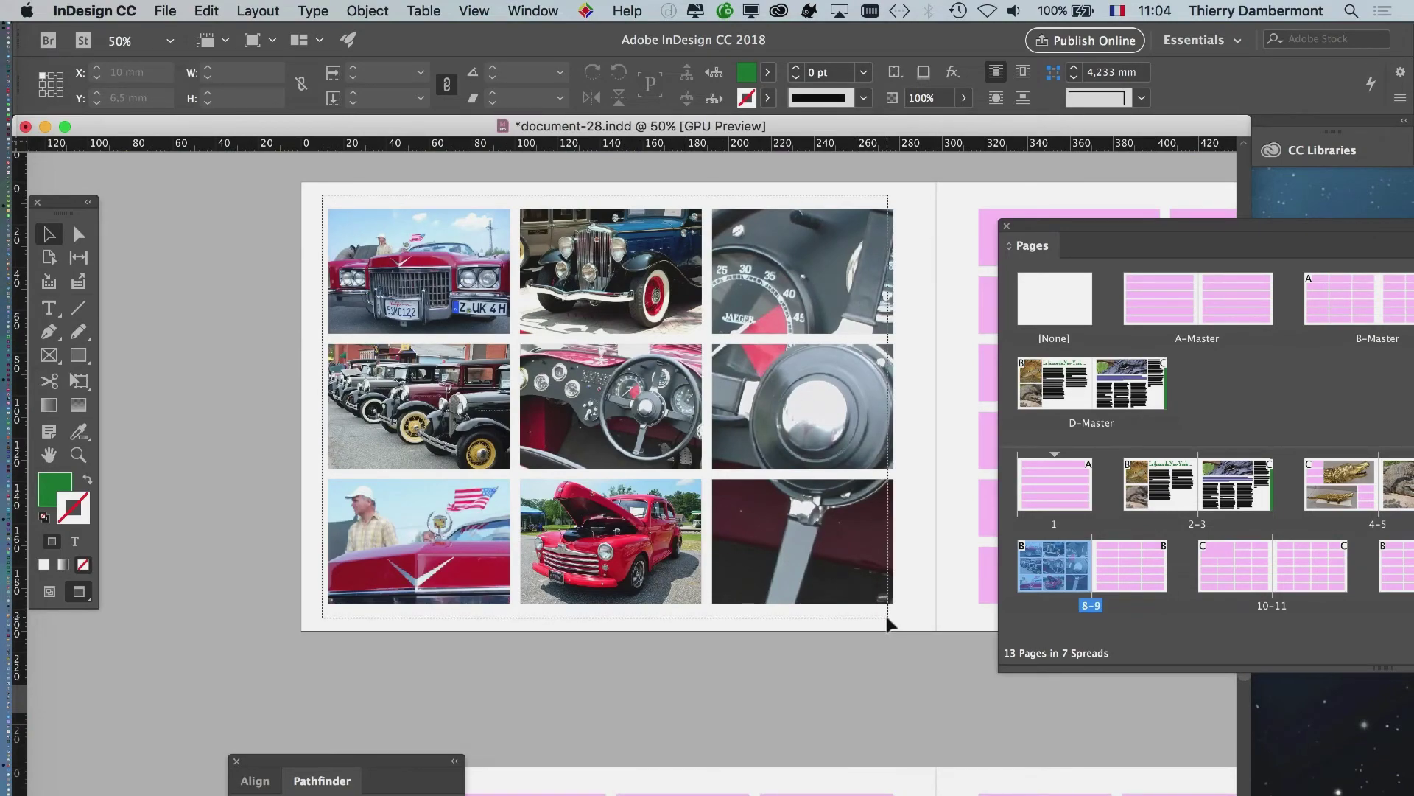
{"action": "left_click_drag", "start_coordinate": [63, 205], "coordinate": [205, 196]}
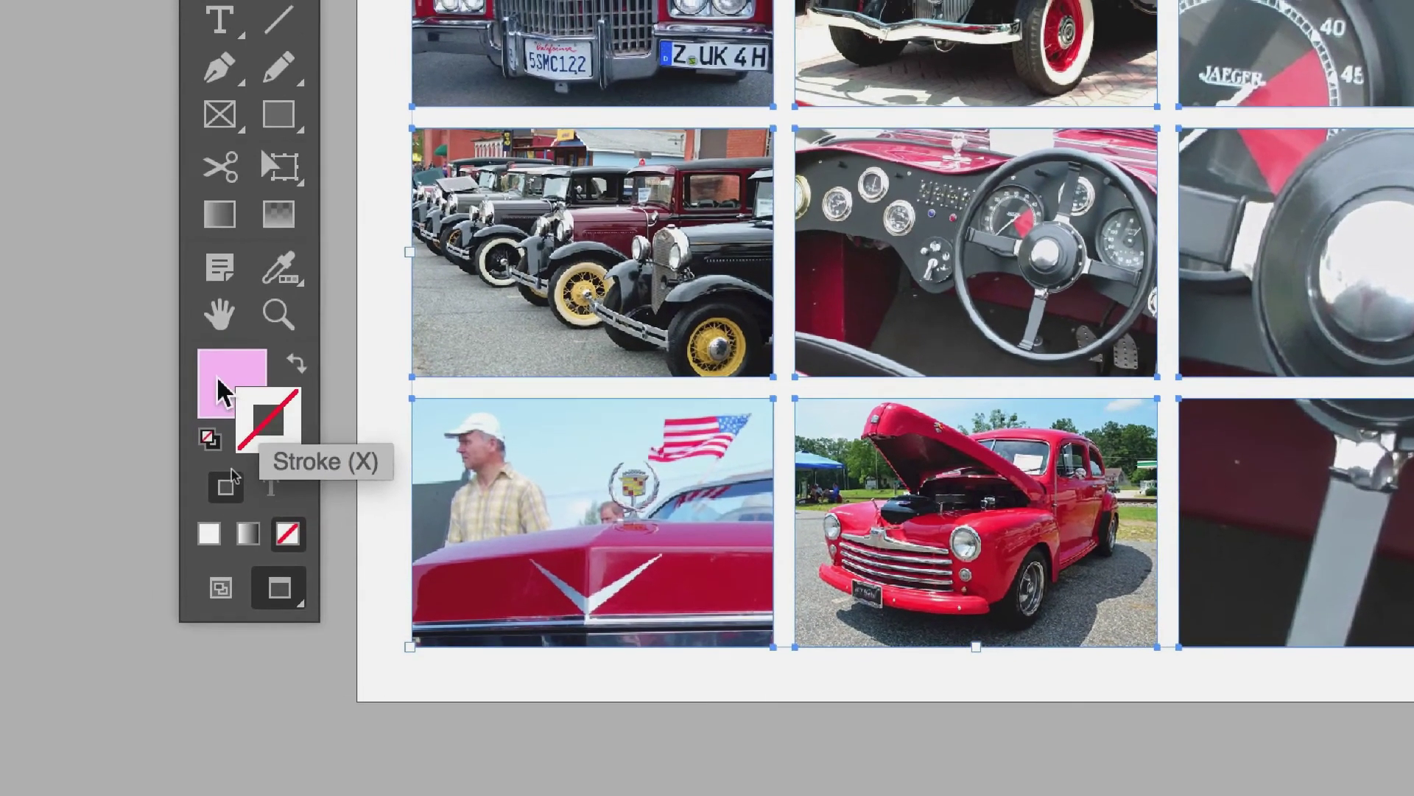
{"action": "left_click", "coordinate": [178, 414]}
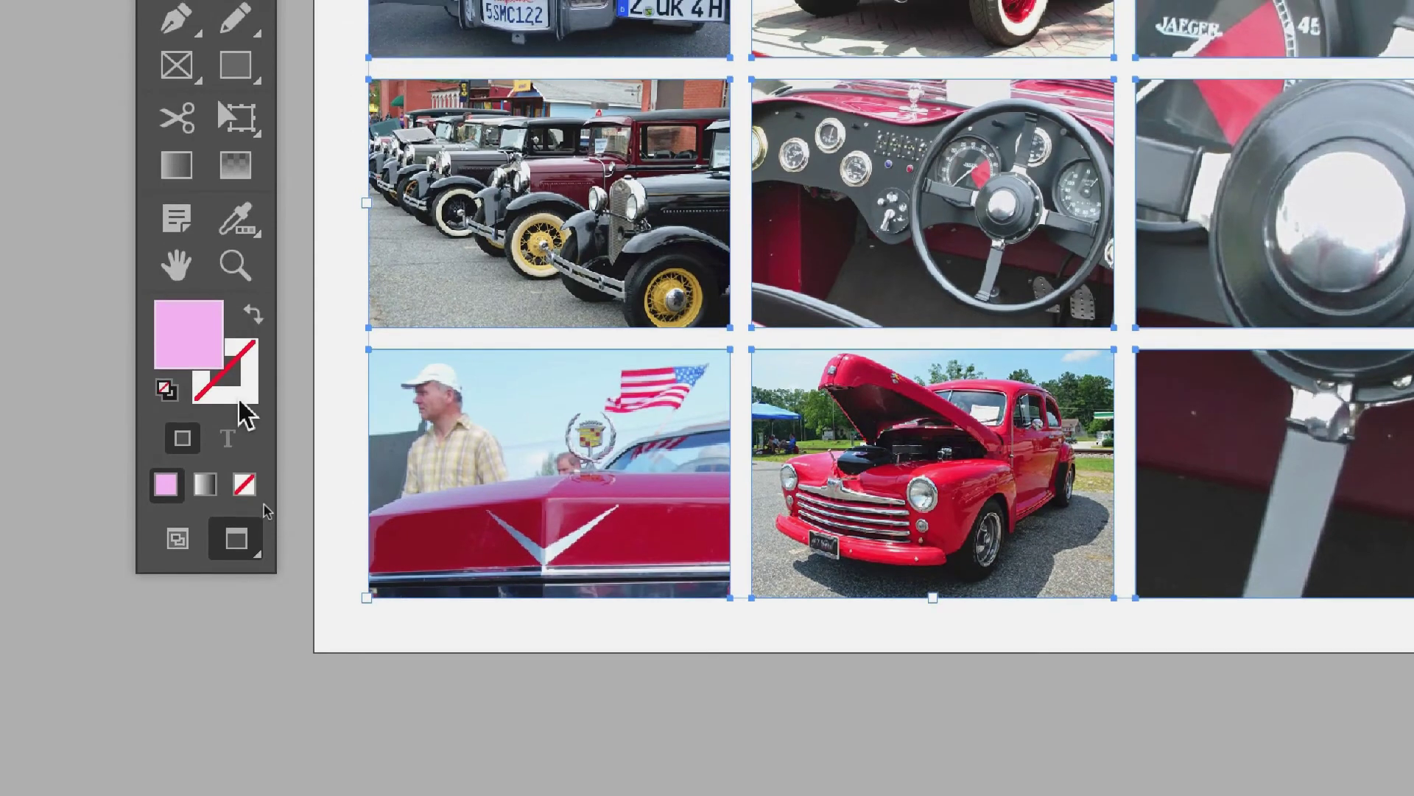
{"action": "left_click", "coordinate": [269, 423]}
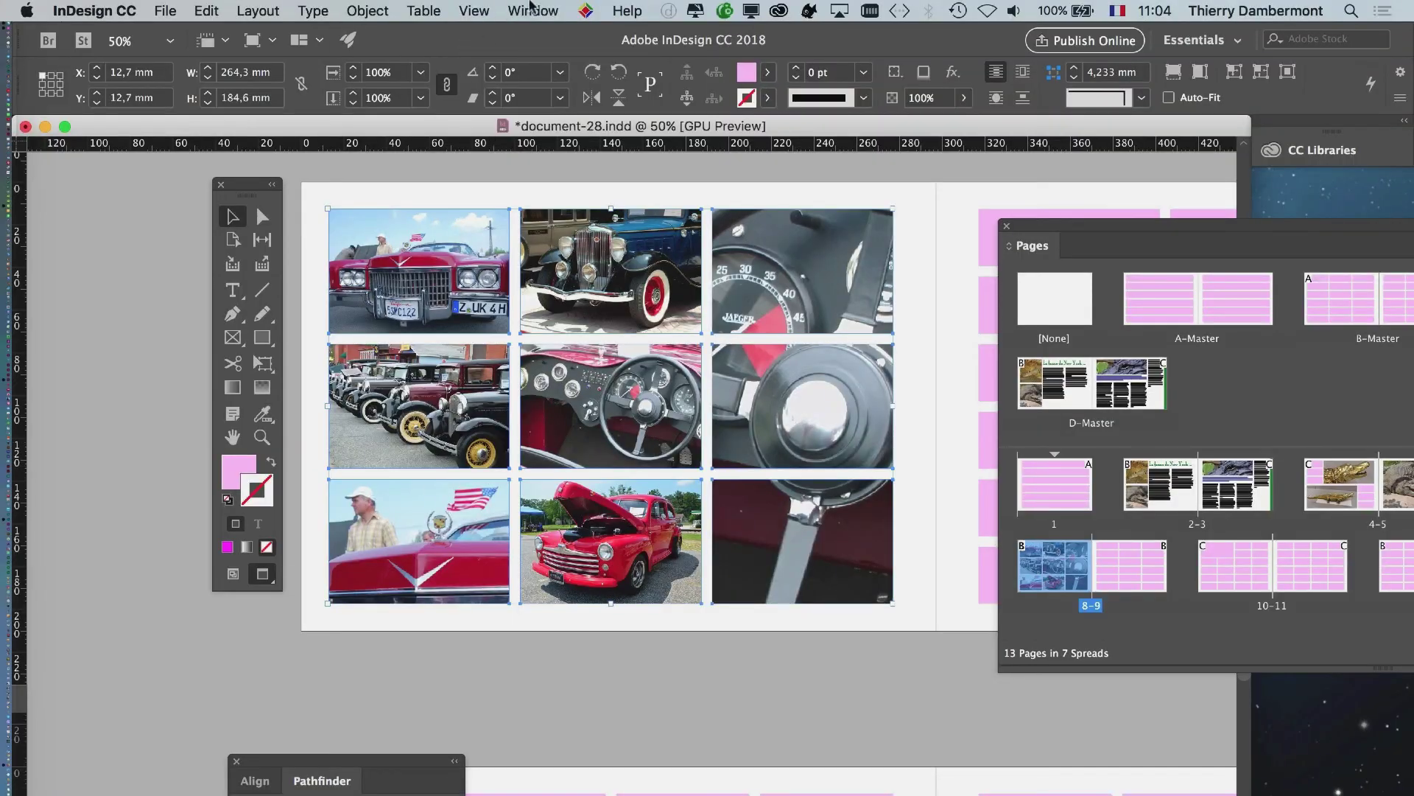
Step: Show the Swatches panel and apply the [Paper] swatch to the stroke of the selected photo frames
{"action": "left_click", "coordinate": [532, 9]}
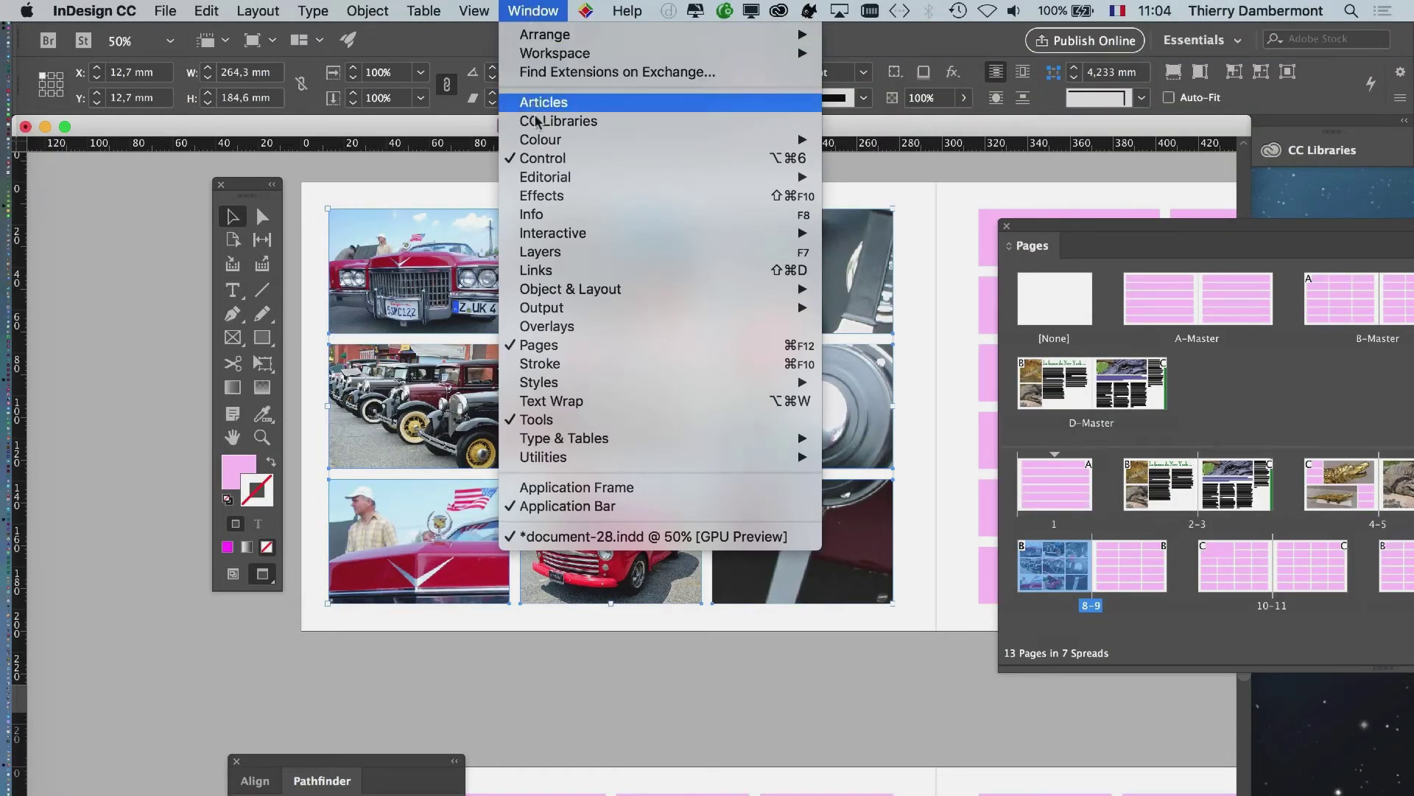
{"action": "mouse_move", "coordinate": [540, 141]}
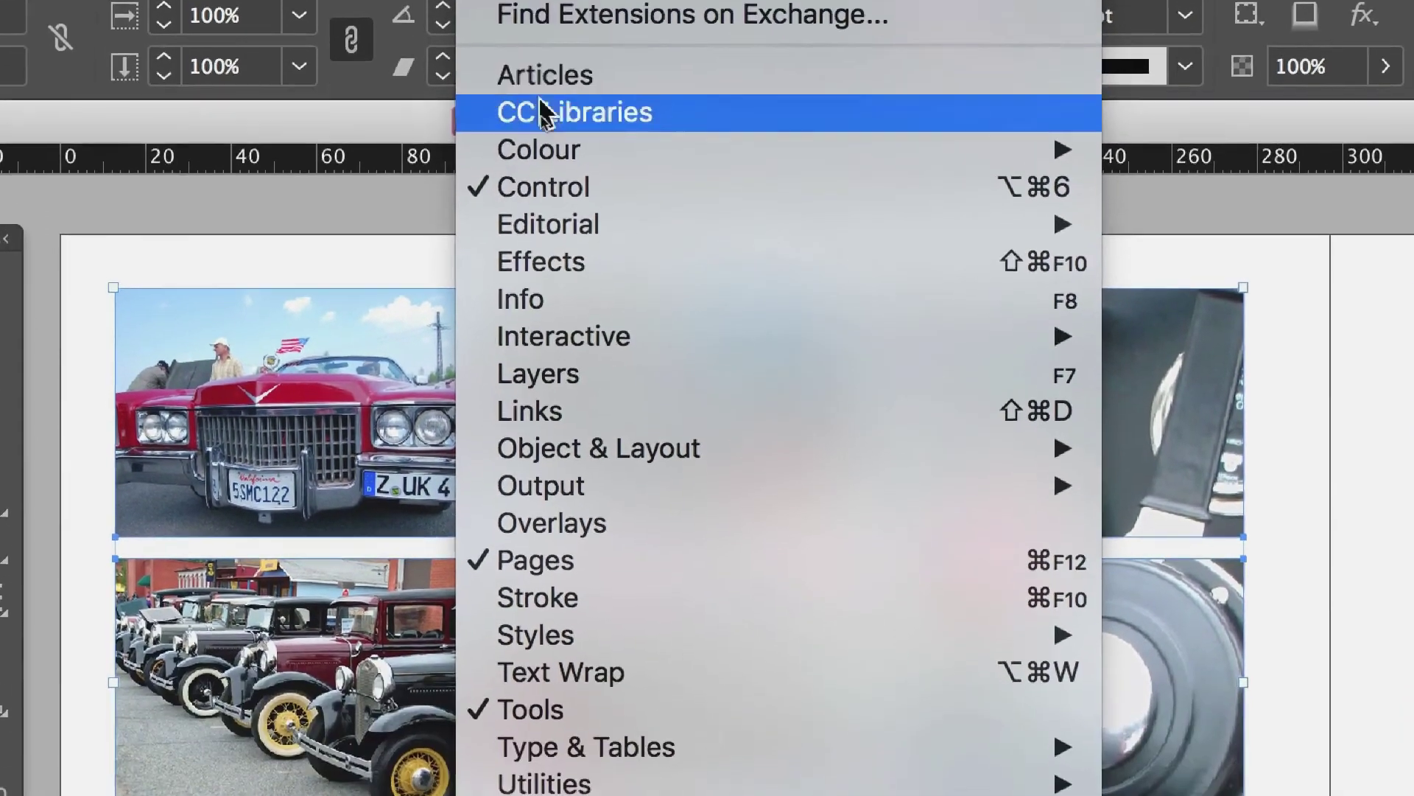
{"action": "mouse_move", "coordinate": [553, 280]}
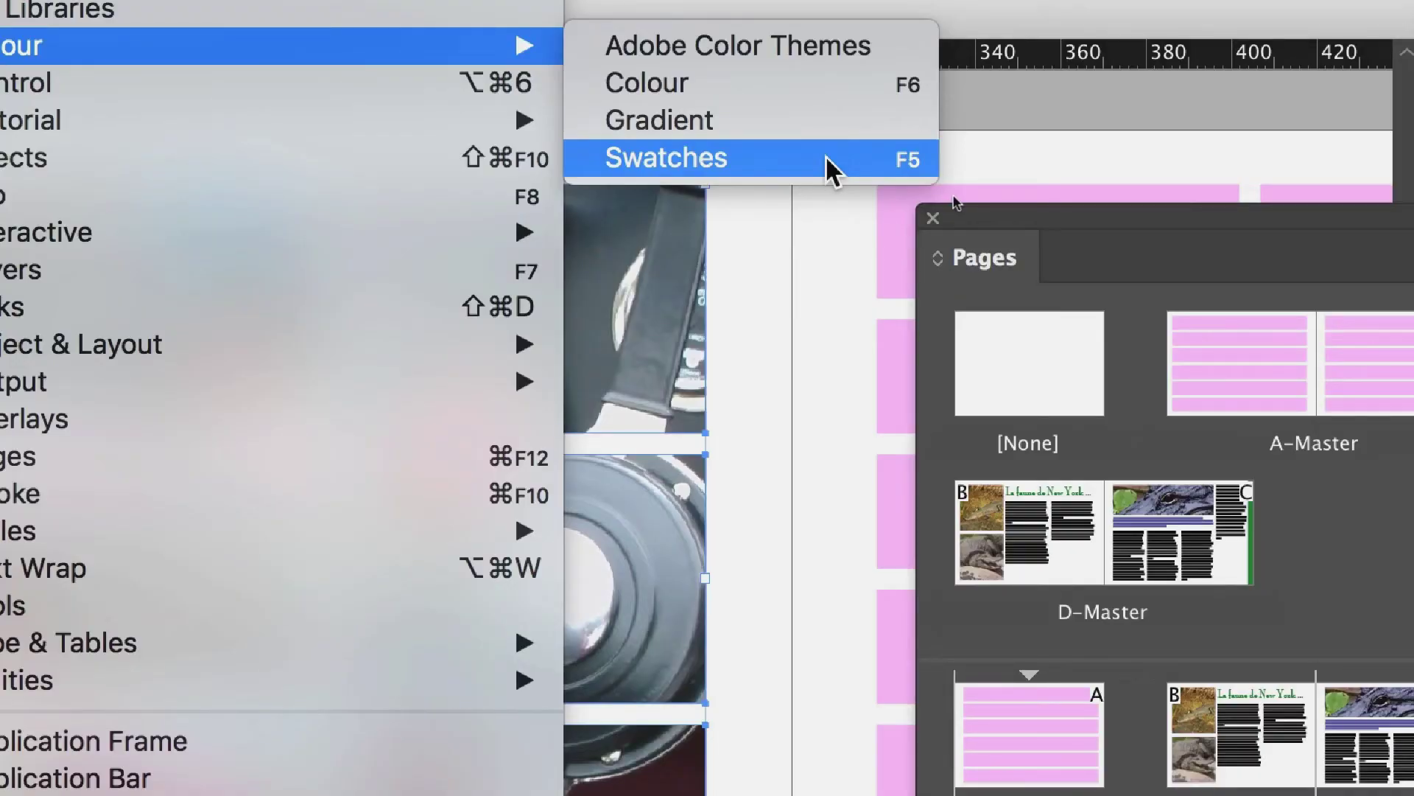
{"action": "left_click", "coordinate": [825, 156]}
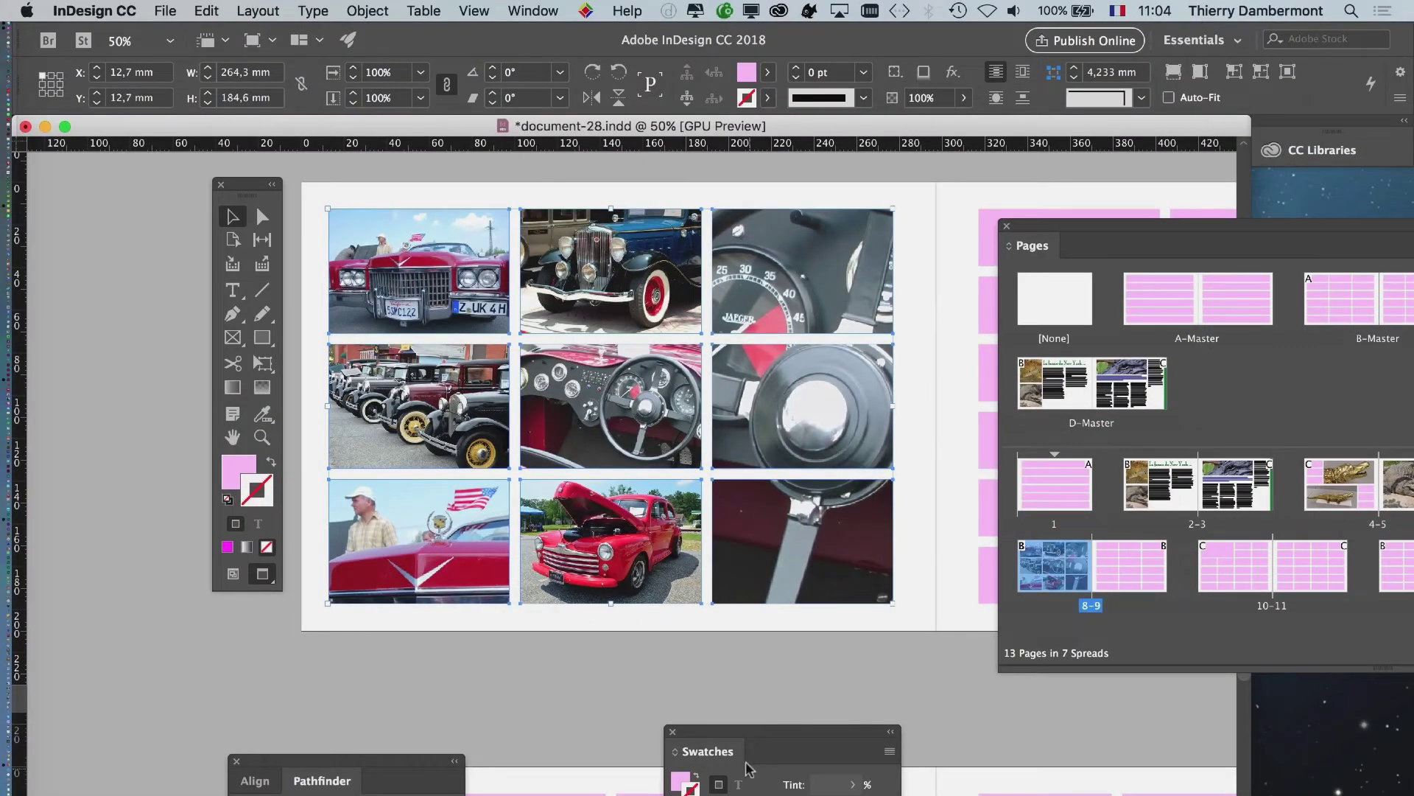
{"action": "left_click_drag", "start_coordinate": [754, 733], "coordinate": [678, 237]}
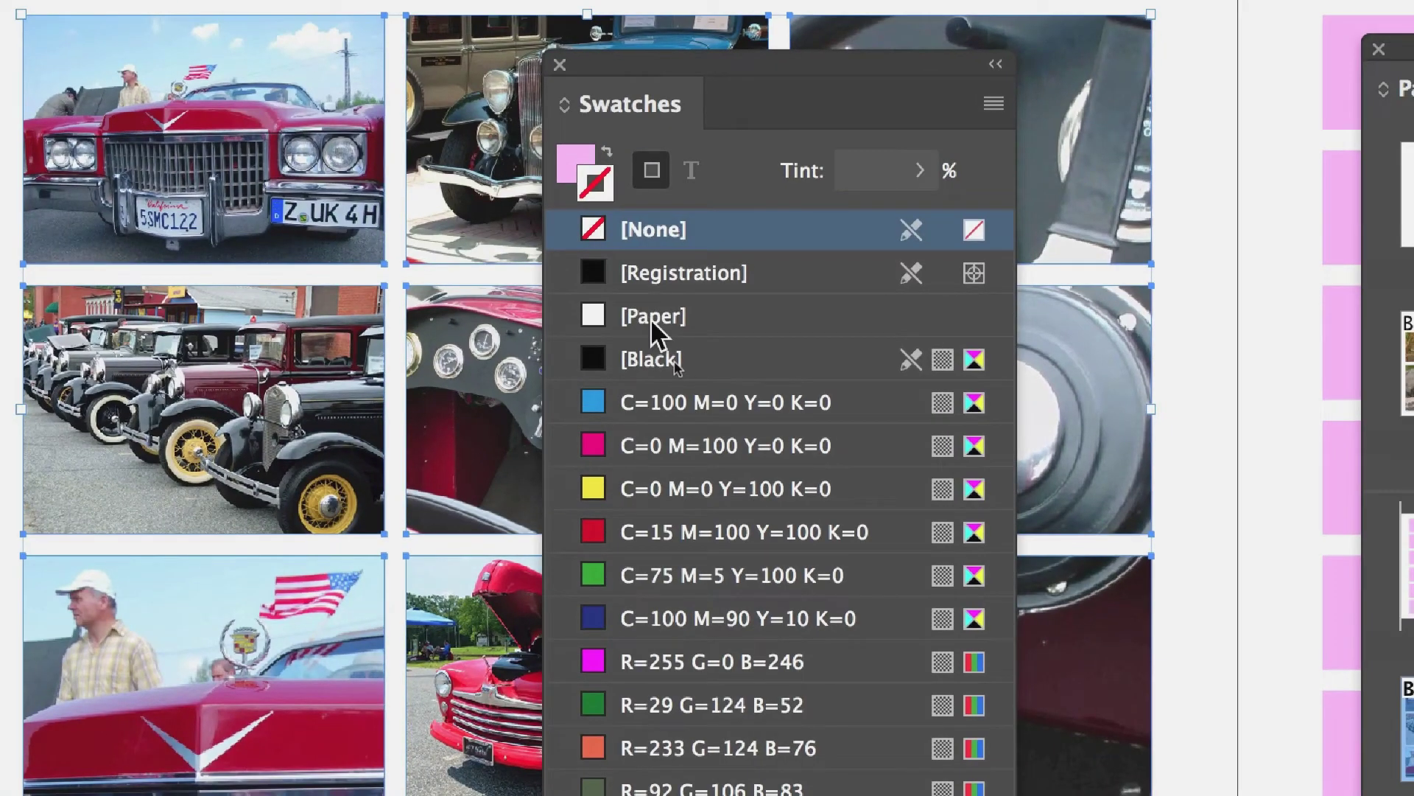
{"action": "left_click", "coordinate": [716, 316]}
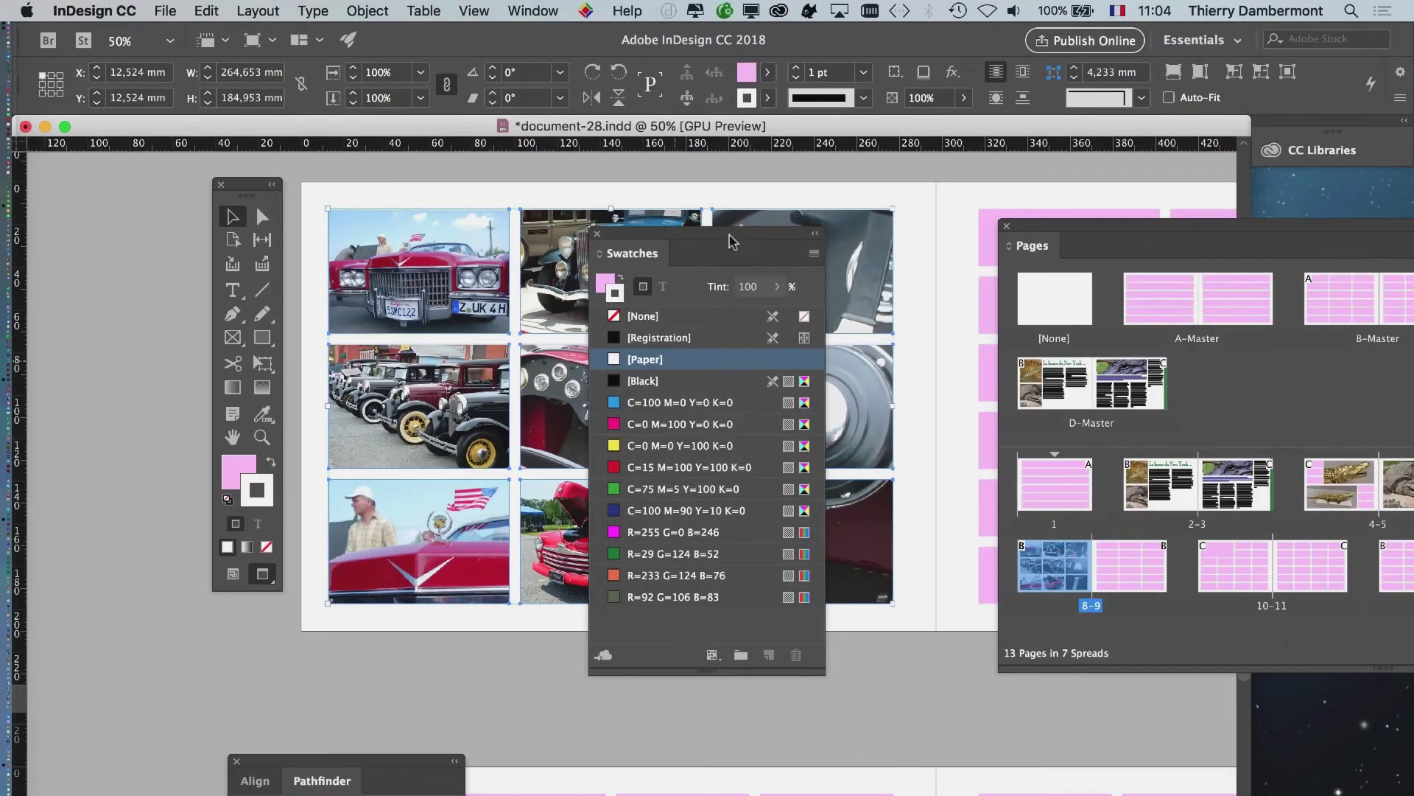
Step: Move the Swatches and Tools panels away from the grid, and display the Stroke panel beside the selected frames
{"action": "left_click_drag", "start_coordinate": [731, 241], "coordinate": [180, 639]}
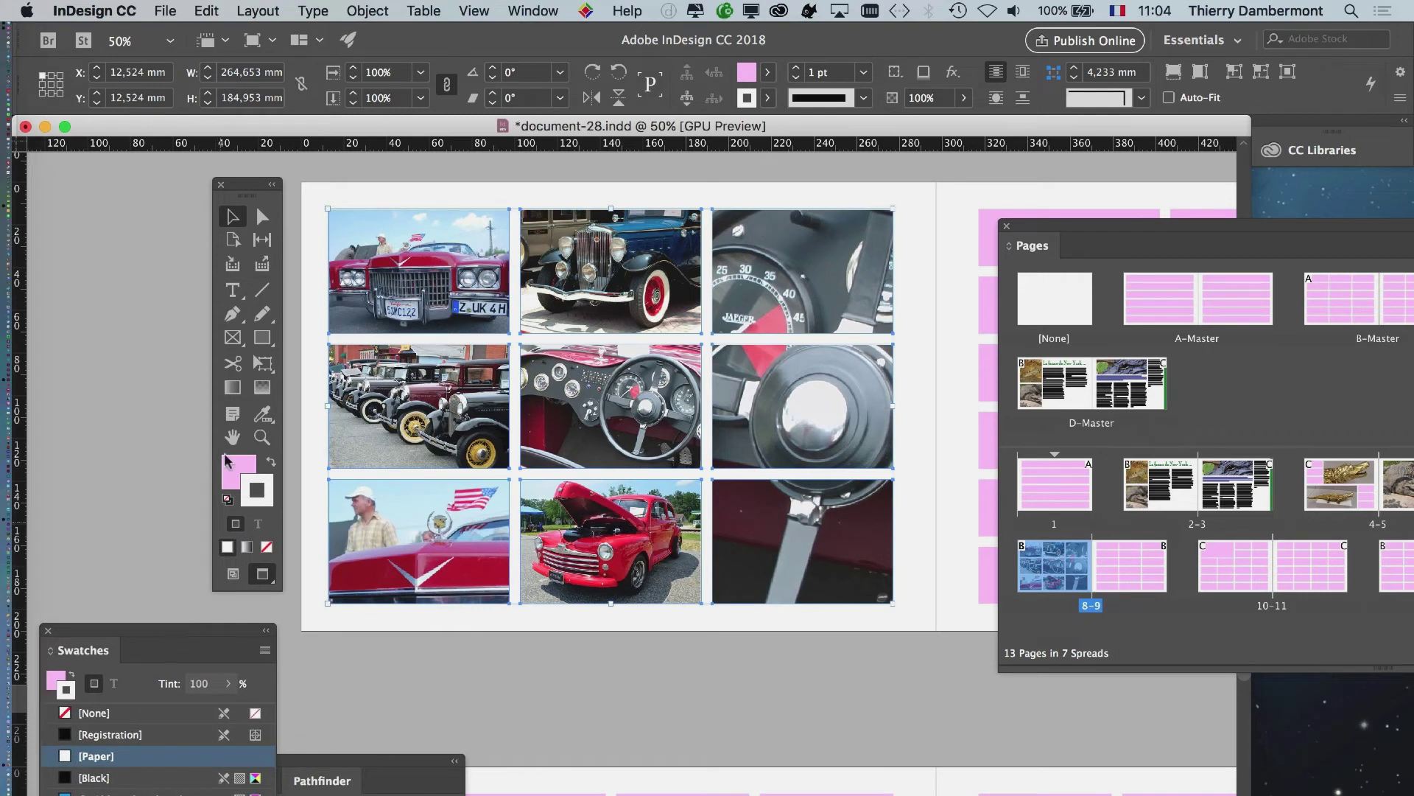
{"action": "left_click_drag", "start_coordinate": [236, 190], "coordinate": [145, 192]}
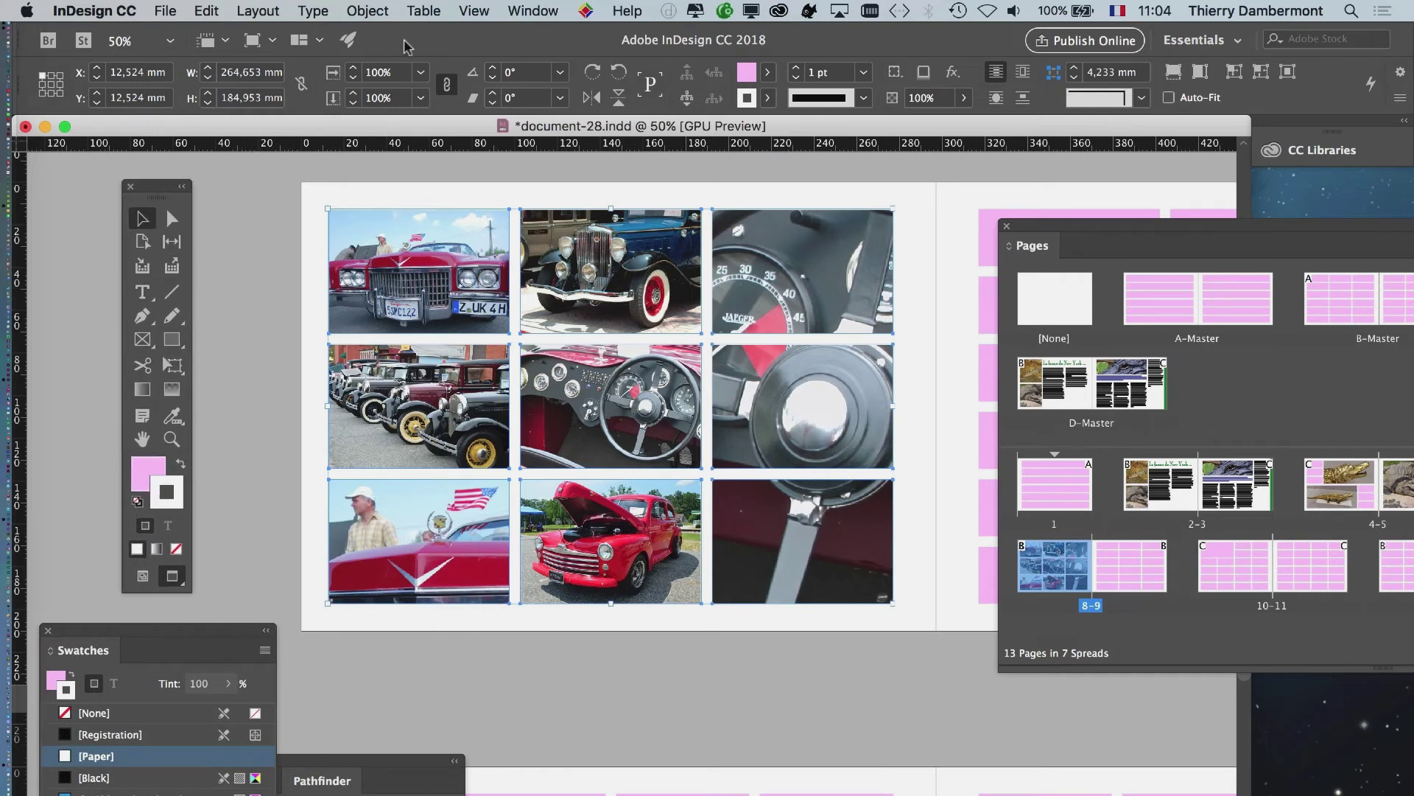
{"action": "left_click", "coordinate": [539, 9]}
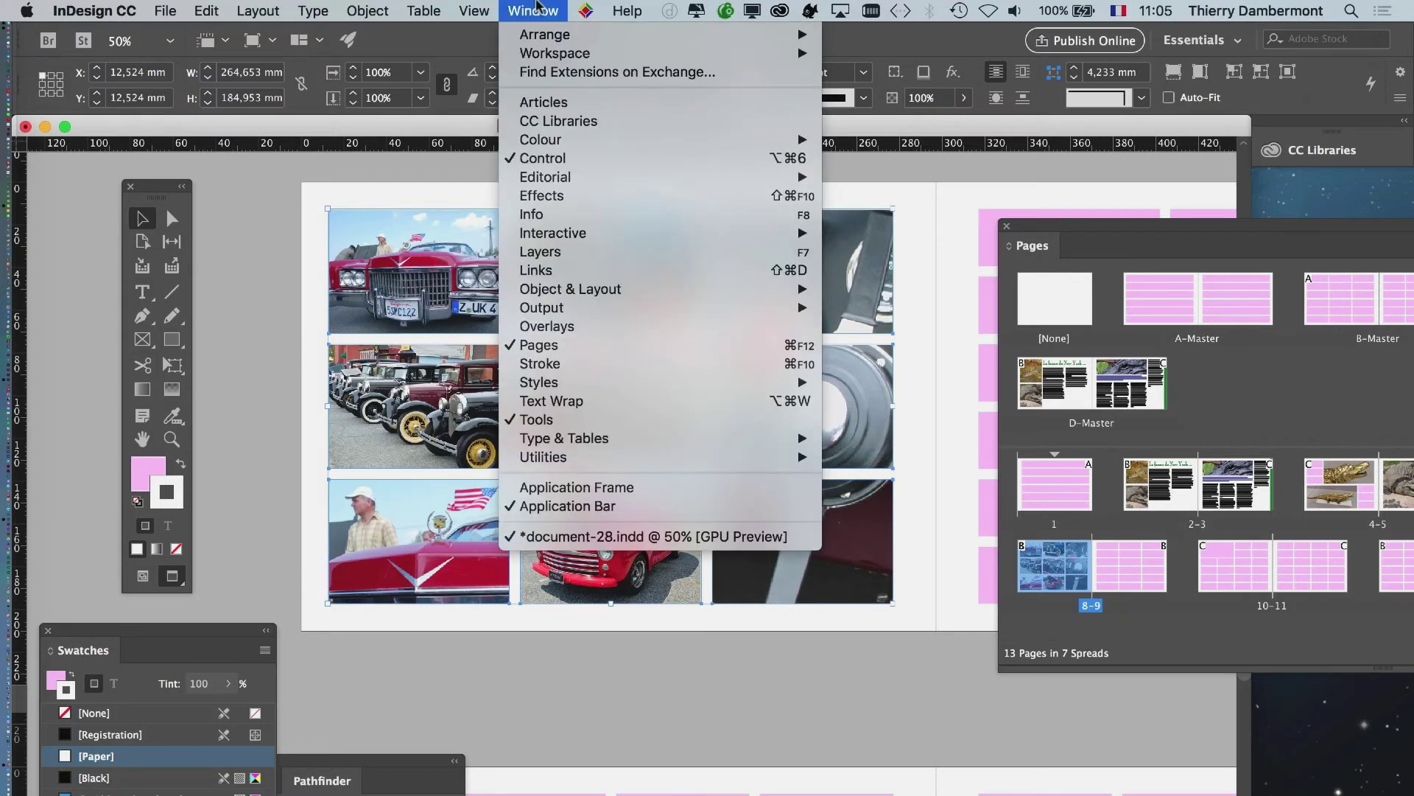
{"action": "left_click", "coordinate": [539, 8]}
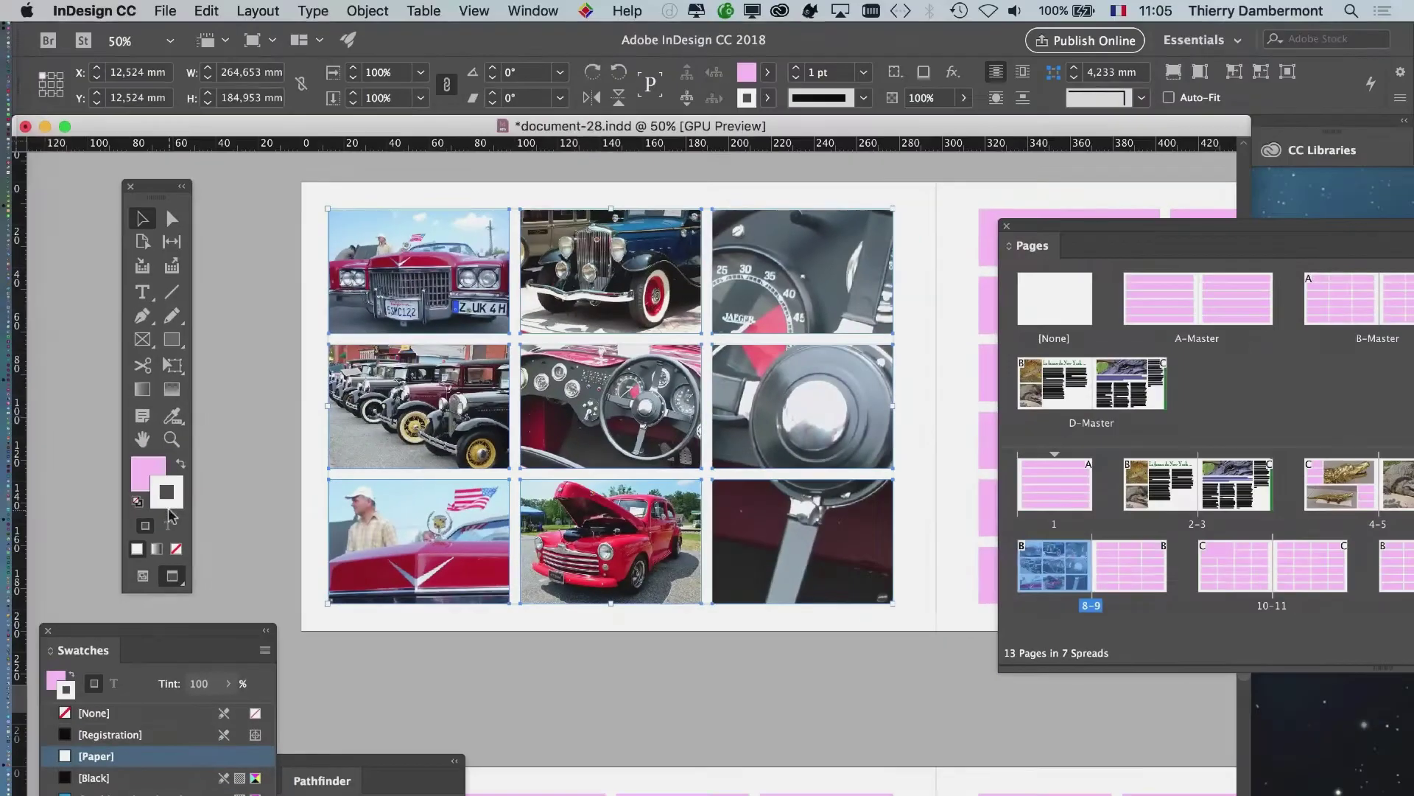
{"action": "left_click", "coordinate": [518, 9]}
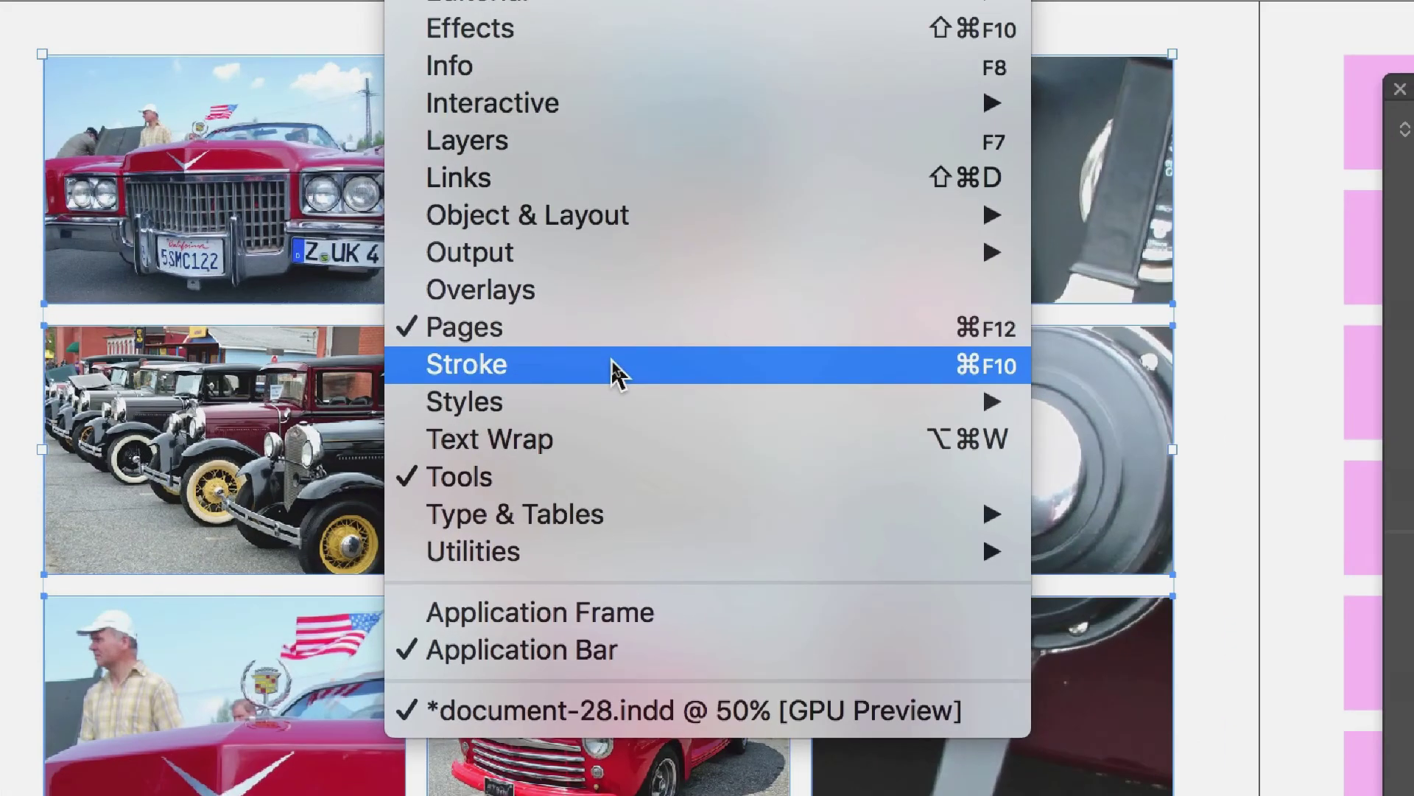
{"action": "left_click", "coordinate": [618, 372]}
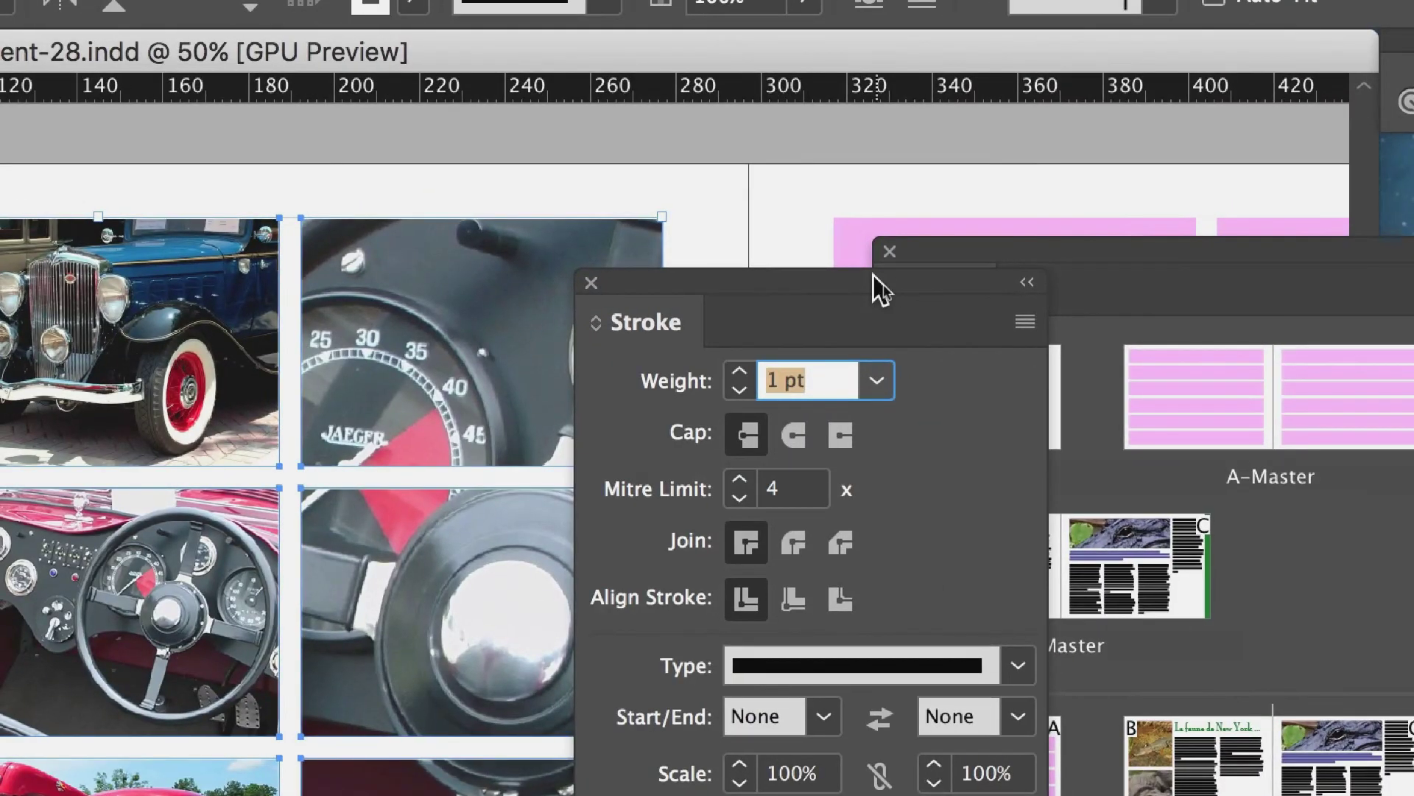
{"action": "left_click_drag", "start_coordinate": [874, 276], "coordinate": [656, 370]}
Step: Increase the selected frames' stroke weight to 10 pt and group the Stroke panel with the Pages panel
{"action": "left_click", "coordinate": [522, 467]}
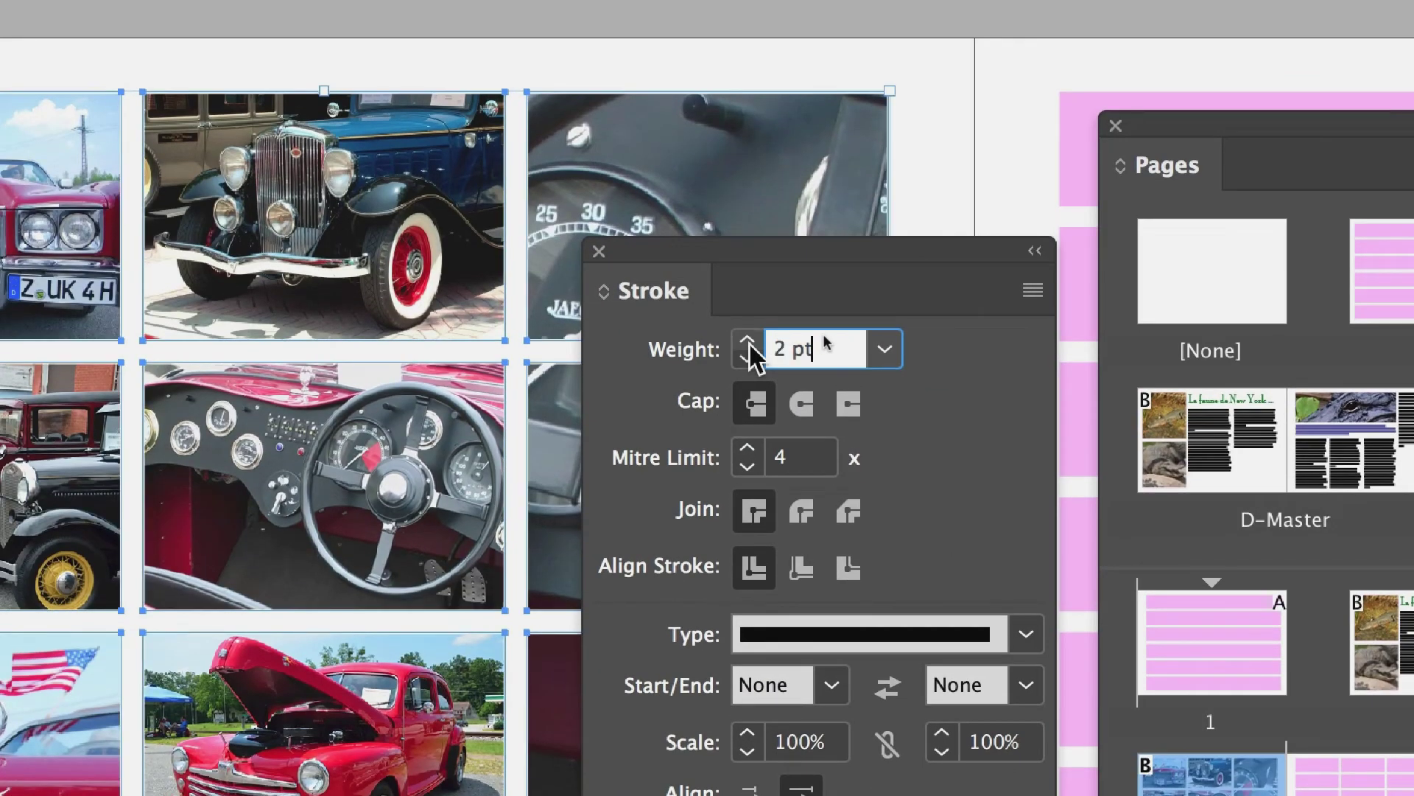
{"action": "left_click", "coordinate": [748, 341]}
{"action": "left_click", "coordinate": [748, 341]}
{"action": "left_click", "coordinate": [748, 341]}
{"action": "left_click", "coordinate": [748, 341]}
{"action": "left_click", "coordinate": [748, 341]}
{"action": "left_click", "coordinate": [748, 341]}
{"action": "left_click", "coordinate": [748, 341]}
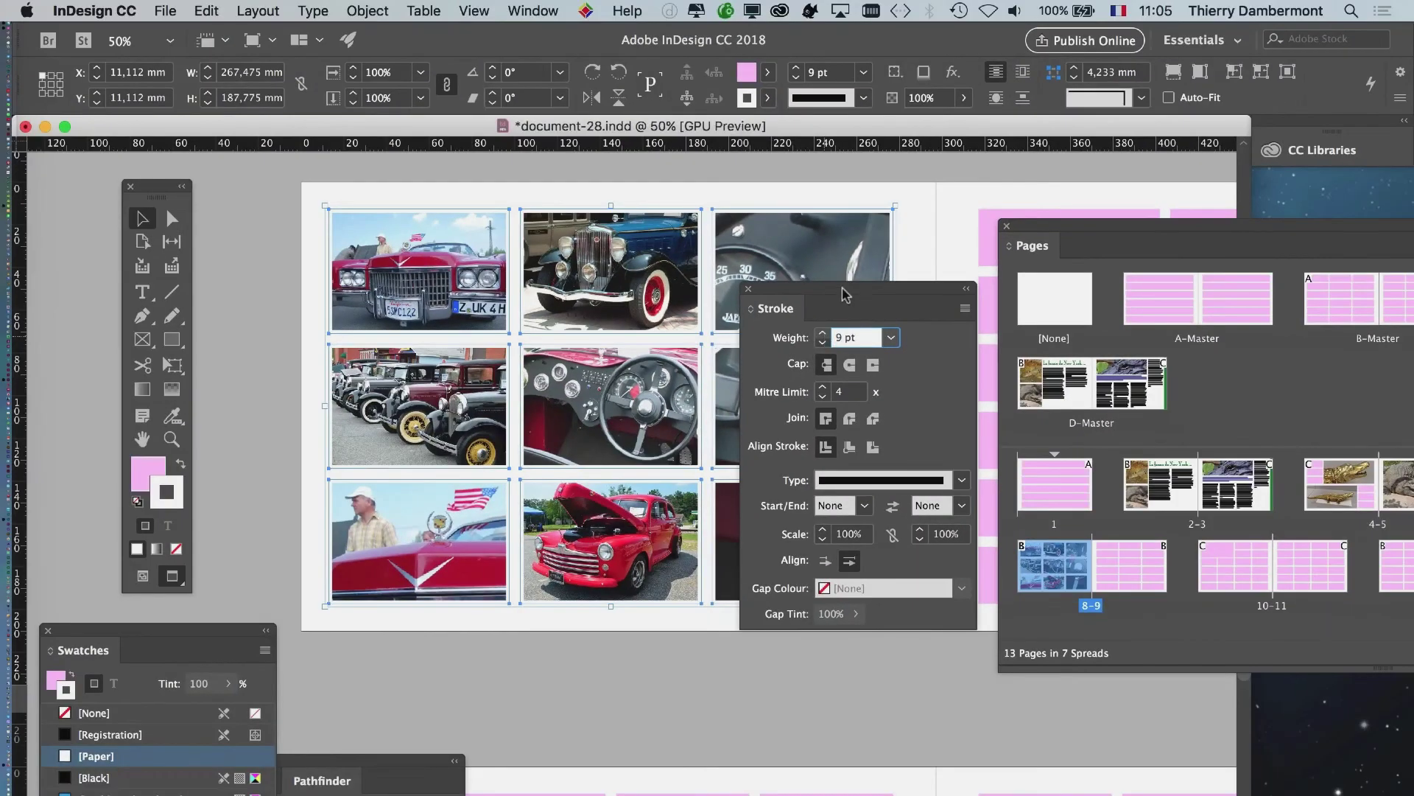
{"action": "mouse_move", "coordinate": [846, 294]}
{"action": "left_mouse_down"}
{"action": "mouse_move", "coordinate": [1112, 243]}
{"action": "mouse_move", "coordinate": [1096, 250]}
{"action": "left_mouse_up"}
{"action": "left_click", "coordinate": [1079, 271]}
{"action": "left_click", "coordinate": [1079, 271]}
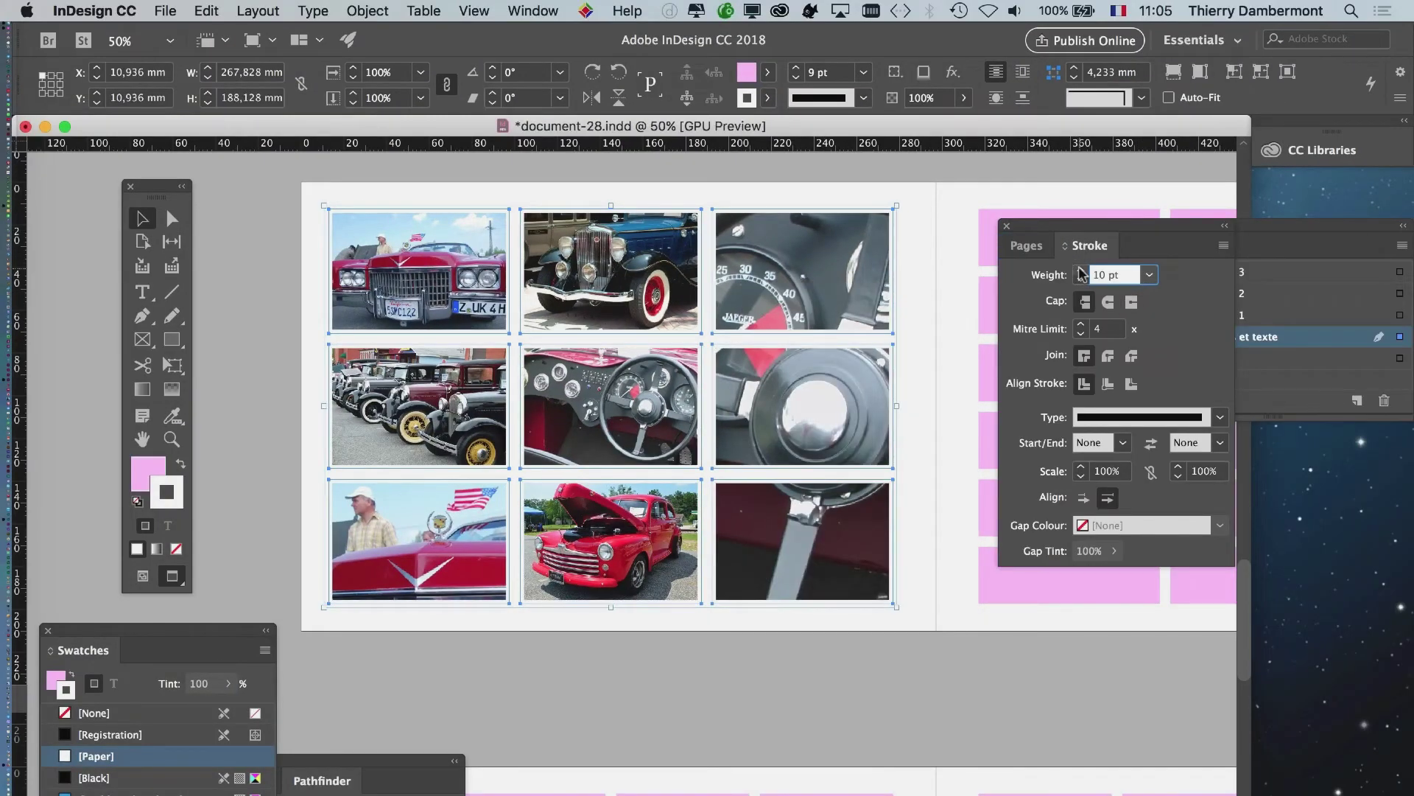
Step: Increase the selected photo frames' stroke weight to 20 pt and deselect them to judge the spacing in the grid
{"action": "left_click", "coordinate": [1079, 271]}
{"action": "left_click", "coordinate": [1079, 271]}
{"action": "left_click", "coordinate": [1079, 271]}
{"action": "left_click", "coordinate": [1079, 271]}
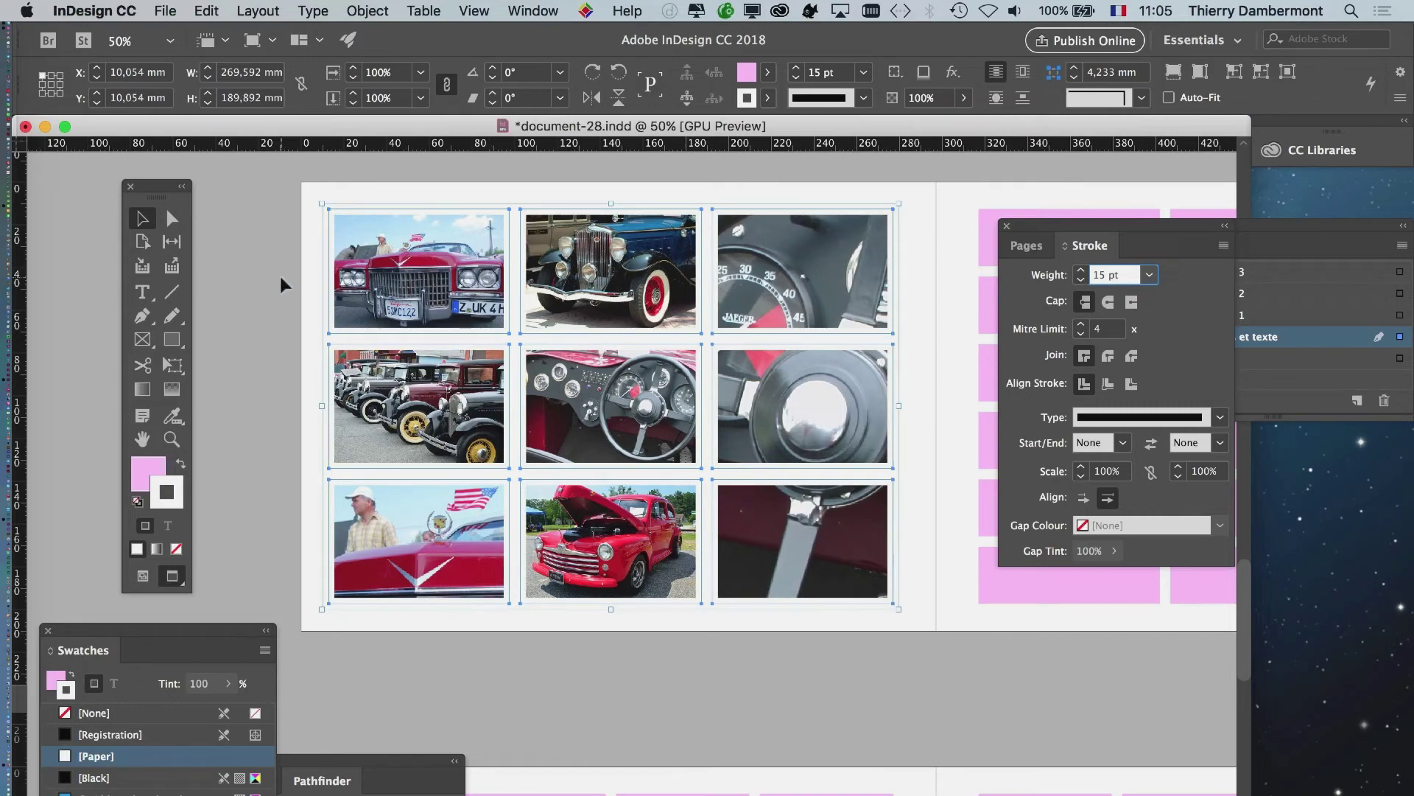
{"action": "left_click", "coordinate": [223, 373]}
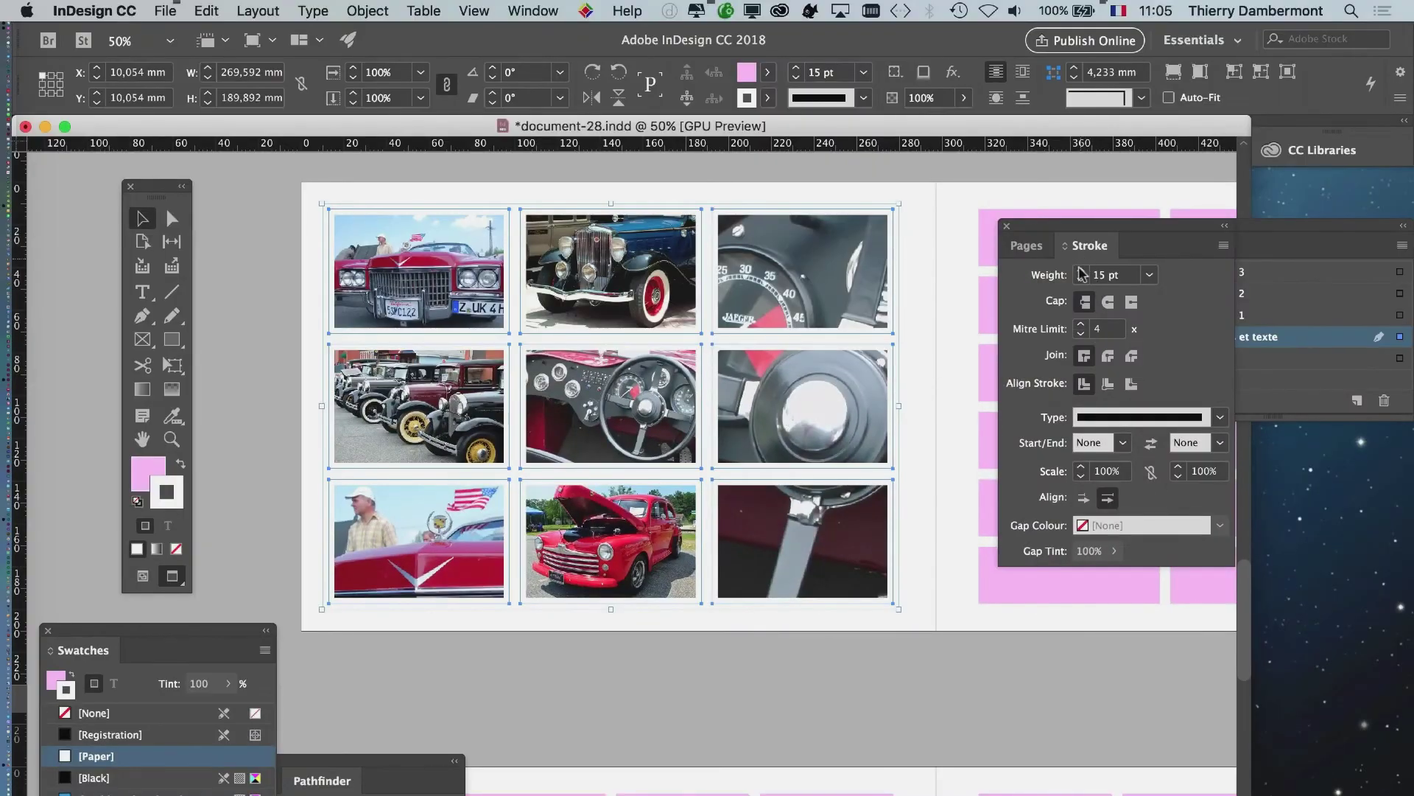
{"action": "left_click", "coordinate": [1080, 270]}
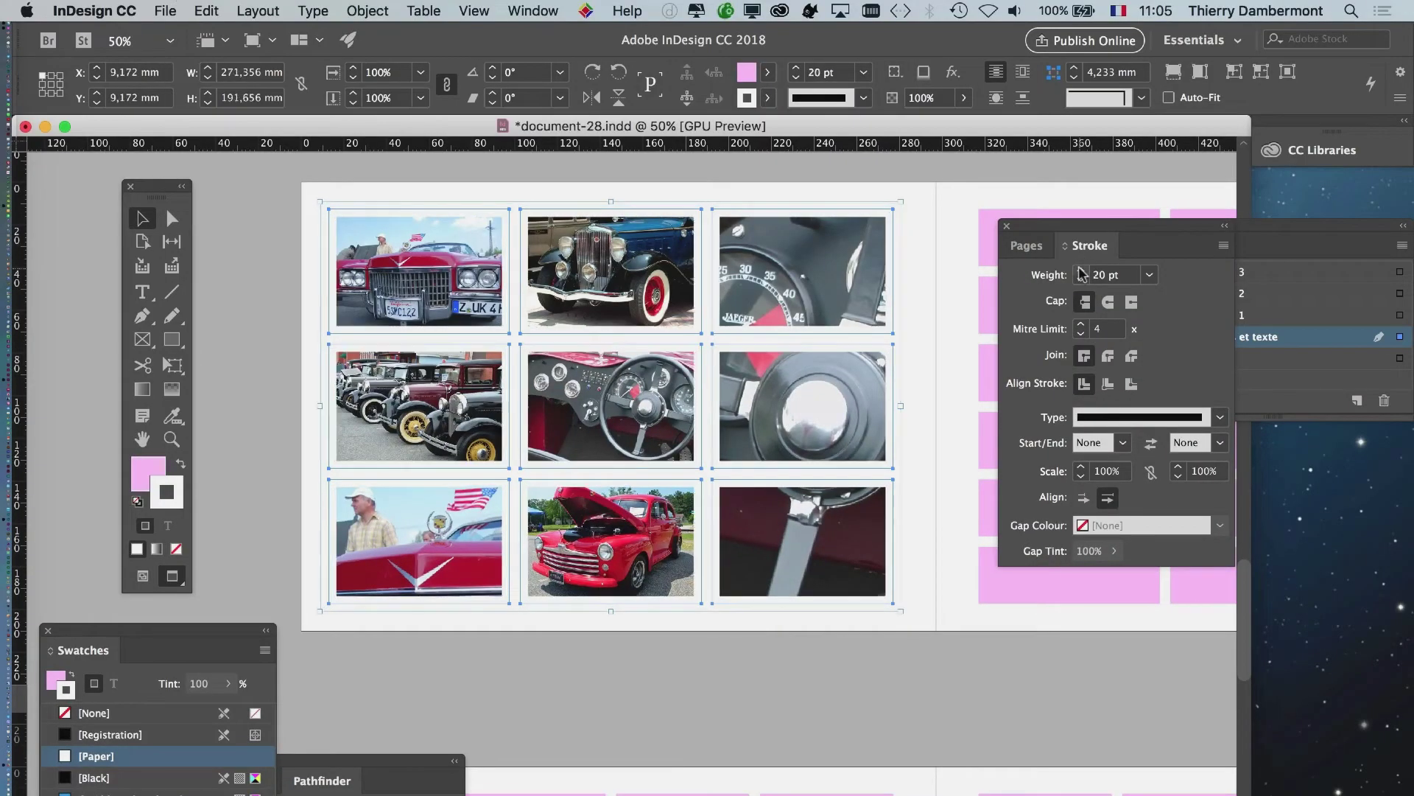
{"action": "left_click", "coordinate": [267, 409]}
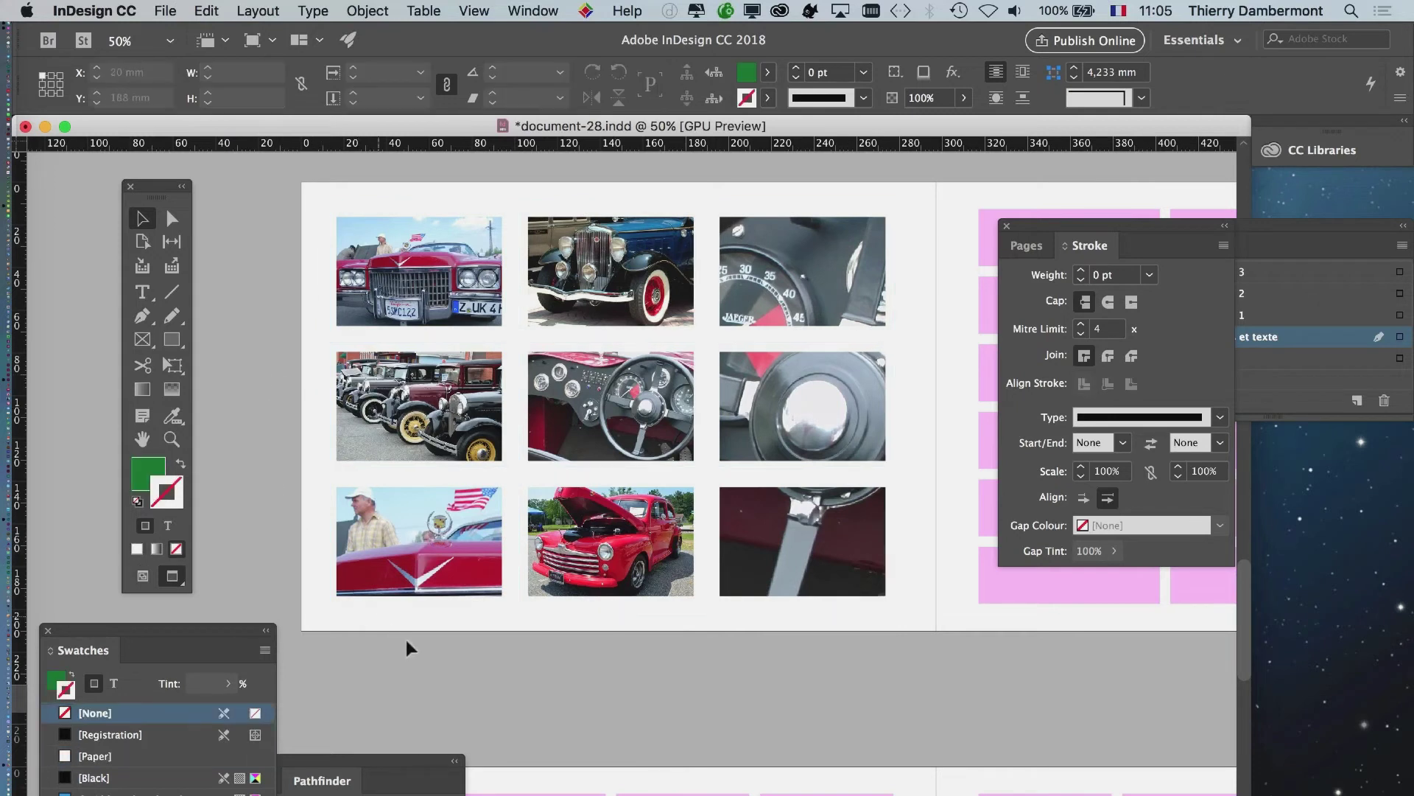
Step: Reselect all the photo frames on page 8 with the [Paper] stroke and set their stroke weight to 8 pt
{"action": "left_click_drag", "start_coordinate": [787, 615], "coordinate": [814, 626]}
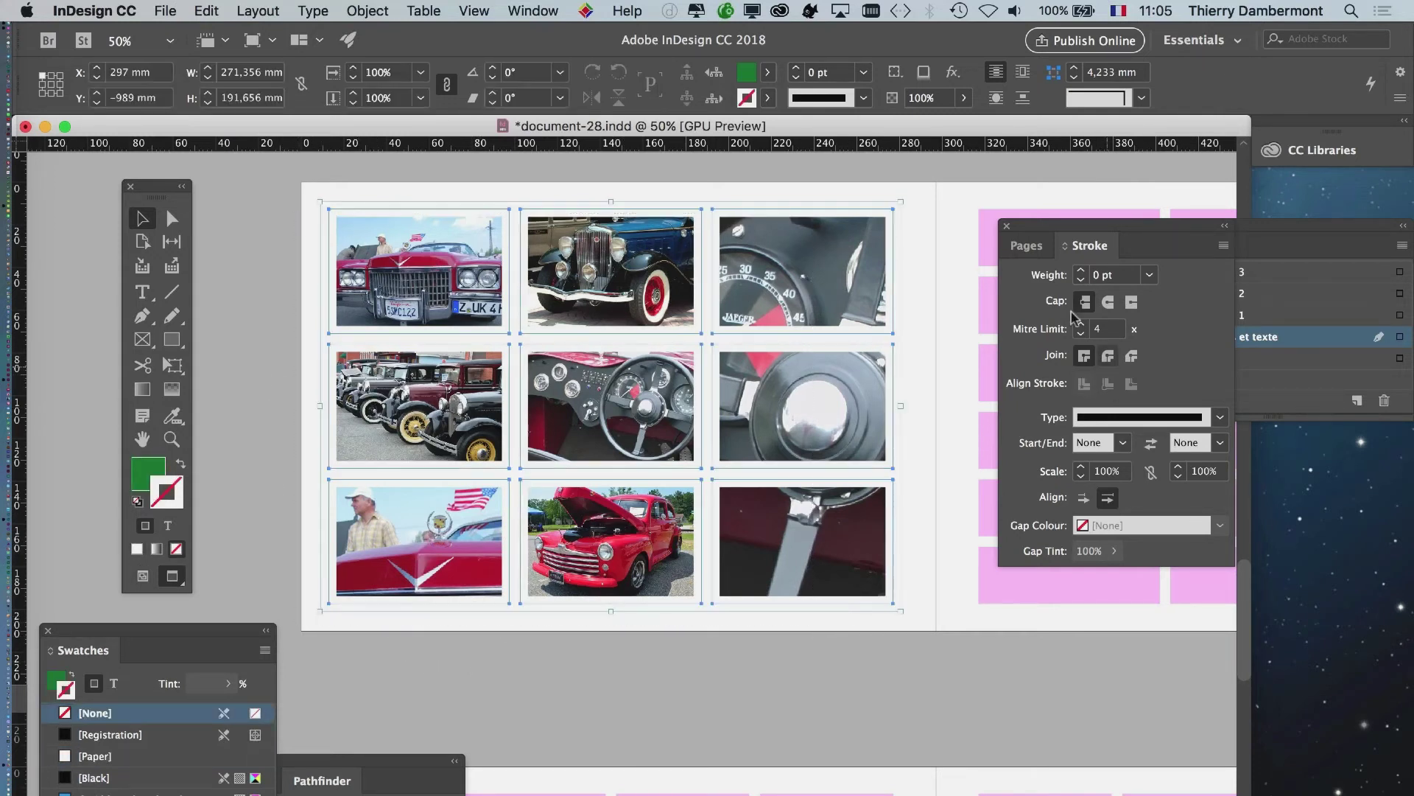
{"action": "left_click", "coordinate": [96, 755]}
{"action": "left_click", "coordinate": [1081, 270]}
{"action": "left_click", "coordinate": [1082, 270]}
{"action": "left_click", "coordinate": [1081, 270]}
{"action": "left_click", "coordinate": [1082, 279]}
{"action": "left_click", "coordinate": [1081, 279]}
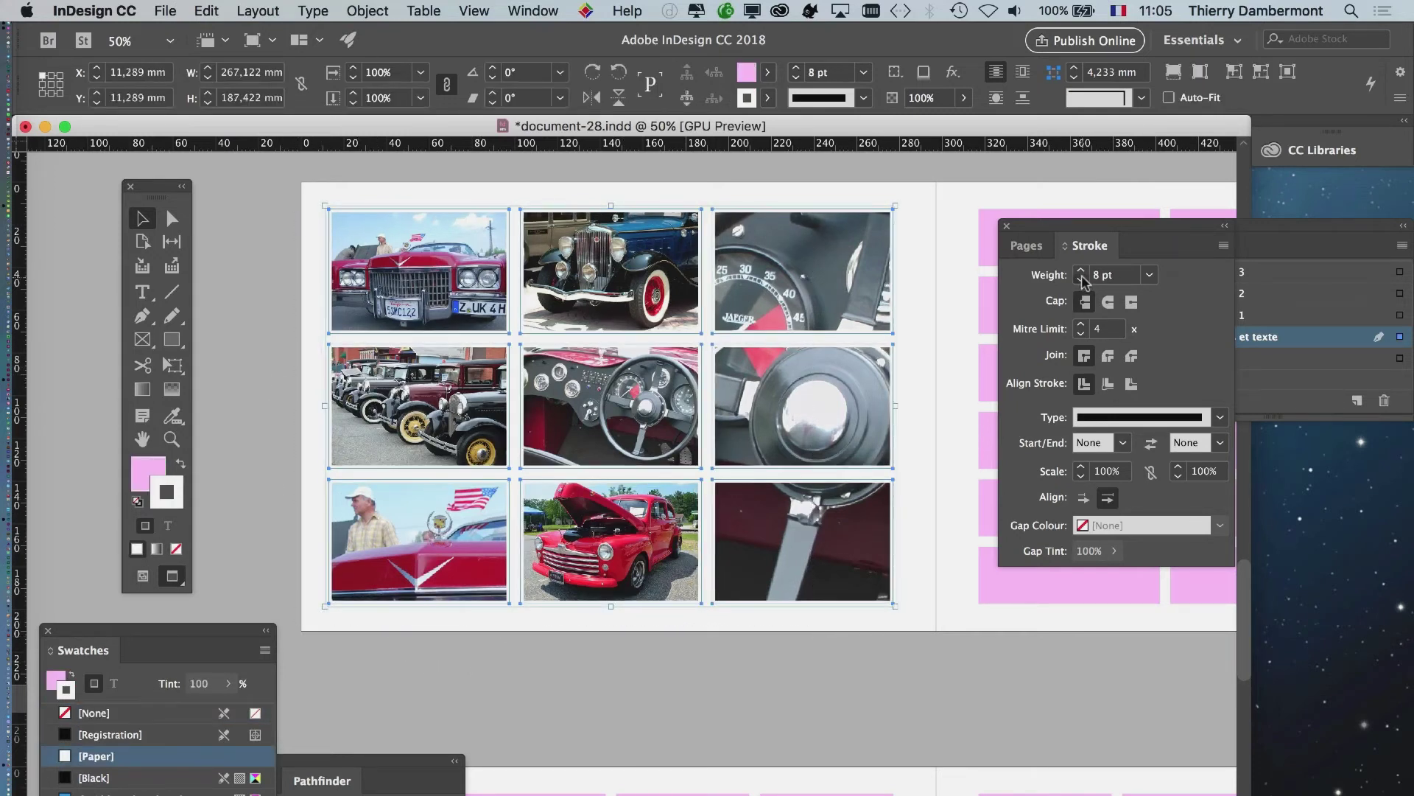
Step: Try a 4 pt stroke weight on the selected photo frames and return it to 8 pt
{"action": "left_click", "coordinate": [1081, 279]}
{"action": "left_click", "coordinate": [1081, 279]}
{"action": "left_click", "coordinate": [1082, 279]}
{"action": "left_click", "coordinate": [1082, 279]}
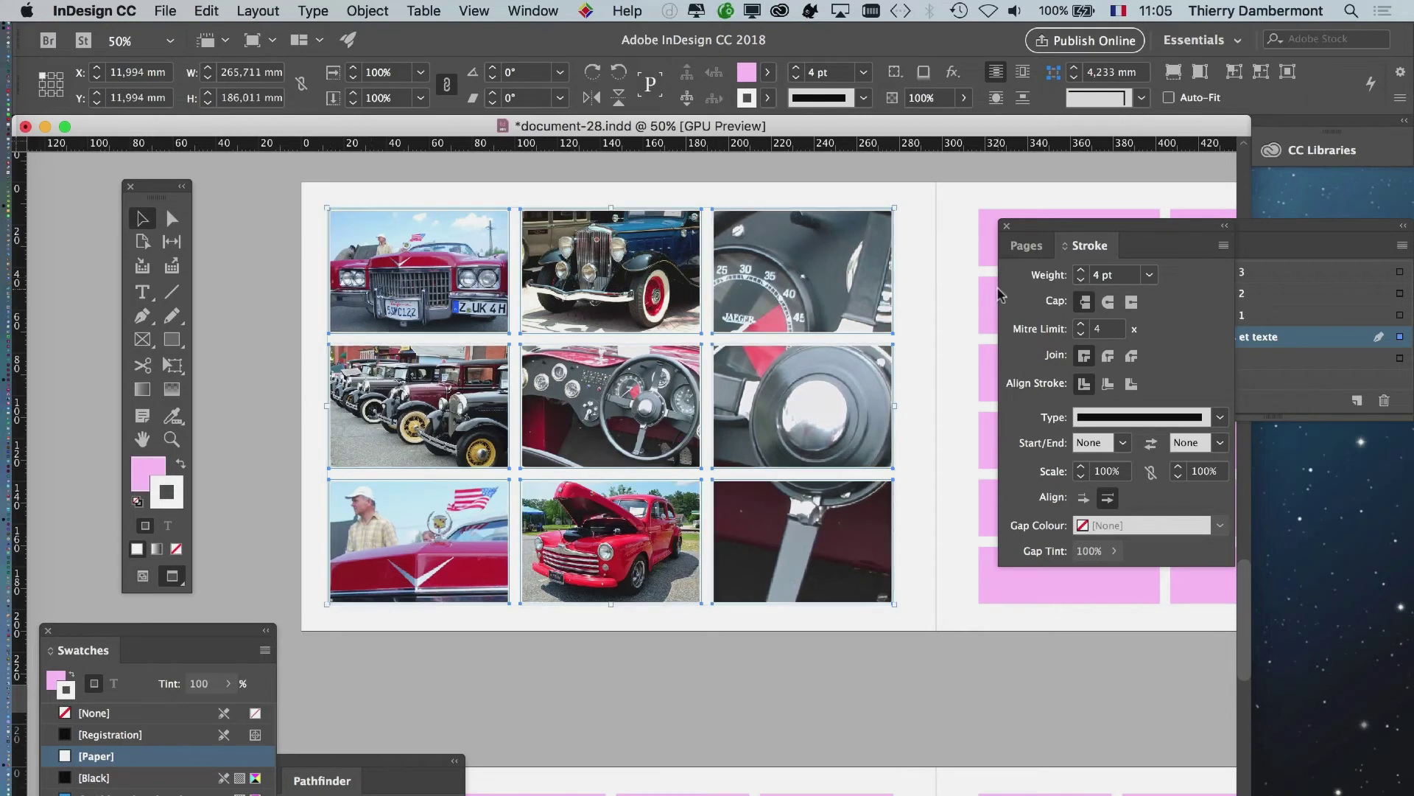
{"action": "left_click", "coordinate": [1081, 271]}
{"action": "left_click", "coordinate": [1082, 270]}
{"action": "left_click", "coordinate": [1081, 270]}
{"action": "left_click", "coordinate": [1081, 270]}
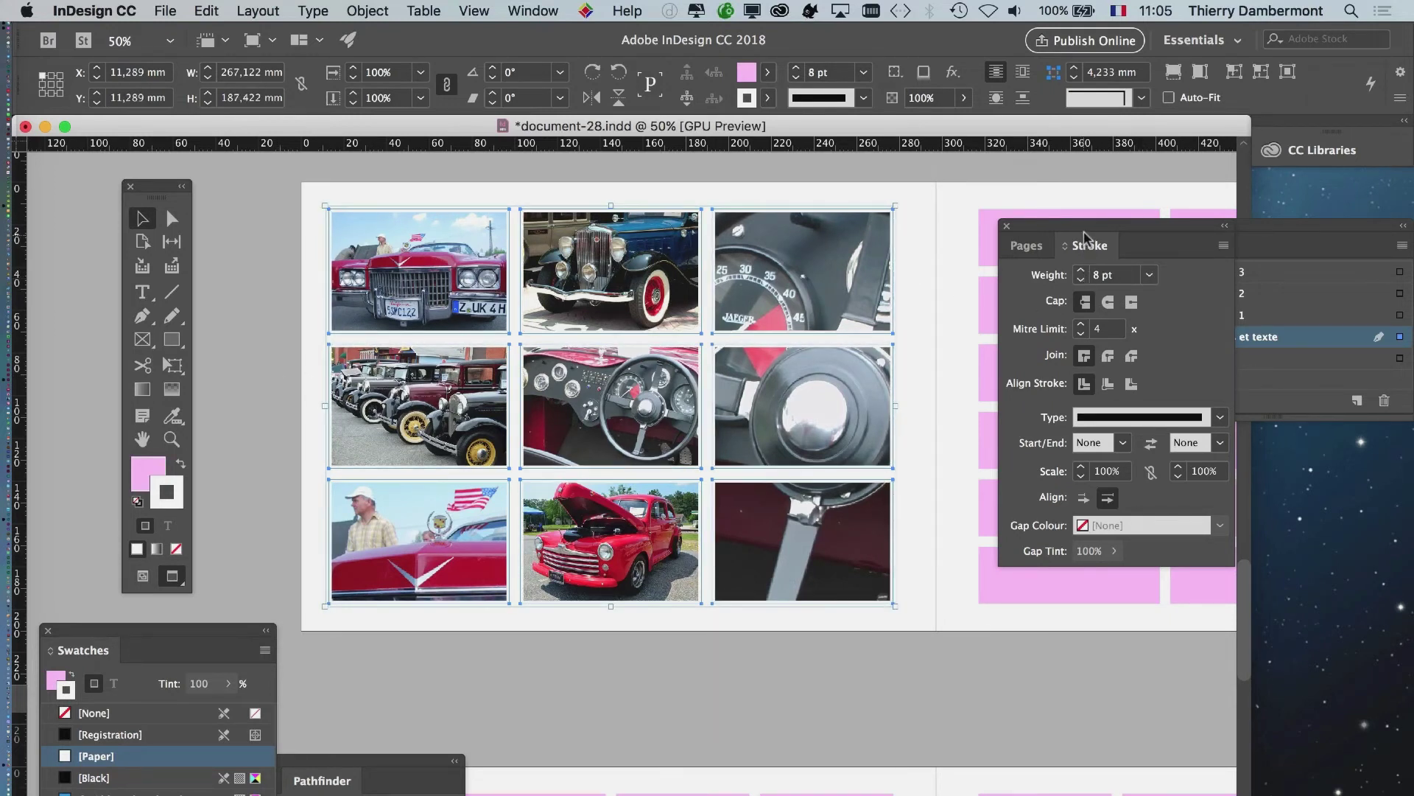
Step: Reselect the photo frames, bring the Swatches panel beside them, and apply the [Black] swatch to their strokes
{"action": "left_click", "coordinate": [280, 339]}
{"action": "left_click", "coordinate": [464, 560]}
{"action": "left_click_drag", "start_coordinate": [251, 191], "coordinate": [900, 671]}
{"action": "left_click_drag", "start_coordinate": [209, 632], "coordinate": [939, 163]}
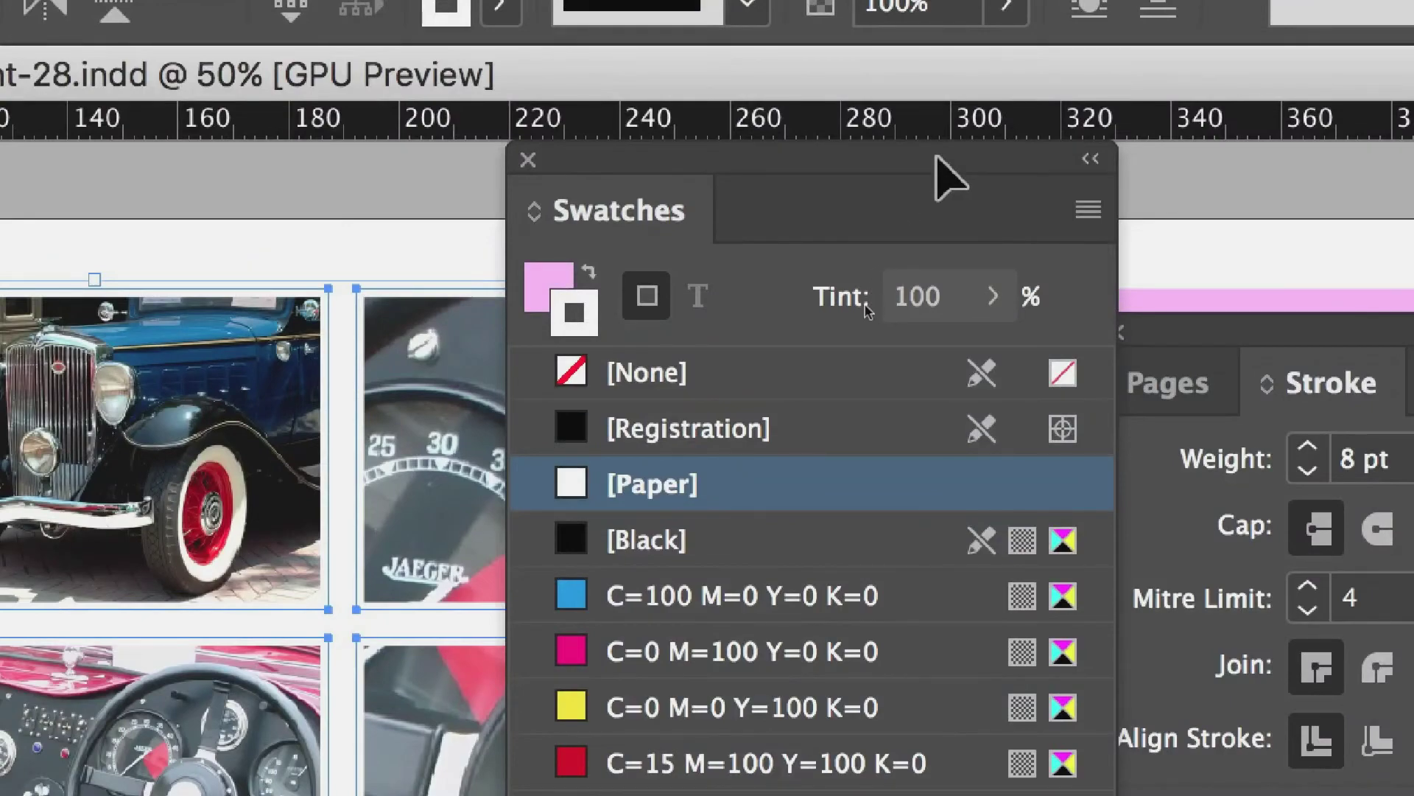
{"action": "left_click", "coordinate": [765, 540]}
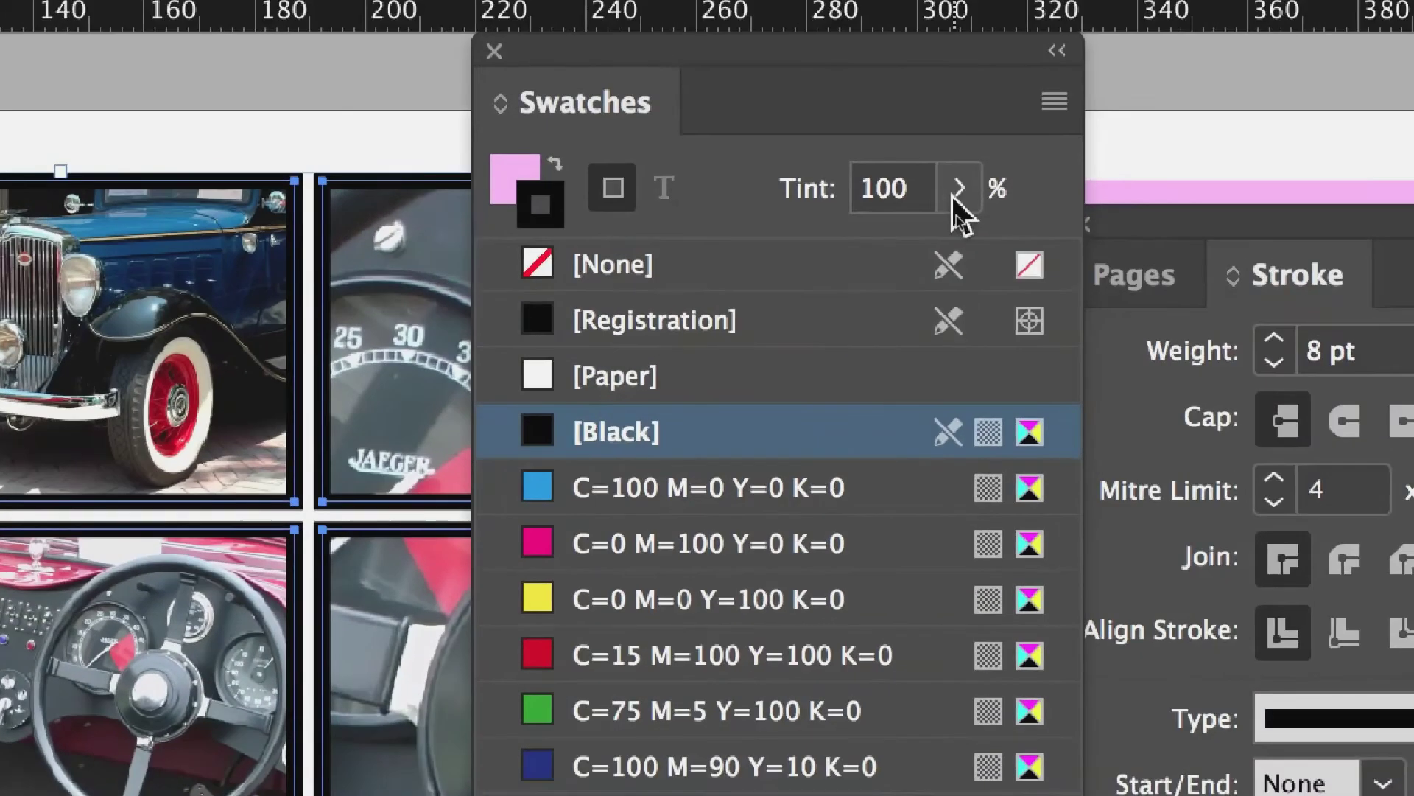
Step: Lower the tint of the photo frames' black stroke to 14% for a light grey border
{"action": "left_click", "coordinate": [1111, 26]}
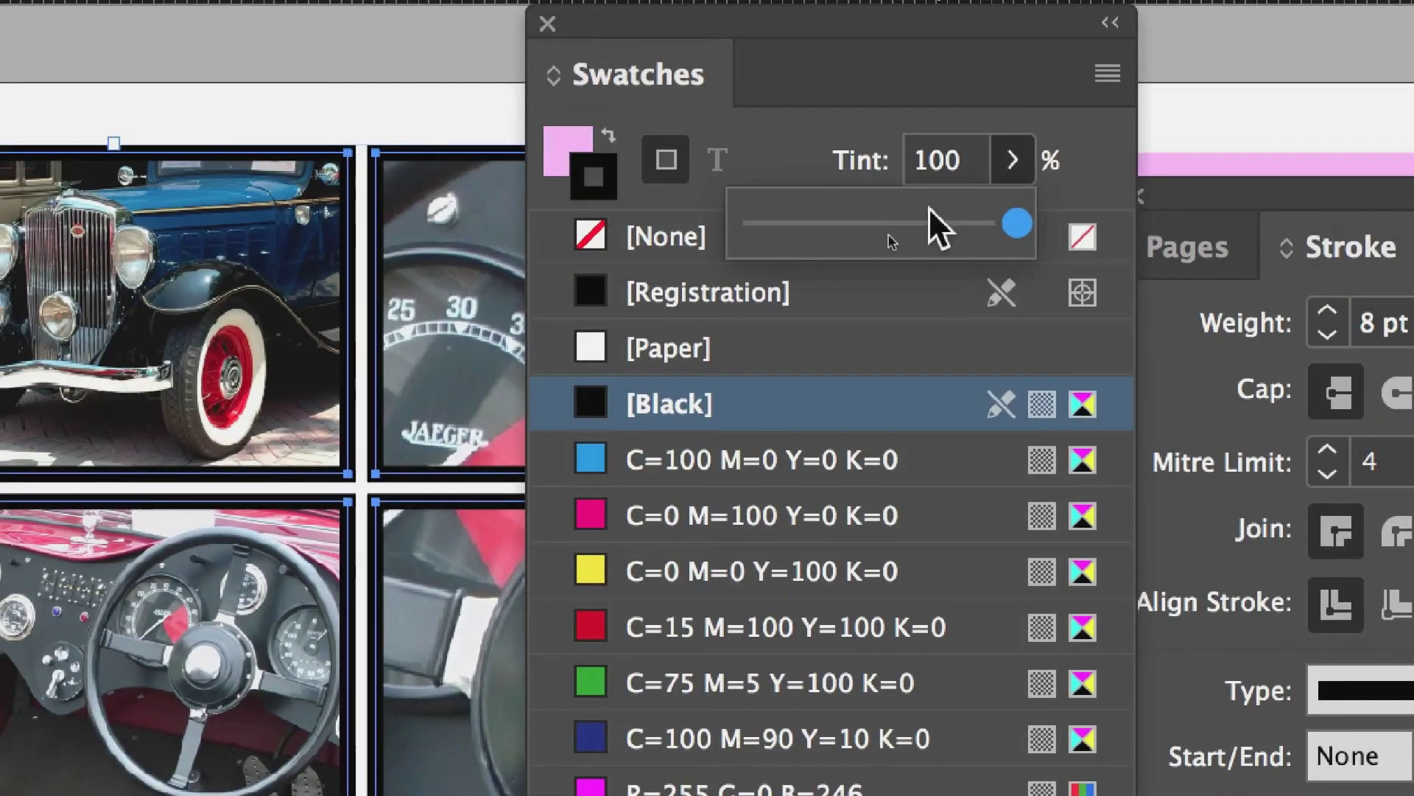
{"action": "left_click_drag", "start_coordinate": [930, 209], "coordinate": [786, 221]}
{"action": "left_click_drag", "start_coordinate": [883, 215], "coordinate": [891, 215]}
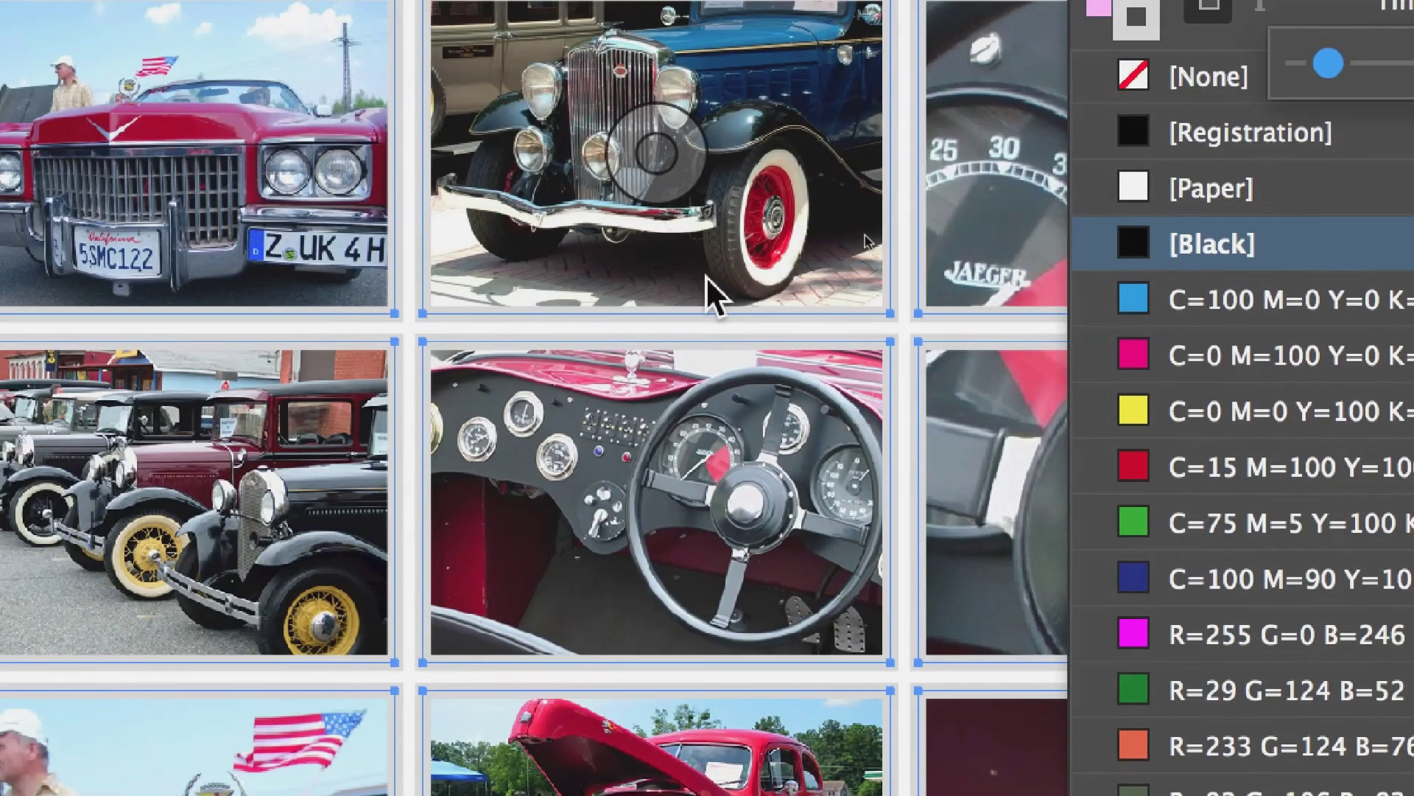
{"action": "left_click_drag", "start_coordinate": [1340, 55], "coordinate": [1331, 54]}
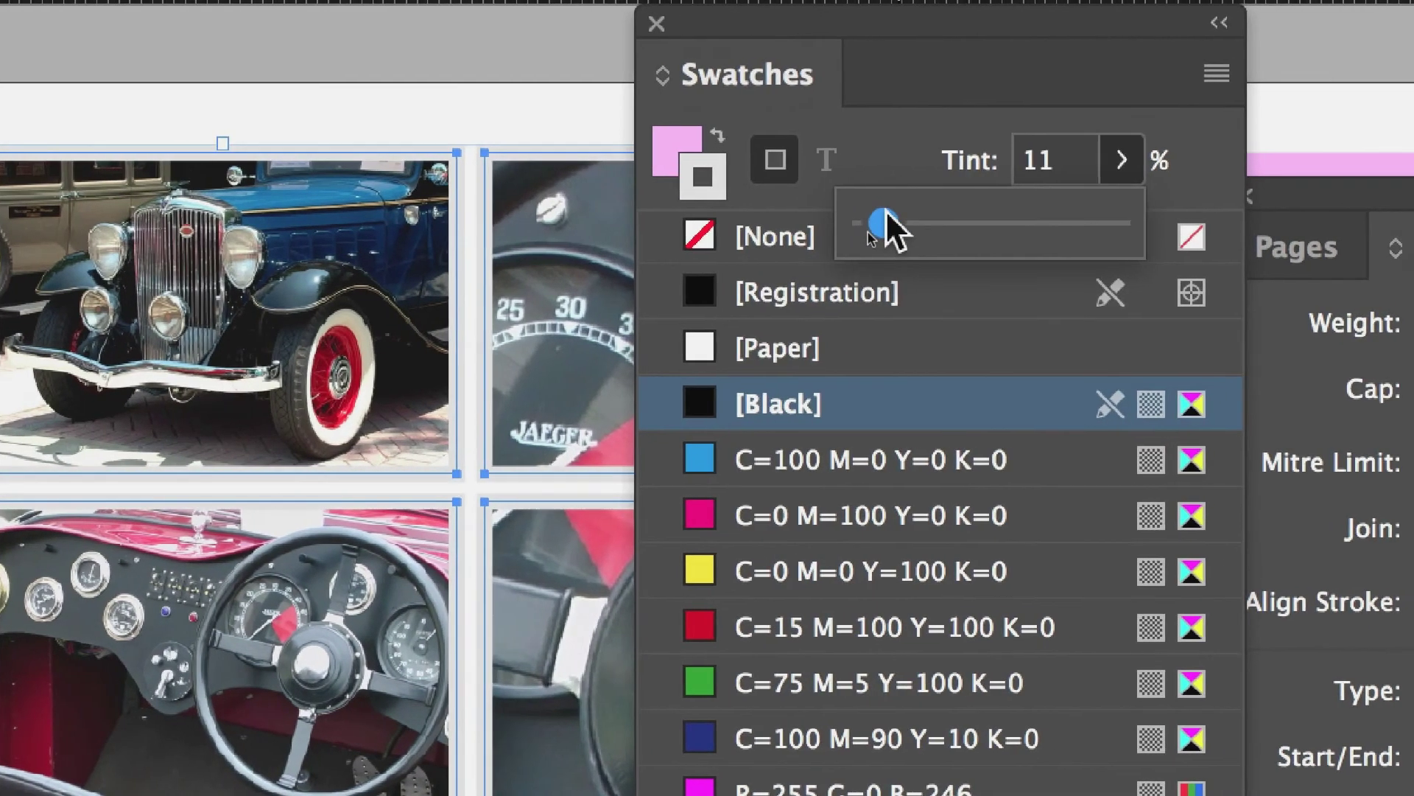
{"action": "left_click_drag", "start_coordinate": [888, 230], "coordinate": [899, 227]}
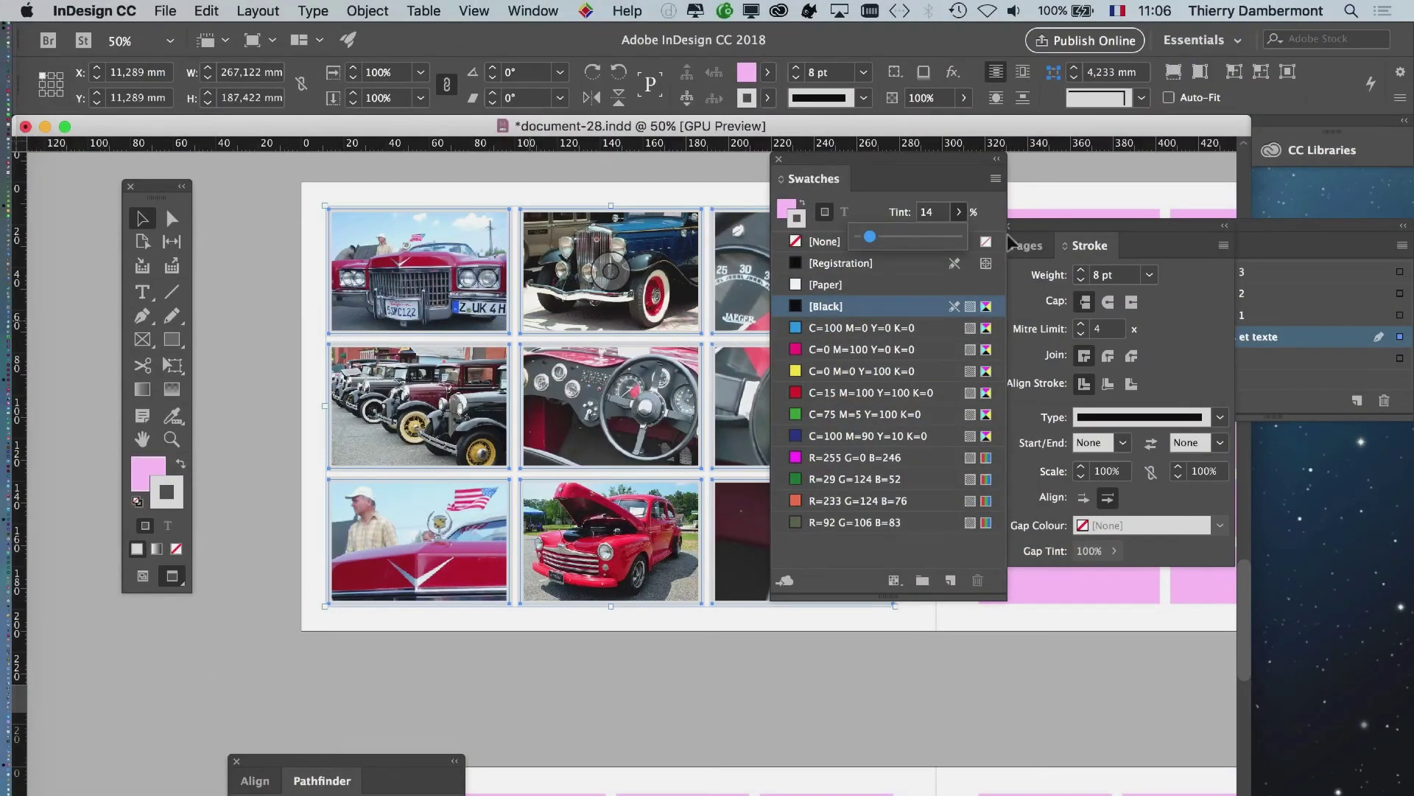
Step: Bring the Stroke panel over the grid, align the selected frames' strokes to the outside, and reduce their weight to 4 pt
{"action": "left_click_drag", "start_coordinate": [884, 158], "coordinate": [182, 695]}
{"action": "left_click_drag", "start_coordinate": [1035, 228], "coordinate": [759, 241]}
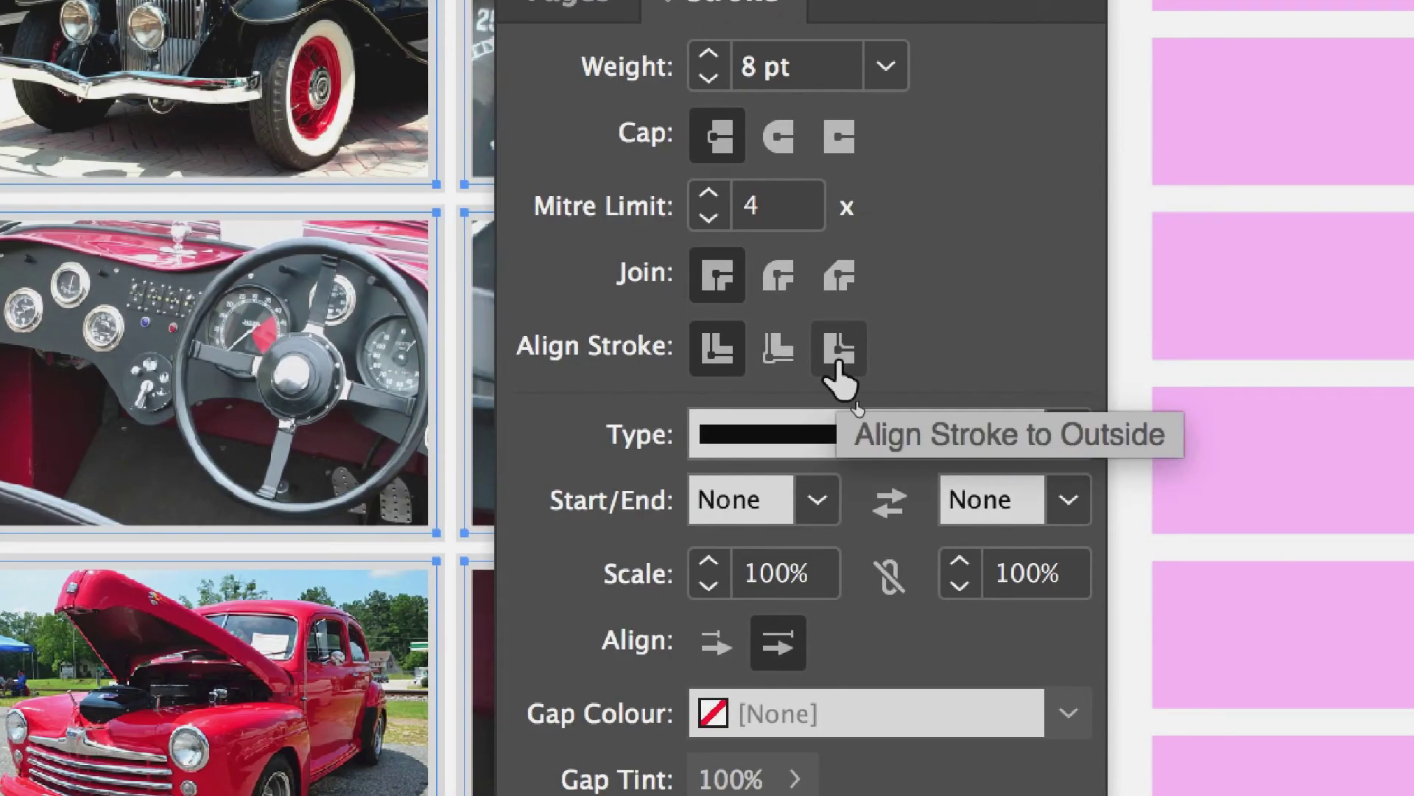
{"action": "left_click", "coordinate": [838, 365]}
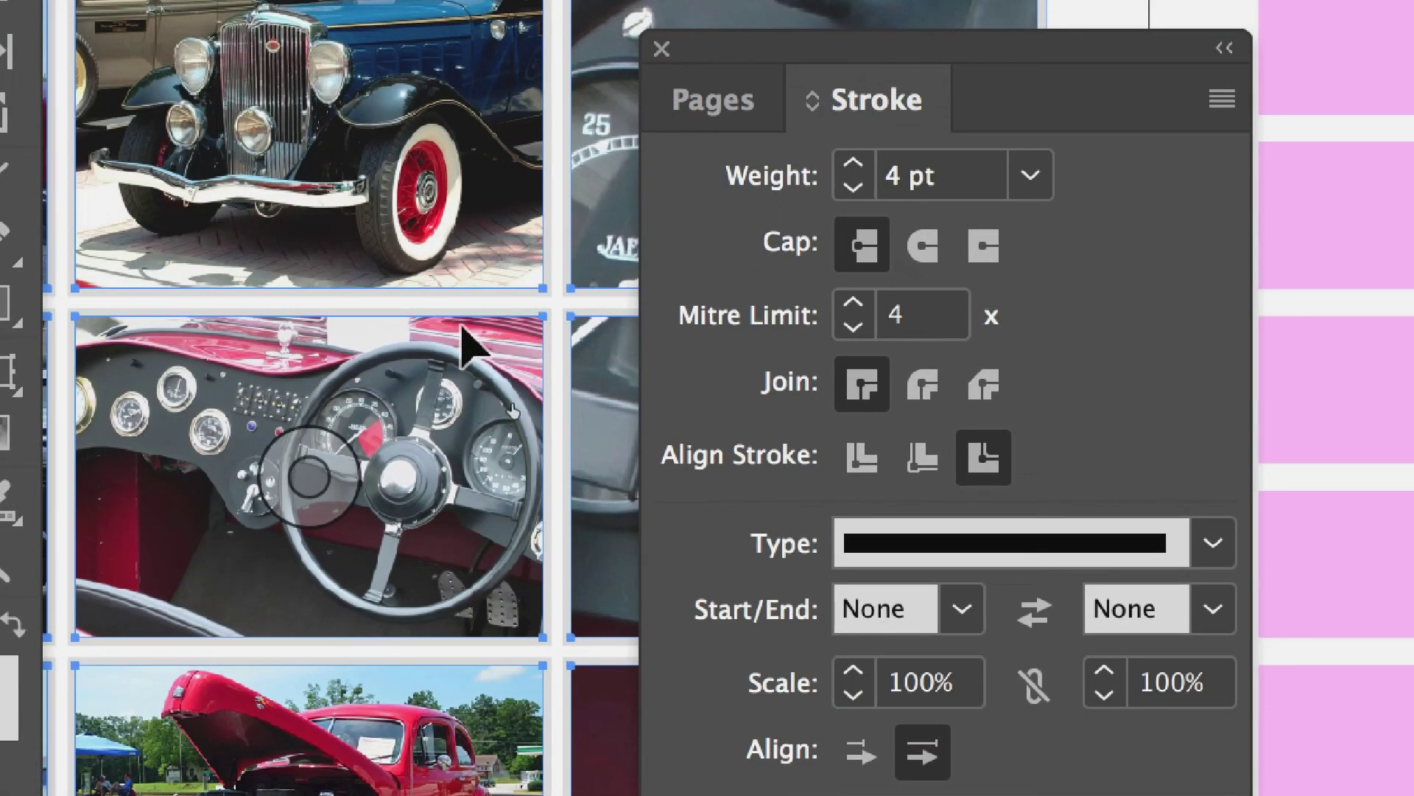
Step: Compare centre and inside stroke alignment on the selected frames up close and restore the outside alignment
{"action": "left_click", "coordinate": [862, 457]}
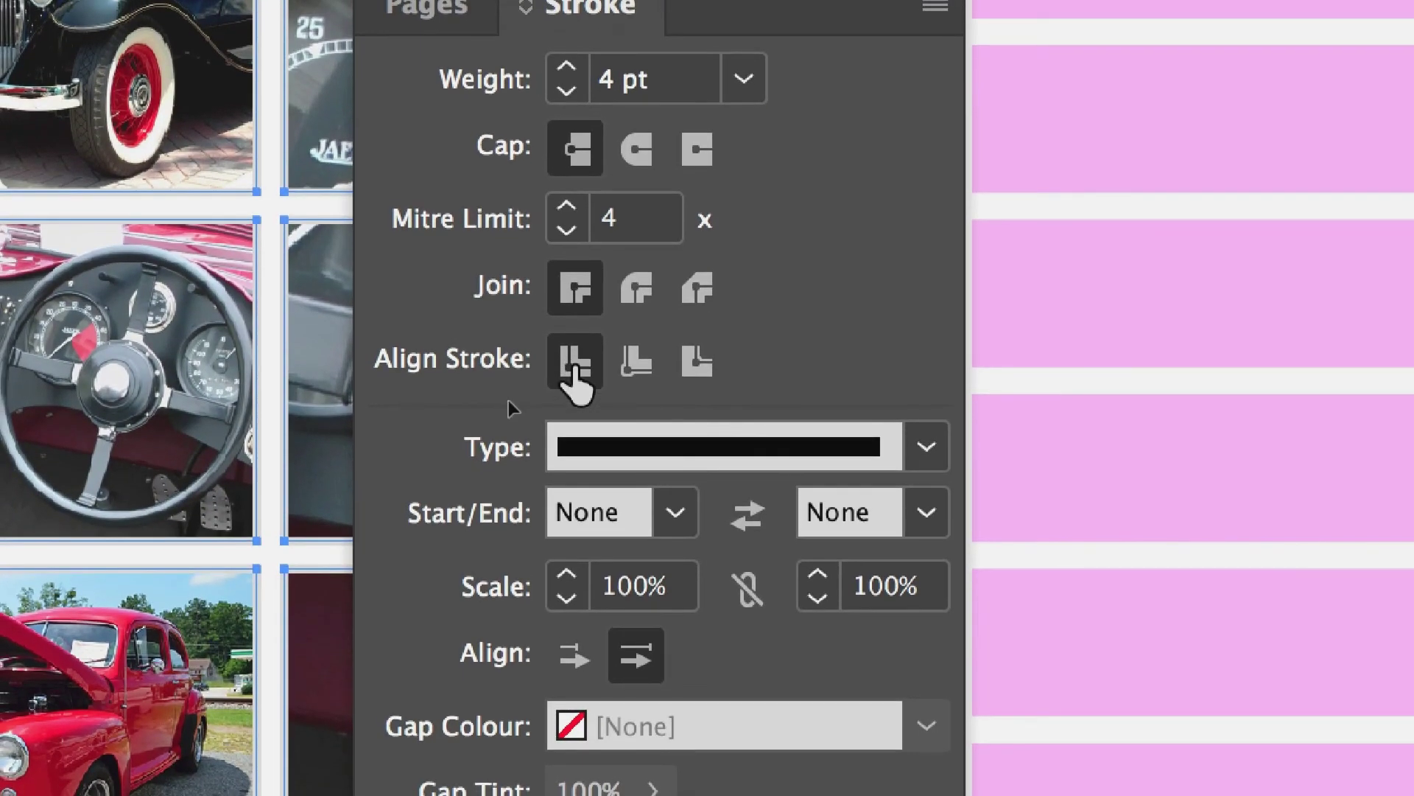
{"action": "scroll", "coordinate": [485, 335], "scroll_direction": "up", "scroll_amount": 3}
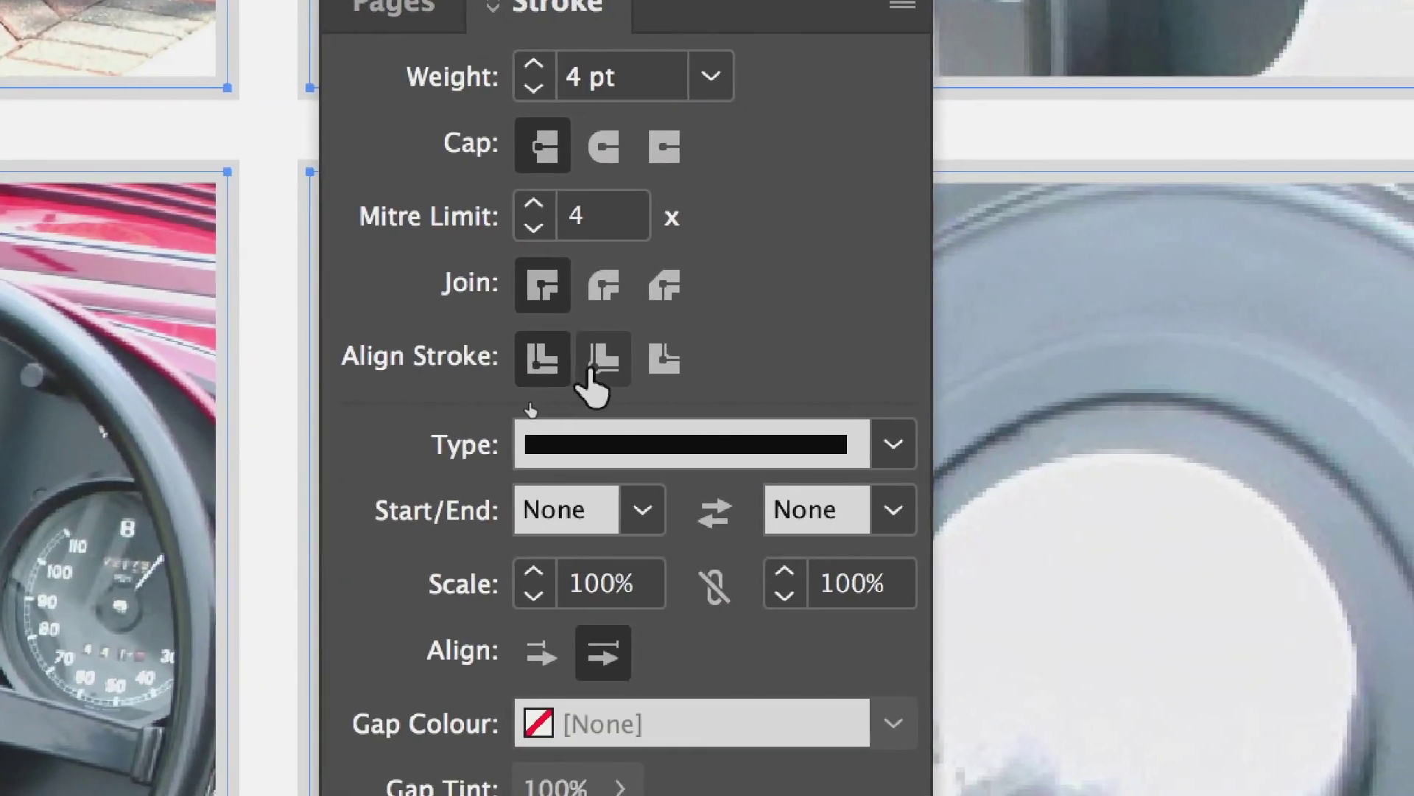
{"action": "left_click", "coordinate": [855, 455]}
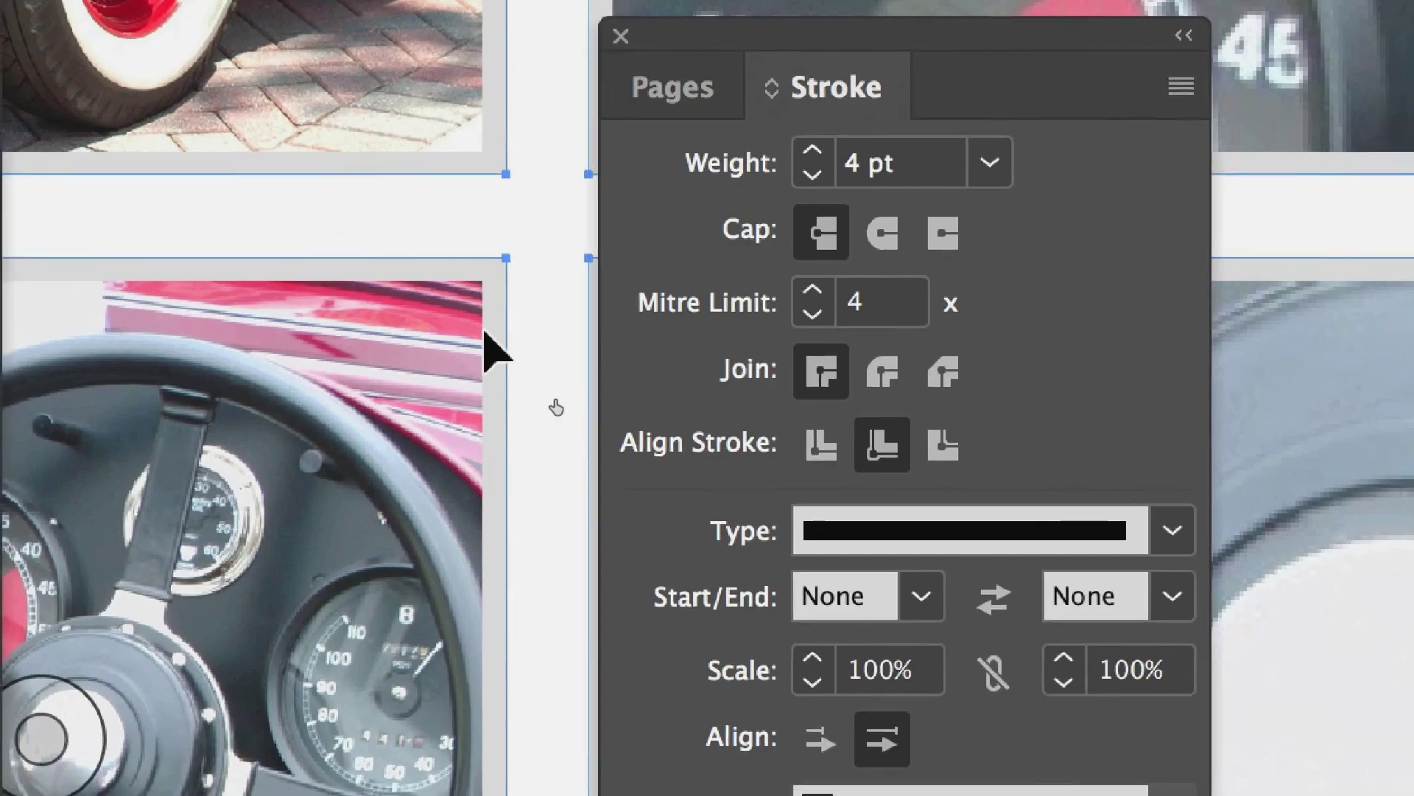
{"action": "left_click", "coordinate": [941, 457]}
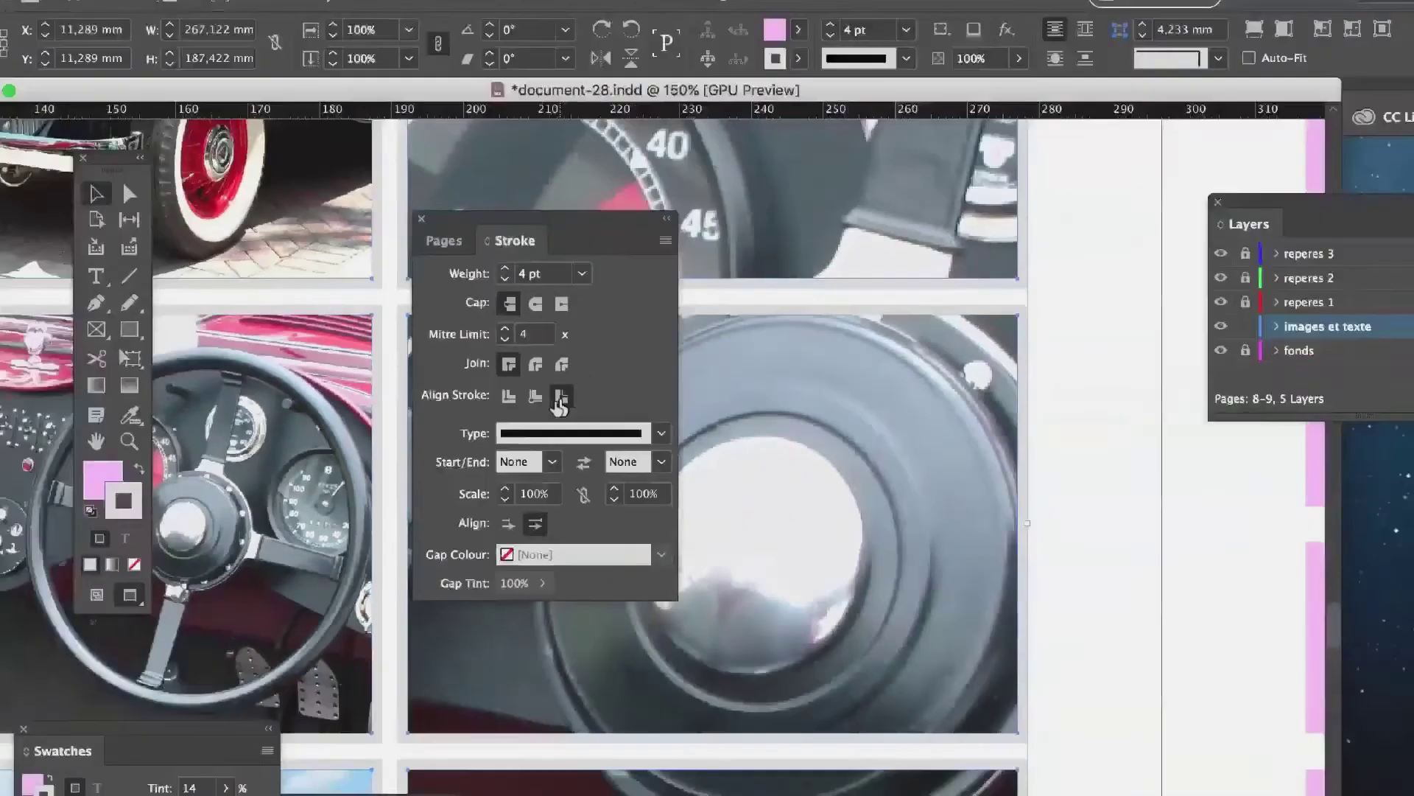
{"action": "scroll", "coordinate": [787, 444], "scroll_direction": "down", "scroll_amount": 4}
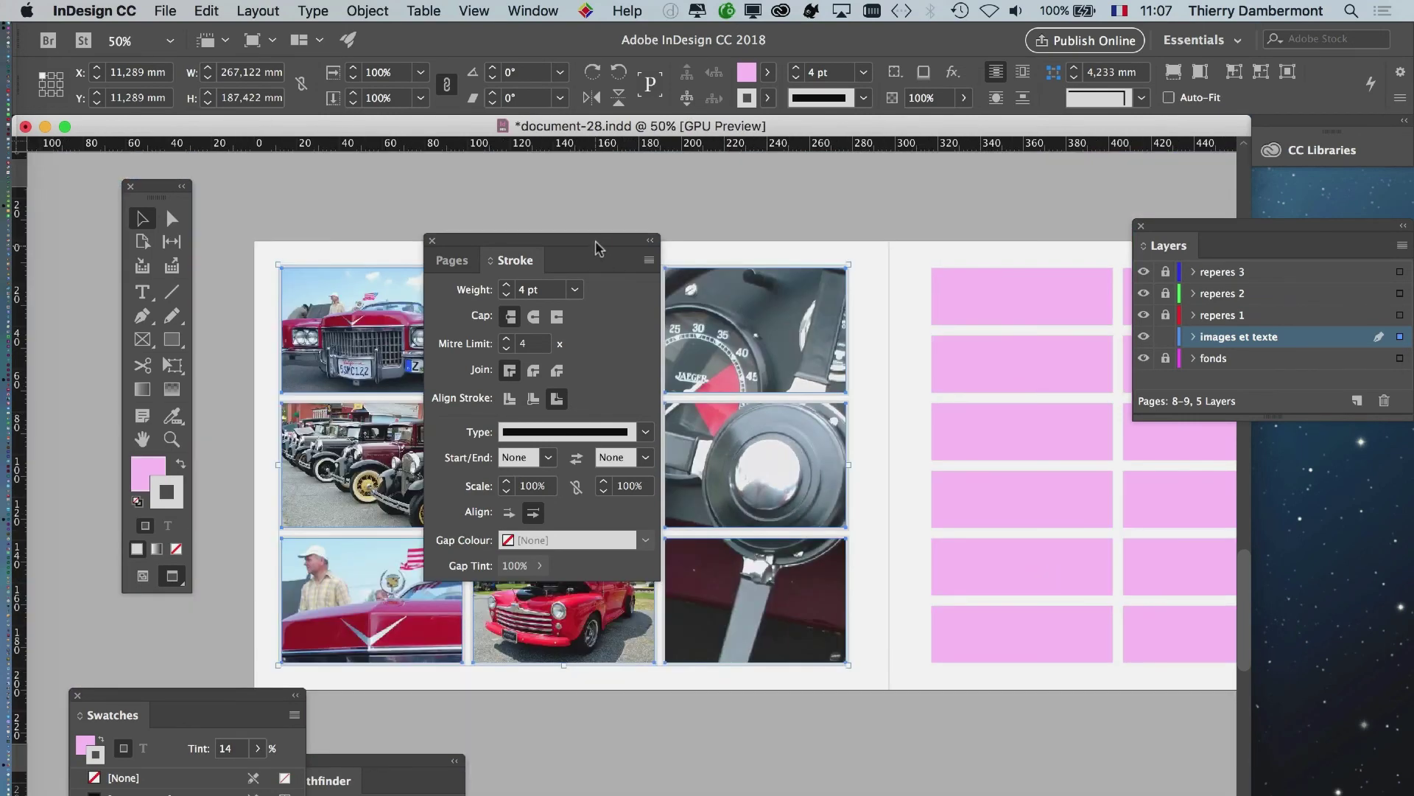
Step: Deselect the photo frames, move the Stroke and Tools panels clear of the grid, and examine the finished borders
{"action": "mouse_move", "coordinate": [569, 254]}
{"action": "left_mouse_down"}
{"action": "mouse_move", "coordinate": [929, 470]}
{"action": "mouse_move", "coordinate": [944, 662]}
{"action": "left_mouse_up"}
{"action": "left_click", "coordinate": [716, 728]}
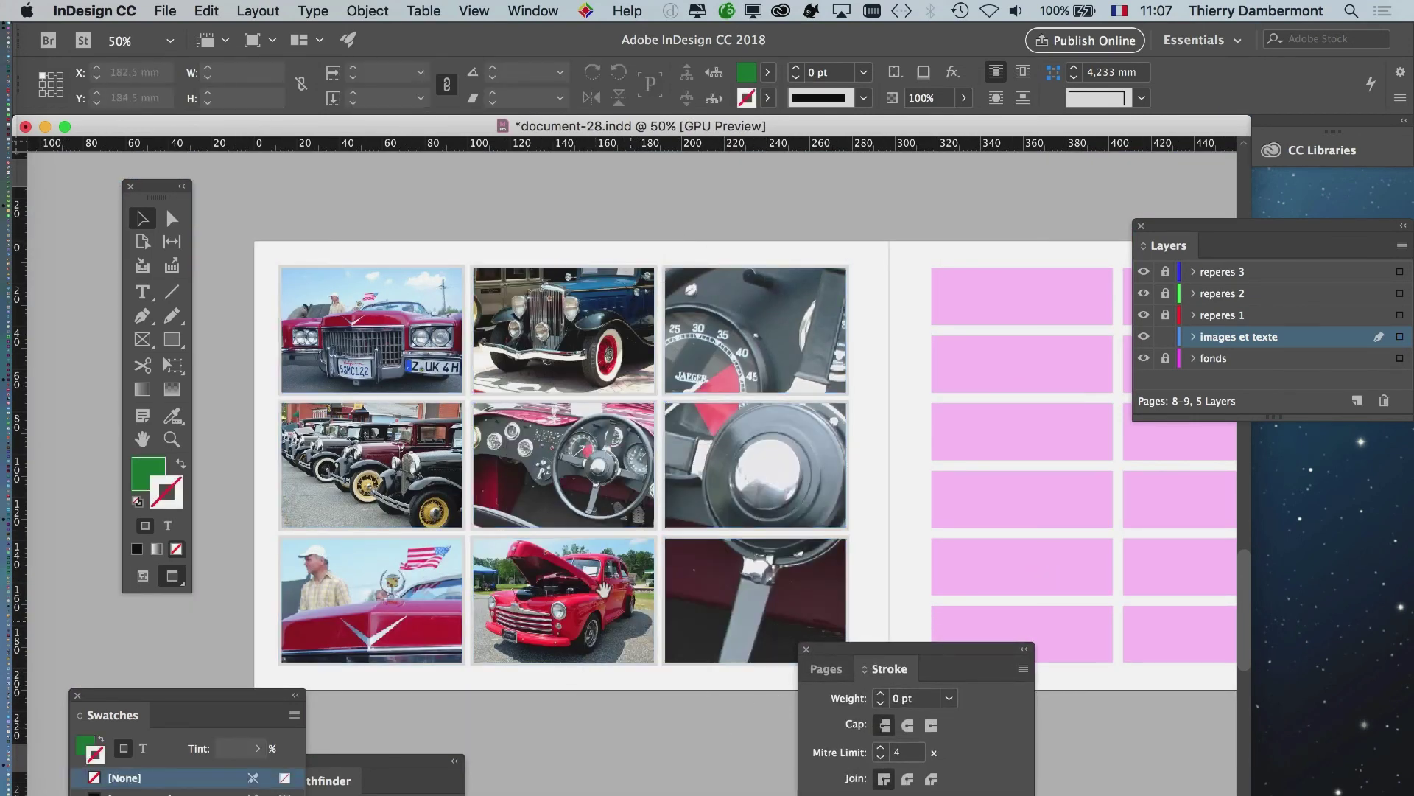
{"action": "left_click_drag", "start_coordinate": [519, 503], "coordinate": [467, 420]}
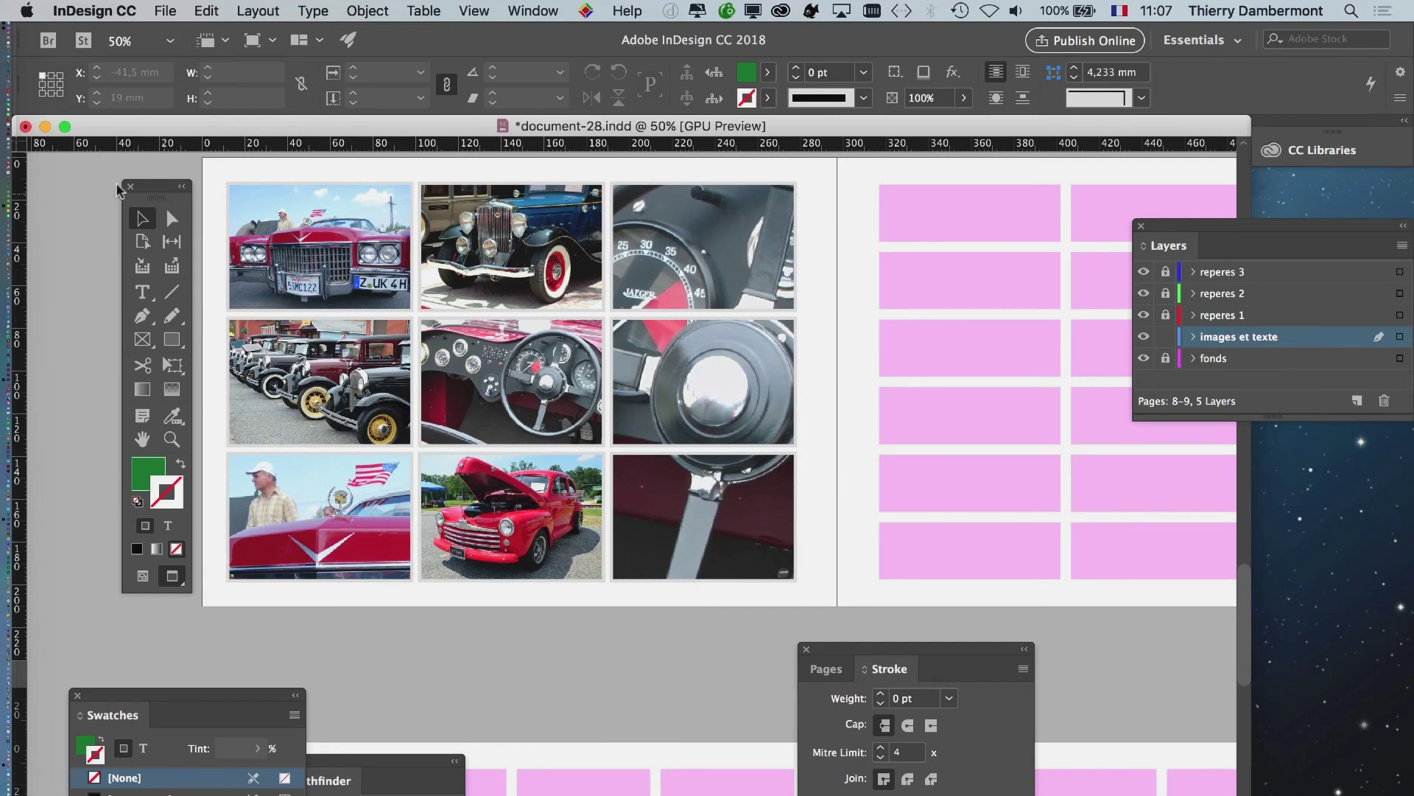
{"action": "left_click_drag", "start_coordinate": [168, 190], "coordinate": [106, 190]}
{"action": "left_click_drag", "start_coordinate": [368, 277], "coordinate": [222, 280]}
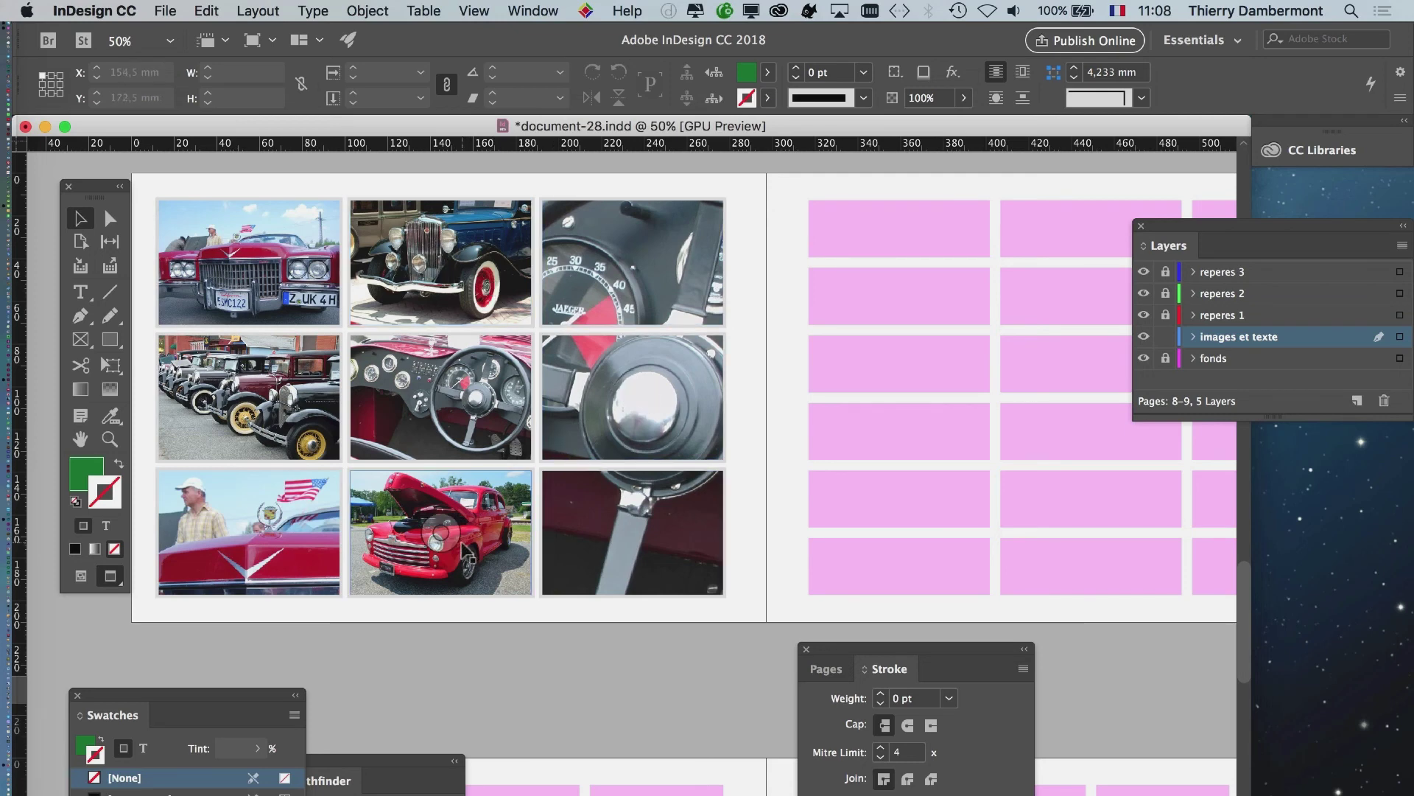
{"action": "scroll", "coordinate": [461, 552], "scroll_direction": "up", "scroll_amount": 2}
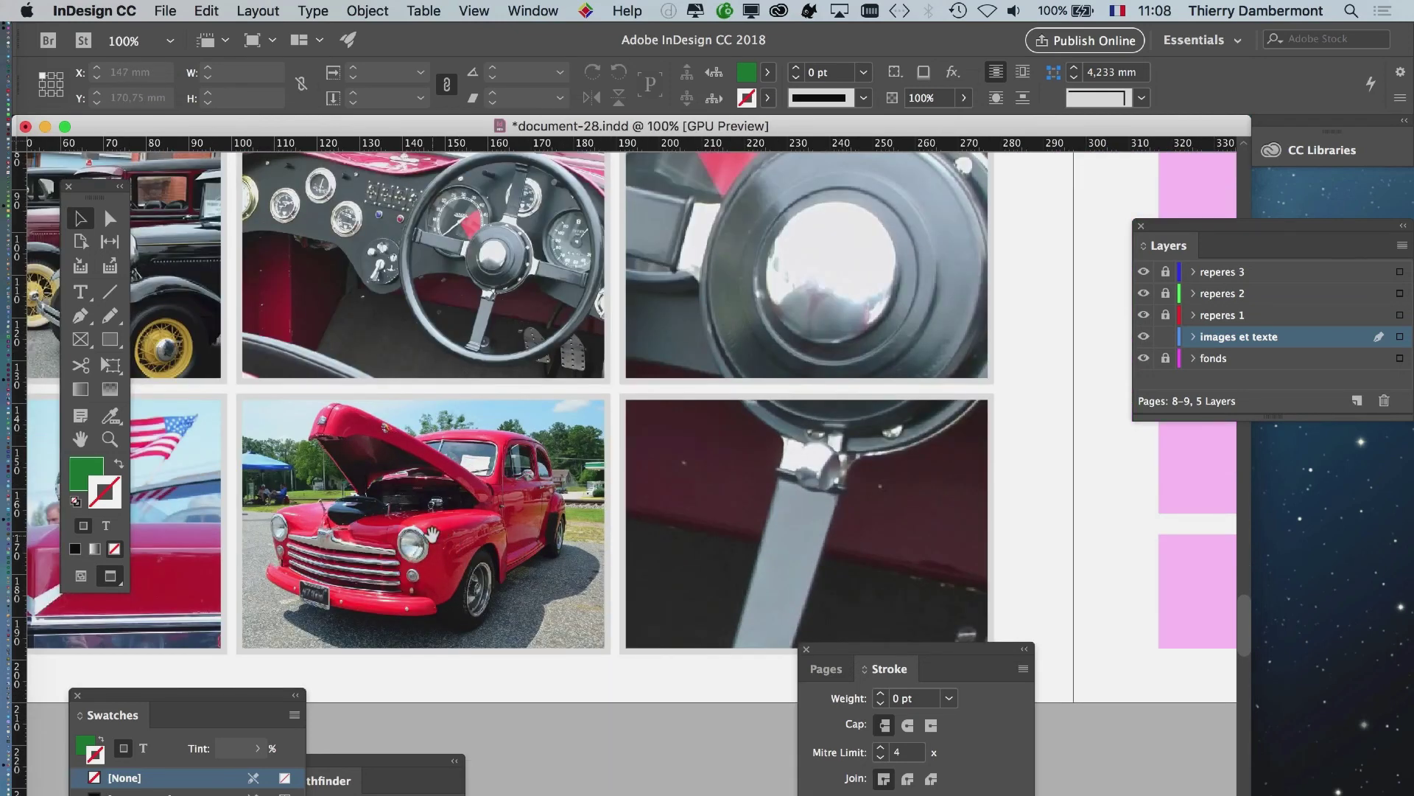
{"action": "scroll", "coordinate": [448, 551], "scroll_direction": "down", "scroll_amount": 2}
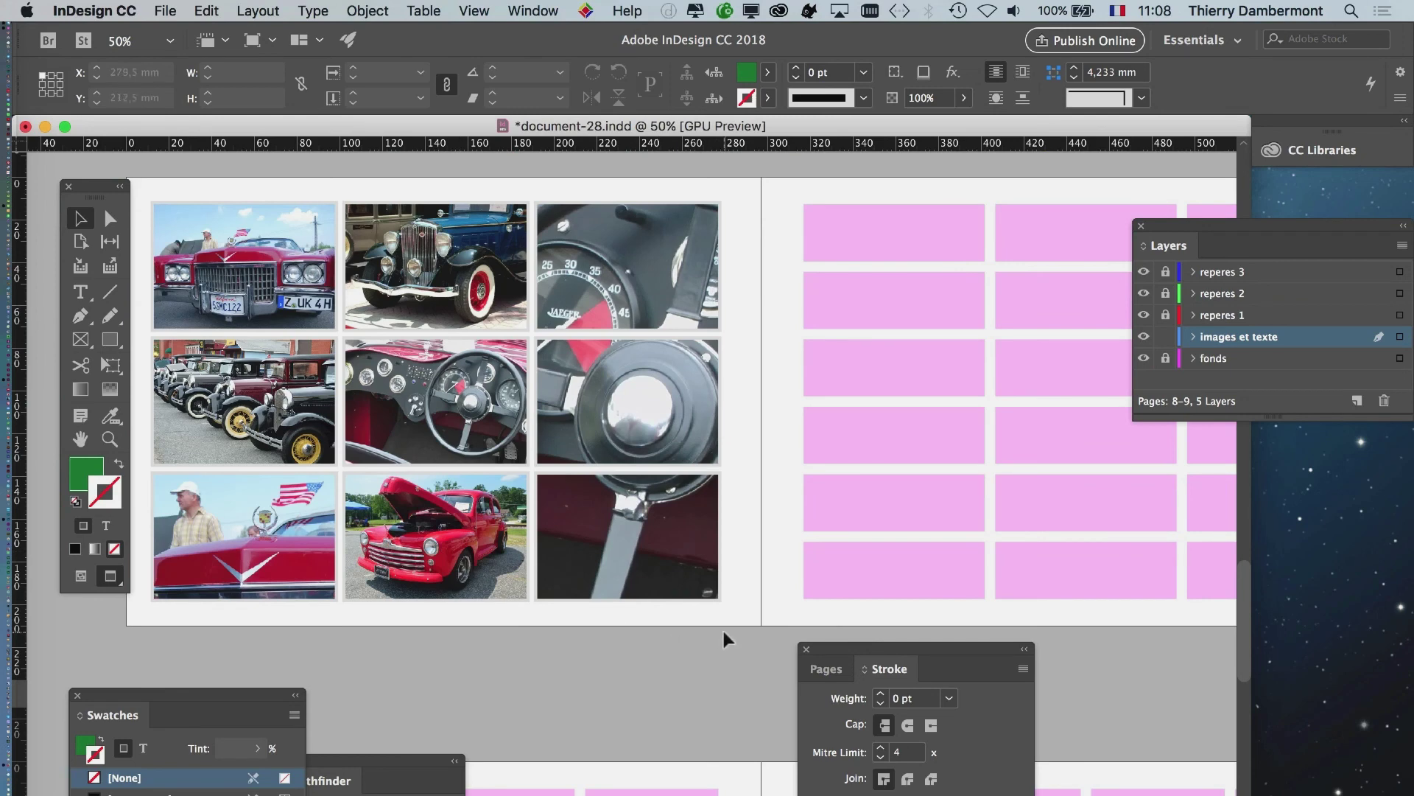
{"action": "left_click_drag", "start_coordinate": [808, 350], "coordinate": [748, 357]}
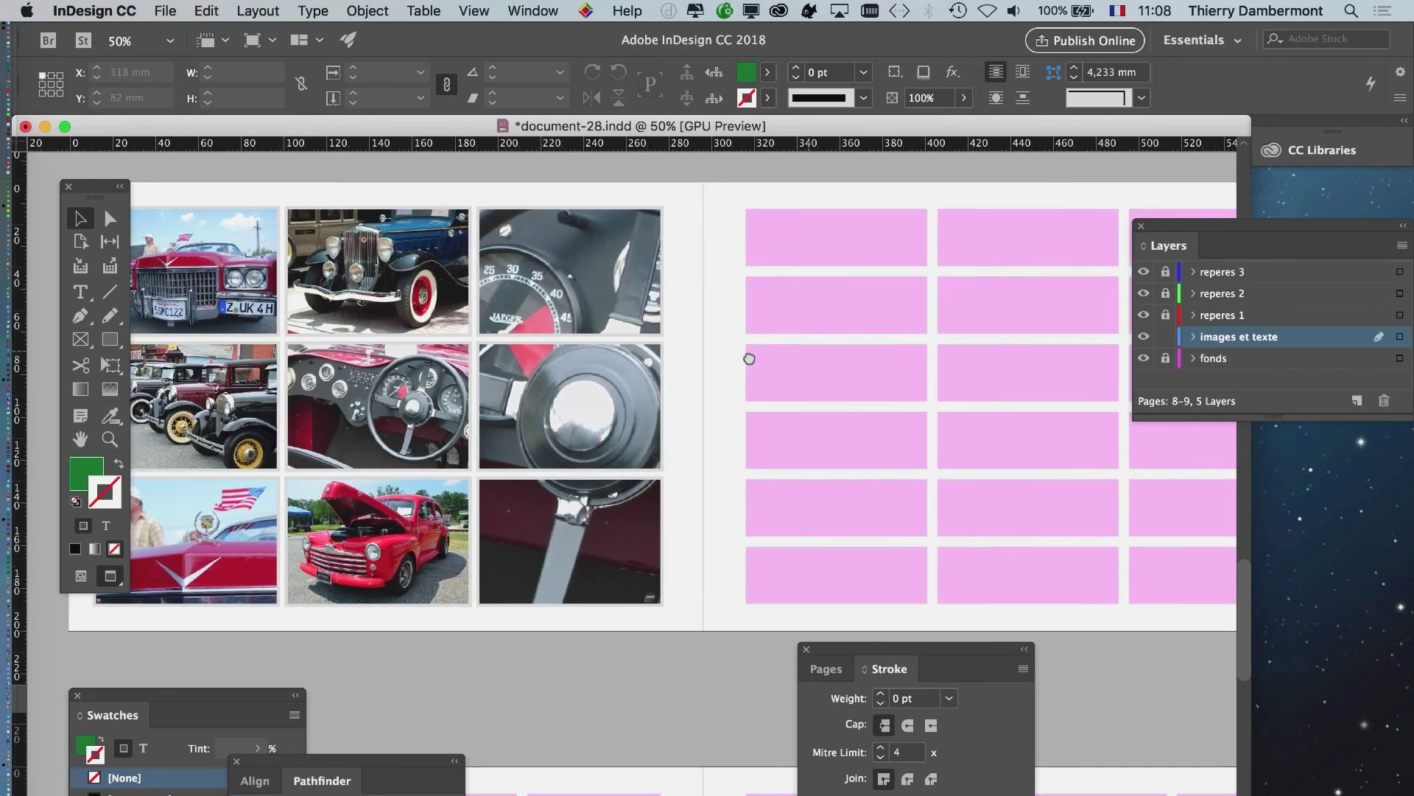
Step: Save the document under the new name document-29.indd in the document-27_Folder folder
{"action": "left_click", "coordinate": [180, 9]}
{"action": "left_click", "coordinate": [198, 158]}
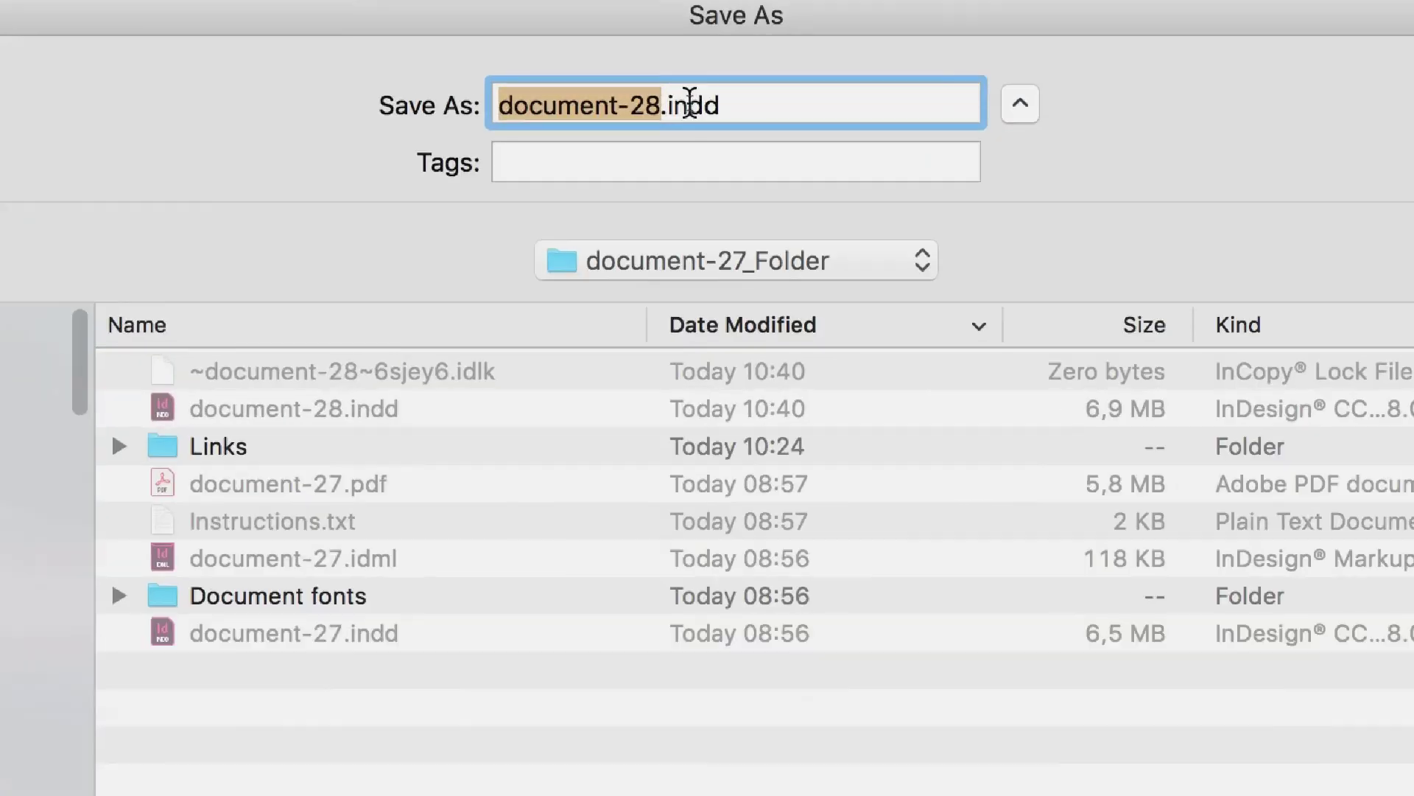
{"action": "left_click", "coordinate": [663, 105]}
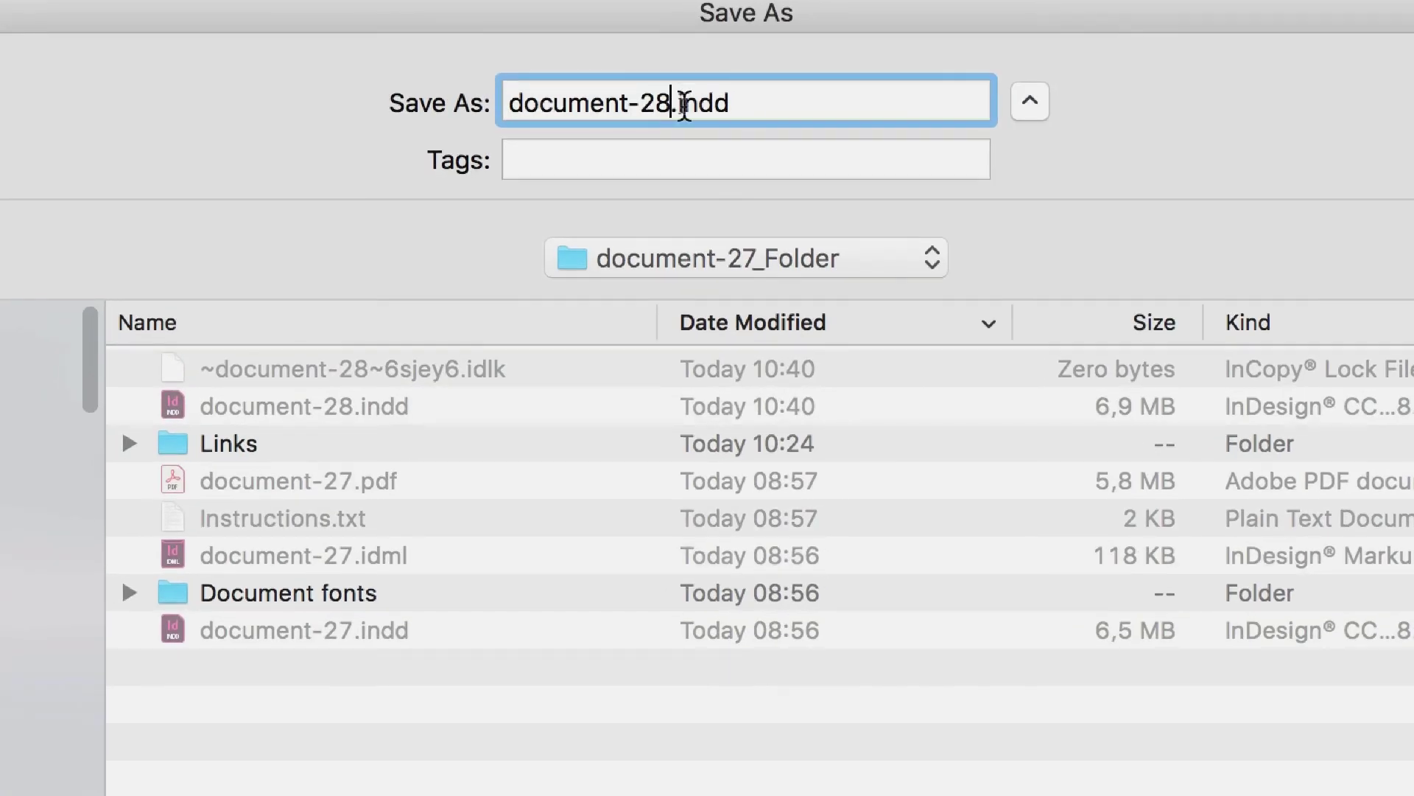
{"action": "key", "text": "BackSpace"}
{"action": "type", "text": "9"}
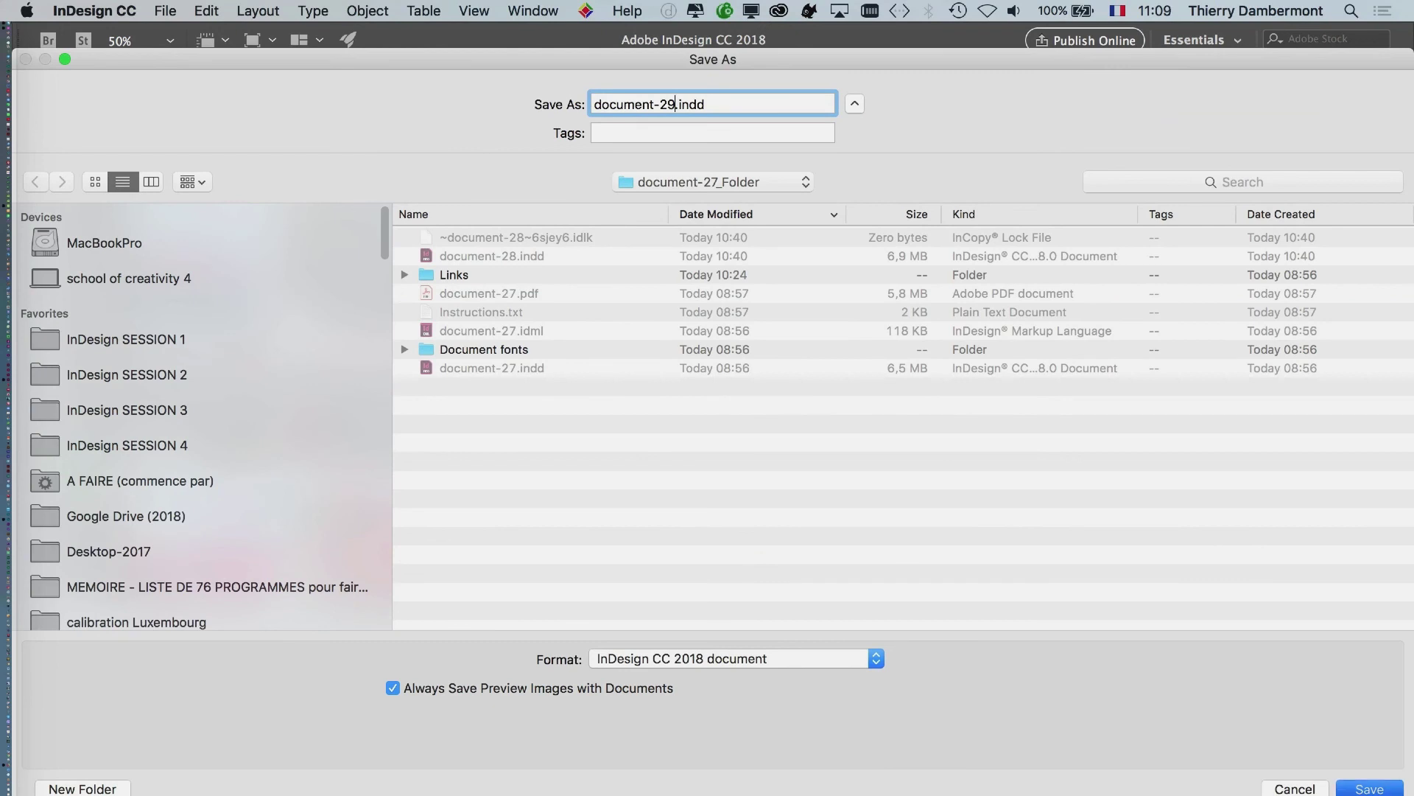
{"action": "key", "text": "Return"}
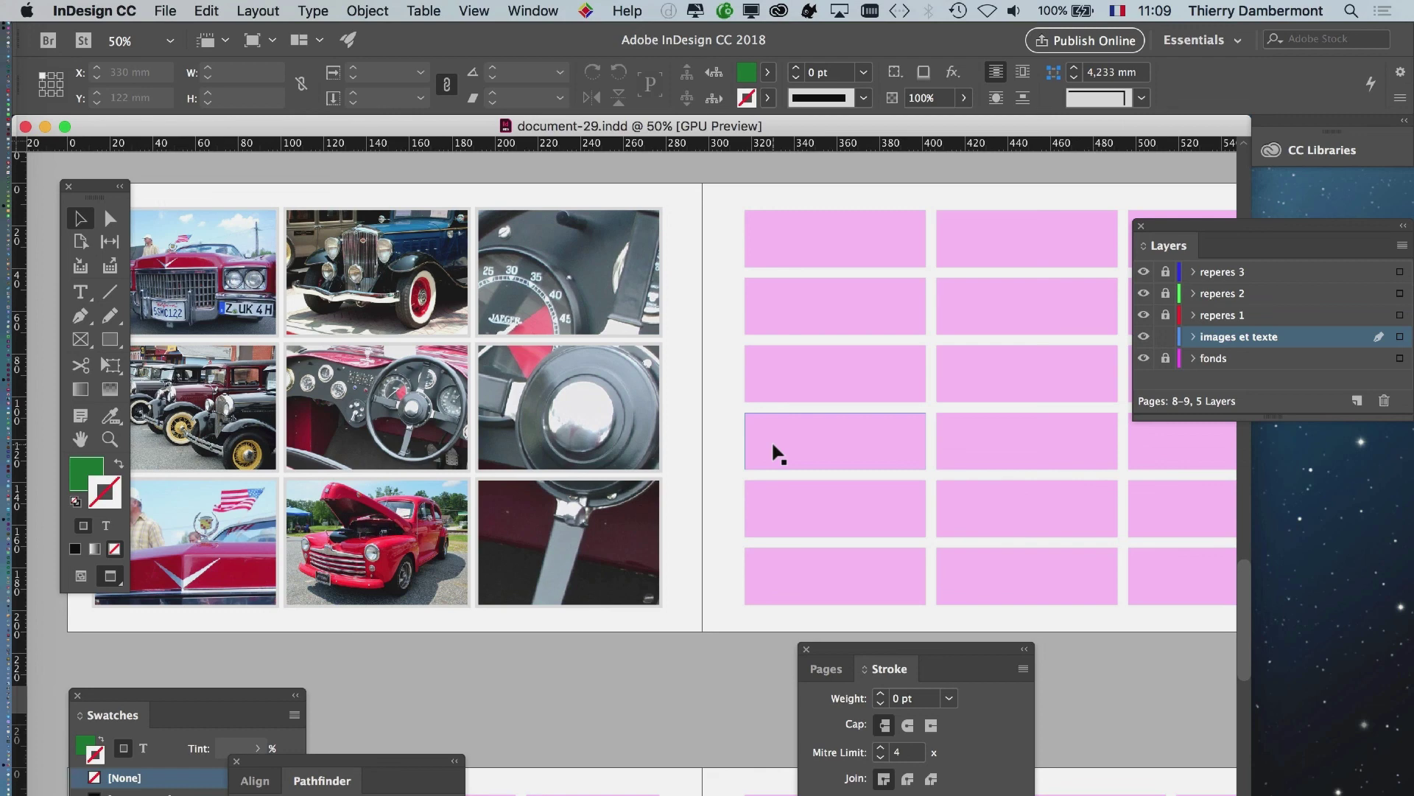
{"action": "left_click", "coordinate": [168, 9]}
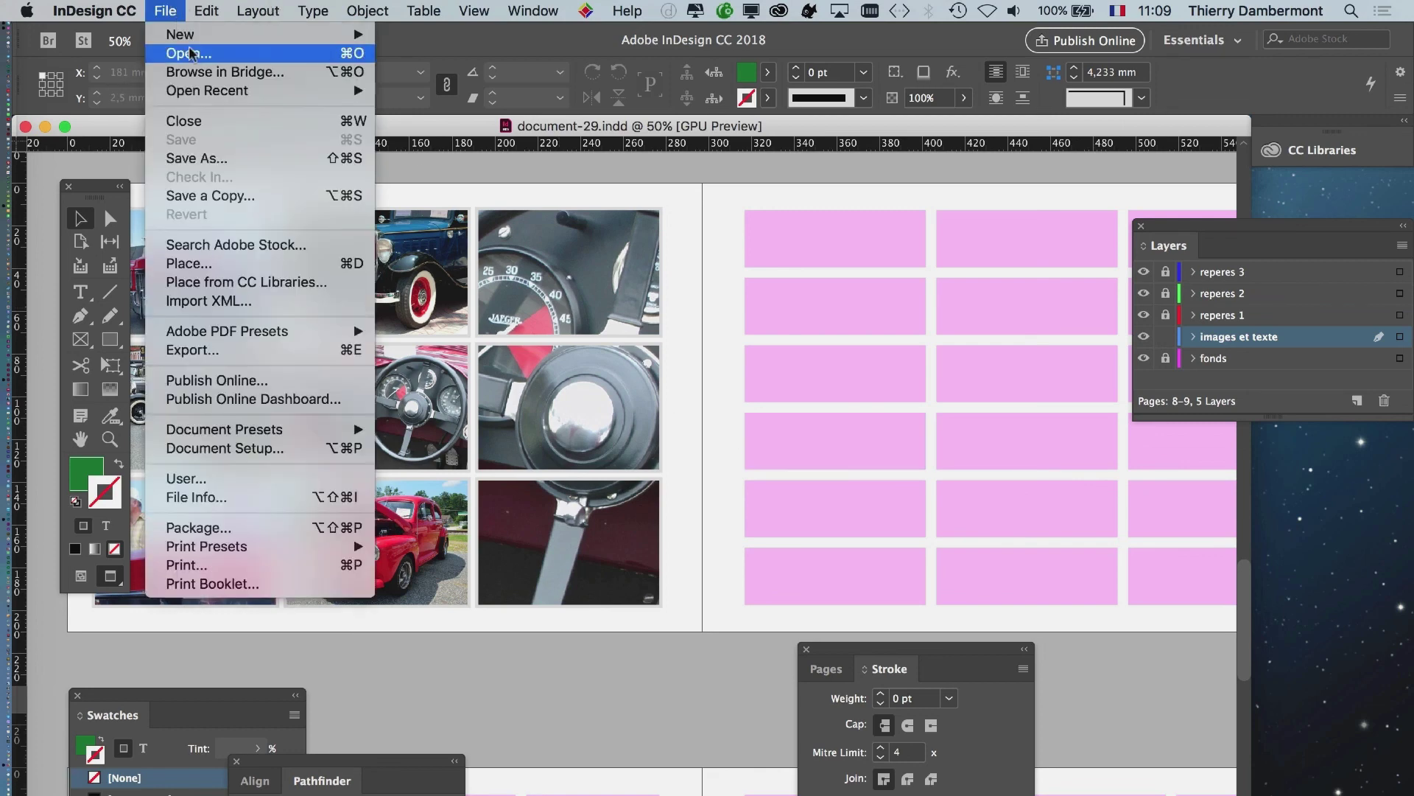
{"action": "left_click", "coordinate": [236, 159]}
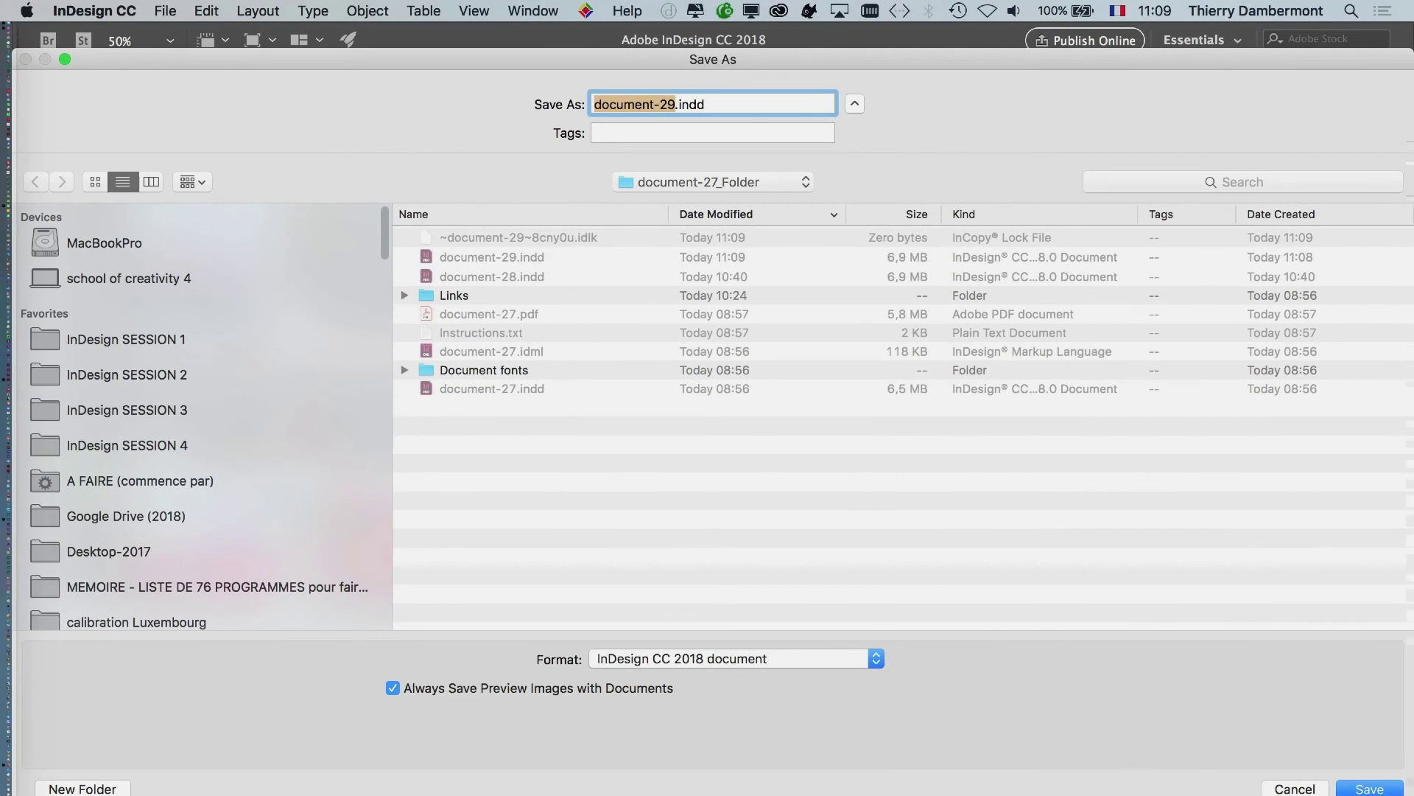
{"action": "key", "text": "Escape"}
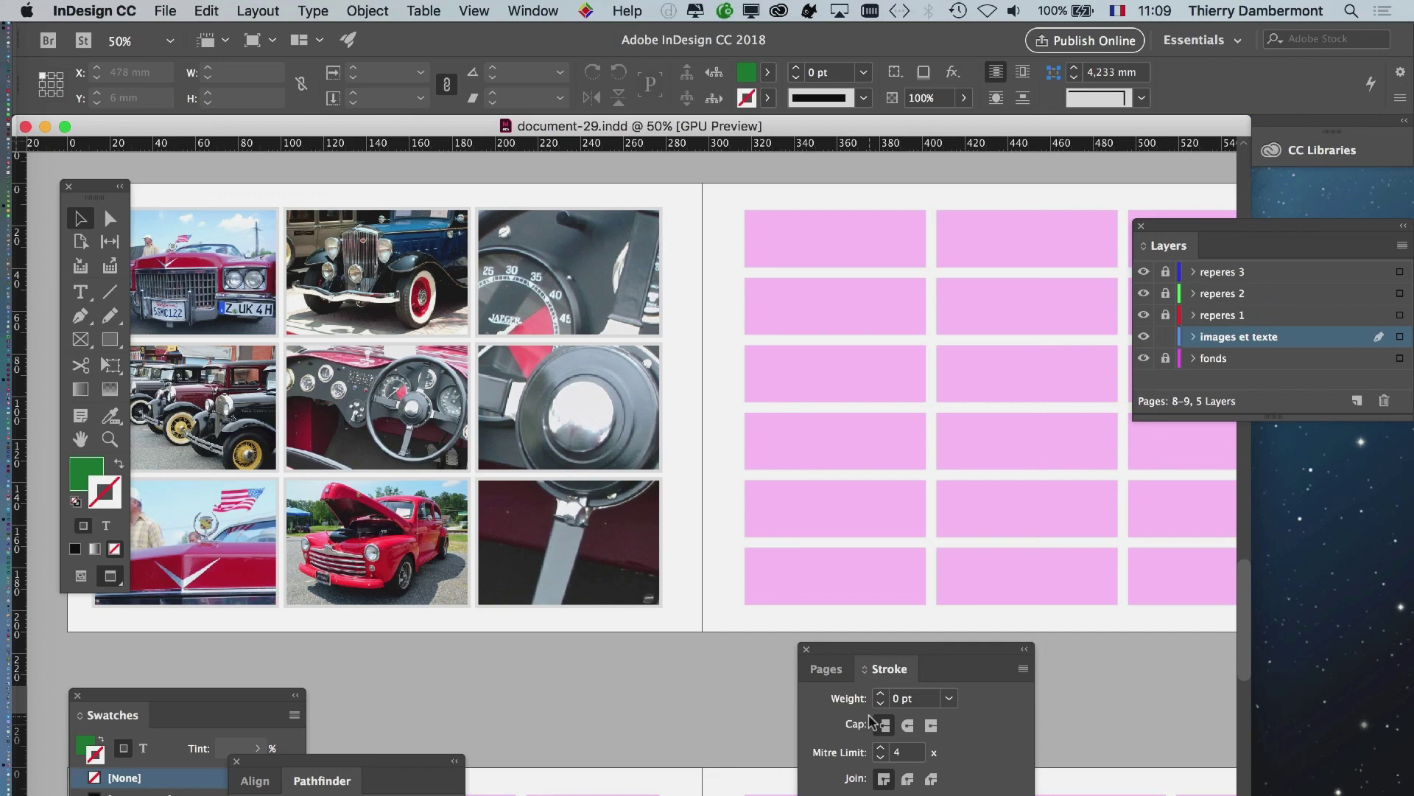
Step: Bring the empty pink frames on page 9 into view
{"action": "left_click_drag", "start_coordinate": [783, 461], "coordinate": [573, 436]}
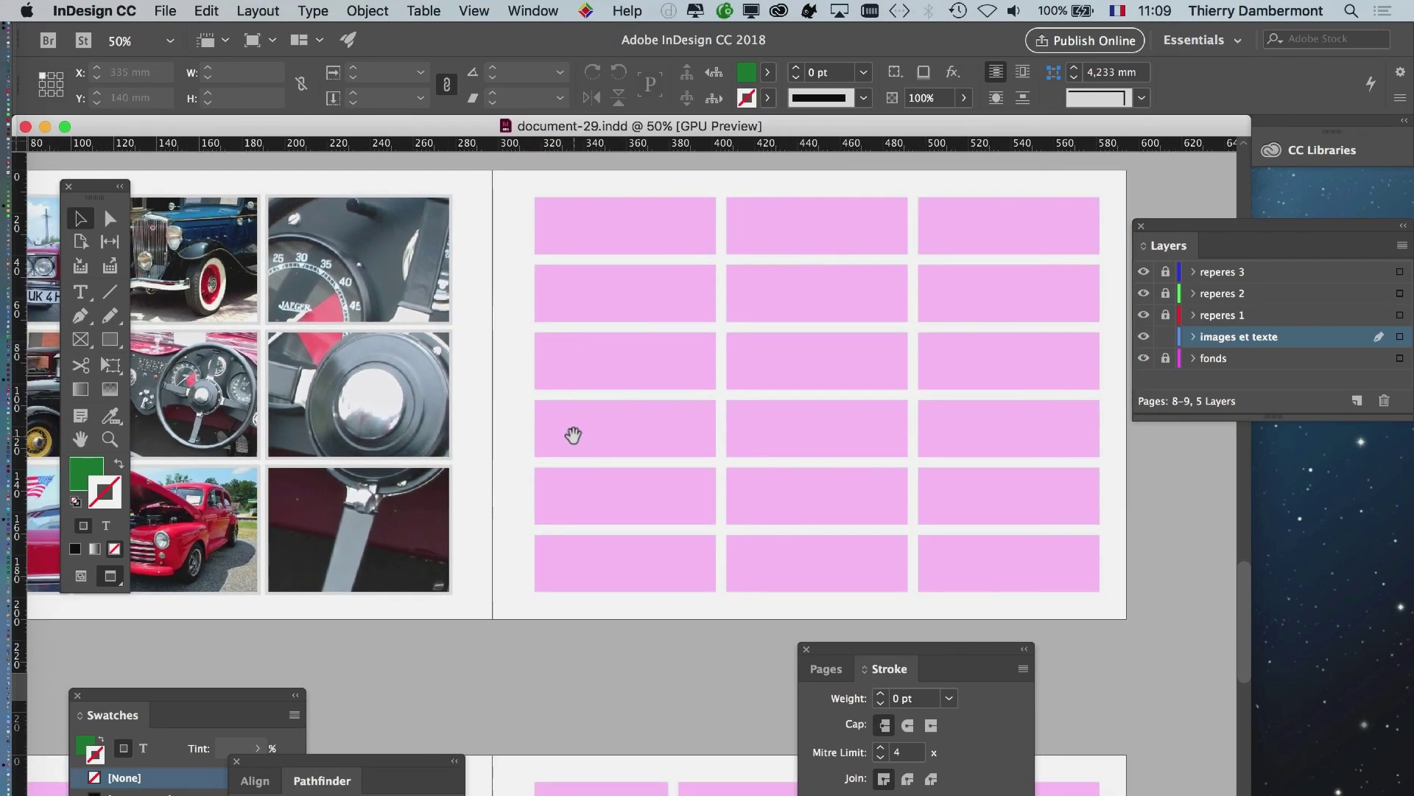
{"action": "left_click", "coordinate": [250, 126]}
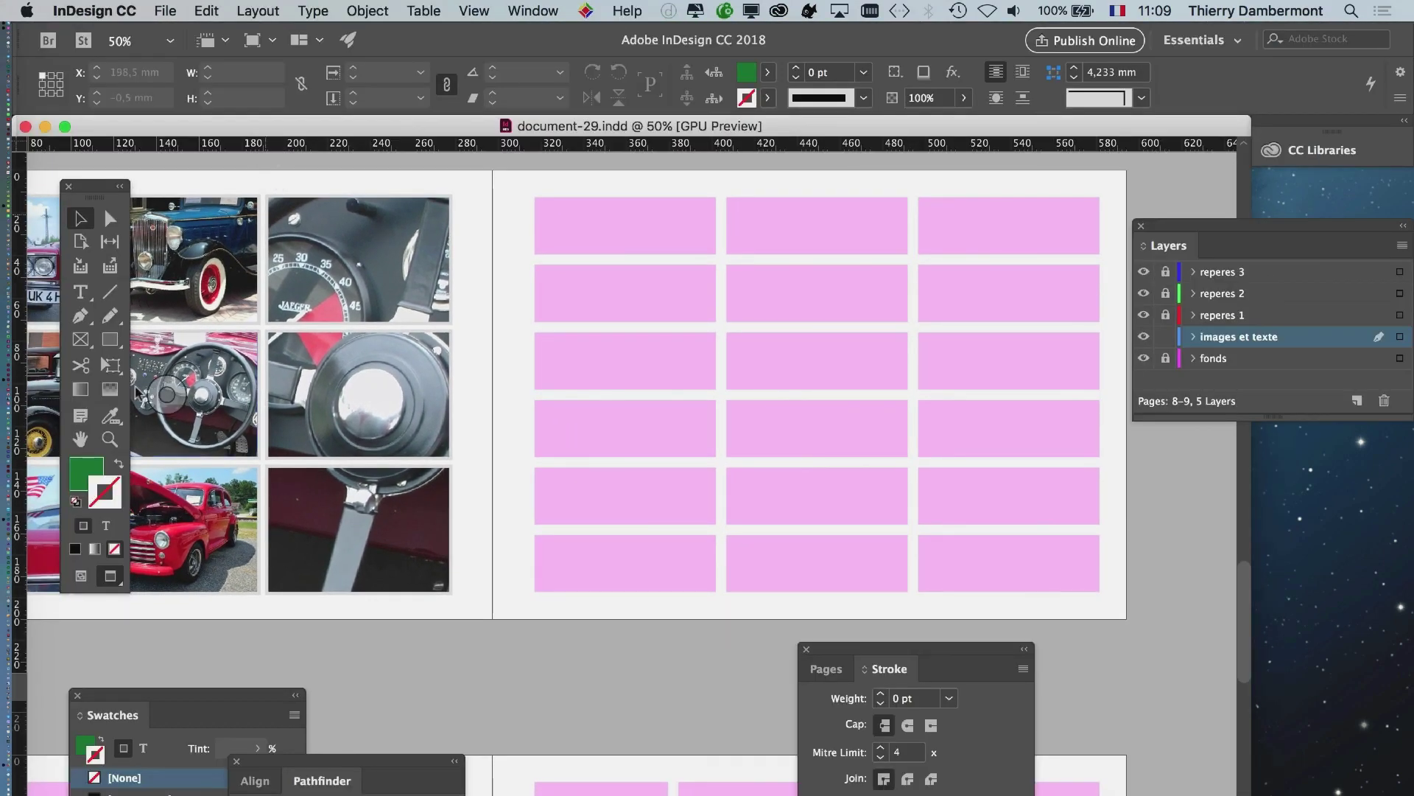